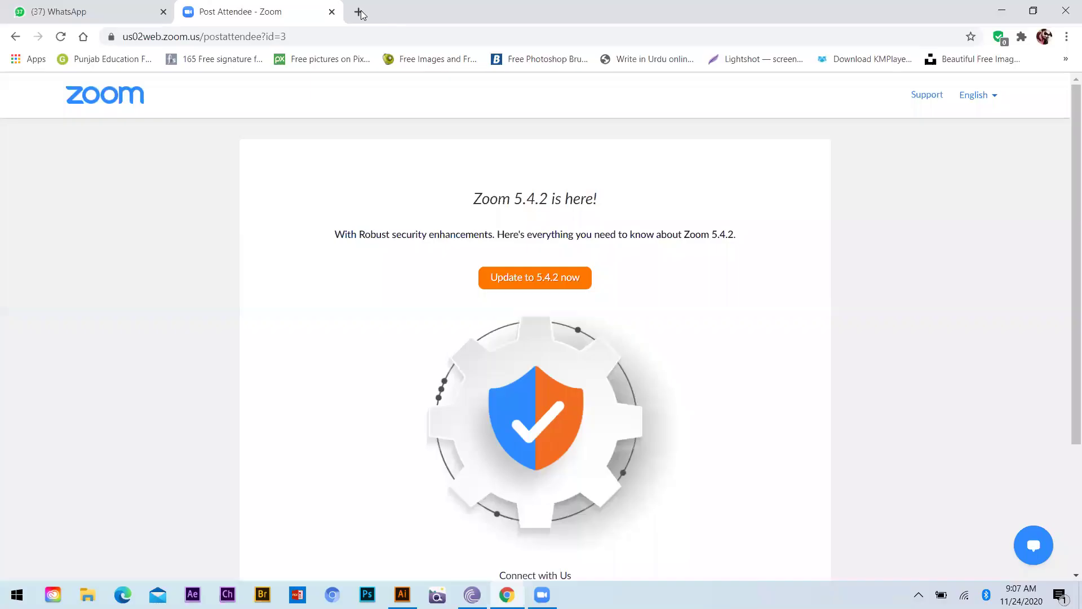
Step: Open Pinterest in a new browser tab and search it for "vector design"
{"action": "left_click", "coordinate": [359, 12]}
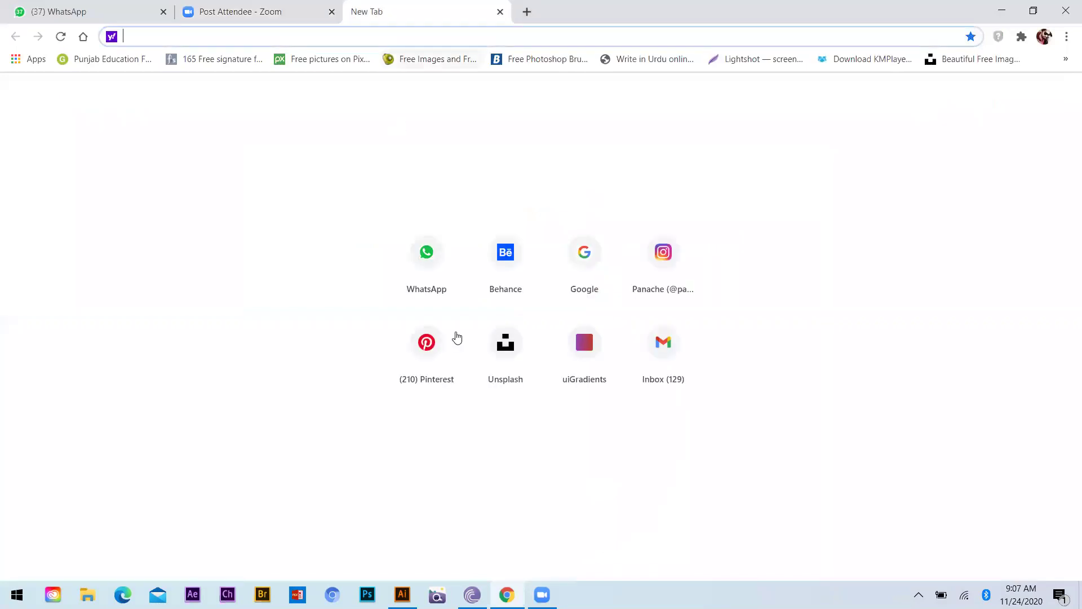
{"action": "left_click", "coordinate": [429, 344]}
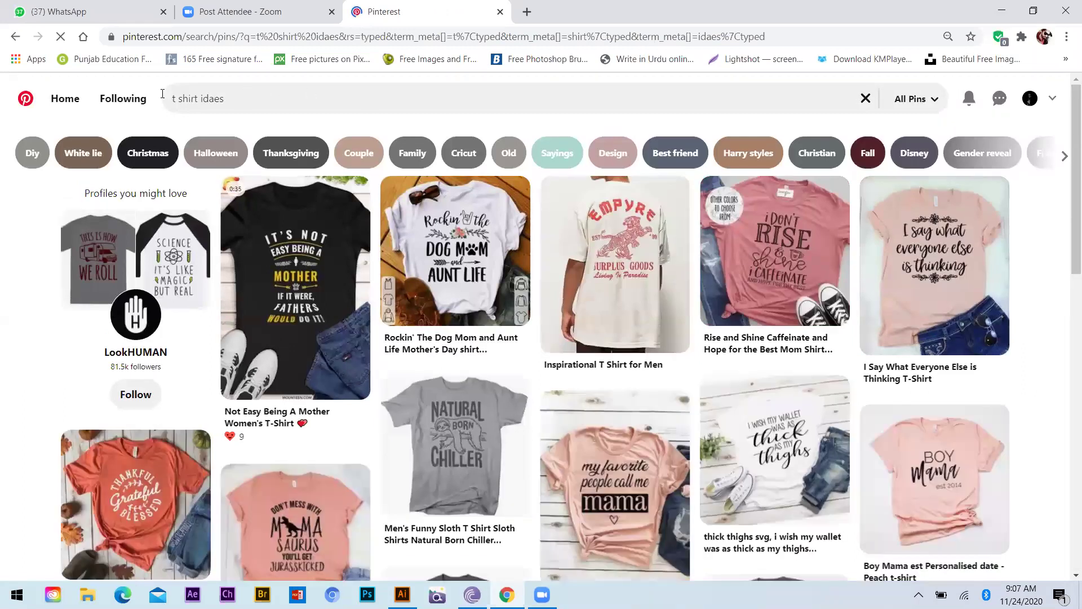
{"action": "left_click", "coordinate": [281, 100]}
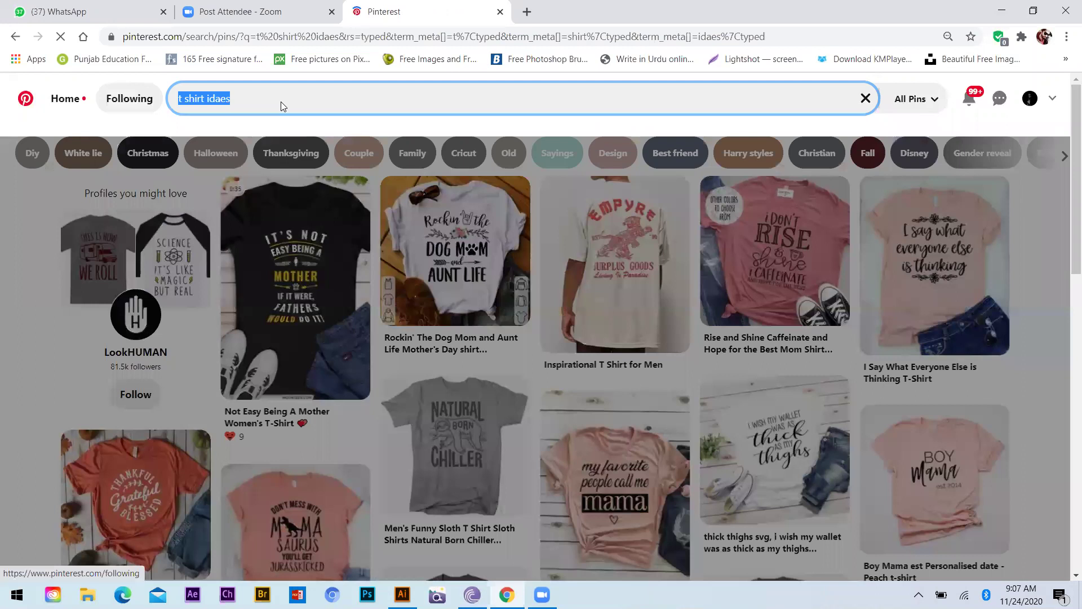
{"action": "type", "text": "vector"}
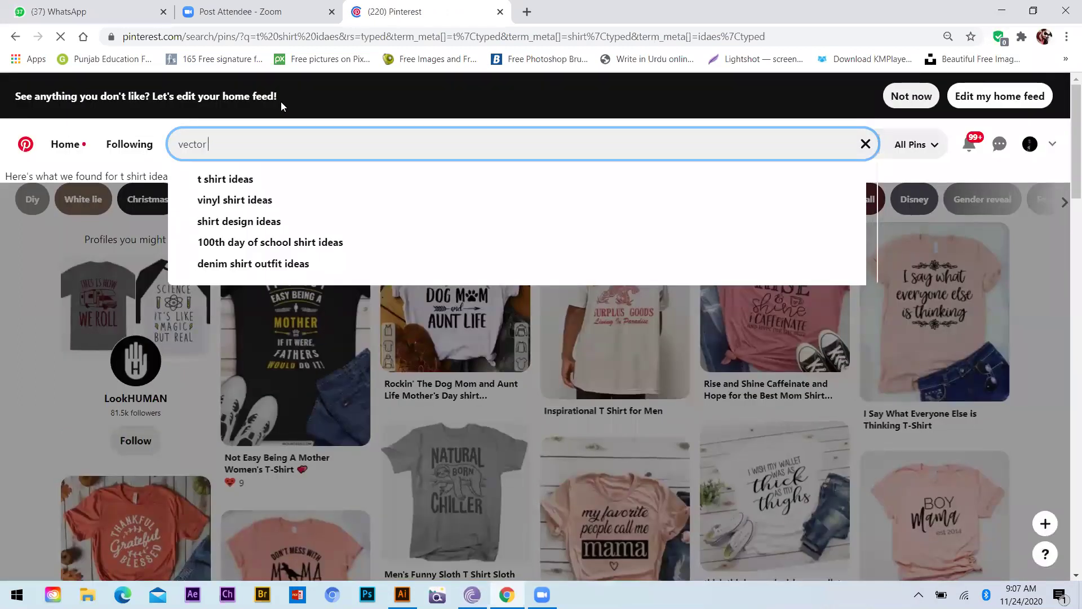
{"action": "type", "text": " design"}
{"action": "key", "text": "Return"}
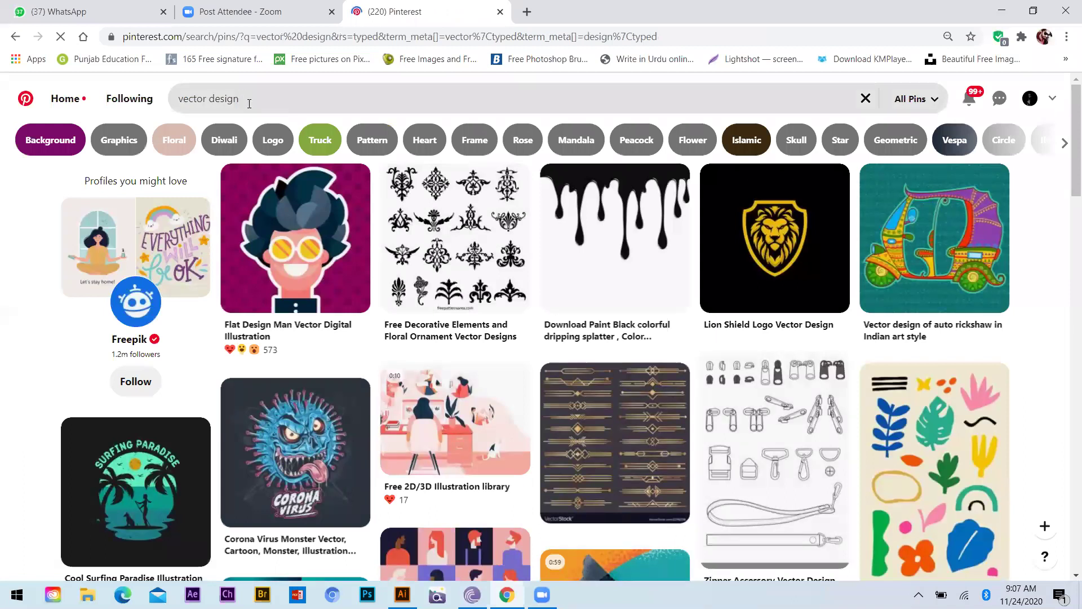
{"action": "scroll", "coordinate": [249, 110], "scroll_direction": "down", "scroll_amount": 6}
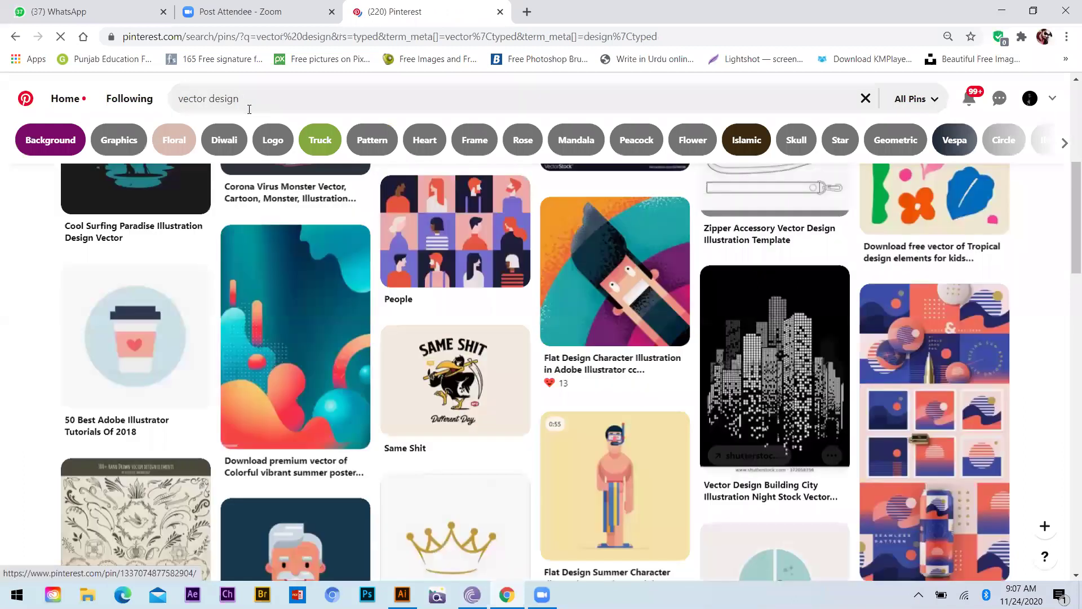
Step: Refine the Pinterest search to "vector design logo"
{"action": "left_click", "coordinate": [249, 109]}
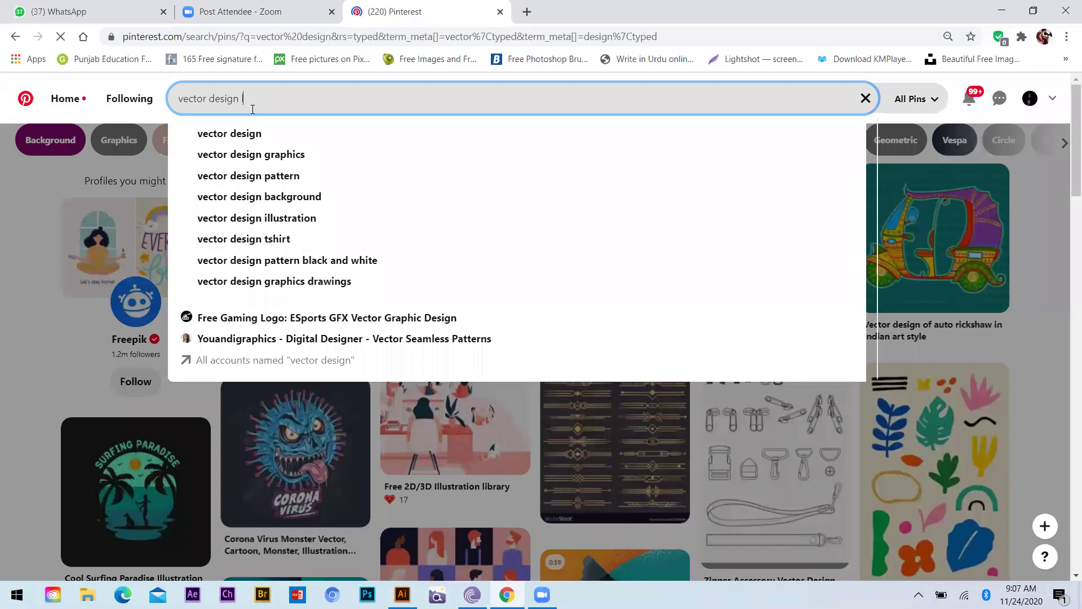
{"action": "type", "text": "logo"}
{"action": "key", "text": "Return"}
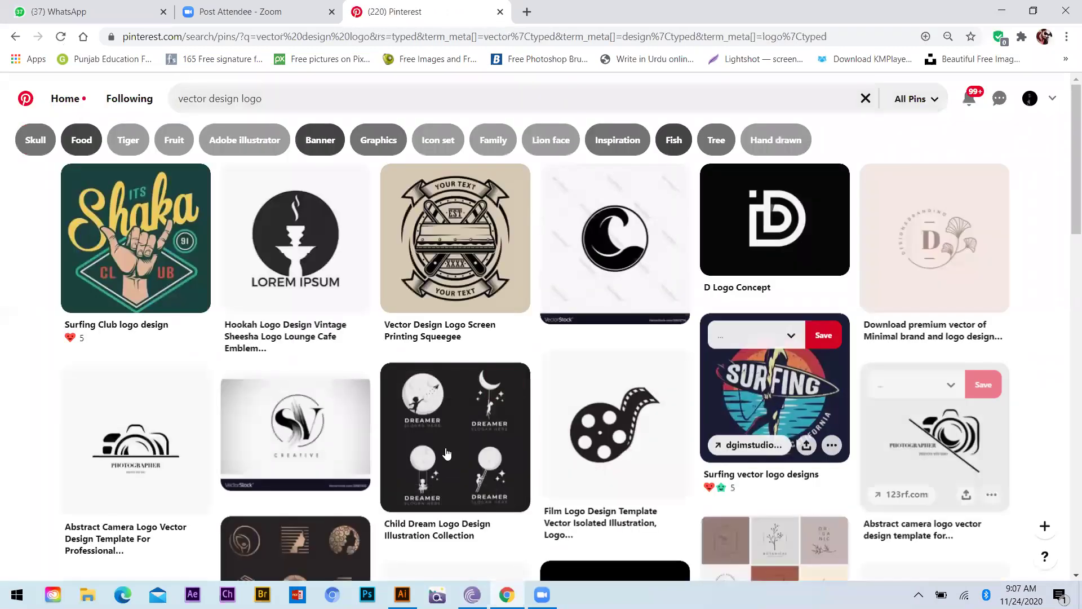
Step: Examine the vector logo pins in the search results for flat, simple shapes suitable as a design reference
{"action": "scroll", "coordinate": [613, 443], "scroll_direction": "down", "scroll_amount": 5}
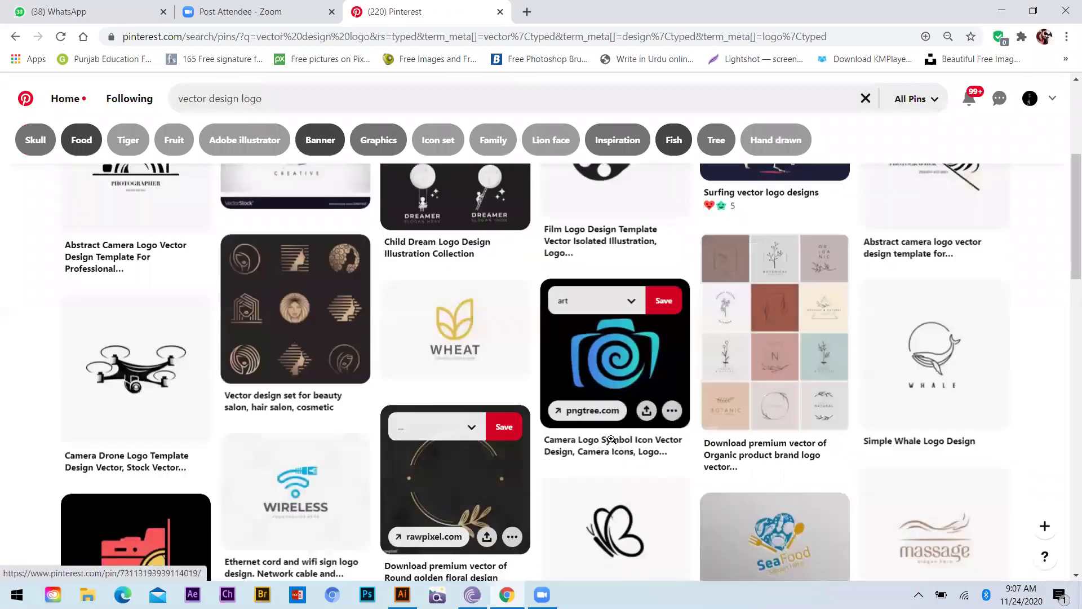
{"action": "scroll", "coordinate": [608, 434], "scroll_direction": "down", "scroll_amount": 10}
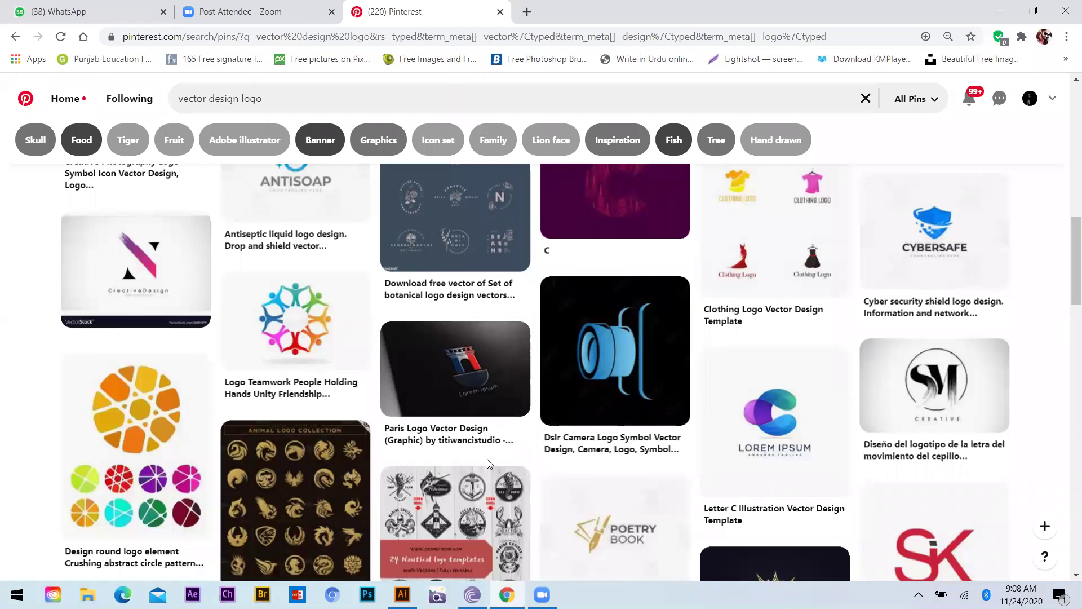
{"action": "mouse_move", "coordinate": [647, 337]}
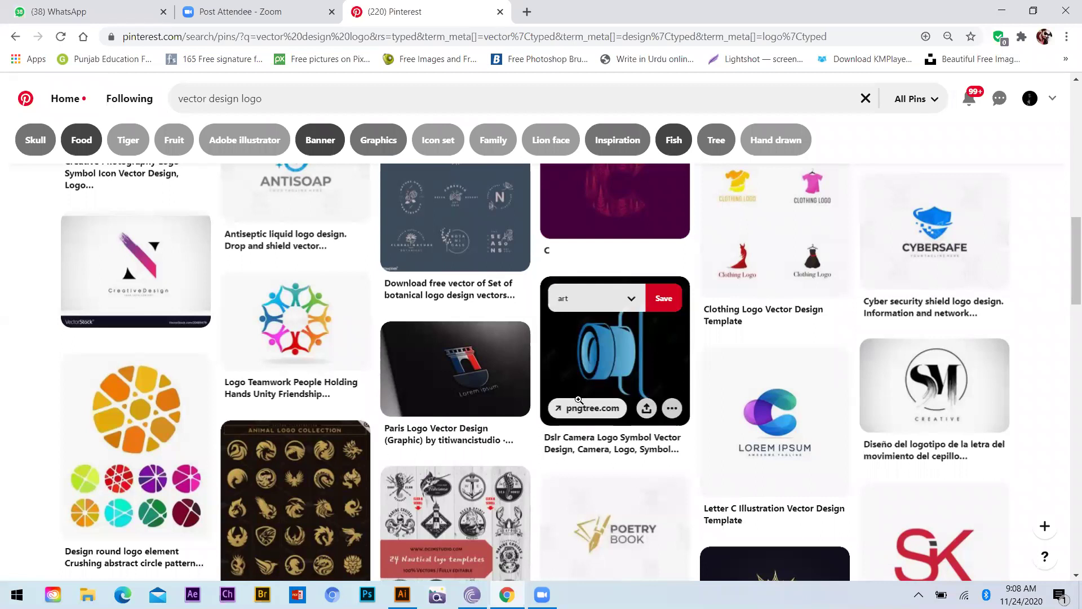
{"action": "scroll", "coordinate": [555, 386], "scroll_direction": "down", "scroll_amount": 4}
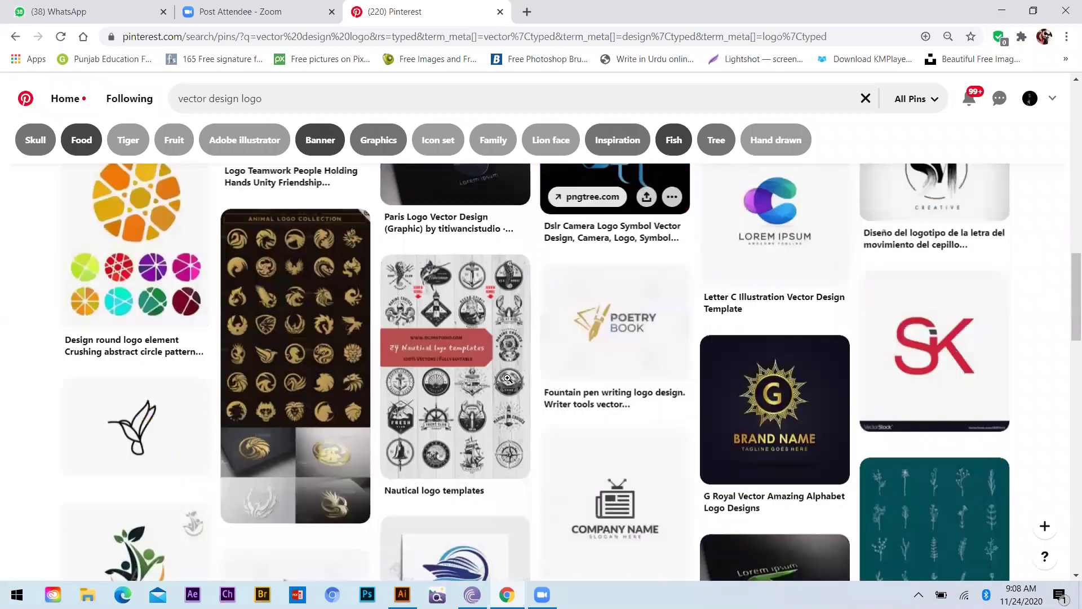
{"action": "scroll", "coordinate": [510, 383], "scroll_direction": "down", "scroll_amount": 5}
{"action": "mouse_move", "coordinate": [619, 373]}
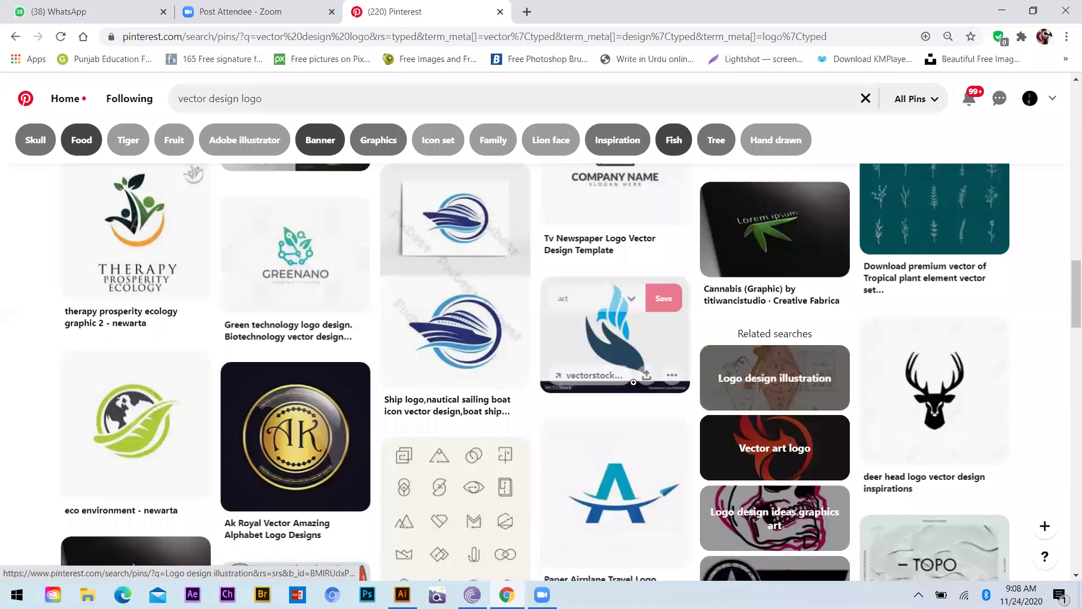
{"action": "scroll", "coordinate": [474, 389], "scroll_direction": "down", "scroll_amount": 3}
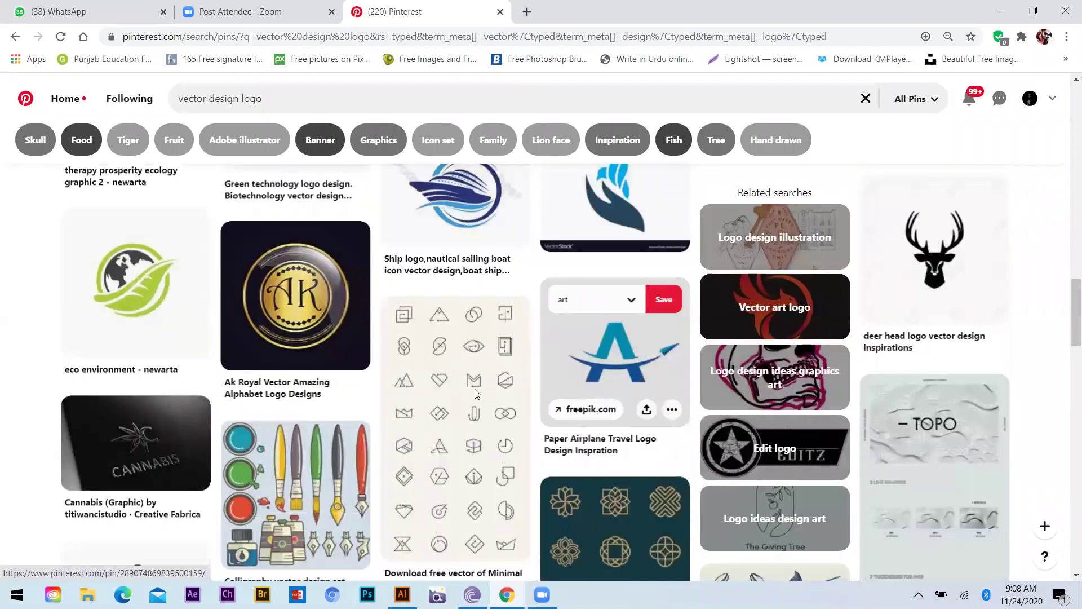
{"action": "scroll", "coordinate": [474, 389], "scroll_direction": "down", "scroll_amount": 3}
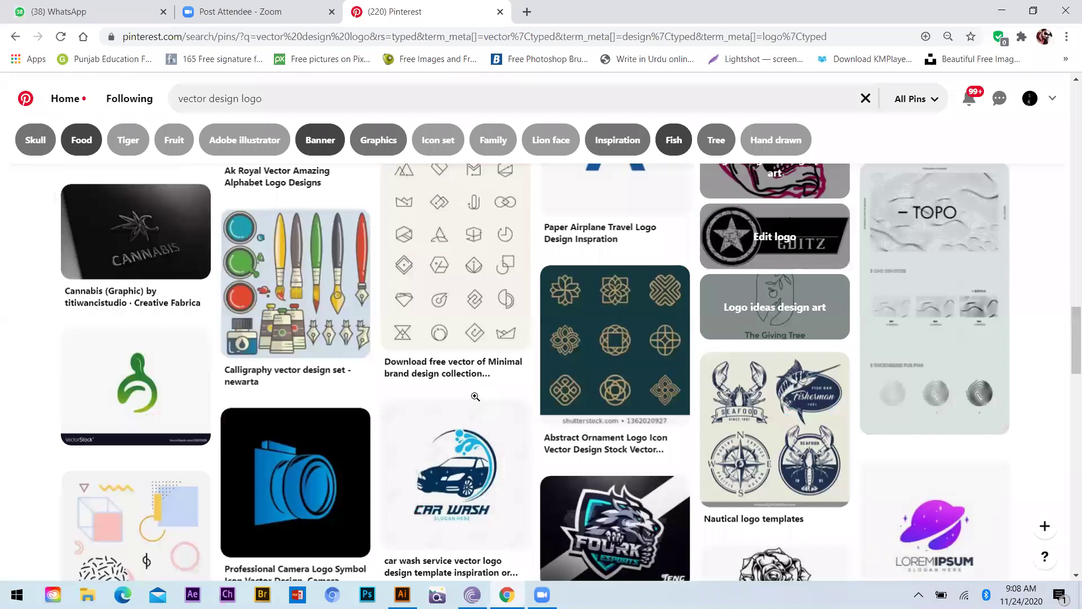
{"action": "scroll", "coordinate": [452, 347], "scroll_direction": "down", "scroll_amount": 3}
{"action": "scroll", "coordinate": [452, 347], "scroll_direction": "down", "scroll_amount": 3}
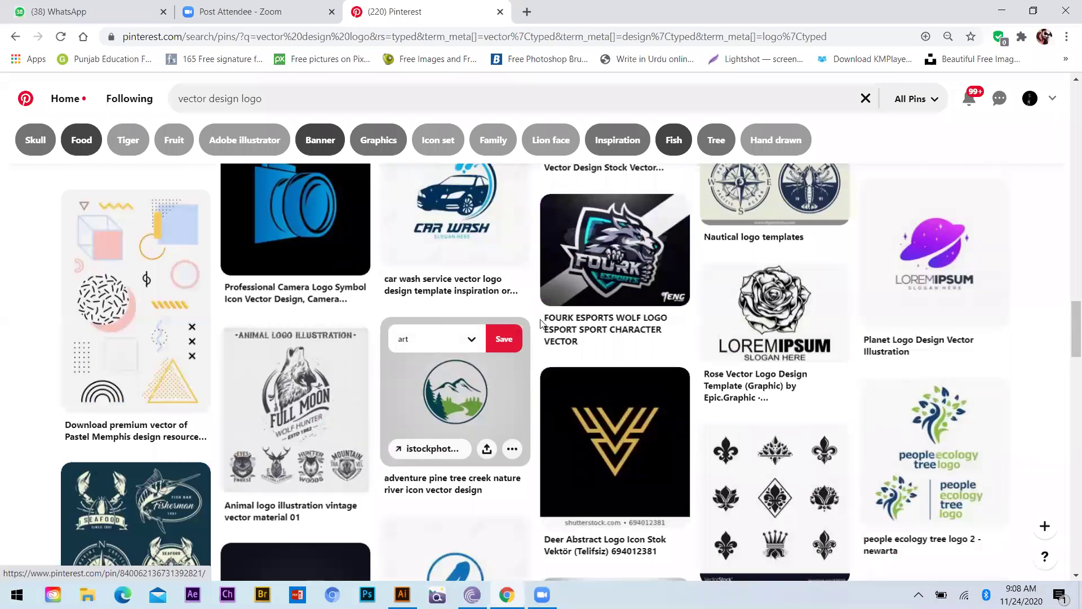
{"action": "scroll", "coordinate": [541, 322], "scroll_direction": "up", "scroll_amount": 10}
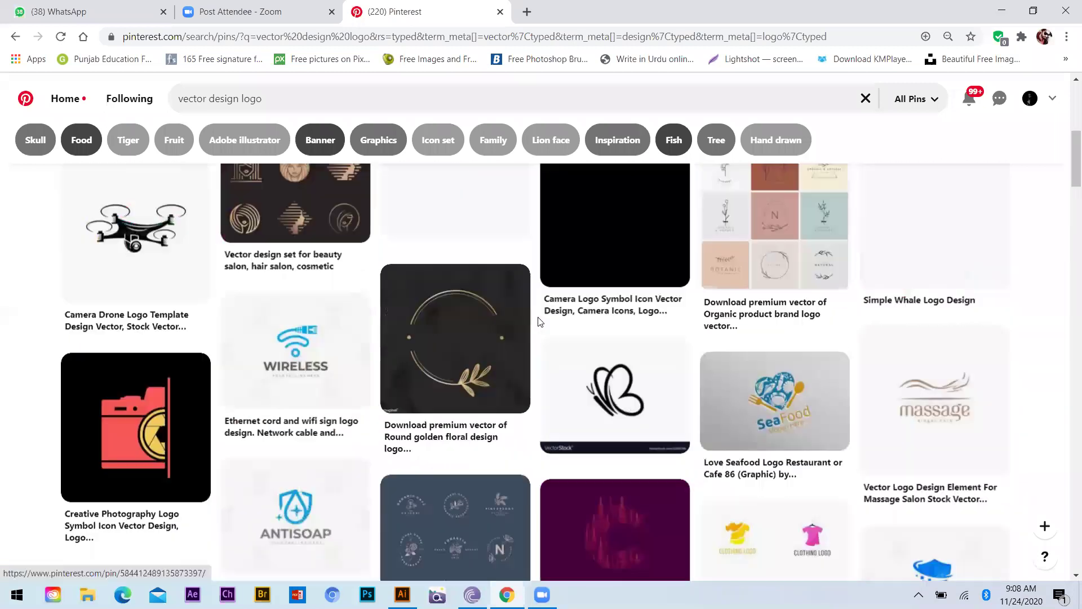
{"action": "scroll", "coordinate": [762, 352], "scroll_direction": "up", "scroll_amount": 5}
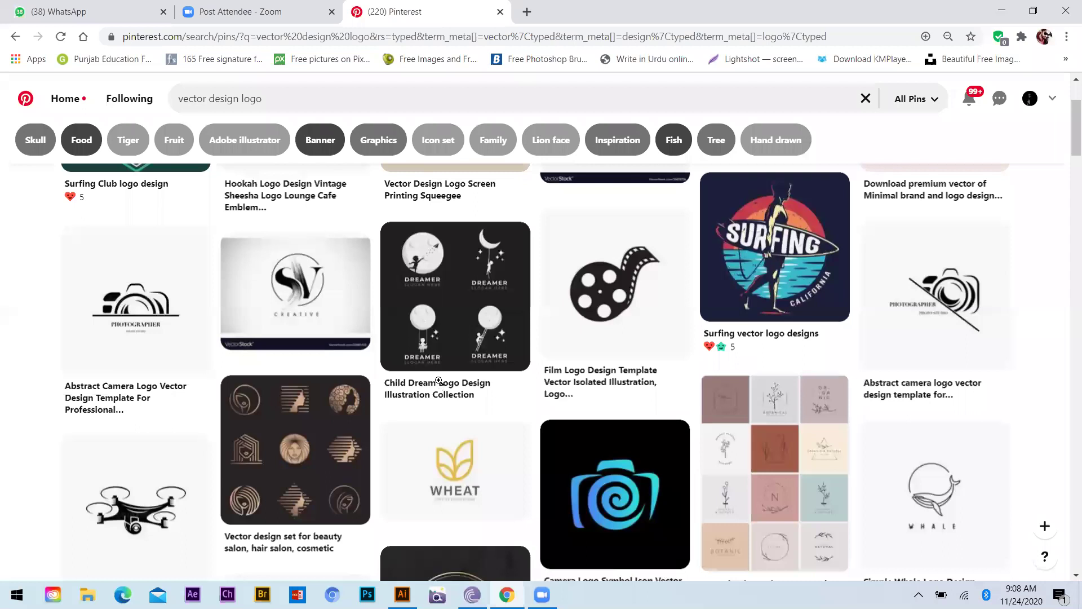
{"action": "scroll", "coordinate": [358, 451], "scroll_direction": "down", "scroll_amount": 5}
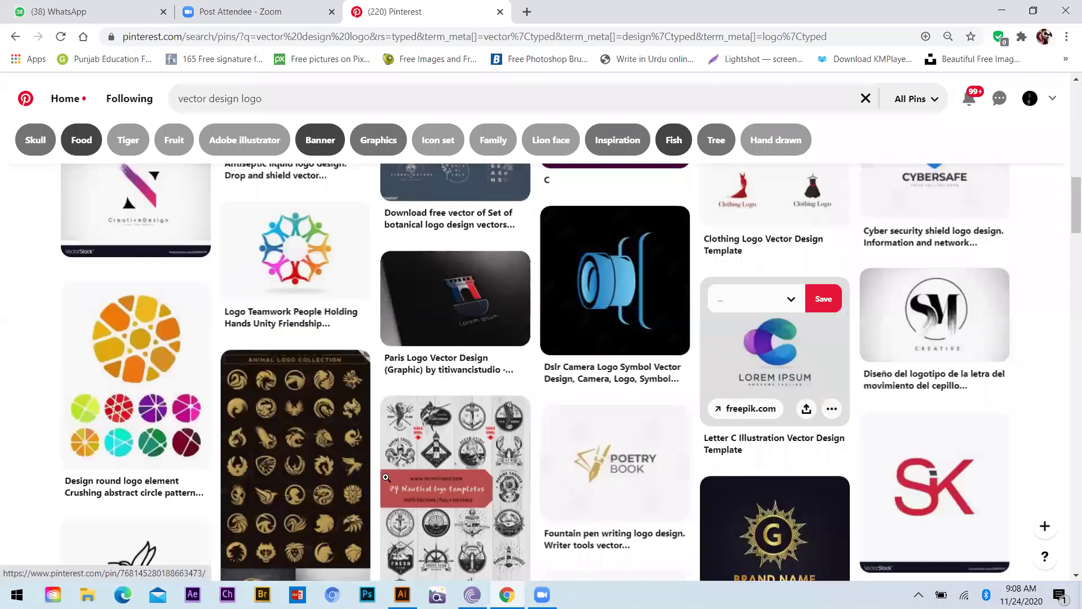
{"action": "scroll", "coordinate": [347, 462], "scroll_direction": "down", "scroll_amount": 5}
{"action": "scroll", "coordinate": [214, 496], "scroll_direction": "down", "scroll_amount": 4}
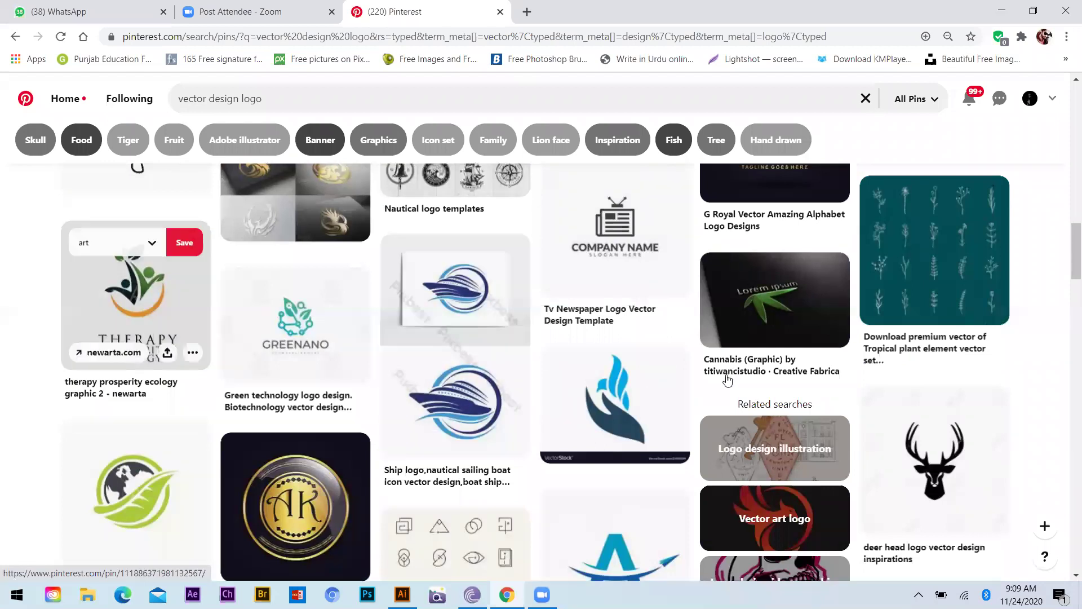
{"action": "scroll", "coordinate": [711, 380], "scroll_direction": "down", "scroll_amount": 3}
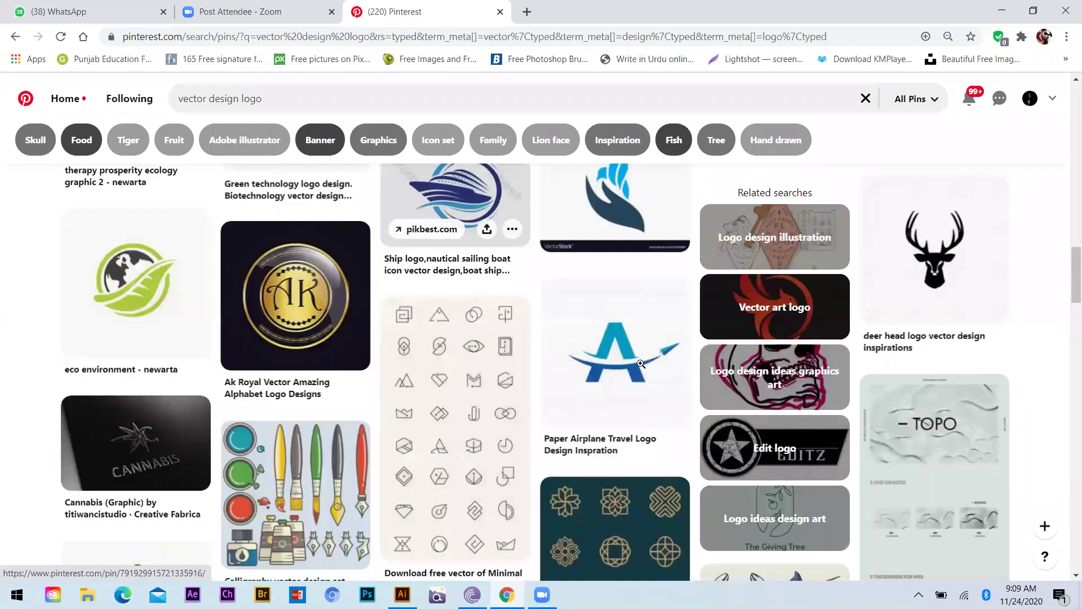
{"action": "scroll", "coordinate": [641, 364], "scroll_direction": "down", "scroll_amount": 4}
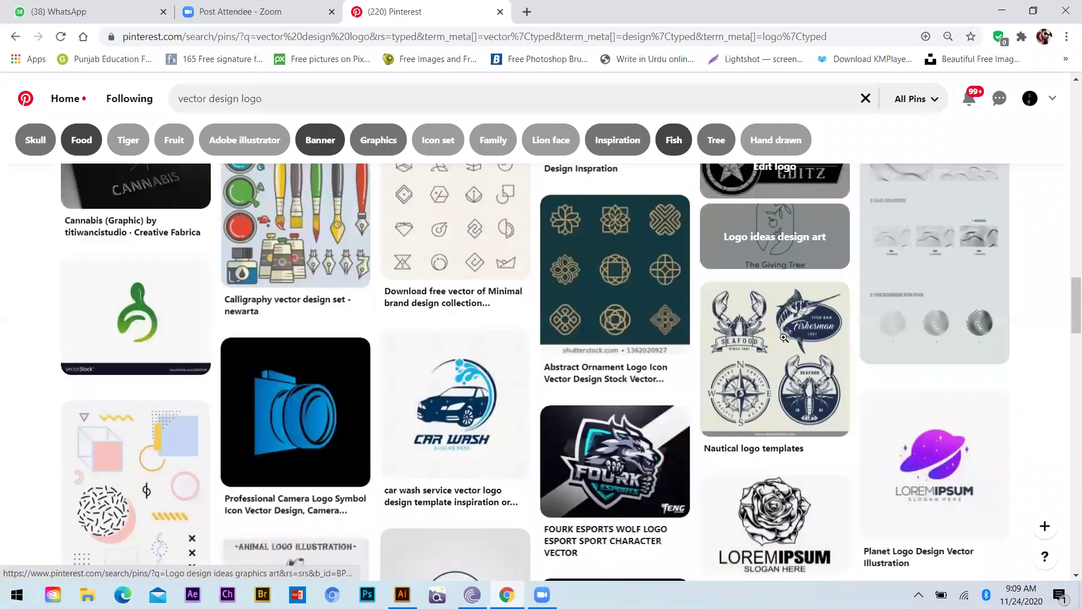
{"action": "scroll", "coordinate": [784, 337], "scroll_direction": "up", "scroll_amount": 3}
{"action": "scroll", "coordinate": [477, 415], "scroll_direction": "down", "scroll_amount": 3}
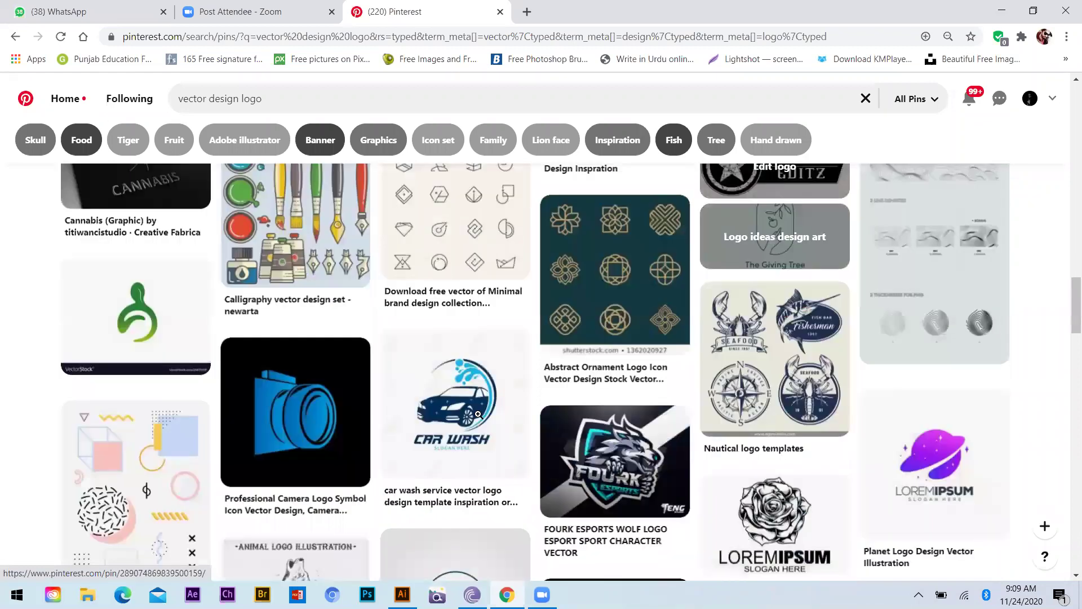
{"action": "scroll", "coordinate": [408, 431], "scroll_direction": "down", "scroll_amount": 4}
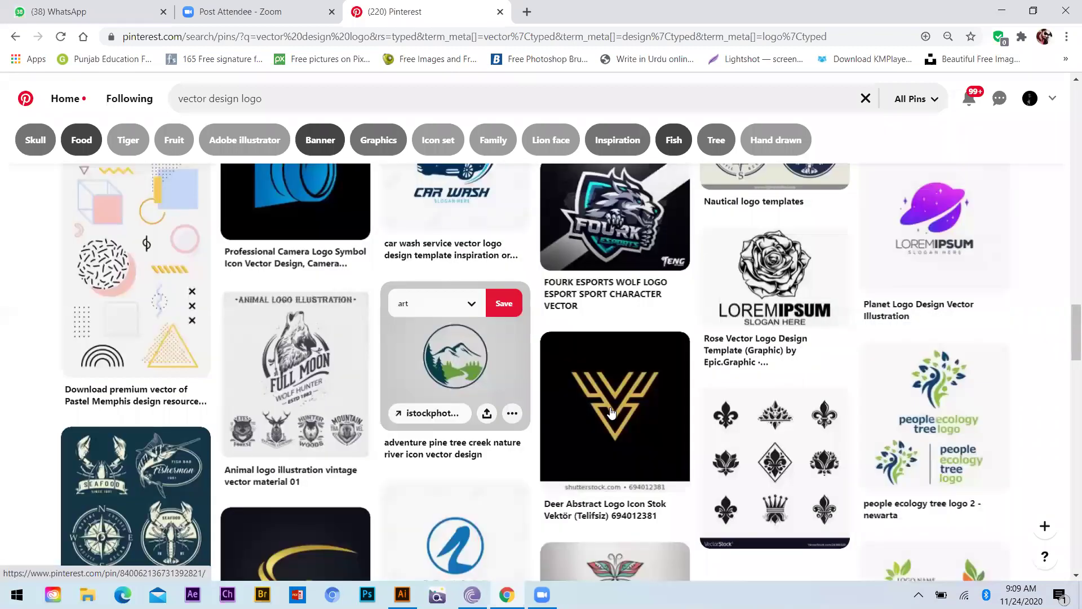
{"action": "scroll", "coordinate": [620, 388], "scroll_direction": "down", "scroll_amount": 5}
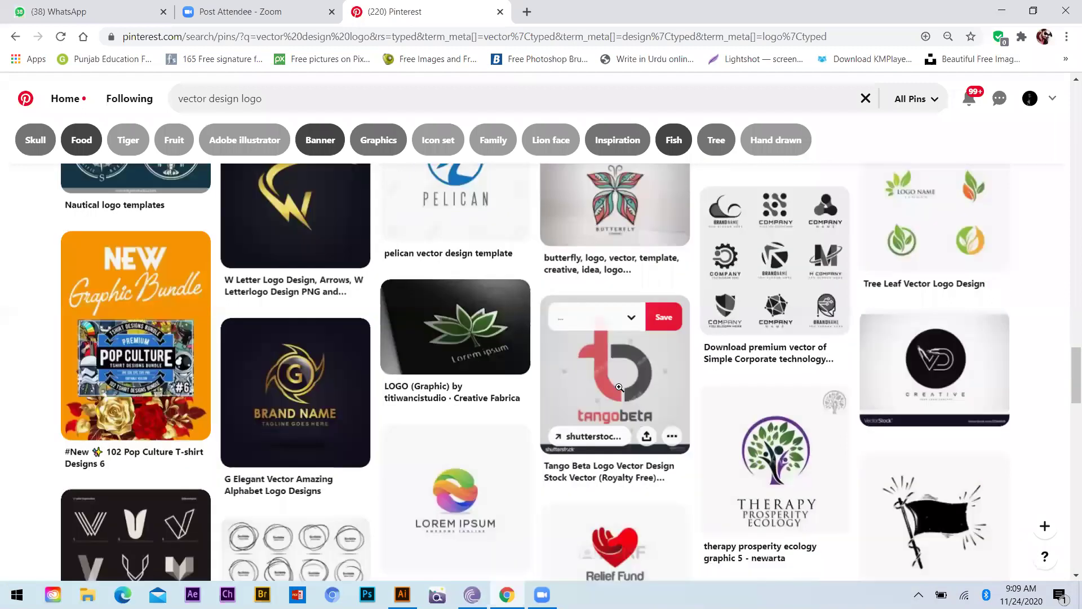
{"action": "scroll", "coordinate": [619, 388], "scroll_direction": "down", "scroll_amount": 5}
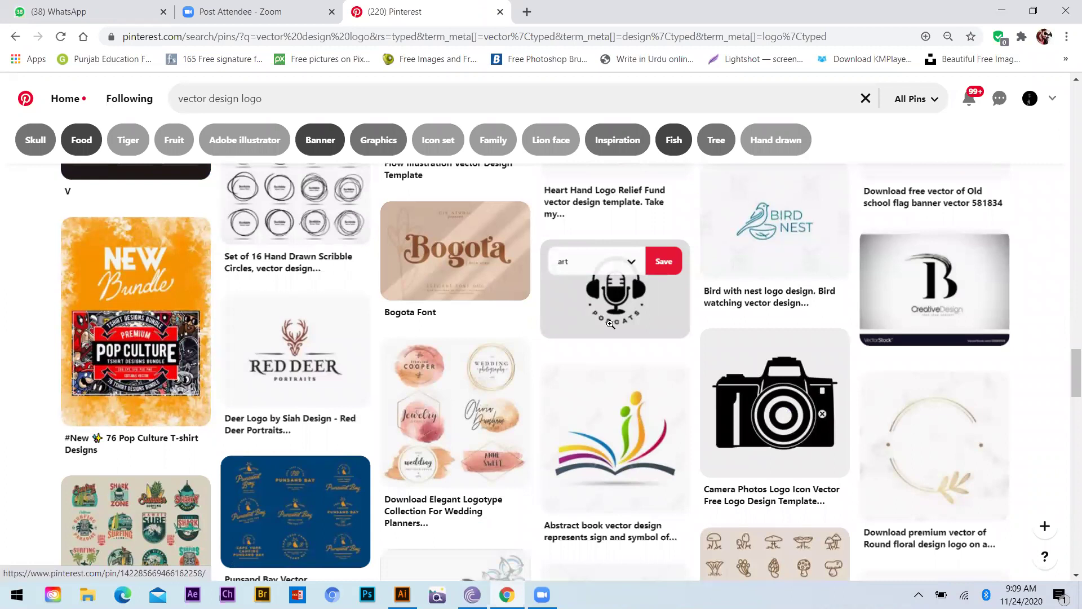
{"action": "scroll", "coordinate": [611, 323], "scroll_direction": "down", "scroll_amount": 4}
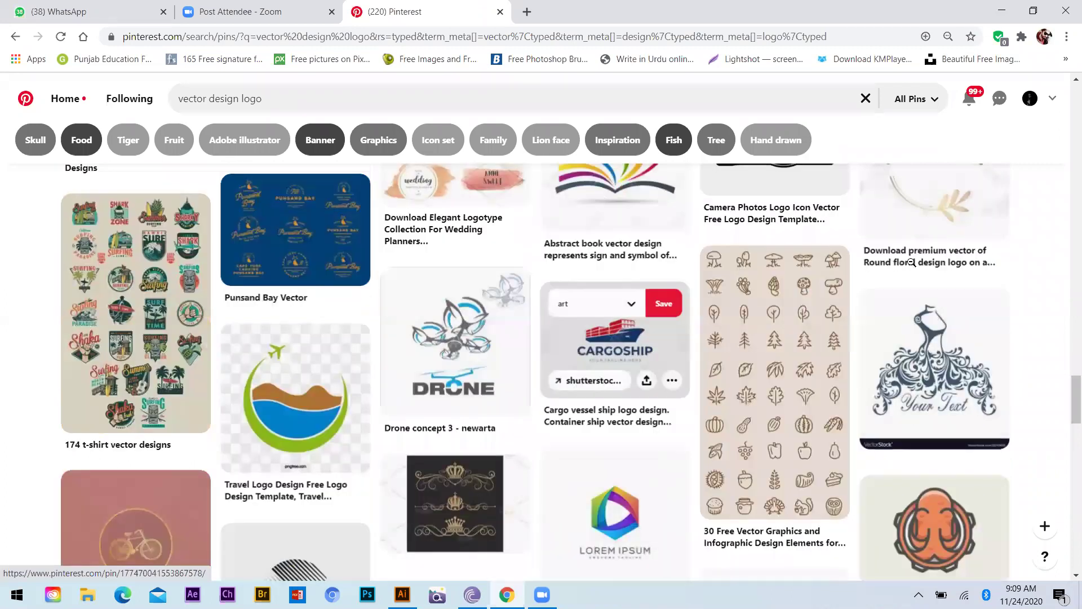
Step: View the orange "Cheetah Patch" pin further down the results and open "Curious Frog" from its similar pins
{"action": "scroll", "coordinate": [395, 310], "scroll_direction": "down", "scroll_amount": 4}
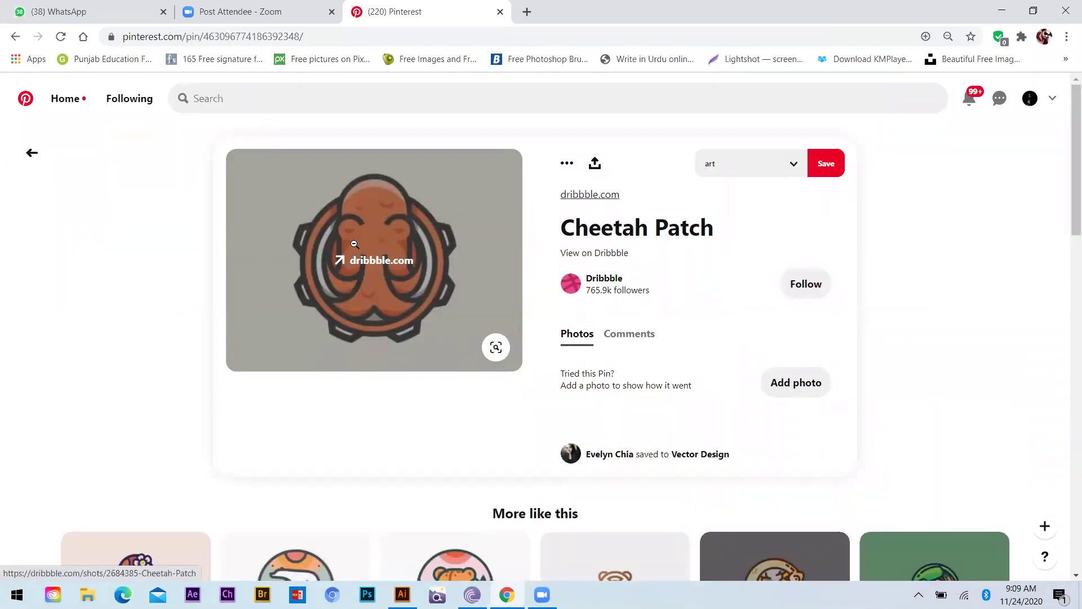
{"action": "key", "text": "alt+Left"}
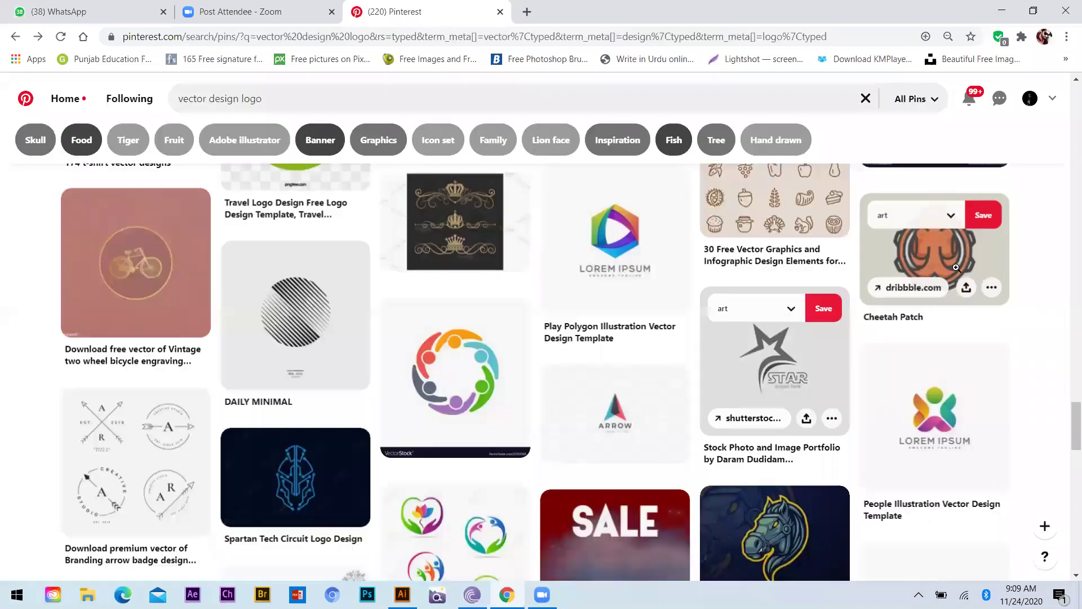
{"action": "key", "text": "alt+Right"}
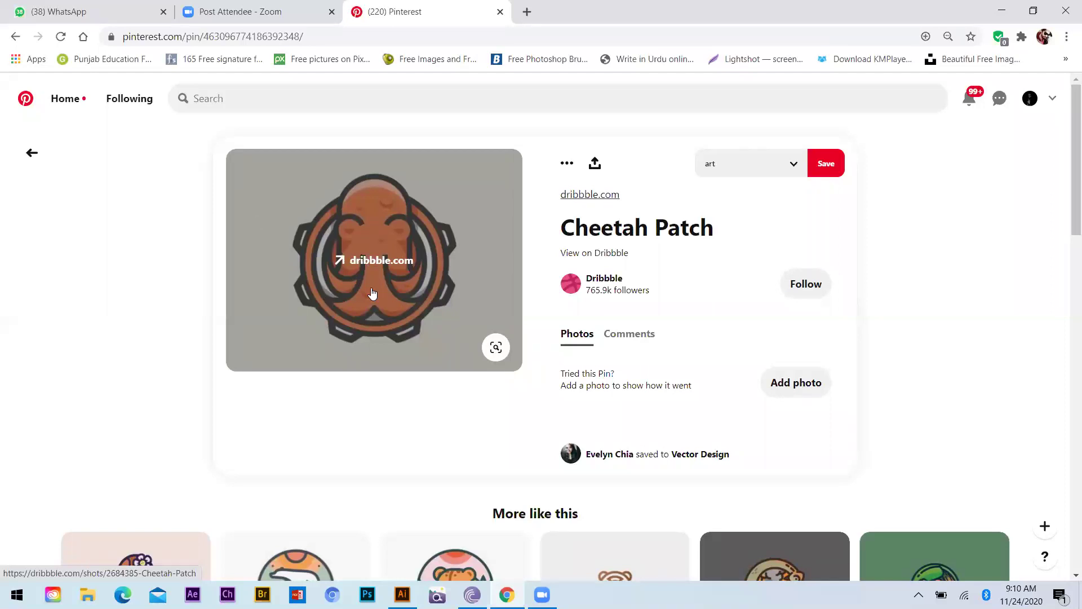
{"action": "scroll", "coordinate": [503, 445], "scroll_direction": "down", "scroll_amount": 5}
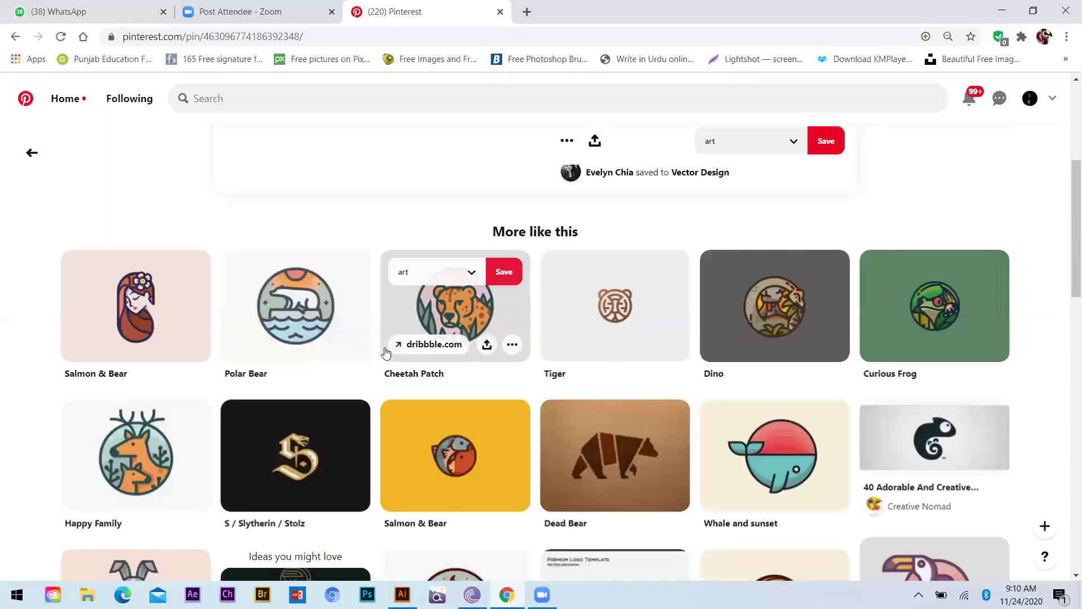
{"action": "left_click", "coordinate": [958, 315]}
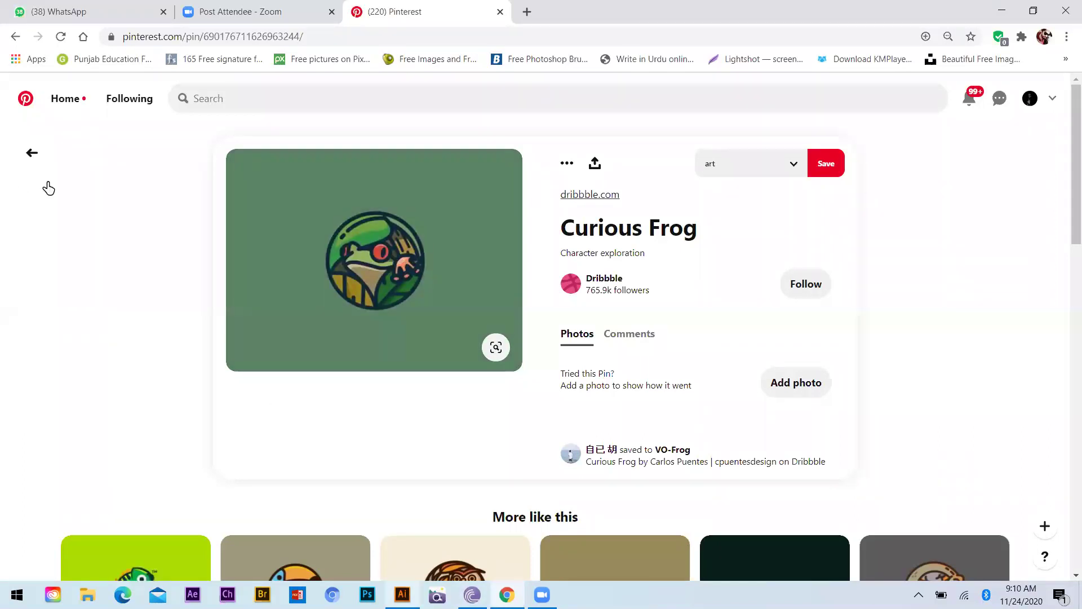
Step: Switch to Illustrator and create a new document from the second recent custom preset, 1080 x 1080 pt
{"action": "key", "text": "alt+Tab"}
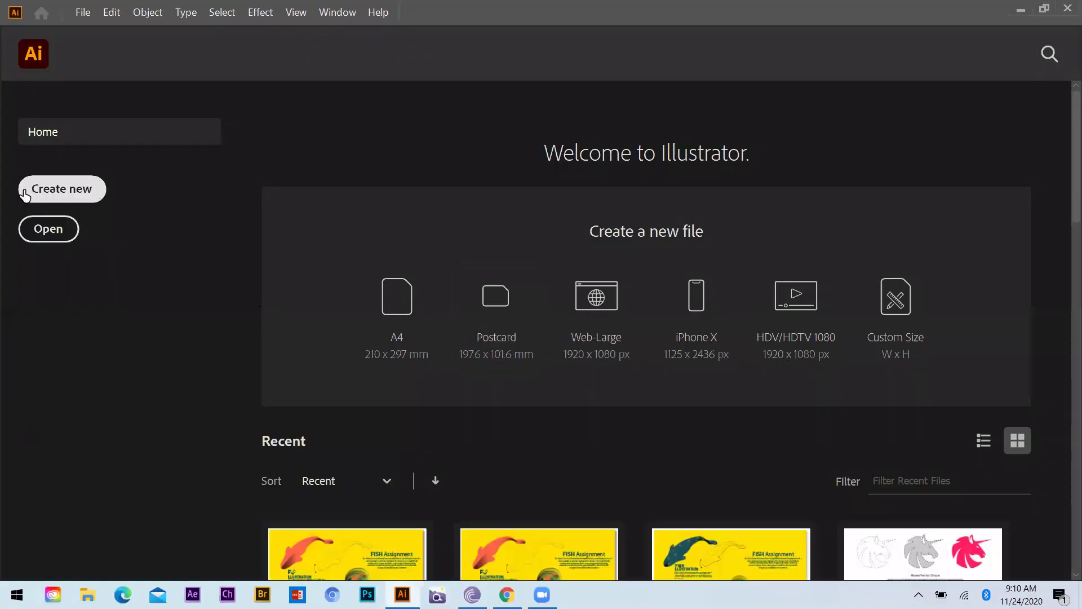
{"action": "left_click", "coordinate": [31, 192]}
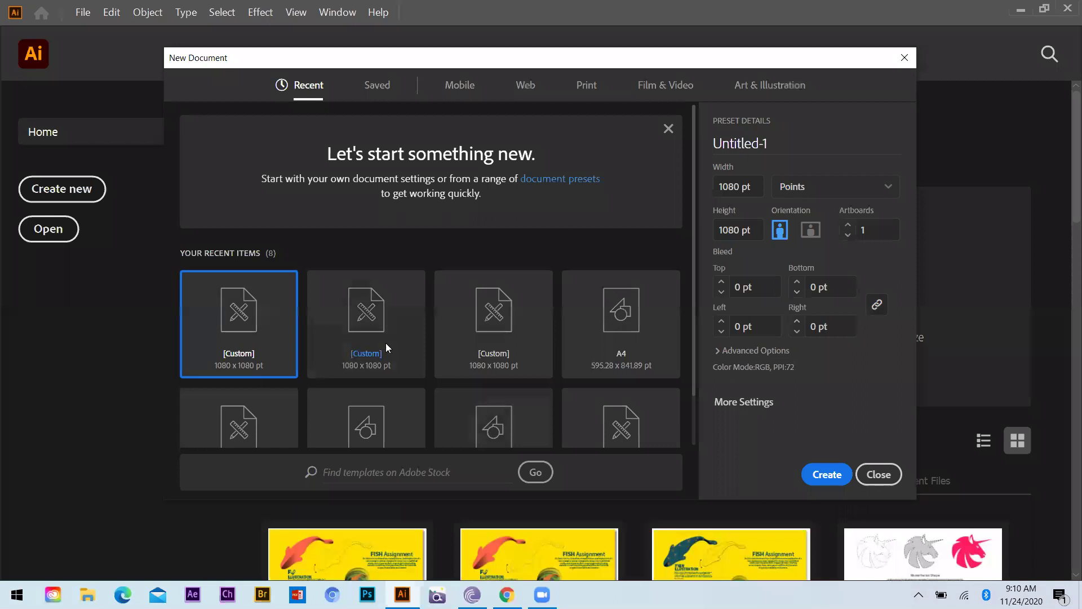
{"action": "left_click", "coordinate": [386, 346]}
{"action": "left_click", "coordinate": [820, 475]}
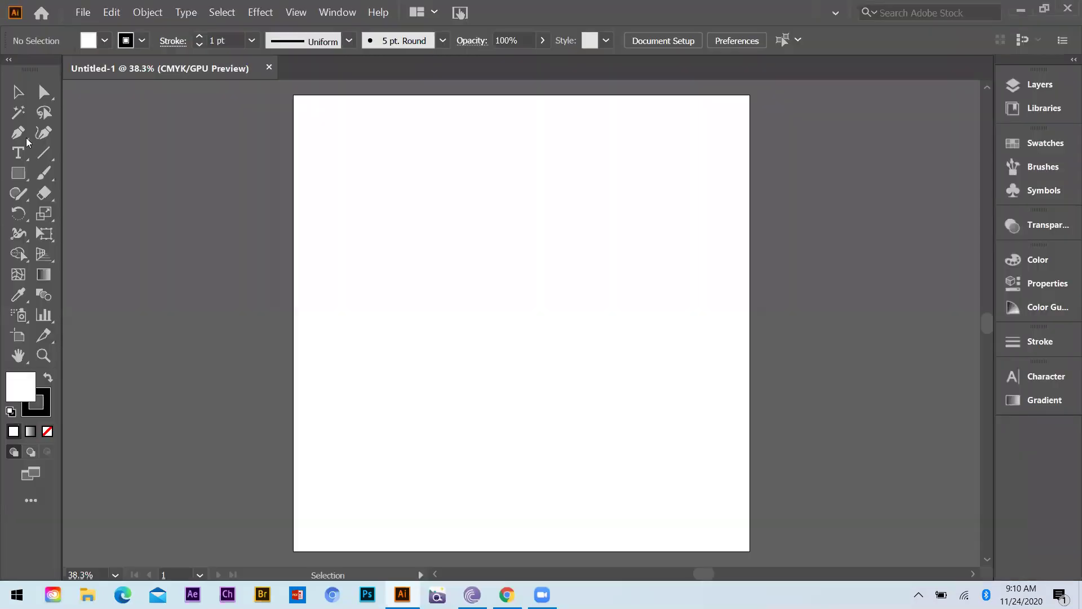
Step: Draw an arched Pen tool segment across the upper part of the artboard and convert its end anchor to a corner
{"action": "left_click", "coordinate": [18, 133]}
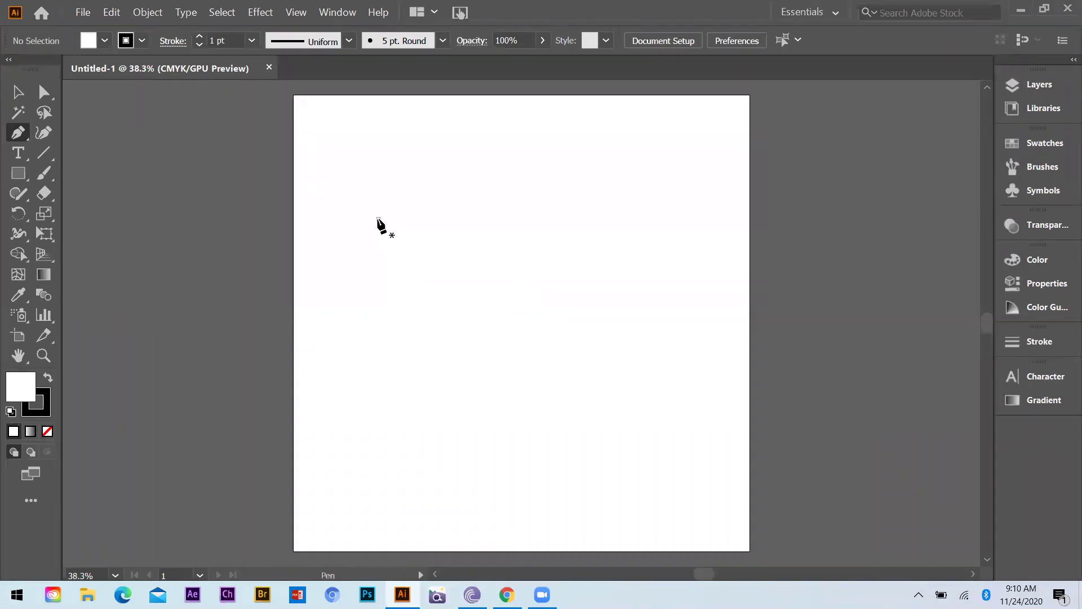
{"action": "left_click", "coordinate": [378, 218]}
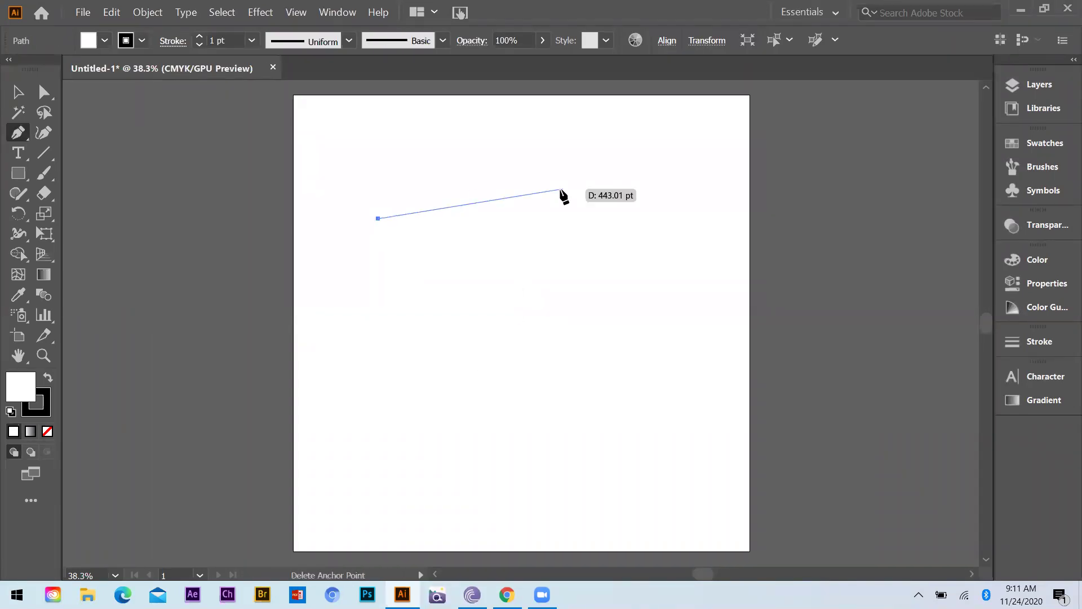
{"action": "left_click_drag", "start_coordinate": [555, 197], "coordinate": [671, 259]}
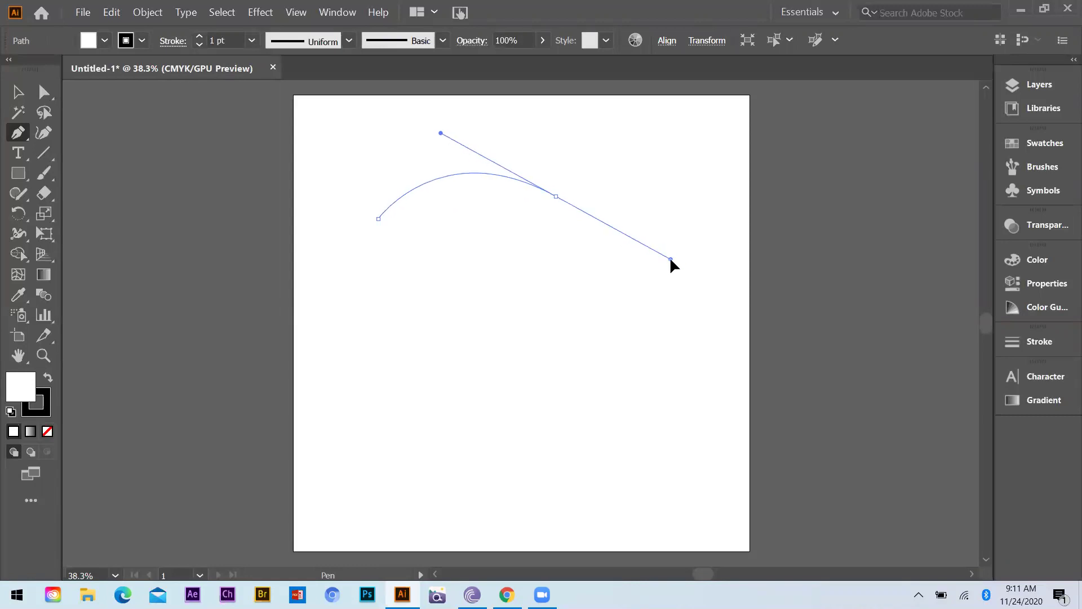
{"action": "left_click_drag", "start_coordinate": [673, 265], "coordinate": [674, 264]}
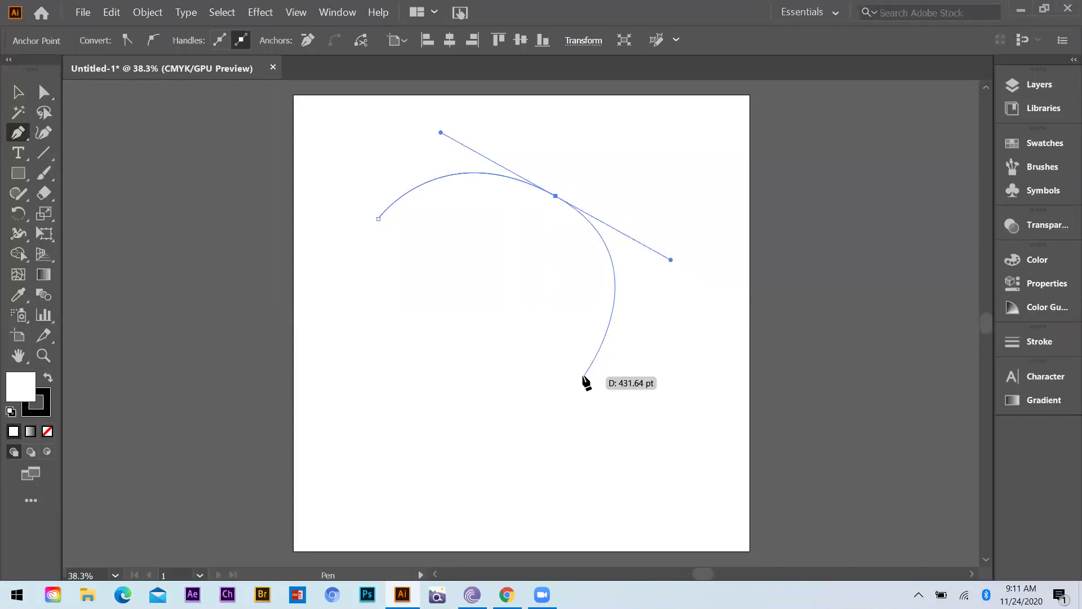
{"action": "key", "text": "alt"}
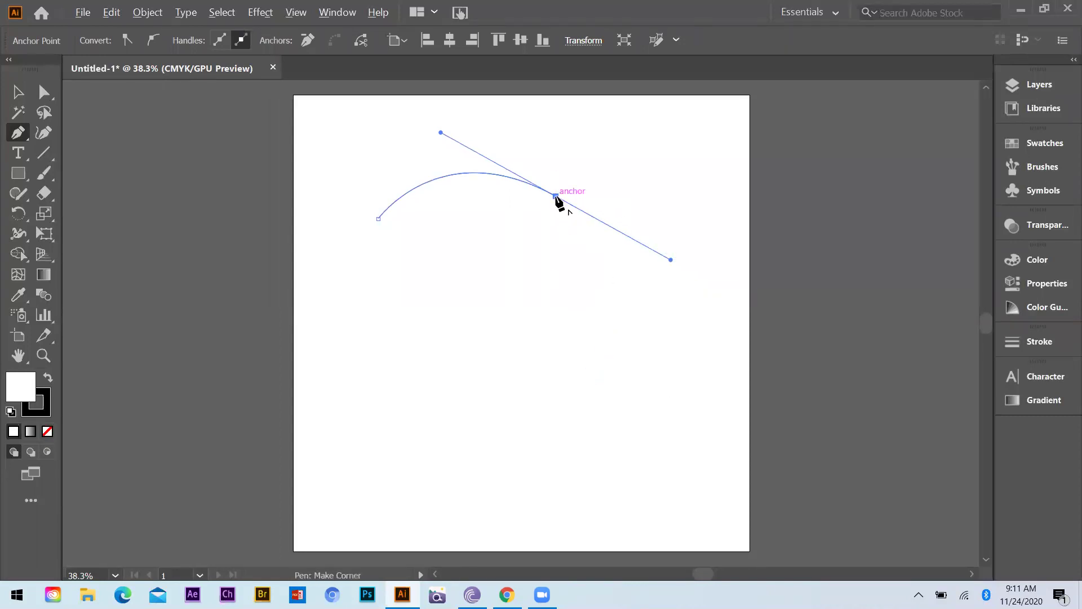
{"action": "left_click", "coordinate": [556, 197], "text": "alt"}
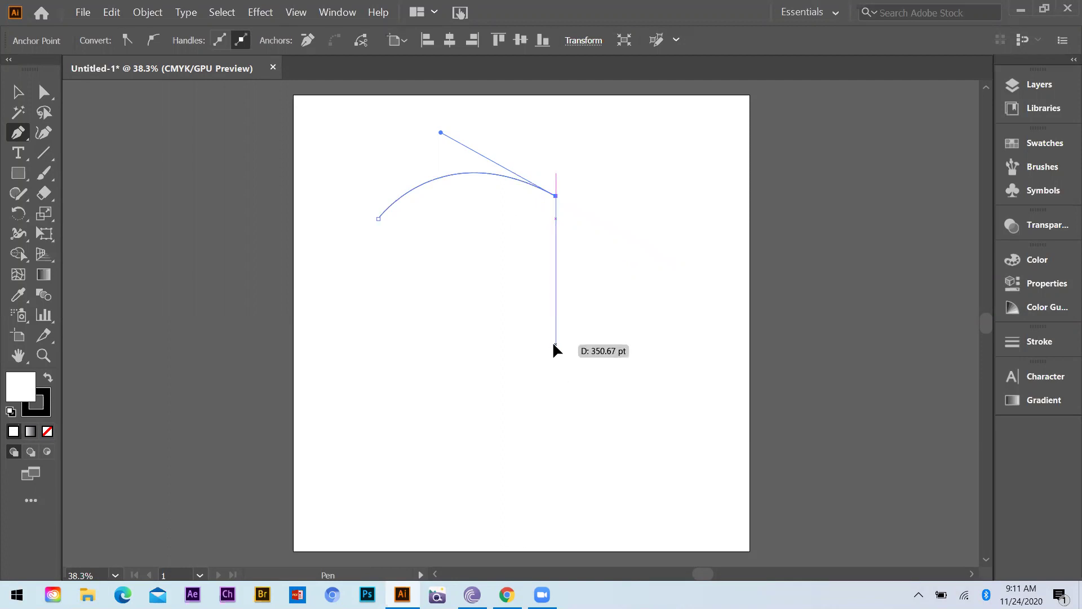
Step: Complete the closed axe-blade path with an inward-curving side ending about 350 pt below, a short straight edge and a curved closing side
{"action": "left_click_drag", "start_coordinate": [556, 345], "coordinate": [636, 429]}
{"action": "left_click", "coordinate": [556, 345]}
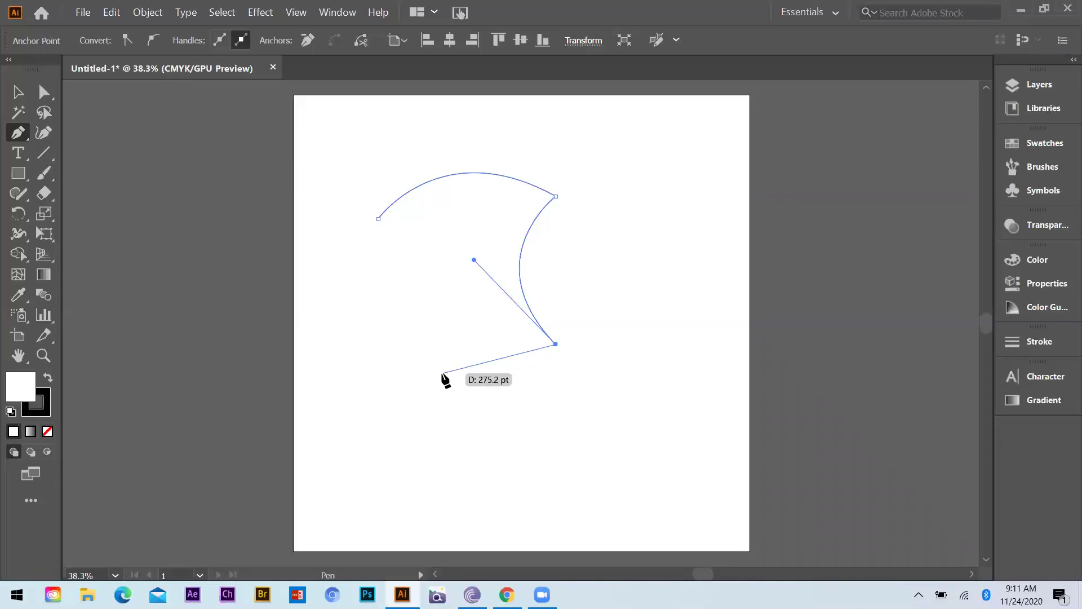
{"action": "left_click", "coordinate": [461, 370]}
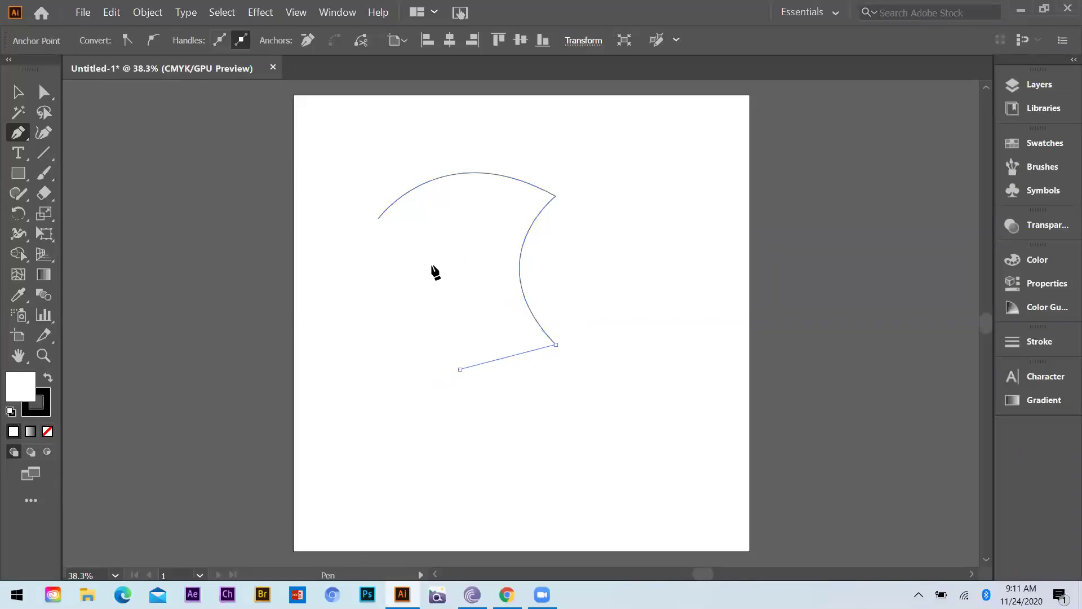
{"action": "left_click_drag", "start_coordinate": [378, 219], "coordinate": [212, 139]}
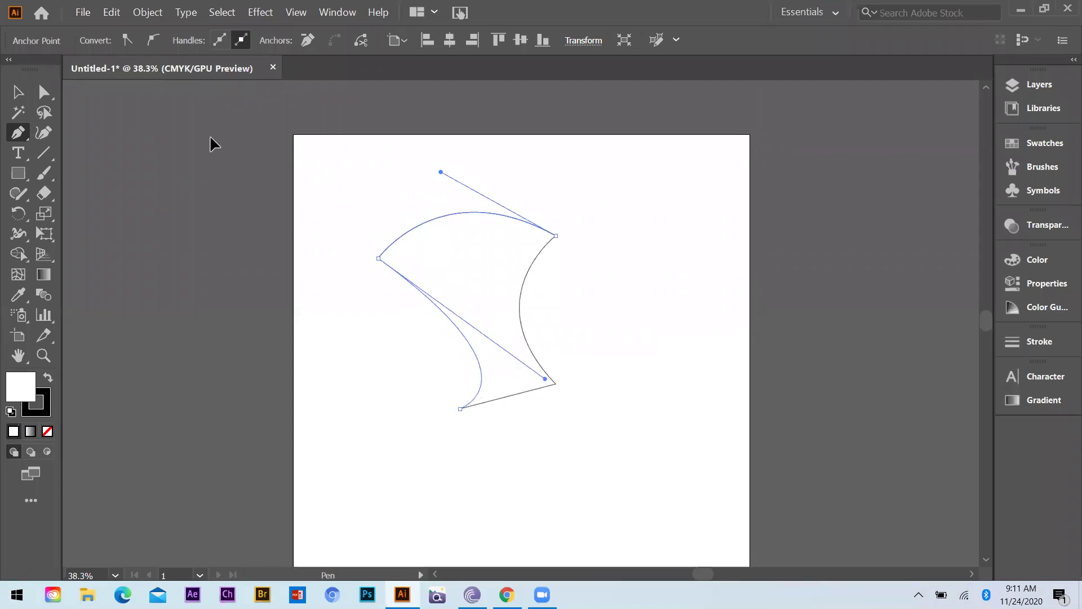
Step: Swap the fill and stroke of the axe-blade shape to give it a black fill and white stroke, and deselect it
{"action": "left_click", "coordinate": [17, 92]}
{"action": "left_click", "coordinate": [428, 367]}
{"action": "left_click_drag", "start_coordinate": [375, 210], "coordinate": [525, 377]}
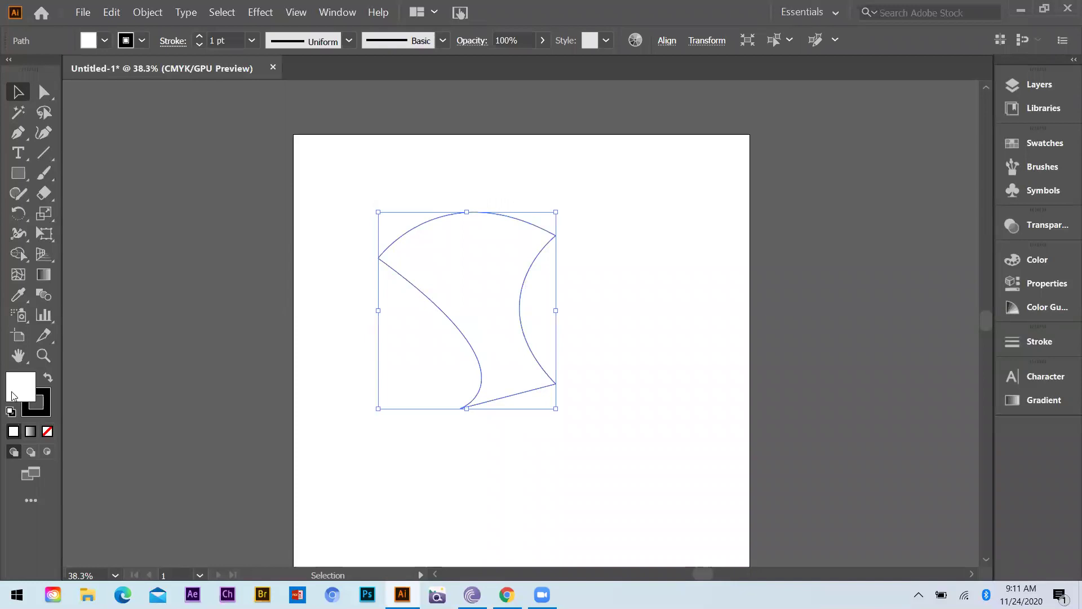
{"action": "left_click", "coordinate": [46, 382]}
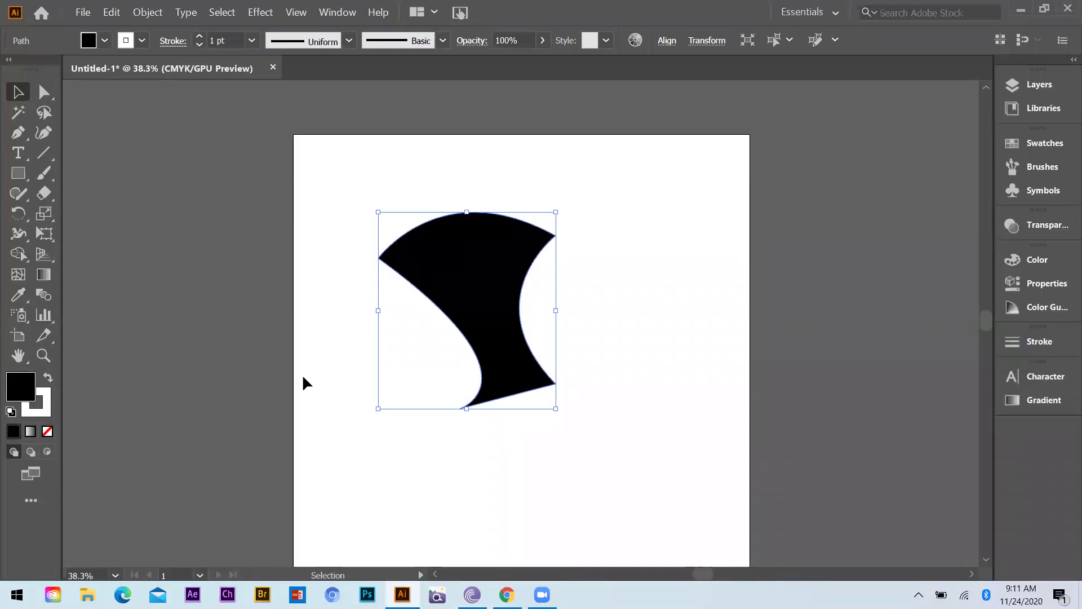
{"action": "left_click", "coordinate": [304, 383]}
{"action": "key", "text": "ctrl+minus"}
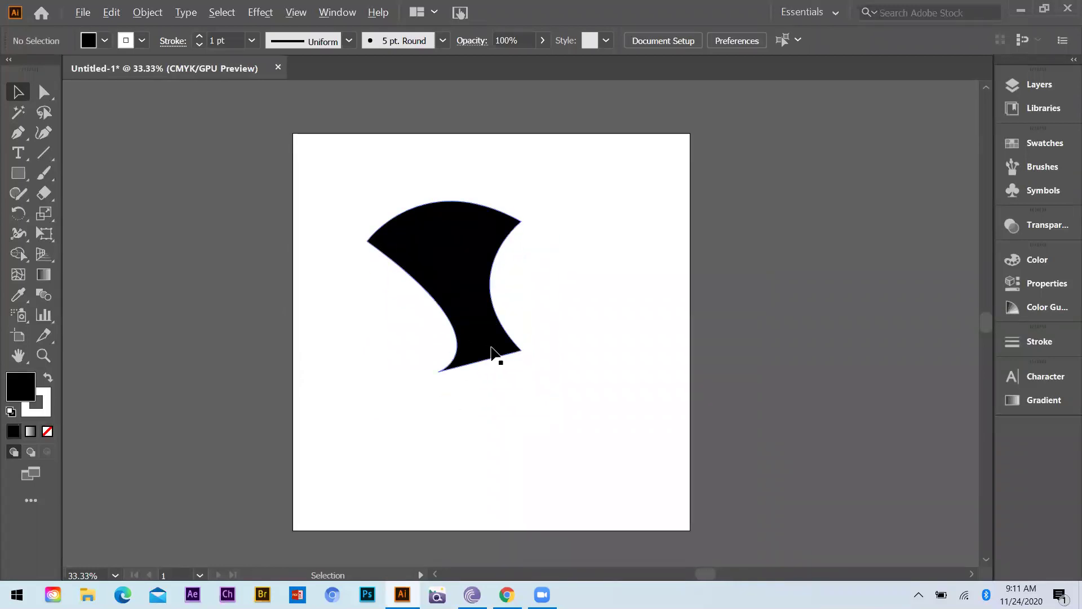
{"action": "key", "text": "ctrl+plus"}
{"action": "left_click", "coordinate": [18, 173]}
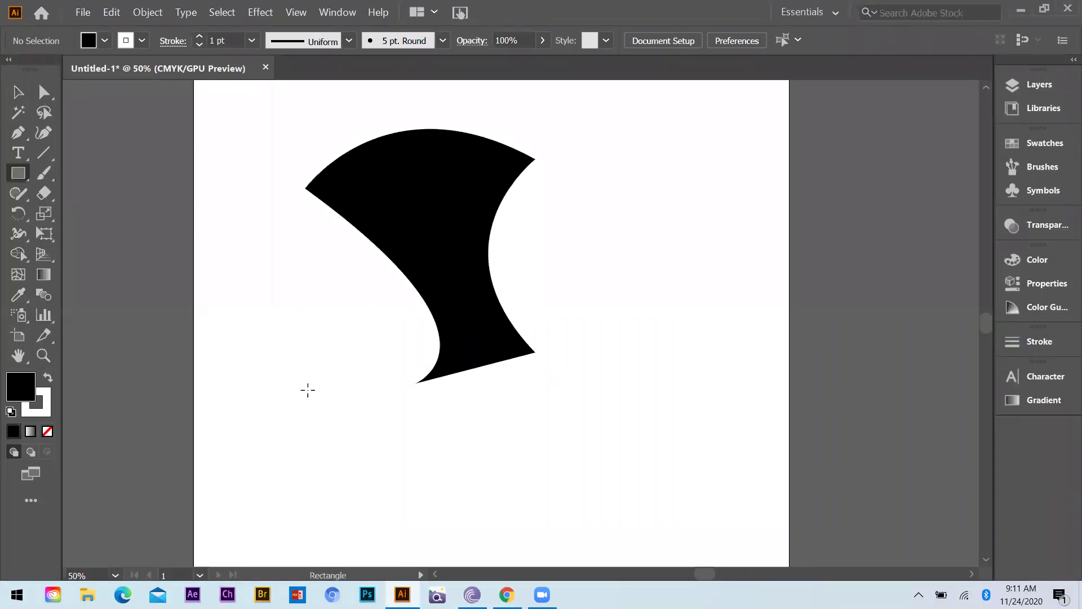
{"action": "left_click_drag", "start_coordinate": [418, 388], "coordinate": [561, 375]}
{"action": "key", "text": "Escape"}
Step: Draw a narrow black strip with rounded ends just below the blade's slanted straight edge, using the Pen tool
{"action": "key", "text": "p"}
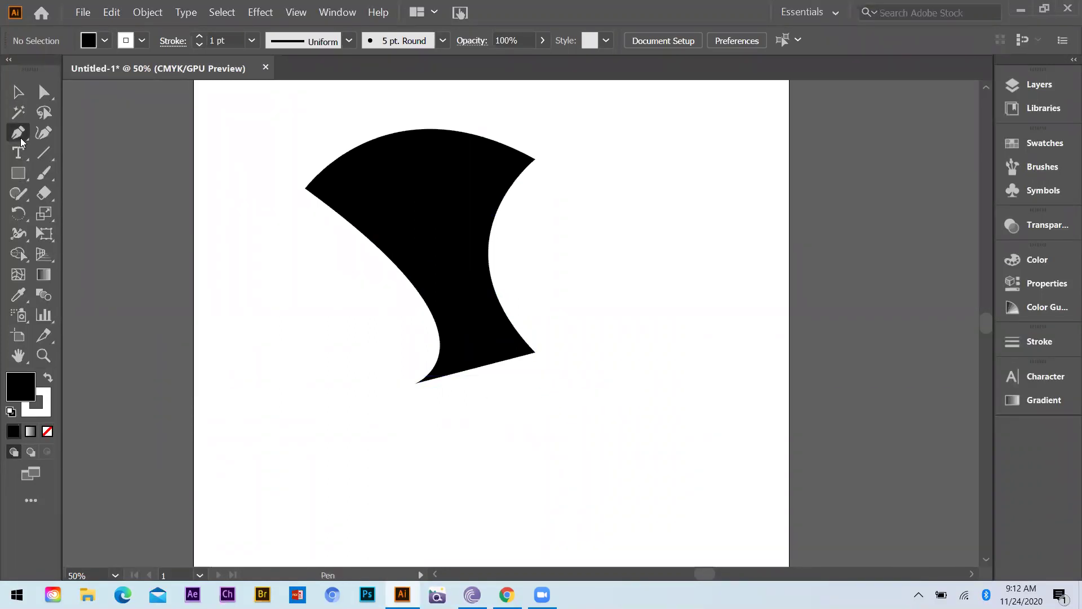
{"action": "left_click", "coordinate": [416, 387]}
{"action": "left_click", "coordinate": [535, 355]}
{"action": "left_click_drag", "start_coordinate": [546, 375], "coordinate": [544, 388]}
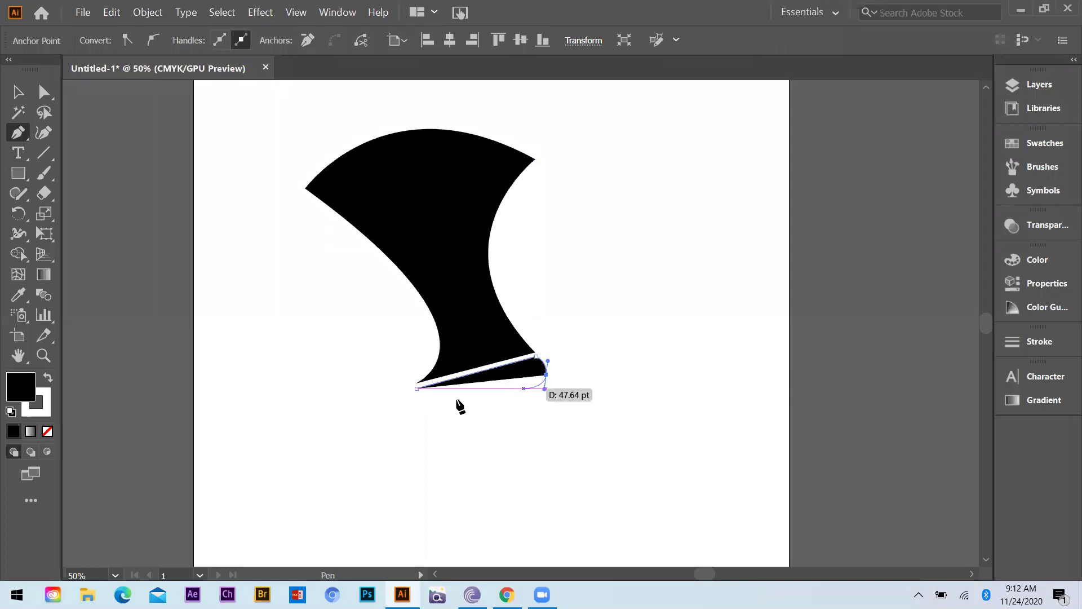
{"action": "left_click", "coordinate": [546, 375]}
{"action": "left_click_drag", "start_coordinate": [420, 405], "coordinate": [401, 406]}
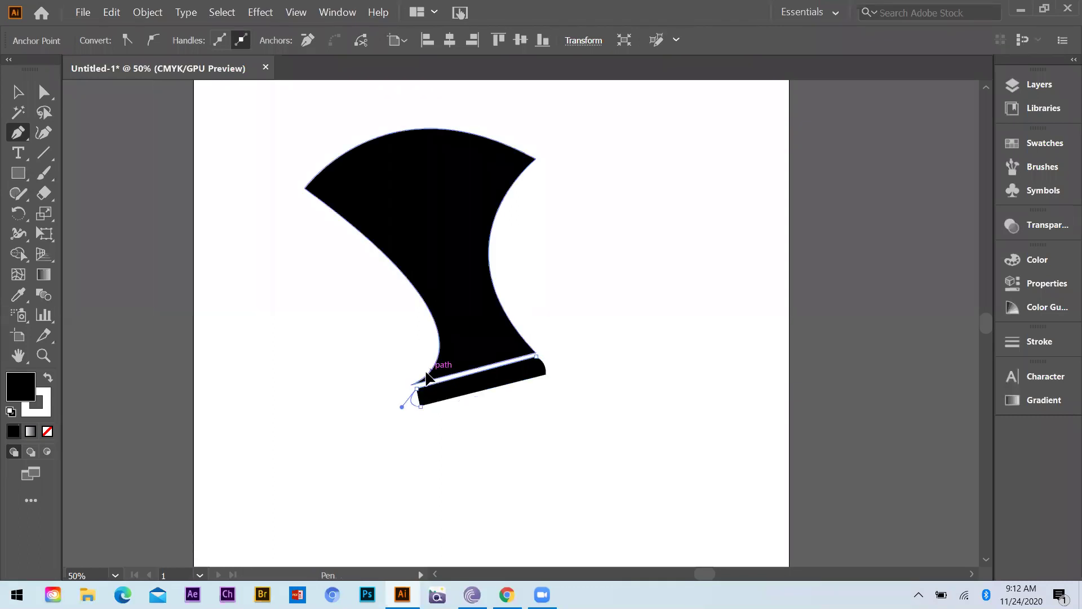
{"action": "left_click", "coordinate": [16, 92]}
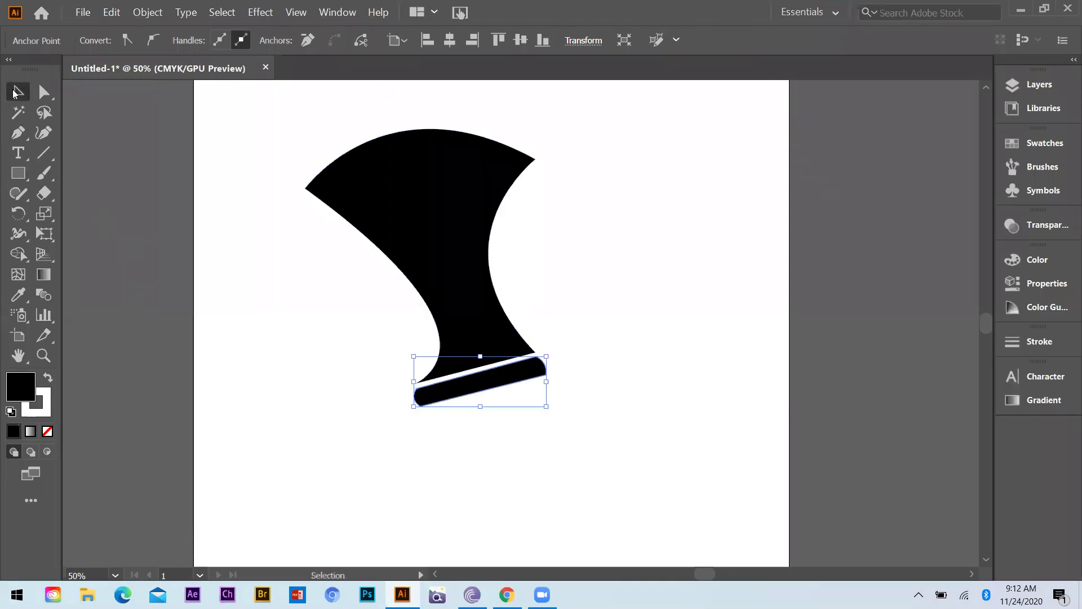
{"action": "left_click", "coordinate": [474, 407]}
Step: Draw a long straight handle with the Pen tool, starting with a curved edge beside the strip's right end and continuing along its slant
{"action": "scroll", "coordinate": [352, 377], "scroll_direction": "down", "scroll_amount": 1}
{"action": "scroll", "coordinate": [430, 377], "scroll_direction": "up", "scroll_amount": 3}
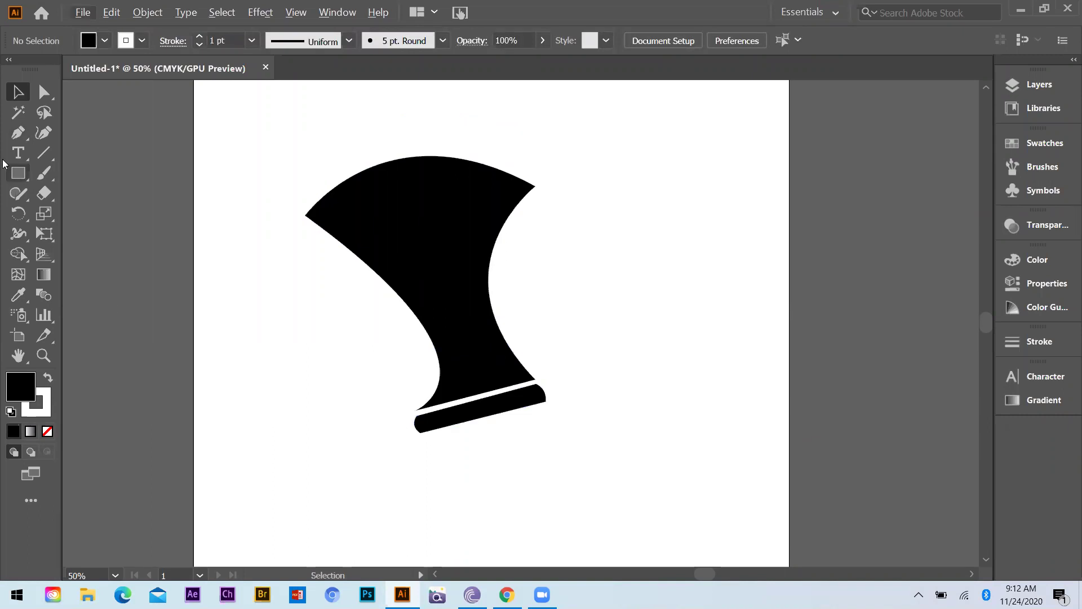
{"action": "left_click", "coordinate": [17, 173]}
{"action": "left_click", "coordinate": [21, 137]}
{"action": "scroll", "coordinate": [589, 430], "scroll_direction": "up", "scroll_amount": 3}
{"action": "left_click", "coordinate": [430, 271]}
{"action": "left_click_drag", "start_coordinate": [463, 345], "coordinate": [415, 382]}
{"action": "scroll", "coordinate": [416, 381], "scroll_direction": "down", "scroll_amount": 1}
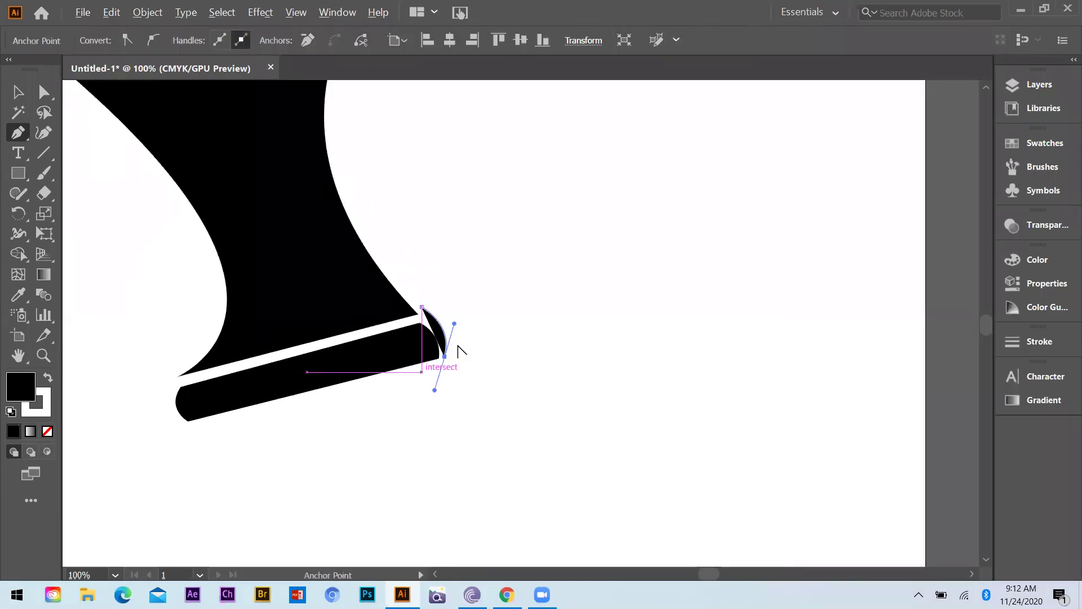
{"action": "left_click", "coordinate": [445, 355]}
{"action": "left_click_drag", "start_coordinate": [909, 239], "coordinate": [897, 188]}
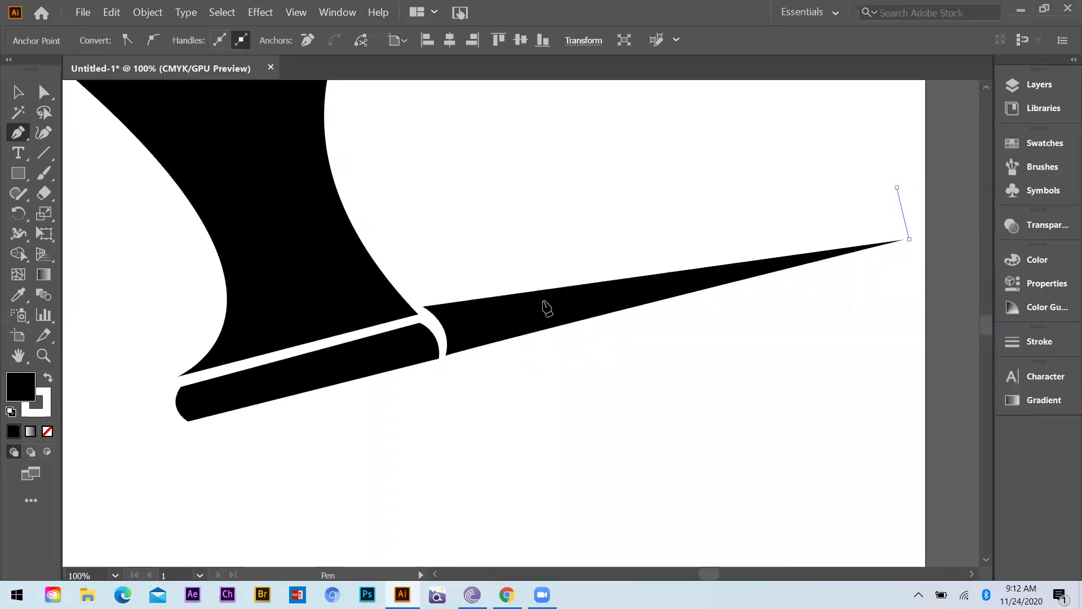
{"action": "left_click", "coordinate": [424, 306]}
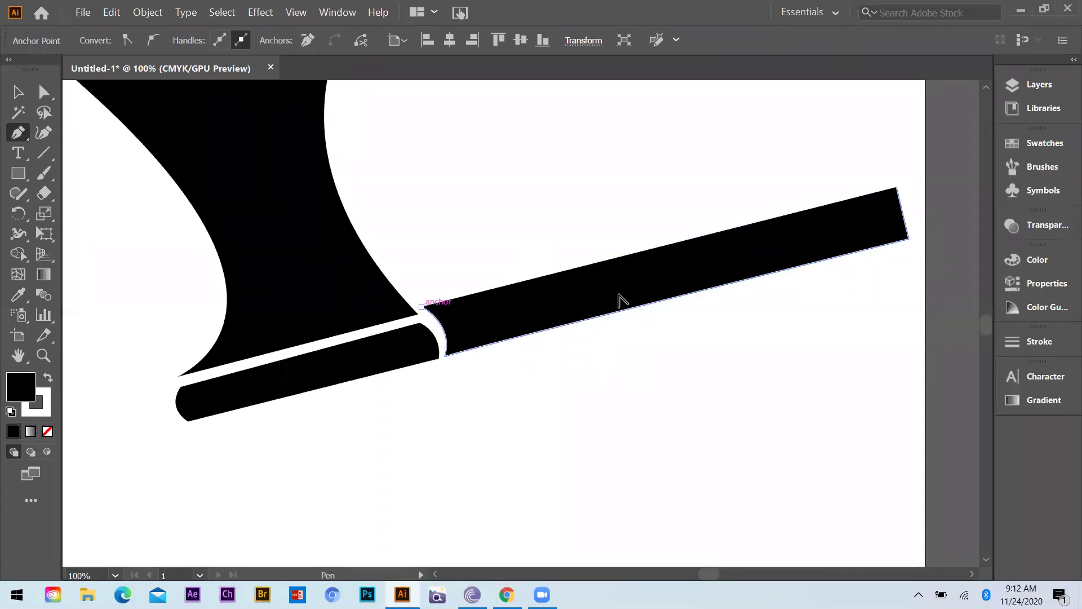
{"action": "scroll", "coordinate": [619, 295], "scroll_direction": "down", "scroll_amount": 3}
{"action": "left_click", "coordinate": [579, 302]}
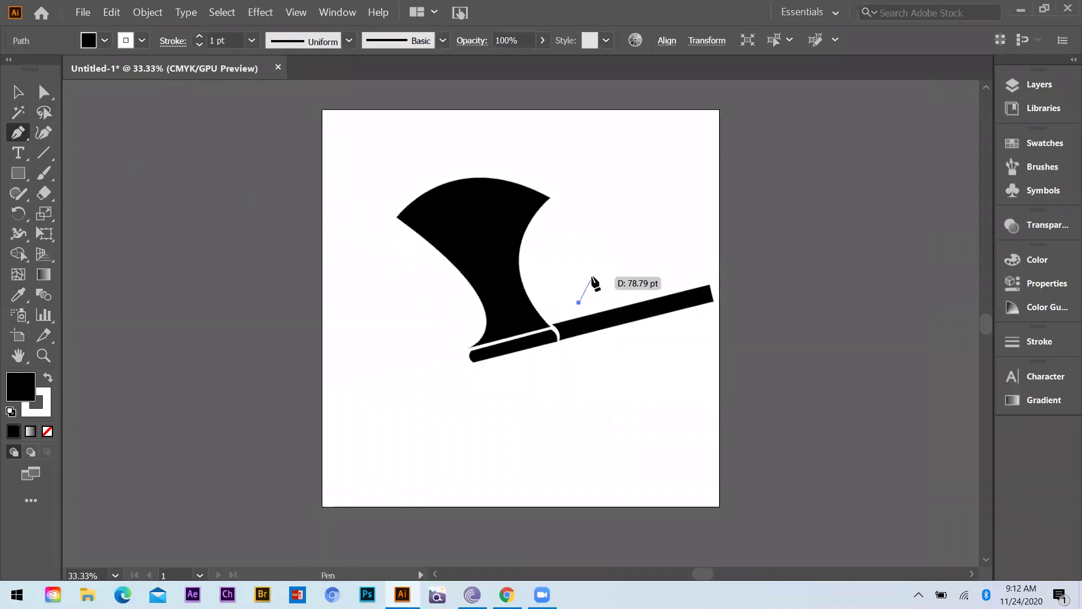
Step: Select all the axe parts, rotate them so the handle points down and the blade faces right, and reposition the axe on the artboard
{"action": "key", "text": "v"}
{"action": "left_click_drag", "start_coordinate": [385, 169], "coordinate": [727, 395]}
{"action": "left_click", "coordinate": [734, 367]}
{"action": "left_click_drag", "start_coordinate": [400, 153], "coordinate": [721, 366]}
{"action": "left_click_drag", "start_coordinate": [682, 420], "coordinate": [431, 396]}
{"action": "left_click_drag", "start_coordinate": [649, 112], "coordinate": [625, 149]}
{"action": "left_click_drag", "start_coordinate": [566, 219], "coordinate": [506, 328]}
{"action": "left_click", "coordinate": [679, 464]}
{"action": "scroll", "coordinate": [659, 450], "scroll_direction": "down", "scroll_amount": 1}
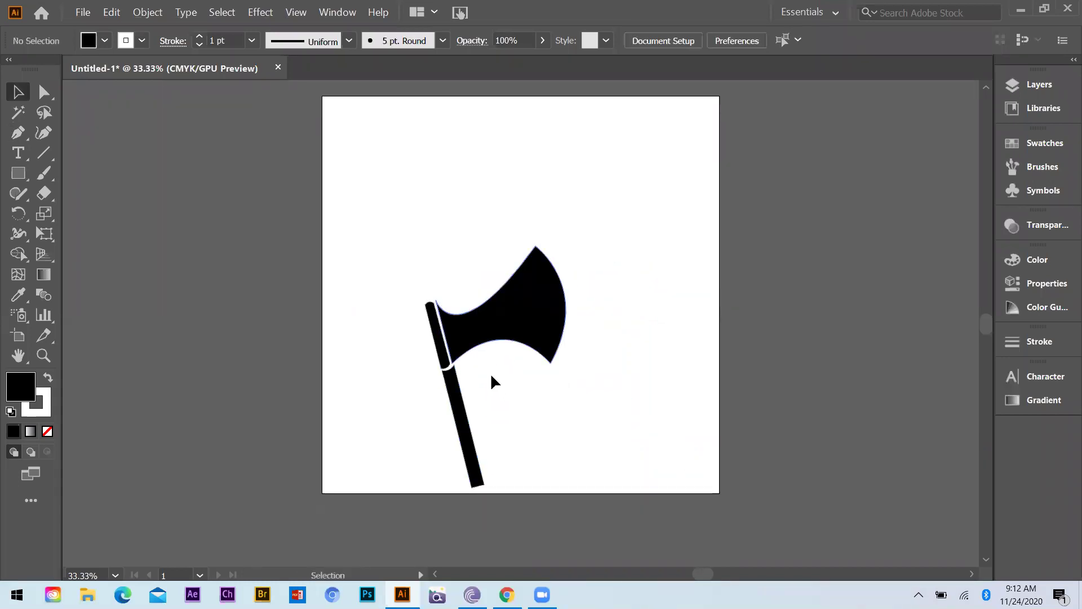
Step: Delete the entire axe drawing from the artboard
{"action": "scroll", "coordinate": [494, 382], "scroll_direction": "up", "scroll_amount": 2}
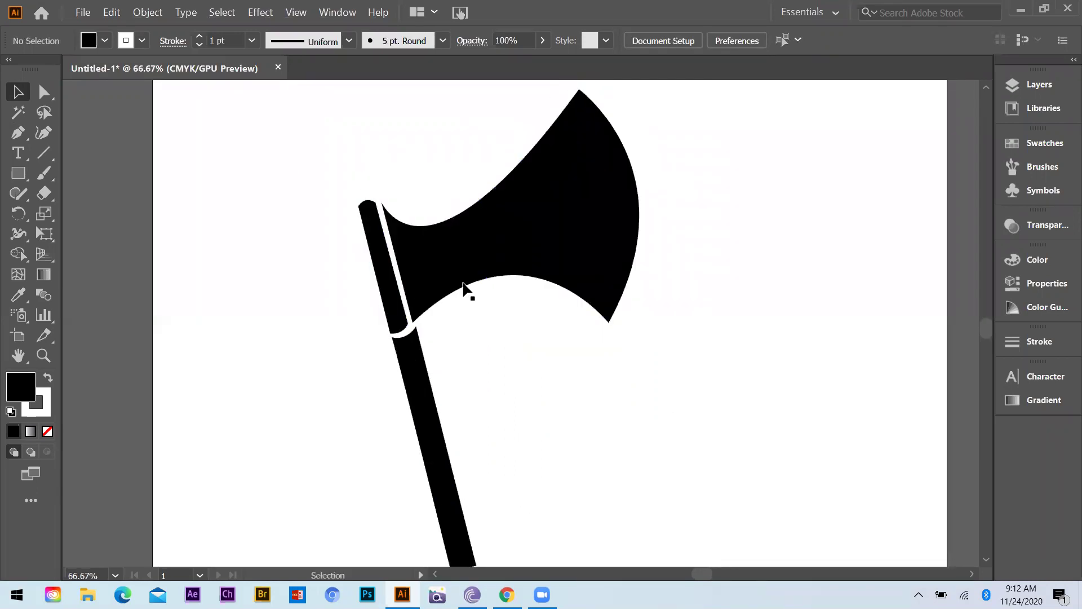
{"action": "scroll", "coordinate": [463, 289], "scroll_direction": "down", "scroll_amount": 2}
{"action": "left_click_drag", "start_coordinate": [387, 193], "coordinate": [595, 414]}
{"action": "key", "text": "Delete"}
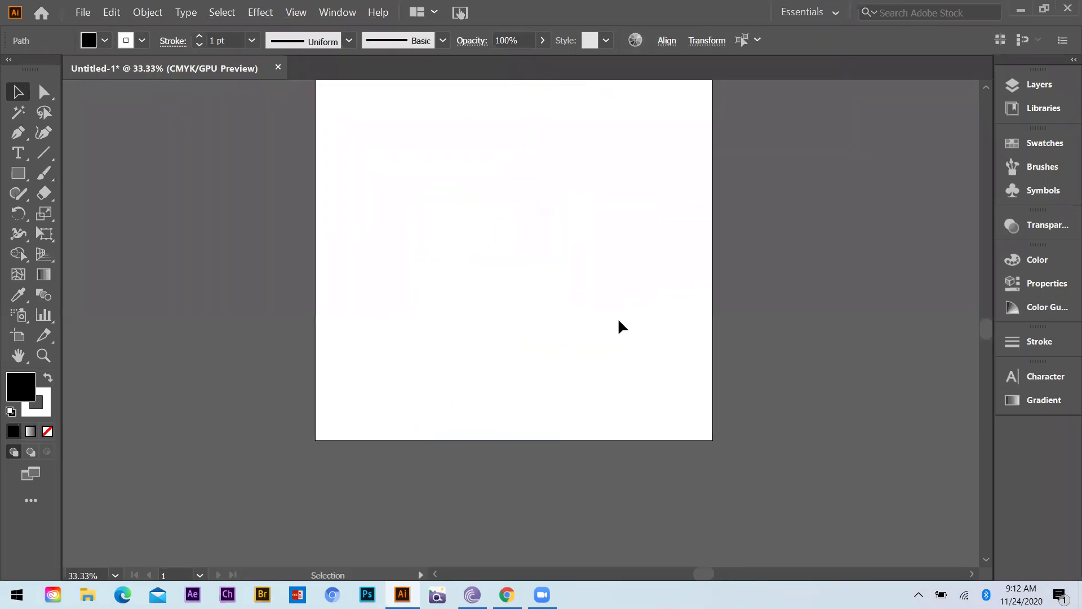
{"action": "scroll", "coordinate": [515, 258], "scroll_direction": "up", "scroll_amount": 1}
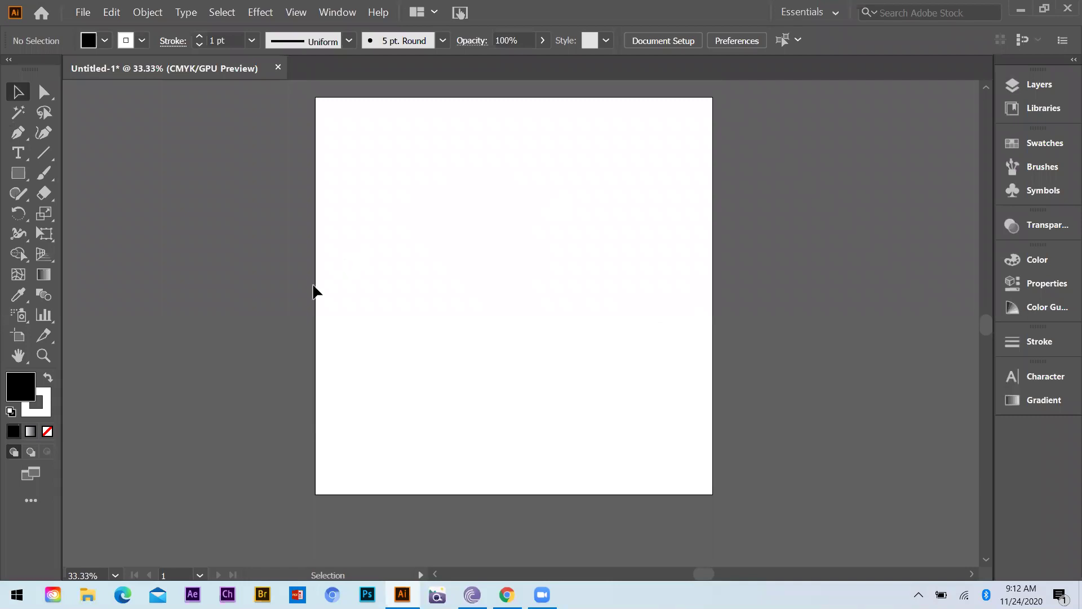
Step: Minimize Illustrator and the browser, open the desktop folder "Class references" and look through its images for a design reference
{"action": "left_click", "coordinate": [1019, 9]}
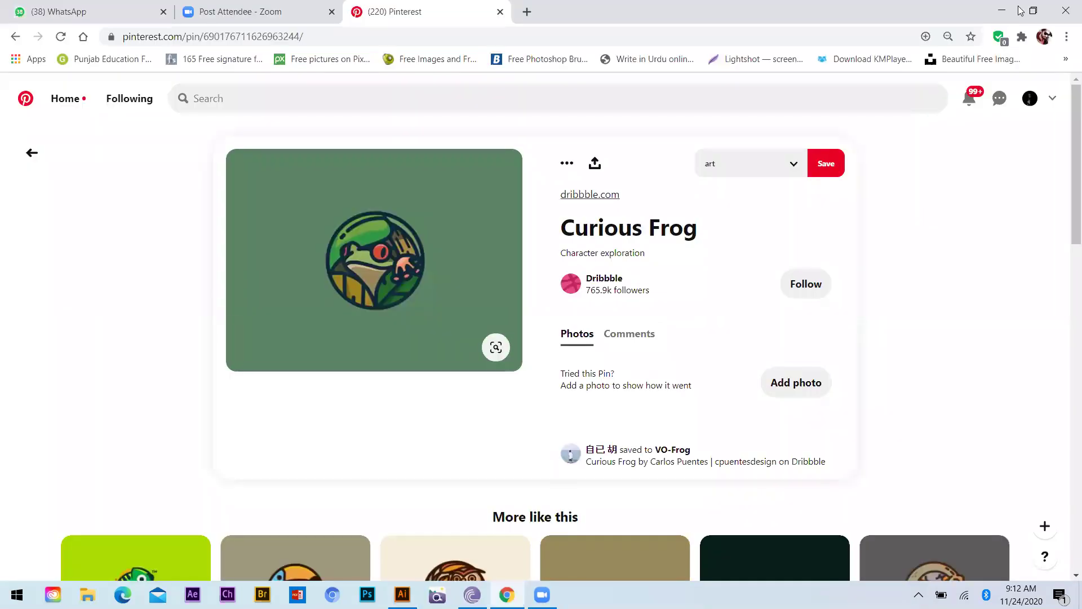
{"action": "double_click", "coordinate": [980, 16]}
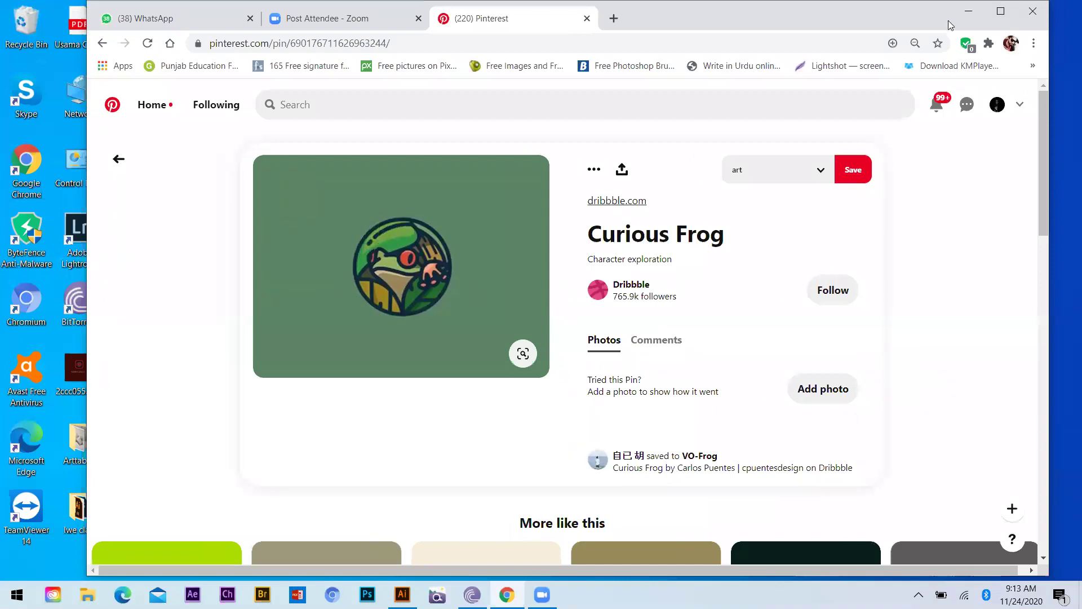
{"action": "left_click", "coordinate": [951, 19]}
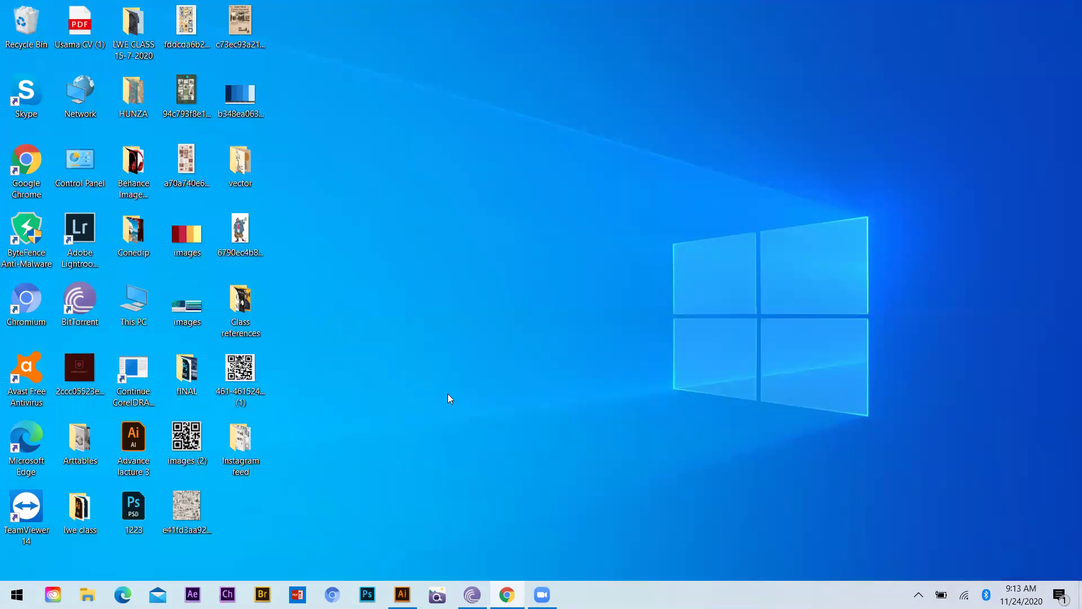
{"action": "double_click", "coordinate": [236, 293]}
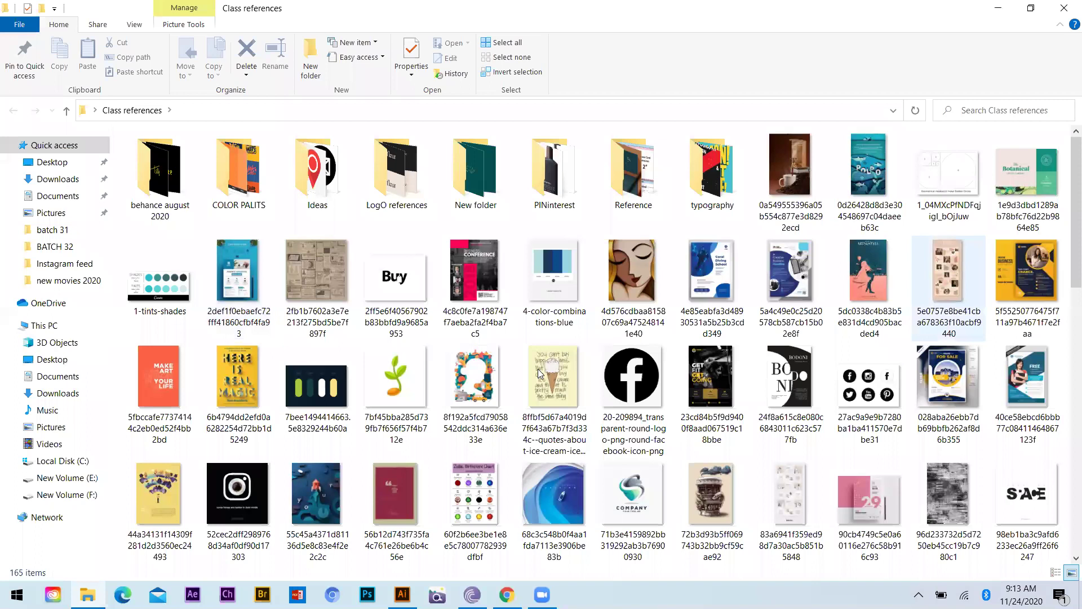
{"action": "scroll", "coordinate": [538, 369], "scroll_direction": "down", "scroll_amount": 5}
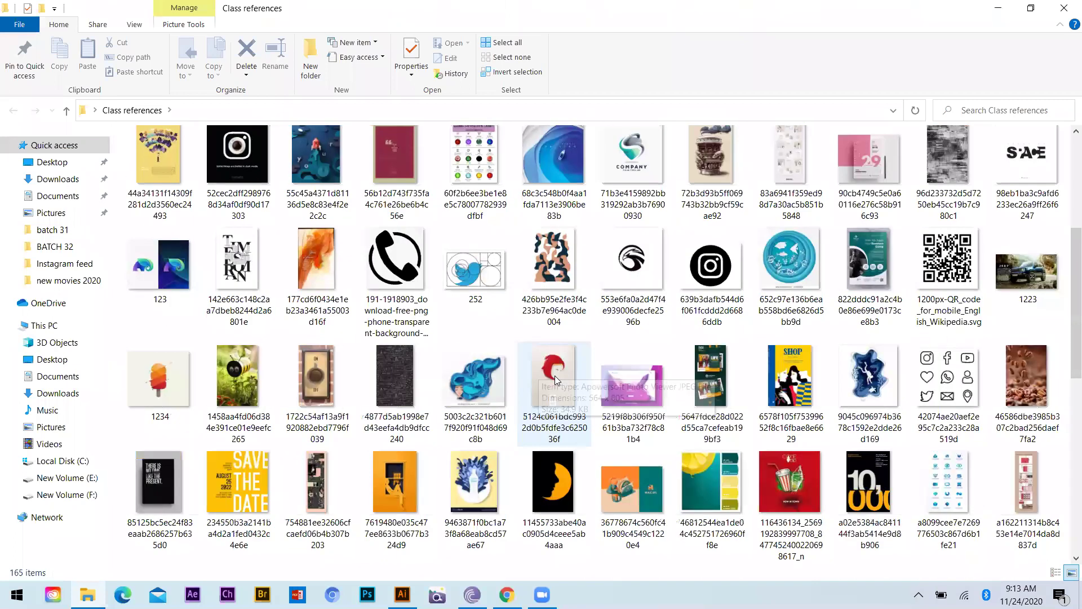
{"action": "scroll", "coordinate": [554, 379], "scroll_direction": "down", "scroll_amount": 5}
{"action": "scroll", "coordinate": [834, 397], "scroll_direction": "down", "scroll_amount": 7}
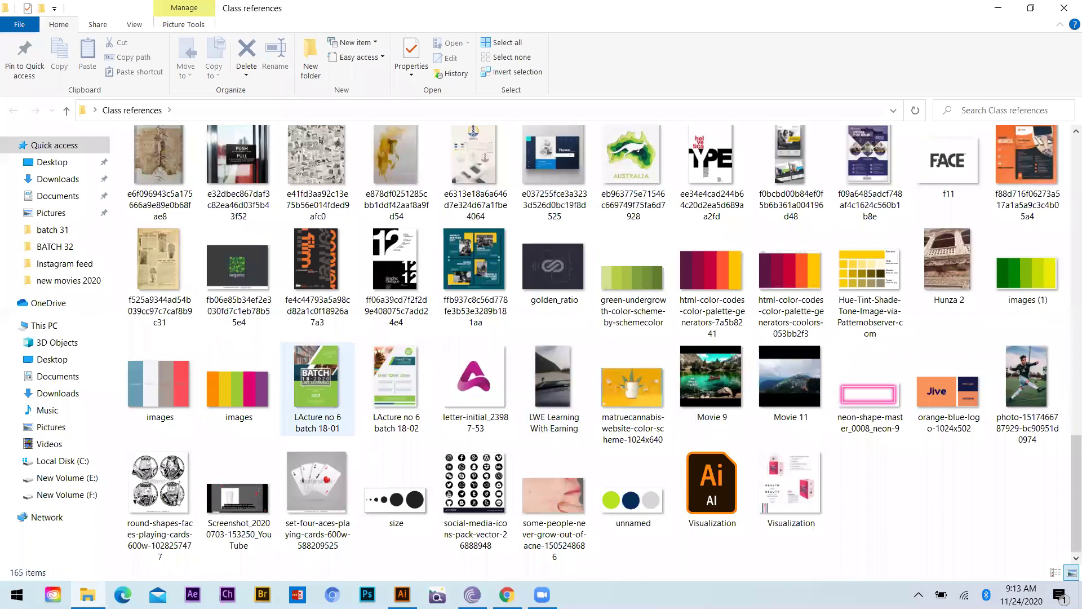
Step: Add the image "LActure no 6 batch 18-02" to the file selection and close the untitled Illustrator document without saving it
{"action": "left_click", "coordinate": [395, 383], "text": "ctrl"}
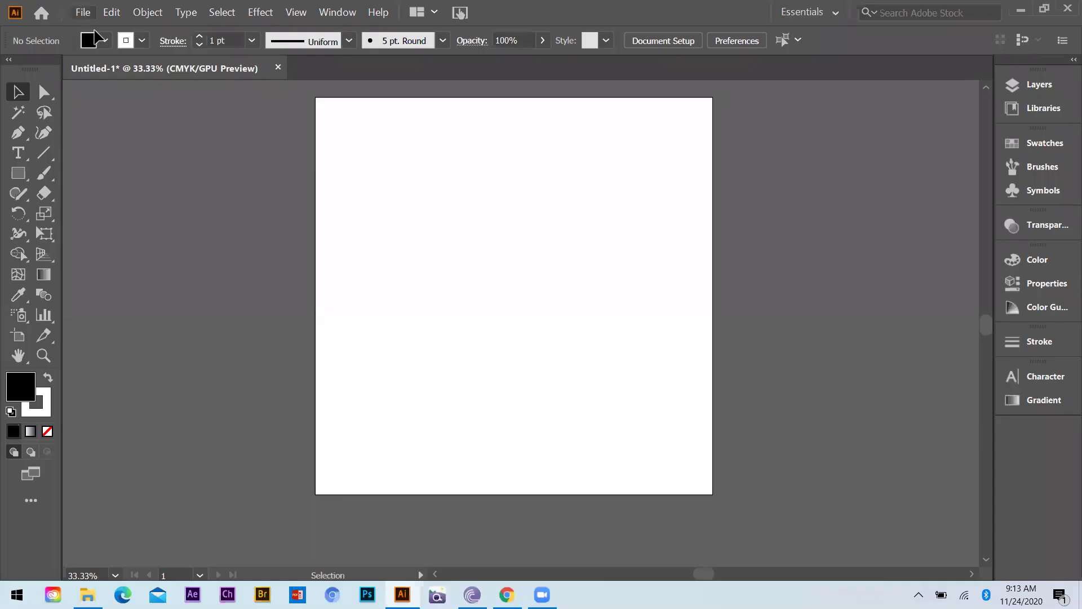
{"action": "key", "text": "ctrl+w"}
{"action": "left_click", "coordinate": [653, 326]}
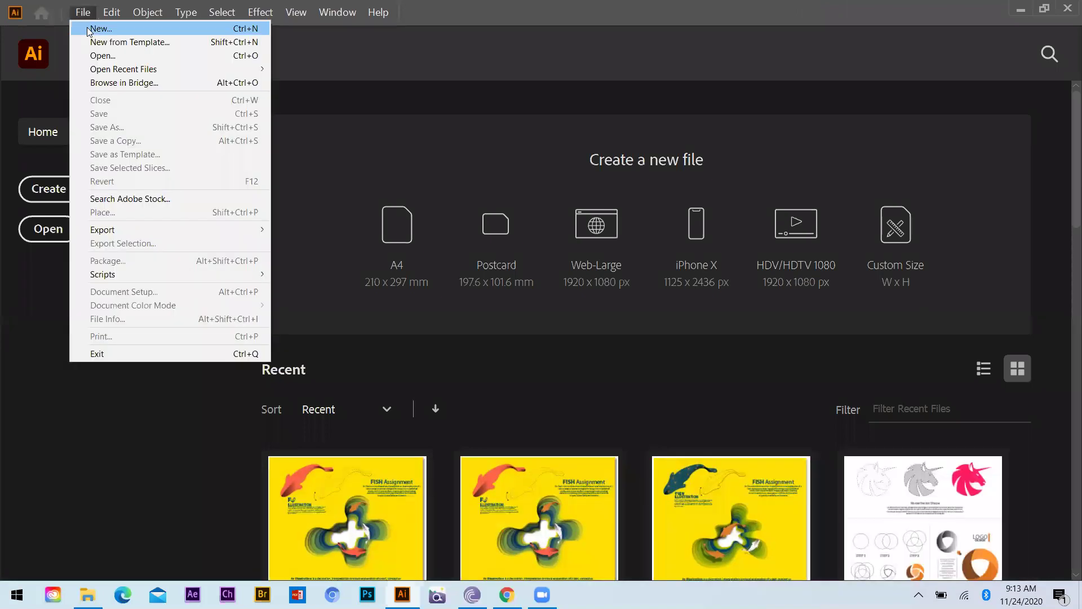
Step: Create a new print document from the A4 preset in portrait orientation with 2 artboards
{"action": "left_click", "coordinate": [88, 29]}
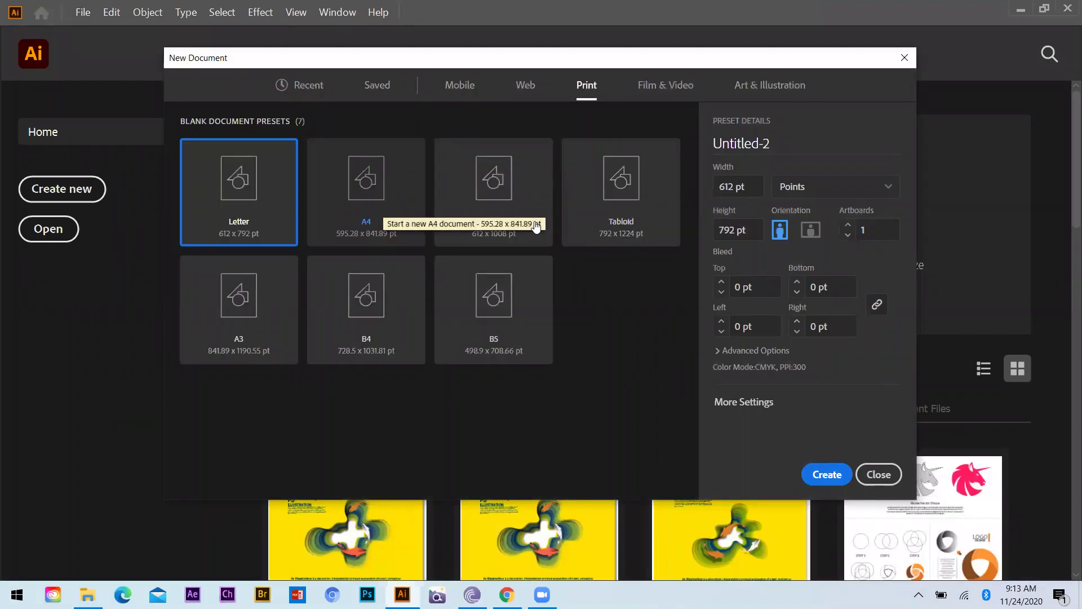
{"action": "left_click", "coordinate": [377, 204]}
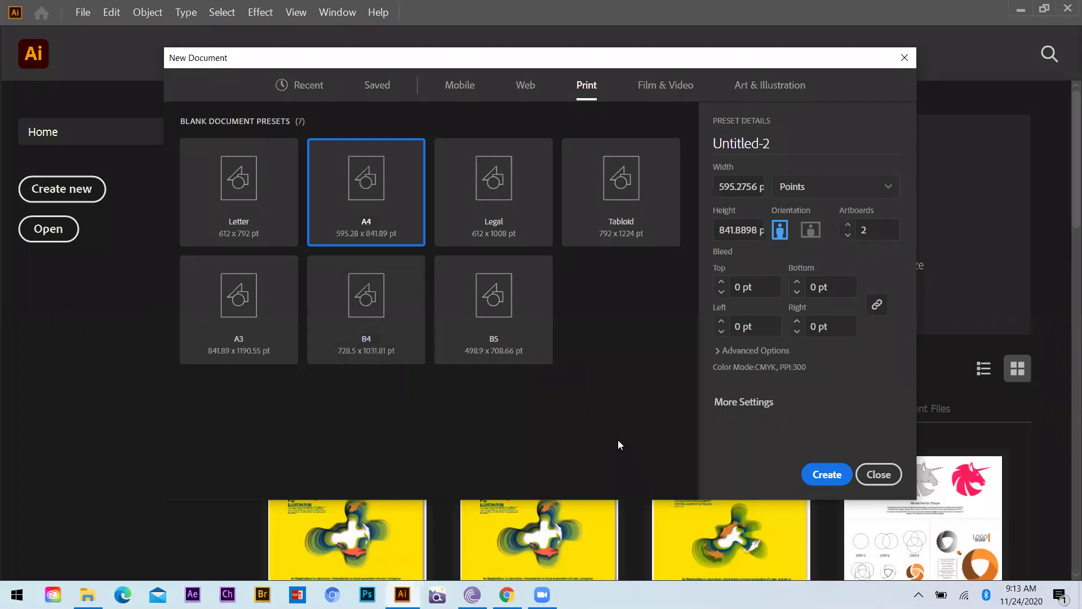
{"action": "left_click", "coordinate": [824, 476]}
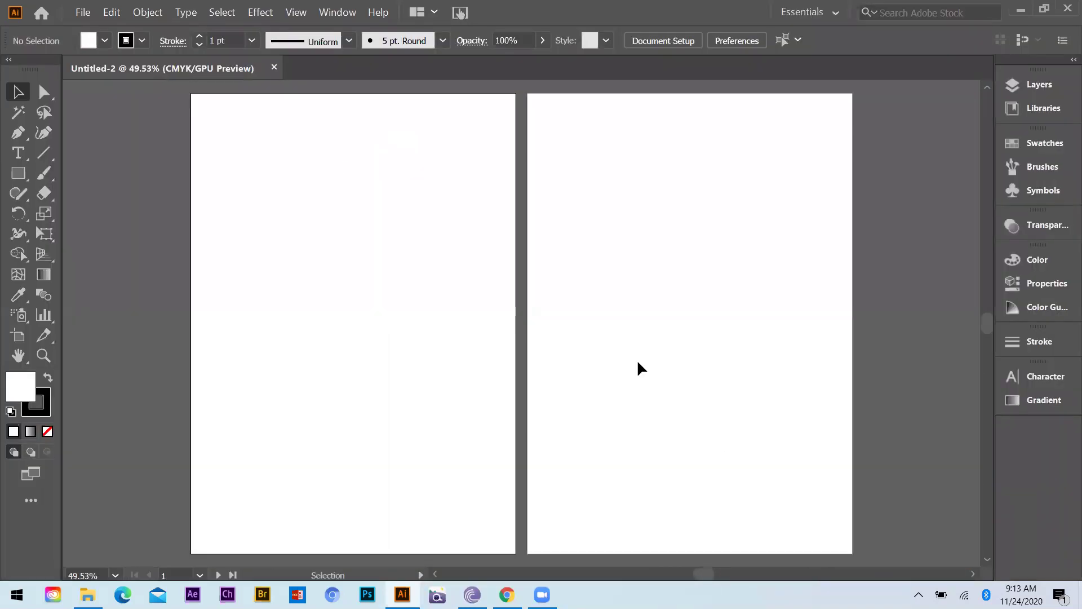
{"action": "scroll", "coordinate": [638, 386], "scroll_direction": "down", "scroll_amount": 2}
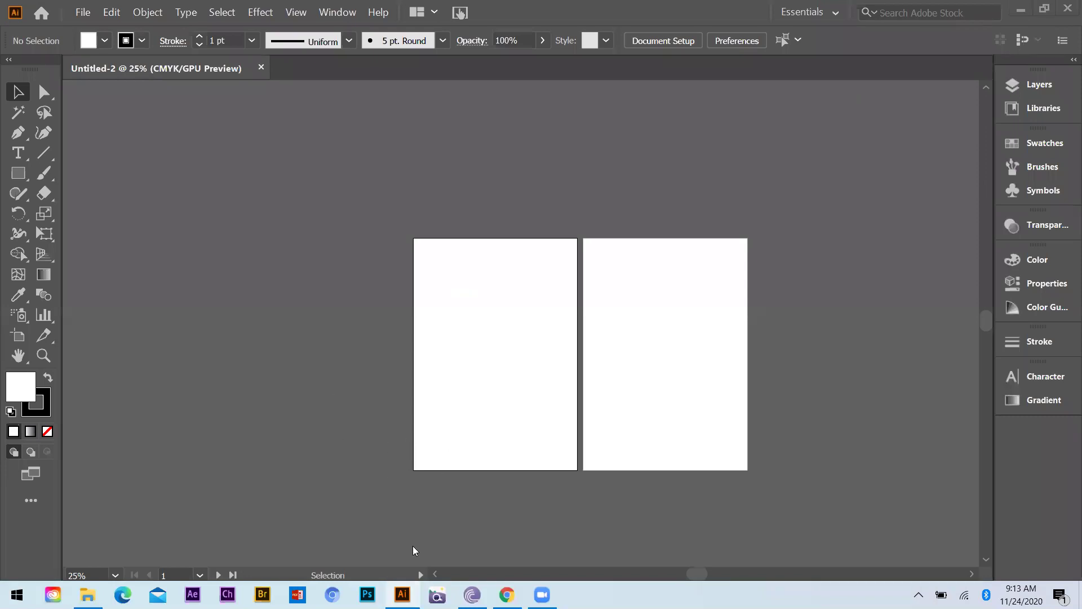
Step: Switch to the Pinterest page in Chrome, search for "flyer template" and browse the flyer layouts
{"action": "key", "text": "alt+Tab"}
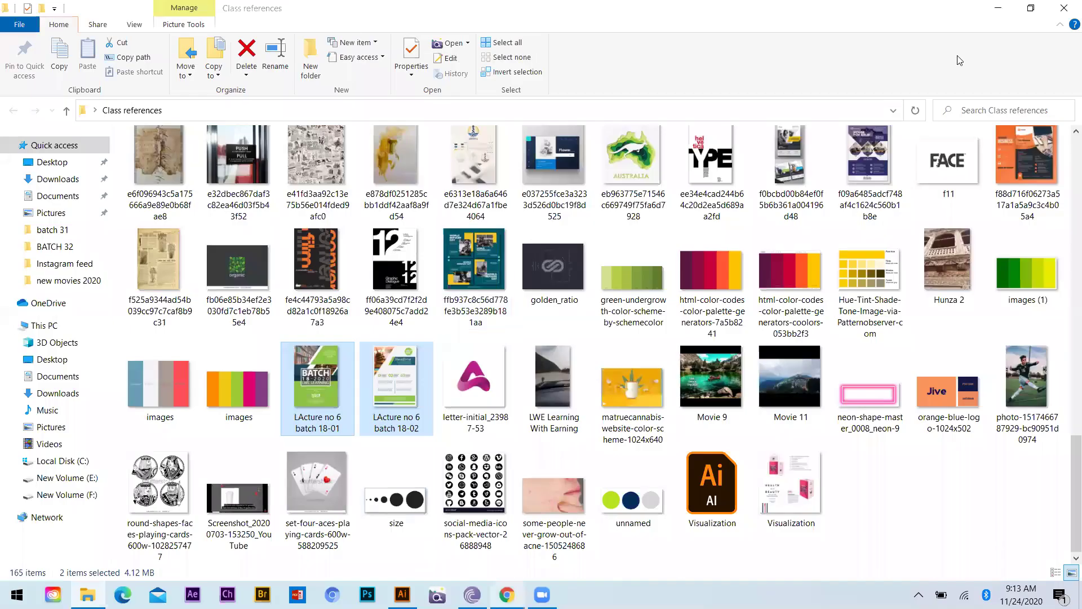
{"action": "key", "text": "alt+Tab"}
{"action": "key", "text": "super+Up"}
{"action": "left_click", "coordinate": [249, 101]}
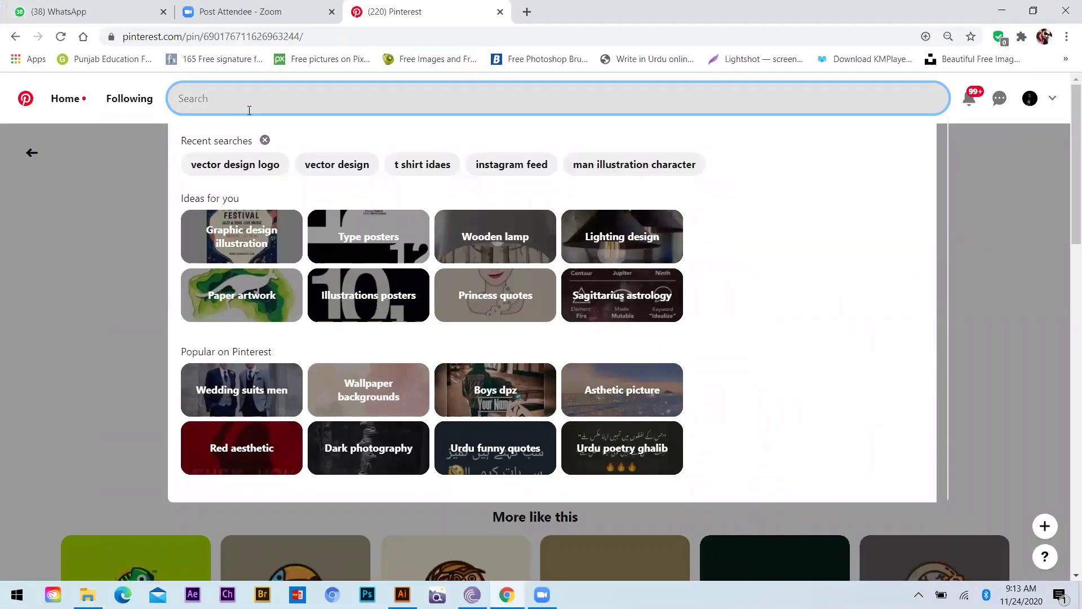
{"action": "type", "text": "flyer templtae"}
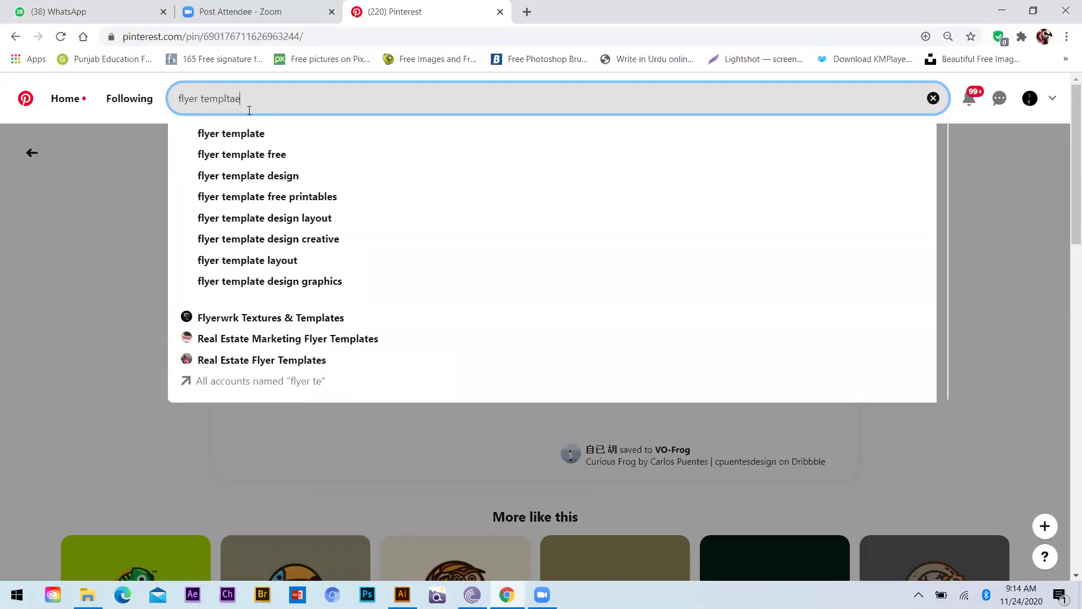
{"action": "left_click", "coordinate": [266, 133]}
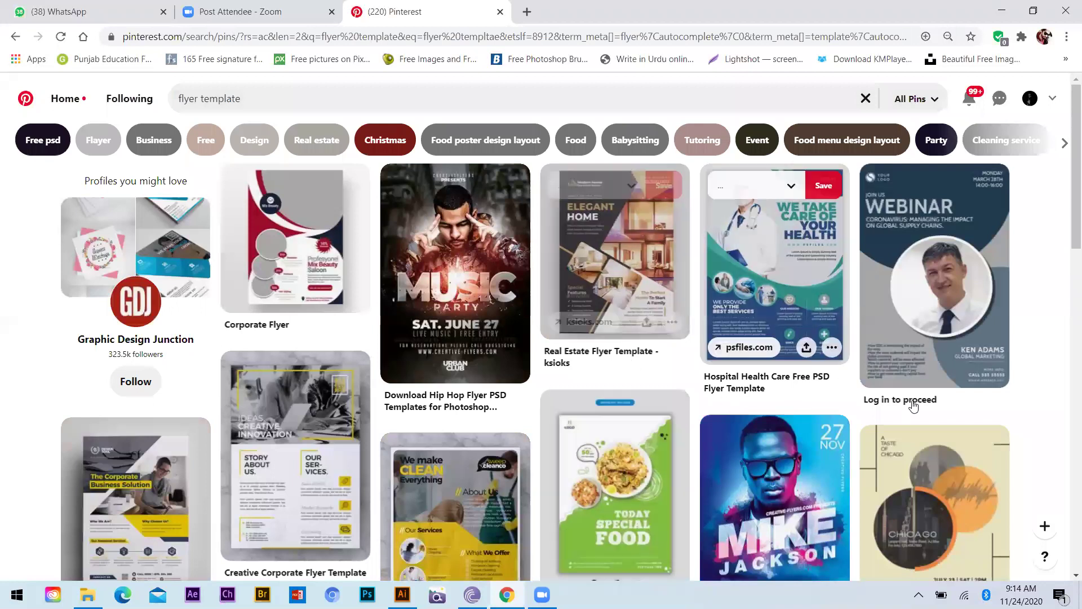
{"action": "scroll", "coordinate": [913, 404], "scroll_direction": "down", "scroll_amount": 2}
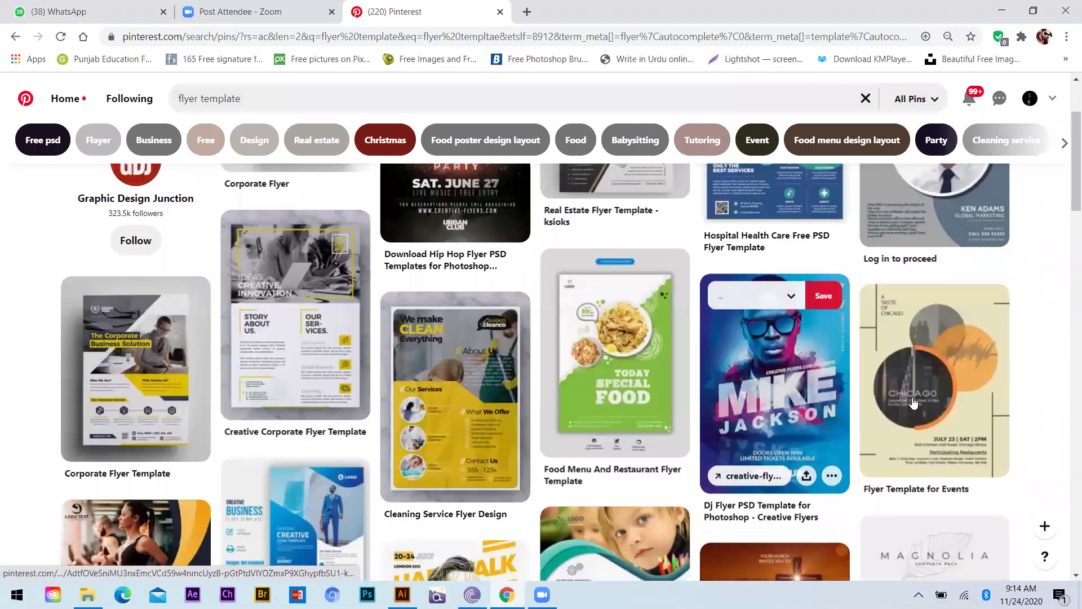
{"action": "scroll", "coordinate": [914, 401], "scroll_direction": "down", "scroll_amount": 2}
{"action": "scroll", "coordinate": [914, 401], "scroll_direction": "up", "scroll_amount": 1}
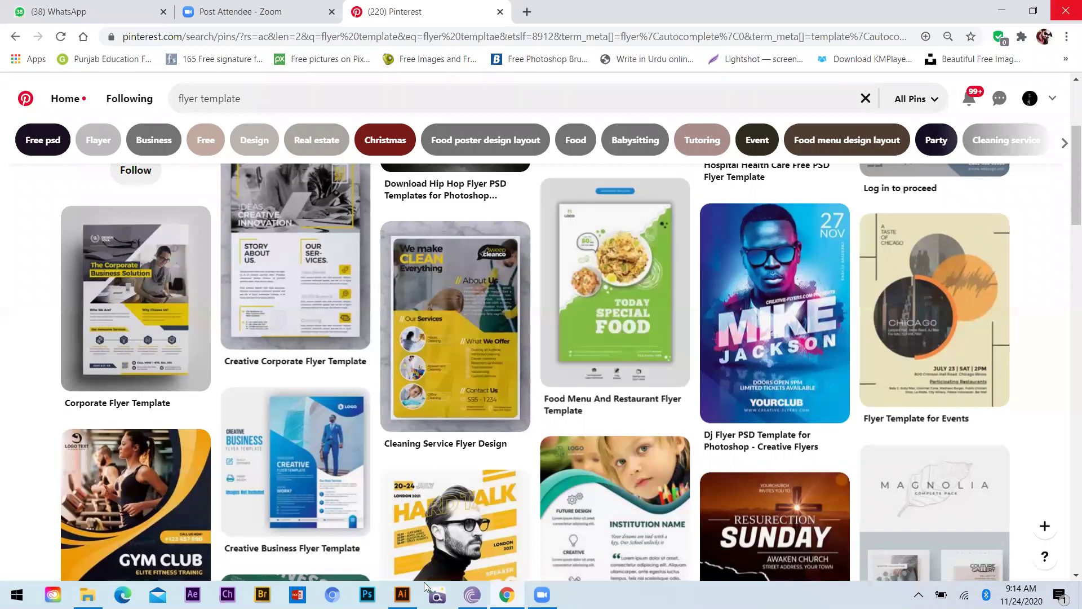
Step: Bring the two selected batch 18 flyer images into the Illustrator document, aligning 18-01 with the first artboard and 18-02 with the second
{"action": "key", "text": "alt+Tab"}
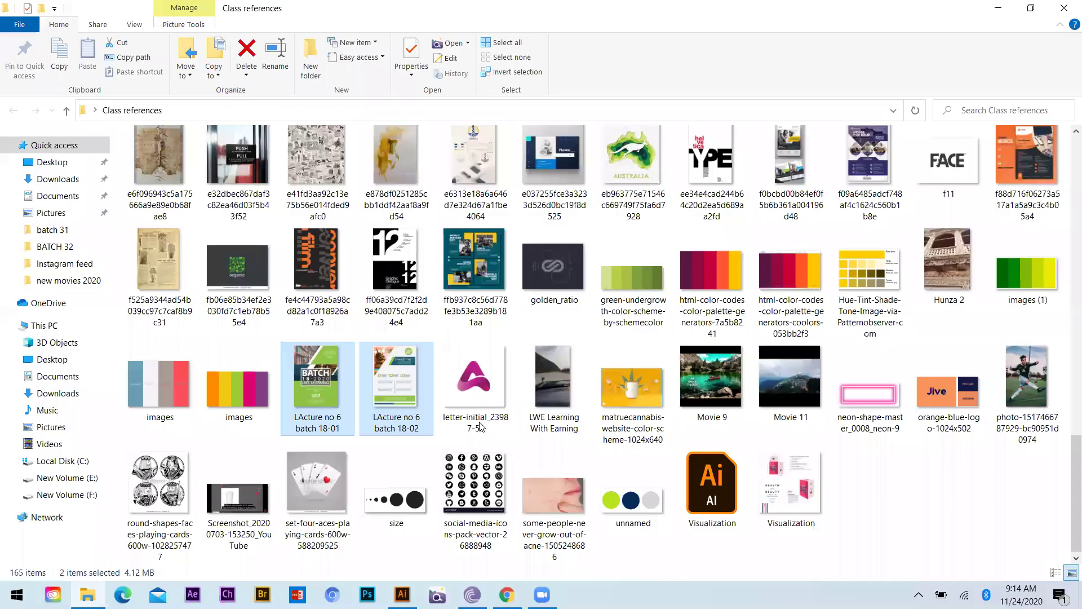
{"action": "left_click_drag", "start_coordinate": [483, 422], "coordinate": [556, 417]}
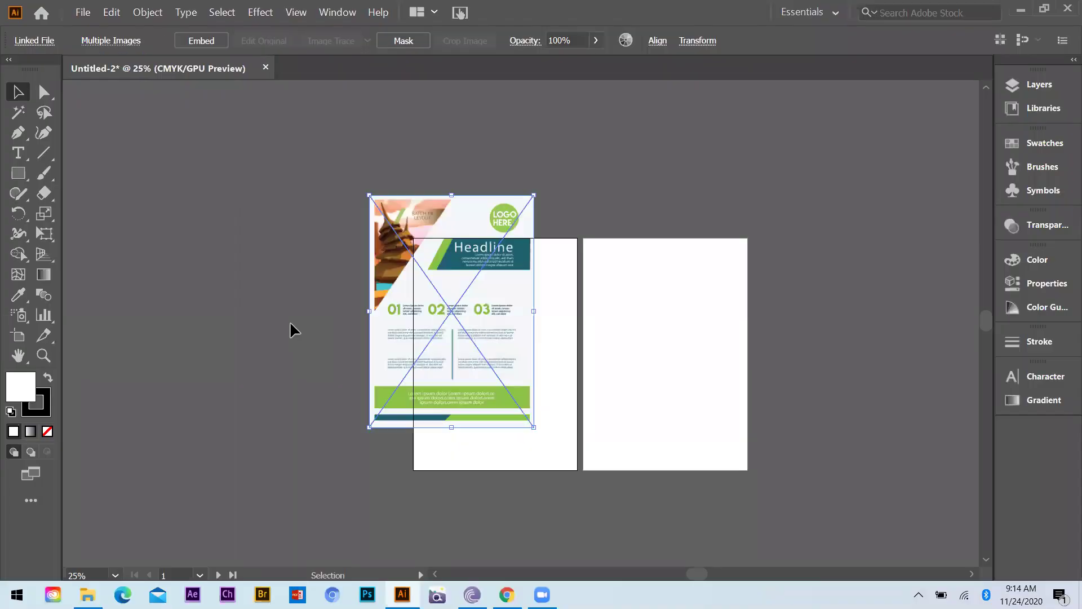
{"action": "key", "text": "ctrl+equal"}
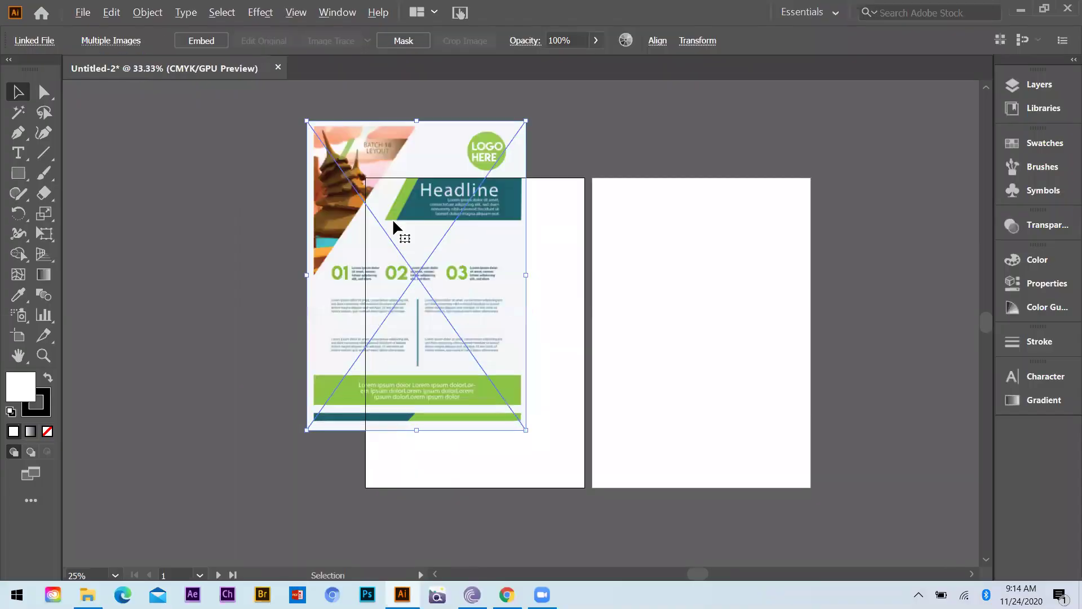
{"action": "left_click_drag", "start_coordinate": [422, 249], "coordinate": [709, 315]}
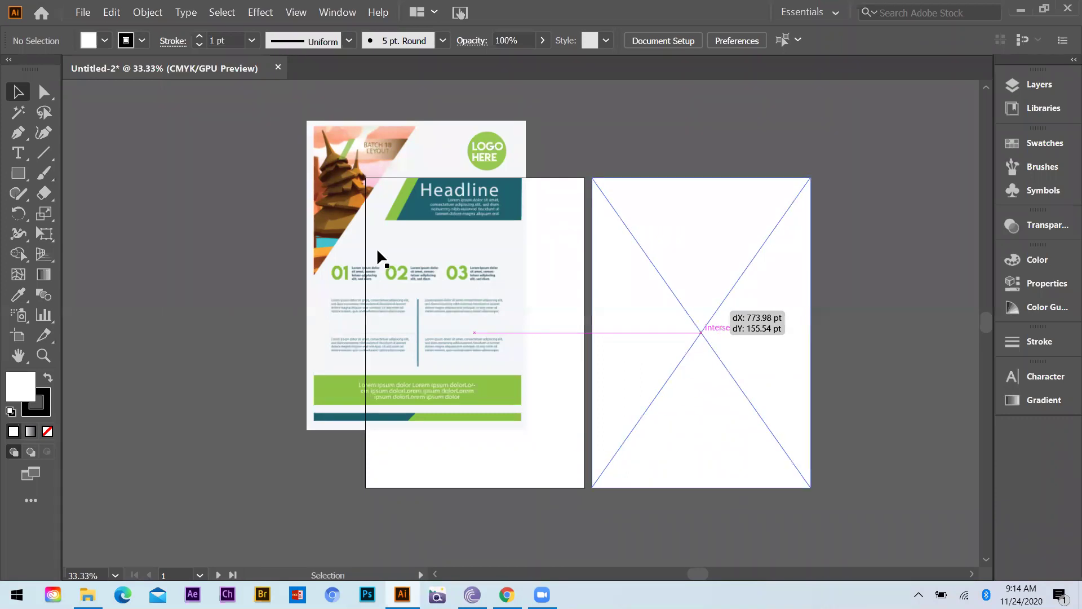
{"action": "left_click_drag", "start_coordinate": [436, 306], "coordinate": [492, 327]}
{"action": "key", "text": "ctrl+shift+a"}
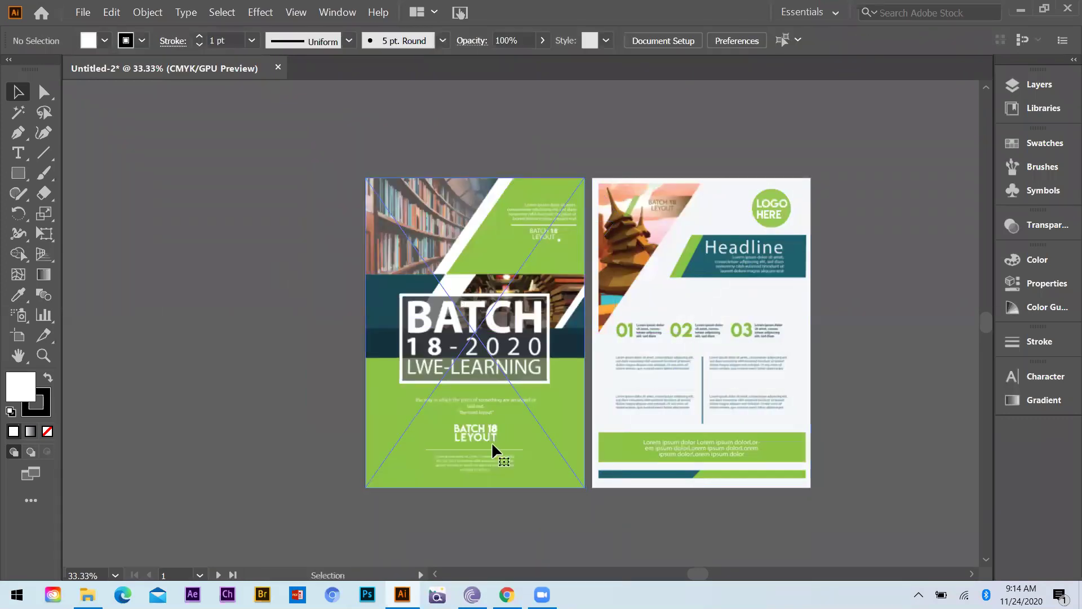
Step: Scale the 18-01 flyer image down from its lower corner and back up to fill the first artboard
{"action": "key", "text": "ctrl+equal"}
{"action": "left_click", "coordinate": [516, 463]}
{"action": "key", "text": "ctrl+minus"}
{"action": "left_click_drag", "start_coordinate": [514, 466], "coordinate": [448, 374]}
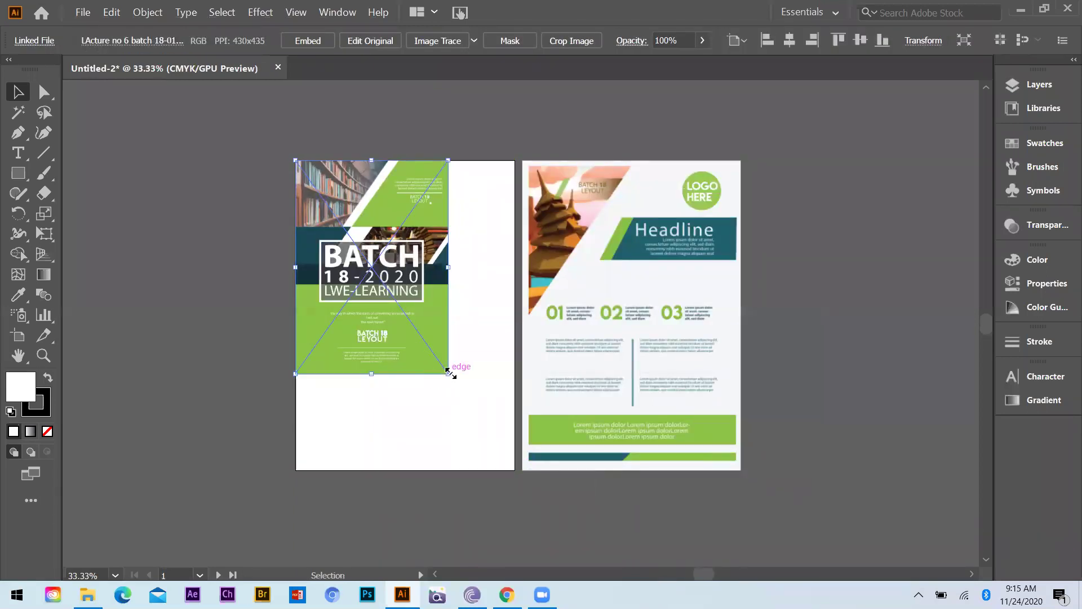
{"action": "left_click_drag", "start_coordinate": [456, 384], "coordinate": [514, 468]}
{"action": "left_click_drag", "start_coordinate": [486, 354], "coordinate": [486, 354]}
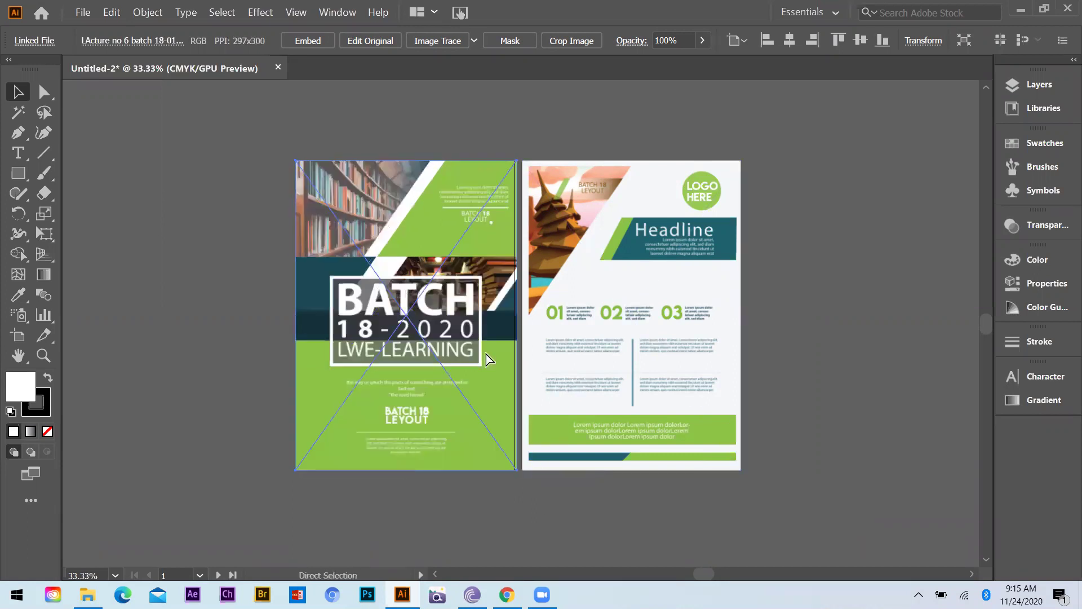
{"action": "key", "text": "ctrl+shift+a"}
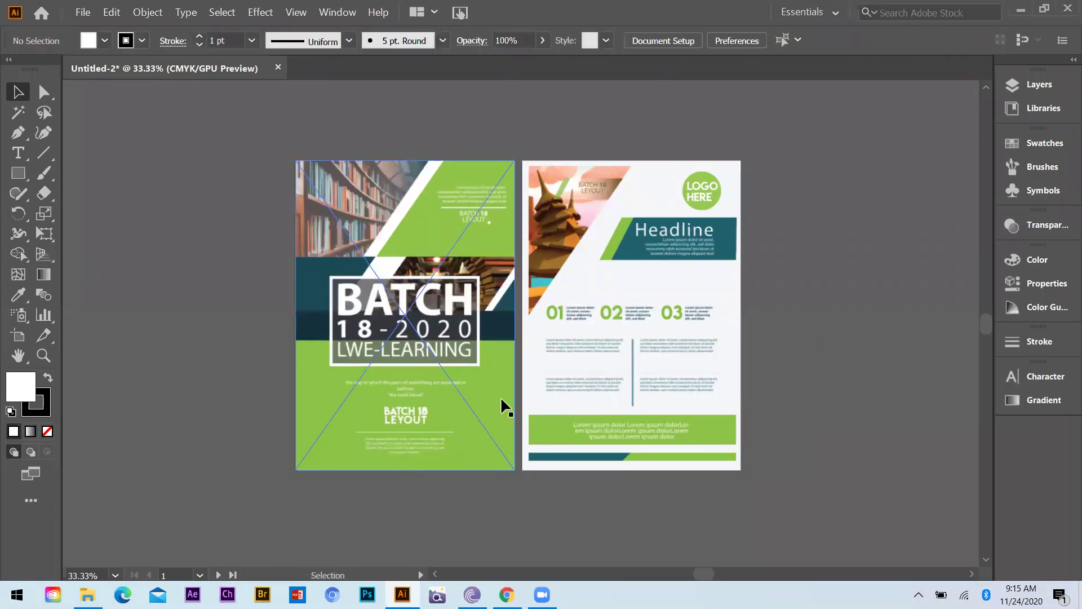
Step: Move both flyer images off the artboards, placing 18-02 beyond the second artboard and 18-01 beside the first
{"action": "key", "text": "ctrl+minus"}
{"action": "left_click_drag", "start_coordinate": [584, 337], "coordinate": [792, 337]}
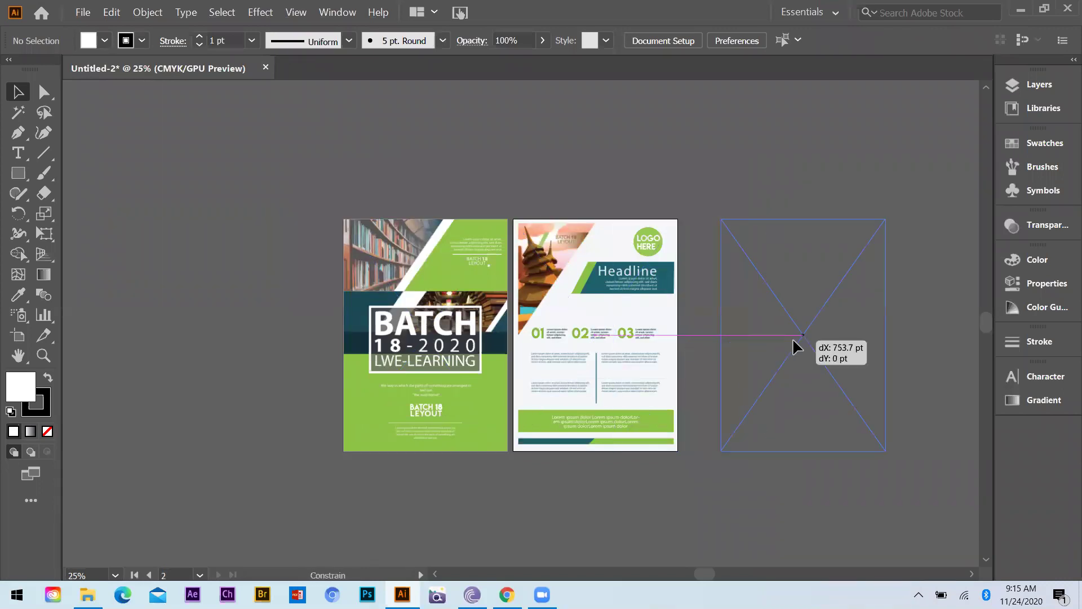
{"action": "left_click_drag", "start_coordinate": [410, 332], "coordinate": [218, 318]}
Step: Examine the 18-01 flyer's layout up close, including its photos, slanted stripes, colour blocks and text
{"action": "scroll", "coordinate": [132, 373], "scroll_direction": "up", "scroll_amount": 1}
{"action": "scroll", "coordinate": [319, 355], "scroll_direction": "up", "scroll_amount": 1}
{"action": "scroll", "coordinate": [366, 338], "scroll_direction": "down", "scroll_amount": 2}
{"action": "scroll", "coordinate": [372, 338], "scroll_direction": "up", "scroll_amount": 2}
{"action": "scroll", "coordinate": [371, 307], "scroll_direction": "down", "scroll_amount": 1}
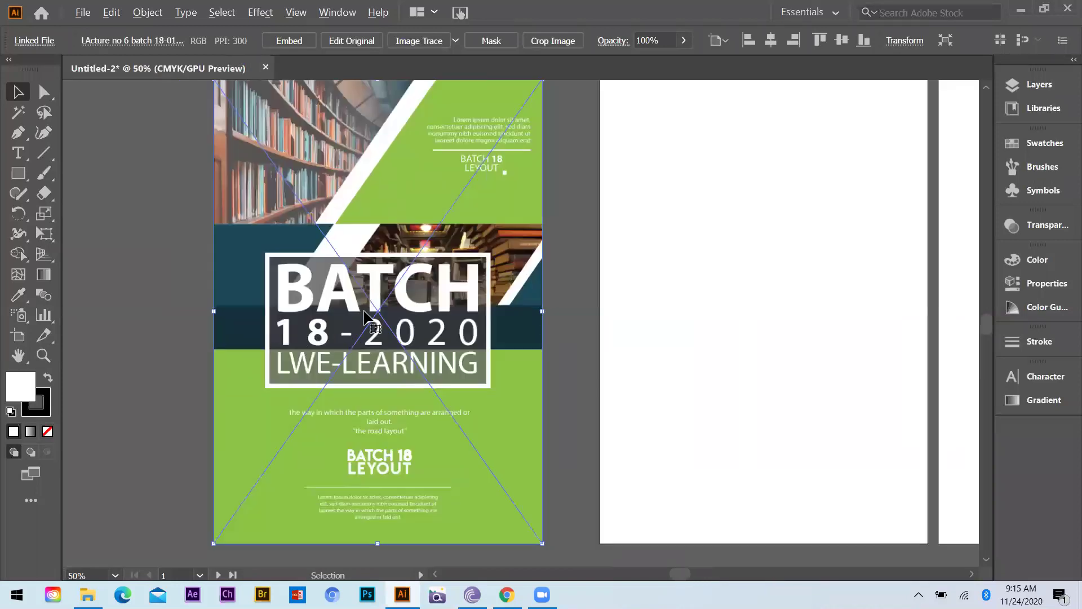
{"action": "scroll", "coordinate": [359, 327], "scroll_direction": "down", "scroll_amount": 1}
{"action": "key", "text": "a"}
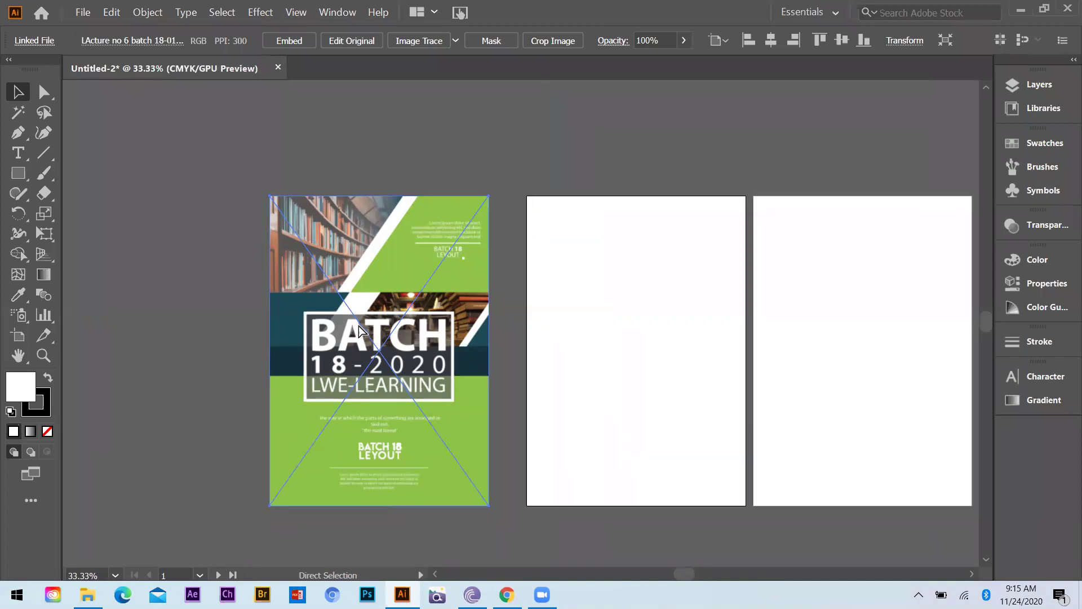
{"action": "key", "text": "ctrl+shift+a"}
{"action": "key", "text": "v"}
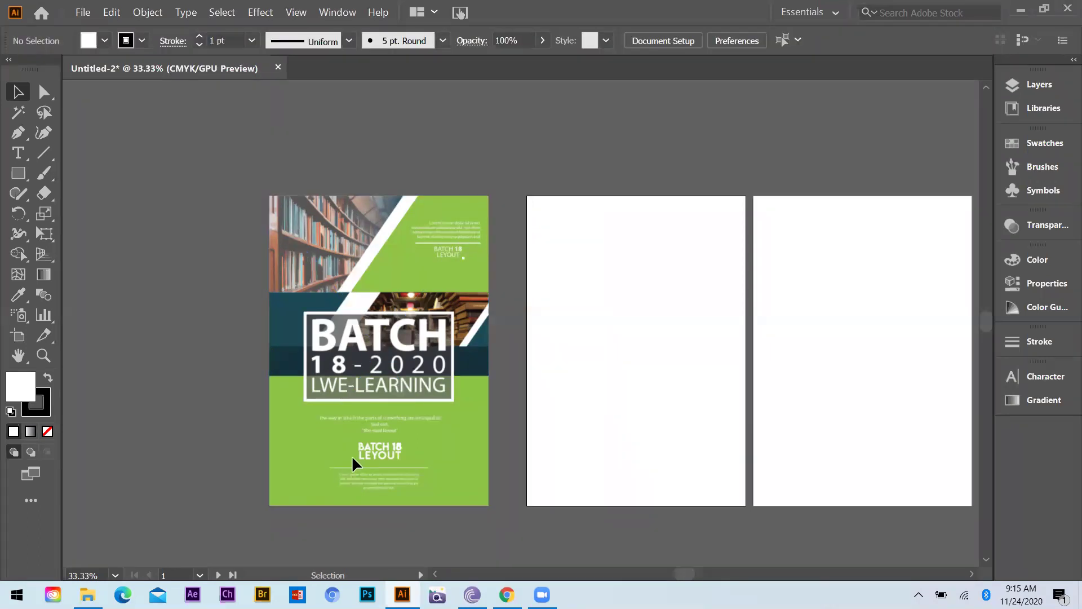
{"action": "scroll", "coordinate": [304, 401], "scroll_direction": "up", "scroll_amount": 1}
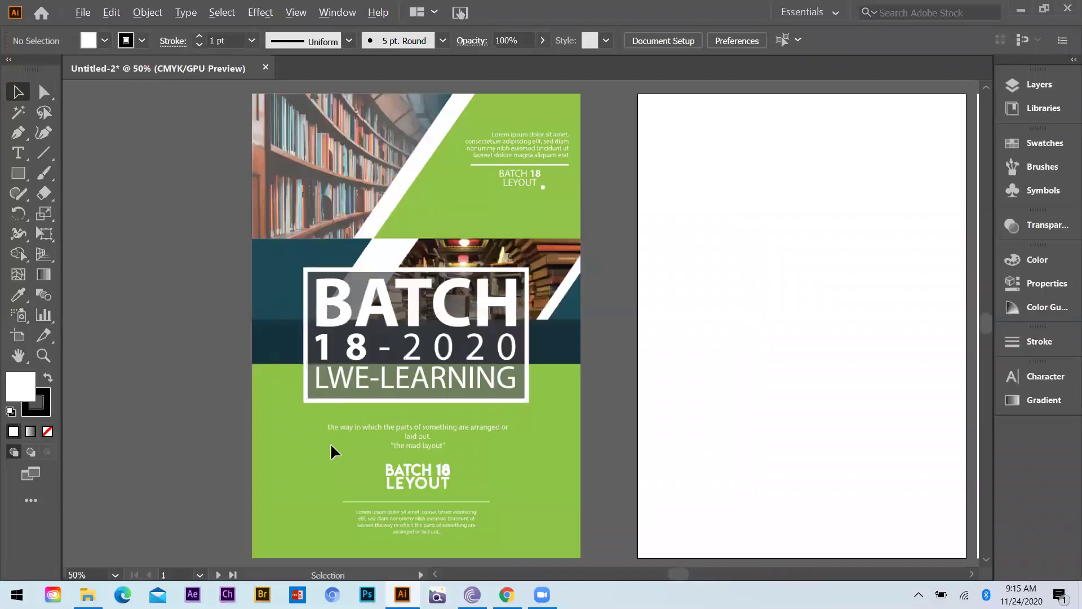
{"action": "scroll", "coordinate": [295, 448], "scroll_direction": "down", "scroll_amount": 1}
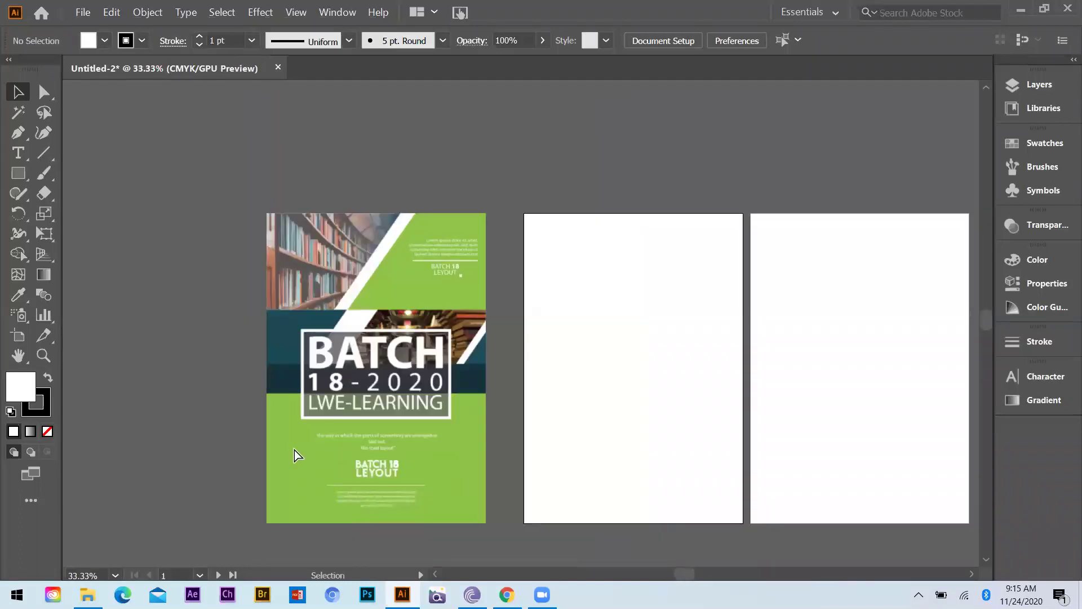
{"action": "left_click_drag", "start_coordinate": [332, 523], "coordinate": [413, 472]}
{"action": "key", "text": "ctrl+z"}
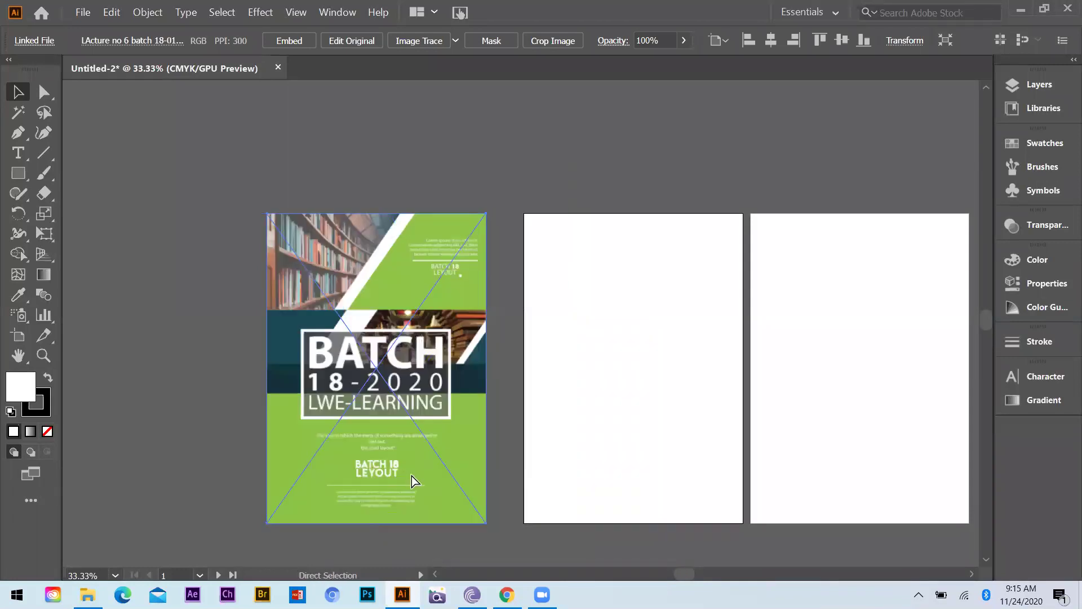
{"action": "key", "text": "ctrl+shift+a"}
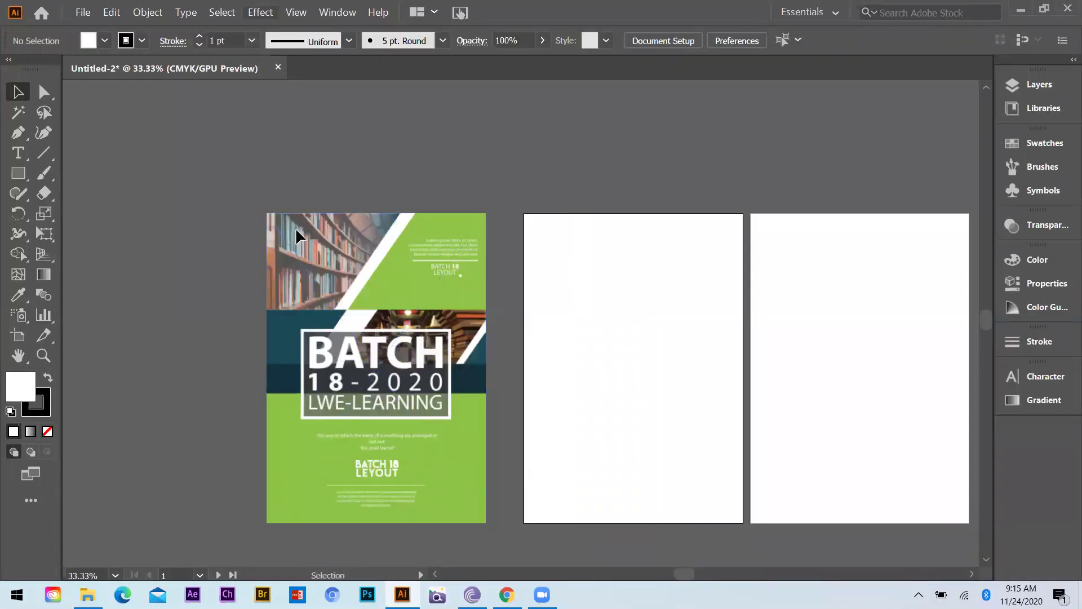
{"action": "scroll", "coordinate": [319, 325], "scroll_direction": "up", "scroll_amount": 1}
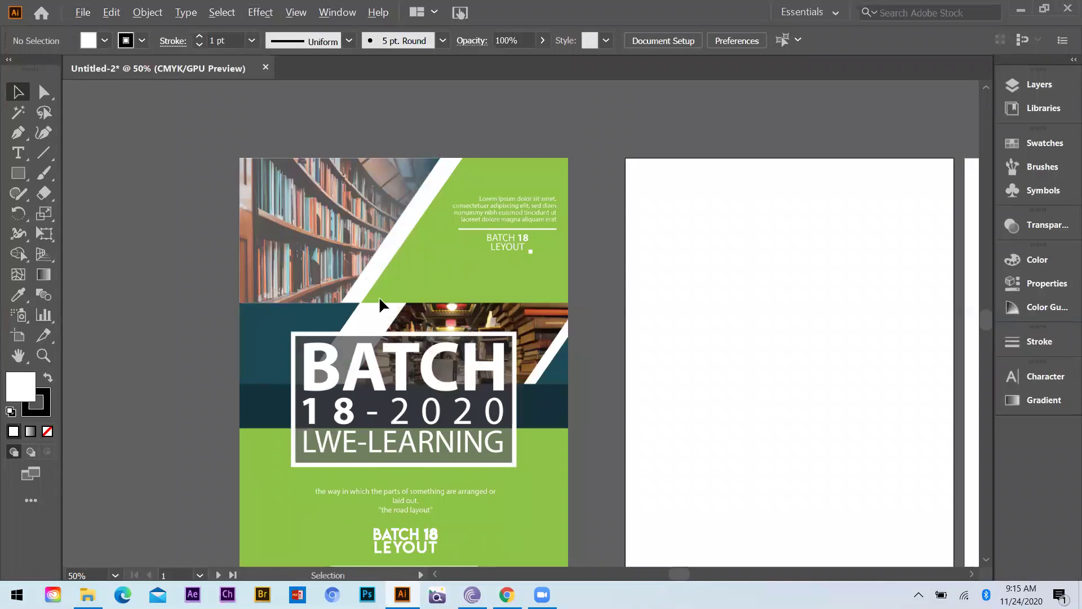
{"action": "scroll", "coordinate": [388, 301], "scroll_direction": "down", "scroll_amount": 1}
{"action": "scroll", "coordinate": [398, 308], "scroll_direction": "down", "scroll_amount": 1}
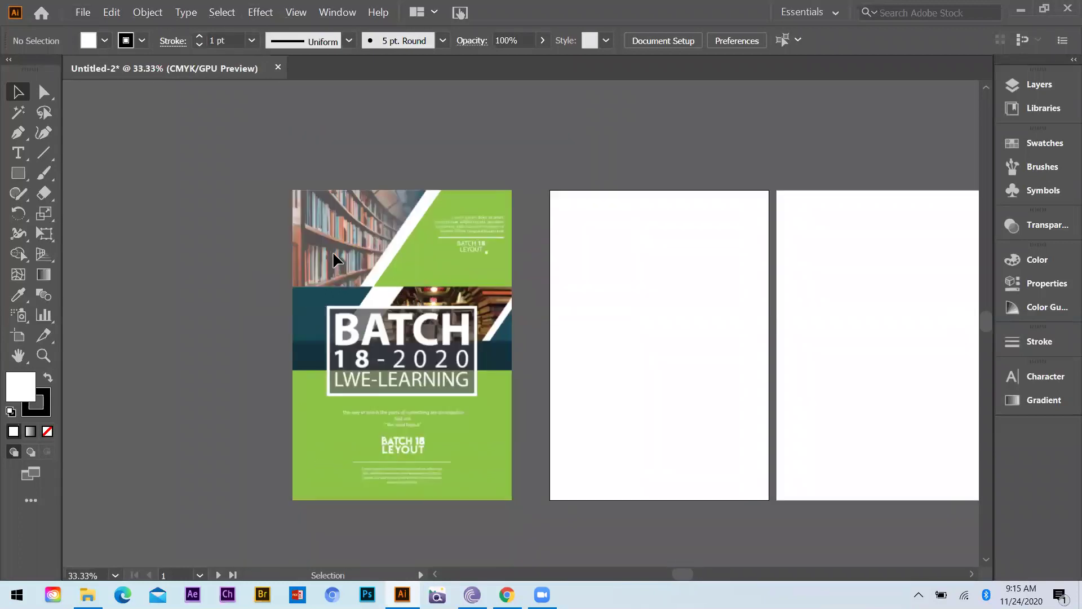
{"action": "scroll", "coordinate": [333, 251], "scroll_direction": "up", "scroll_amount": 1}
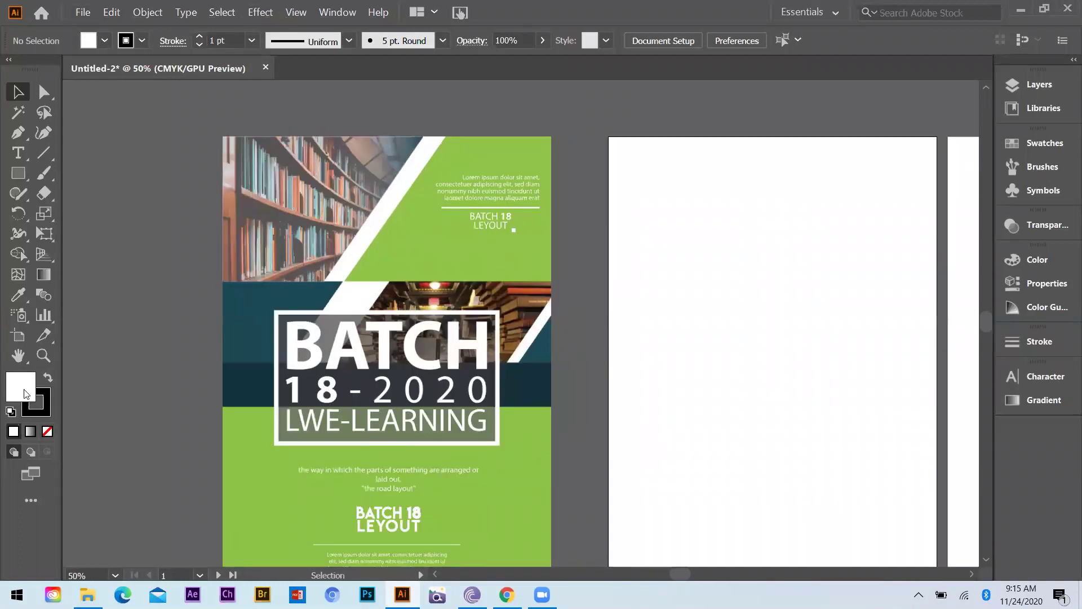
Step: With no fill and a 1 pt black stroke, trace a closed Pen outline around the slanted library photo at the top of the 18-01 flyer
{"action": "left_click", "coordinate": [48, 433]}
{"action": "left_click", "coordinate": [18, 135]}
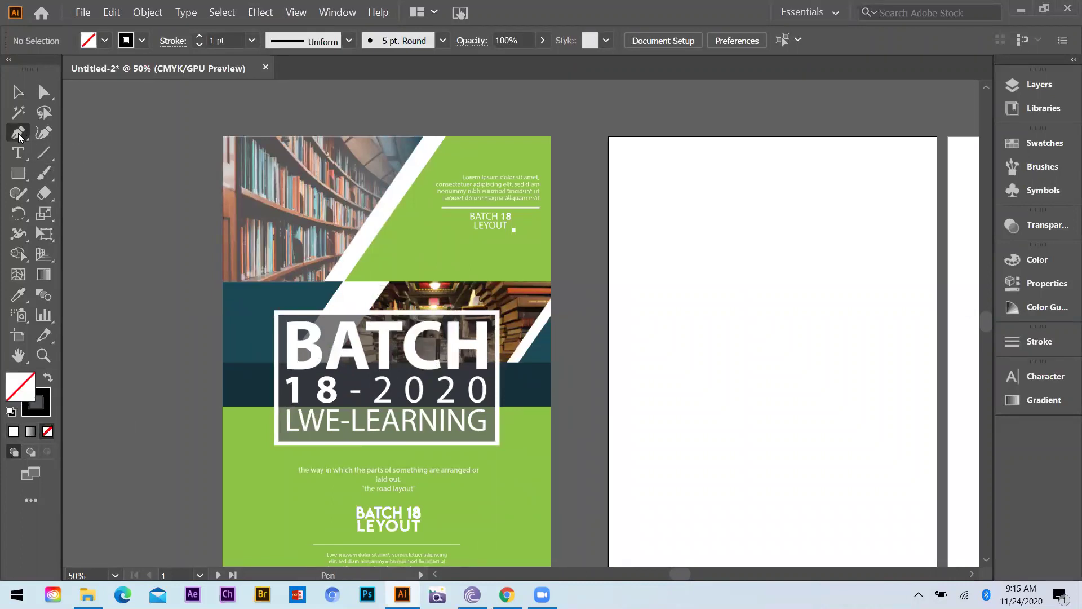
{"action": "key", "text": "ctrl+equal"}
{"action": "key", "text": "ctrl+equal"}
{"action": "key", "text": "ctrl+equal"}
{"action": "scroll", "coordinate": [177, 113], "scroll_direction": "down", "scroll_amount": 1}
{"action": "left_click", "coordinate": [176, 104]}
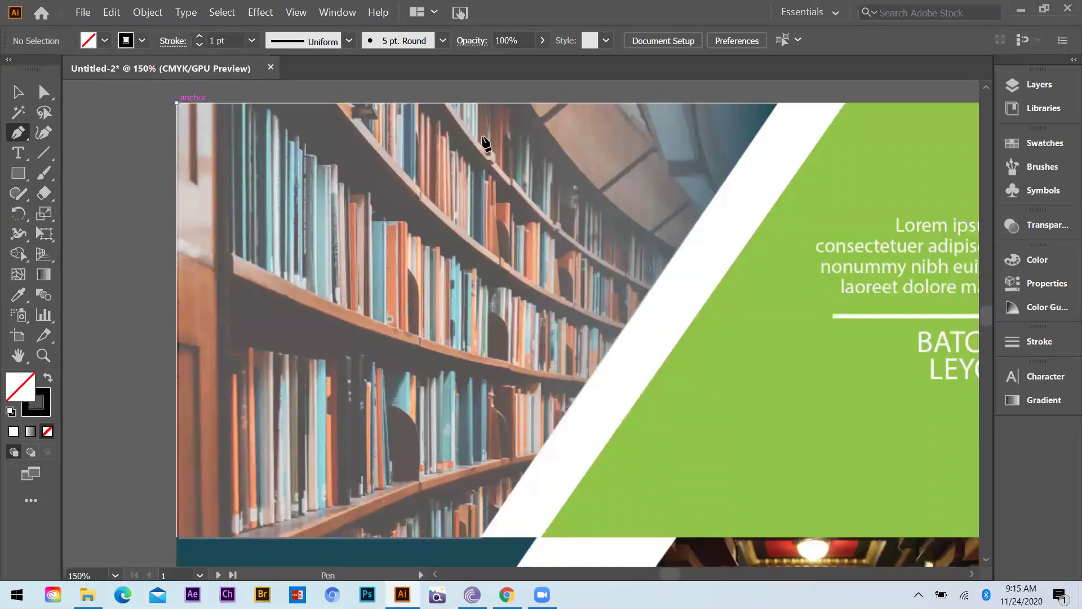
{"action": "left_click", "coordinate": [777, 103]}
{"action": "key", "text": "ctrl+minus"}
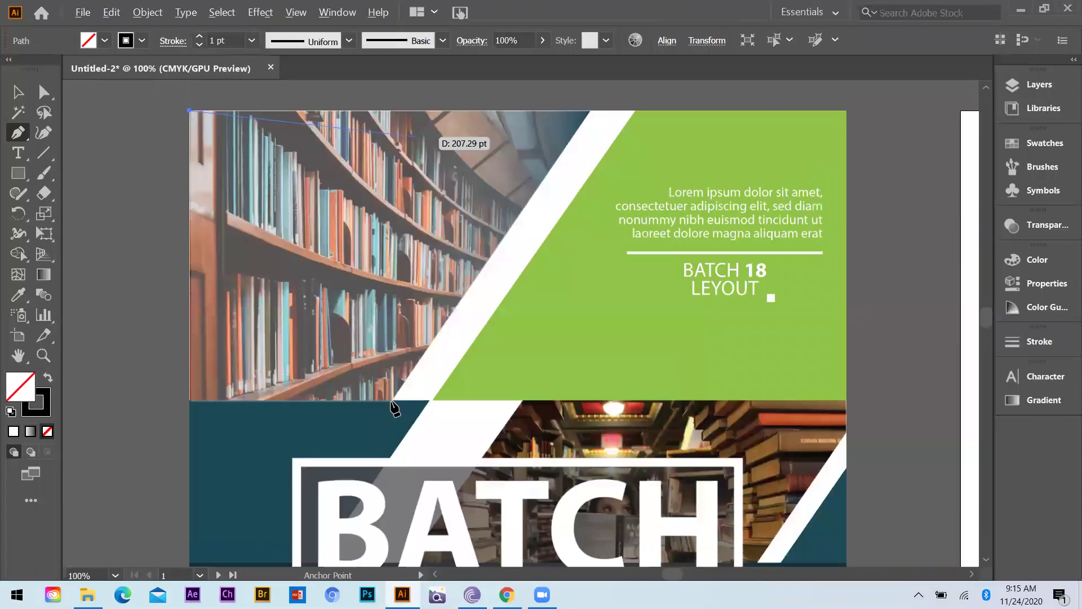
{"action": "left_click", "coordinate": [391, 402]}
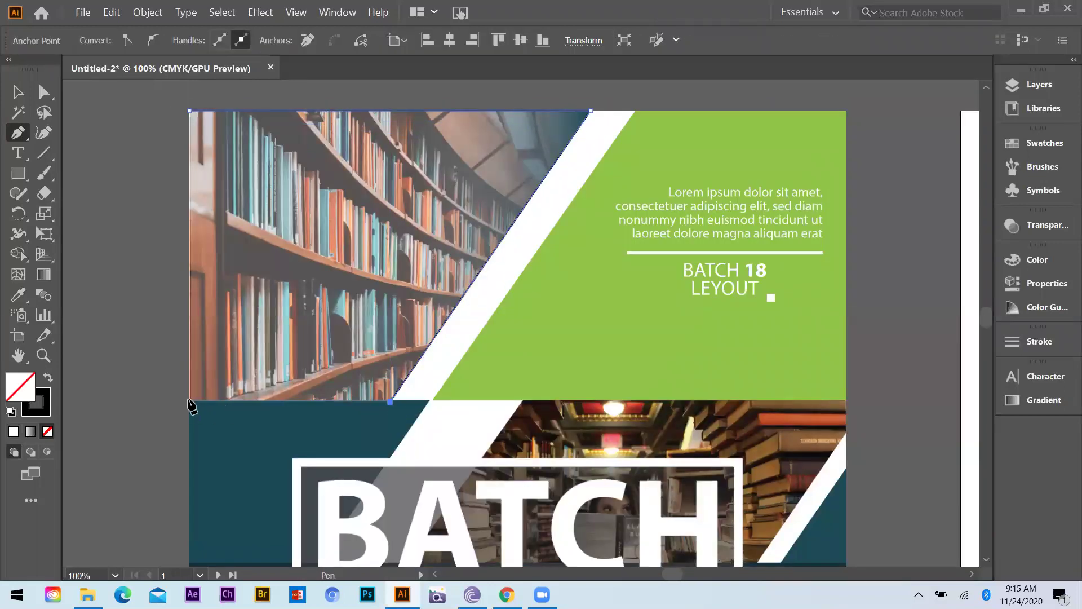
{"action": "left_click", "coordinate": [189, 401]}
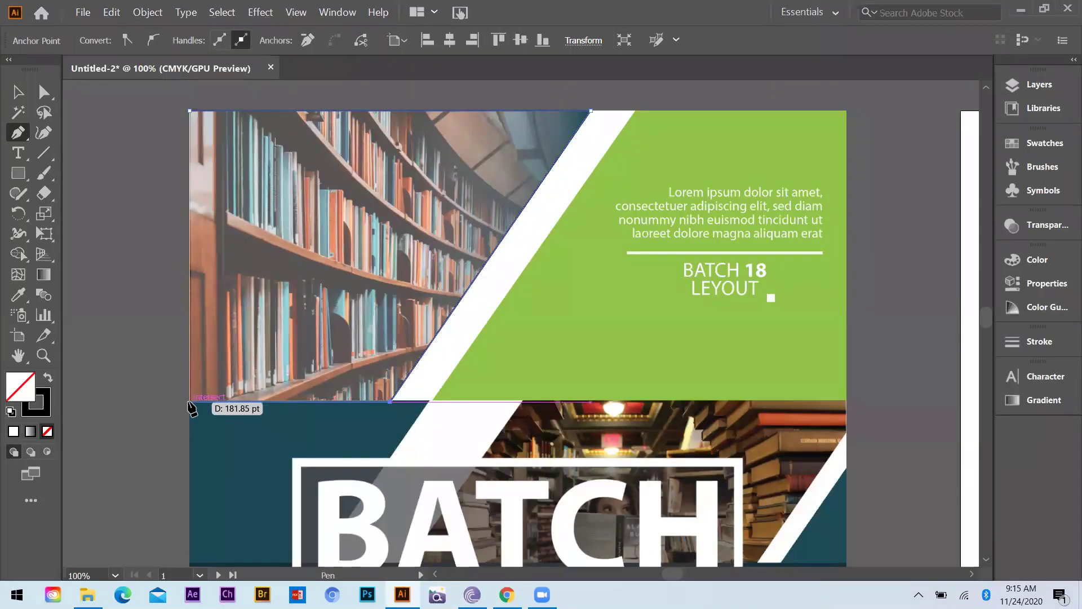
{"action": "left_click", "coordinate": [189, 111]}
Step: Trace a closed Pen outline around the slanted green block beside the library photo
{"action": "left_click", "coordinate": [635, 110]}
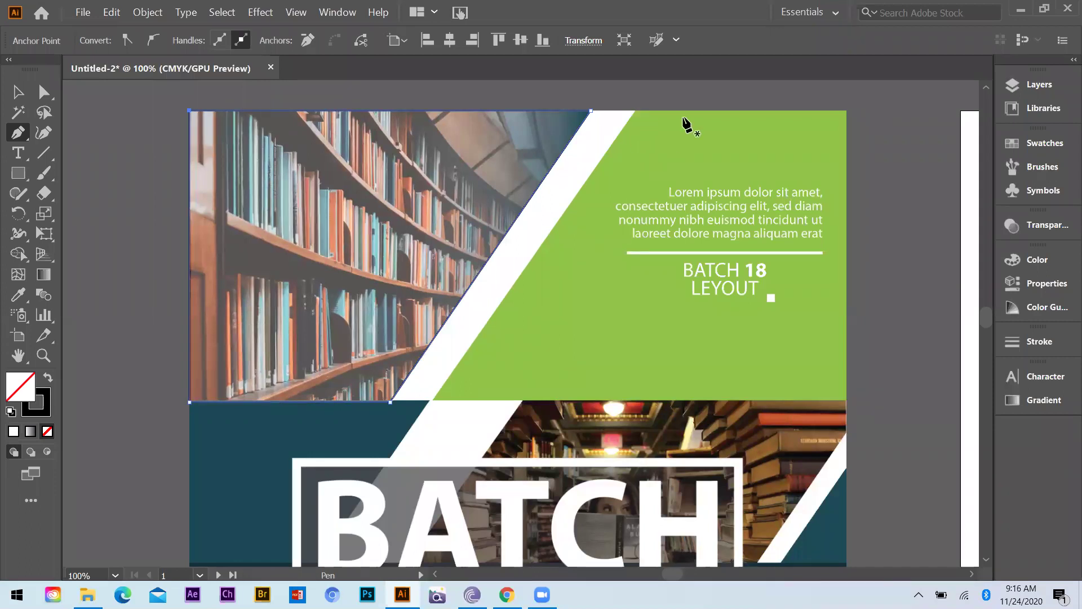
{"action": "left_click", "coordinate": [845, 111]}
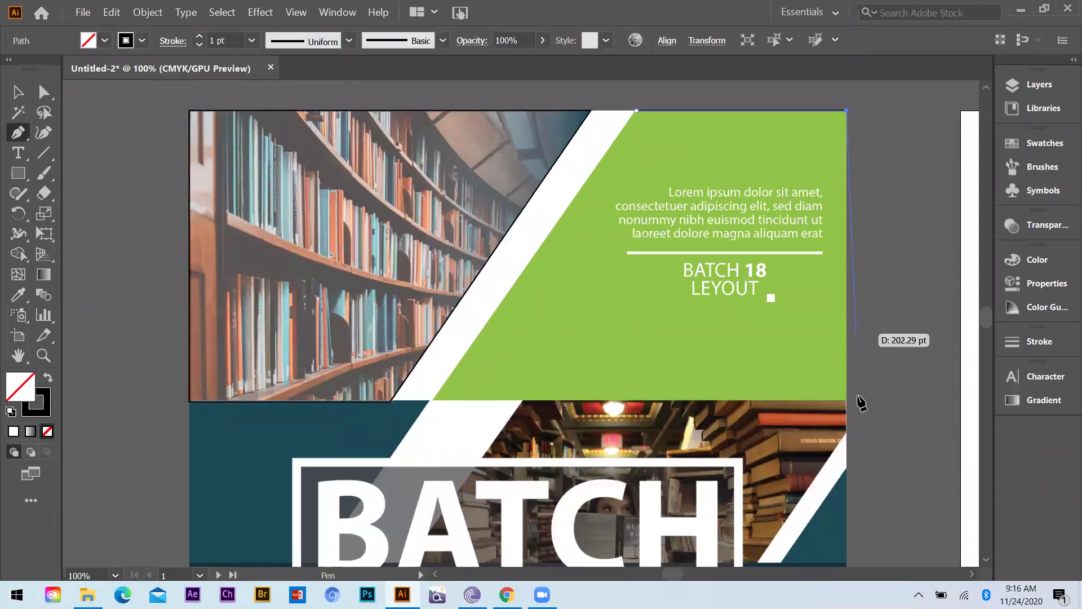
{"action": "left_click", "coordinate": [846, 399]}
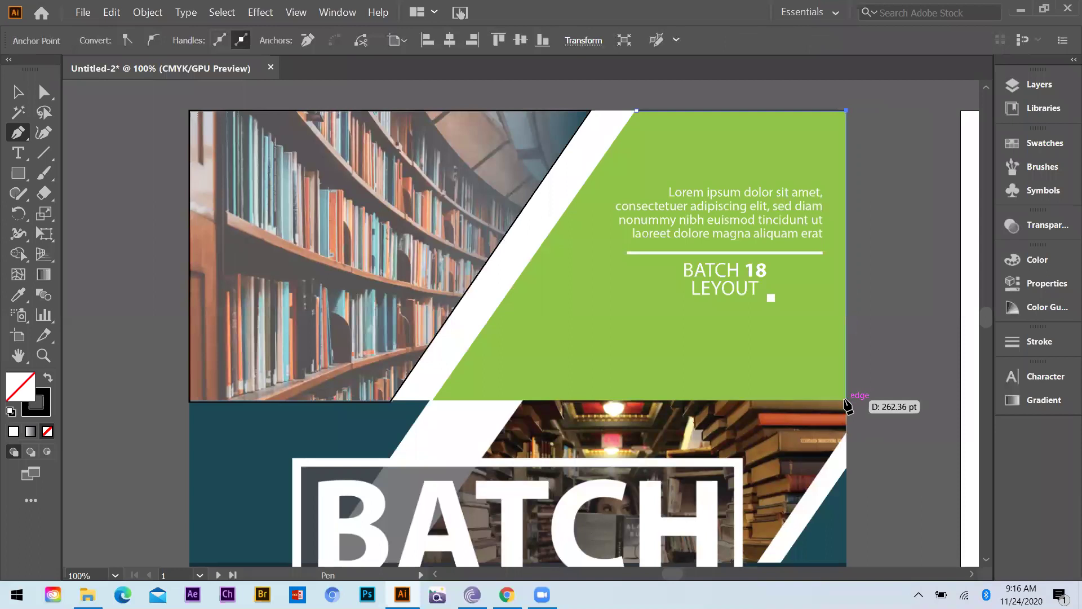
{"action": "left_click", "coordinate": [430, 400]}
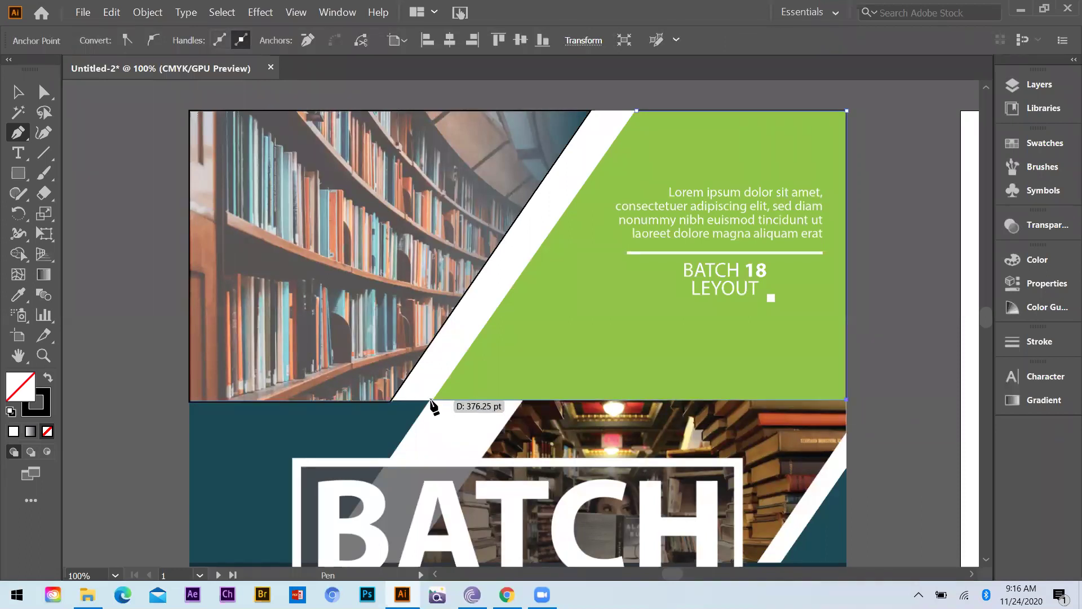
{"action": "left_click", "coordinate": [636, 110]}
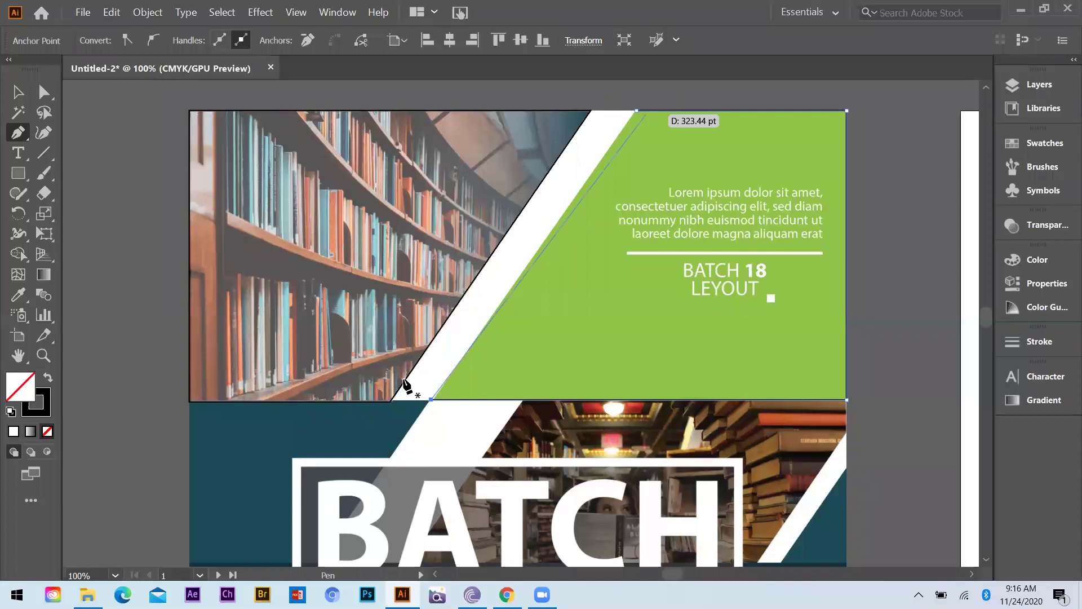
Step: Trace a closed Pen outline around the teal block below the library photo, continuing its slanted edge behind the BATCH title down to the navy band
{"action": "scroll", "coordinate": [468, 379], "scroll_direction": "up", "scroll_amount": 3}
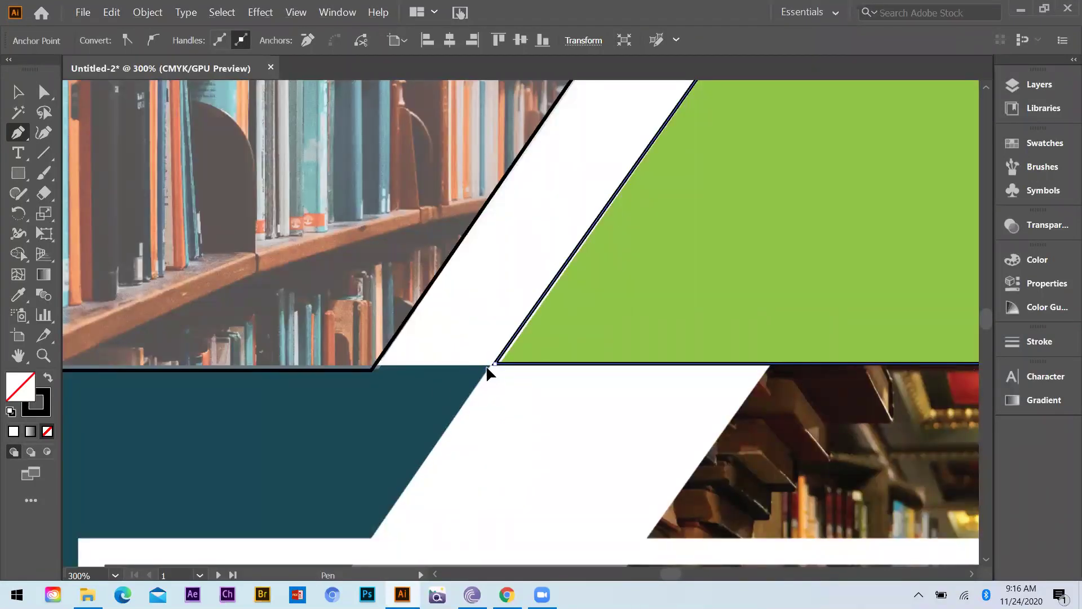
{"action": "scroll", "coordinate": [104, 386], "scroll_direction": "down", "scroll_amount": 2}
{"action": "left_click", "coordinate": [107, 377]}
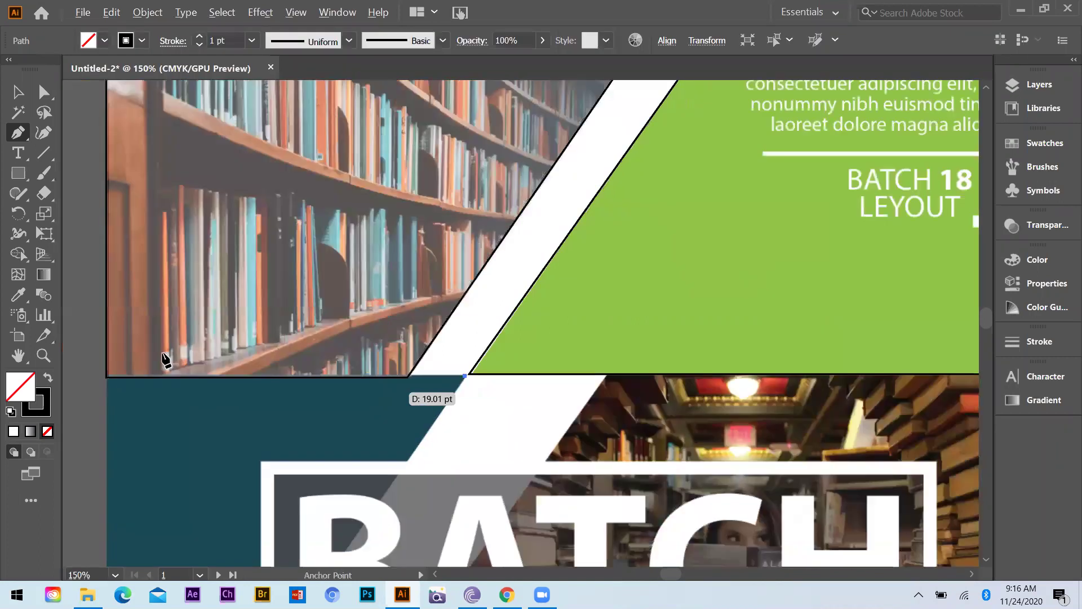
{"action": "scroll", "coordinate": [109, 507], "scroll_direction": "down", "scroll_amount": 2}
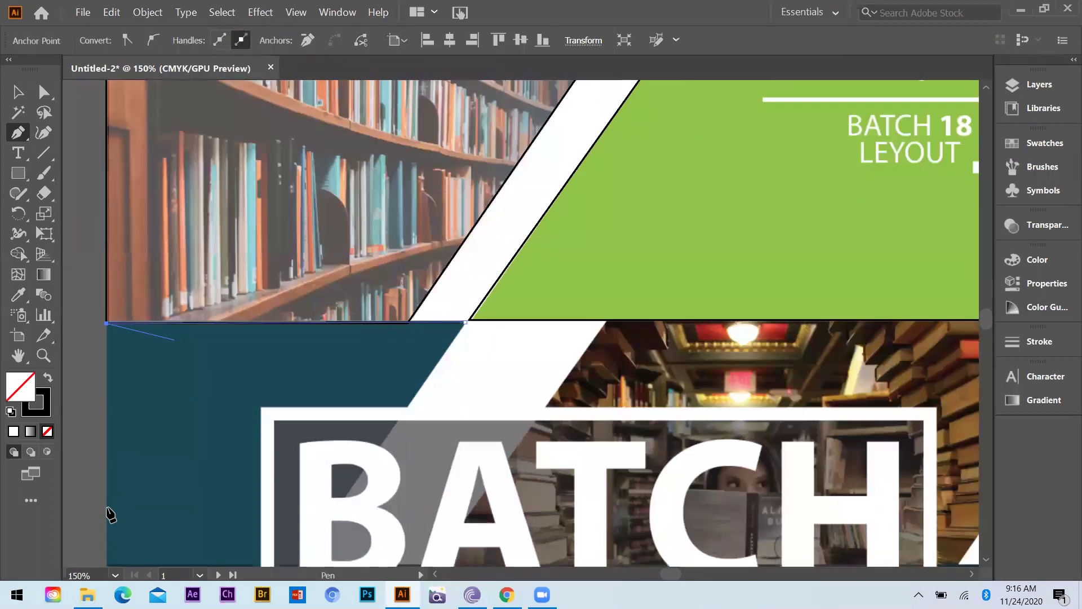
{"action": "left_click", "coordinate": [109, 513]}
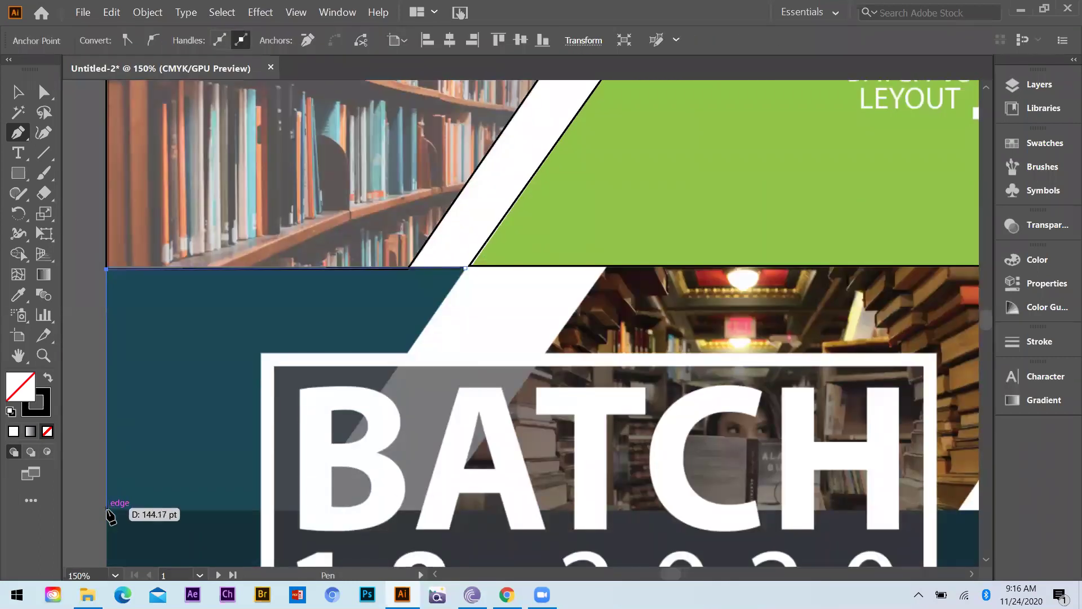
{"action": "key", "text": "Escape"}
{"action": "left_click", "coordinate": [300, 510]}
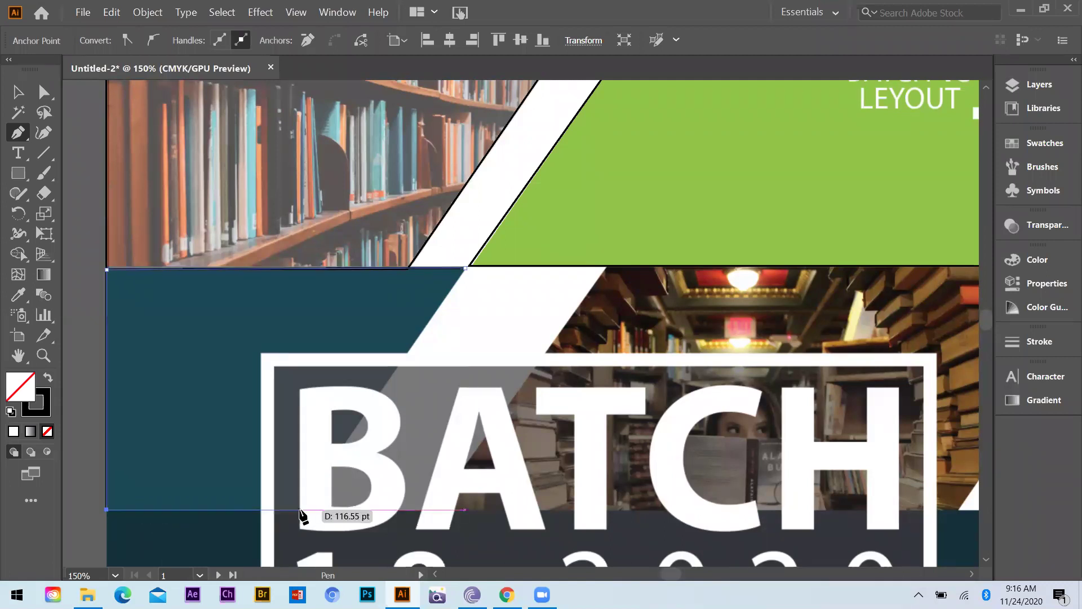
{"action": "left_click", "coordinate": [465, 270]}
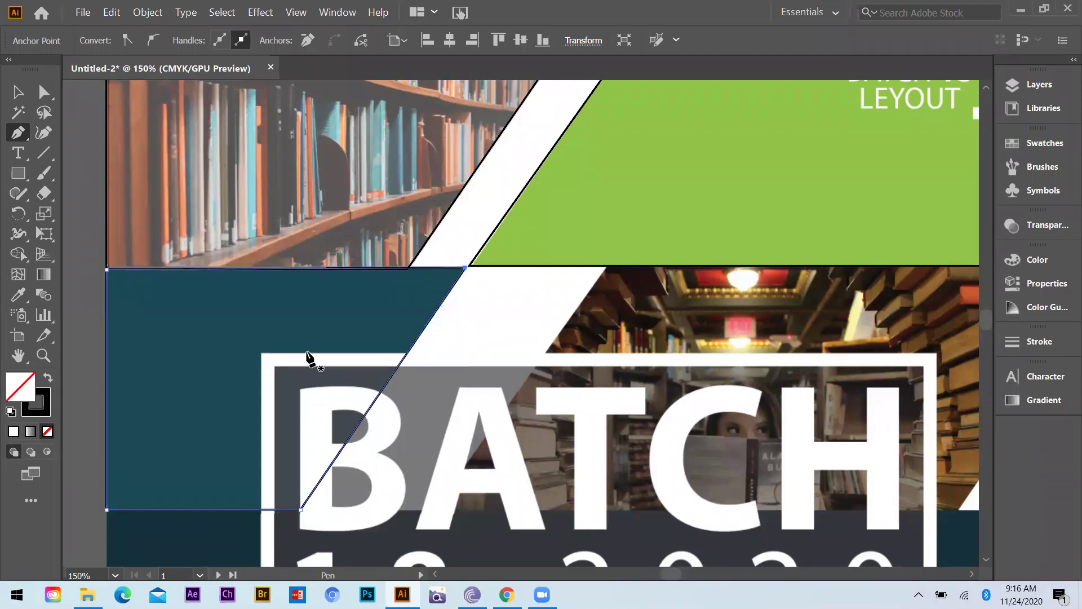
Step: Trace a closed Pen outline around the slanted bookshop photo behind the BATCH title, following its cut-off corner at the flyer's edge
{"action": "scroll", "coordinate": [270, 383], "scroll_direction": "down", "scroll_amount": 2}
{"action": "scroll", "coordinate": [341, 403], "scroll_direction": "down", "scroll_amount": 1}
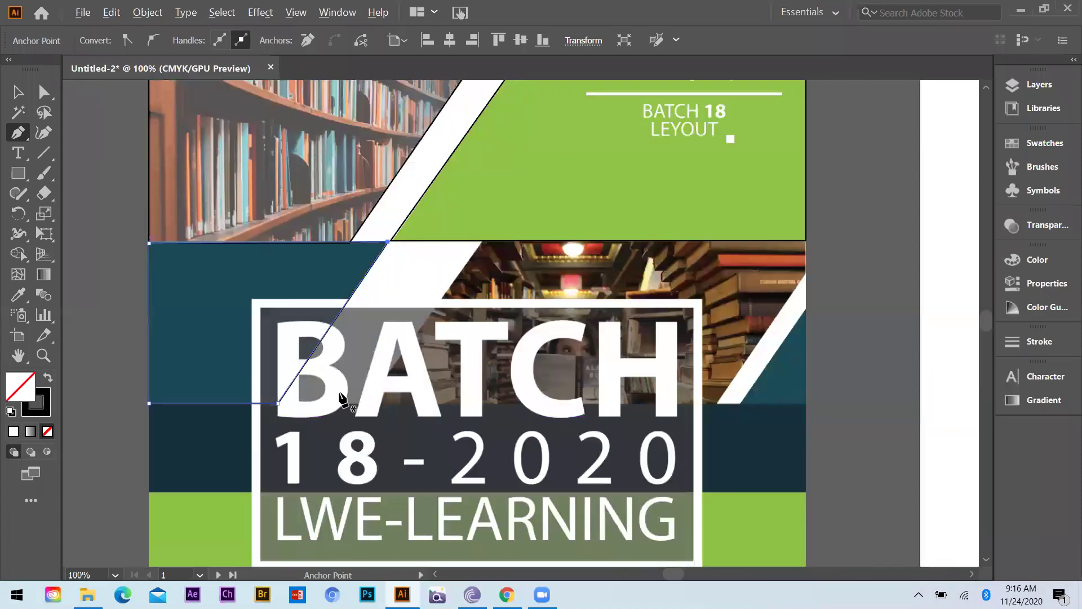
{"action": "scroll", "coordinate": [346, 403], "scroll_direction": "up", "scroll_amount": 1}
{"action": "left_click", "coordinate": [343, 395]}
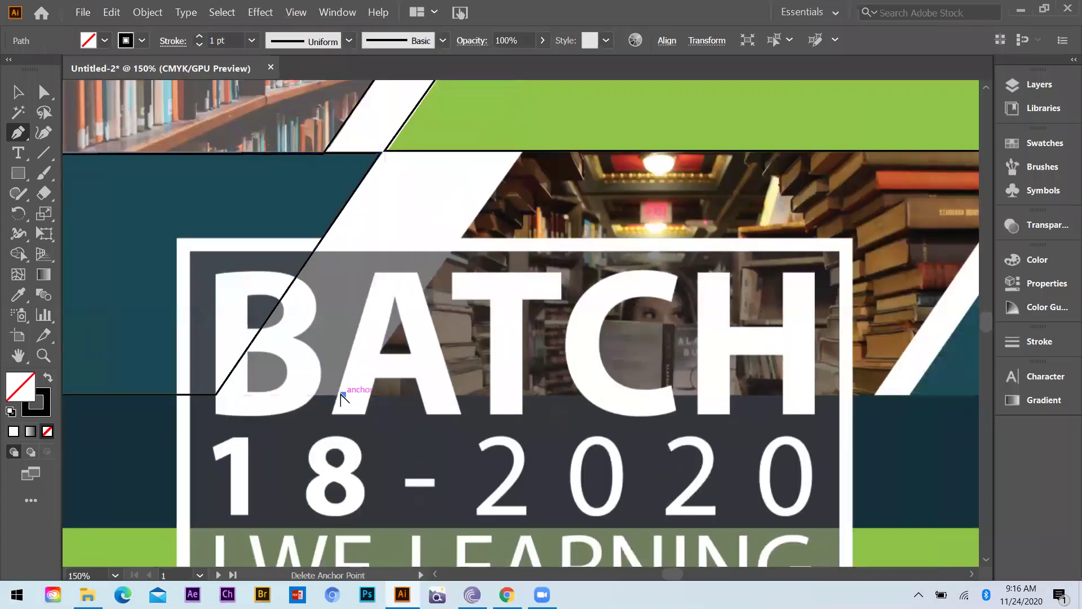
{"action": "scroll", "coordinate": [561, 403], "scroll_direction": "down", "scroll_amount": 1}
{"action": "scroll", "coordinate": [551, 401], "scroll_direction": "down", "scroll_amount": 1}
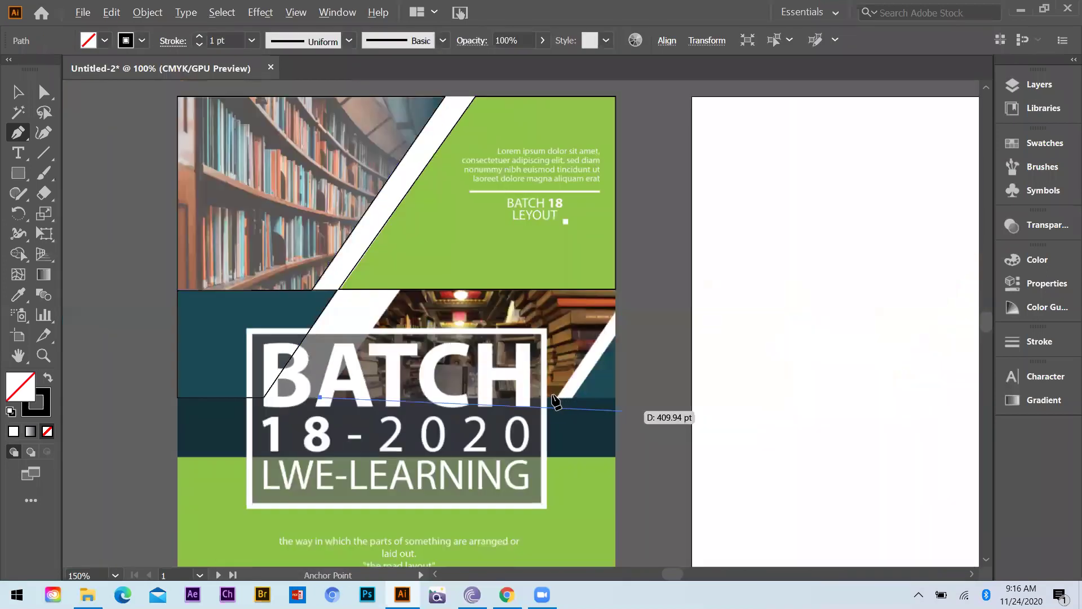
{"action": "scroll", "coordinate": [550, 401], "scroll_direction": "up", "scroll_amount": 2}
{"action": "left_click", "coordinate": [552, 395]}
{"action": "scroll", "coordinate": [606, 302], "scroll_direction": "down", "scroll_amount": 1}
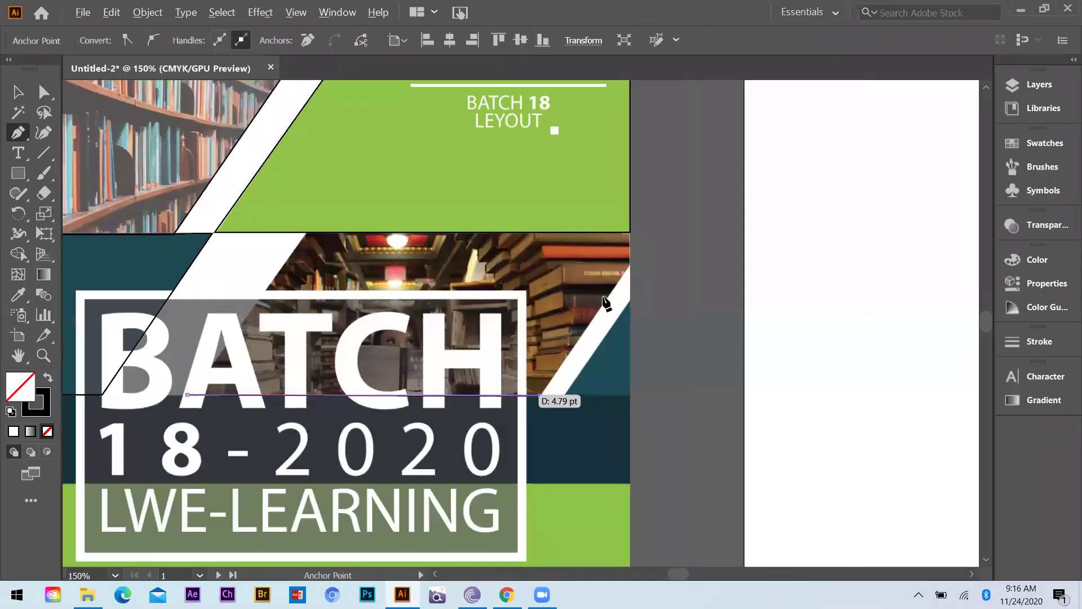
{"action": "scroll", "coordinate": [611, 289], "scroll_direction": "down", "scroll_amount": 1}
{"action": "scroll", "coordinate": [613, 284], "scroll_direction": "up", "scroll_amount": 2}
{"action": "left_click", "coordinate": [613, 284]}
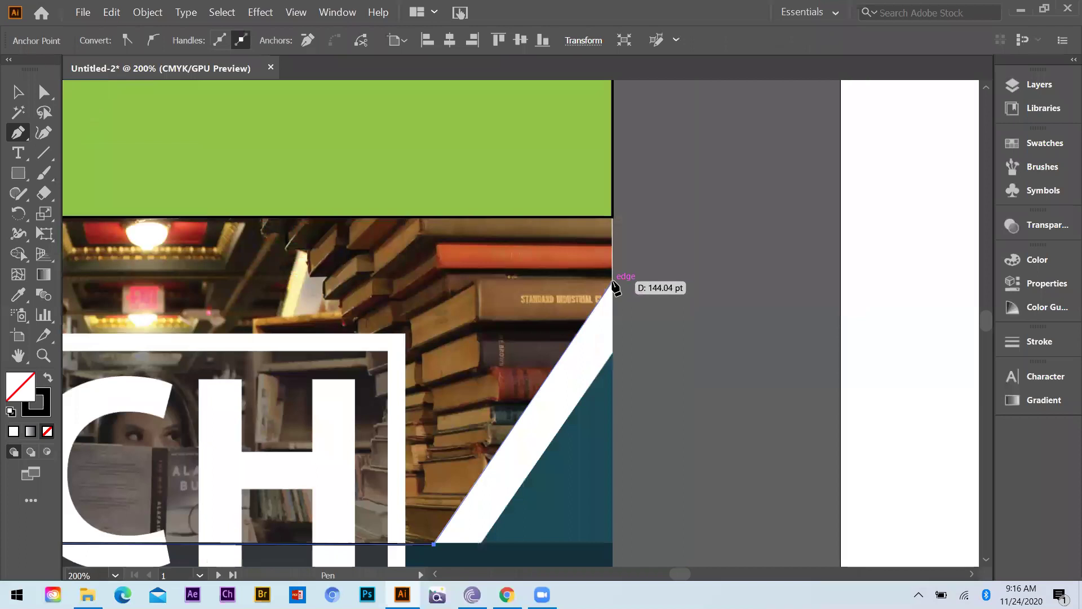
{"action": "left_click", "coordinate": [613, 216]}
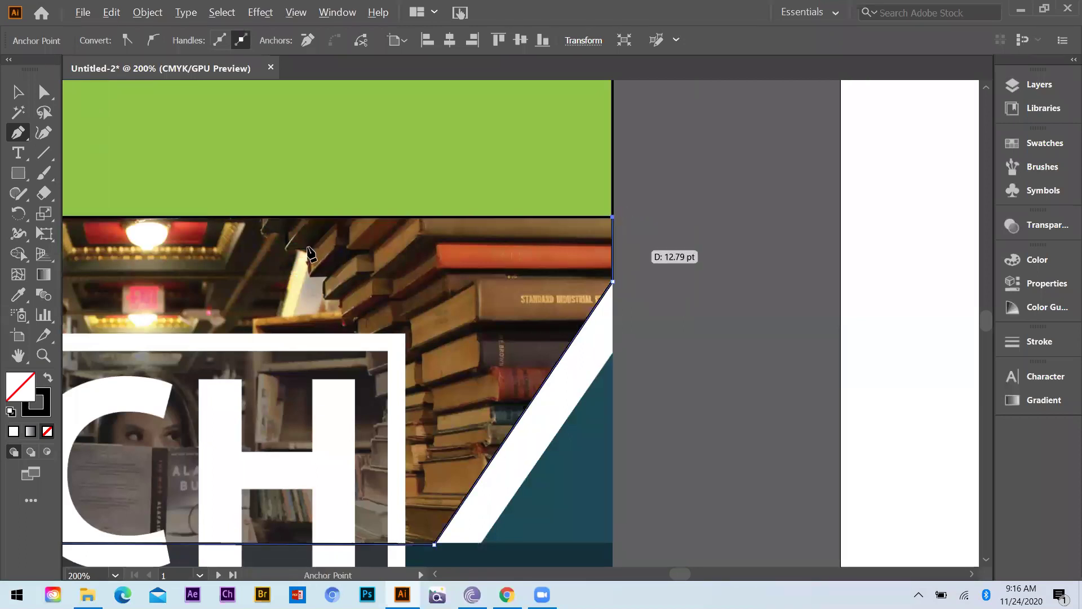
{"action": "scroll", "coordinate": [309, 254], "scroll_direction": "down", "scroll_amount": 2}
{"action": "left_click", "coordinate": [298, 233]}
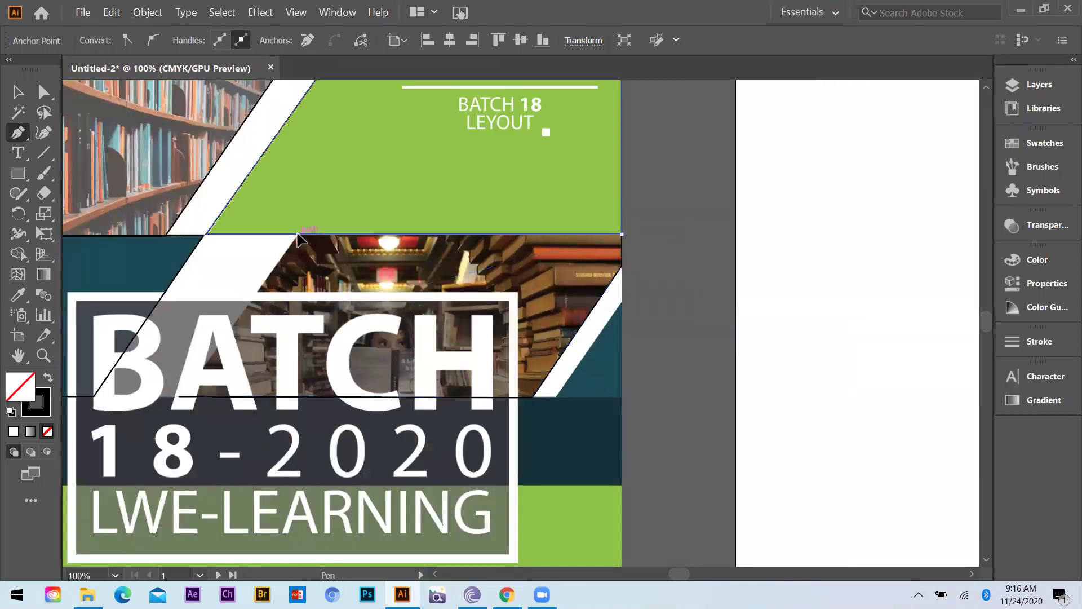
{"action": "left_click", "coordinate": [178, 398]}
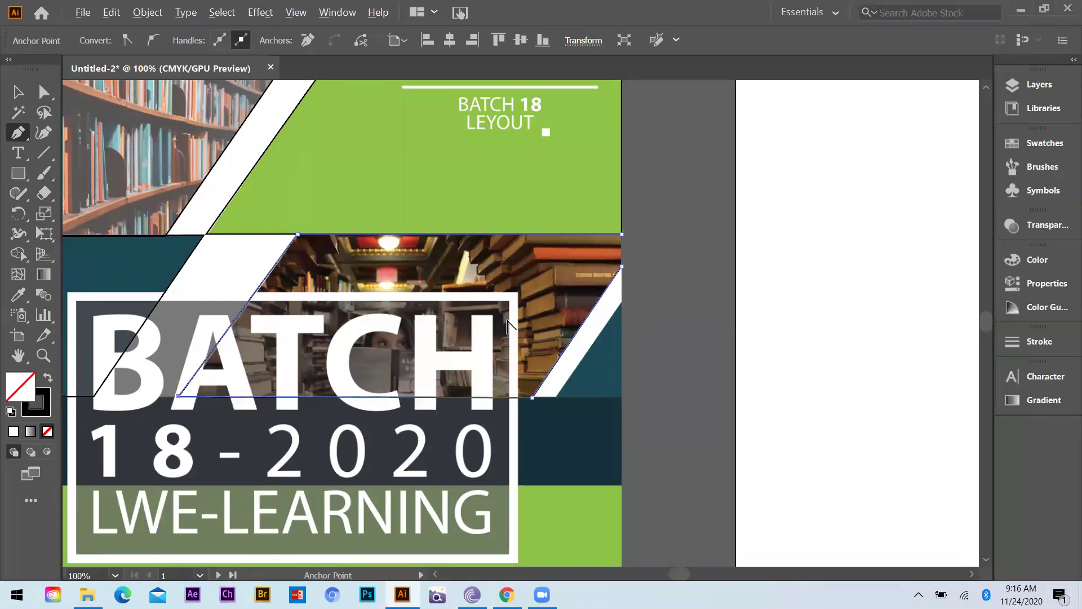
Step: Trace the small teal triangle beside the bookshop photo at the flyer's edge as a closed Pen outline
{"action": "scroll", "coordinate": [507, 329], "scroll_direction": "down", "scroll_amount": 1}
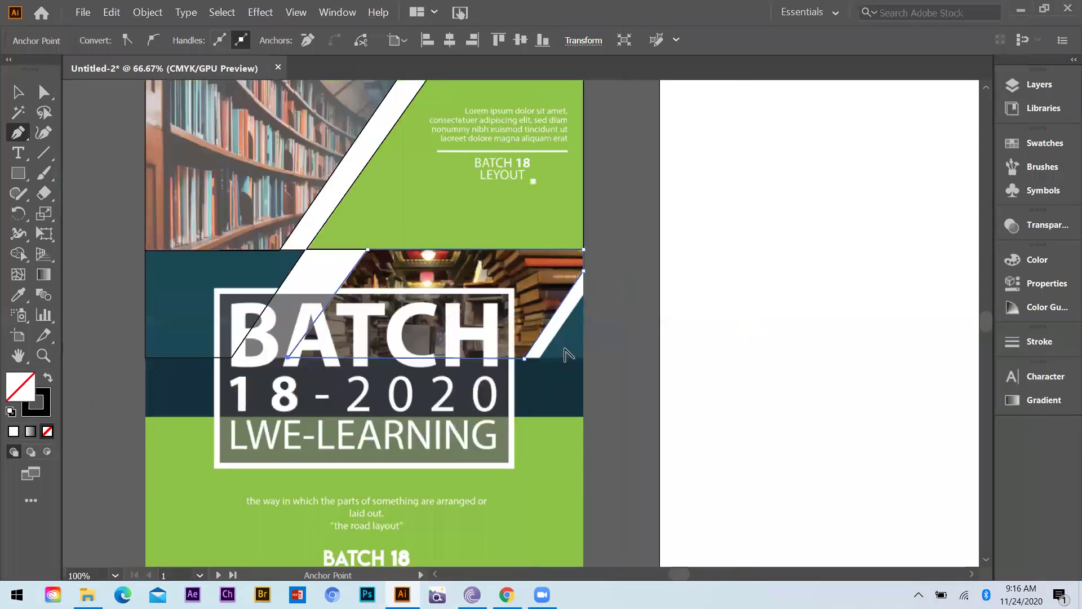
{"action": "scroll", "coordinate": [568, 354], "scroll_direction": "down", "scroll_amount": 1}
{"action": "left_click", "coordinate": [540, 316]}
{"action": "scroll", "coordinate": [564, 349], "scroll_direction": "up", "scroll_amount": 2}
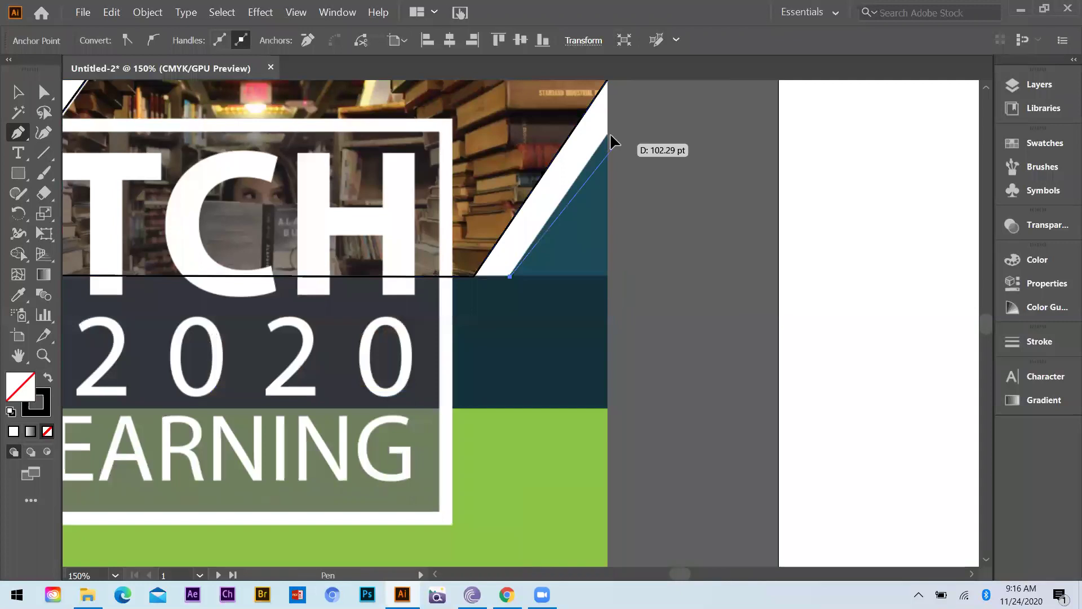
{"action": "left_click", "coordinate": [607, 134]}
{"action": "left_click", "coordinate": [607, 277]}
{"action": "left_click", "coordinate": [510, 277]}
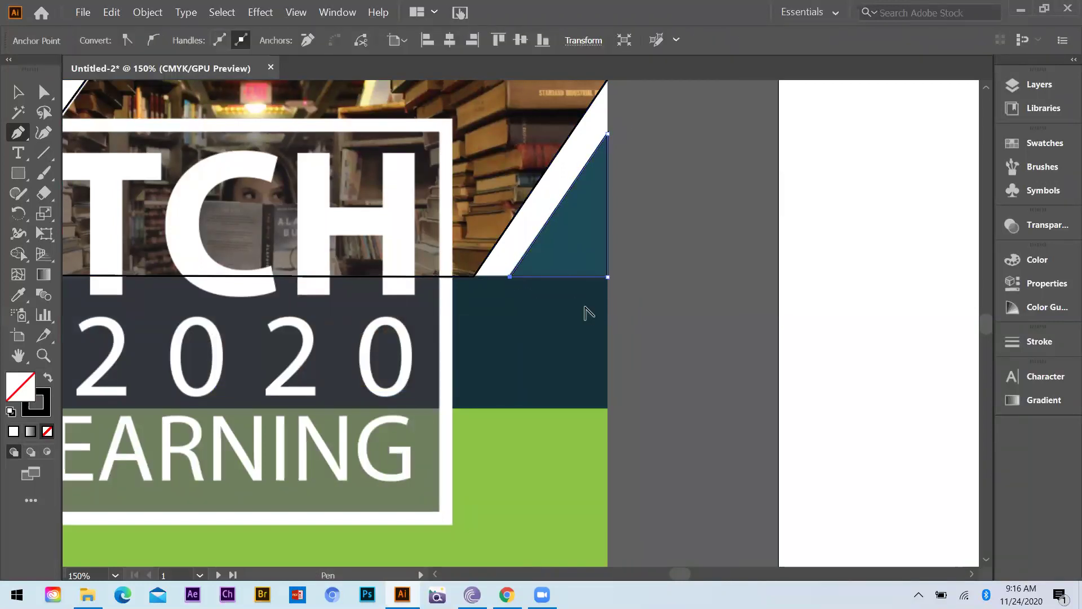
Step: Draw a rectangle over the full-width dark navy band behind the 18-2020 text
{"action": "scroll", "coordinate": [591, 305], "scroll_direction": "down", "scroll_amount": 2}
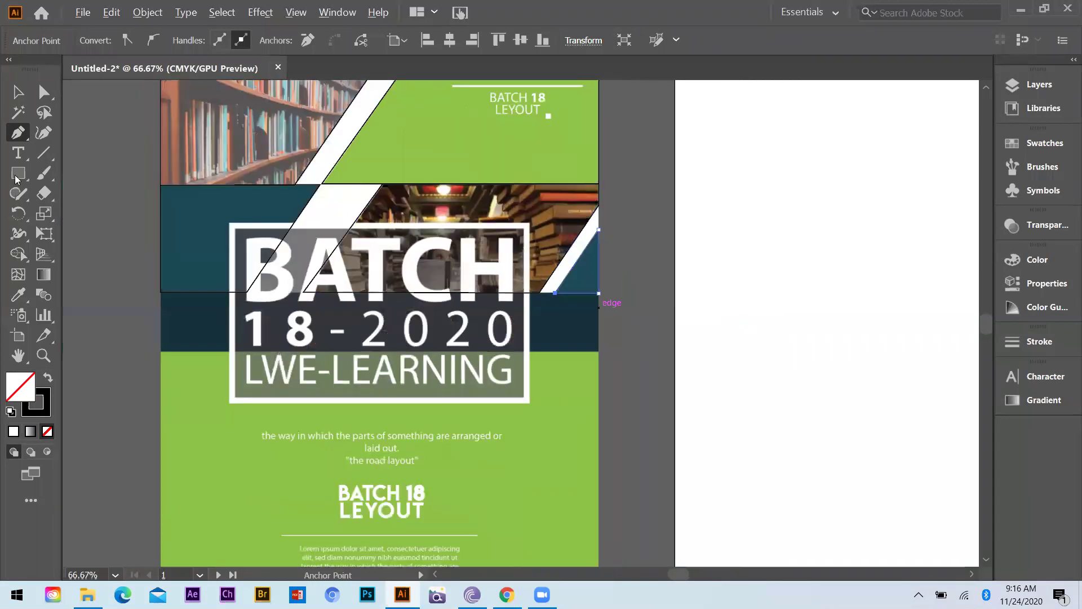
{"action": "left_click", "coordinate": [17, 178]}
{"action": "left_click_drag", "start_coordinate": [278, 298], "coordinate": [598, 295]}
{"action": "left_click_drag", "start_coordinate": [537, 309], "coordinate": [538, 309]}
Step: Draw one rectangle over the lower green block and another, about 407 by 250 pt, around the white title frame
{"action": "scroll", "coordinate": [165, 549], "scroll_direction": "down", "scroll_amount": 1}
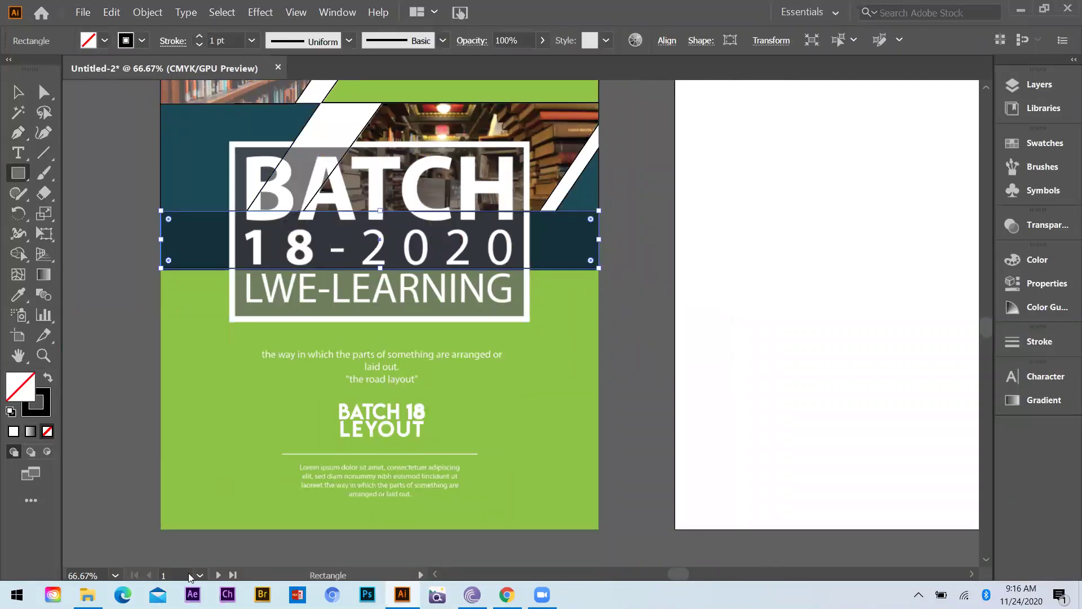
{"action": "left_click_drag", "start_coordinate": [167, 527], "coordinate": [598, 269]}
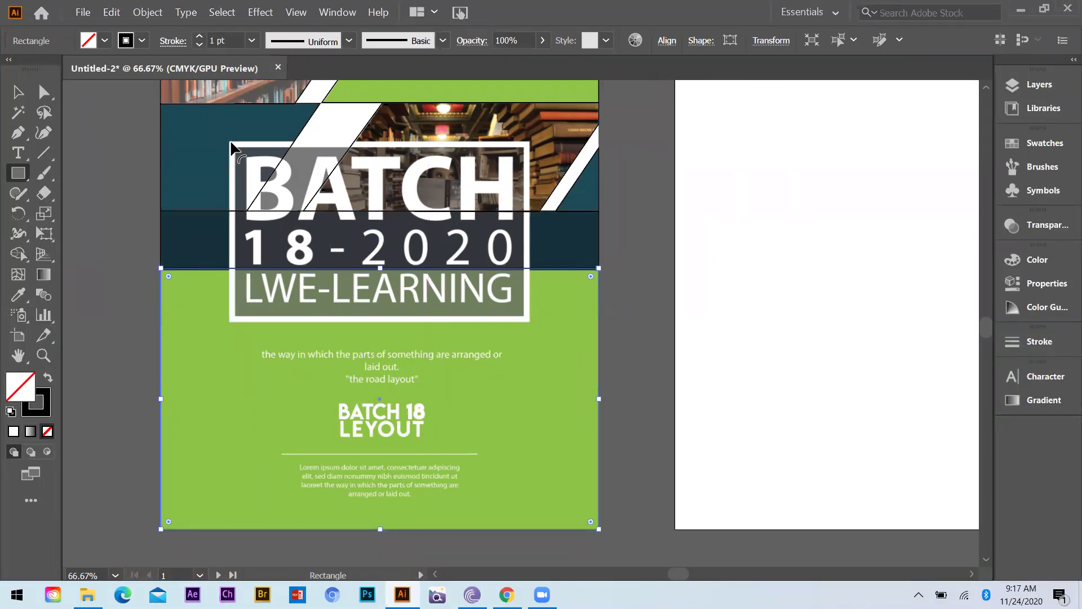
{"action": "left_click", "coordinate": [16, 164]}
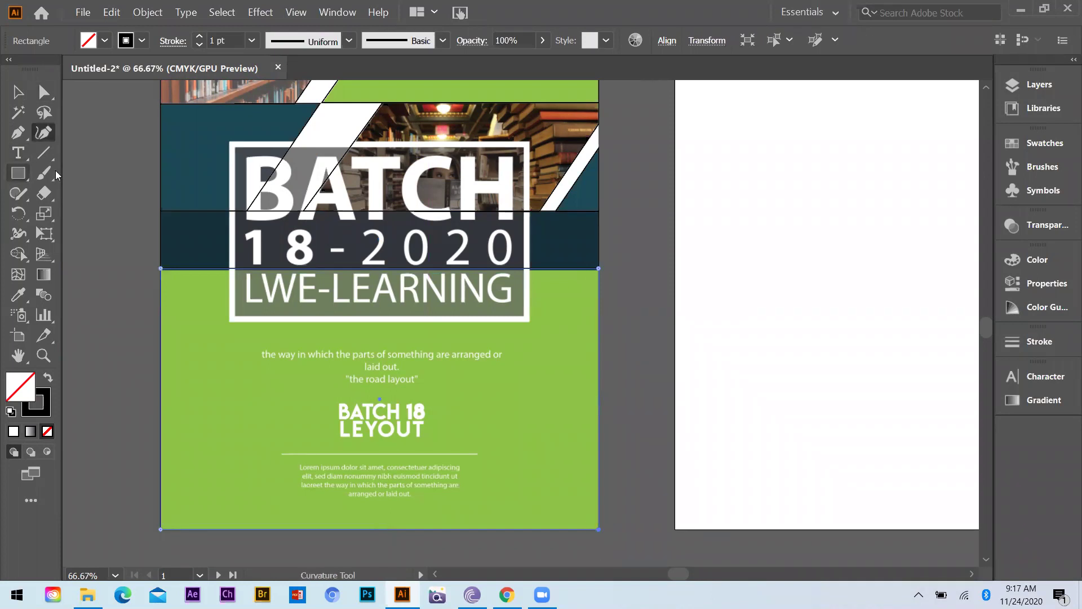
{"action": "left_click_drag", "start_coordinate": [235, 144], "coordinate": [528, 323]}
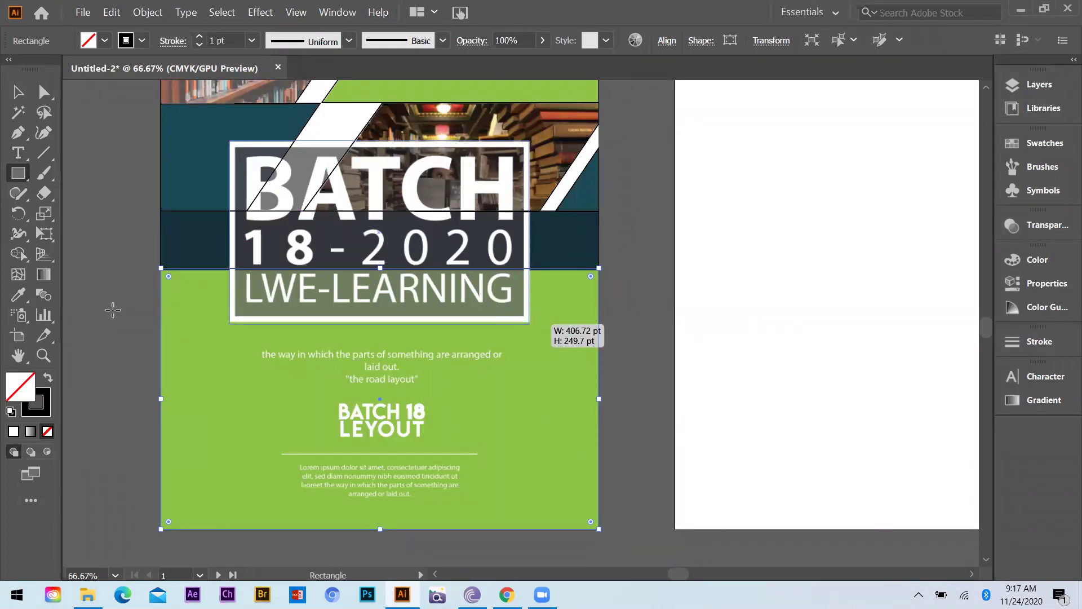
Step: Select all the traced outlines and move them together off the flyer image, aligned onto the first blank artboard
{"action": "key", "text": "ctrl+minus"}
{"action": "key", "text": "ctrl+minus"}
{"action": "key", "text": "v"}
{"action": "left_click", "coordinate": [113, 128]}
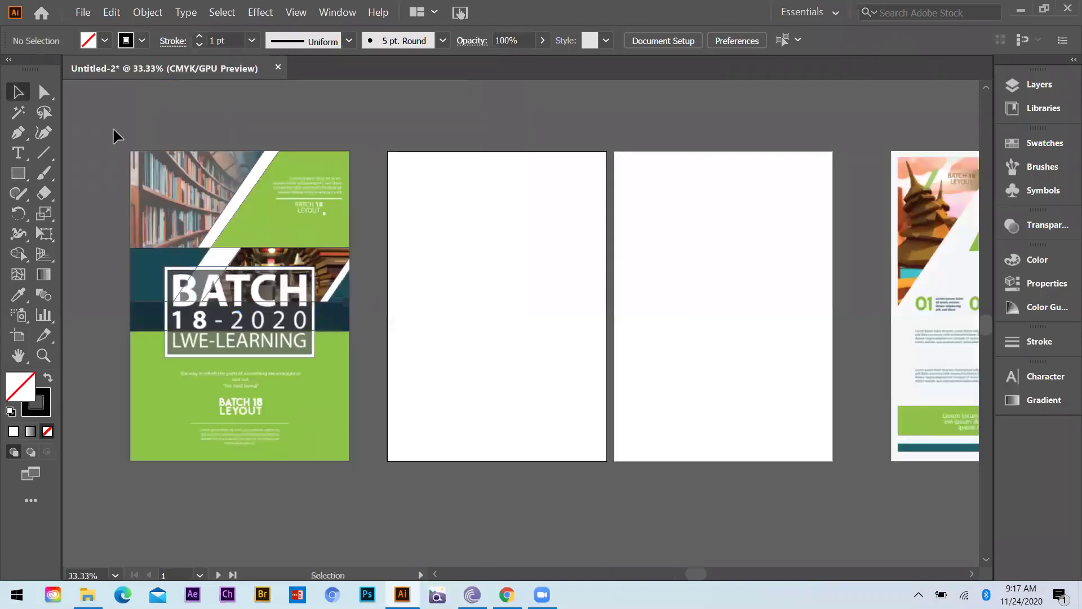
{"action": "left_click", "coordinate": [149, 157]}
{"action": "left_click_drag", "start_coordinate": [350, 307], "coordinate": [536, 309]}
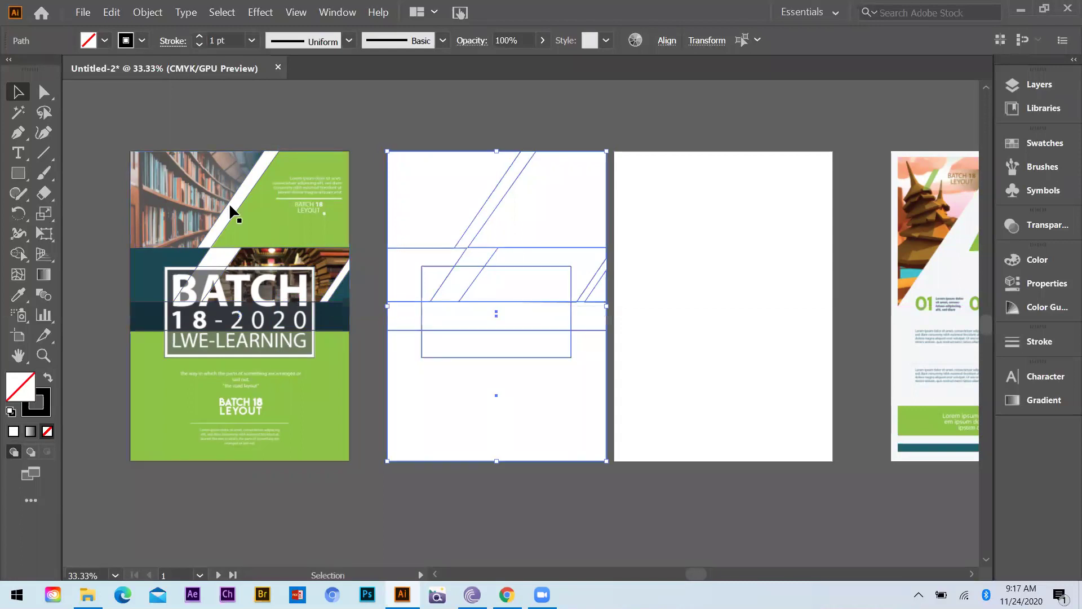
{"action": "left_click", "coordinate": [539, 364]}
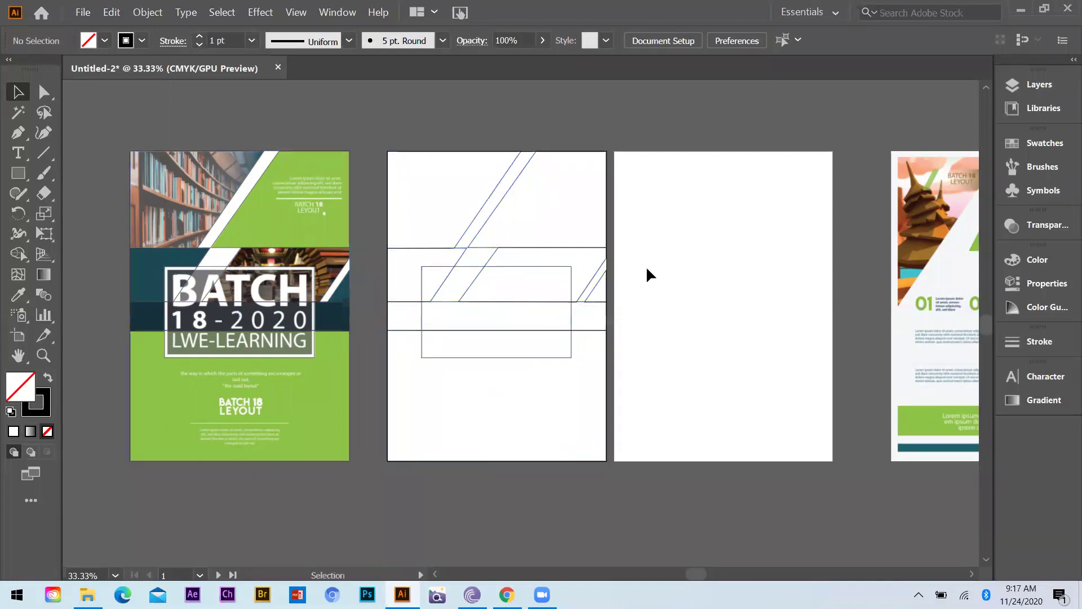
Step: Fill the upper angled block on the first artboard with the light green sampled from the reference flyer
{"action": "scroll", "coordinate": [539, 362], "scroll_direction": "up", "scroll_amount": 1, "text": "alt"}
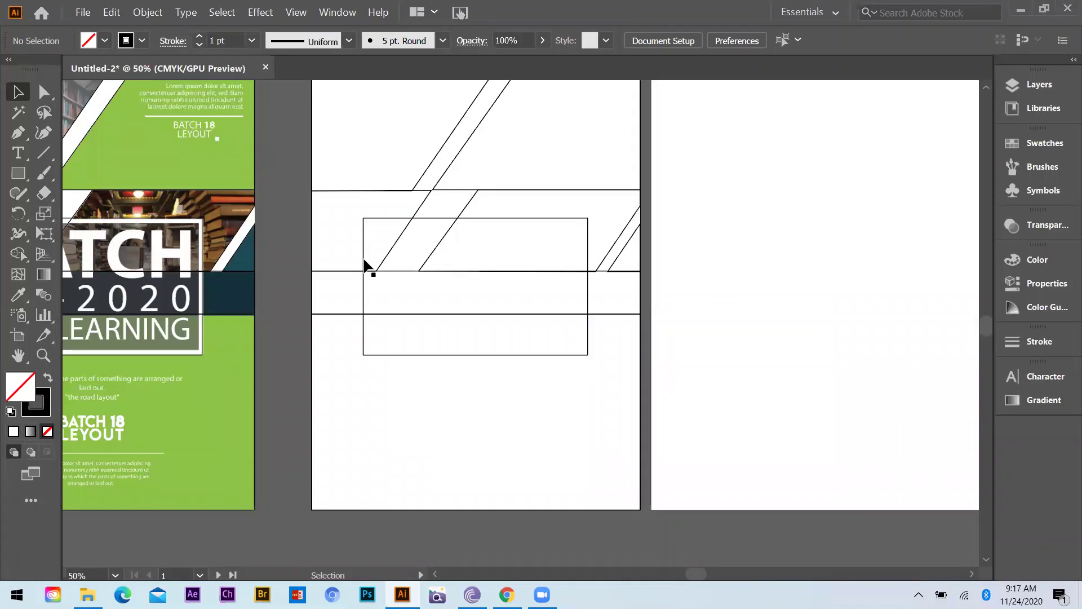
{"action": "scroll", "coordinate": [519, 283], "scroll_direction": "down", "scroll_amount": 1, "text": "alt"}
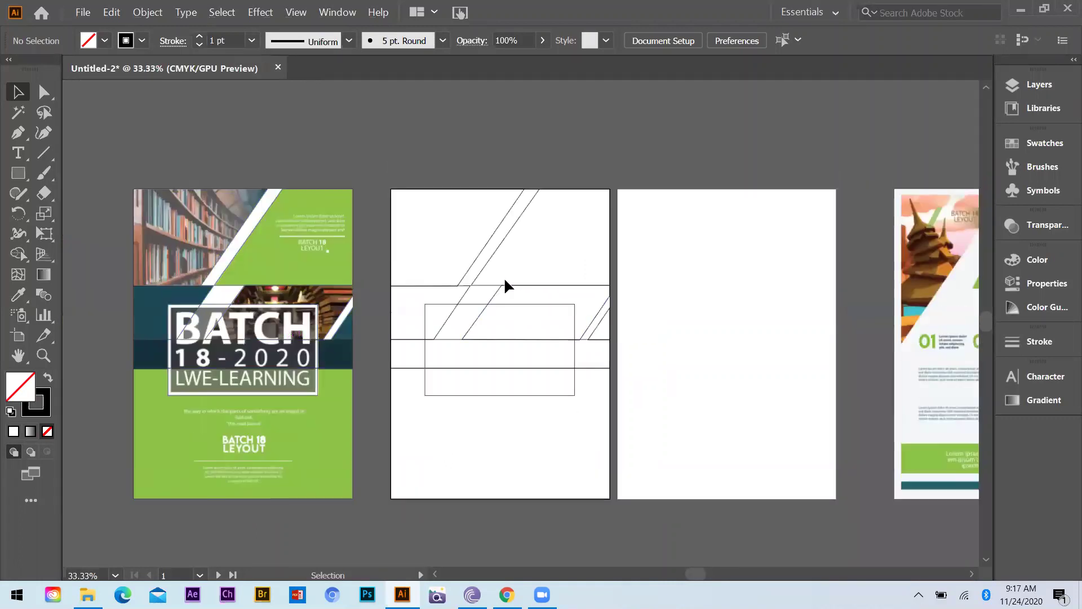
{"action": "left_click", "coordinate": [574, 198]}
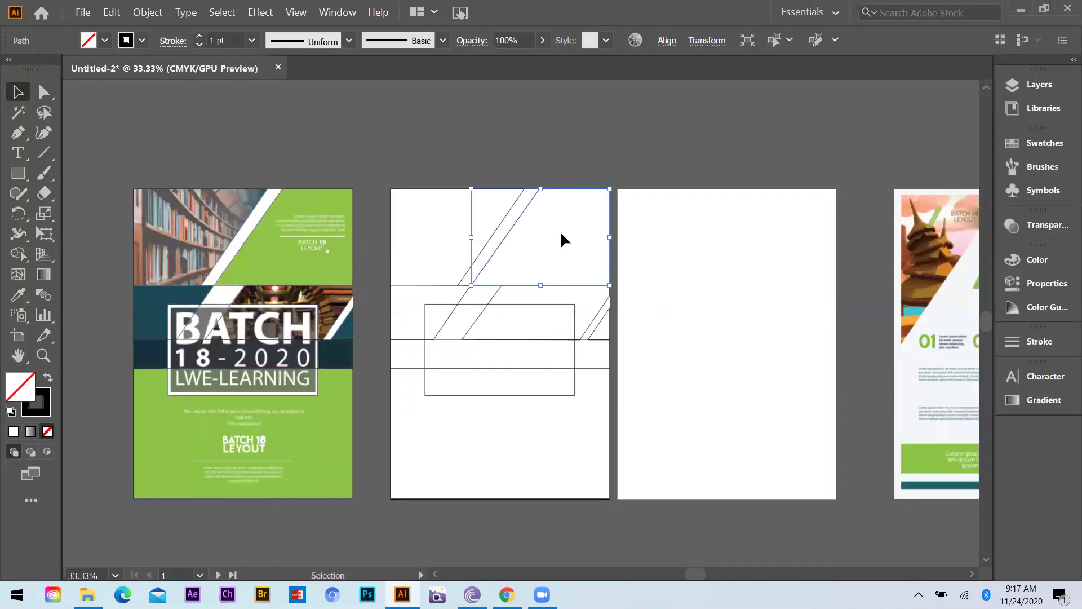
{"action": "left_click", "coordinate": [19, 297]}
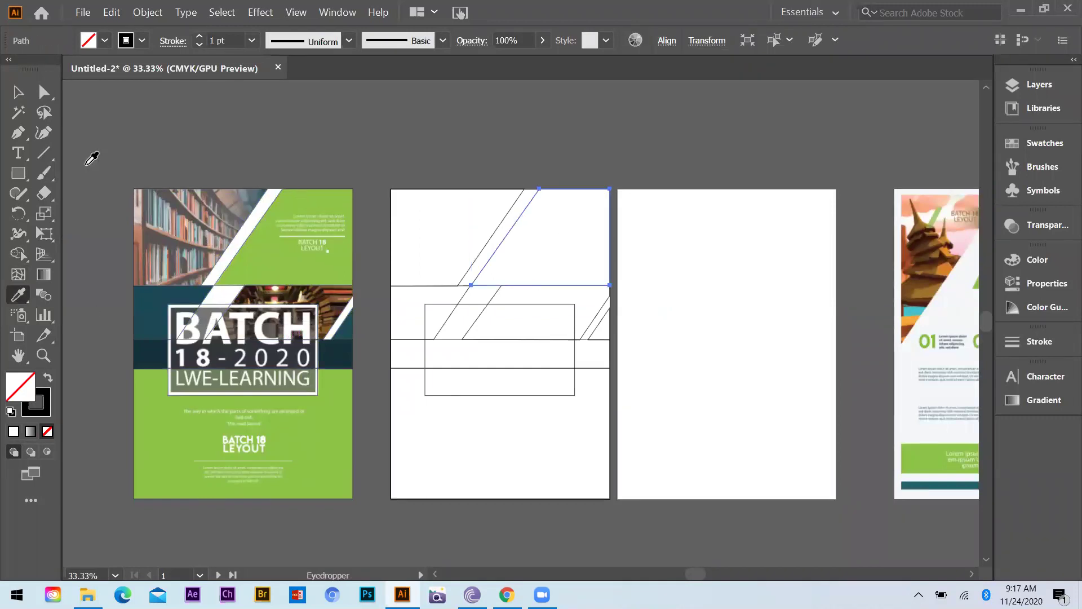
{"action": "left_click", "coordinate": [315, 265]}
{"action": "key", "text": "v"}
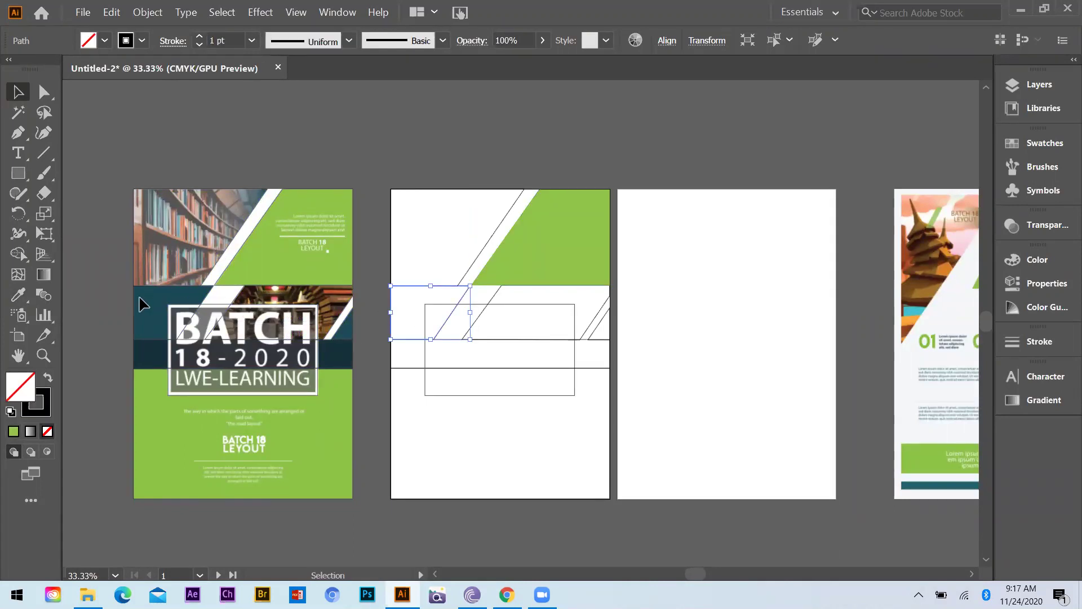
Step: Fill the angled shape below the upper photo area and the small triangle at the opposite edge with teal sampled from the flyer
{"action": "key", "text": "i"}
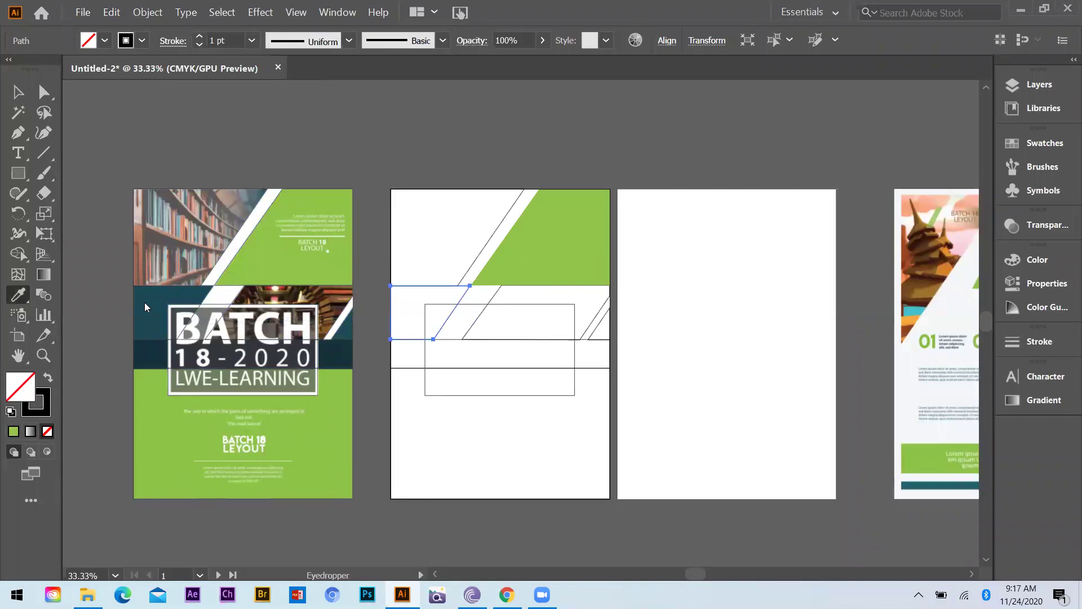
{"action": "left_click", "coordinate": [146, 304]}
{"action": "key", "text": "v"}
{"action": "left_click", "coordinate": [601, 326]}
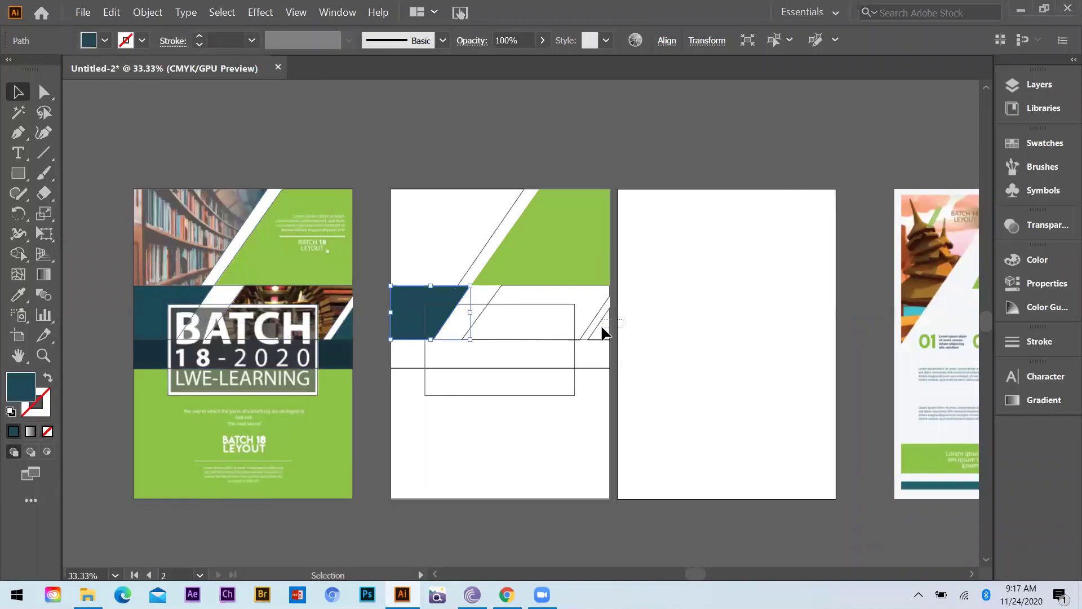
{"action": "key", "text": "i"}
{"action": "left_click", "coordinate": [349, 324]}
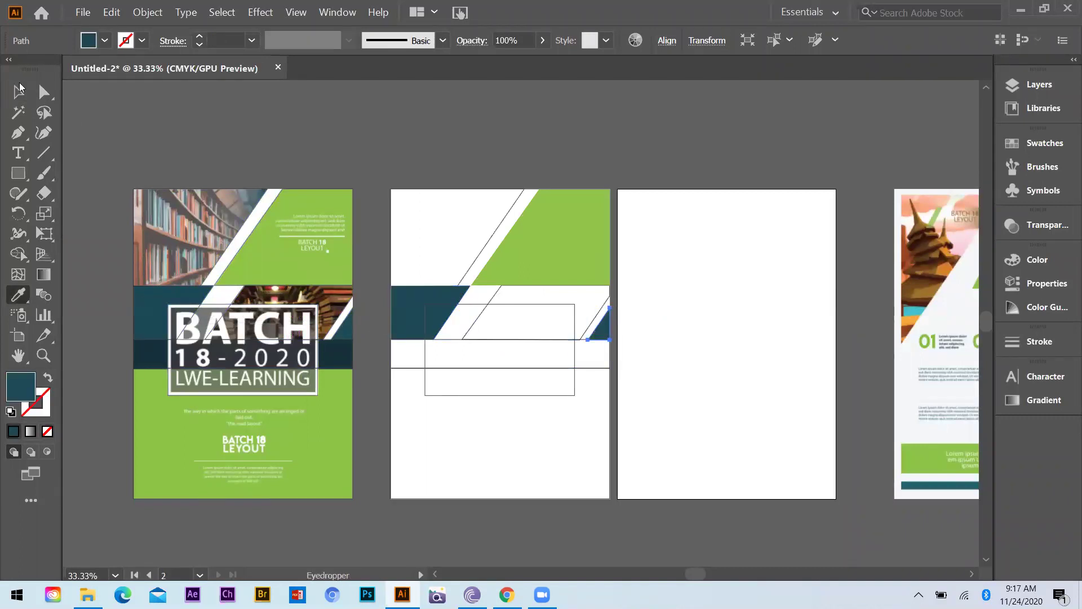
{"action": "key", "text": "v"}
Step: Fill the full-width band with the flyer's dark navy and the large lower rectangle with its light green, using the Eyedropper
{"action": "mouse_move", "coordinate": [379, 349]}
{"action": "left_mouse_down"}
{"action": "mouse_move", "coordinate": [418, 366]}
{"action": "mouse_move", "coordinate": [391, 354]}
{"action": "left_mouse_up"}
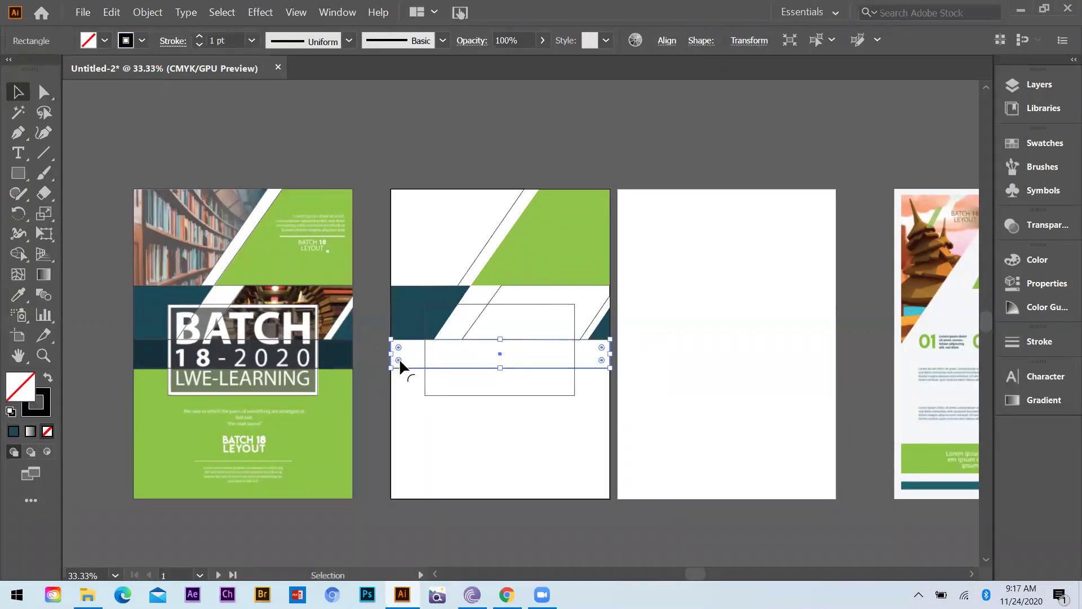
{"action": "key", "text": "i"}
{"action": "left_click", "coordinate": [324, 353]}
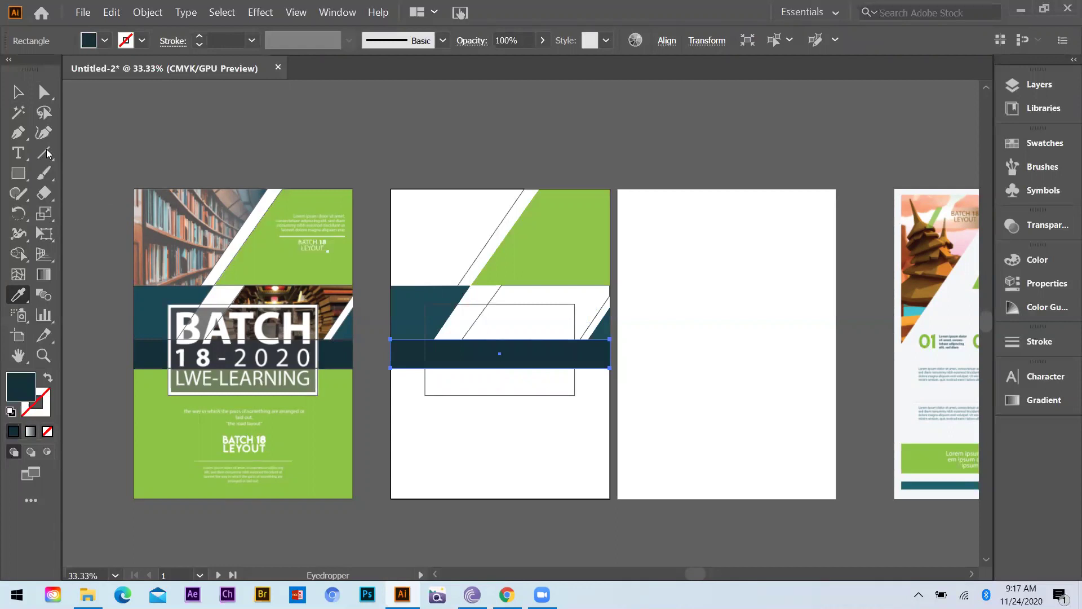
{"action": "left_click", "coordinate": [18, 91]}
{"action": "left_click_drag", "start_coordinate": [427, 480], "coordinate": [366, 457]}
{"action": "key", "text": "i"}
{"action": "left_click", "coordinate": [304, 420]}
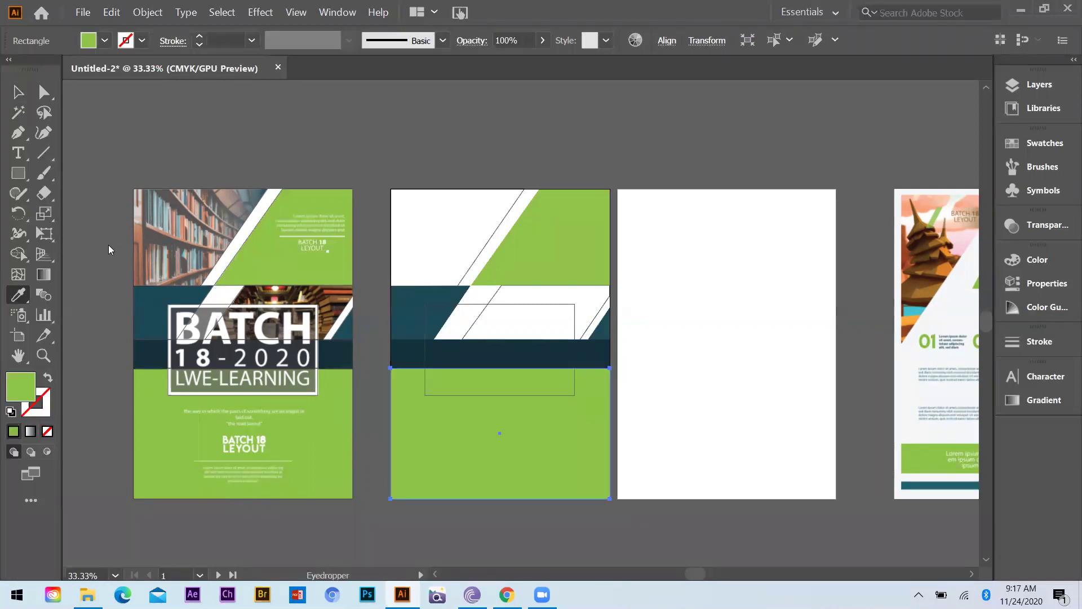
{"action": "key", "text": "v"}
{"action": "key", "text": "ctrl+shift+a"}
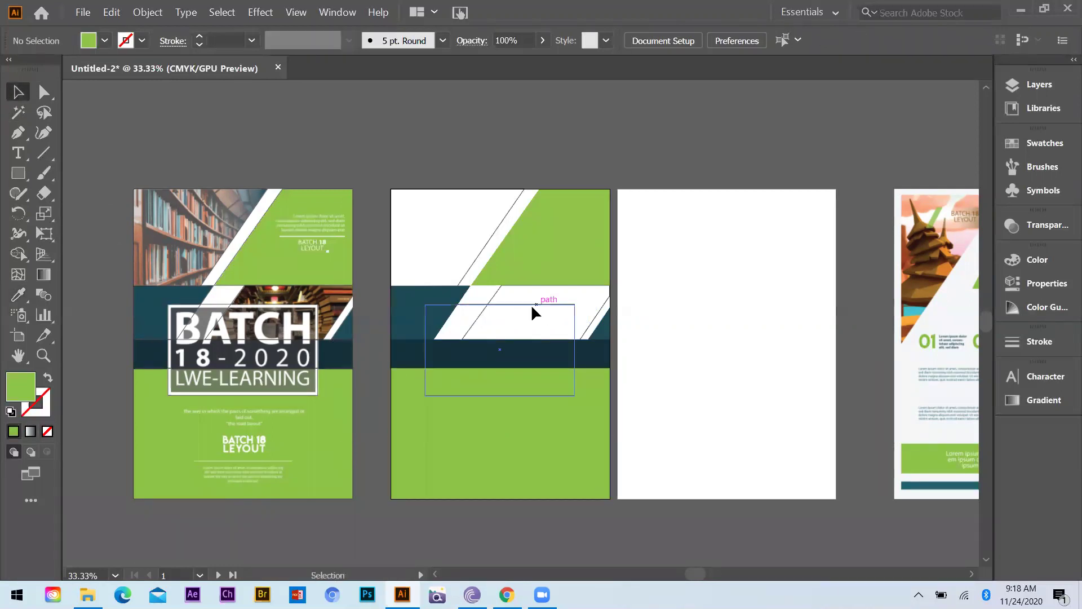
Step: Give the title frame rectangle a white stroke with a weight of 10 pt
{"action": "left_click", "coordinate": [460, 361]}
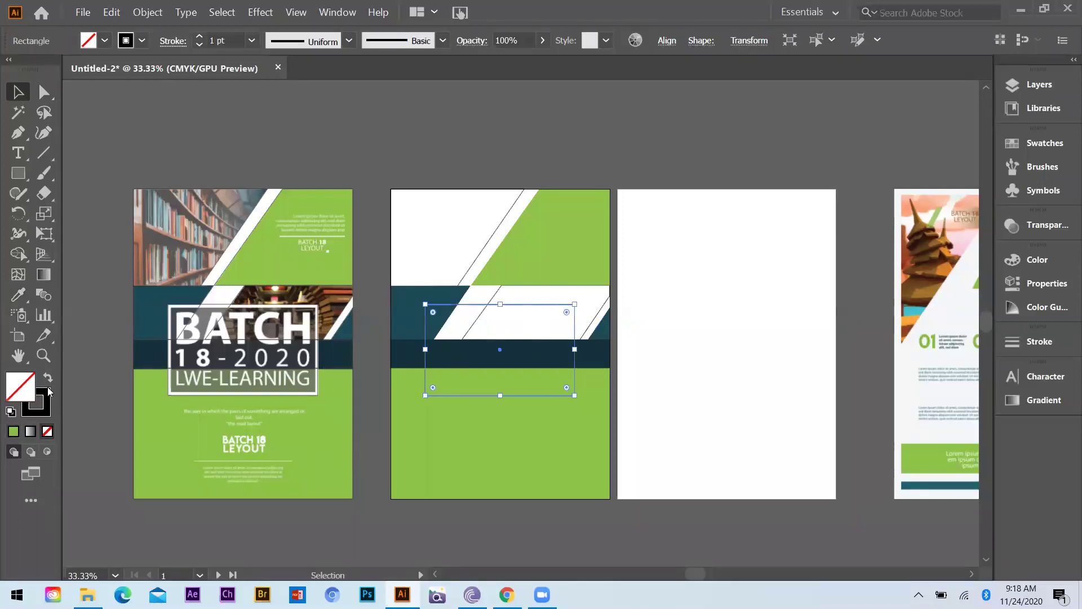
{"action": "left_click", "coordinate": [49, 406]}
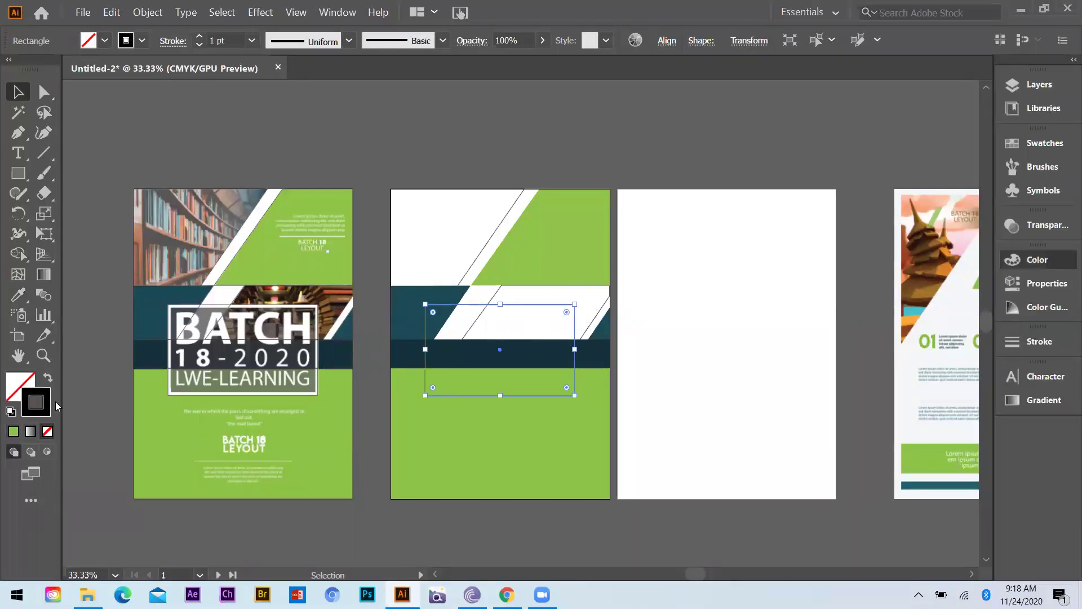
{"action": "left_click", "coordinate": [823, 366]}
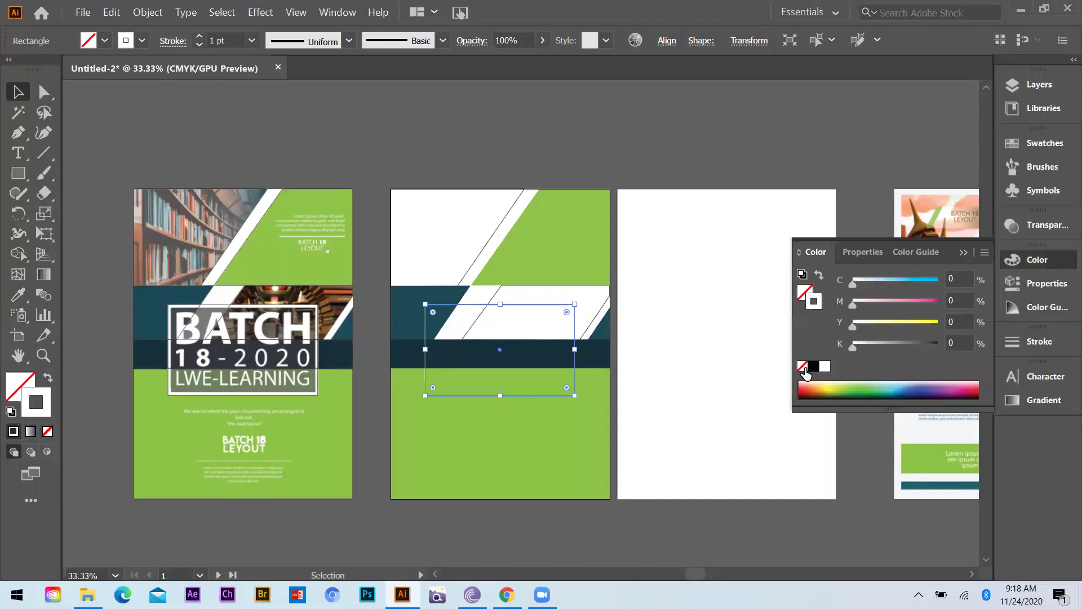
{"action": "left_click", "coordinate": [251, 40]}
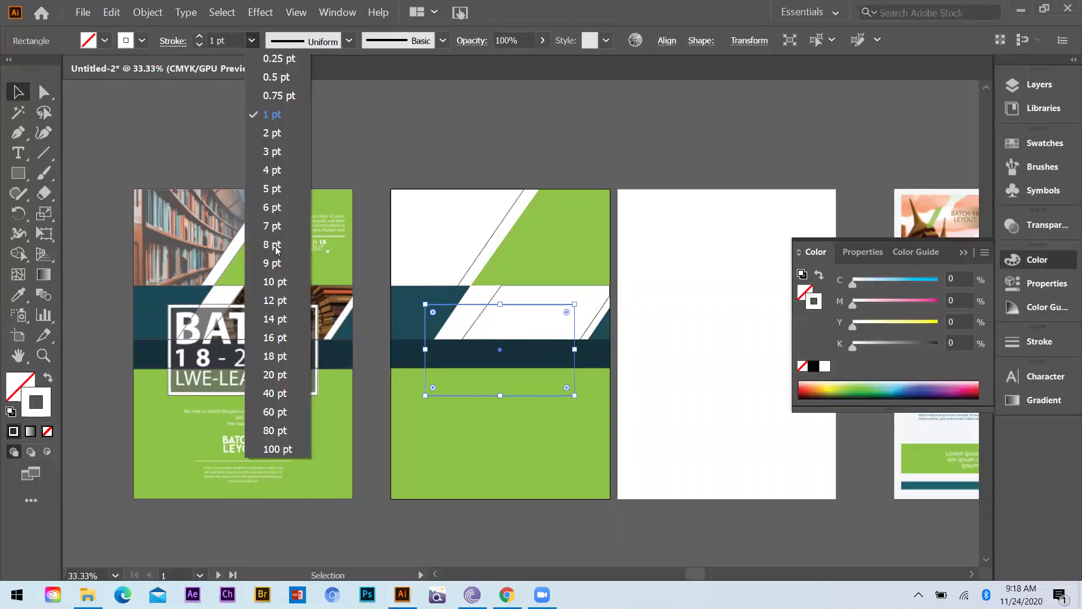
{"action": "left_click", "coordinate": [279, 279]}
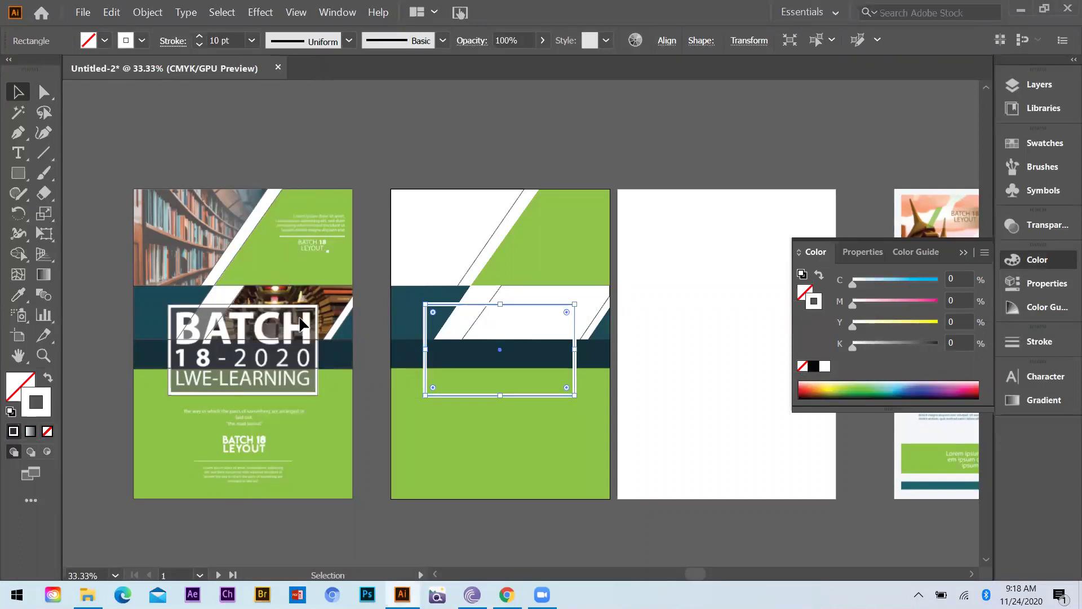
{"action": "left_click", "coordinate": [505, 161]}
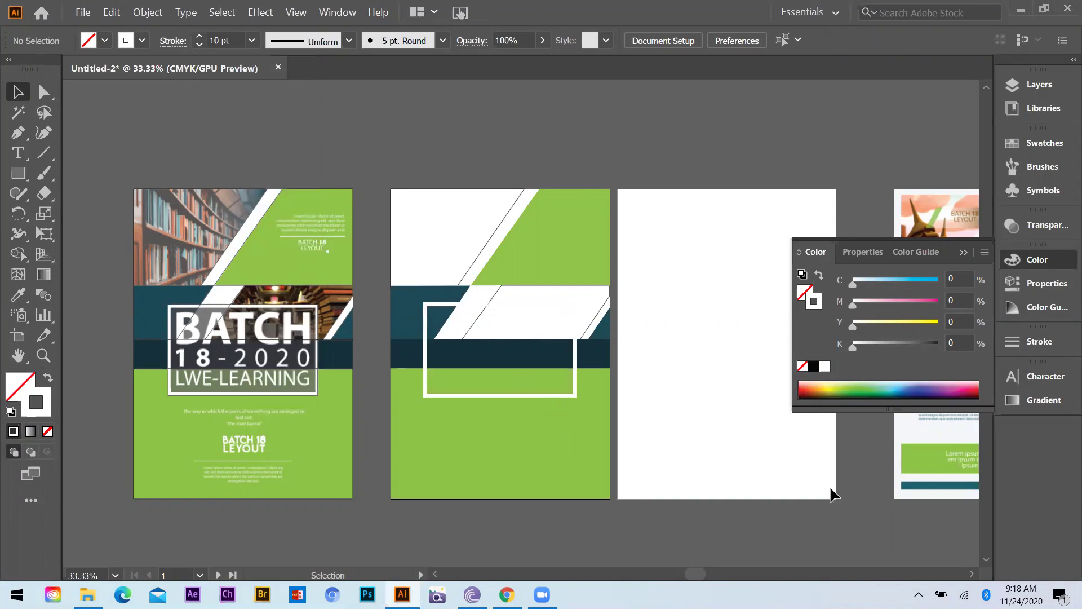
Step: Fill the two outlined photo areas with a bright blue placeholder colour and no stroke
{"action": "key", "text": "ctrl+plus"}
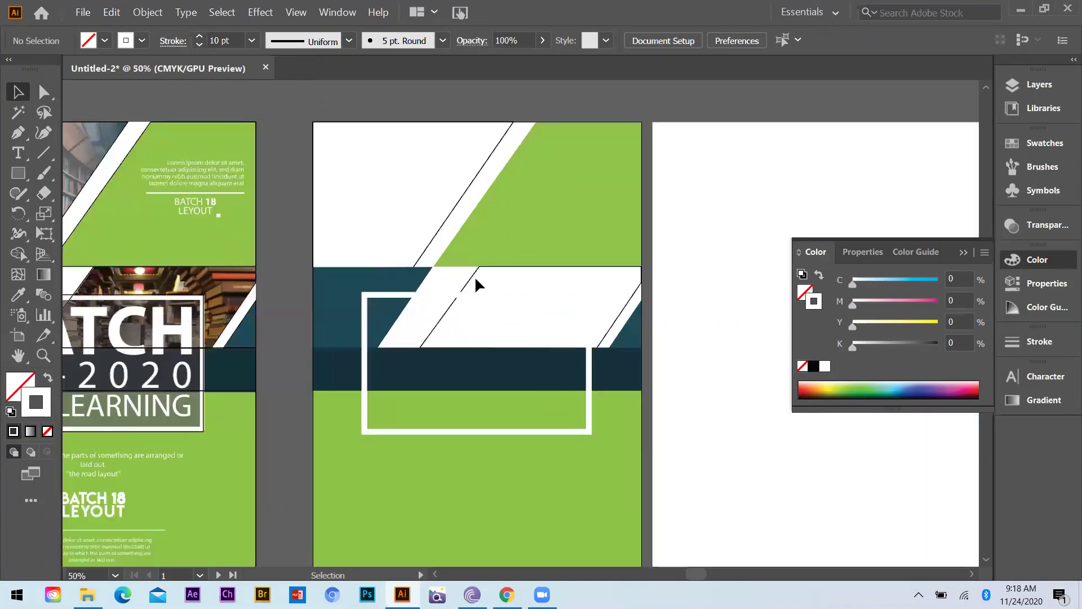
{"action": "left_click", "coordinate": [483, 282]}
{"action": "left_click", "coordinate": [464, 214], "text": "shift"}
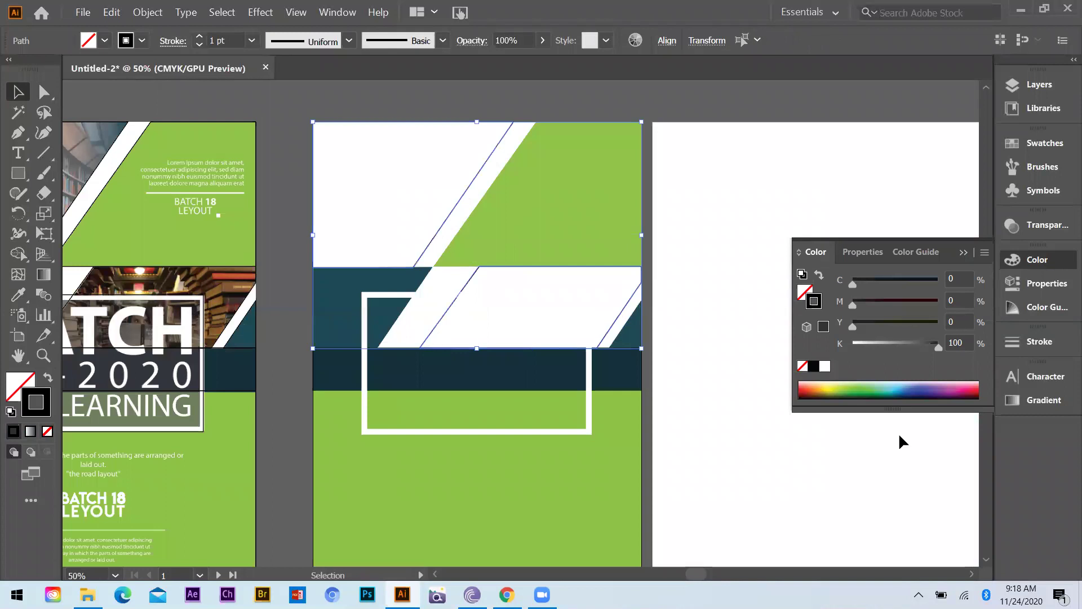
{"action": "left_click", "coordinate": [903, 388]}
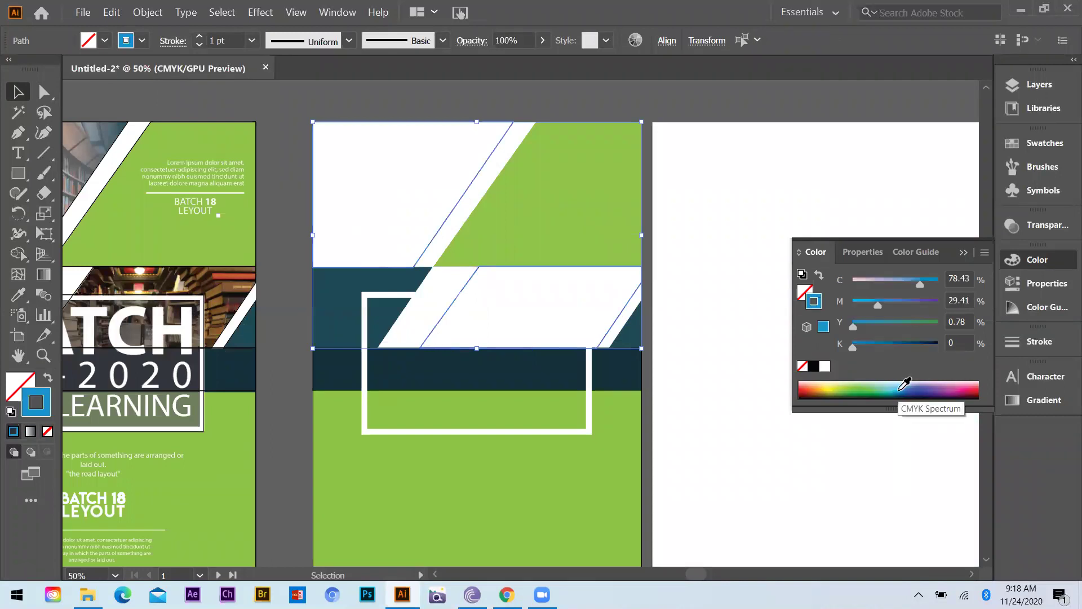
{"action": "left_click", "coordinate": [48, 377]}
{"action": "left_click", "coordinate": [678, 262]}
{"action": "key", "text": "ctrl+minus"}
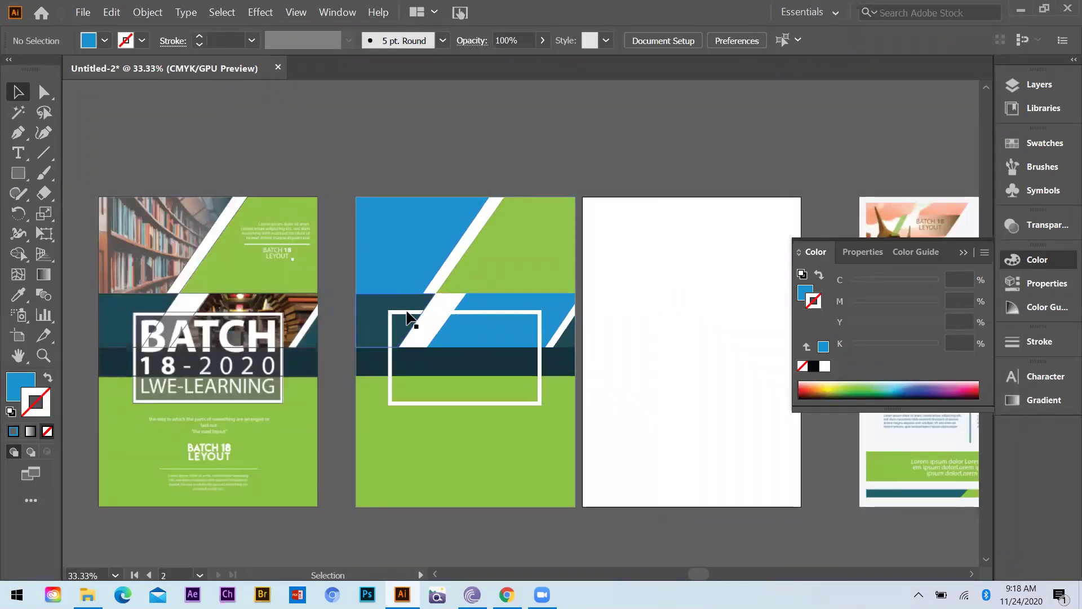
{"action": "left_click", "coordinate": [573, 433]}
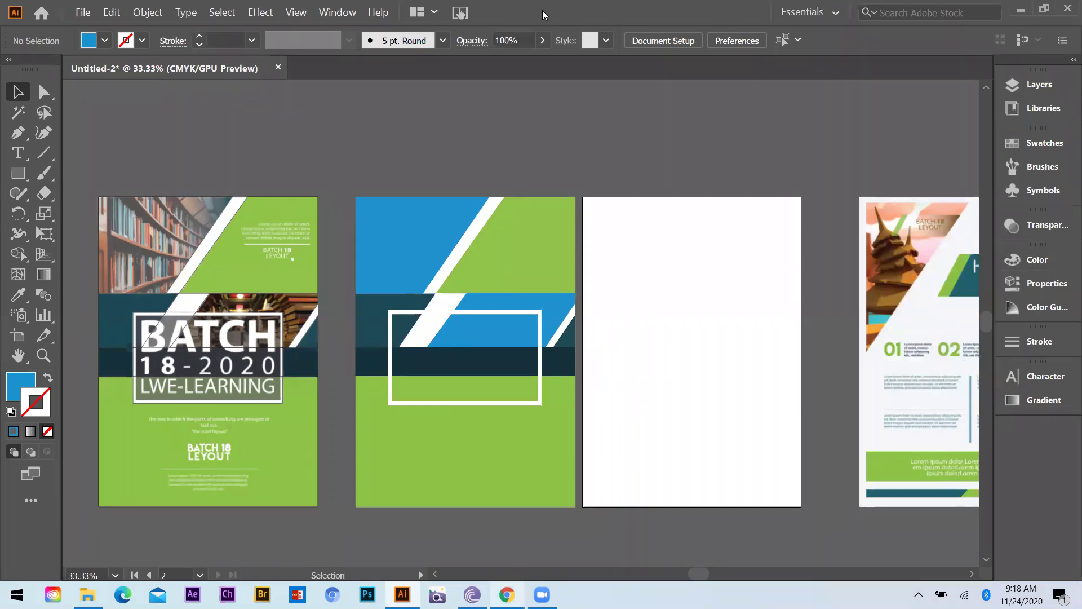
Step: Switch to Chrome, open Unsplash and search it for "city buildings"
{"action": "key", "text": "alt+Tab"}
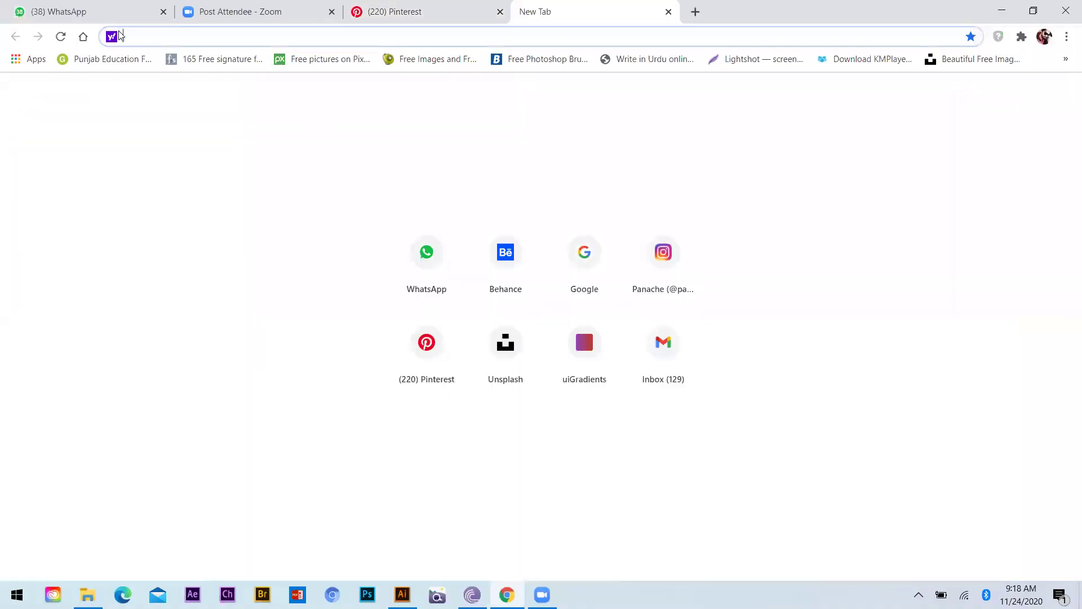
{"action": "left_click", "coordinate": [528, 342]}
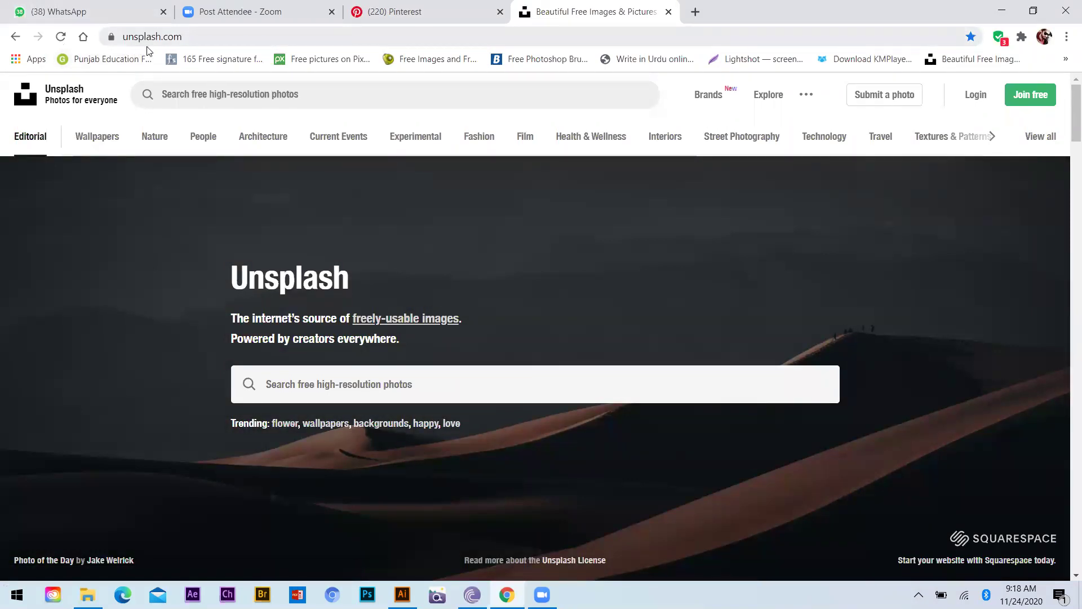
{"action": "scroll", "coordinate": [347, 338], "scroll_direction": "down", "scroll_amount": 1}
{"action": "left_click", "coordinate": [321, 317]}
{"action": "type", "text": "buildimng"}
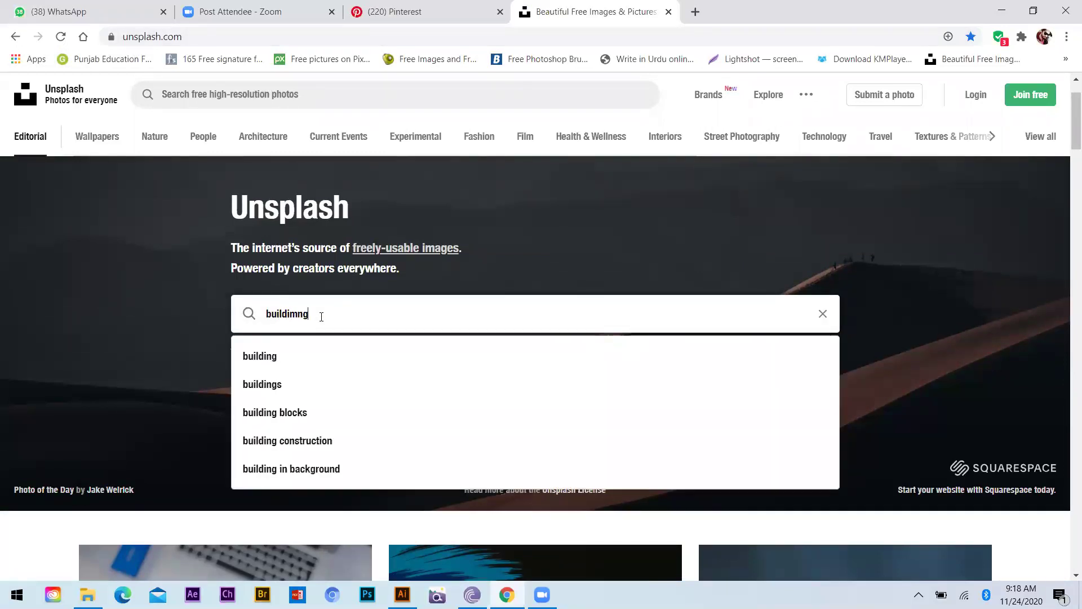
{"action": "type", "text": "s"}
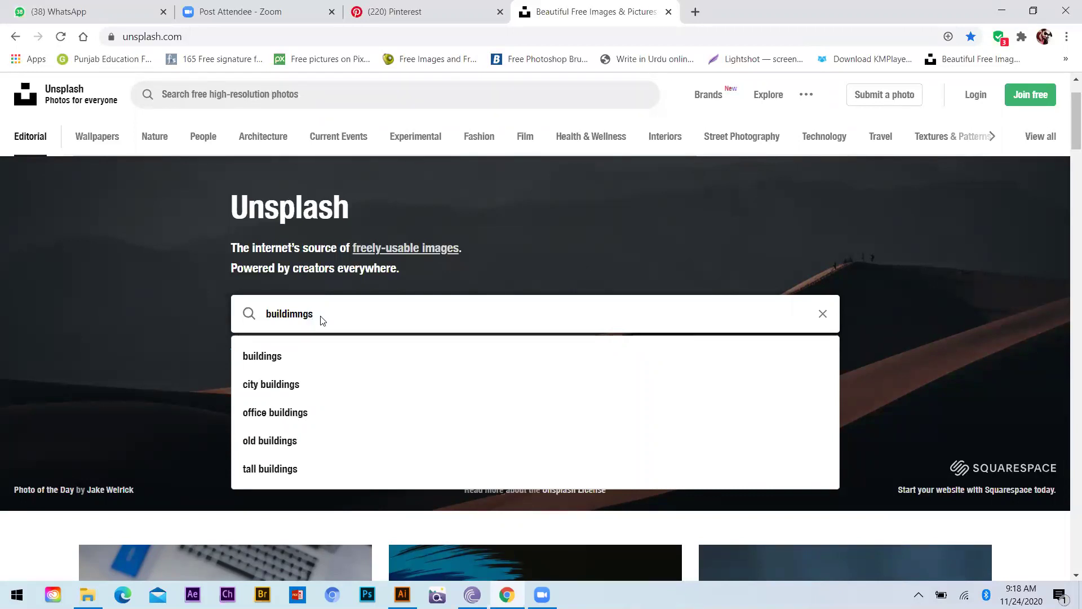
{"action": "left_click", "coordinate": [303, 388]}
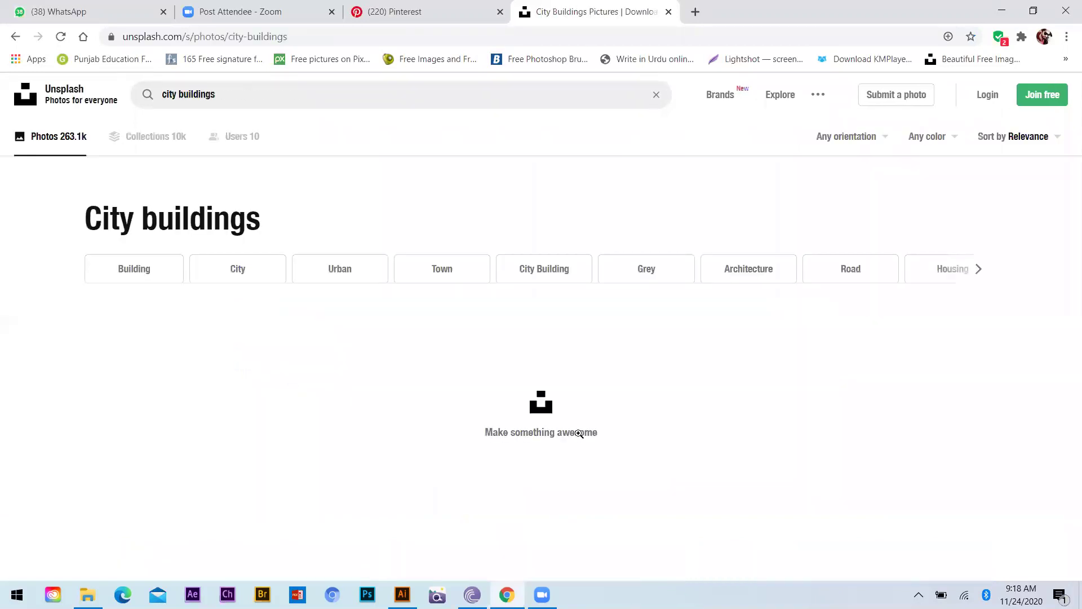
Step: Download the monochrome photo of the ornate corner building in the Large (2400x1528) size and return to the search results
{"action": "scroll", "coordinate": [595, 398], "scroll_direction": "down", "scroll_amount": 2}
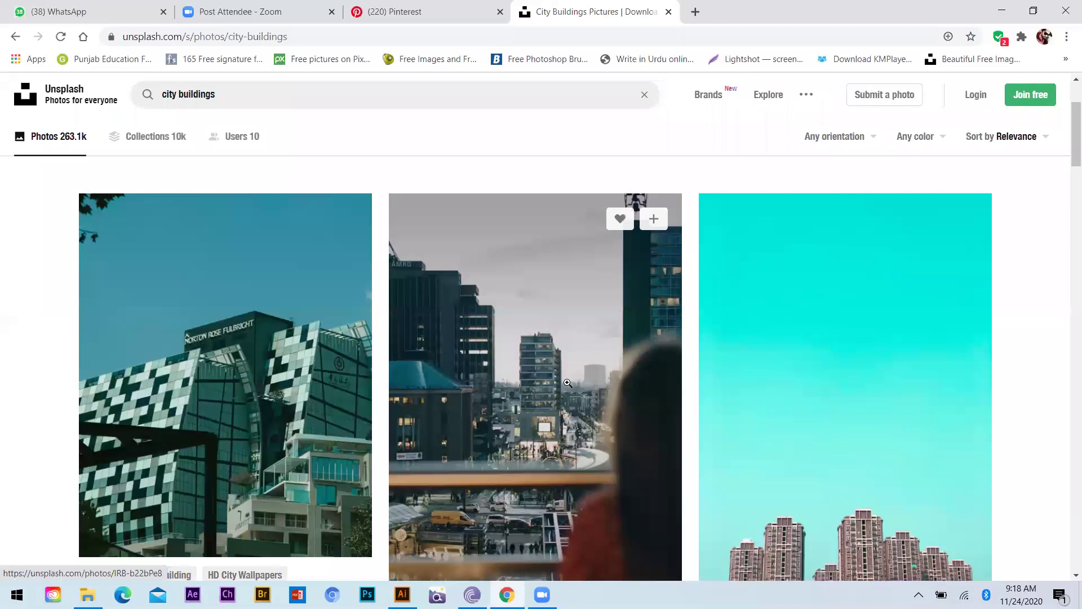
{"action": "scroll", "coordinate": [724, 405], "scroll_direction": "down", "scroll_amount": 4}
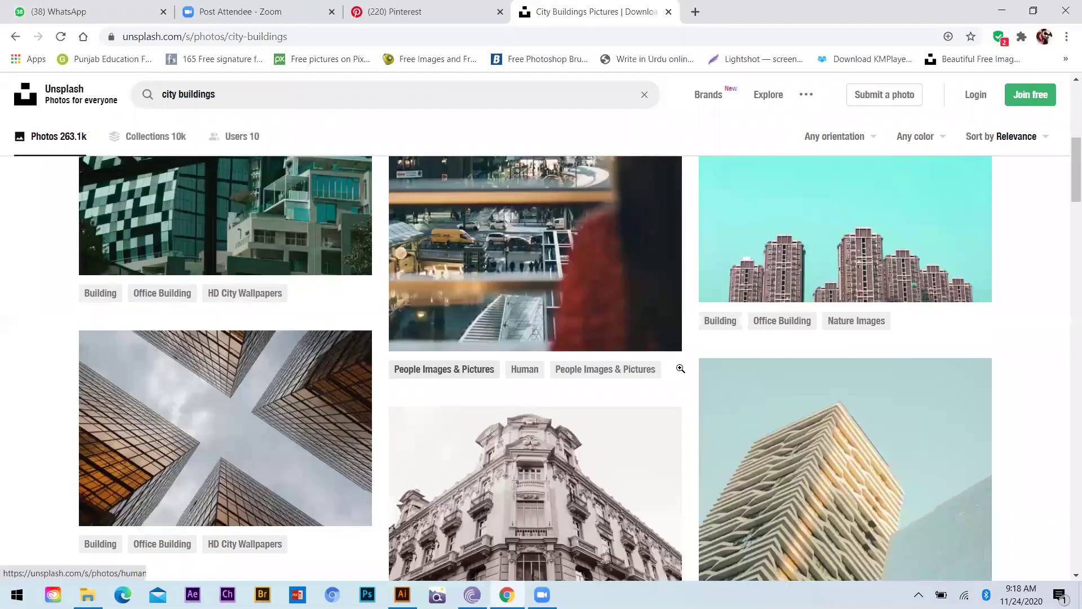
{"action": "scroll", "coordinate": [602, 328], "scroll_direction": "down", "scroll_amount": 1}
{"action": "scroll", "coordinate": [539, 452], "scroll_direction": "down", "scroll_amount": 4}
{"action": "scroll", "coordinate": [462, 252], "scroll_direction": "up", "scroll_amount": 3}
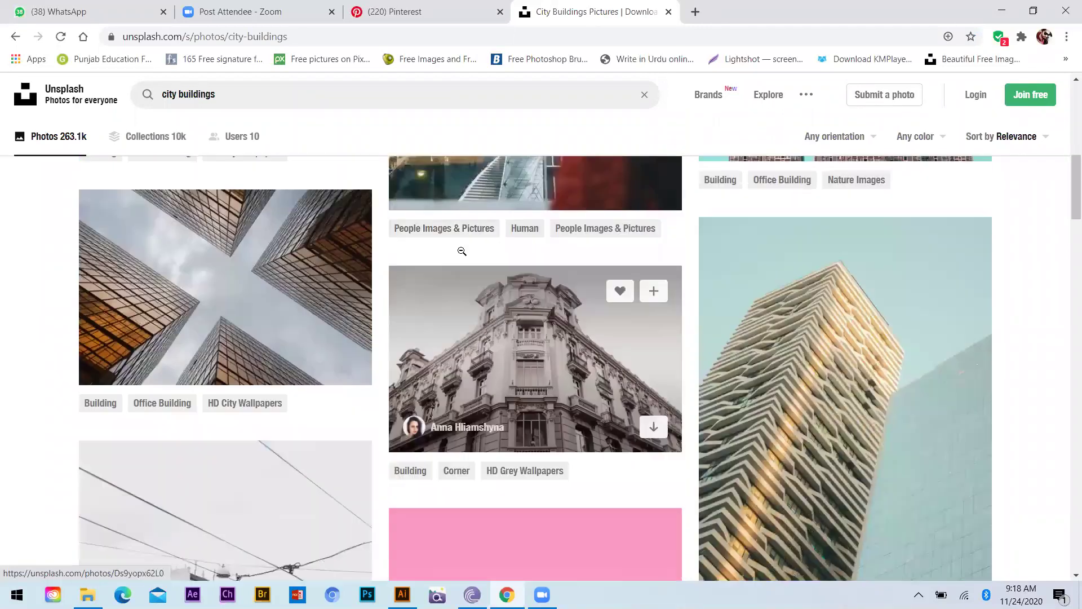
{"action": "left_click", "coordinate": [649, 375]}
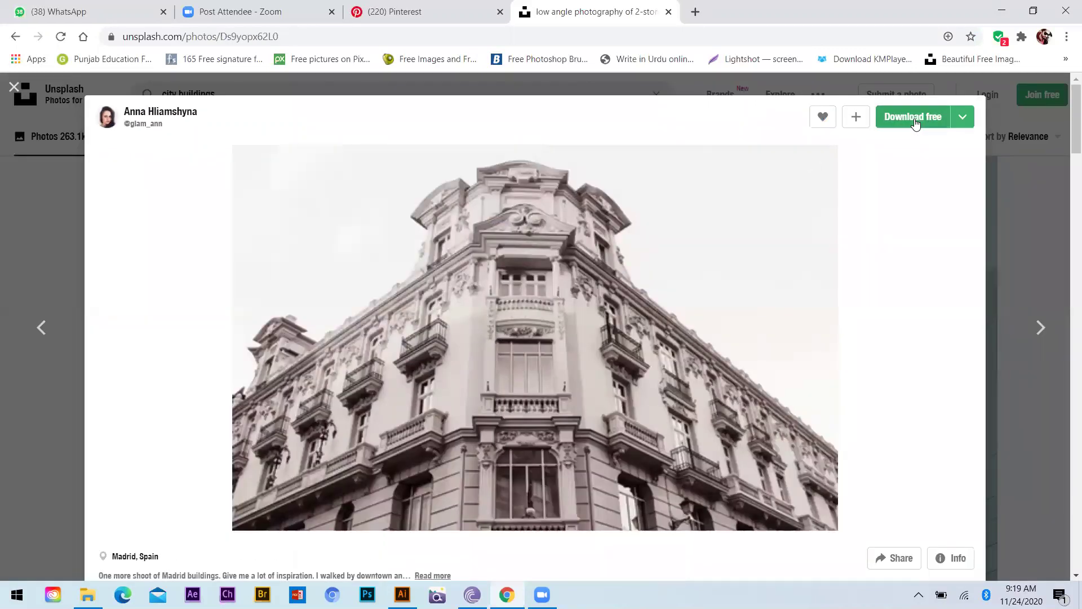
{"action": "left_click", "coordinate": [963, 117]}
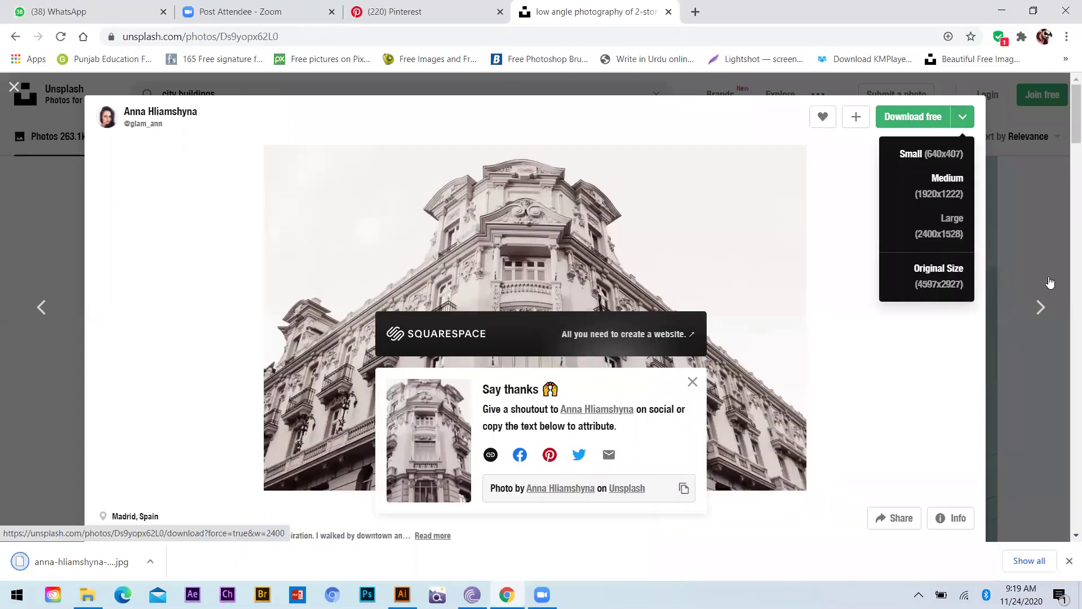
{"action": "left_click", "coordinate": [1041, 306]}
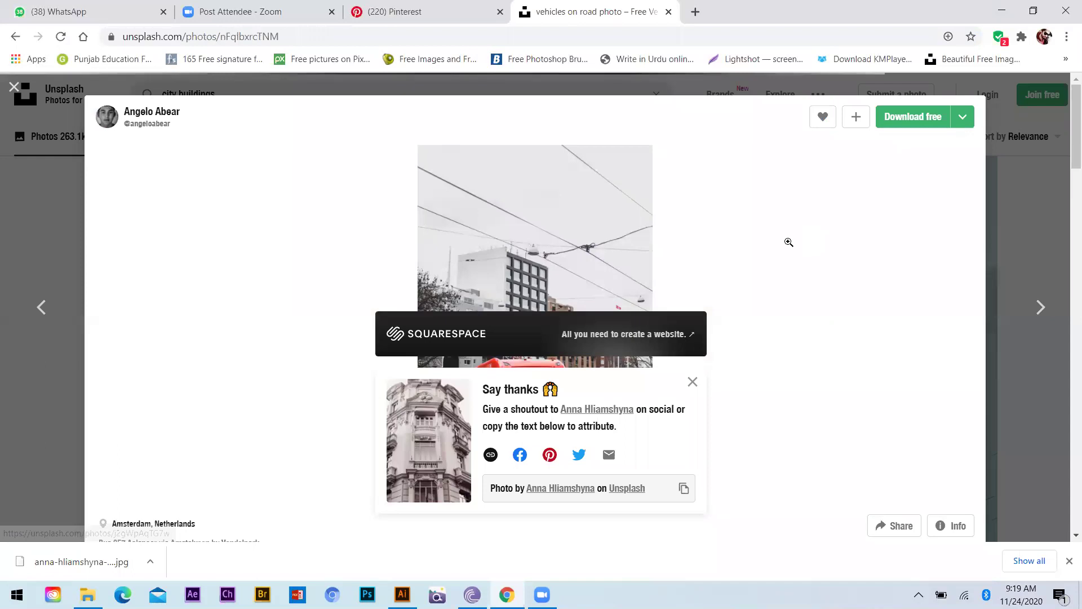
{"action": "key", "text": "Escape"}
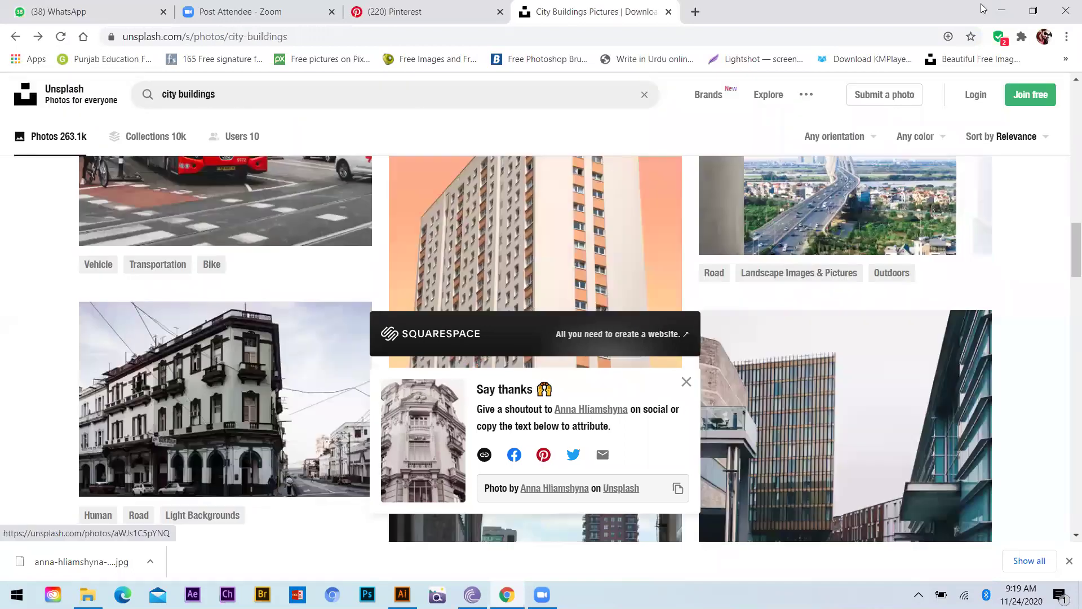
Step: Switch to the Downloads folder and place the ornate corner building photo into the Illustrator flyer document
{"action": "left_click", "coordinate": [204, 94]}
{"action": "left_click", "coordinate": [1001, 10]}
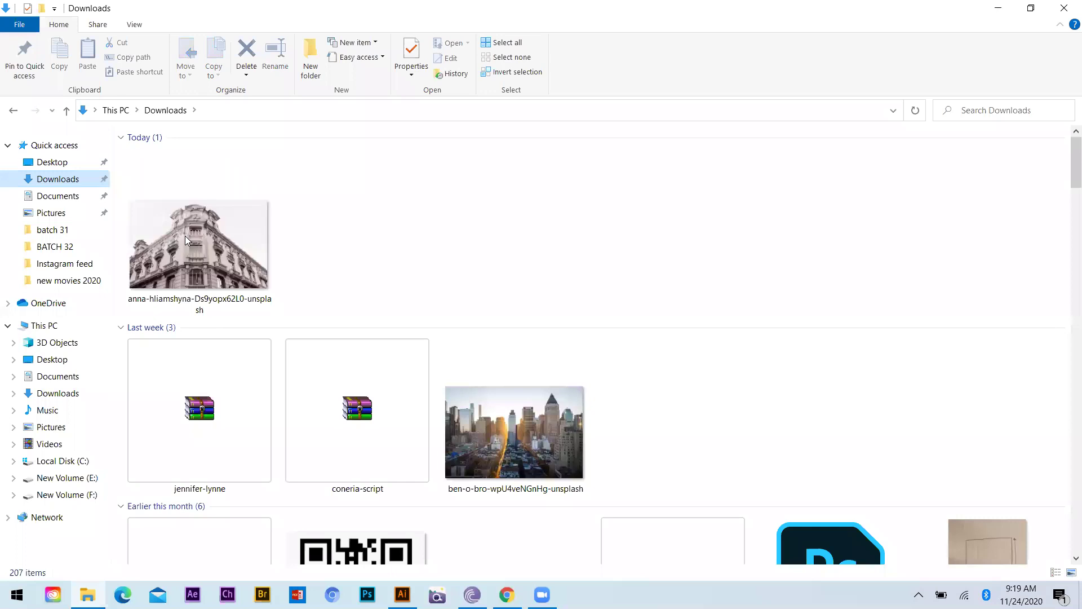
{"action": "left_click_drag", "start_coordinate": [185, 237], "coordinate": [421, 337]}
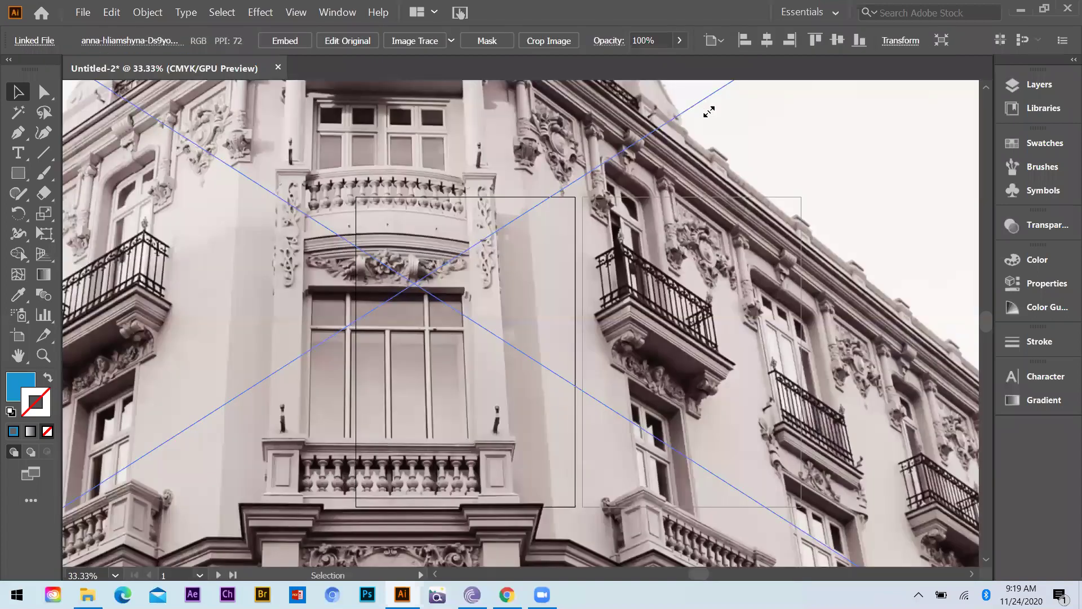
Step: Scale the placed building photo down proportionally from its centre to roughly the width of one artboard
{"action": "key", "text": "ctrl+minus"}
{"action": "key", "text": "ctrl+minus"}
{"action": "key", "text": "ctrl+minus"}
{"action": "key", "text": "shift+alt"}
{"action": "left_click_drag", "start_coordinate": [706, 113], "coordinate": [449, 281]}
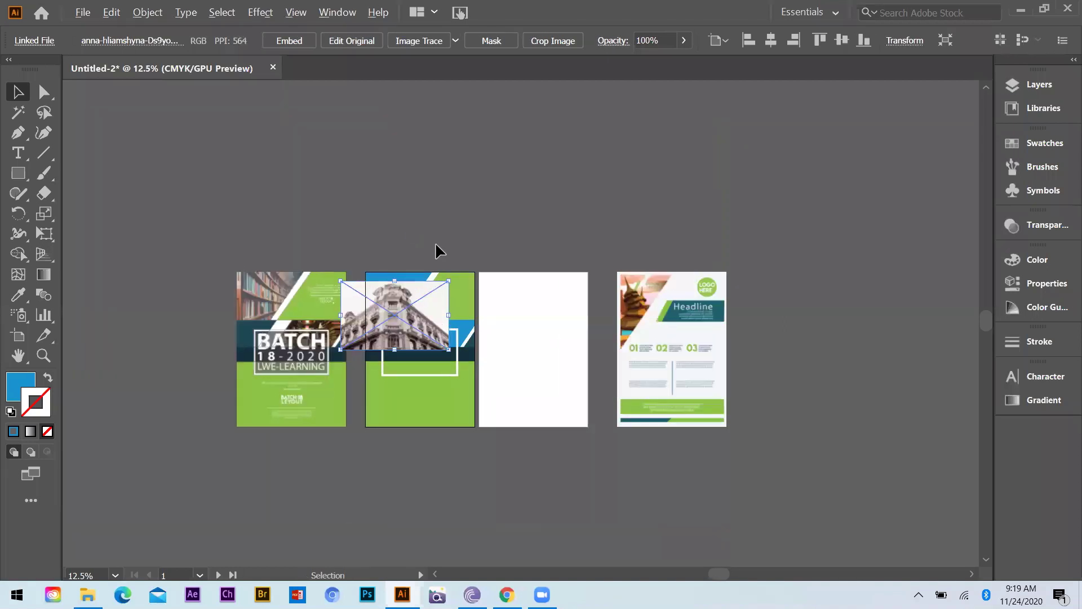
Step: Reduce the building photo a little more and position it over the upper part of the flyer's front page
{"action": "key", "text": "ctrl+plus"}
{"action": "left_click_drag", "start_coordinate": [623, 176], "coordinate": [607, 186]}
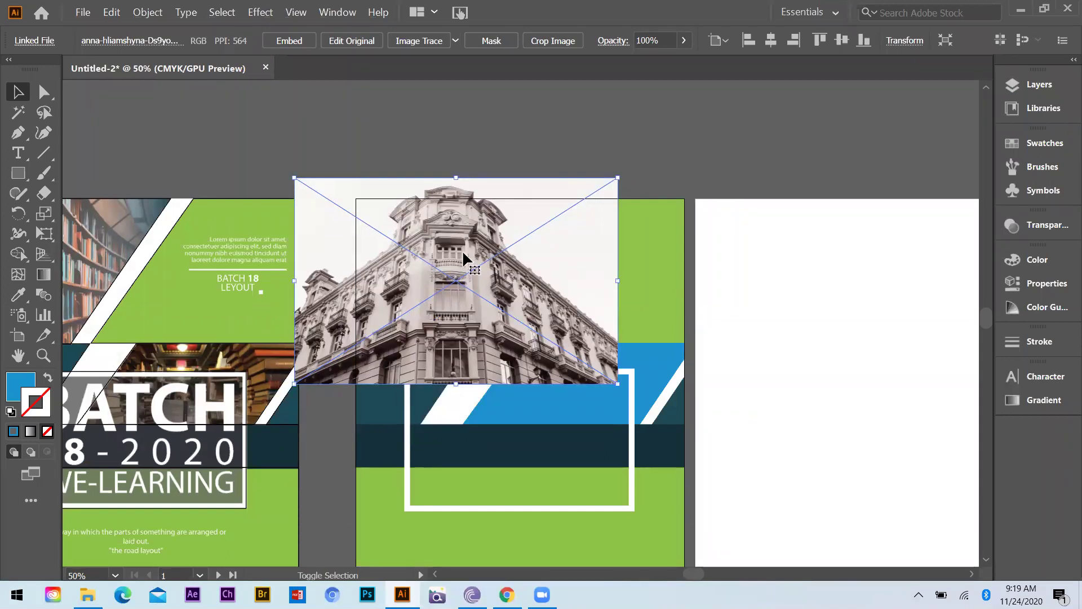
{"action": "key", "text": "ctrl+z"}
{"action": "key", "text": "ctrl+plus"}
{"action": "left_click_drag", "start_coordinate": [440, 240], "coordinate": [537, 253]}
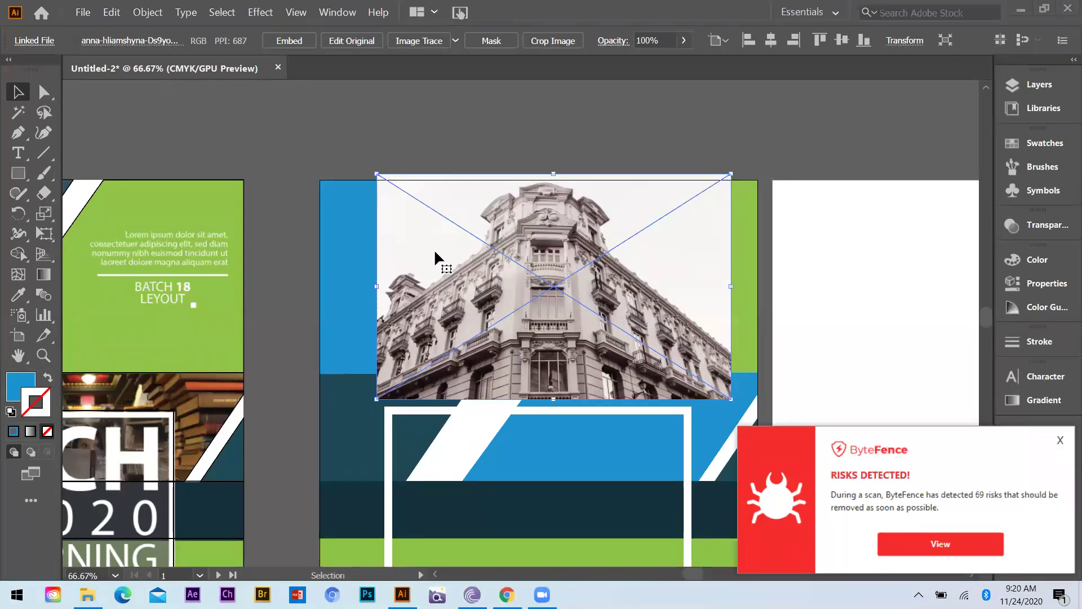
Step: Add the text "[ ]" above the front page artboard and set its font size to 72 pt
{"action": "left_click", "coordinate": [30, 152]}
{"action": "left_click", "coordinate": [382, 116]}
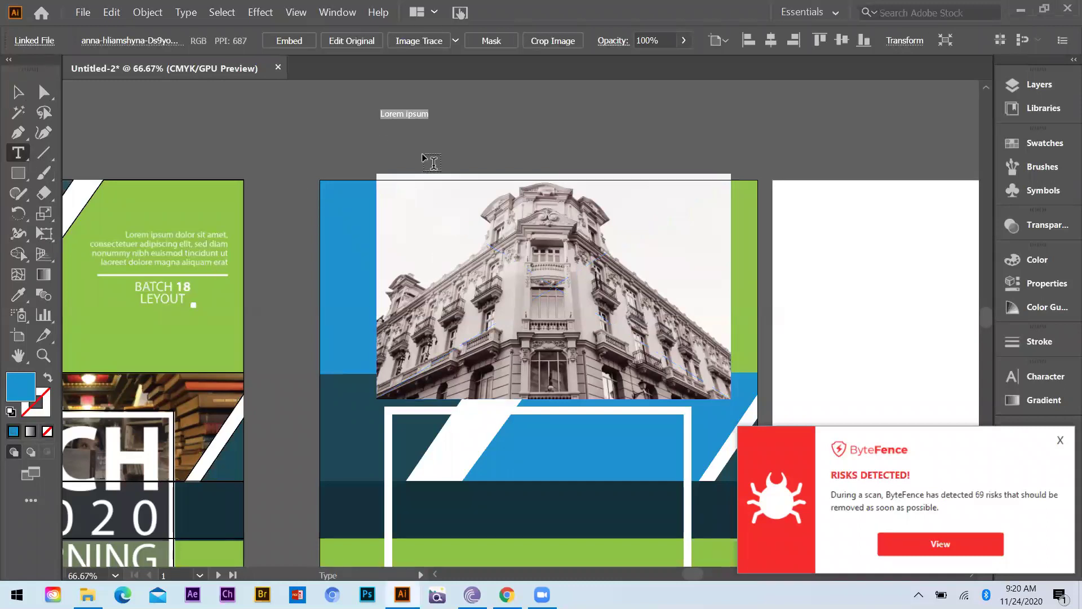
{"action": "key", "text": "BackSpace"}
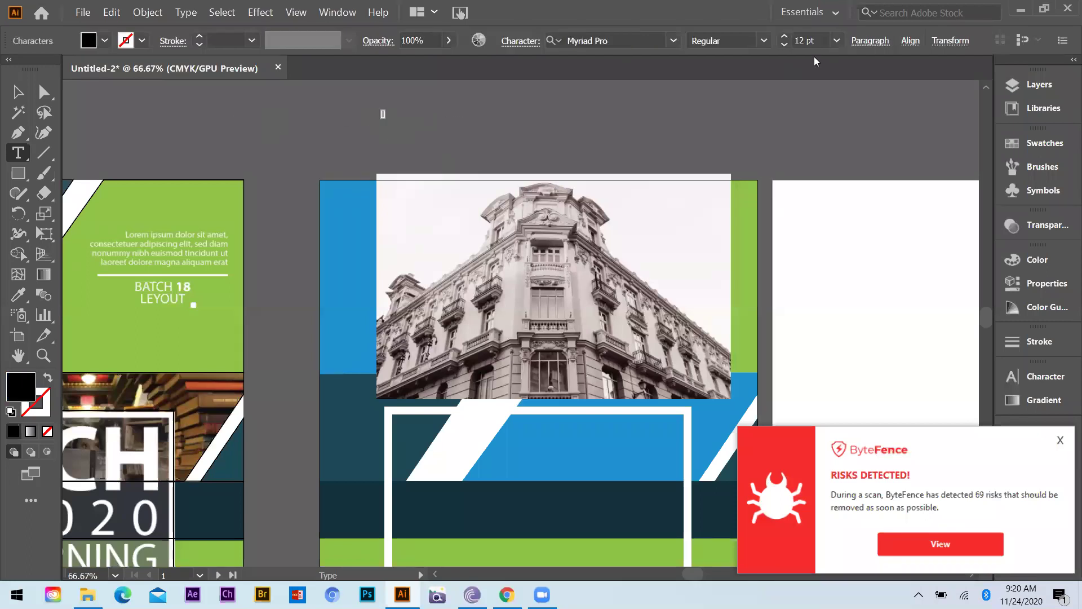
{"action": "left_click", "coordinate": [837, 41]}
{"action": "left_click", "coordinate": [860, 276]}
{"action": "left_click", "coordinate": [837, 41]}
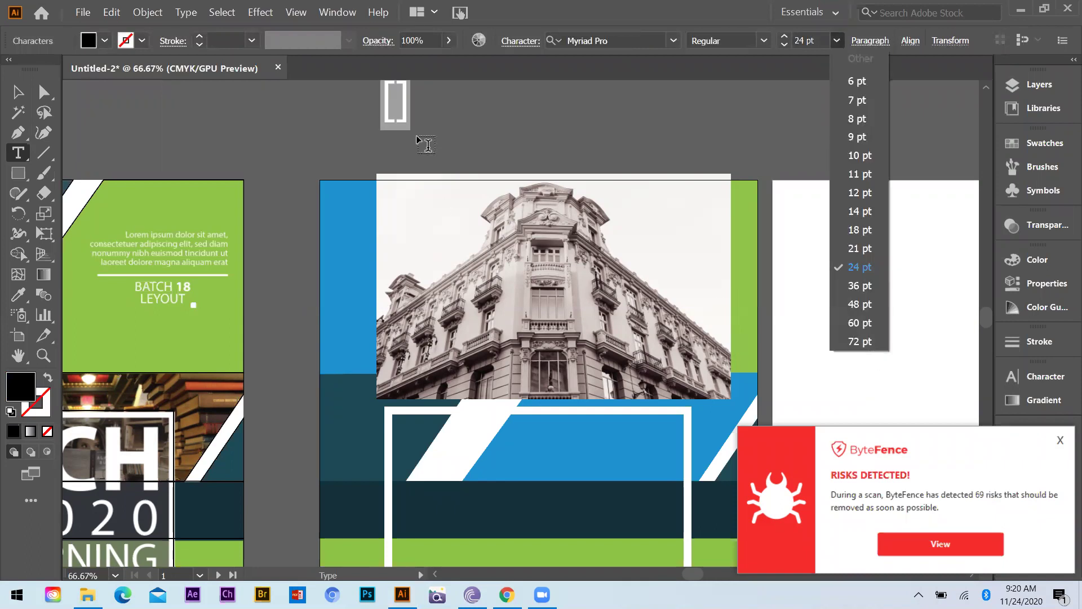
{"action": "left_click", "coordinate": [862, 340]}
{"action": "scroll", "coordinate": [406, 163], "scroll_direction": "up", "scroll_amount": 1}
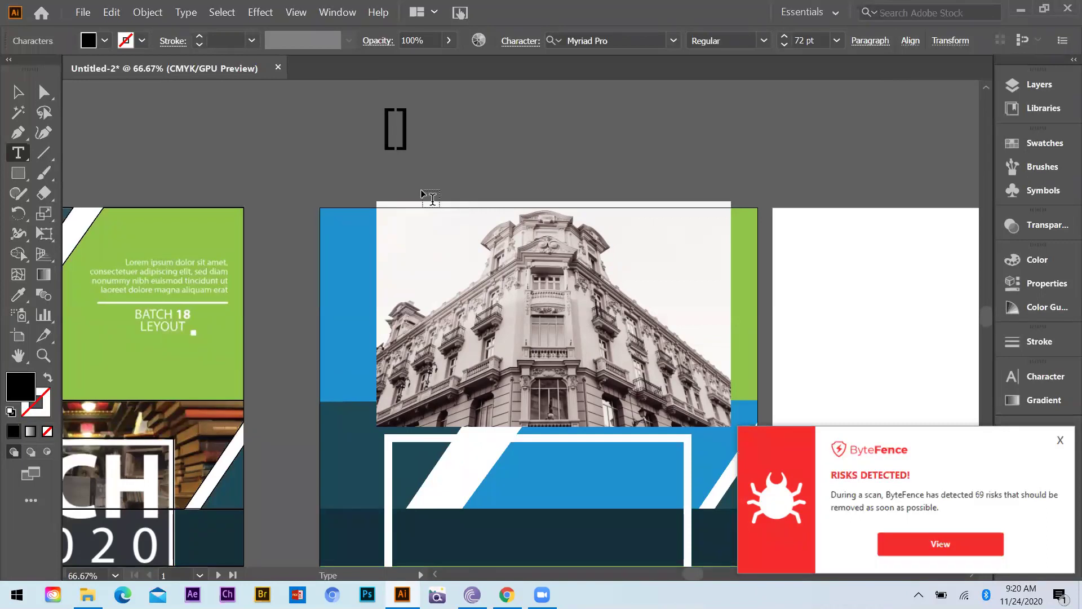
{"action": "left_click", "coordinate": [25, 94]}
{"action": "left_click", "coordinate": [410, 159]}
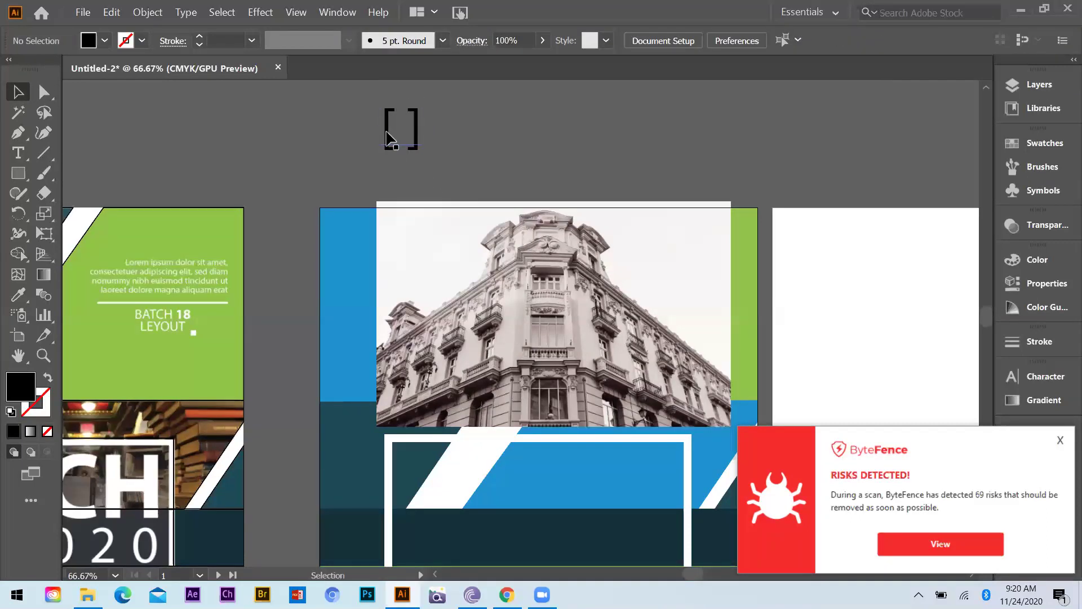
Step: Send the building photo backward in the stacking order until it lies behind the blue and green shapes
{"action": "left_click", "coordinate": [617, 308]}
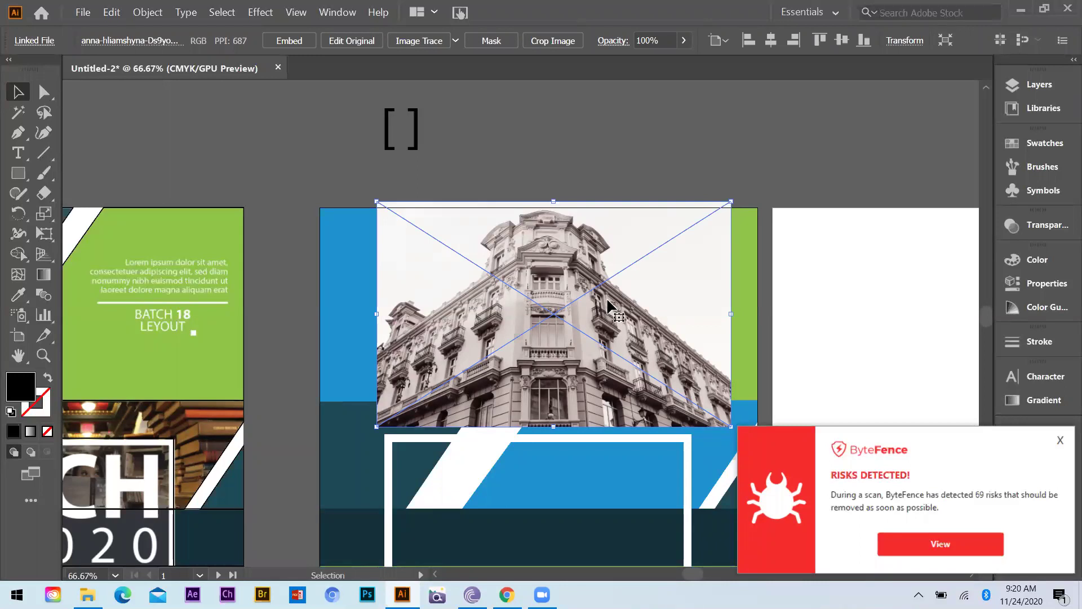
{"action": "key", "text": "ctrl"}
{"action": "key", "text": "ctrl+bracketleft"}
{"action": "key", "text": "ctrl+bracketleft"}
{"action": "key", "text": "ctrl+bracketleft"}
{"action": "key", "text": "ctrl+bracketleft"}
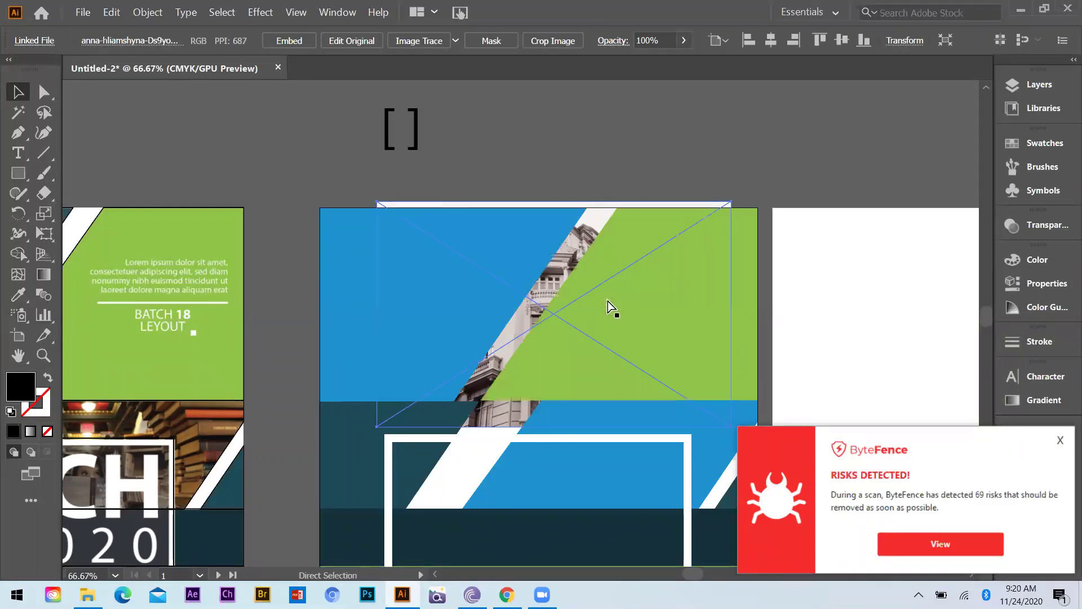
Step: Move the building photo behind the upper blue photo area and make a clipping mask from that shape and the photo
{"action": "left_click_drag", "start_coordinate": [510, 245], "coordinate": [348, 218]}
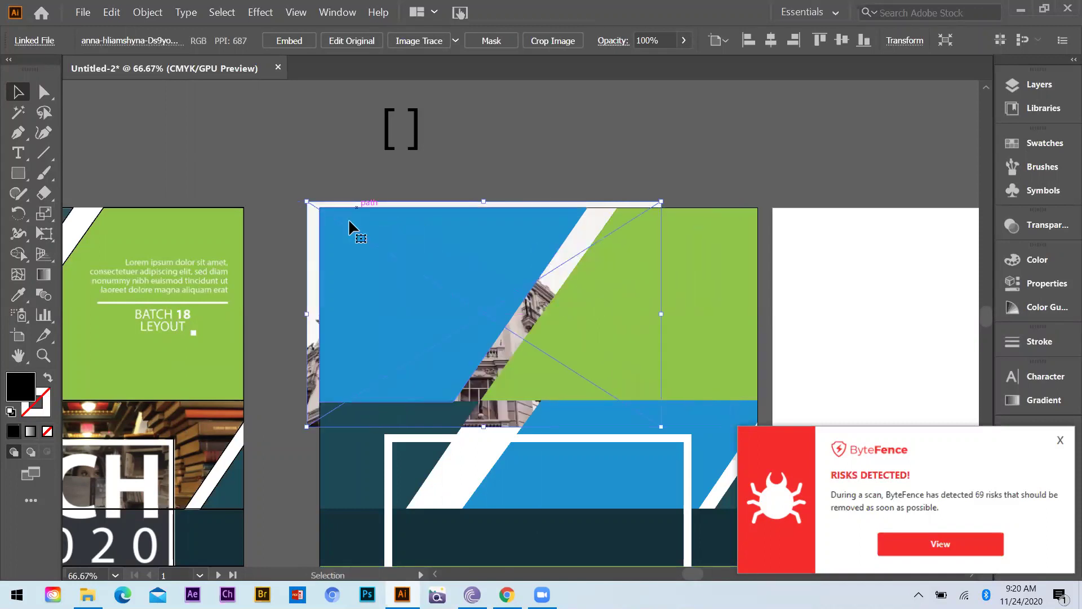
{"action": "left_click", "coordinate": [341, 256], "text": "shift"}
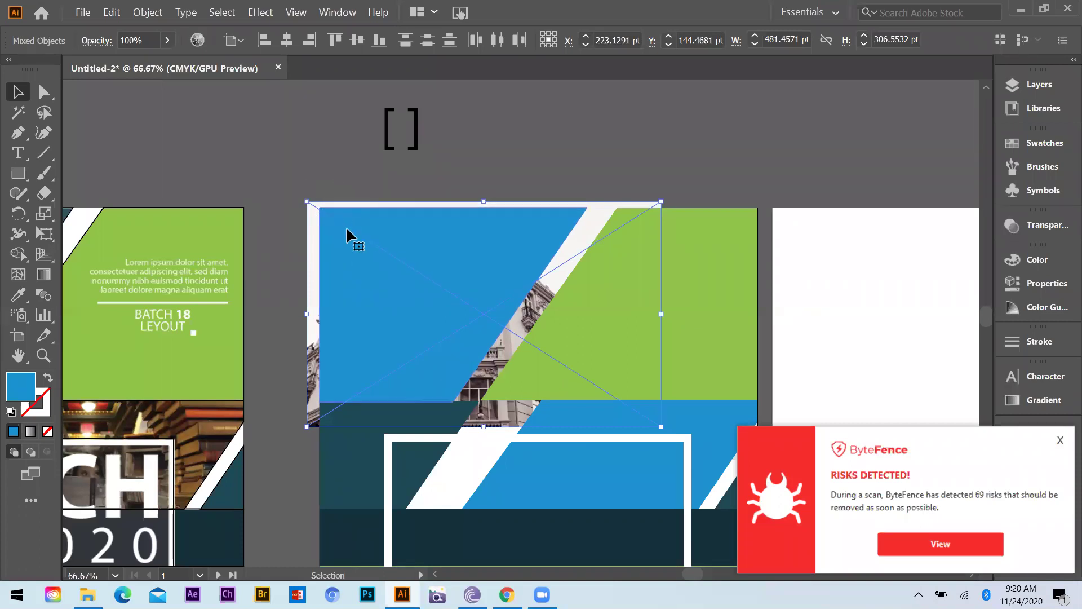
{"action": "left_click", "coordinate": [149, 13]}
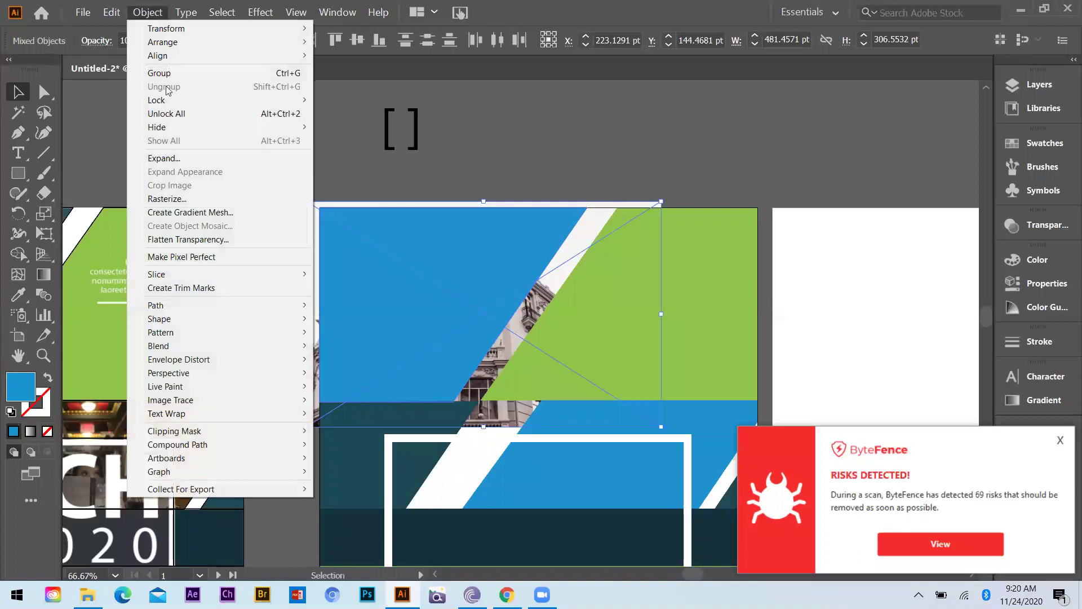
{"action": "mouse_move", "coordinate": [183, 436]}
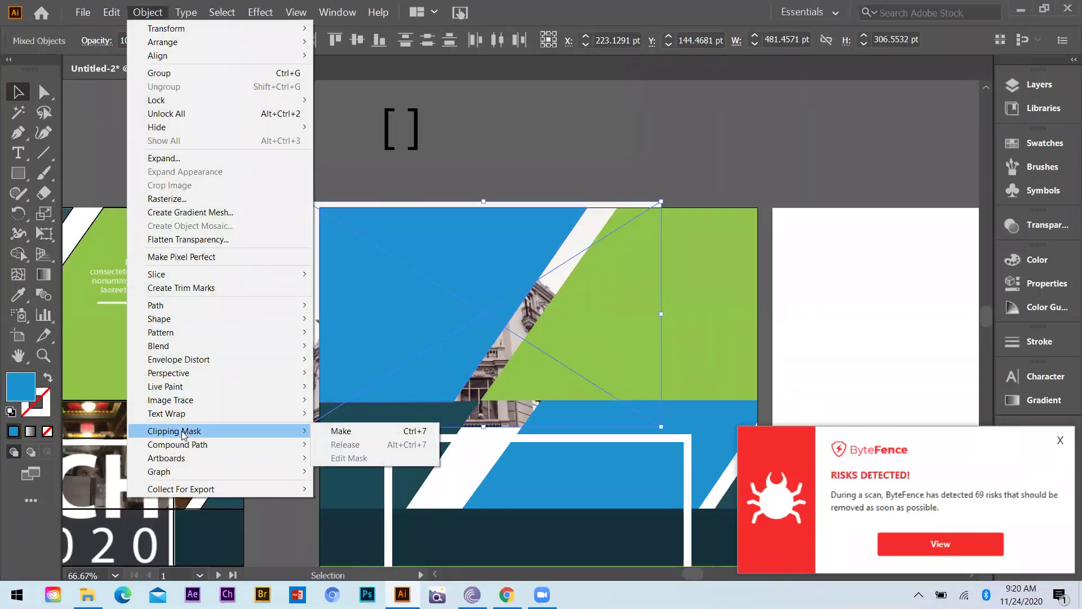
{"action": "left_click", "coordinate": [340, 431]}
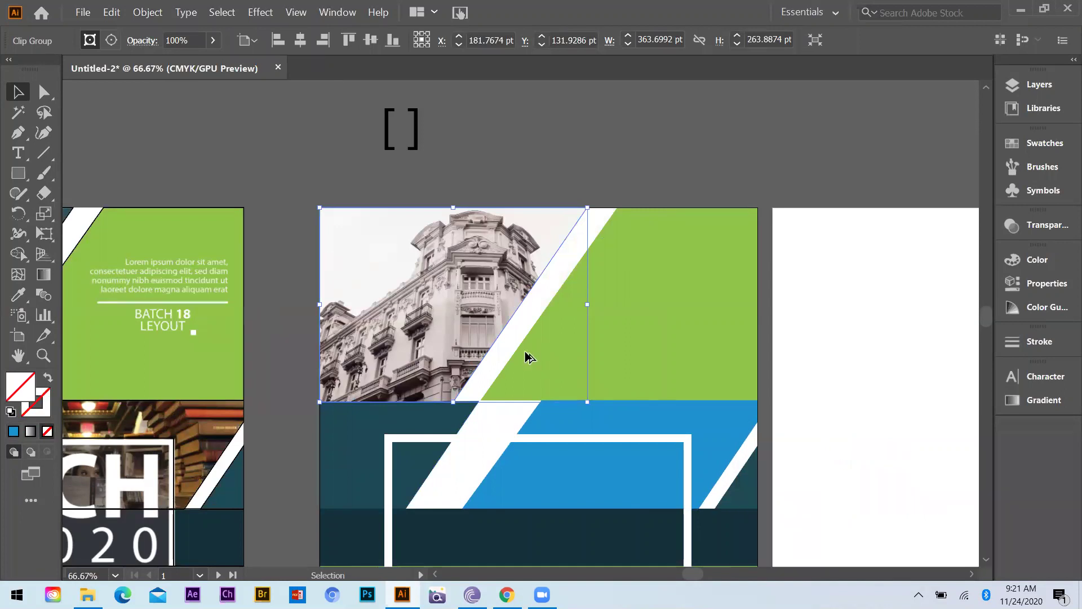
Step: Try to reposition the building photo by moving the whole clip group
{"action": "key", "text": "ctrl+equal"}
{"action": "key", "text": "ctrl+equal"}
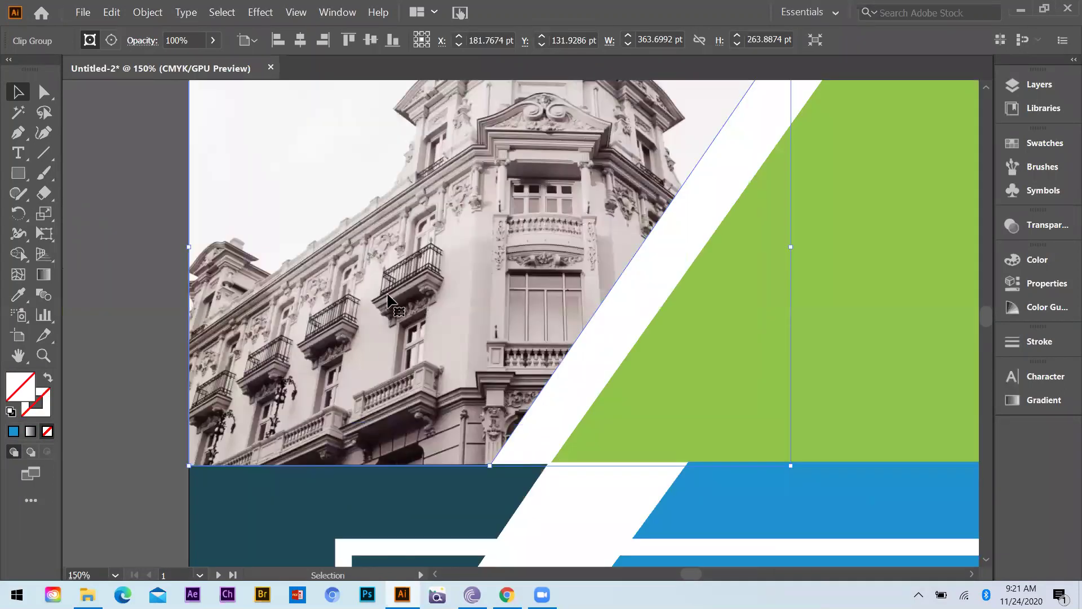
{"action": "key", "text": "ctrl+minus"}
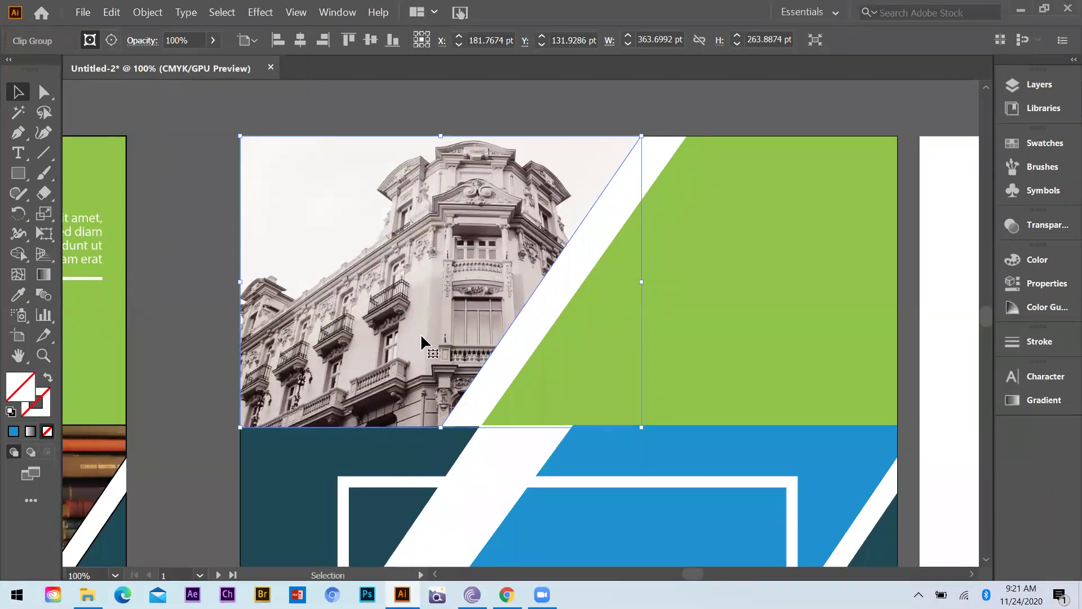
{"action": "left_click_drag", "start_coordinate": [350, 268], "coordinate": [345, 389]}
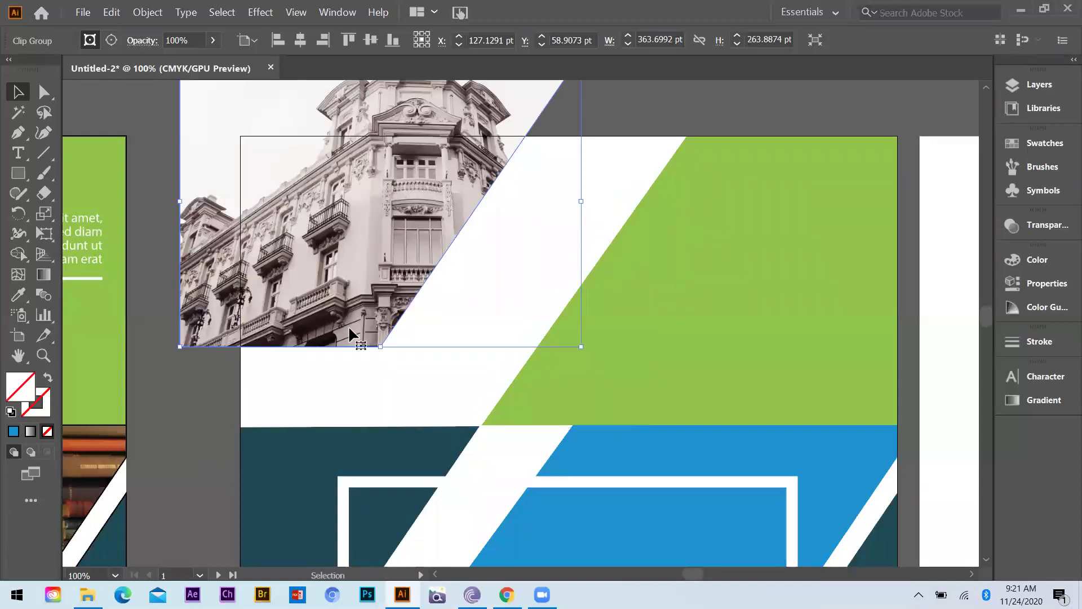
{"action": "key", "text": "a"}
{"action": "key", "text": "v"}
{"action": "key", "text": "ctrl+z"}
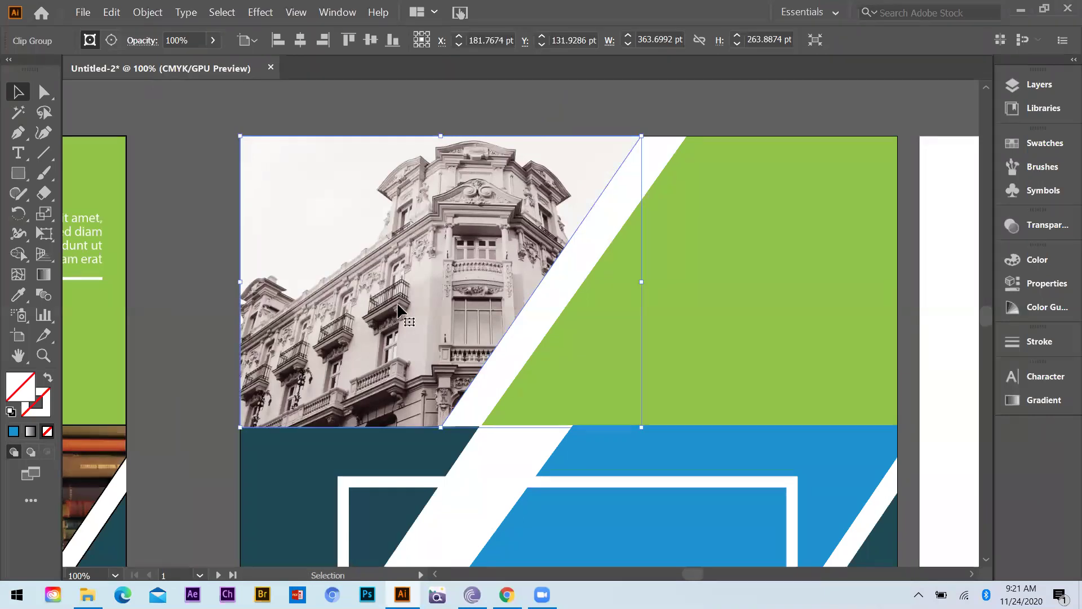
Step: Isolate the clip group, shift the building photo inside its mask to show the corner tower, enlarge it slightly, and leave isolation
{"action": "double_click", "coordinate": [376, 279]}
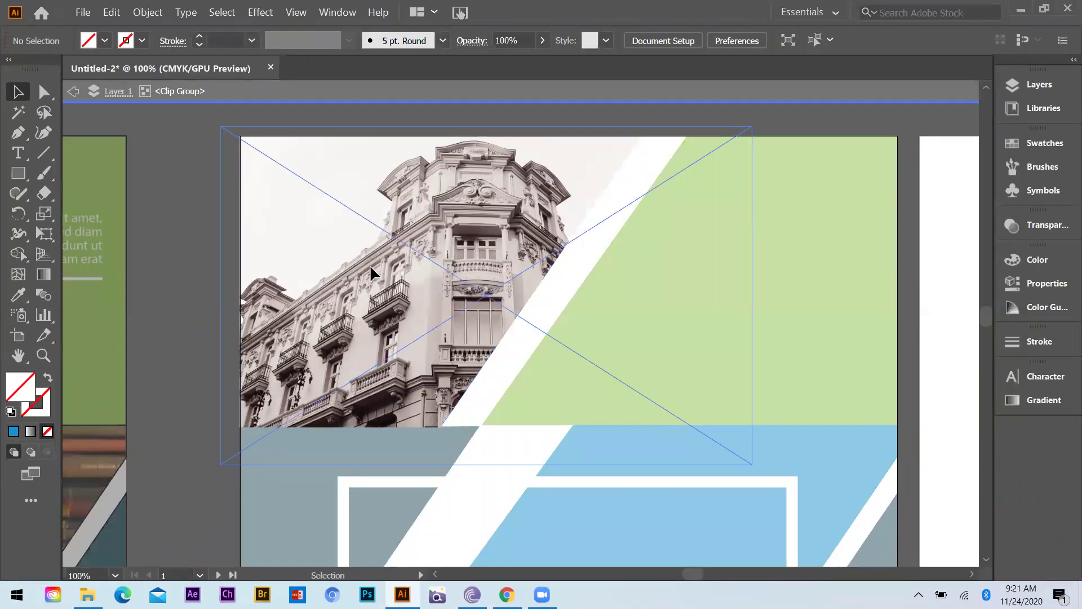
{"action": "left_click_drag", "start_coordinate": [450, 249], "coordinate": [368, 266]}
{"action": "left_click_drag", "start_coordinate": [460, 266], "coordinate": [454, 258]}
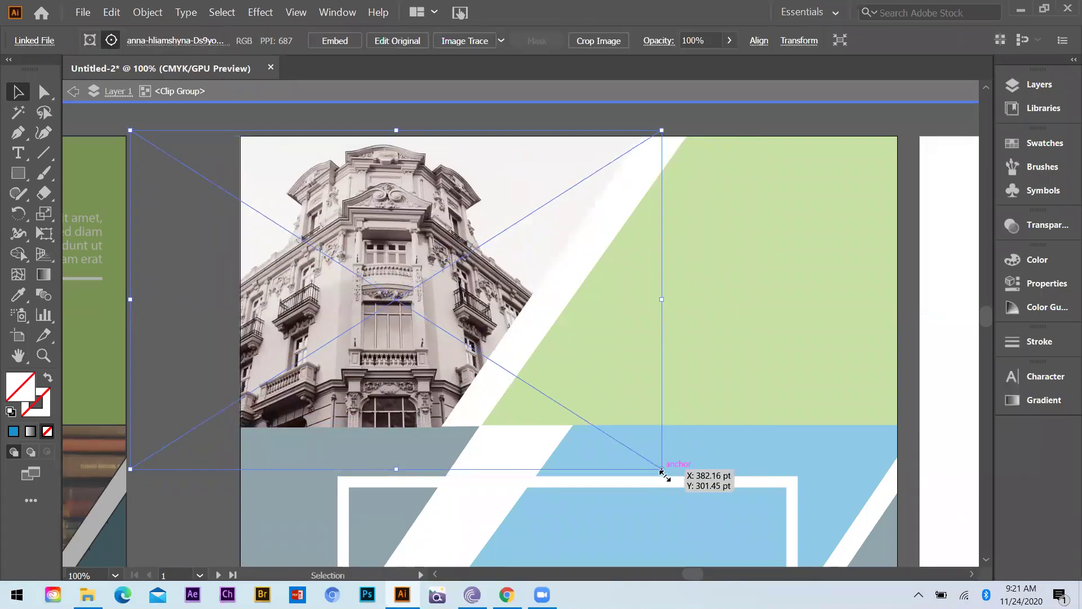
{"action": "left_click_drag", "start_coordinate": [670, 483], "coordinate": [680, 489]}
{"action": "left_click_drag", "start_coordinate": [374, 242], "coordinate": [414, 243]}
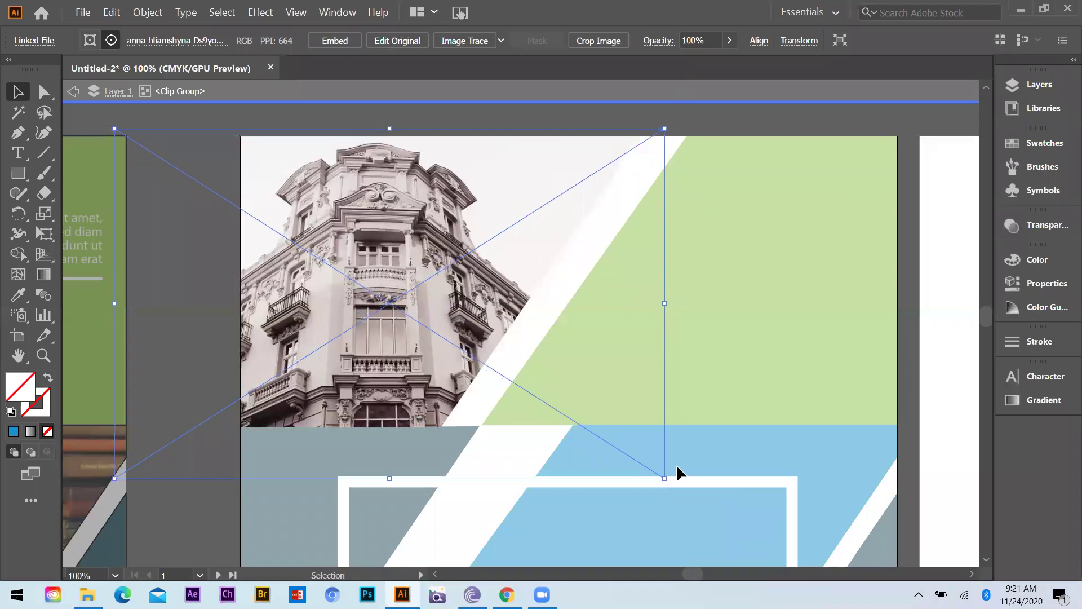
{"action": "double_click", "coordinate": [747, 173]}
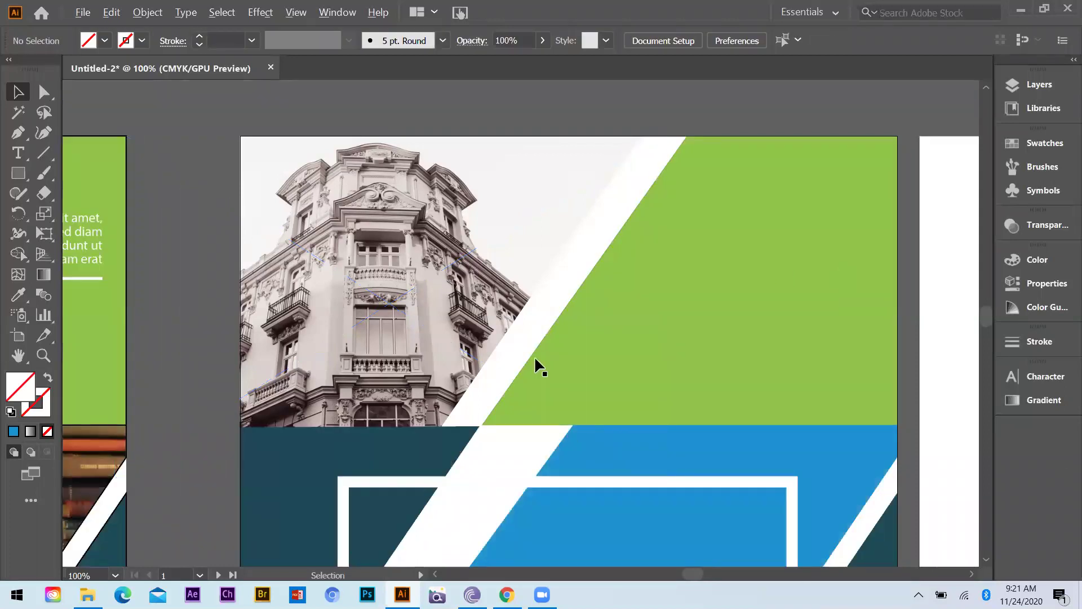
Step: Find the bookshelf photo with hanging light bulbs in the Downloads folder and place it into the Illustrator document
{"action": "scroll", "coordinate": [535, 364], "scroll_direction": "down", "scroll_amount": 2}
{"action": "scroll", "coordinate": [840, 423], "scroll_direction": "down", "scroll_amount": 3}
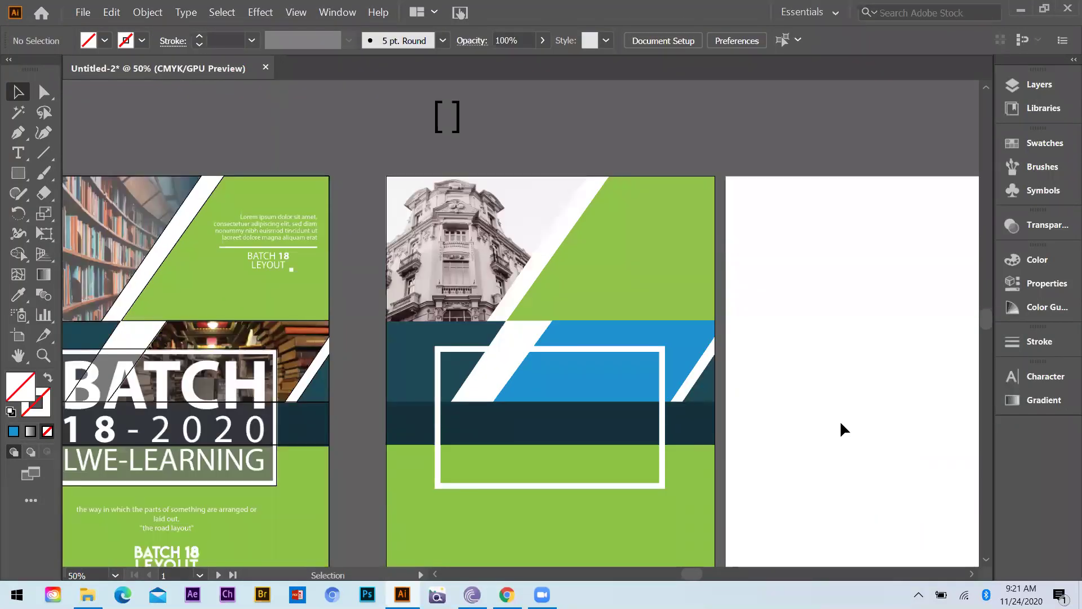
{"action": "left_click", "coordinate": [602, 341]}
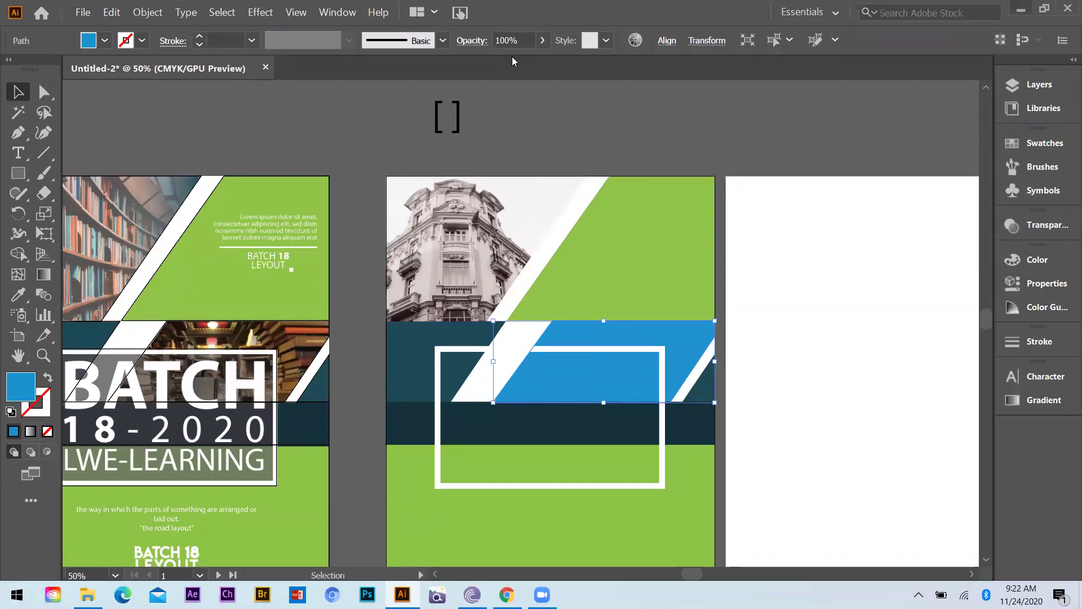
{"action": "key", "text": "alt+Tab"}
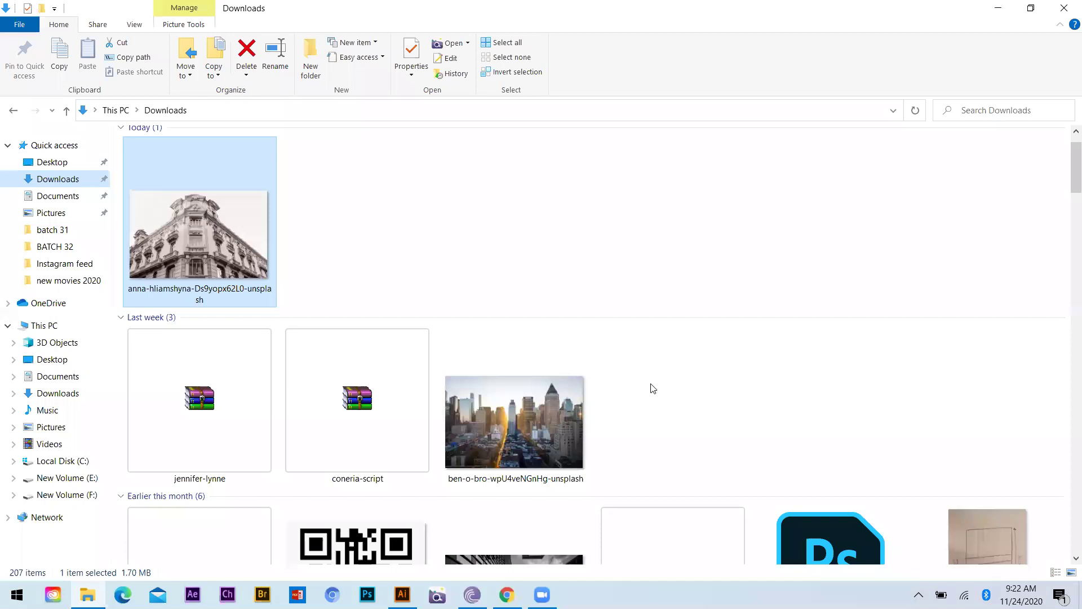
{"action": "scroll", "coordinate": [650, 384], "scroll_direction": "down", "scroll_amount": 5}
{"action": "scroll", "coordinate": [358, 322], "scroll_direction": "down", "scroll_amount": 4}
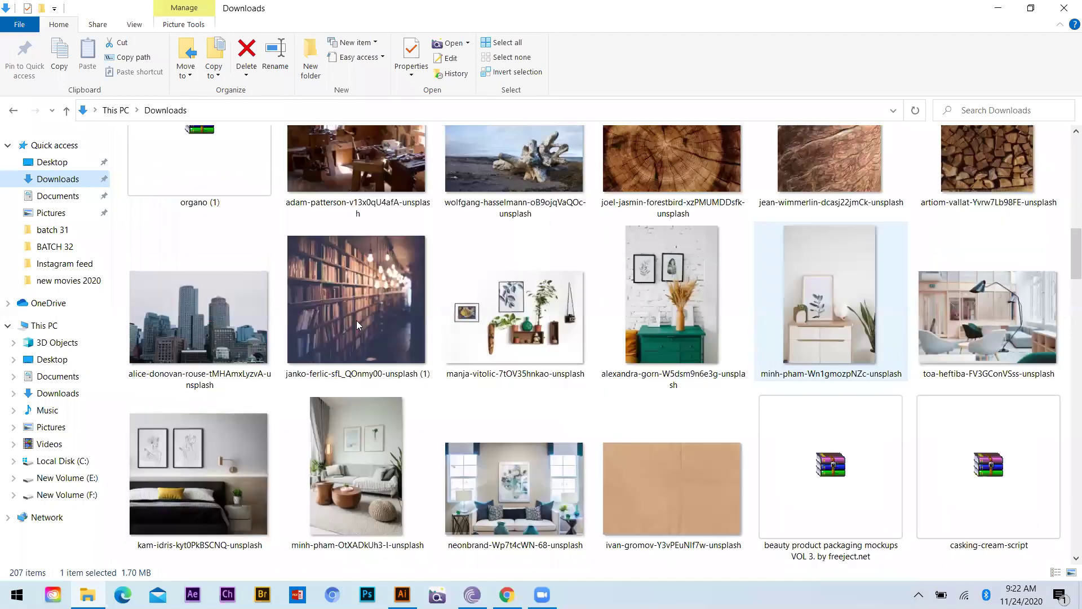
{"action": "left_click_drag", "start_coordinate": [330, 276], "coordinate": [384, 496]}
{"action": "scroll", "coordinate": [739, 376], "scroll_direction": "down", "scroll_amount": 4}
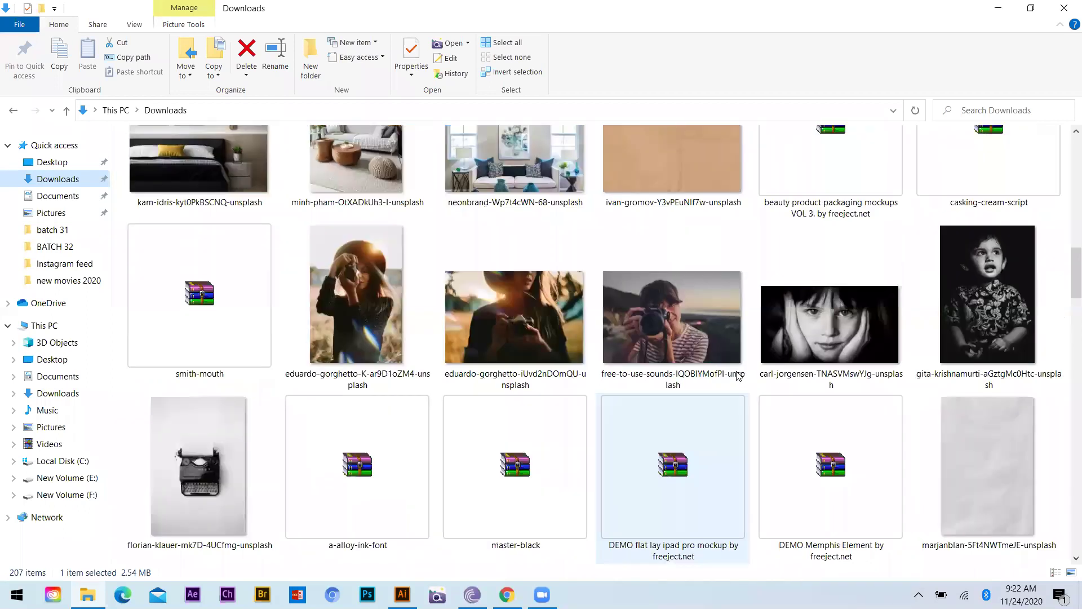
{"action": "left_click_drag", "start_coordinate": [378, 237], "coordinate": [420, 586]}
{"action": "scroll", "coordinate": [276, 499], "scroll_direction": "up", "scroll_amount": 4}
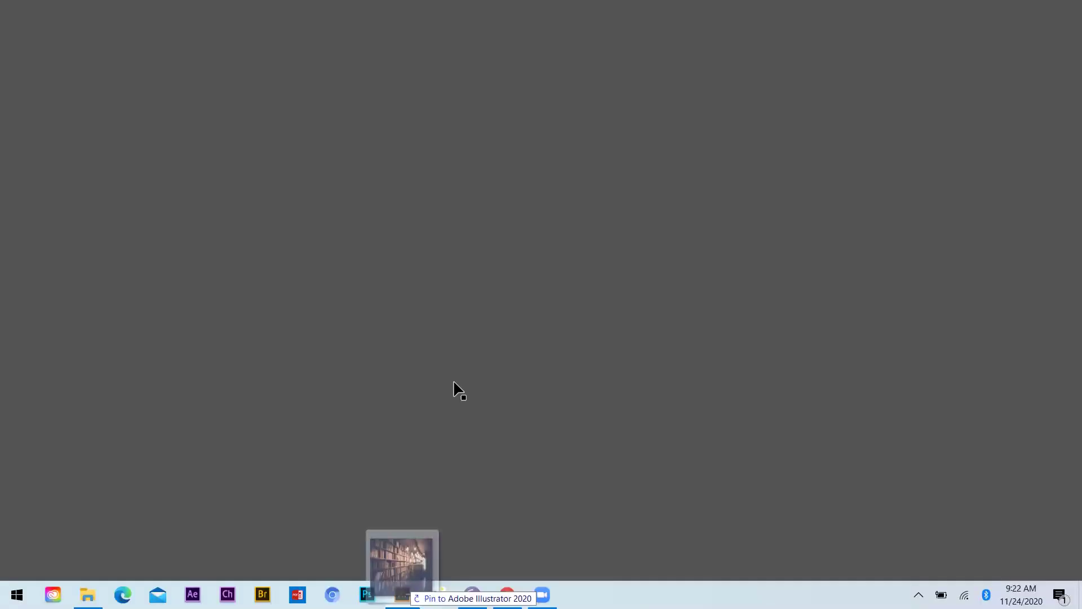
{"action": "mouse_move", "coordinate": [458, 389]}
{"action": "left_mouse_down"}
{"action": "mouse_move", "coordinate": [112, 366]}
{"action": "mouse_move", "coordinate": [193, 372]}
{"action": "left_mouse_up"}
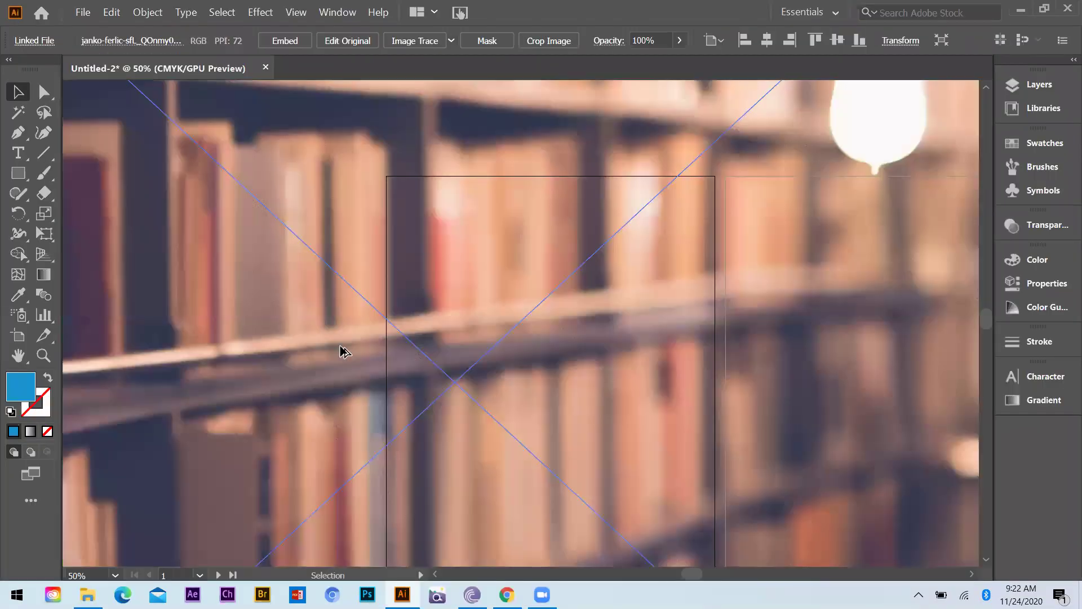
Step: Scale the bookshelf photo down proportionally from its centre to about 703 by 650 pt
{"action": "key", "text": "ctrl+minus"}
{"action": "key", "text": "ctrl+minus"}
{"action": "key", "text": "ctrl+minus"}
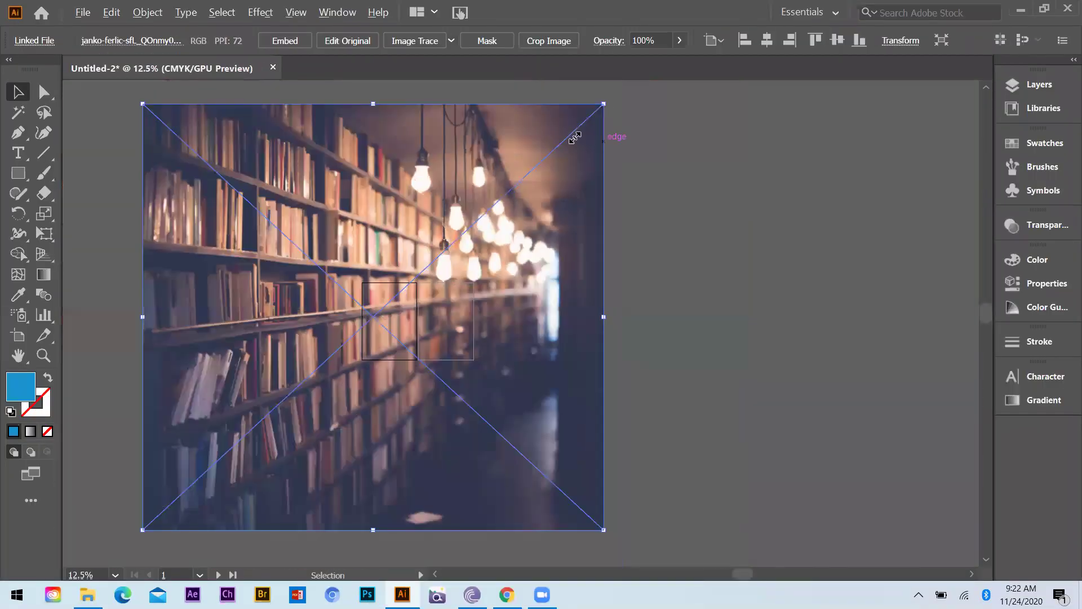
{"action": "left_click_drag", "start_coordinate": [602, 105], "coordinate": [424, 285]}
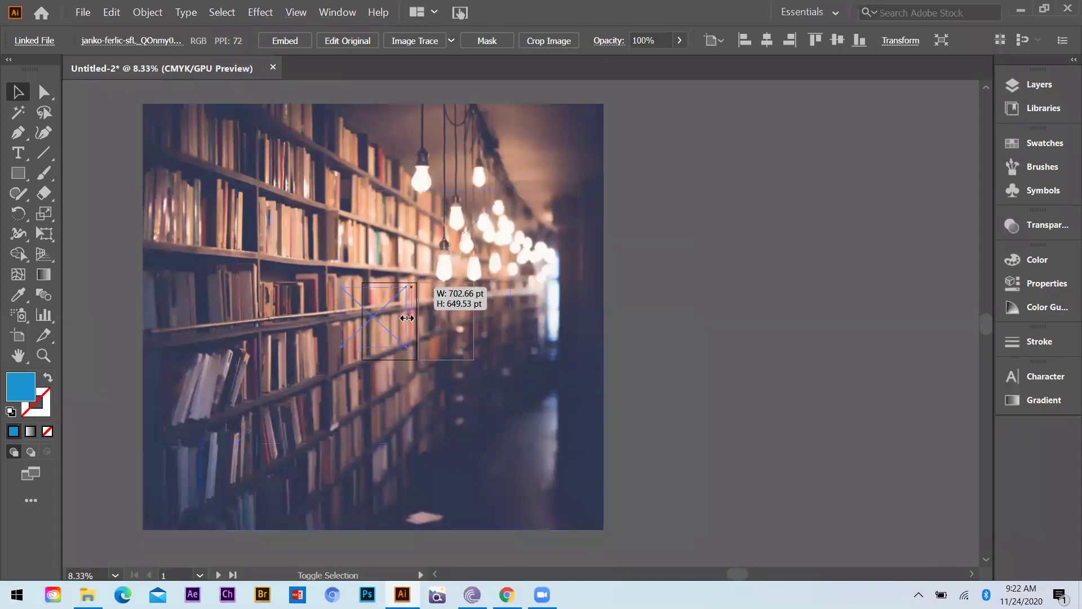
{"action": "key", "text": "ctrl+minus"}
{"action": "key", "text": "ctrl+plus"}
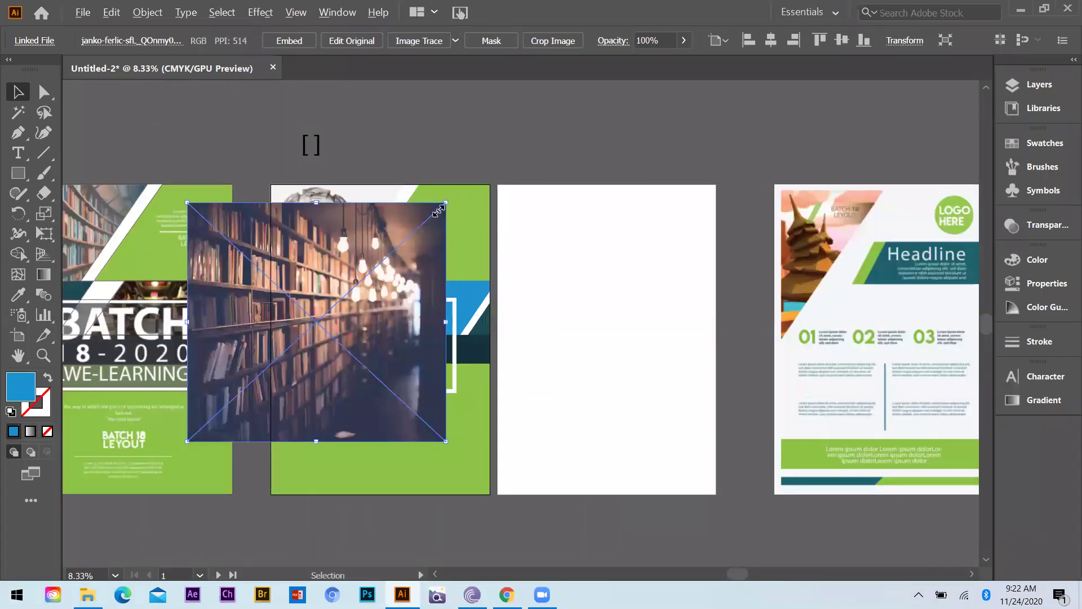
Step: Scale the bookshelf photo down proportionally to about 424 by 392 pt so it covers the blue parallelogram
{"action": "key", "text": "ctrl+plus"}
{"action": "left_click_drag", "start_coordinate": [446, 201], "coordinate": [466, 274]}
{"action": "key", "text": "ctrl+plus"}
{"action": "key", "text": "ctrl+plus"}
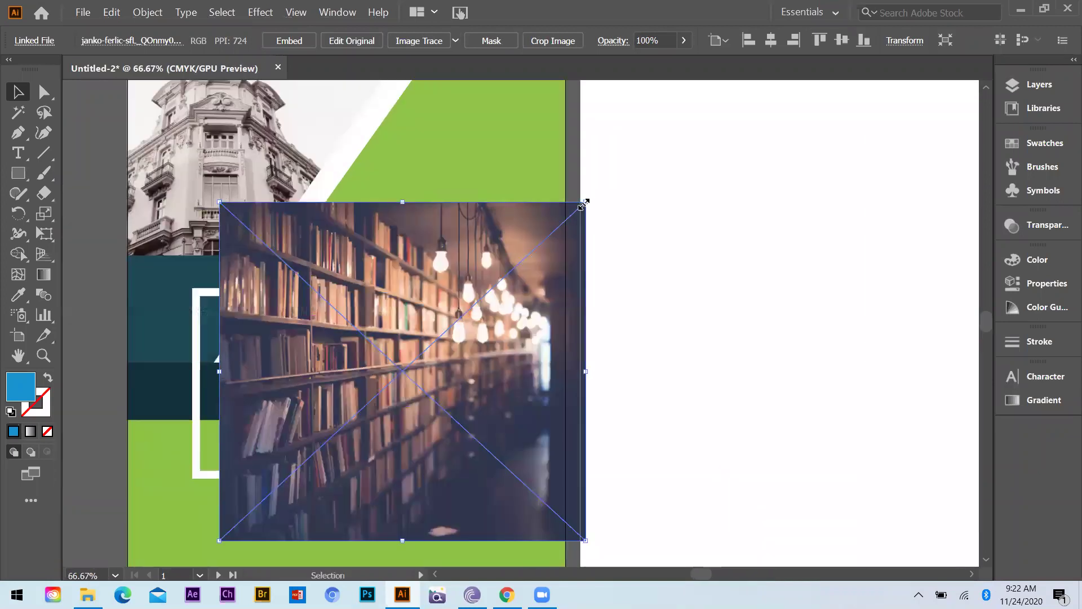
{"action": "left_click_drag", "start_coordinate": [585, 202], "coordinate": [562, 197]}
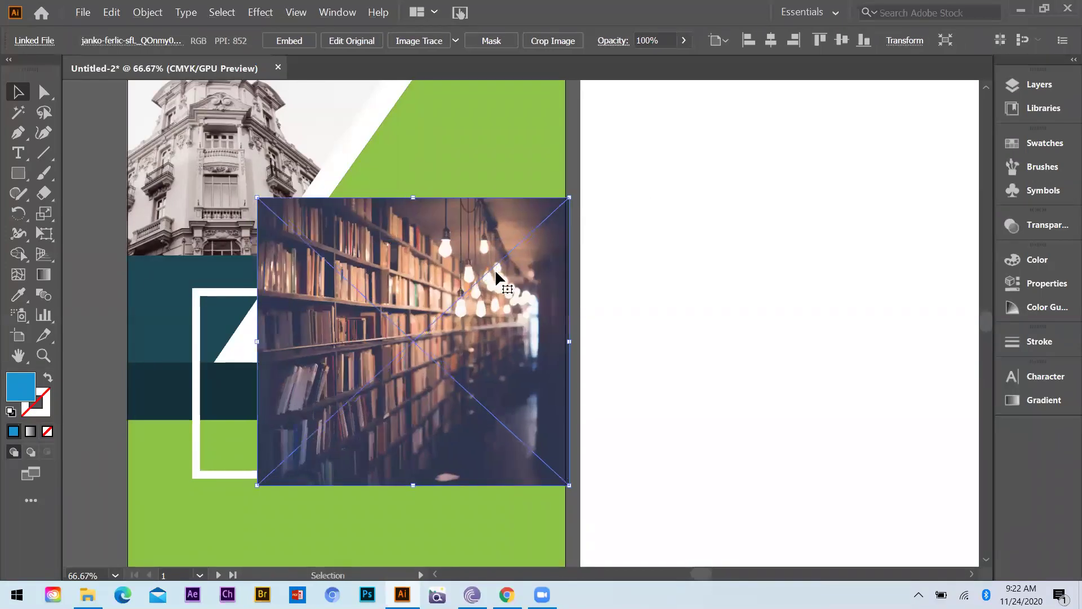
Step: Send the bookshelf photo behind the blue parallelogram and make a clipping mask from the two
{"action": "key", "text": "ctrl"}
{"action": "key", "text": "ctrl+shift+bracketleft"}
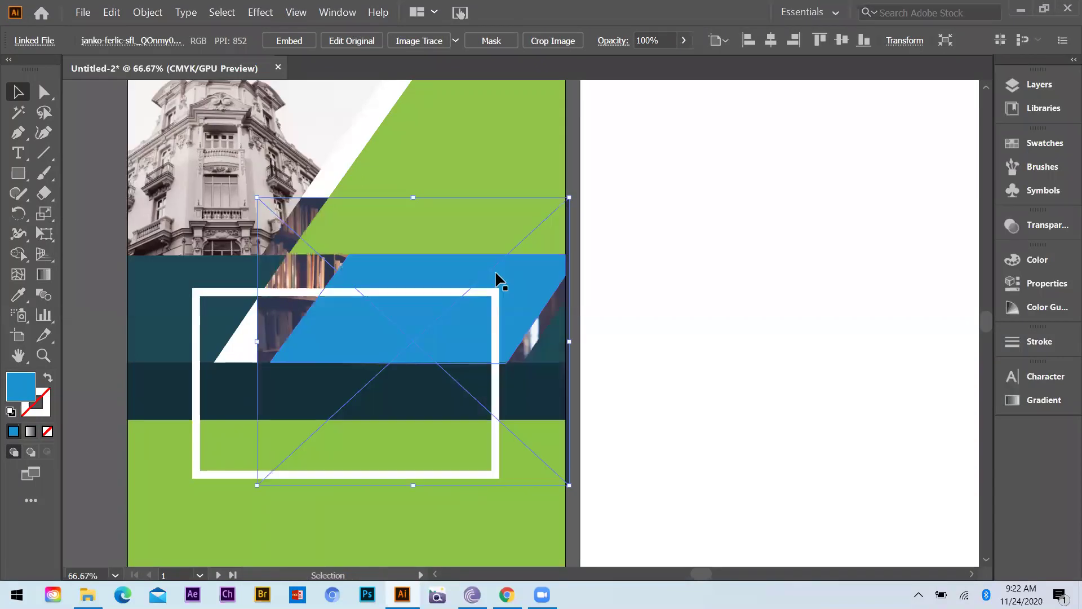
{"action": "key", "text": "shift"}
{"action": "left_click", "coordinate": [367, 270], "text": "shift"}
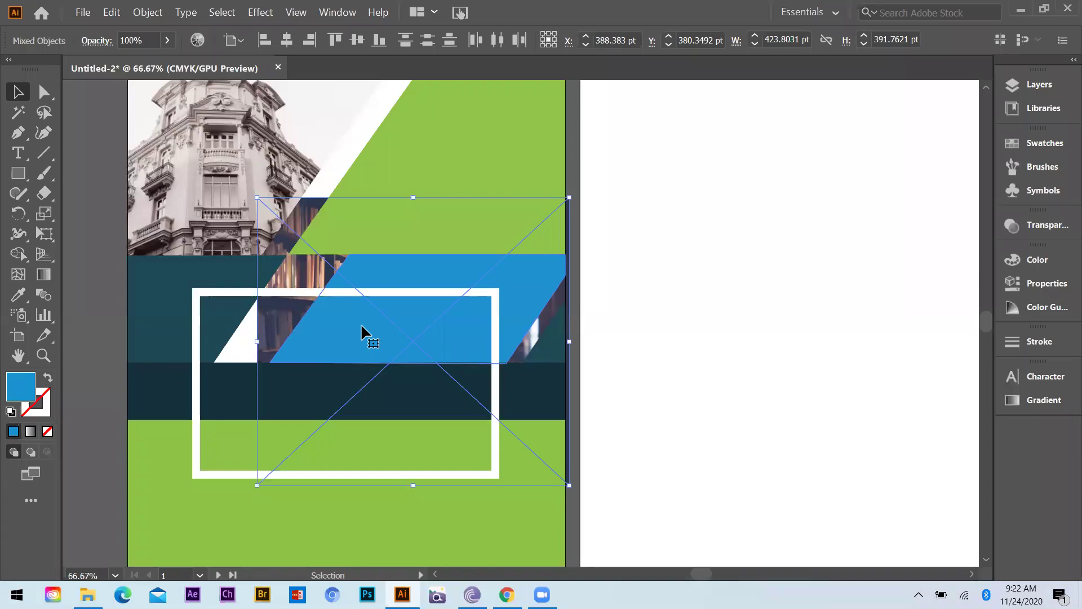
{"action": "key", "text": "ctrl"}
{"action": "key", "text": "ctrl+7"}
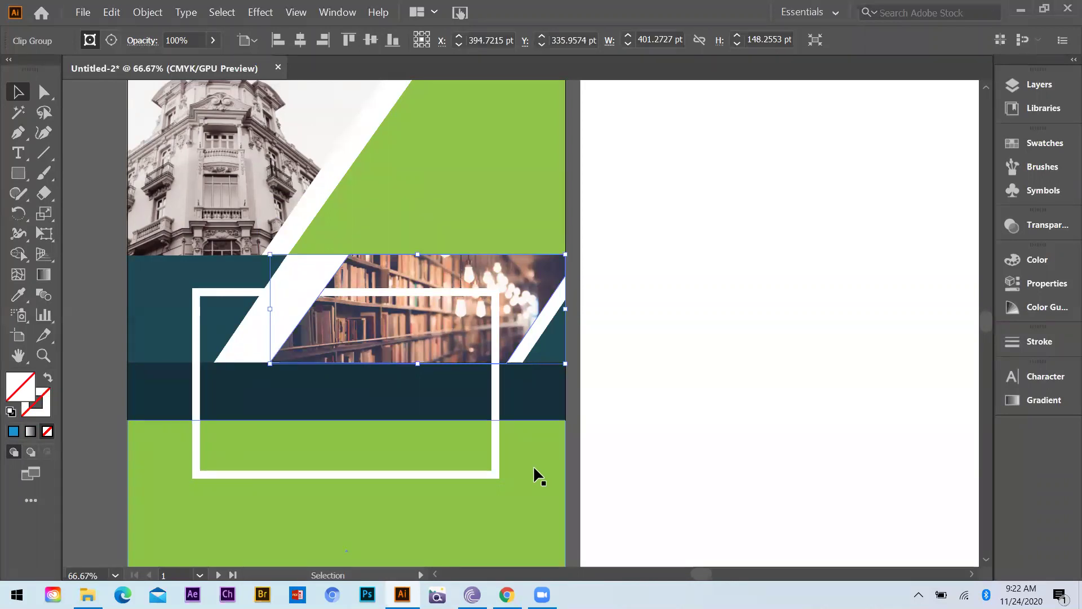
Step: Isolate the clip group, shift the bookshelf photo downward to show more of the hanging bulbs, and leave isolation
{"action": "double_click", "coordinate": [446, 270]}
{"action": "left_click_drag", "start_coordinate": [464, 268], "coordinate": [466, 299]}
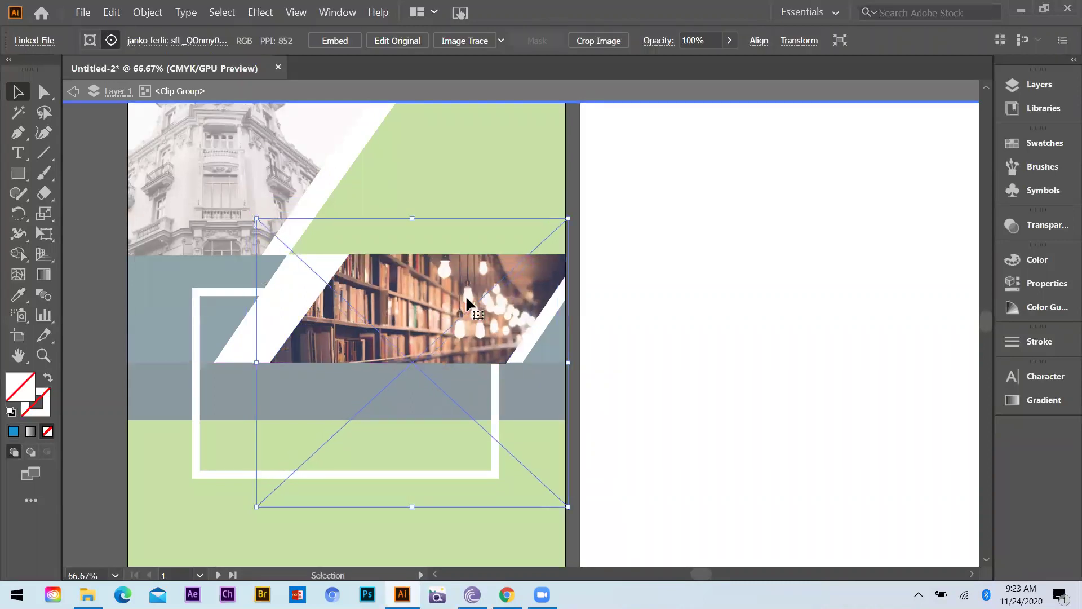
{"action": "double_click", "coordinate": [722, 275]}
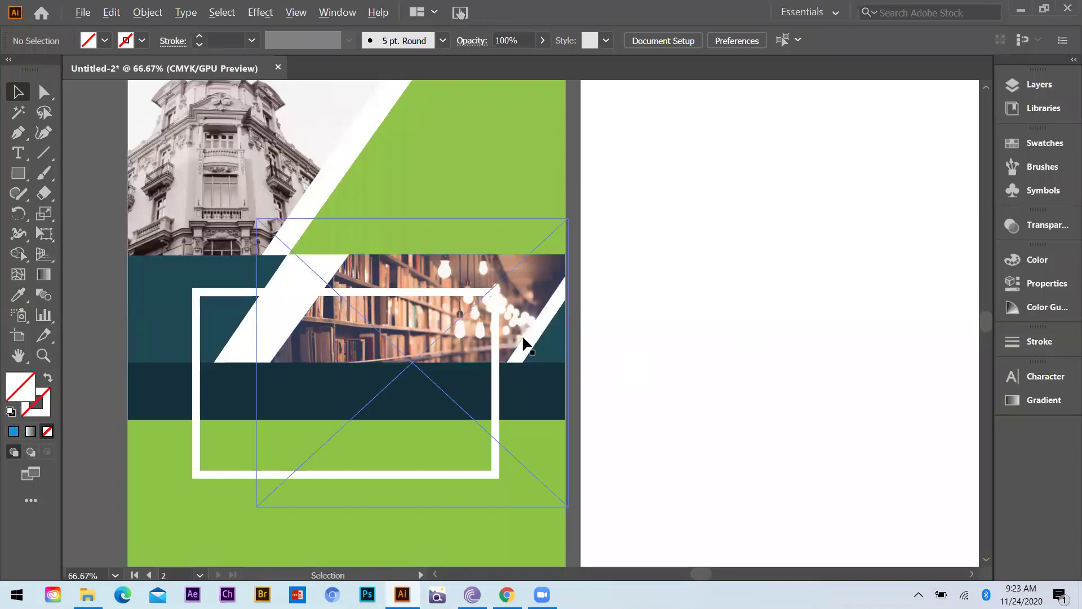
Step: Copy the traced outline rectangle from the reference's title box onto the white frame in the new layout
{"action": "key", "text": "ctrl+minus"}
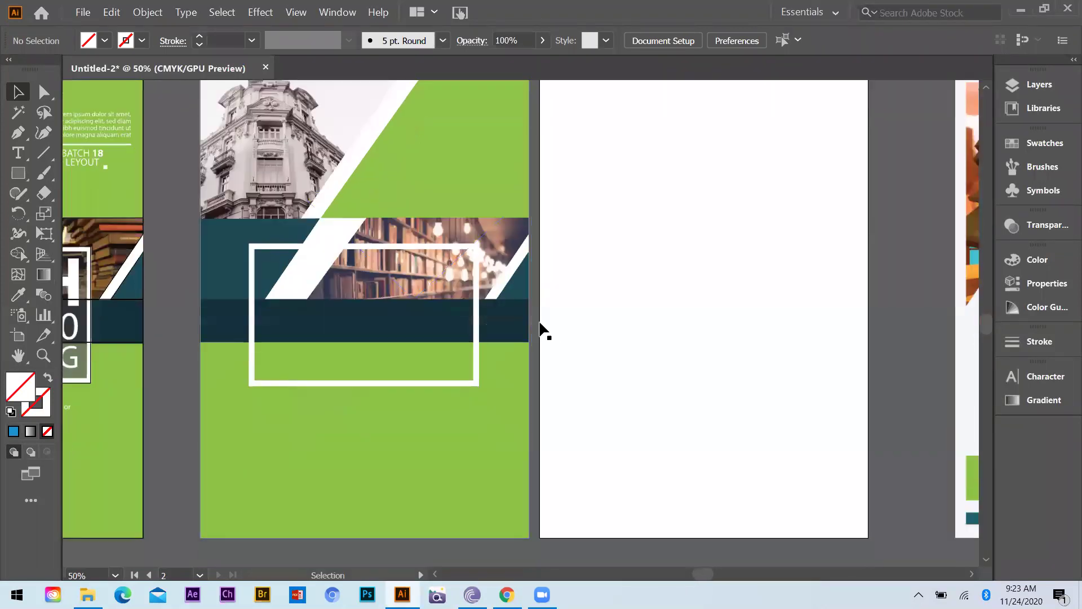
{"action": "key", "text": "ctrl+minus"}
{"action": "key", "text": "ctrl+plus"}
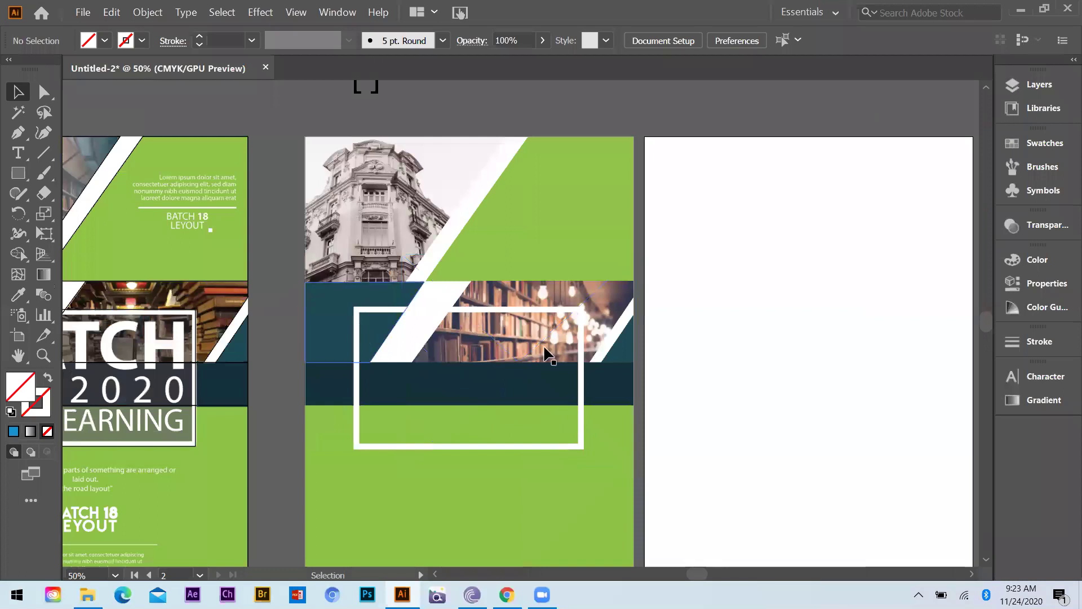
{"action": "scroll", "coordinate": [547, 354], "scroll_direction": "down", "scroll_amount": 2}
{"action": "scroll", "coordinate": [295, 340], "scroll_direction": "down", "scroll_amount": 1}
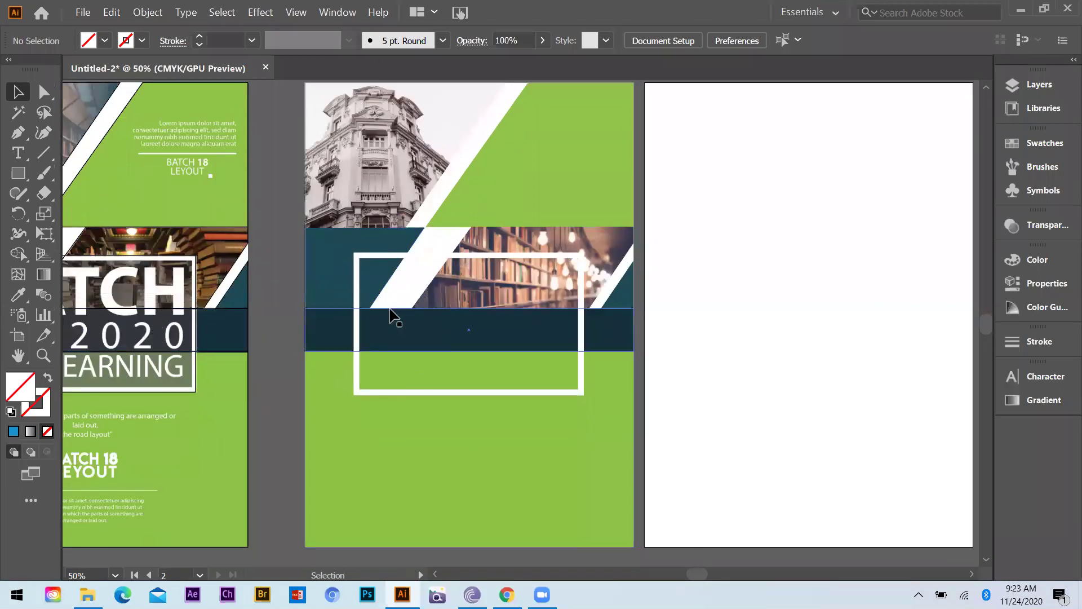
{"action": "key", "text": "ctrl+minus"}
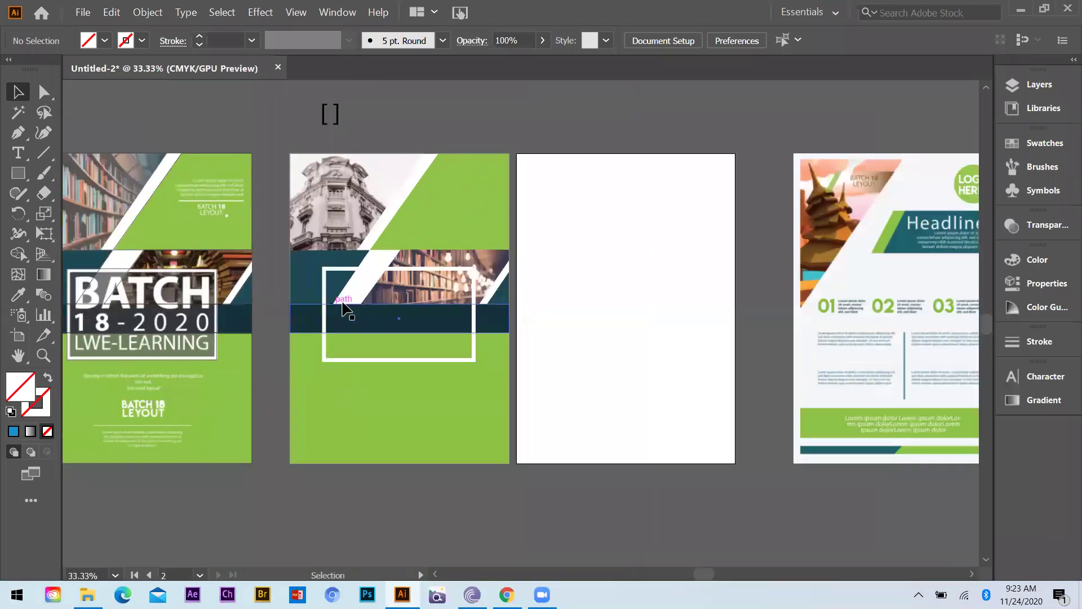
{"action": "key", "text": "alt"}
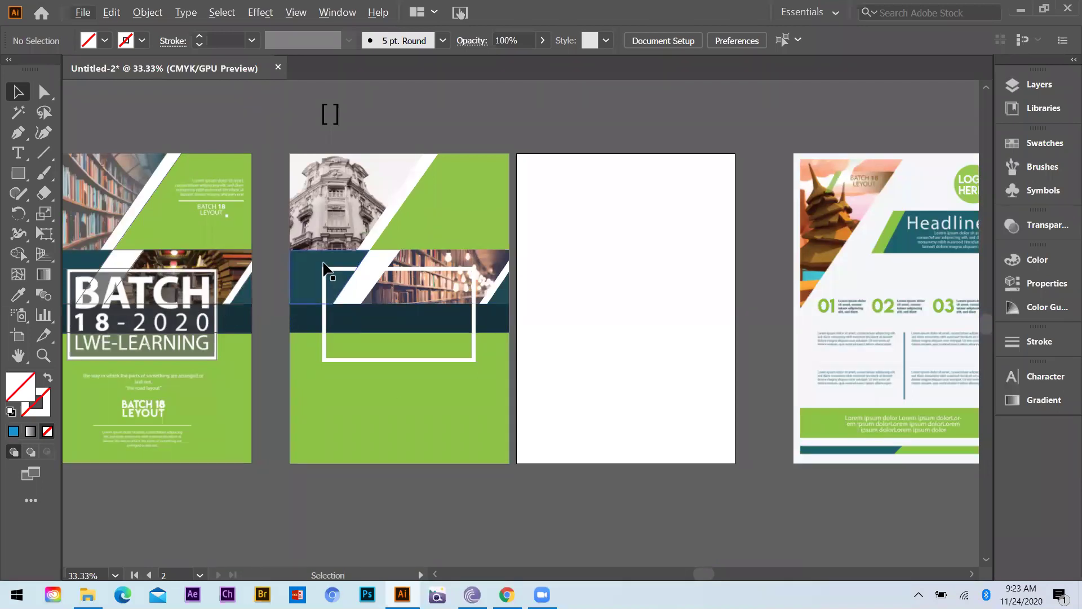
{"action": "scroll", "coordinate": [326, 269], "scroll_direction": "up", "scroll_amount": 1}
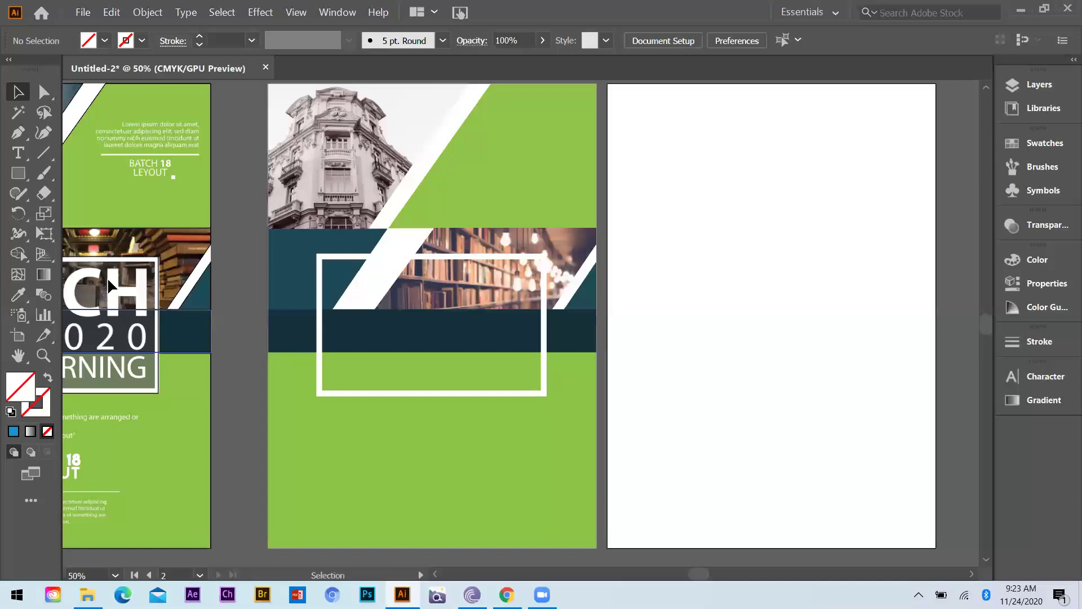
{"action": "scroll", "coordinate": [157, 296], "scroll_direction": "down", "scroll_amount": 1}
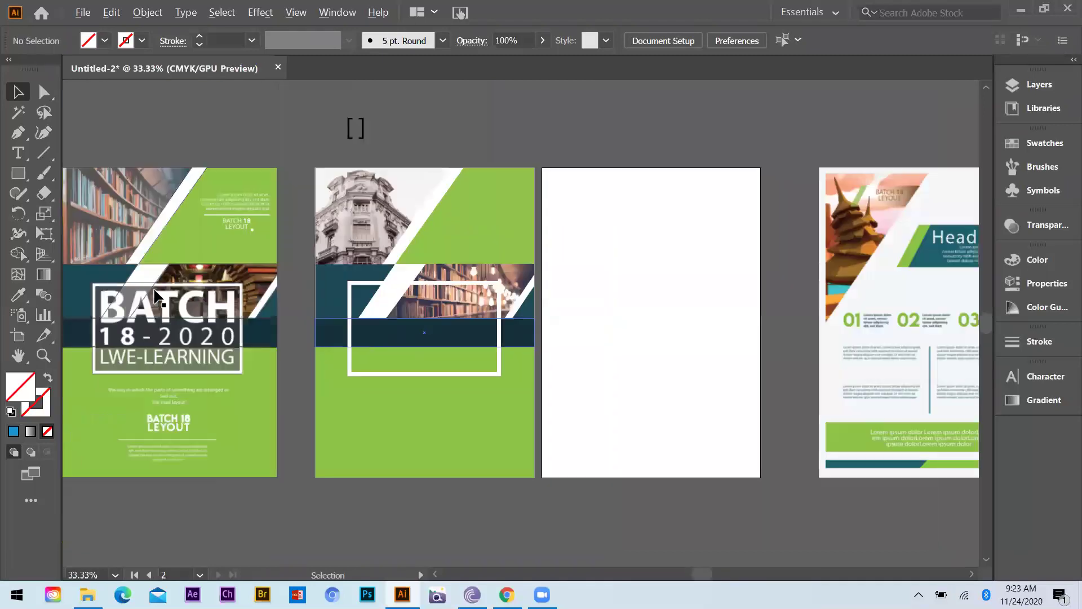
{"action": "left_click_drag", "start_coordinate": [157, 295], "coordinate": [408, 299]}
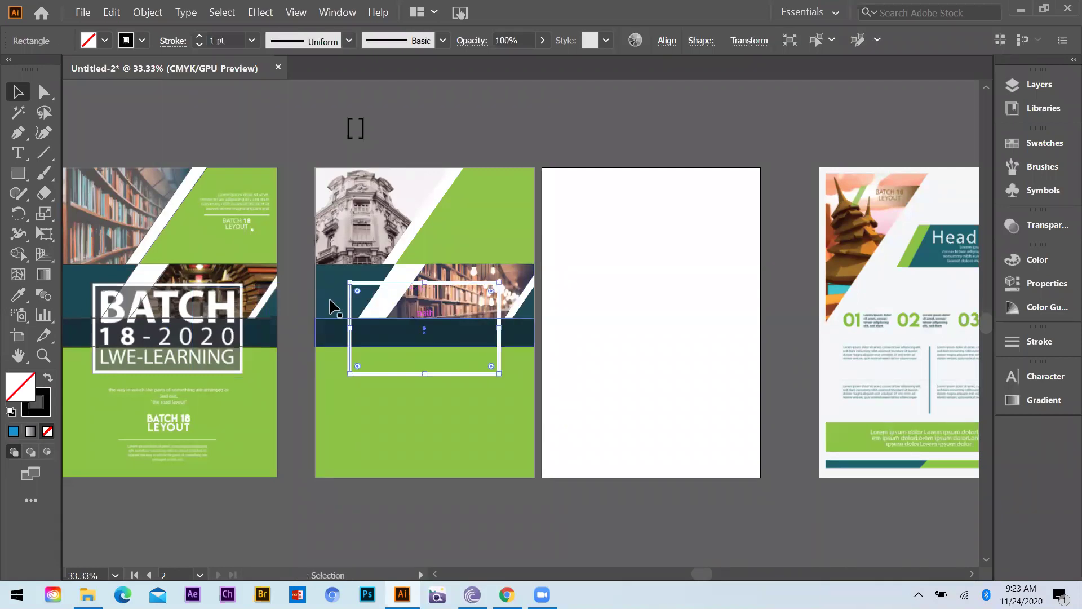
Step: Swap the copied rectangle's stroke and fill to give it a solid black fill, and bring it to the front
{"action": "key", "text": "ctrl+="}
{"action": "key", "text": "ctrl+="}
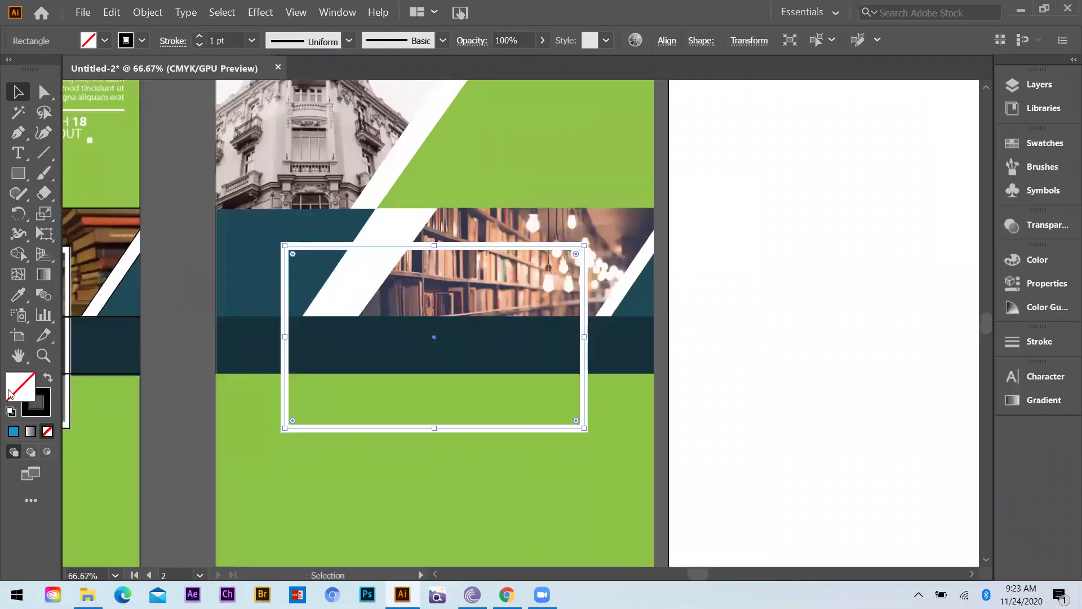
{"action": "left_click", "coordinate": [47, 379]}
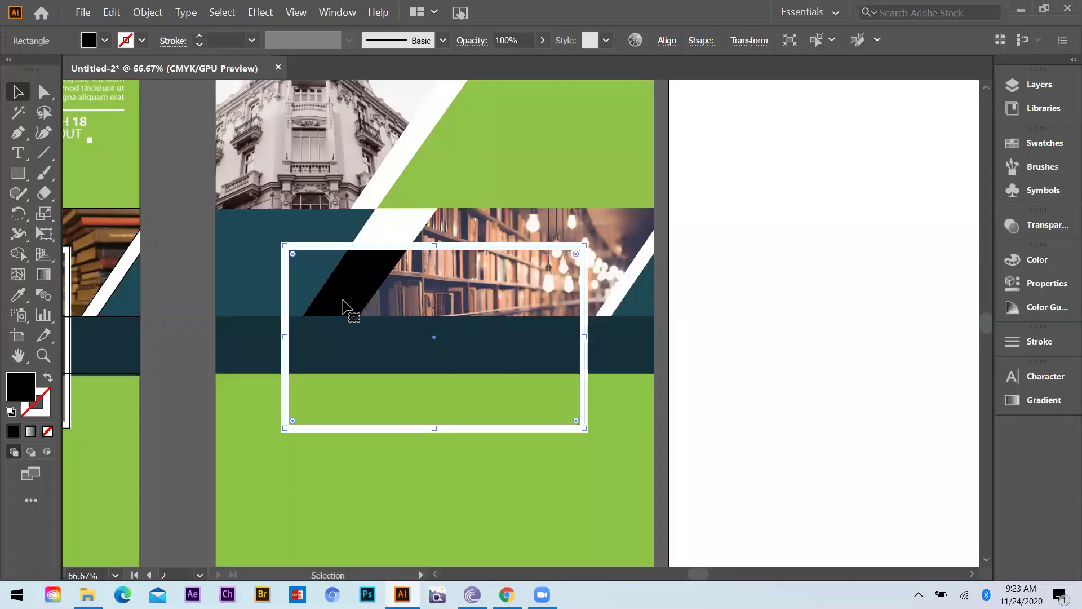
{"action": "key", "text": "a"}
{"action": "key", "text": "ctrl+shift+bracketright"}
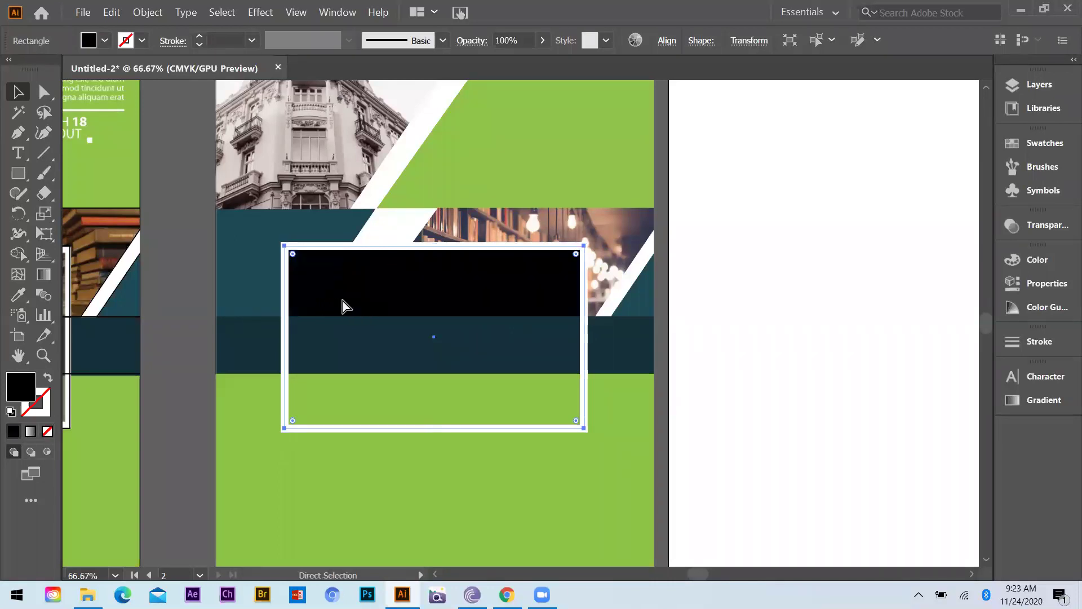
{"action": "key", "text": "v"}
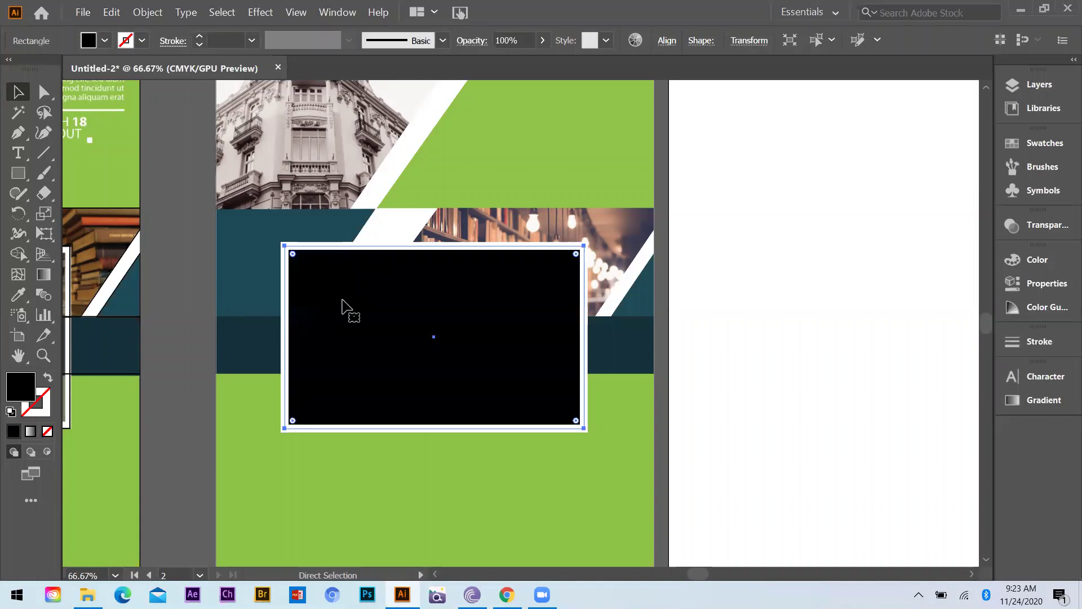
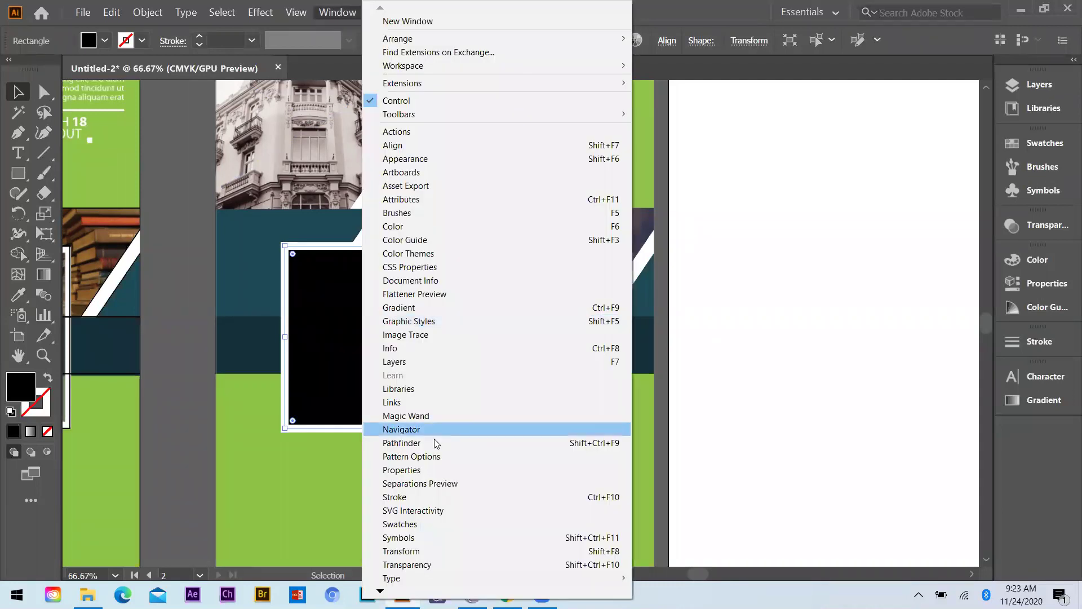
Step: Set the opacity of the black rectangle inside the white frame to 44% and deselect it
{"action": "left_click", "coordinate": [408, 565]}
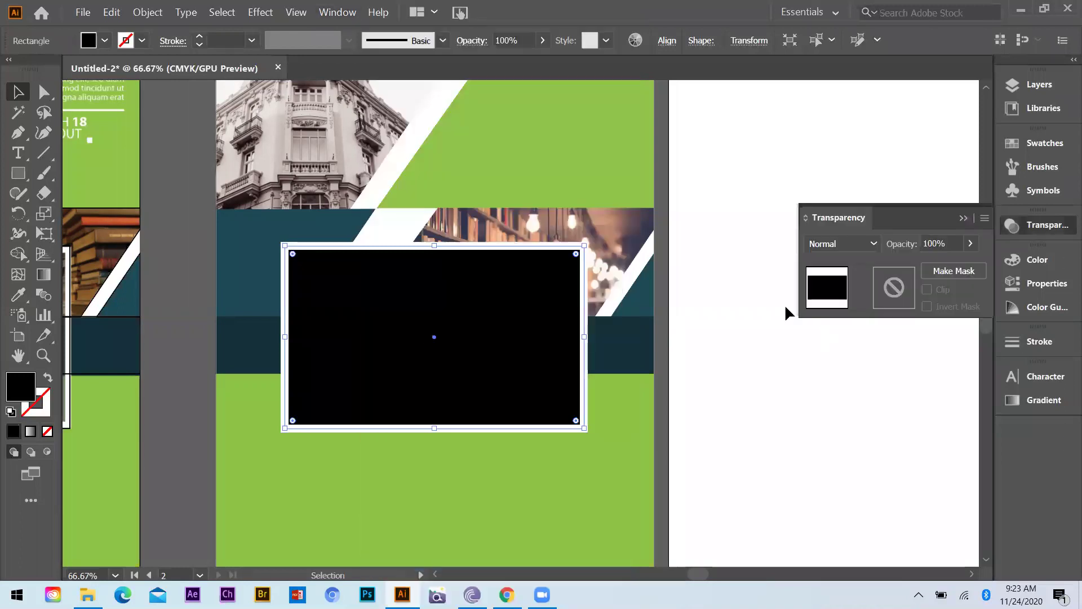
{"action": "left_click", "coordinate": [970, 242]}
{"action": "left_click_drag", "start_coordinate": [969, 265], "coordinate": [933, 265]}
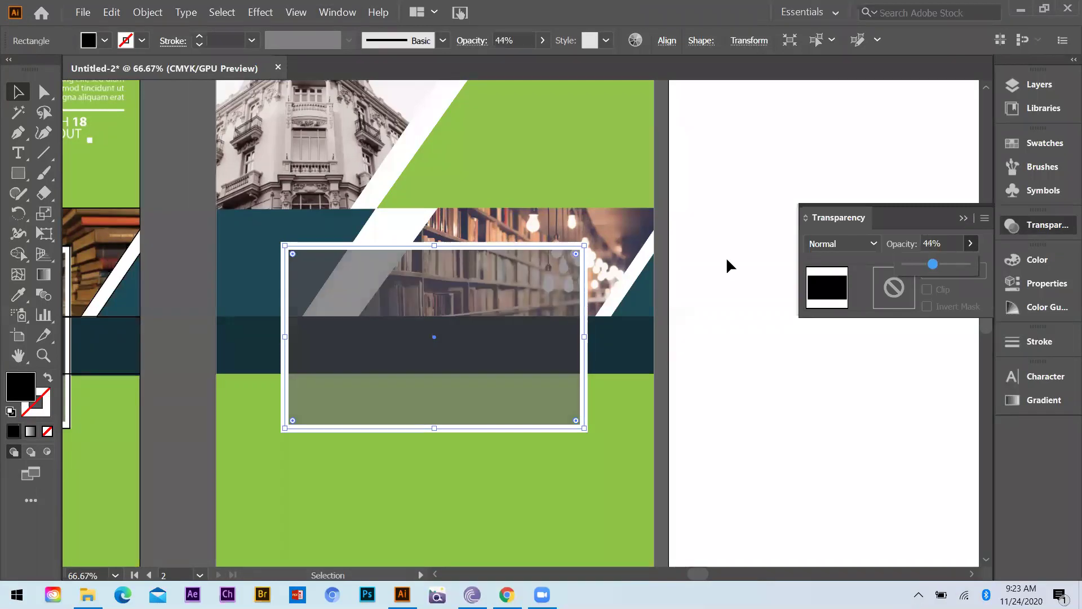
{"action": "key", "text": "Return"}
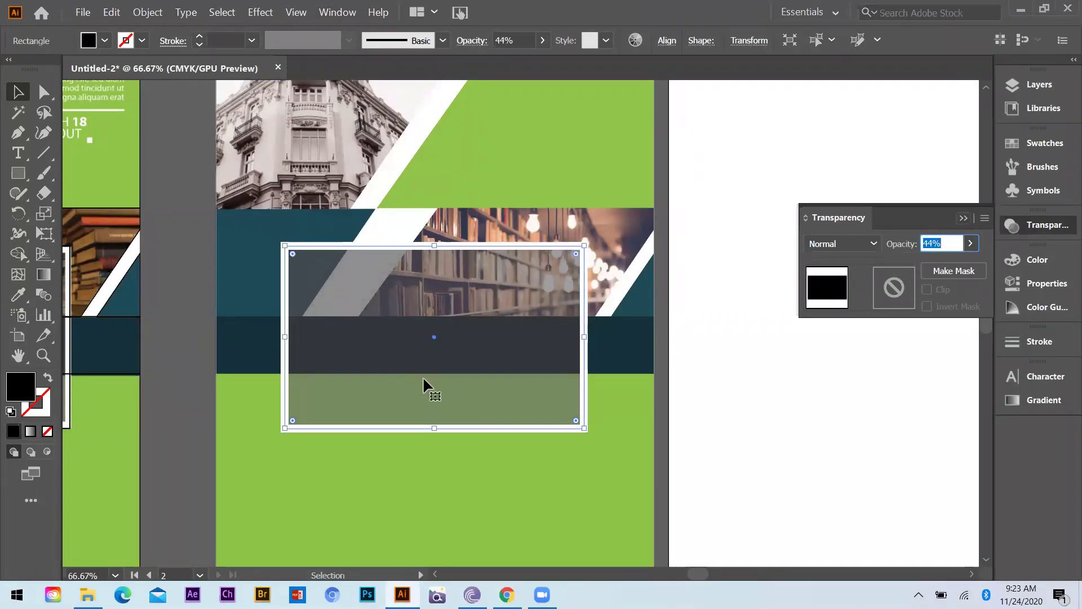
{"action": "left_click", "coordinate": [309, 345]}
{"action": "scroll", "coordinate": [205, 338], "scroll_direction": "down", "scroll_amount": 1}
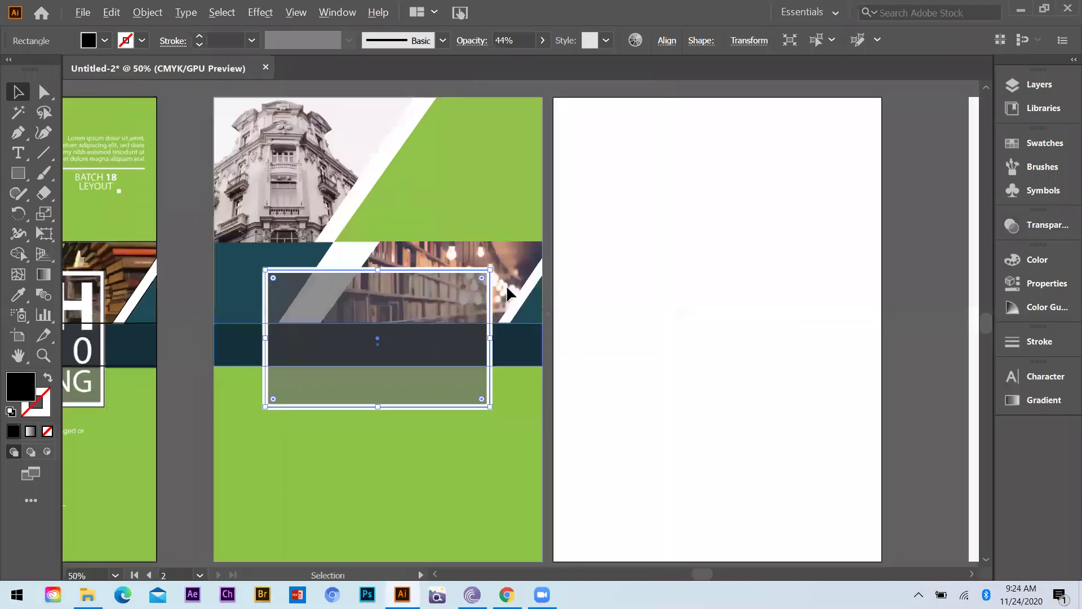
{"action": "left_click", "coordinate": [587, 305]}
{"action": "scroll", "coordinate": [587, 305], "scroll_direction": "up", "scroll_amount": 1}
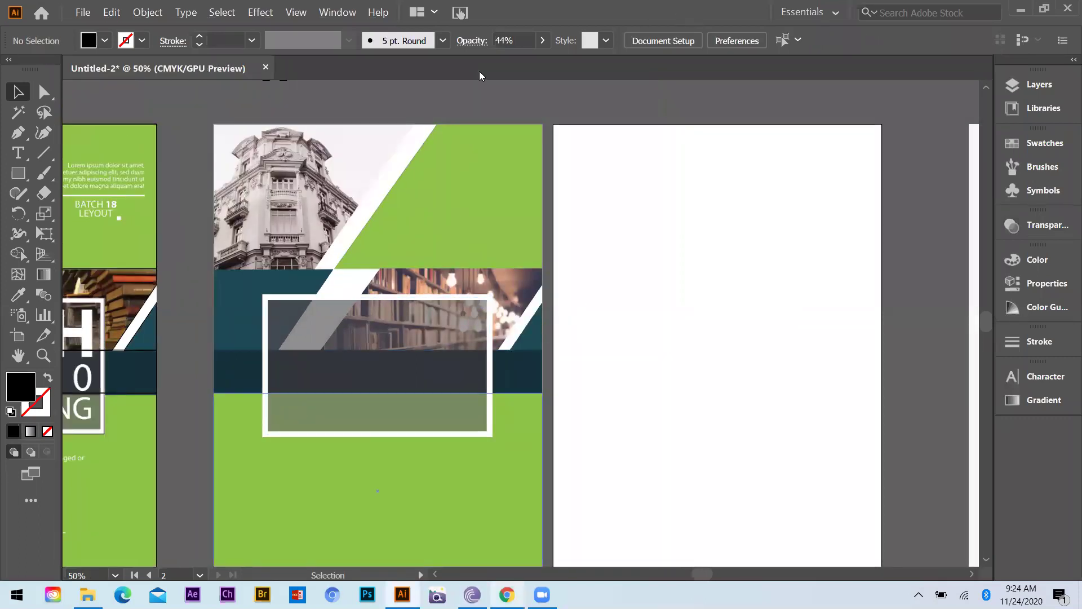
Step: Switch to Chrome, search Google for "ABout Flyer" in a new tab, and copy the Wikipedia result's flyer description
{"action": "key", "text": "alt+Tab"}
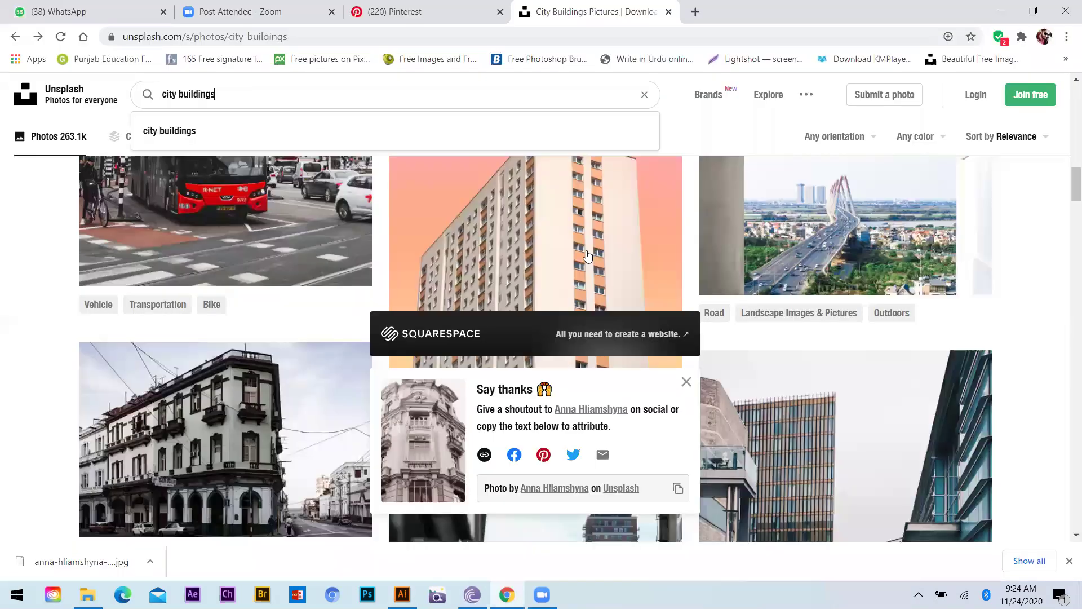
{"action": "key", "text": "ctrl+t"}
{"action": "left_click", "coordinate": [585, 250]}
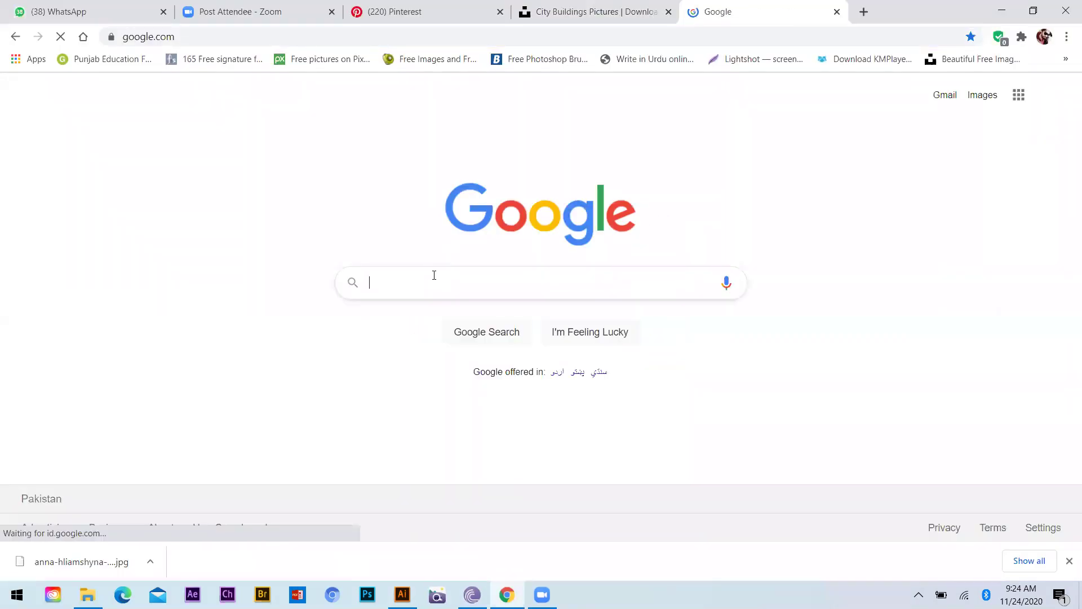
{"action": "left_click", "coordinate": [434, 275]}
{"action": "type", "text": "ABo"}
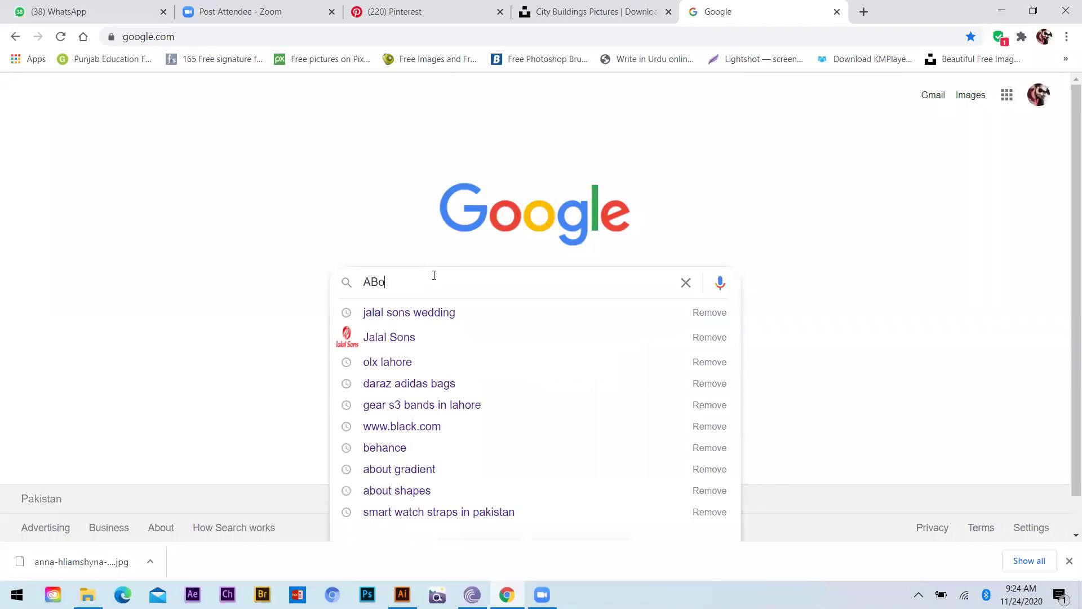
{"action": "type", "text": "ut Flyer"}
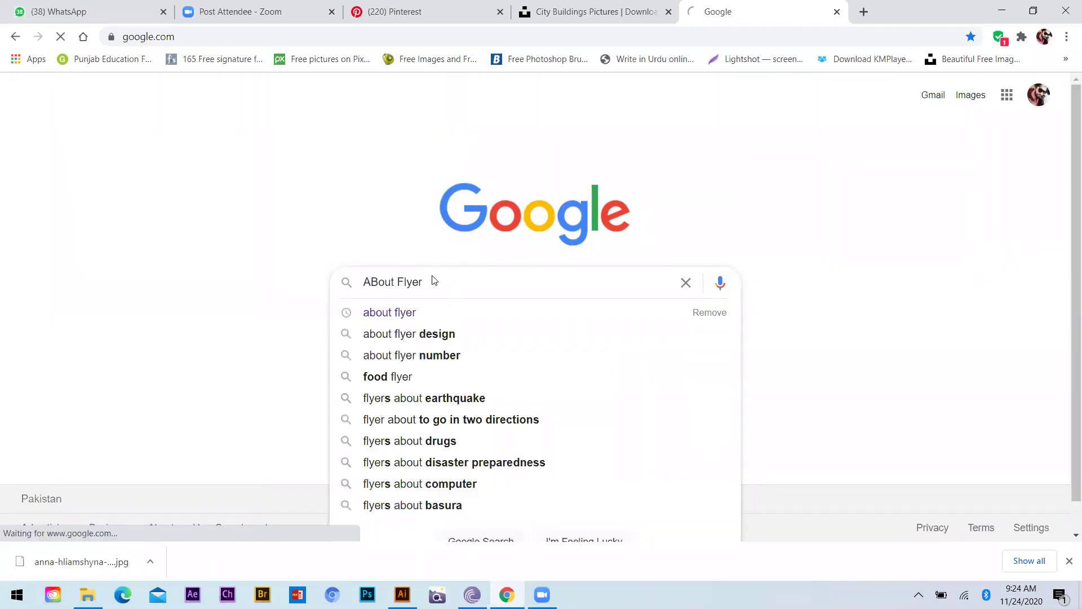
{"action": "key", "text": "Return"}
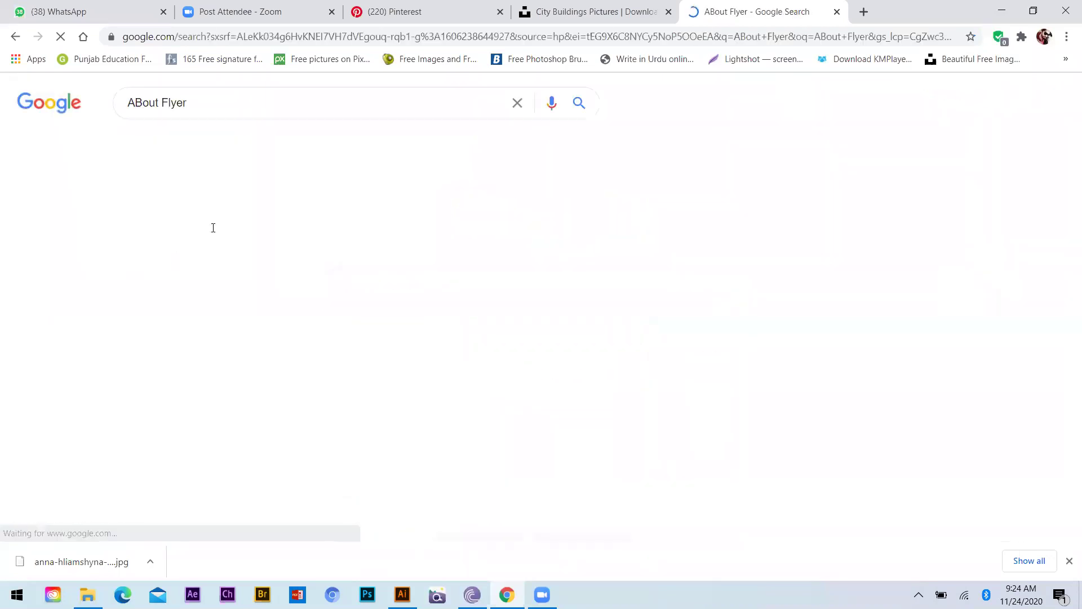
{"action": "triple_click", "coordinate": [180, 286]}
{"action": "key", "text": "ctrl+c"}
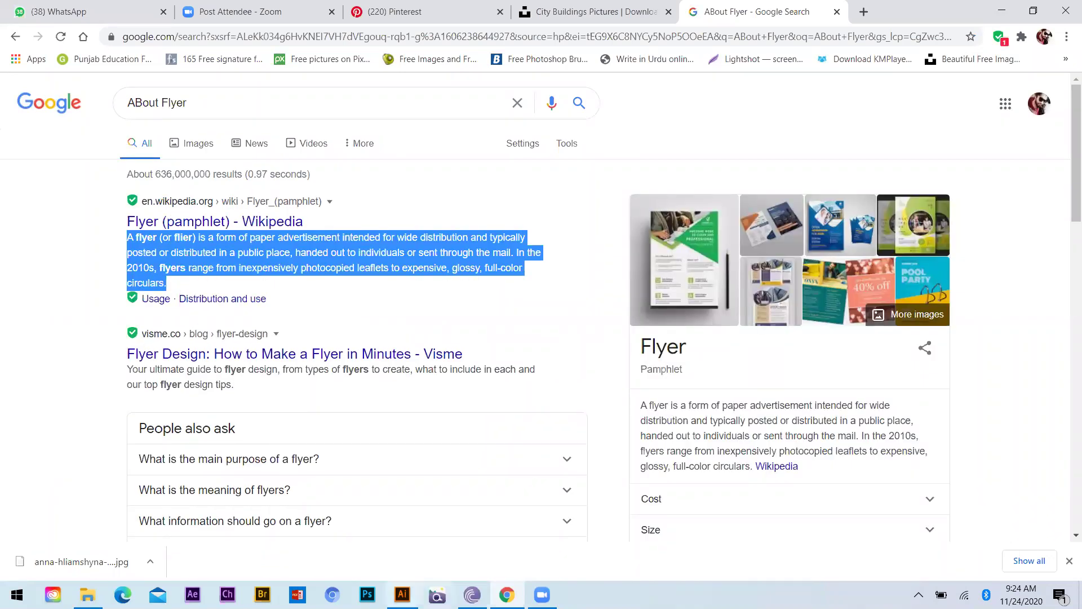
Step: Switch back to Illustrator and paste the copied flyer description at 9 pt into a new text frame on the upper green area
{"action": "key", "text": "alt+Tab"}
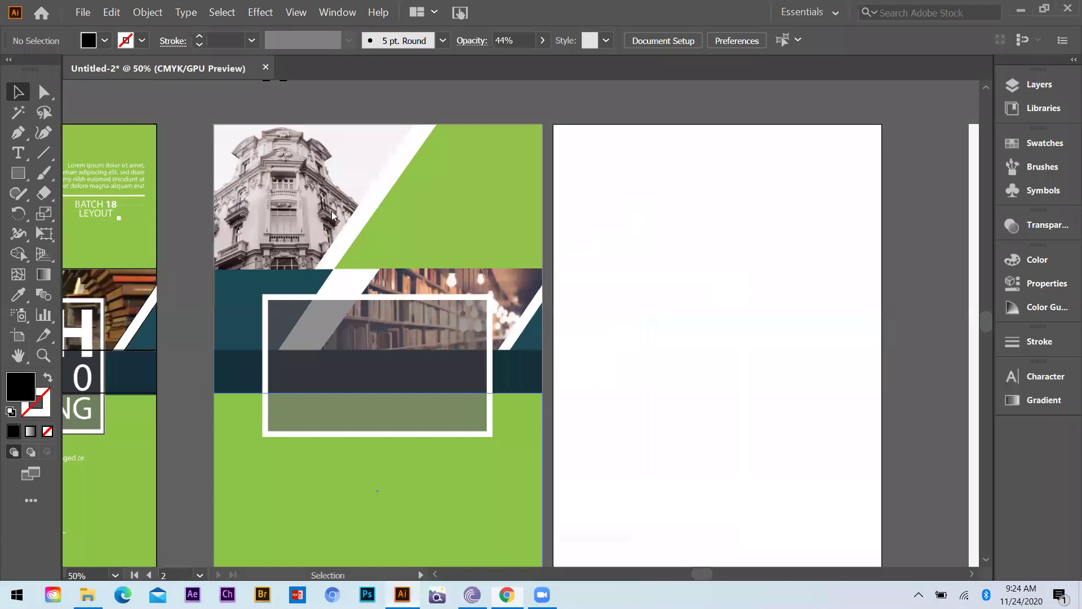
{"action": "left_click", "coordinate": [18, 153]}
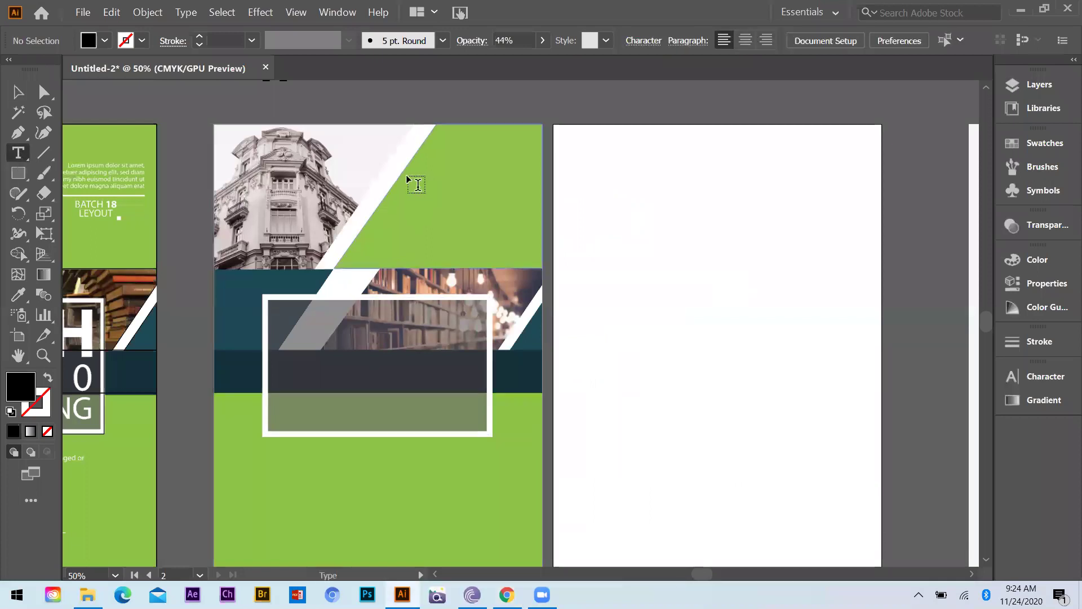
{"action": "left_click_drag", "start_coordinate": [407, 176], "coordinate": [540, 217]}
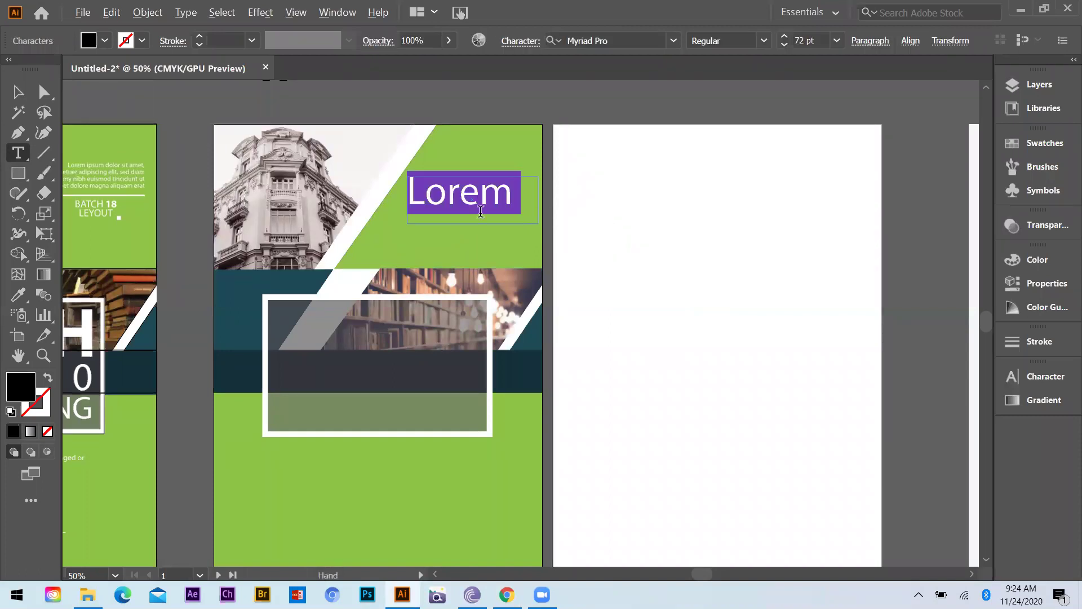
{"action": "scroll", "coordinate": [567, 187], "scroll_direction": "up", "scroll_amount": 2}
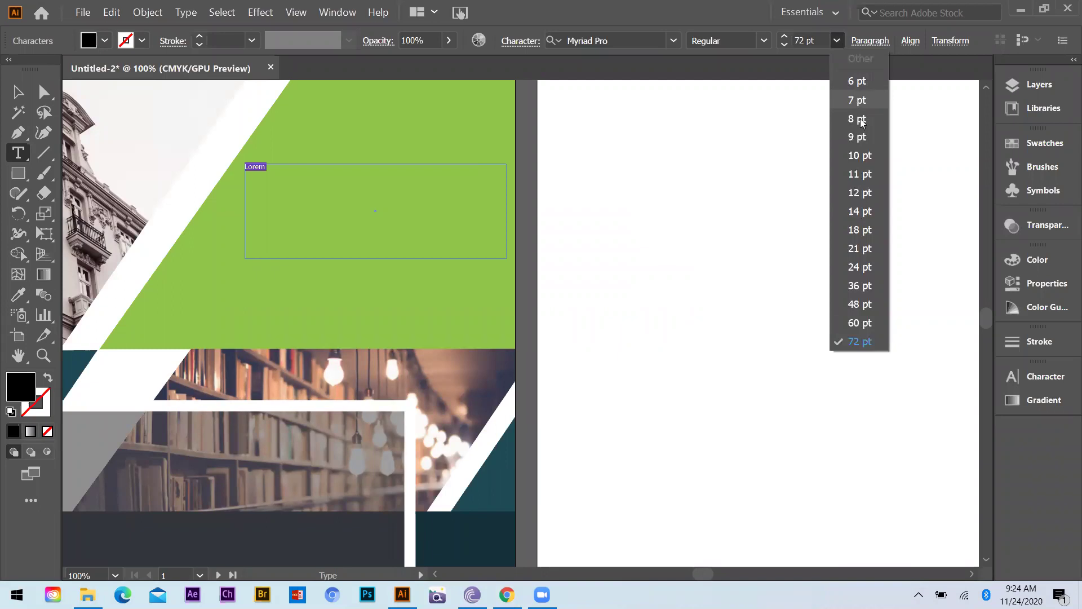
{"action": "left_click", "coordinate": [860, 136]}
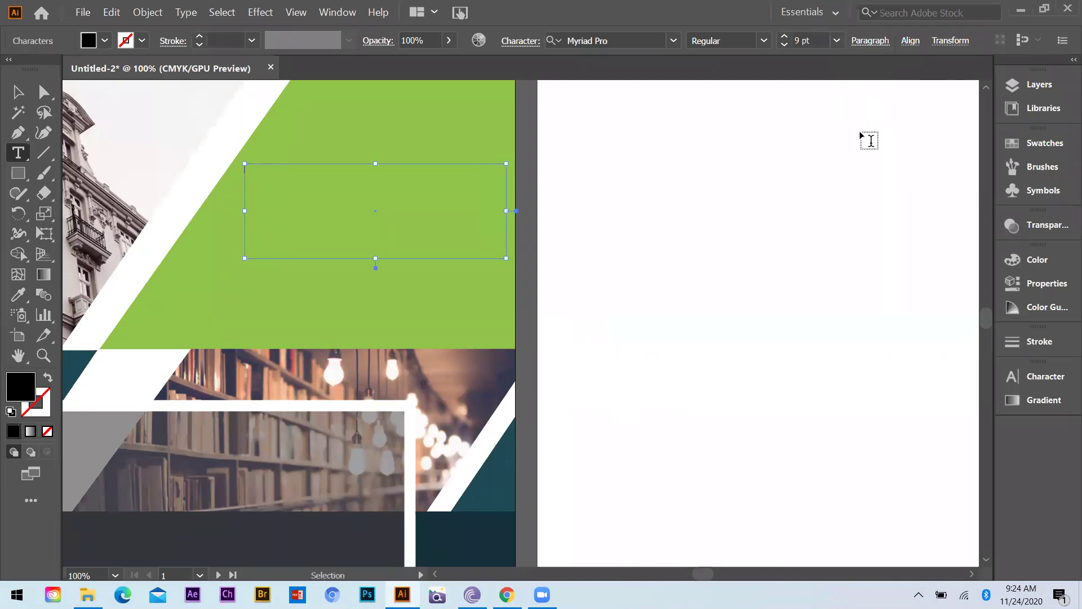
{"action": "key", "text": "ctrl+v"}
{"action": "key", "text": "ctrl+a"}
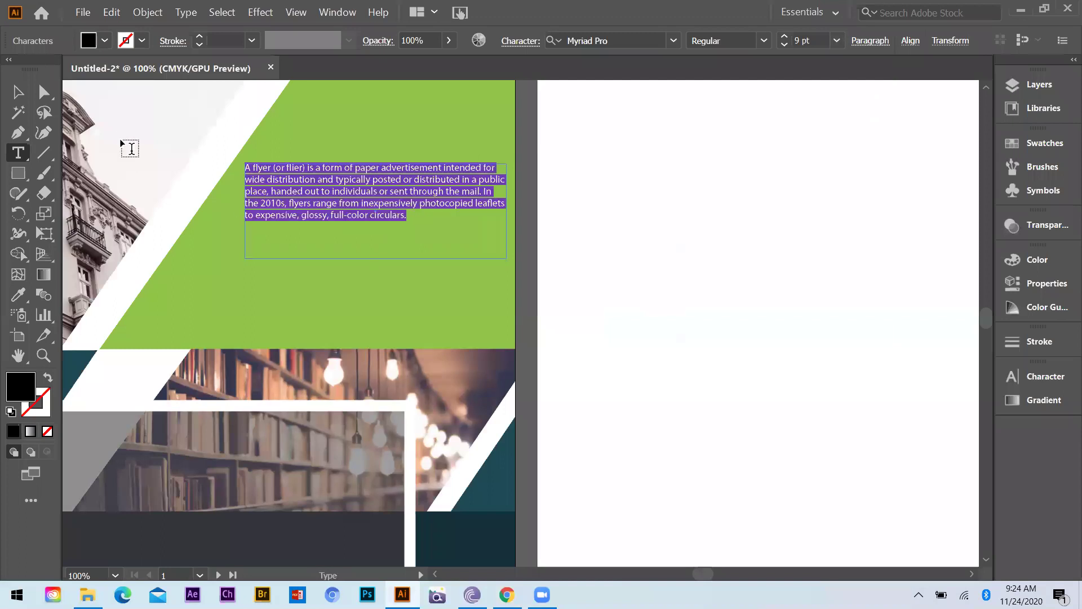
Step: Right-align the flyer description paragraph and move its text frame slightly upward on the green area
{"action": "left_click", "coordinate": [870, 45]}
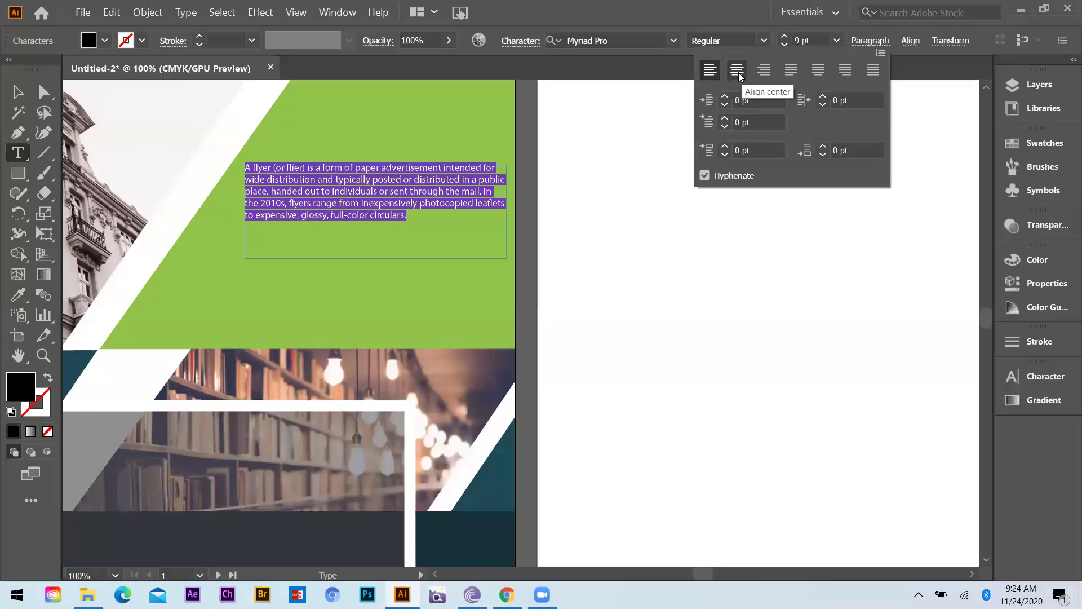
{"action": "left_click", "coordinate": [738, 70]}
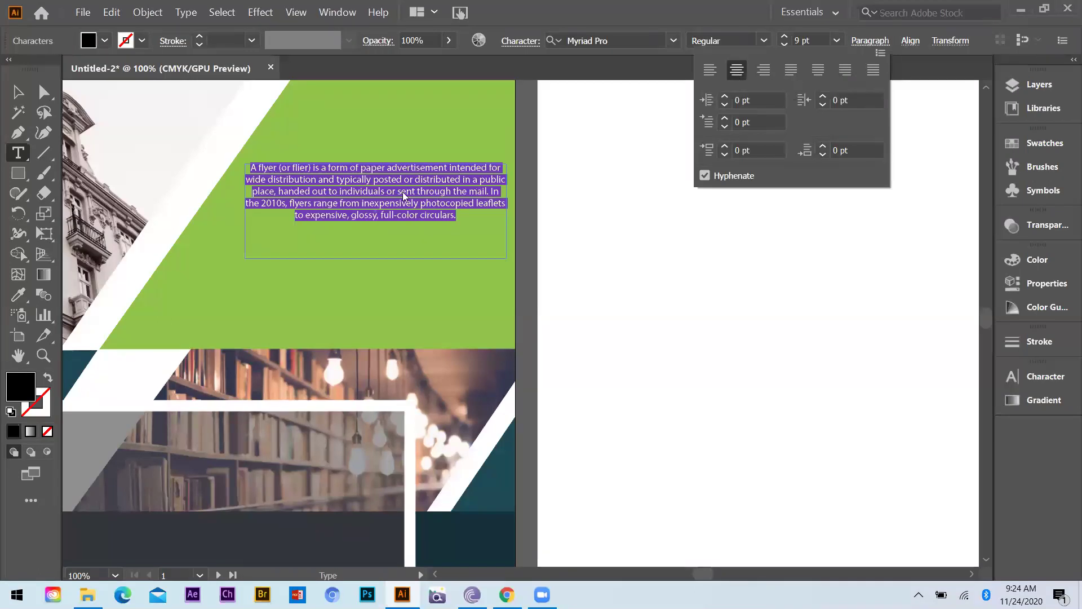
{"action": "left_click", "coordinate": [764, 72]}
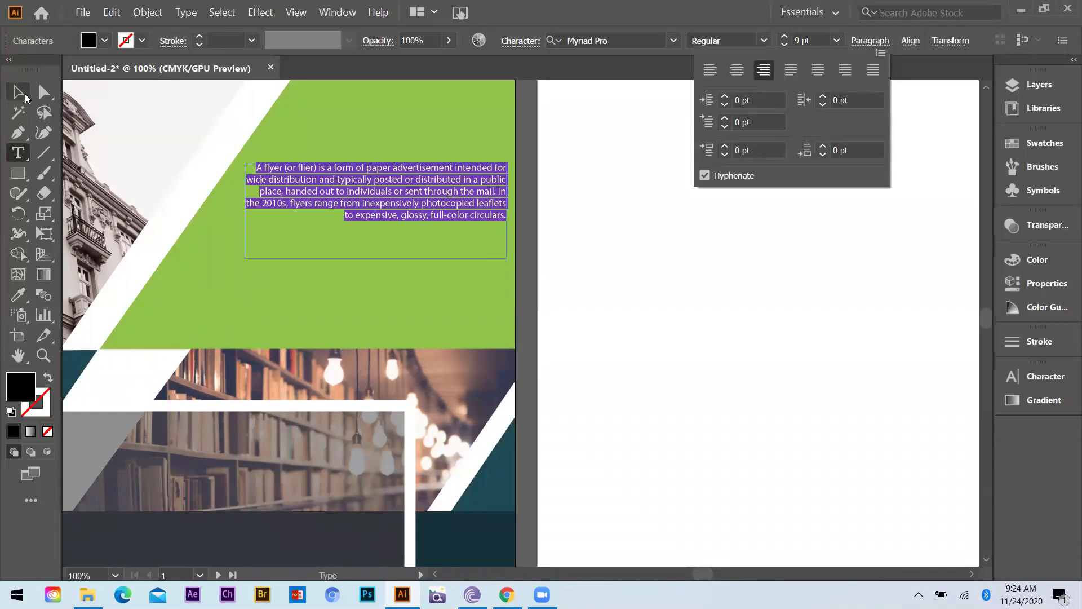
{"action": "left_click", "coordinate": [593, 221], "text": "ctrl"}
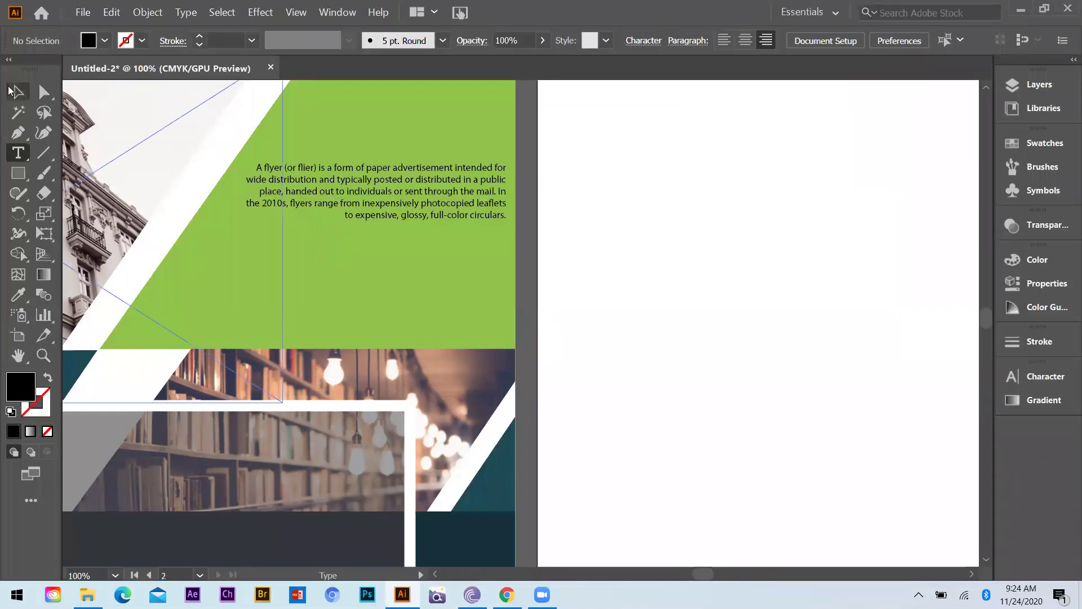
{"action": "left_click", "coordinate": [9, 94]}
{"action": "left_click_drag", "start_coordinate": [385, 191], "coordinate": [385, 185]}
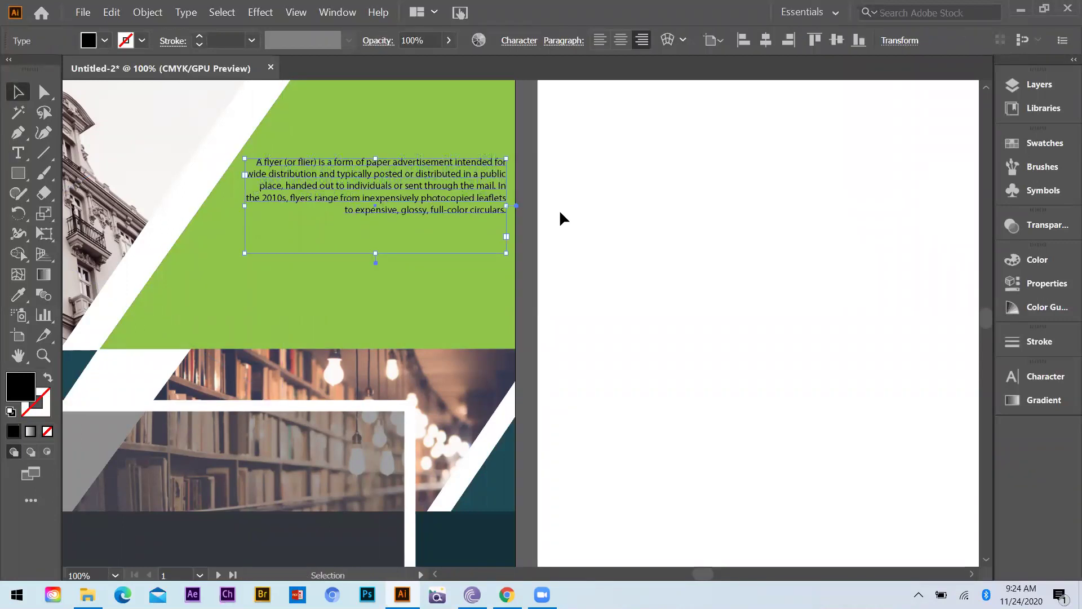
Step: Recolour the flyer description text white by sampling the blank artboard with the Eyedropper, and deselect it
{"action": "key", "text": "i"}
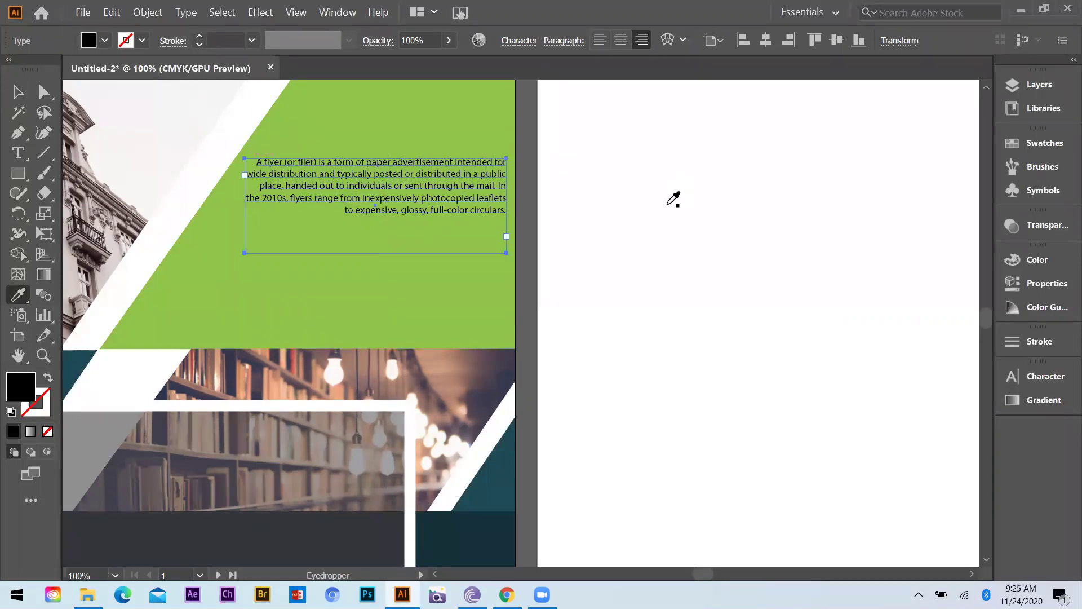
{"action": "left_click", "coordinate": [568, 250]}
{"action": "key", "text": "v"}
{"action": "left_click", "coordinate": [487, 338]}
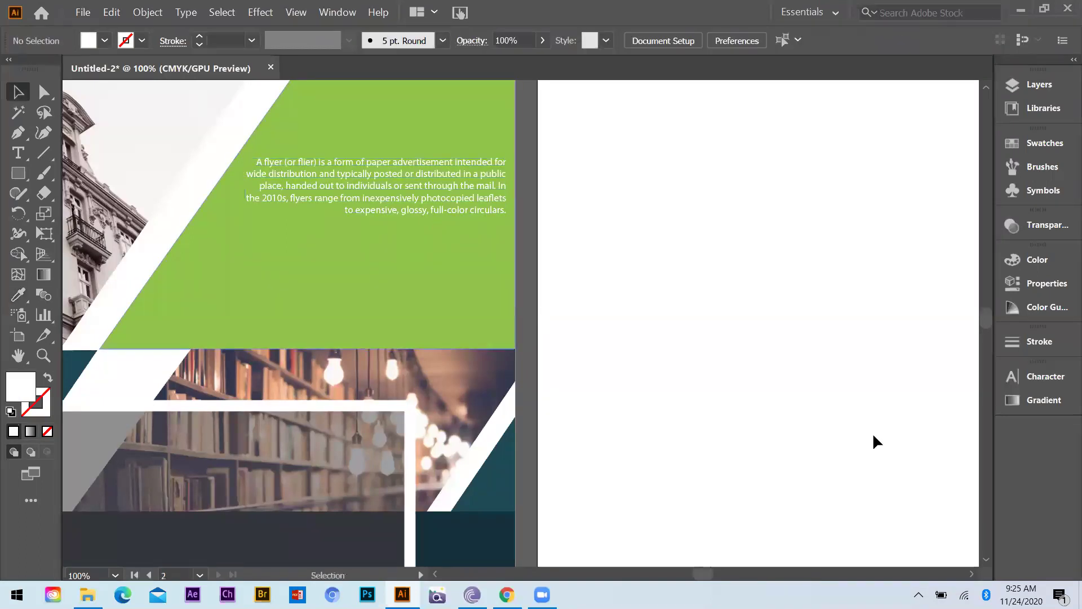
Step: Add the text line "BATCH 32" on the green area below the white flyer description
{"action": "left_click", "coordinate": [18, 152]}
{"action": "left_click", "coordinate": [338, 261]}
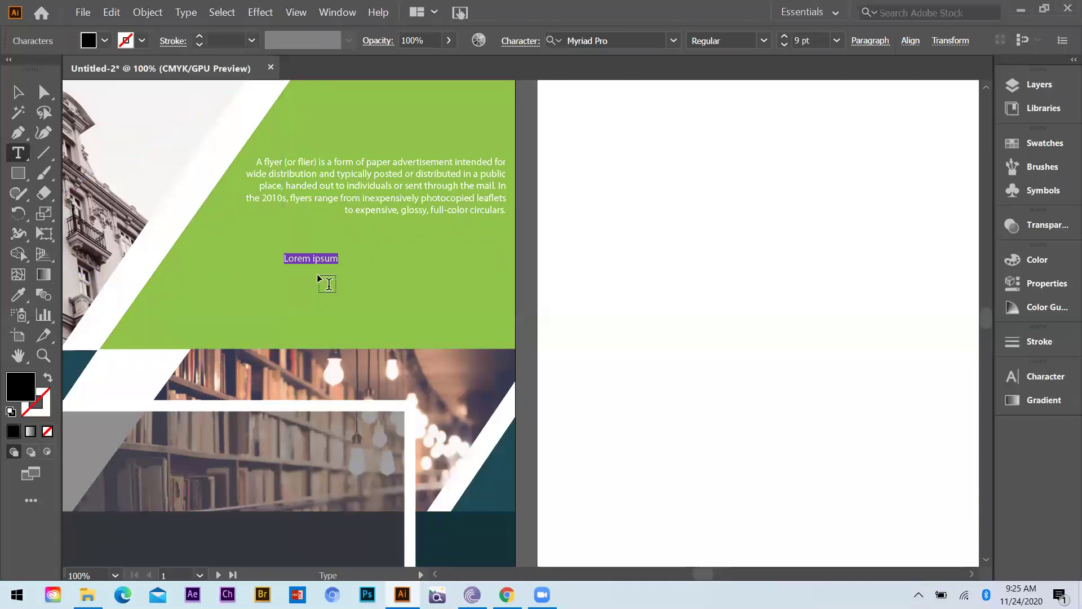
{"action": "key", "text": "ctrl+equal"}
{"action": "type", "text": "BATCH #@"}
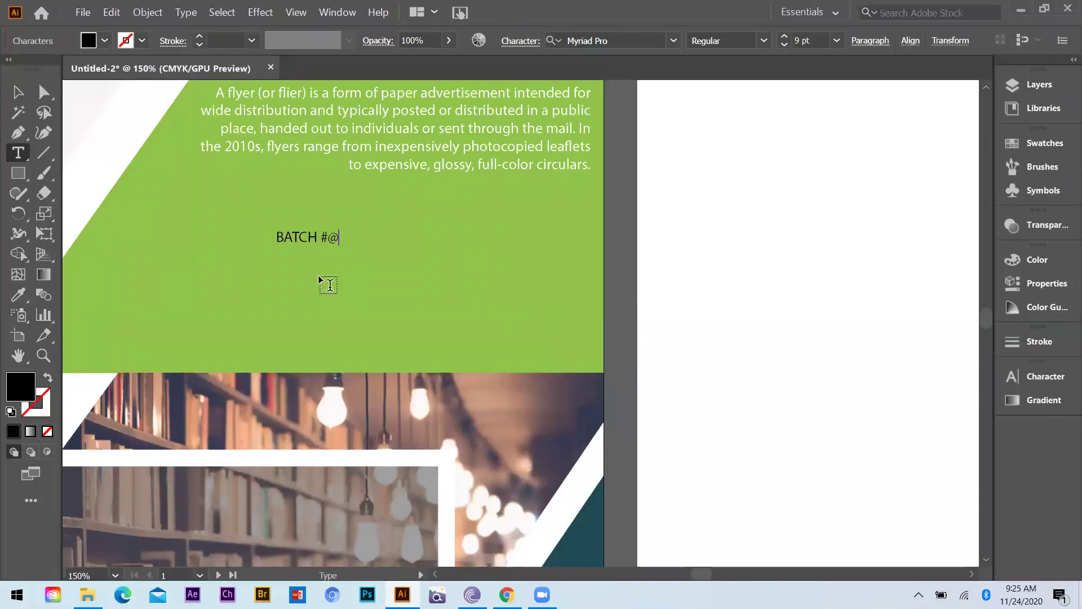
{"action": "key", "text": "BackSpace"}
{"action": "key", "text": "BackSpace"}
{"action": "type", "text": "32"}
Step: Set the "BATCH 32" text to 24 pt and the Bold style
{"action": "key", "text": "ctrl+shift+Left"}
{"action": "key", "text": "ctrl+shift+Left"}
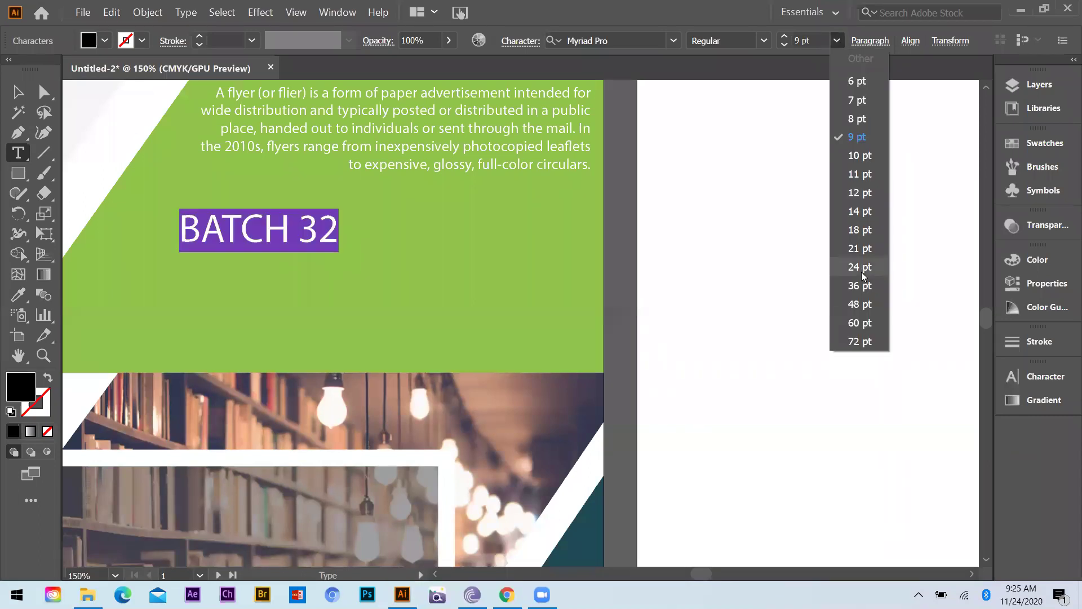
{"action": "left_click", "coordinate": [860, 267]}
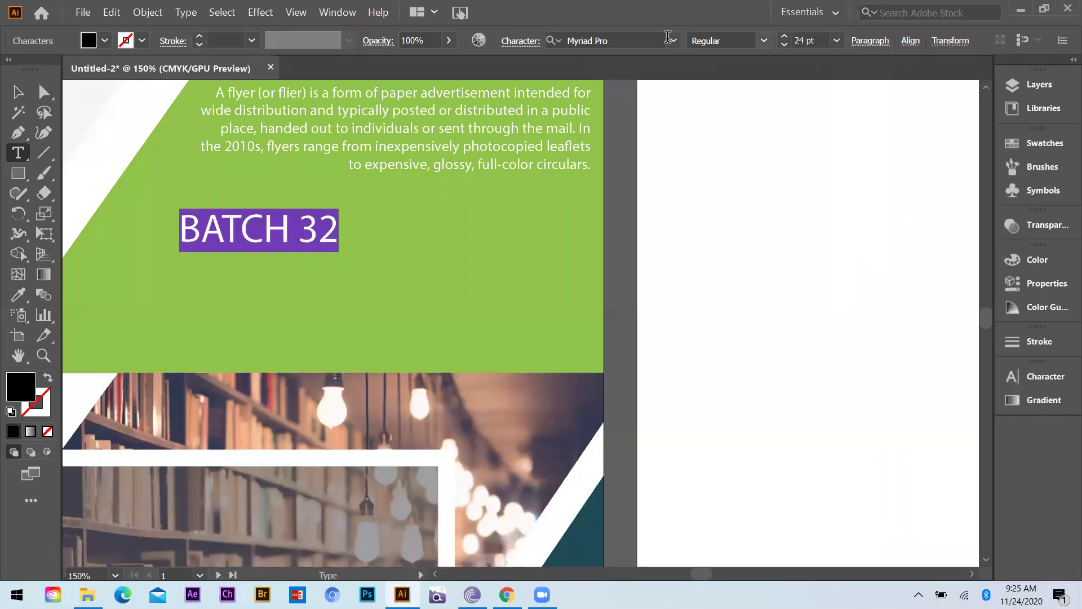
{"action": "left_click", "coordinate": [764, 41]}
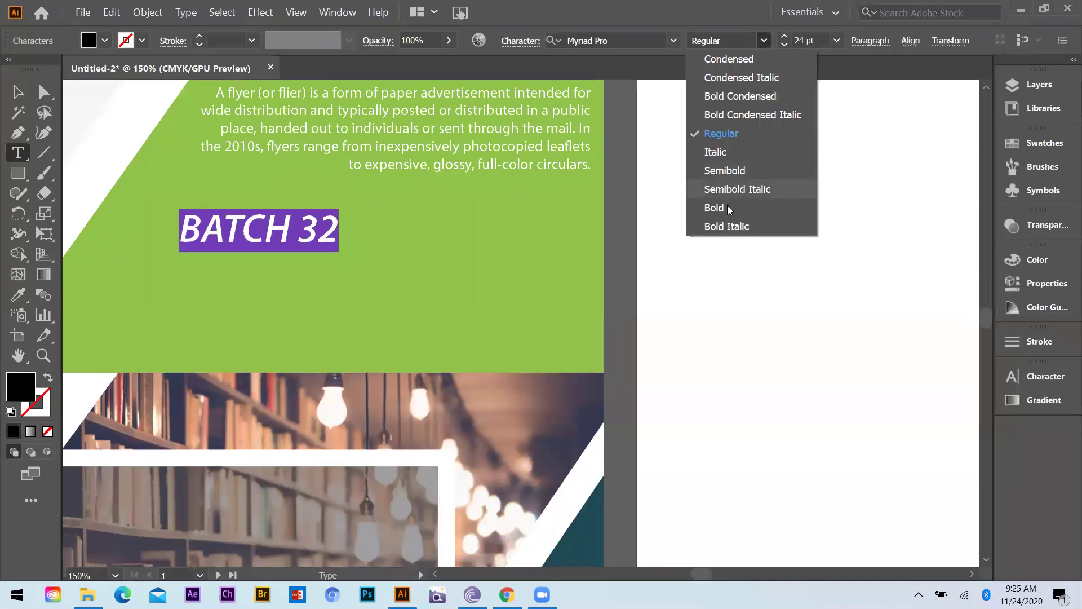
{"action": "left_click", "coordinate": [715, 208]}
Step: Move the "BATCH 32" heading closer beneath the white paragraph and enlarge it slightly
{"action": "key", "text": "Escape"}
{"action": "left_click_drag", "start_coordinate": [269, 225], "coordinate": [406, 210]}
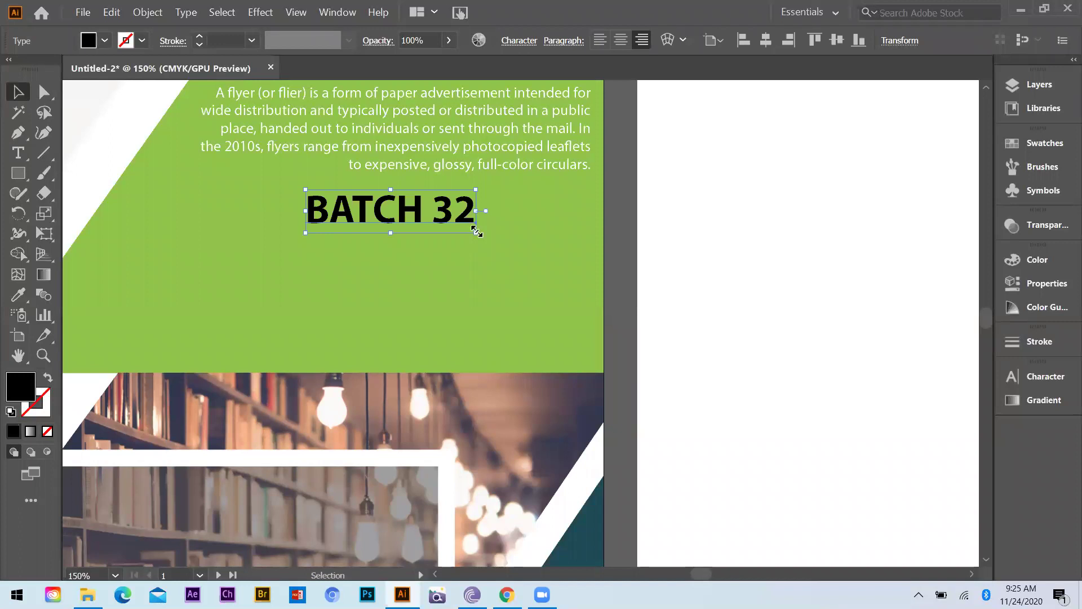
{"action": "left_click_drag", "start_coordinate": [484, 237], "coordinate": [484, 237]}
{"action": "left_click_drag", "start_coordinate": [418, 222], "coordinate": [414, 225]}
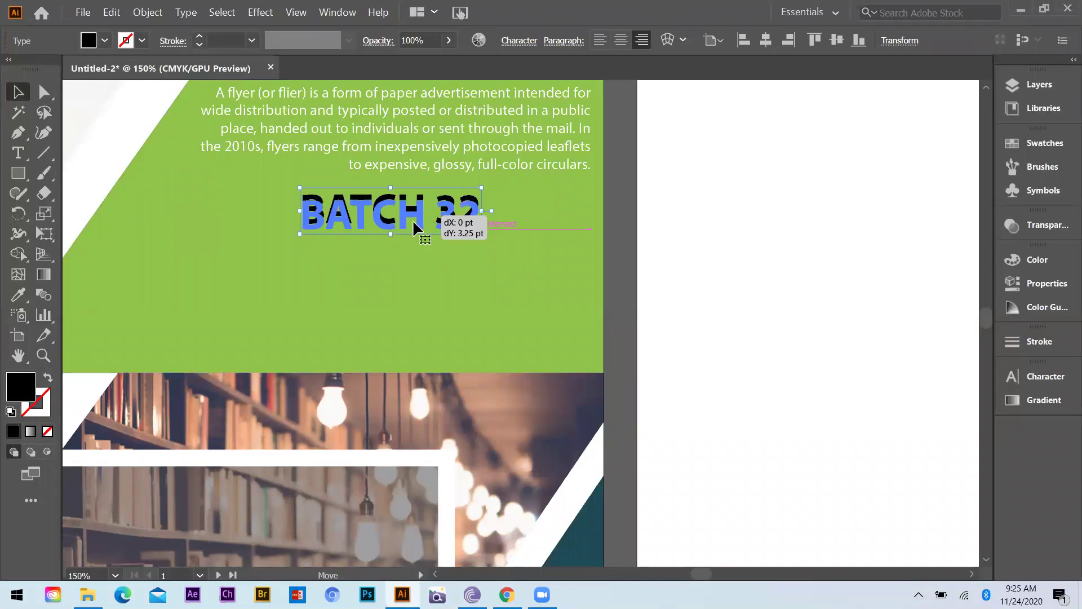
Step: Draw a wide text frame under the "BATCH 32" heading and paste the flyer description into it at 14 pt Regular
{"action": "left_click", "coordinate": [19, 153]}
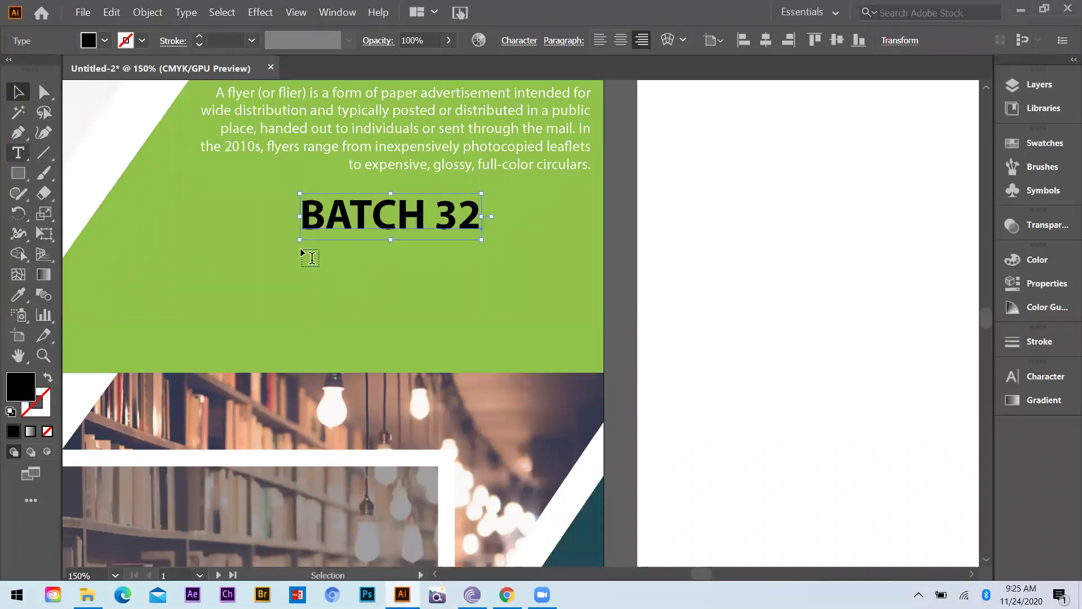
{"action": "left_click_drag", "start_coordinate": [199, 240], "coordinate": [563, 290]}
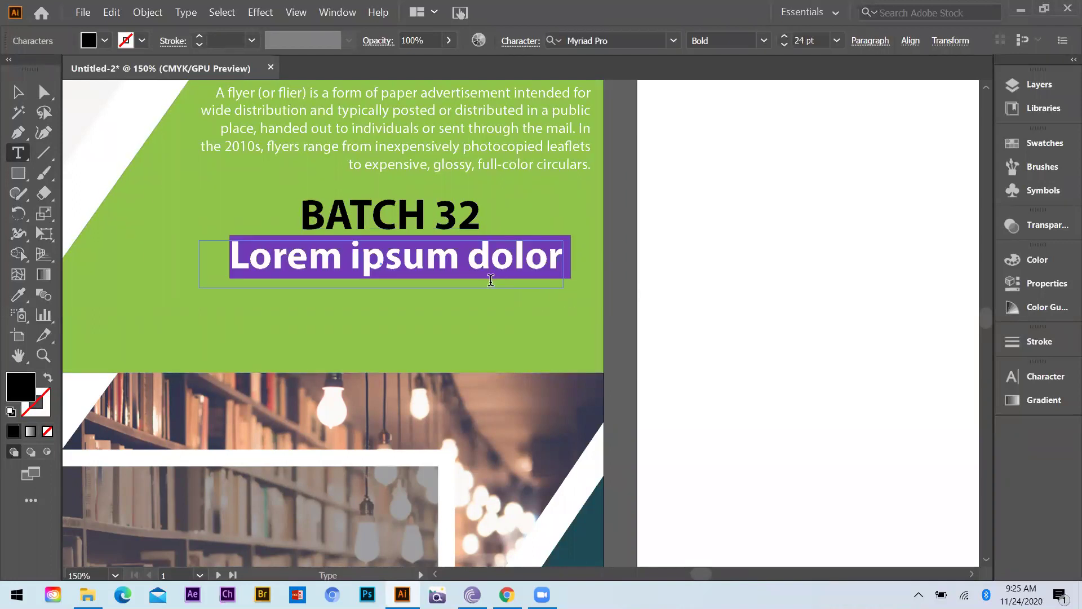
{"action": "key", "text": "BackSpace"}
{"action": "left_click", "coordinate": [836, 41]}
{"action": "left_click", "coordinate": [868, 212]}
{"action": "left_click", "coordinate": [764, 41]}
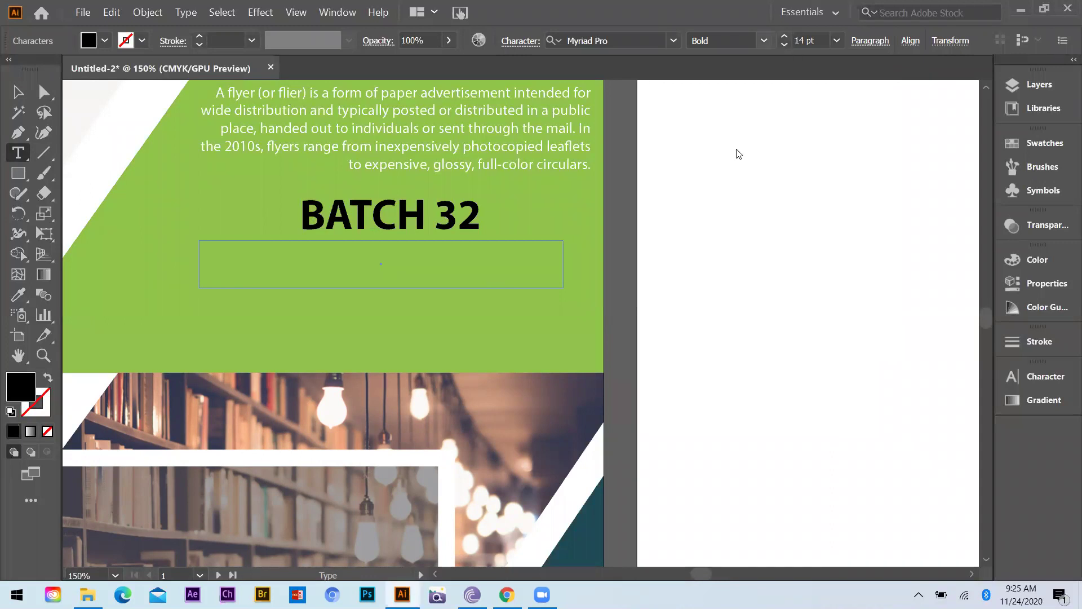
{"action": "left_click", "coordinate": [721, 142]}
{"action": "left_click", "coordinate": [764, 41]}
{"action": "left_click", "coordinate": [725, 141]}
{"action": "key", "text": "ctrl"}
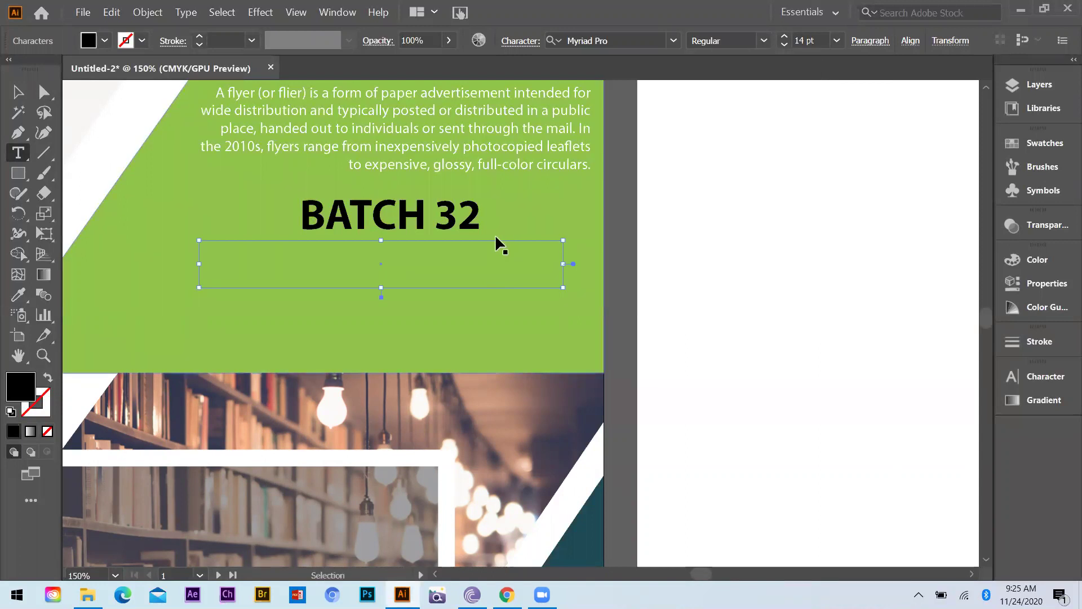
{"action": "left_click", "coordinate": [495, 235], "text": "ctrl"}
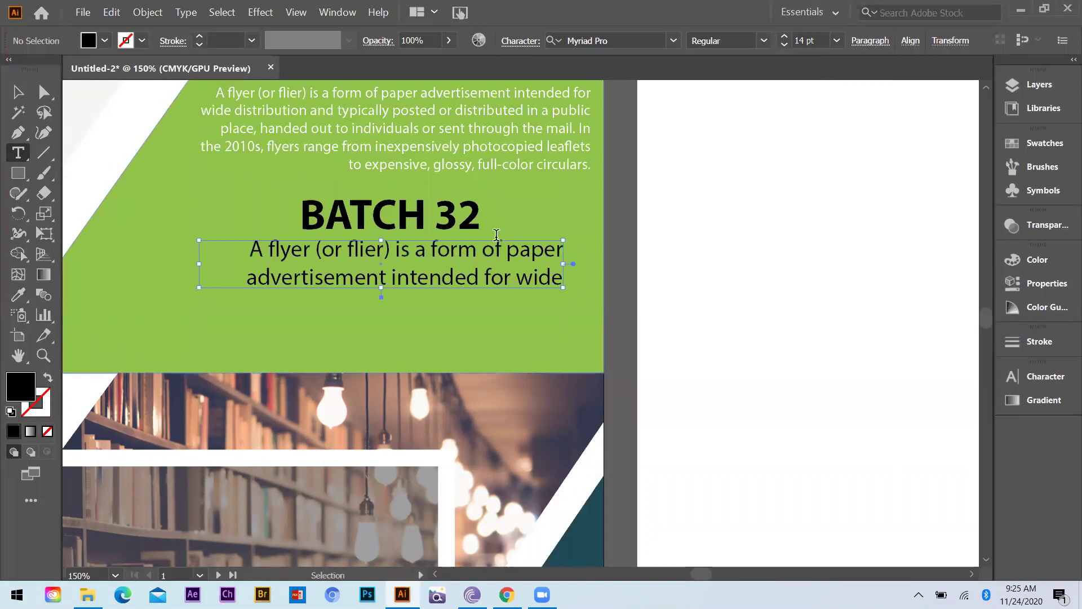
Step: Reduce the text under "BATCH 32" to 6 pt and delete everything after "in a public place,"
{"action": "triple_click", "coordinate": [256, 250]}
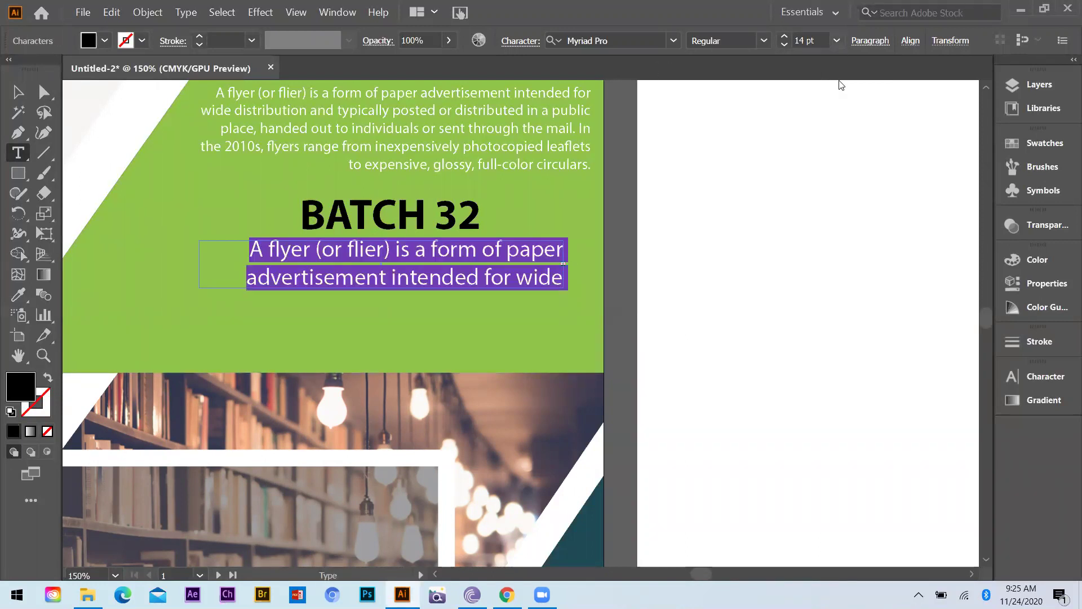
{"action": "left_click", "coordinate": [836, 41]}
{"action": "left_click", "coordinate": [844, 86]}
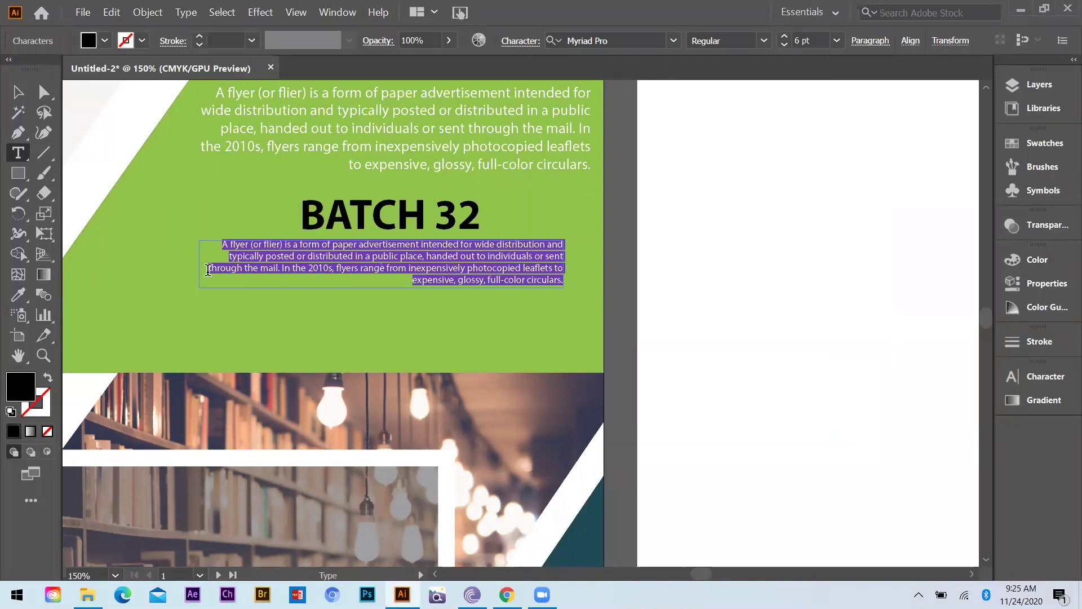
{"action": "left_click_drag", "start_coordinate": [208, 270], "coordinate": [597, 316]}
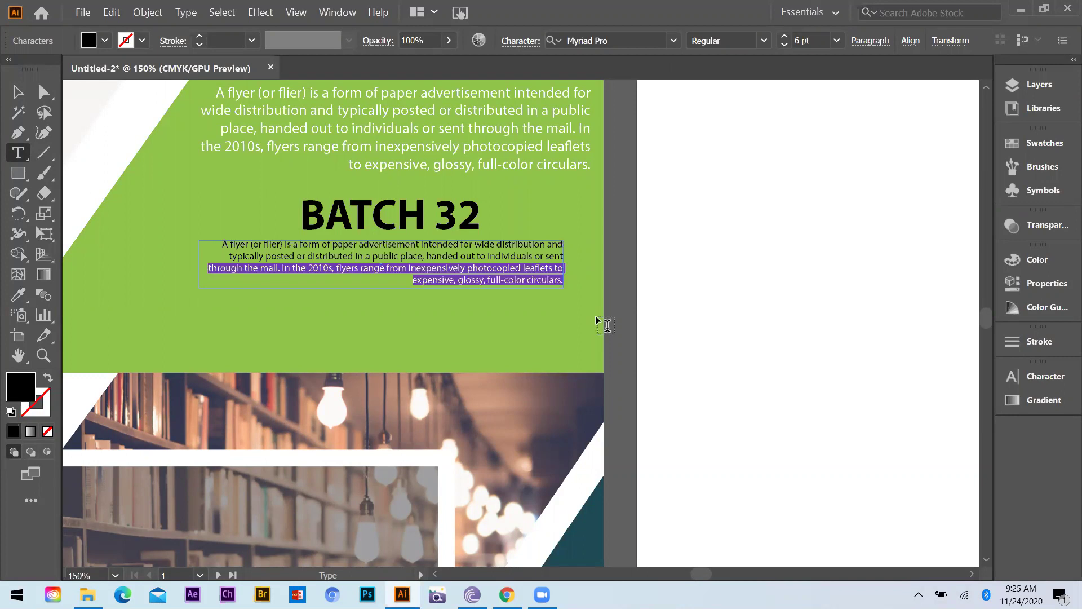
{"action": "key", "text": "BackSpace"}
{"action": "left_click_drag", "start_coordinate": [424, 255], "coordinate": [509, 297]}
{"action": "key", "text": "BackSpace"}
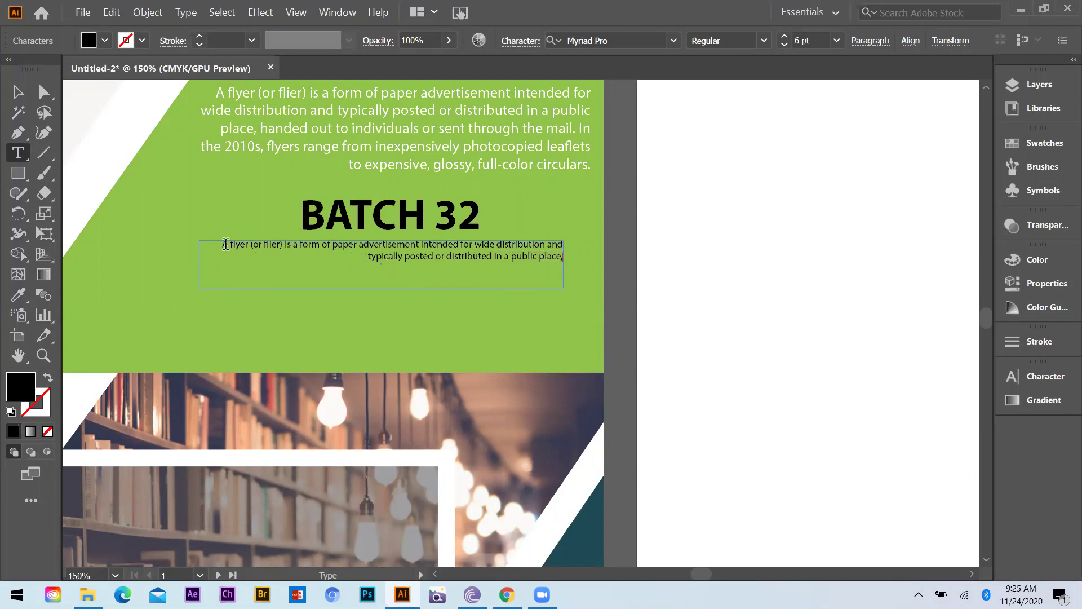
Step: Centre-align the small paragraph under "BATCH 32" and make the words "flyer (or flier)" bold
{"action": "key", "text": "ctrl+a"}
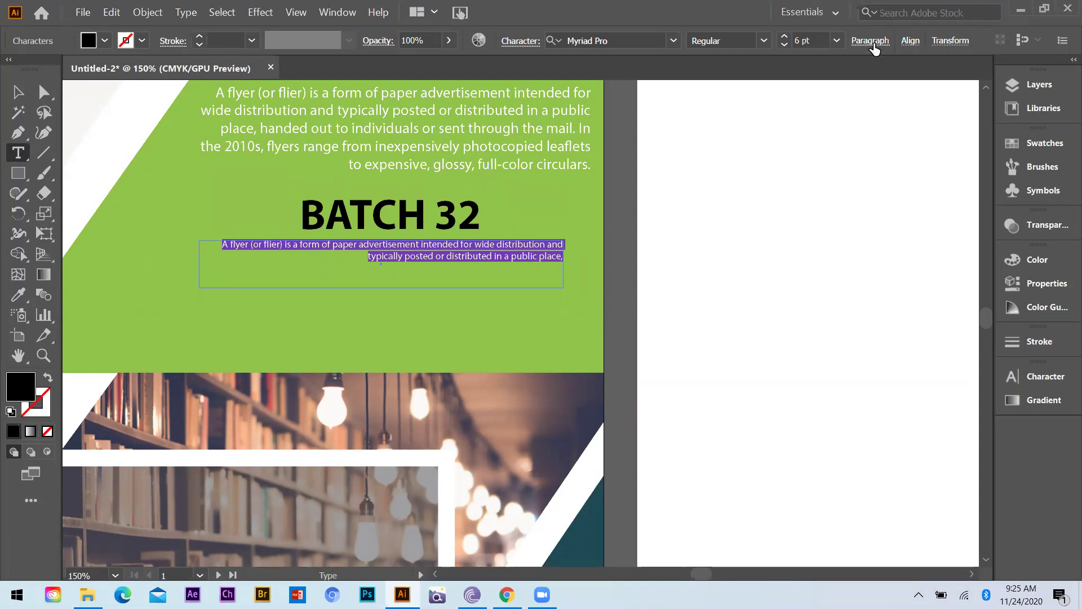
{"action": "left_click", "coordinate": [737, 78]}
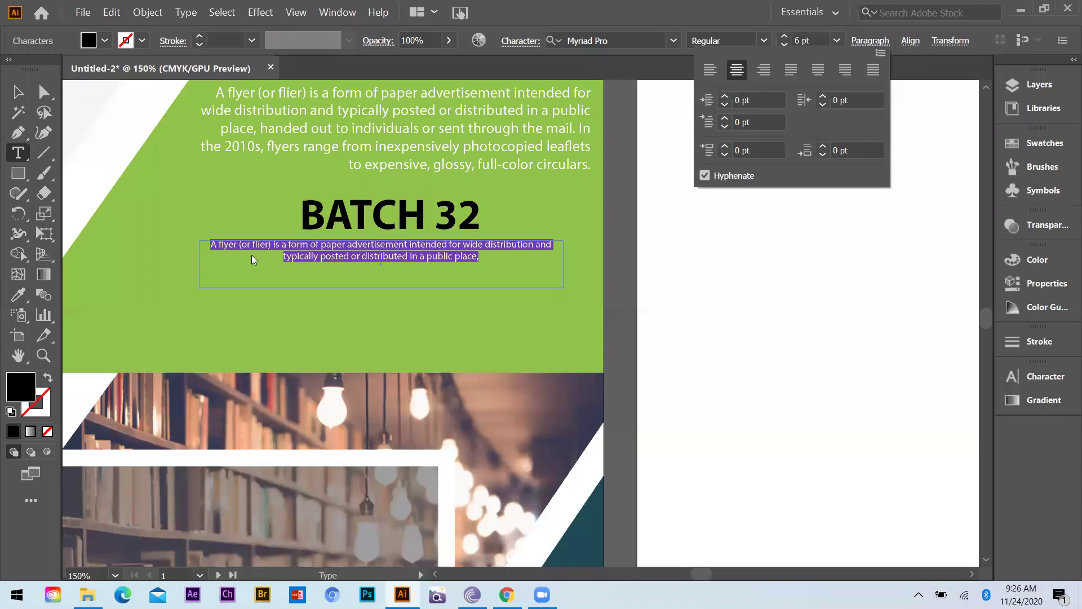
{"action": "left_click_drag", "start_coordinate": [218, 244], "coordinate": [271, 246]}
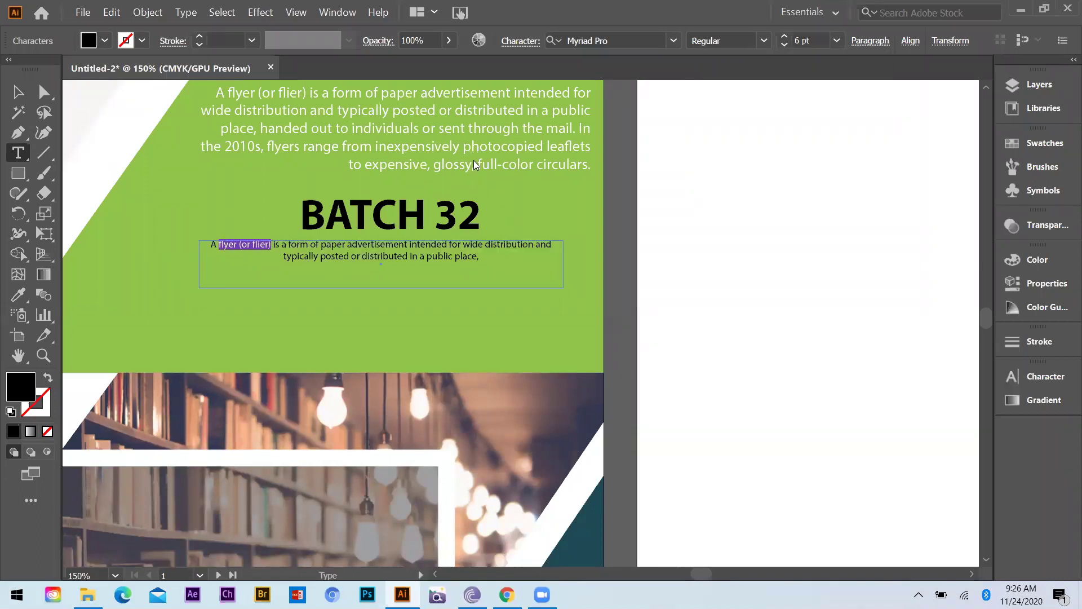
{"action": "left_click", "coordinate": [721, 41]}
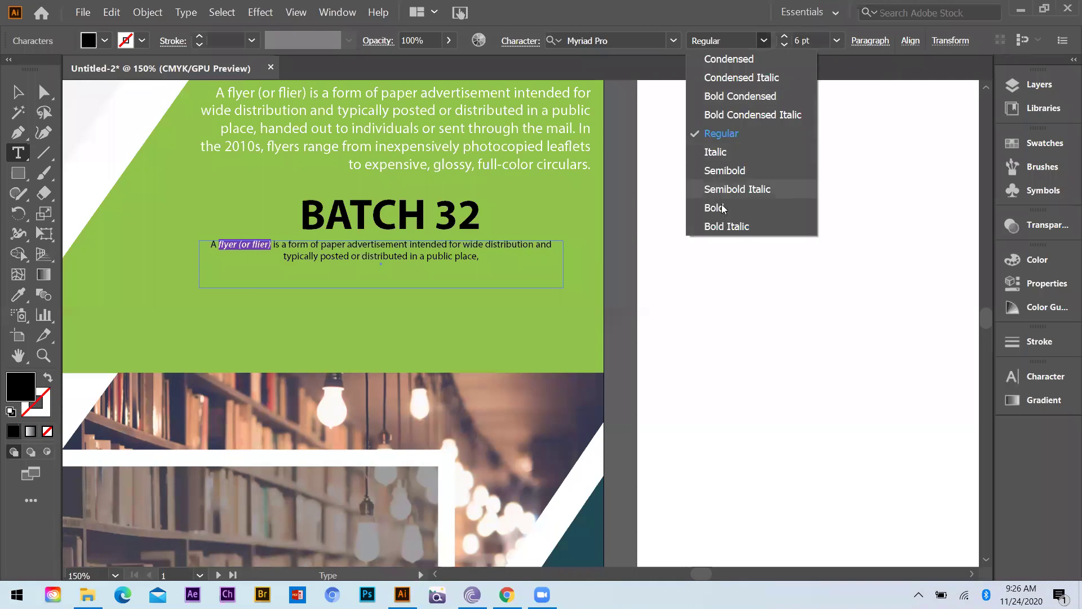
{"action": "left_click", "coordinate": [724, 208]}
{"action": "key", "text": "ctrl"}
{"action": "left_click", "coordinate": [837, 242]}
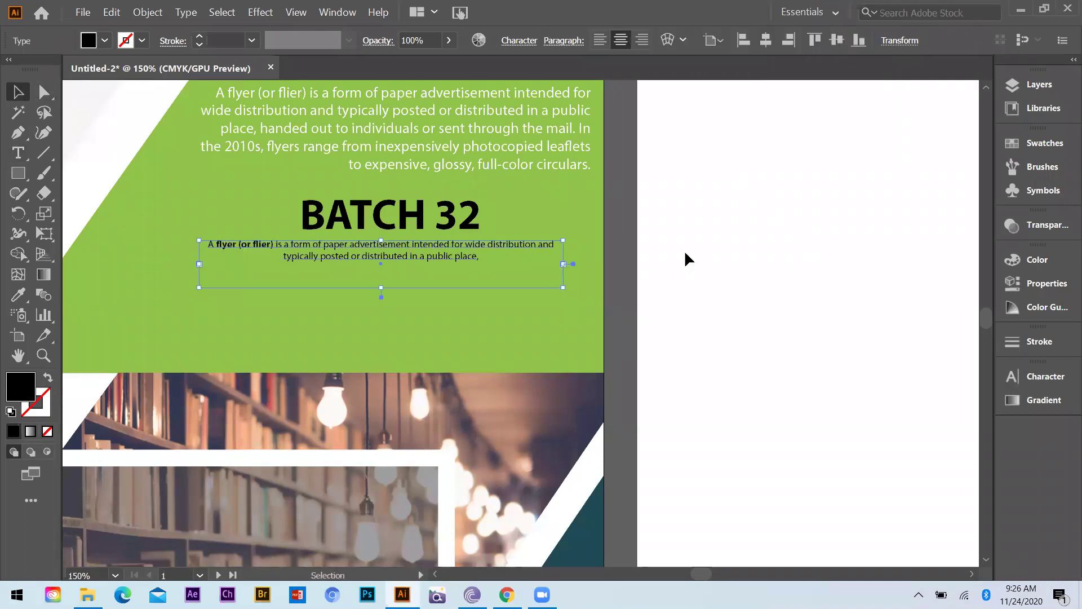
Step: Nudge the small paragraph slightly to the right under the "BATCH 32" heading and deselect it
{"action": "left_click", "coordinate": [446, 246]}
{"action": "left_click_drag", "start_coordinate": [446, 246], "coordinate": [451, 246]}
{"action": "left_click", "coordinate": [439, 278]}
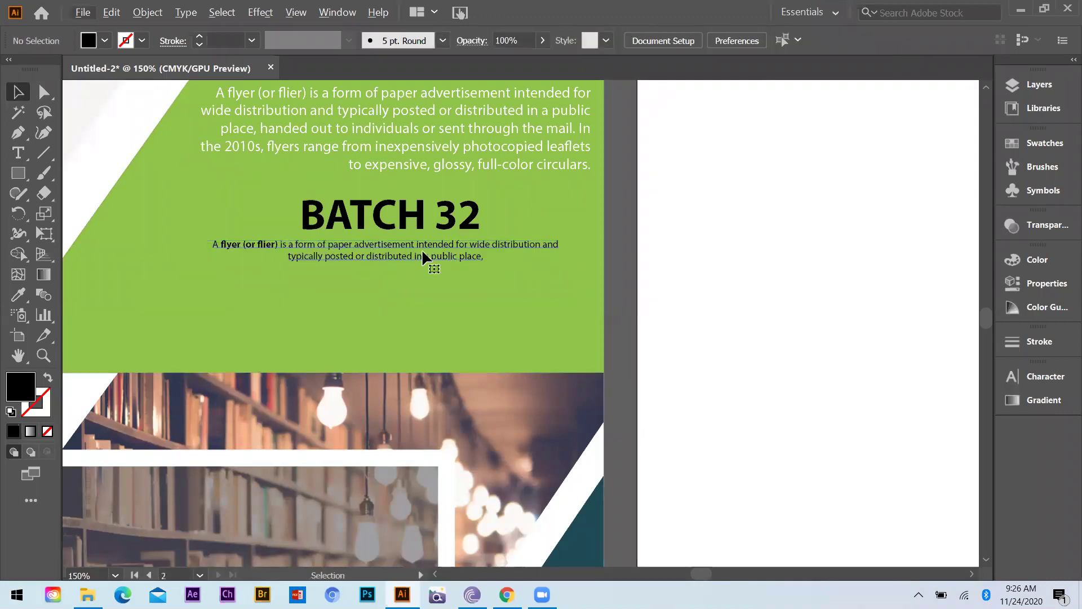
Step: Sample white with the Eyedropper to recolour the "BATCH 32" heading and the small paragraph under it, and deselect them
{"action": "left_click", "coordinate": [425, 251]}
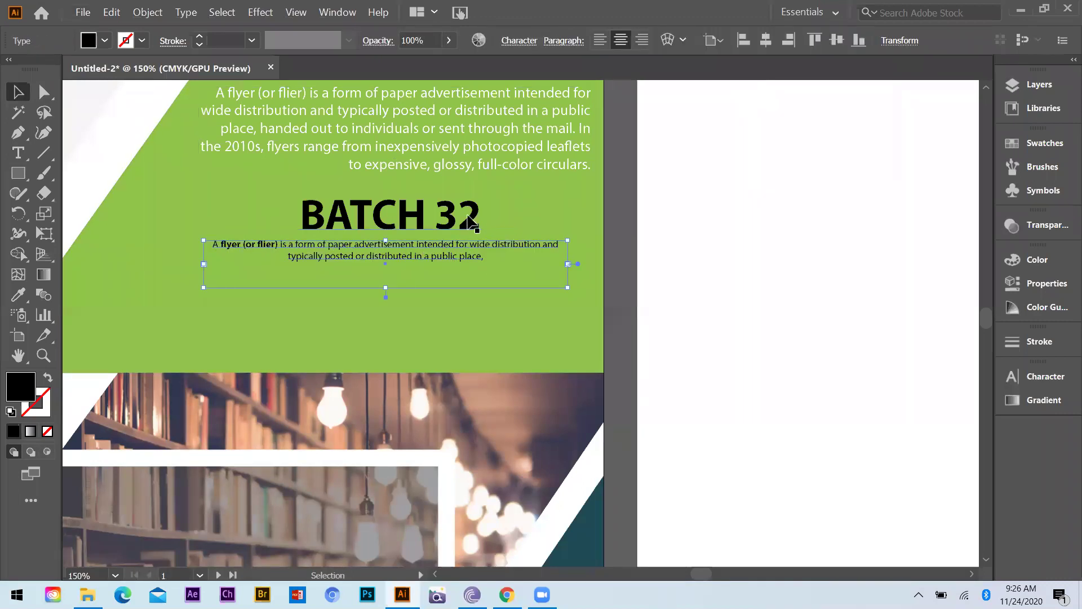
{"action": "left_click", "coordinate": [410, 221], "text": "shift"}
{"action": "key", "text": "i"}
{"action": "left_click", "coordinate": [799, 271]}
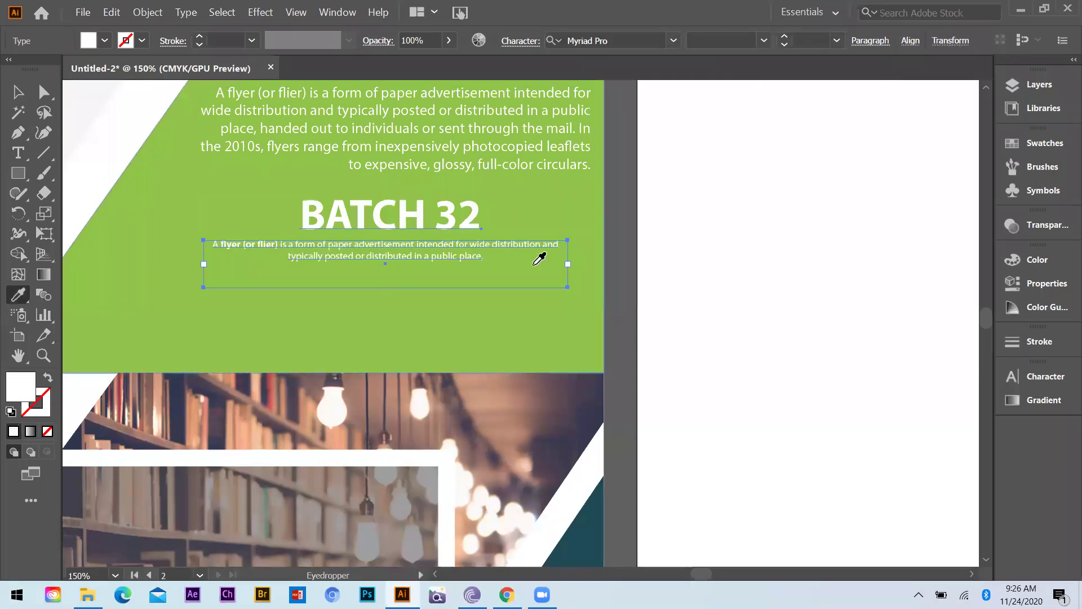
{"action": "left_click", "coordinate": [12, 89]}
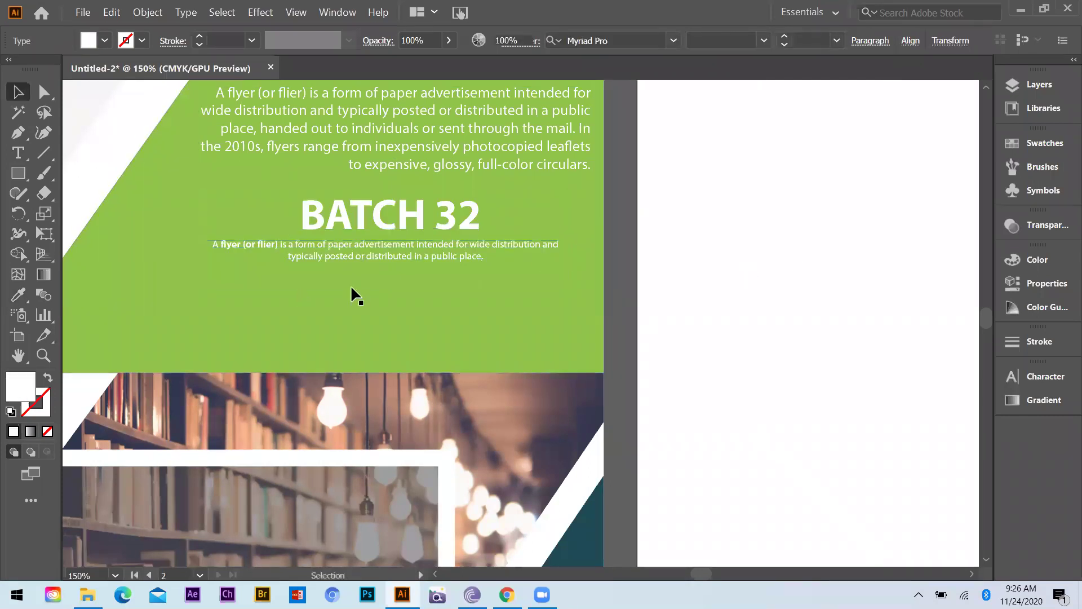
{"action": "left_click", "coordinate": [350, 286]}
Step: Draw a thin white horizontal divider with the Rounded Rectangle tool between the description paragraph and the "BATCH 32" heading
{"action": "scroll", "coordinate": [350, 288], "scroll_direction": "up", "scroll_amount": 1}
{"action": "left_click_drag", "start_coordinate": [23, 176], "coordinate": [76, 192]}
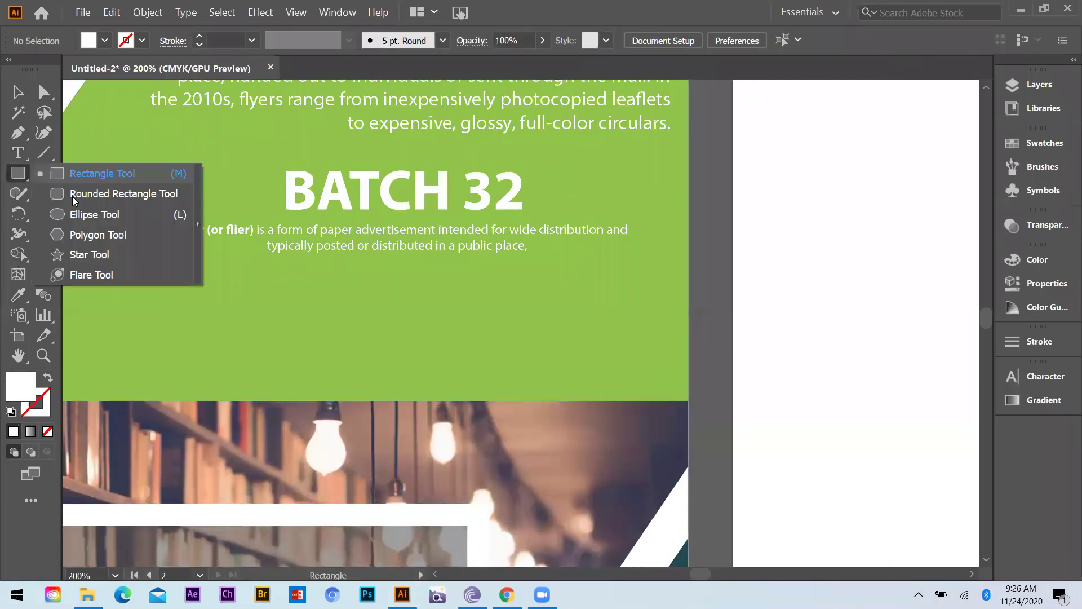
{"action": "scroll", "coordinate": [333, 281], "scroll_direction": "down", "scroll_amount": 1}
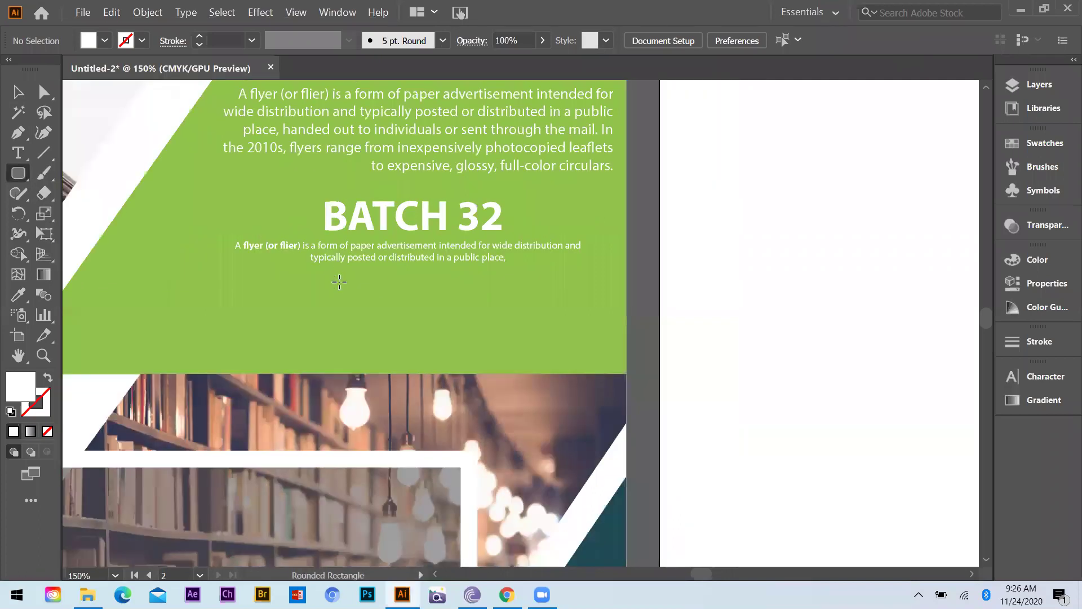
{"action": "scroll", "coordinate": [338, 284], "scroll_direction": "up", "scroll_amount": 1}
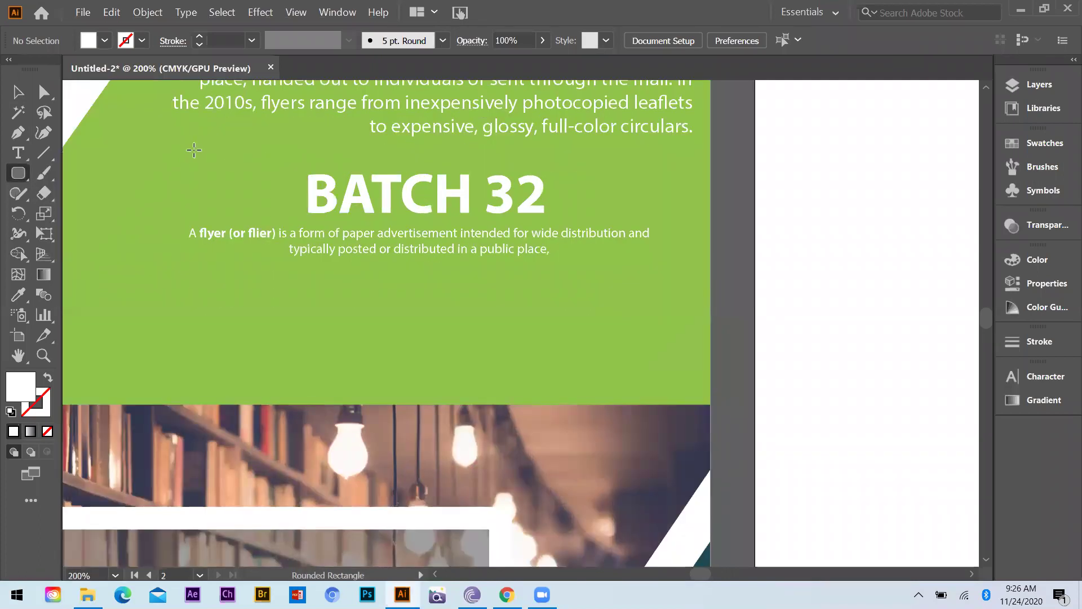
{"action": "left_click_drag", "start_coordinate": [194, 150], "coordinate": [650, 152]}
{"action": "key", "text": "v"}
{"action": "left_click", "coordinate": [415, 296]}
{"action": "scroll", "coordinate": [383, 287], "scroll_direction": "up", "scroll_amount": 3}
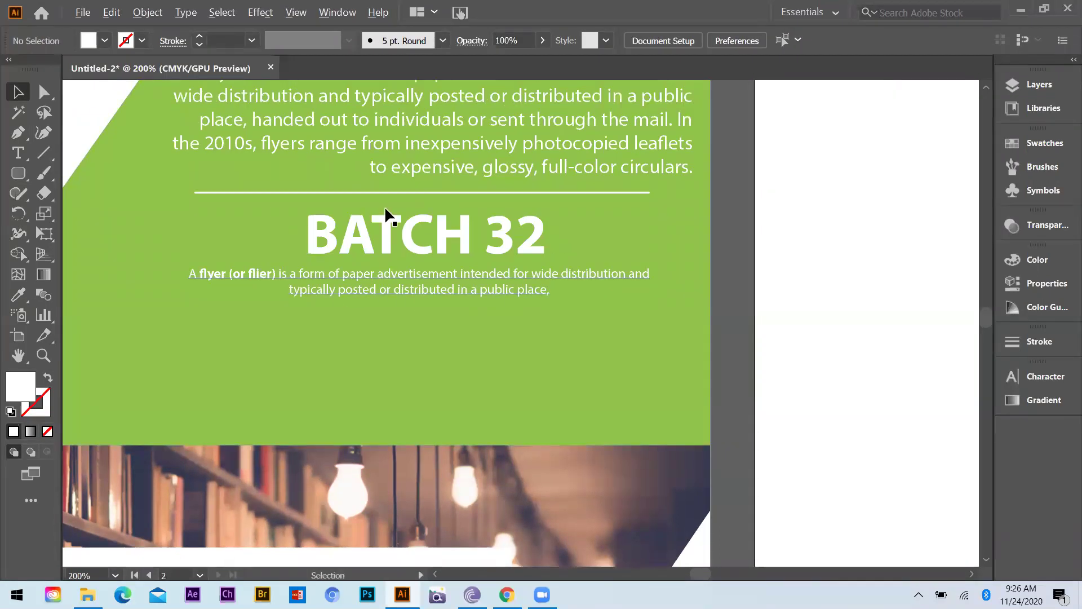
Step: Select the description paragraph, the divider line, the "BATCH 32" heading and the small paragraph together
{"action": "scroll", "coordinate": [370, 221], "scroll_direction": "down", "scroll_amount": 2}
{"action": "left_click", "coordinate": [371, 255]}
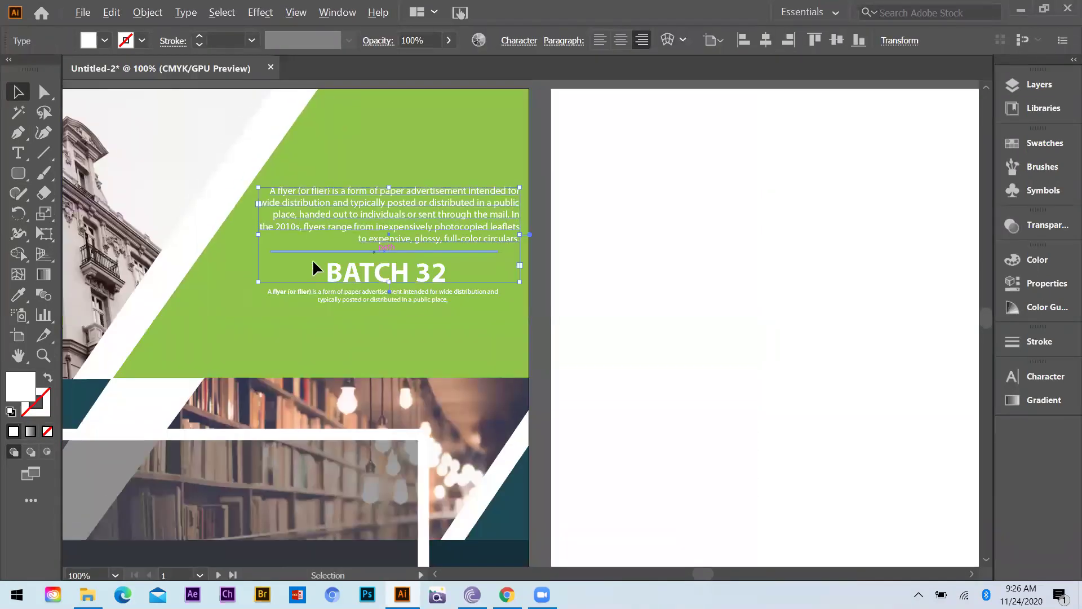
{"action": "scroll", "coordinate": [444, 363], "scroll_direction": "up", "scroll_amount": 5}
{"action": "scroll", "coordinate": [416, 387], "scroll_direction": "down", "scroll_amount": 3}
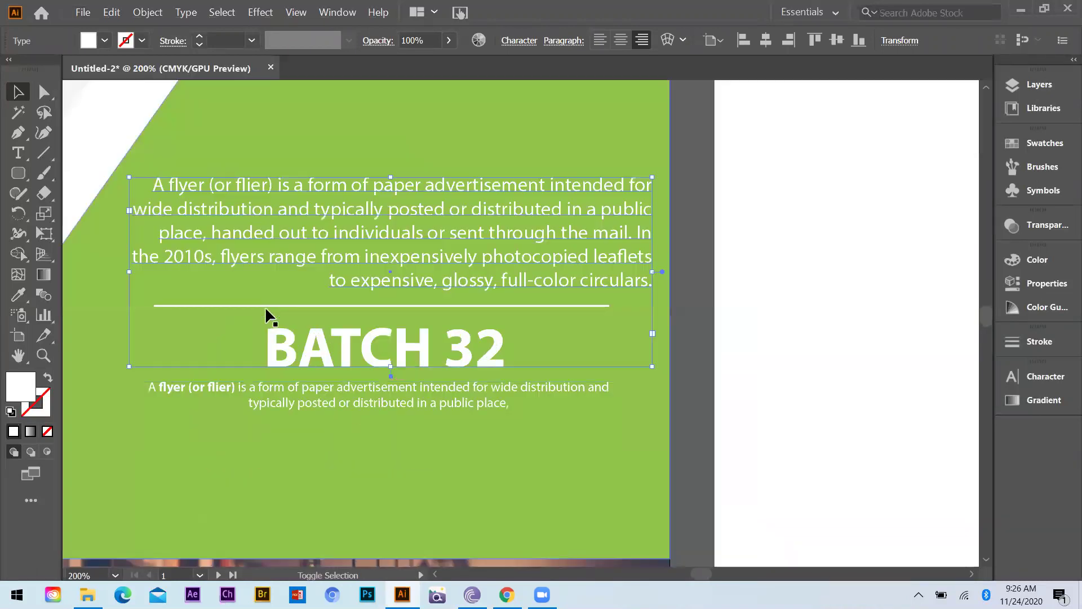
{"action": "scroll", "coordinate": [268, 313], "scroll_direction": "up", "scroll_amount": 2}
{"action": "left_click", "coordinate": [329, 345], "text": "shift"}
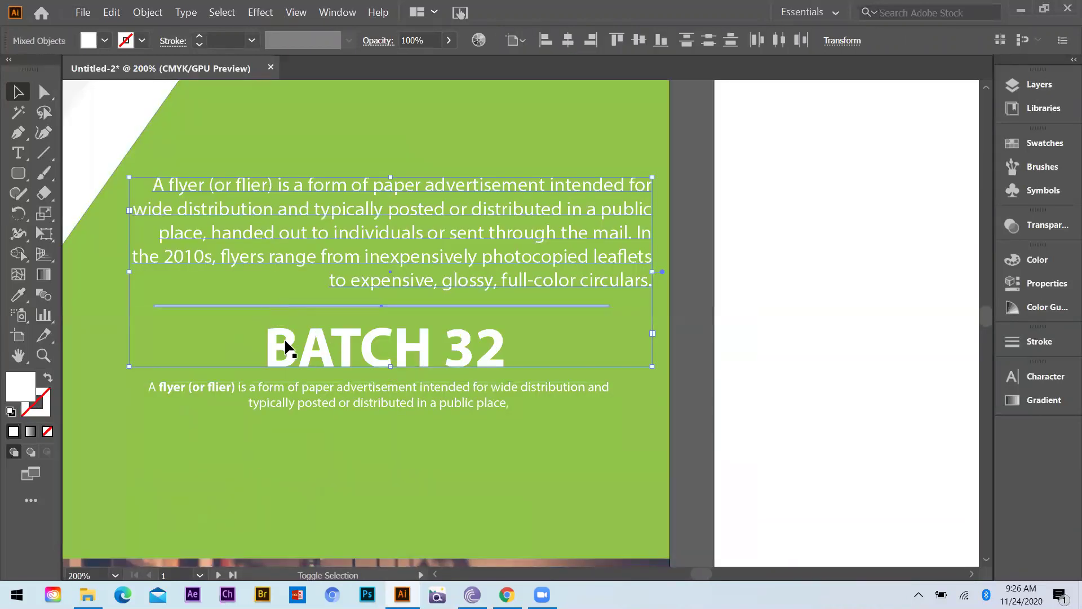
{"action": "left_click", "coordinate": [293, 387], "text": "shift"}
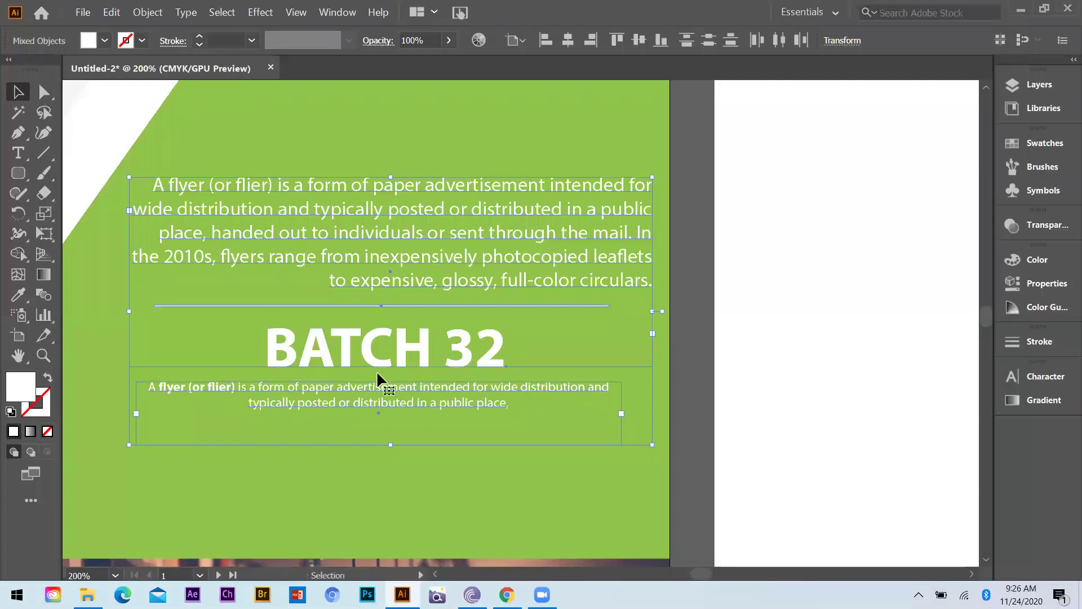
Step: Try to centre the selected text and divider line horizontally on the artboard
{"action": "left_click", "coordinate": [567, 40]}
{"action": "scroll", "coordinate": [261, 346], "scroll_direction": "down", "scroll_amount": 2}
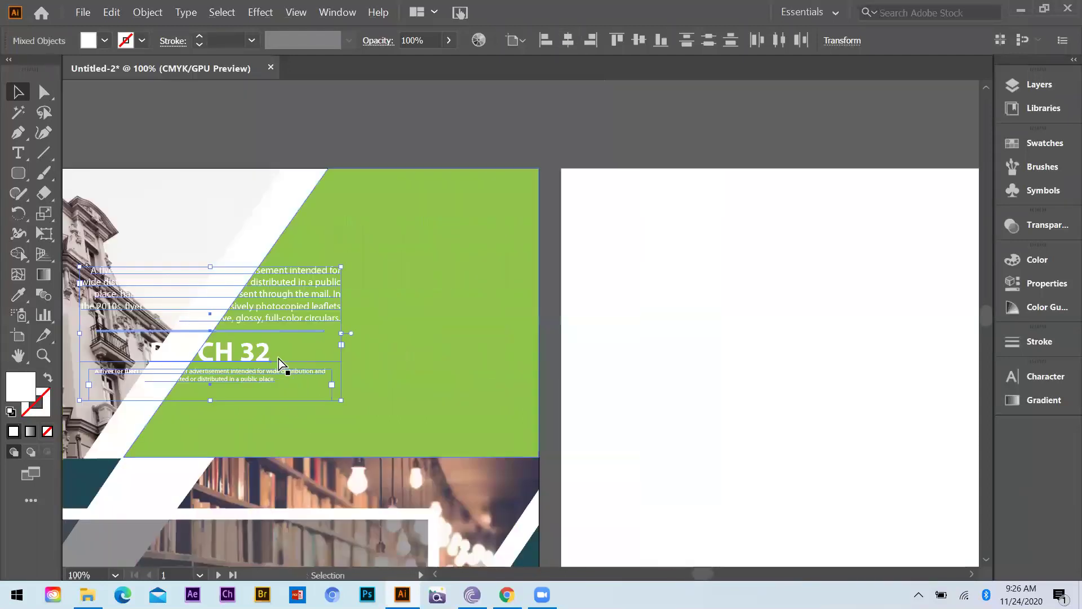
{"action": "key", "text": "ctrl+z"}
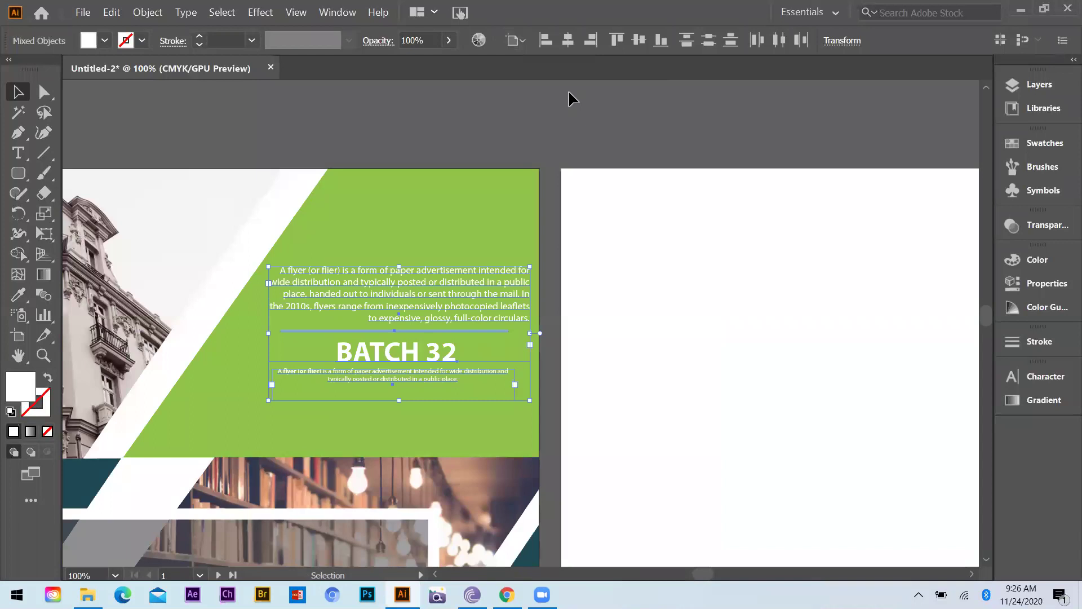
Step: Switch alignment to Key Object, centre the selected text horizontally on the divider line, and deselect everything
{"action": "left_click", "coordinate": [522, 44]}
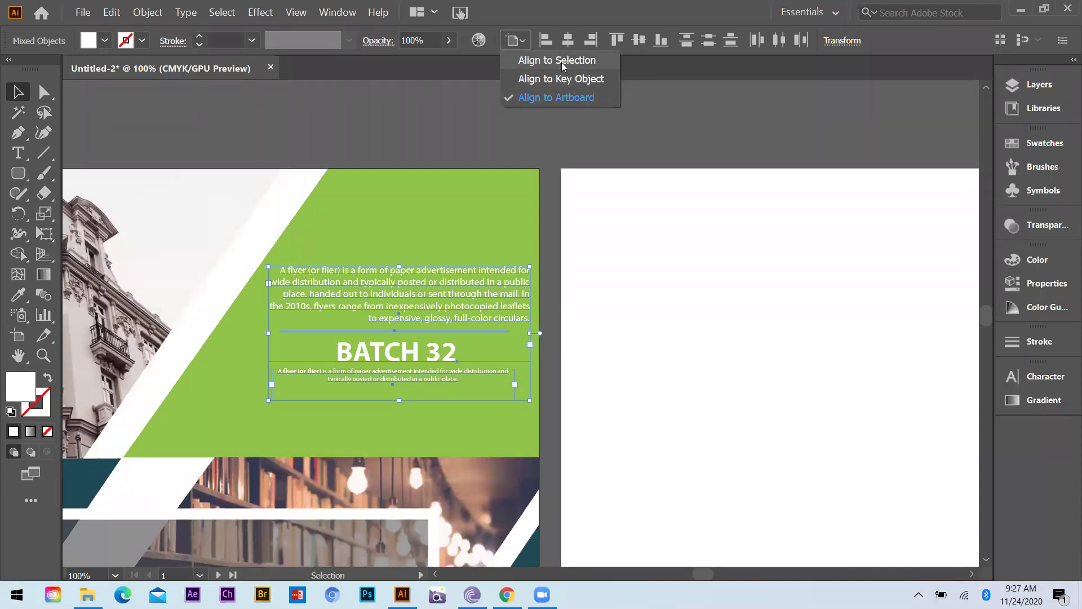
{"action": "left_click", "coordinate": [556, 80]}
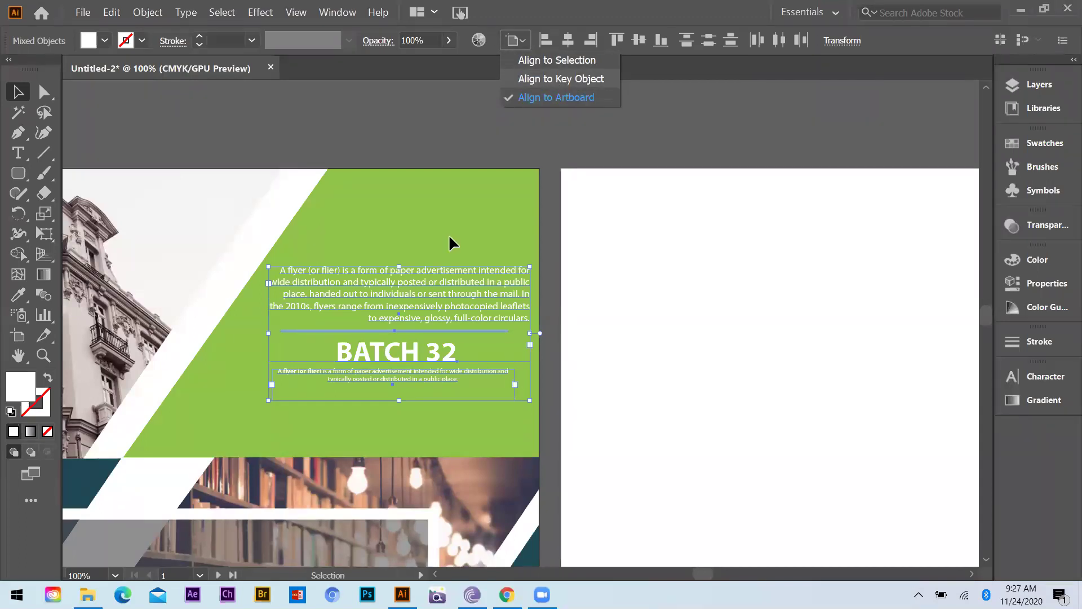
{"action": "left_click", "coordinate": [568, 40]}
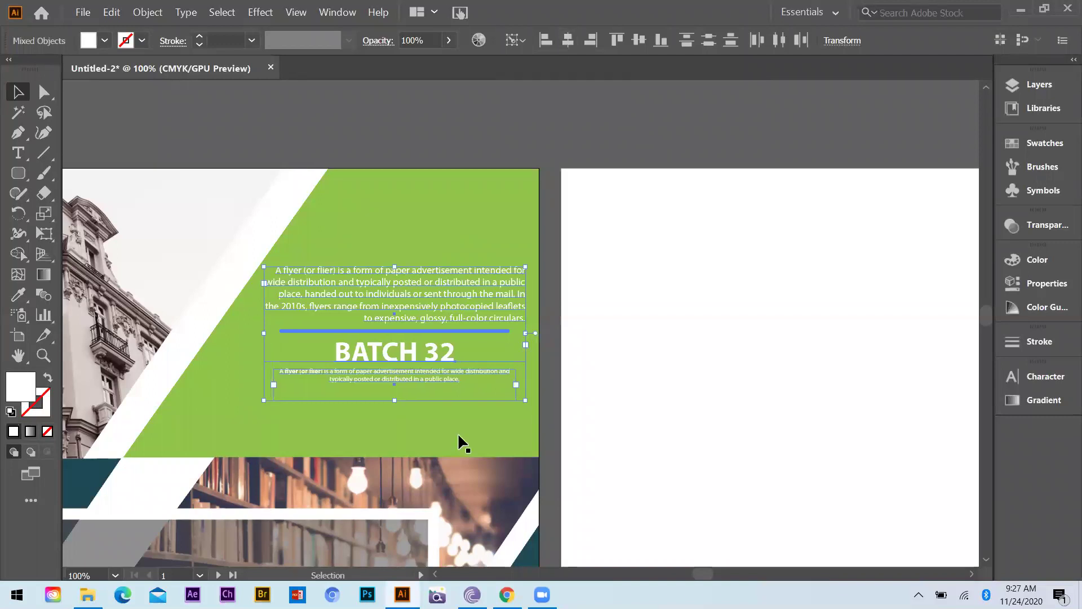
{"action": "left_click", "coordinate": [524, 480]}
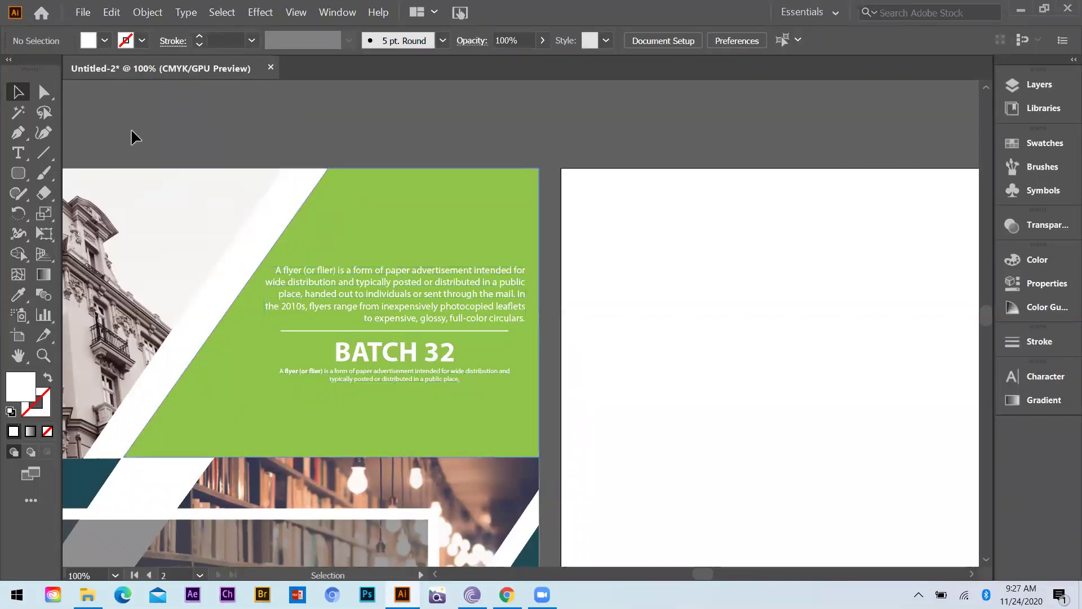
Step: Draw a tiny white dot with the Rounded Rectangle tool beneath the right end of the small paragraph and deselect it
{"action": "left_click", "coordinate": [18, 173]}
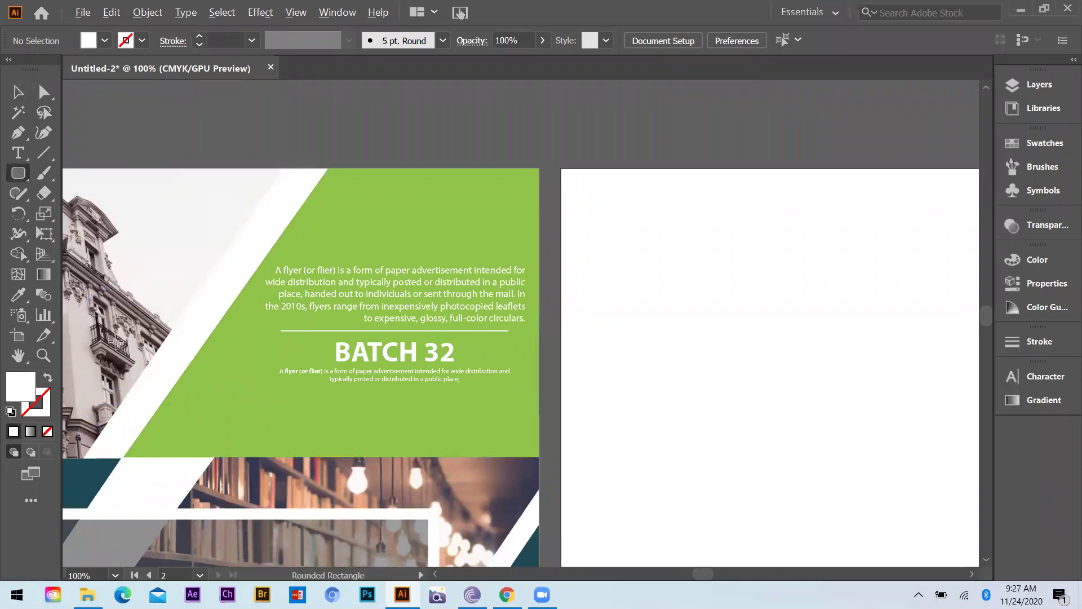
{"action": "key", "text": "ctrl+="}
{"action": "left_click_drag", "start_coordinate": [136, 338], "coordinate": [594, 235]}
{"action": "key", "text": "v"}
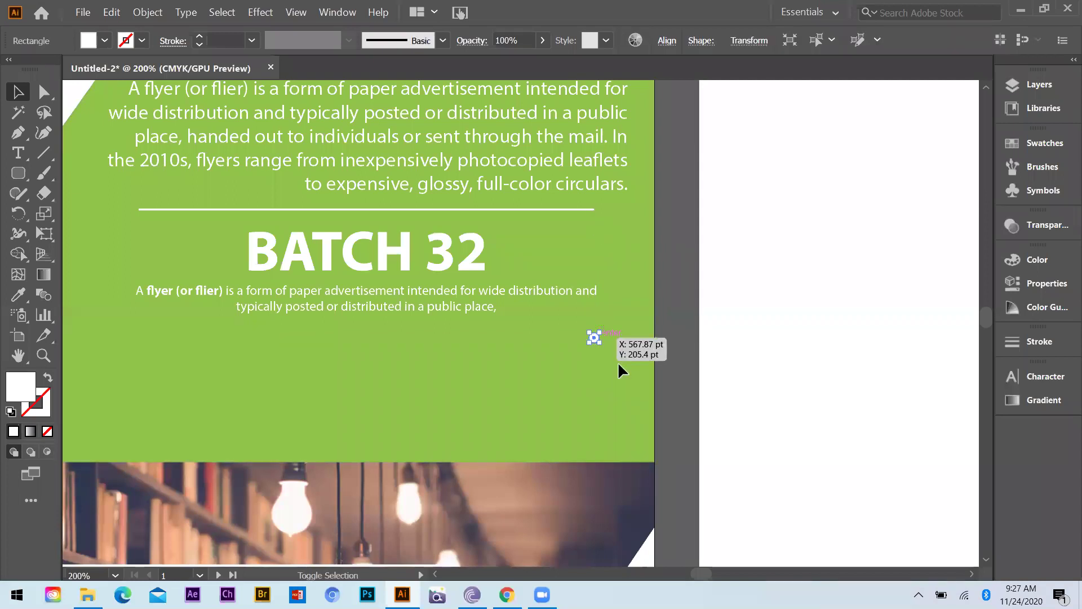
{"action": "left_click", "coordinate": [697, 379]}
Step: Copy the "BATCH 32" heading into the white-framed box and scale the copy up to about 131 pt
{"action": "scroll", "coordinate": [611, 367], "scroll_direction": "down", "scroll_amount": 1}
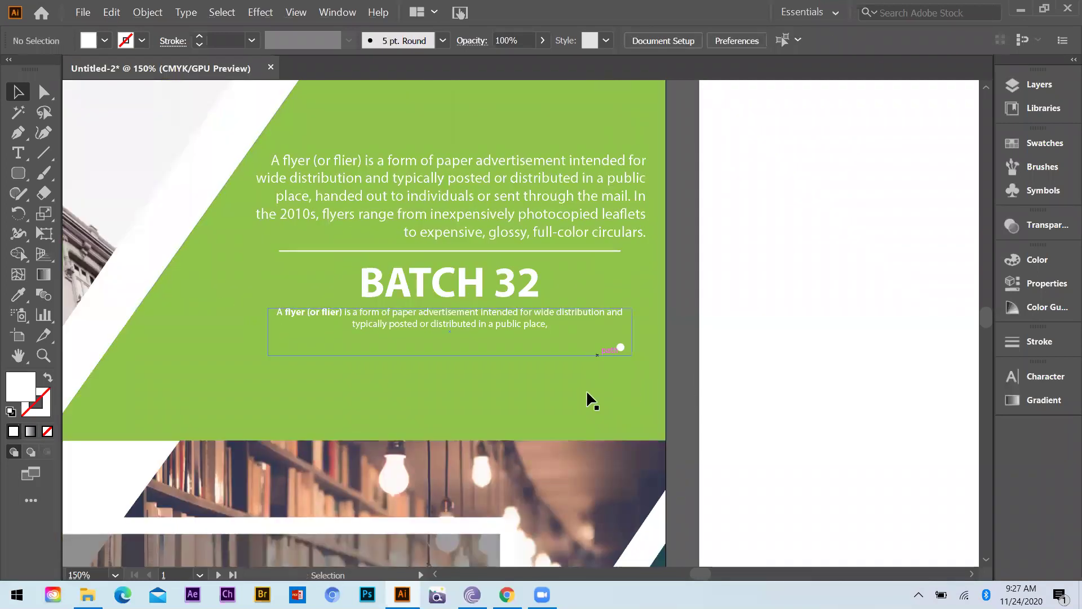
{"action": "scroll", "coordinate": [587, 398], "scroll_direction": "down", "scroll_amount": 1}
{"action": "scroll", "coordinate": [587, 366], "scroll_direction": "down", "scroll_amount": 1}
{"action": "scroll", "coordinate": [331, 174], "scroll_direction": "down", "scroll_amount": 1}
{"action": "scroll", "coordinate": [423, 133], "scroll_direction": "up", "scroll_amount": 1}
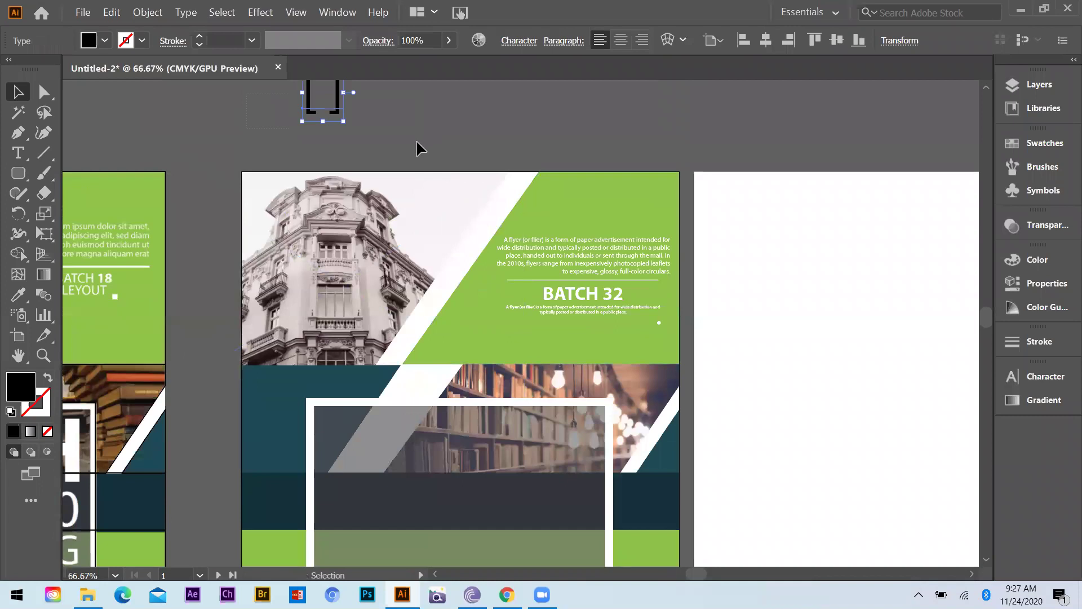
{"action": "left_click", "coordinate": [539, 282]}
{"action": "scroll", "coordinate": [507, 271], "scroll_direction": "down", "scroll_amount": 1}
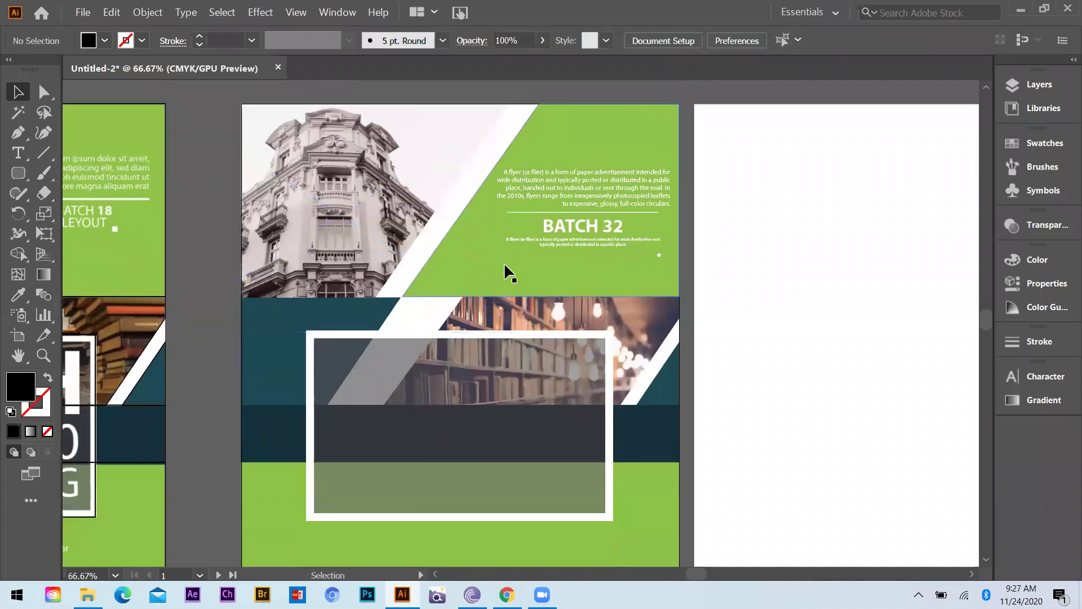
{"action": "scroll", "coordinate": [564, 183], "scroll_direction": "down", "scroll_amount": 1}
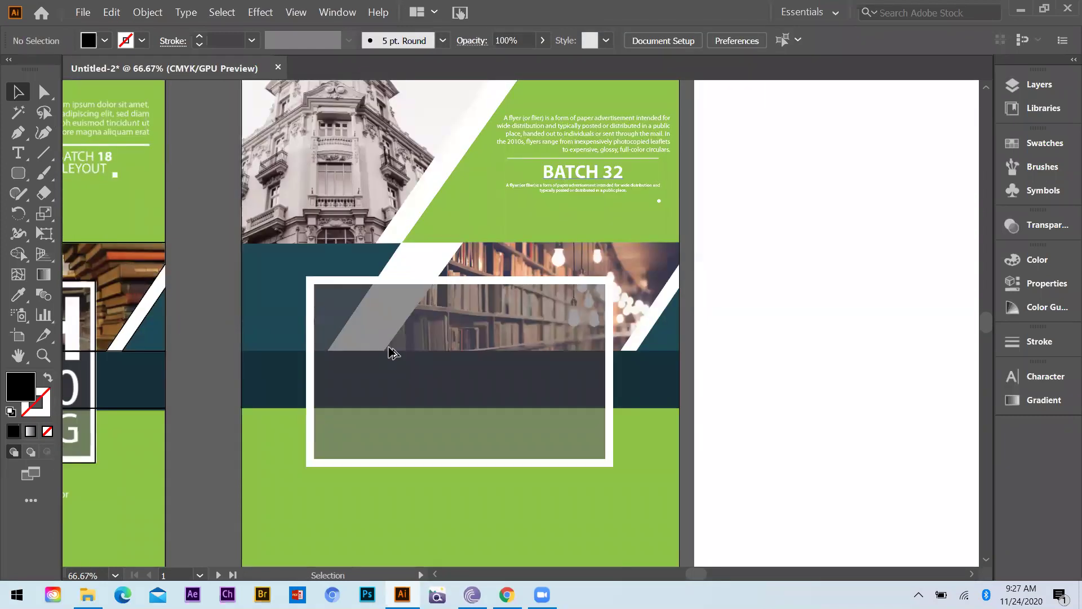
{"action": "left_click_drag", "start_coordinate": [555, 177], "coordinate": [330, 302]}
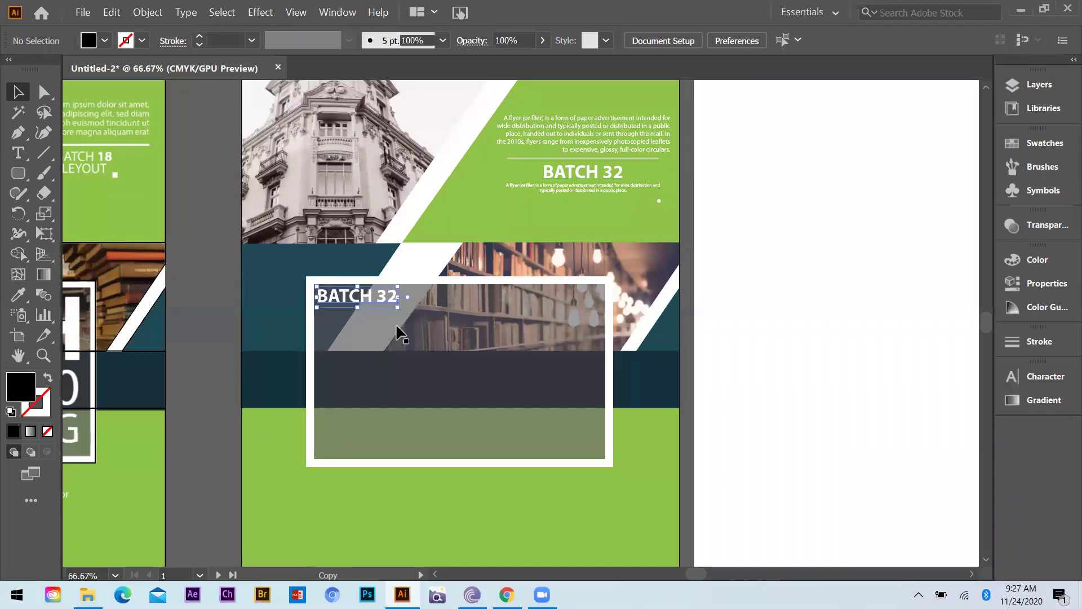
{"action": "left_click_drag", "start_coordinate": [398, 309], "coordinate": [738, 496]}
{"action": "left_click_drag", "start_coordinate": [673, 465], "coordinate": [672, 465]}
Step: Delete "32" from the enlarged heading and fit the remaining "BATCH" across the upper part of the framed box
{"action": "double_click", "coordinate": [576, 323]}
{"action": "left_click", "coordinate": [595, 316]}
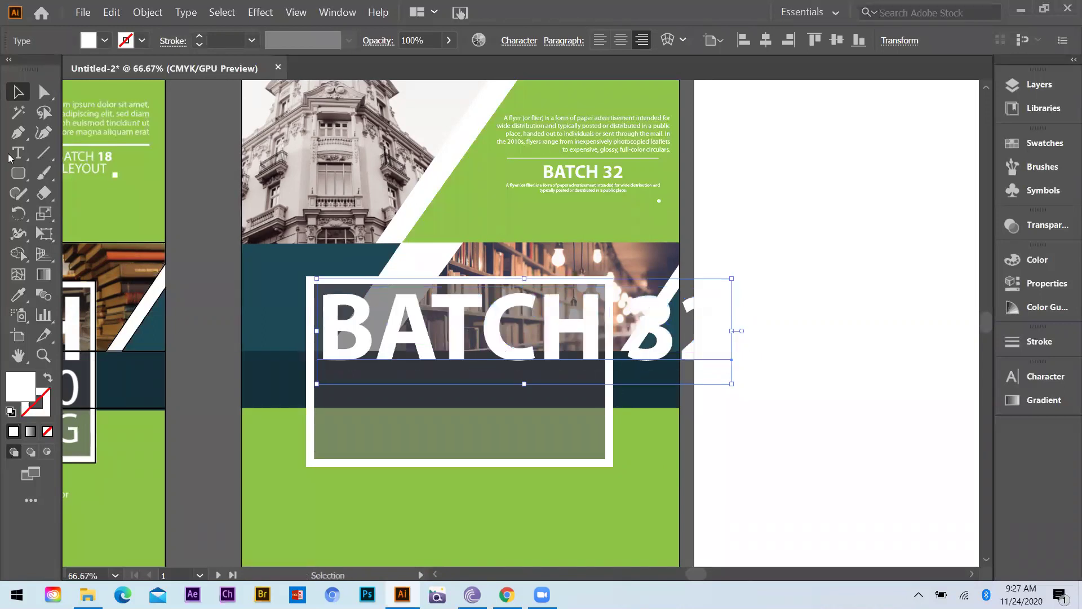
{"action": "left_click_drag", "start_coordinate": [594, 316], "coordinate": [819, 345]}
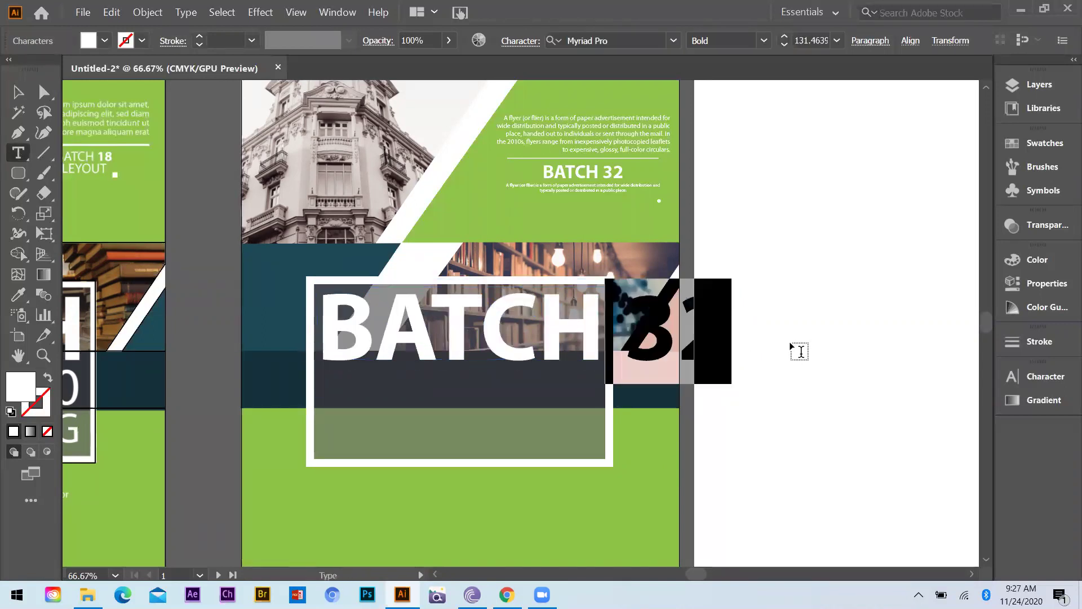
{"action": "key", "text": "BackSpace"}
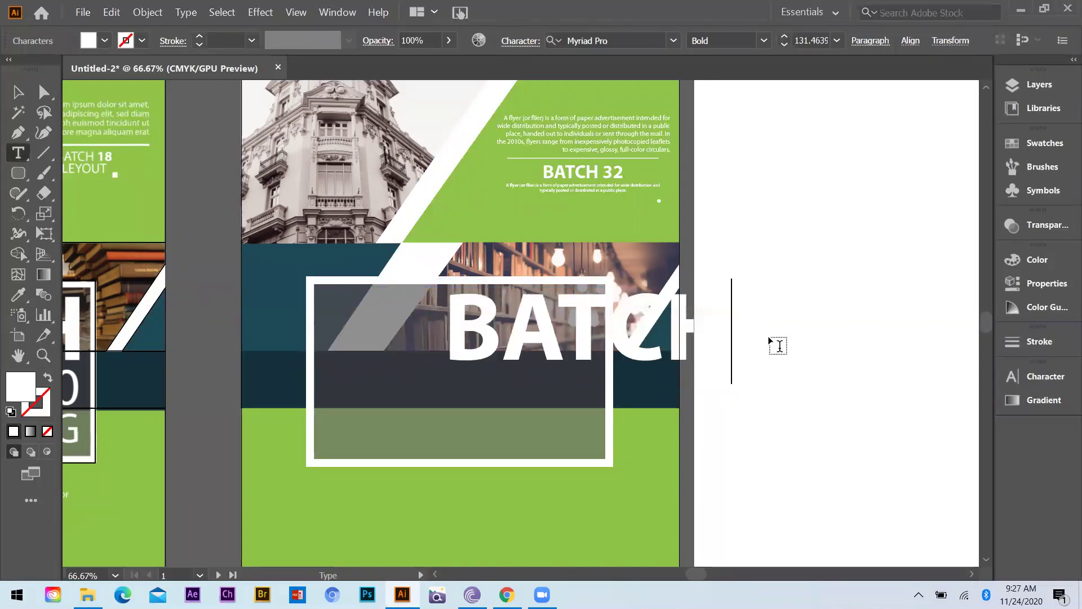
{"action": "left_click", "coordinate": [17, 94]}
{"action": "left_click_drag", "start_coordinate": [543, 316], "coordinate": [415, 299]}
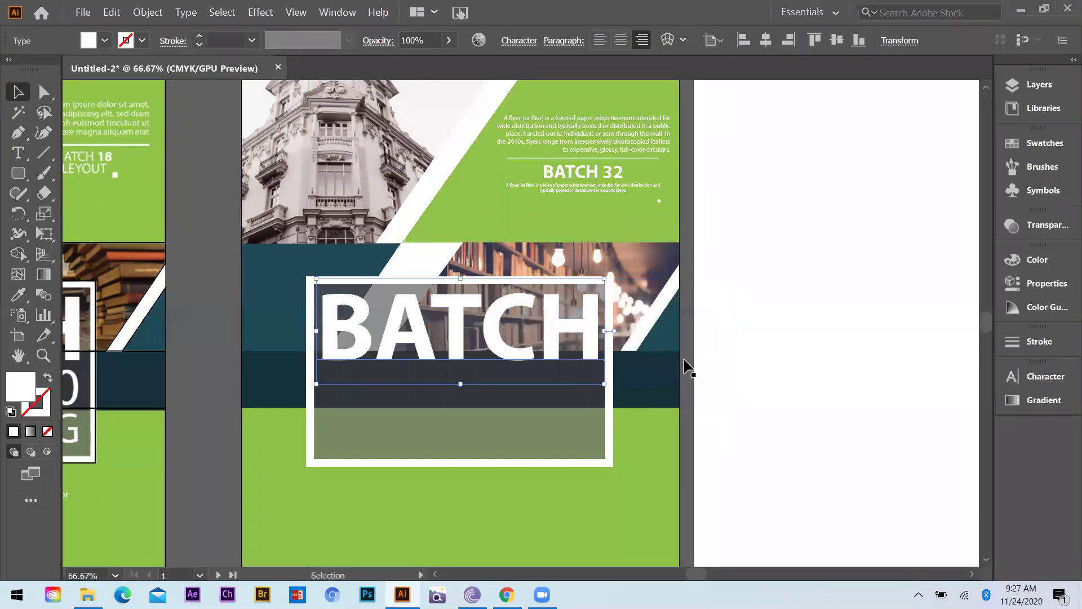
Step: Add the text "32-2020" in 36 pt Myriad Pro Bold on the green area below the framed box
{"action": "left_click", "coordinate": [18, 152]}
{"action": "left_click", "coordinate": [702, 334]}
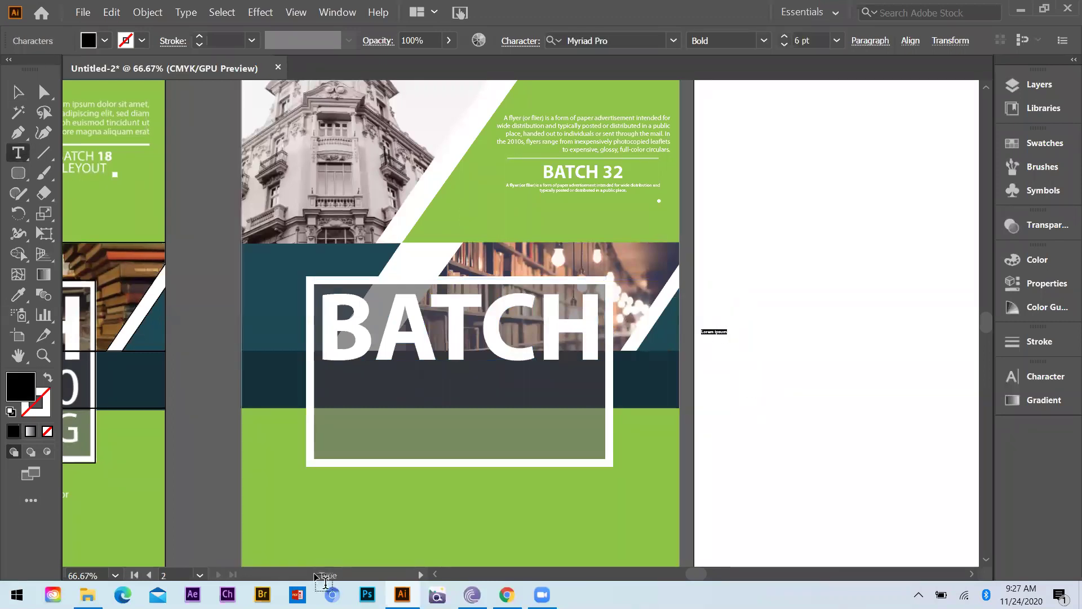
{"action": "key", "text": "ctrl+z"}
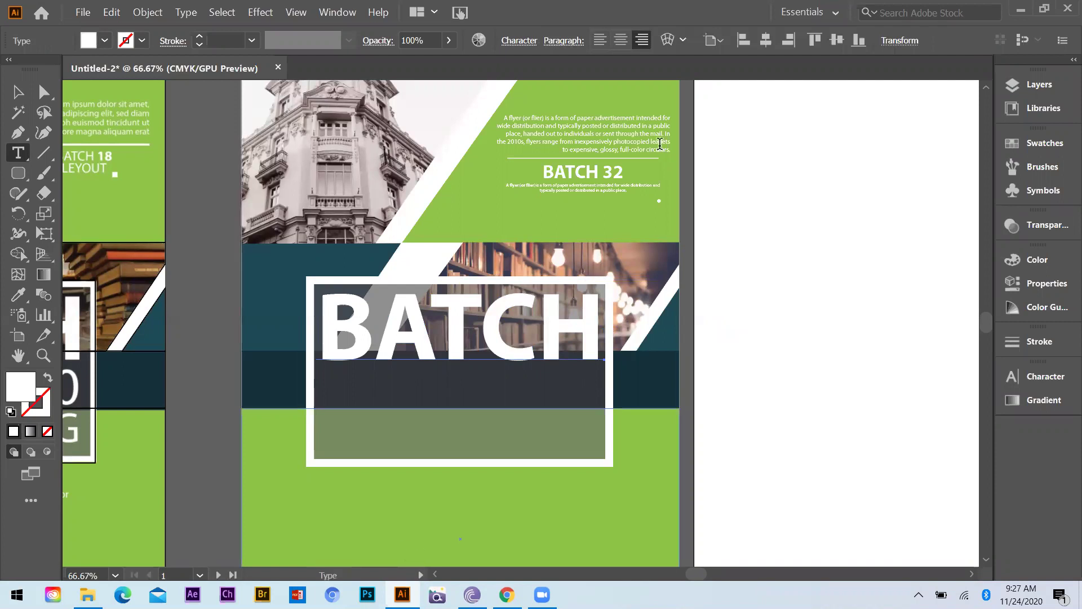
{"action": "left_click", "coordinate": [373, 516]}
{"action": "left_click", "coordinate": [837, 41]}
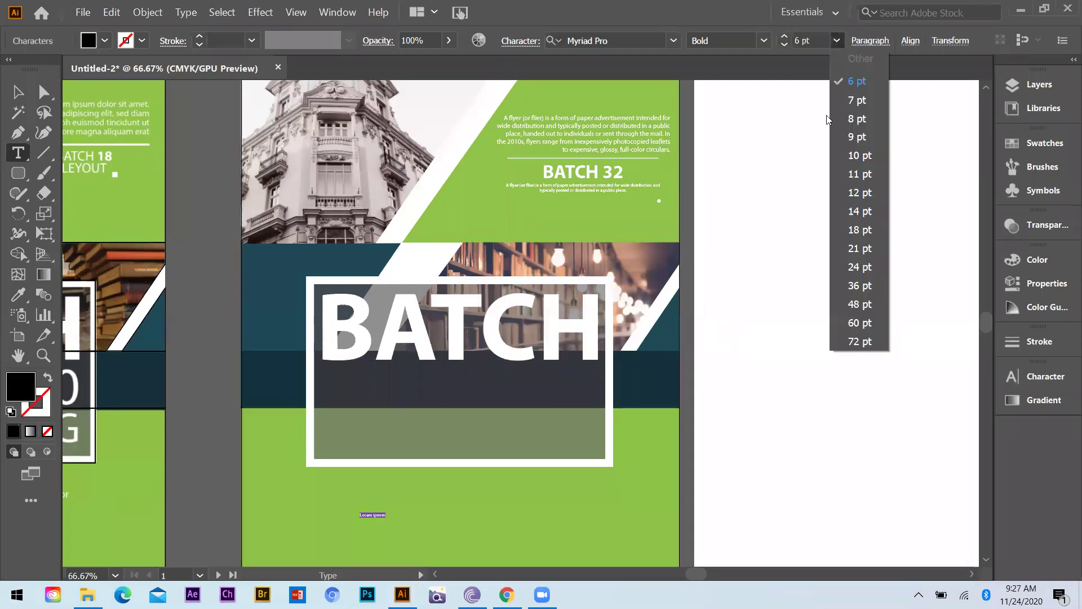
{"action": "left_click", "coordinate": [853, 285]}
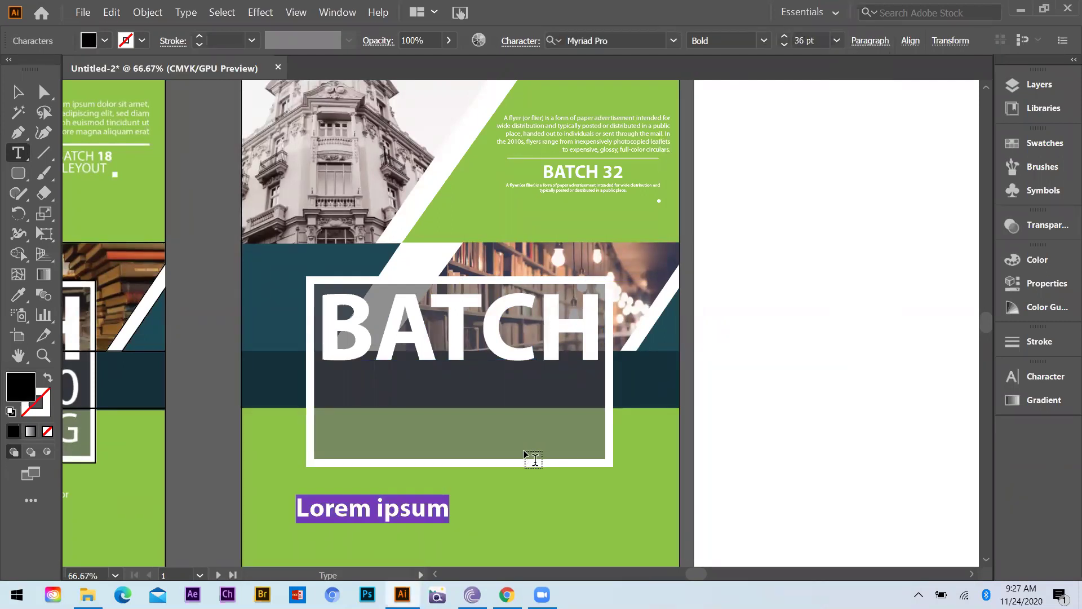
{"action": "type", "text": "32-2"}
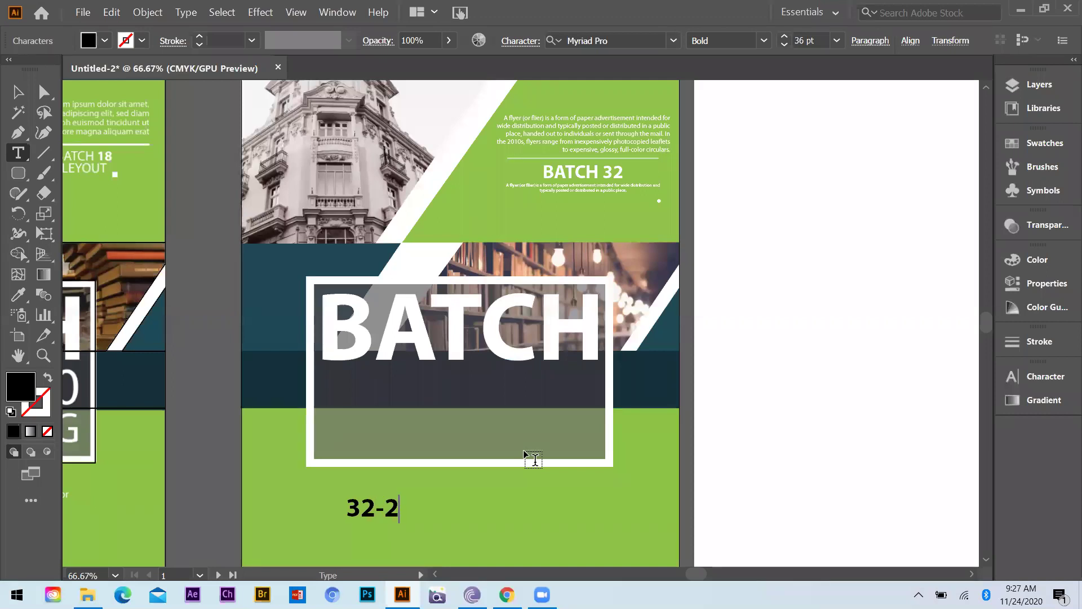
{"action": "type", "text": "020"}
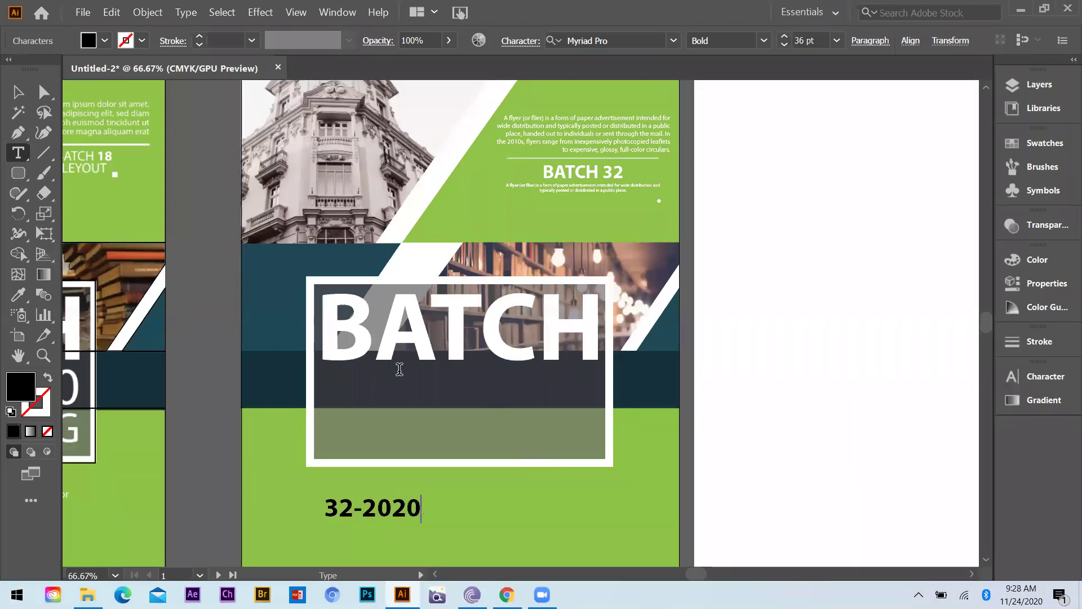
Step: Scale "32-2020" up to the width of "BATCH" and position it directly beneath that word inside the framed box
{"action": "left_click", "coordinate": [22, 86]}
{"action": "left_click_drag", "start_coordinate": [370, 510], "coordinate": [592, 490]}
{"action": "left_click_drag", "start_coordinate": [494, 396], "coordinate": [491, 383]}
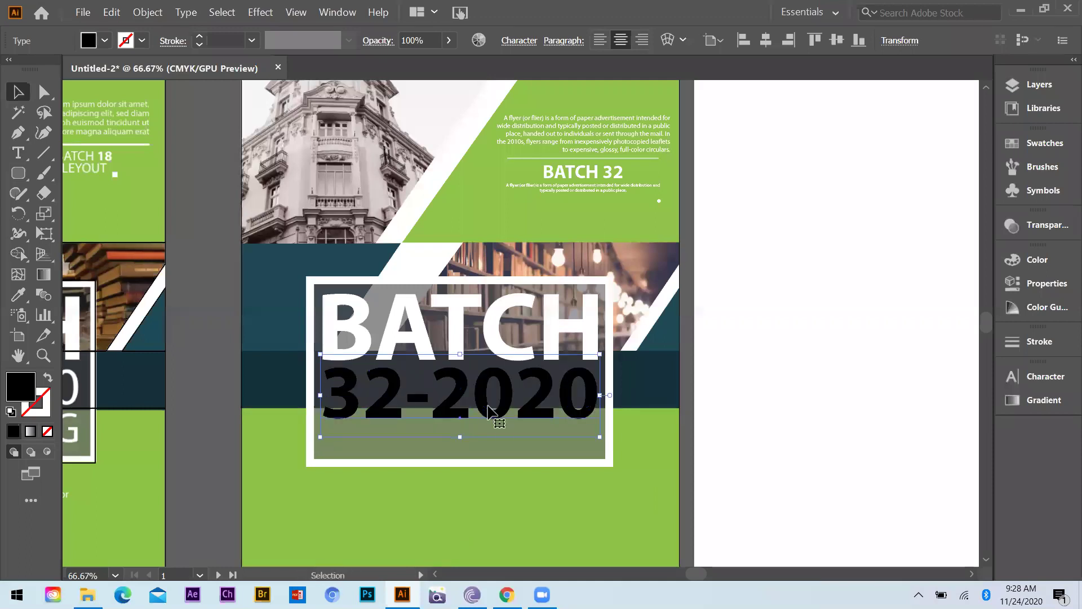
Step: Set "32-2020" to Myriad Pro Regular and enlarge it to span the width of "BATCH" inside the framed box
{"action": "left_click", "coordinate": [18, 152]}
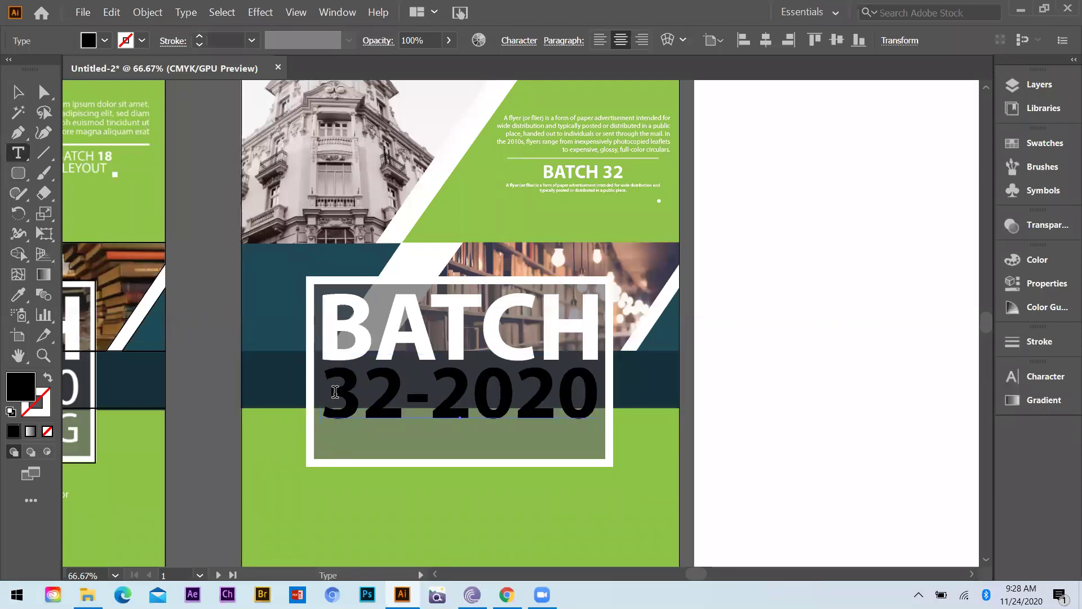
{"action": "left_click_drag", "start_coordinate": [324, 389], "coordinate": [659, 420]}
{"action": "left_click", "coordinate": [764, 41]}
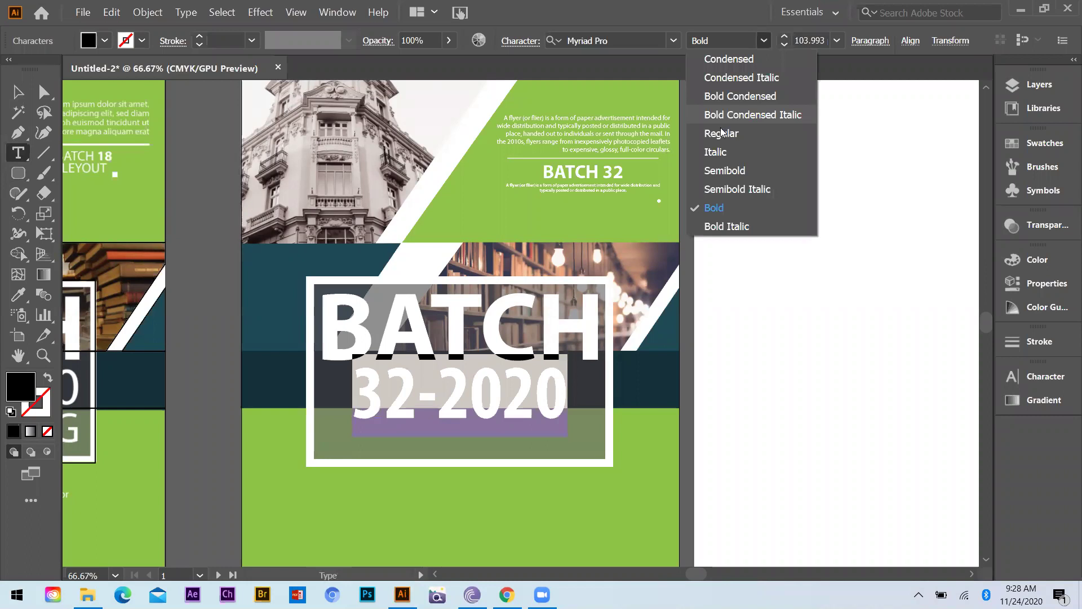
{"action": "left_click", "coordinate": [721, 130]}
{"action": "left_click", "coordinate": [18, 92]}
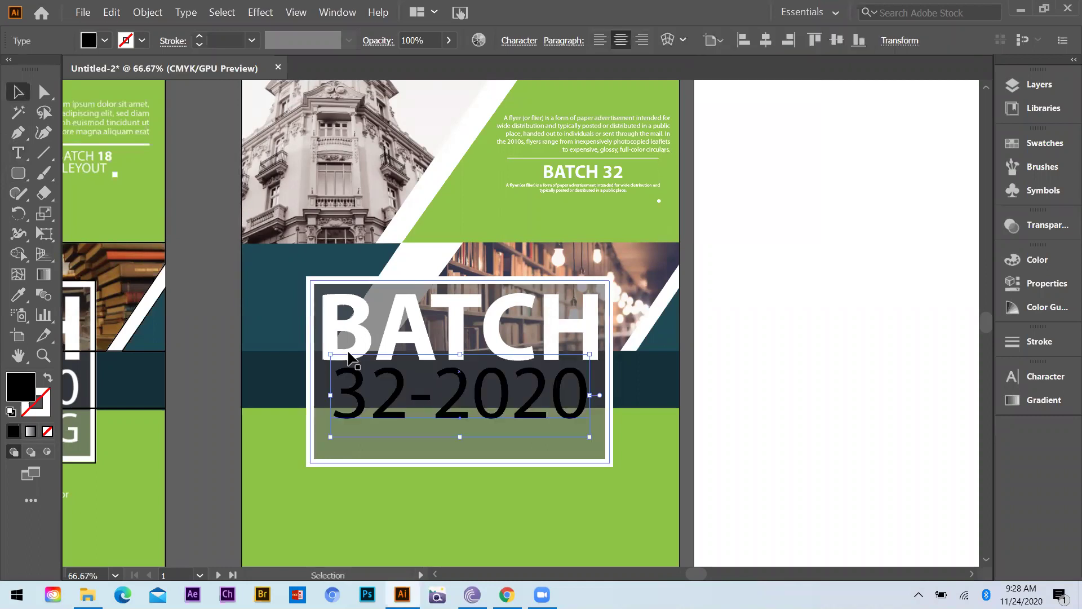
{"action": "left_click_drag", "start_coordinate": [352, 392], "coordinate": [346, 386]}
{"action": "left_click_drag", "start_coordinate": [578, 429], "coordinate": [616, 412]}
{"action": "key", "text": "ctrl+1"}
{"action": "key", "text": "v"}
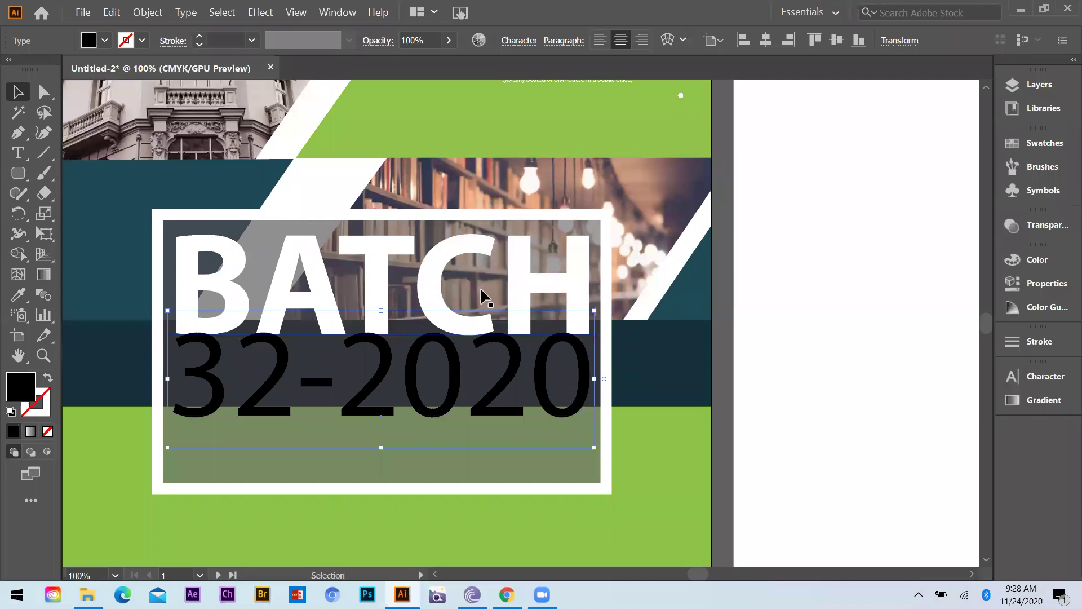
Step: Show the rulers and align a vertical guide with the right edge of the "H" in "BATCH"
{"action": "key", "text": "ctrl+r"}
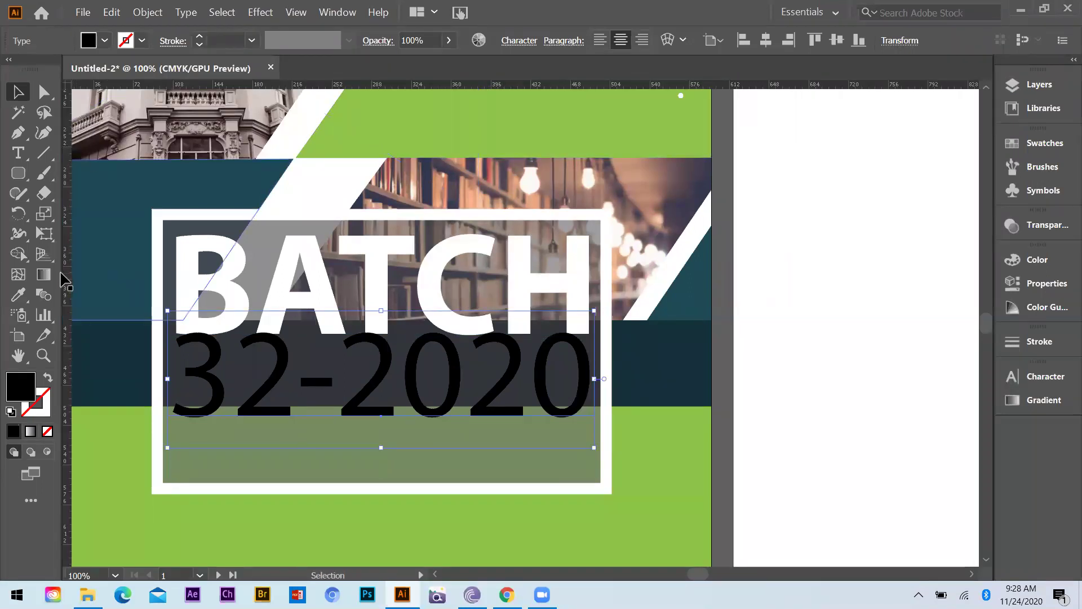
{"action": "left_click_drag", "start_coordinate": [67, 284], "coordinate": [112, 282]}
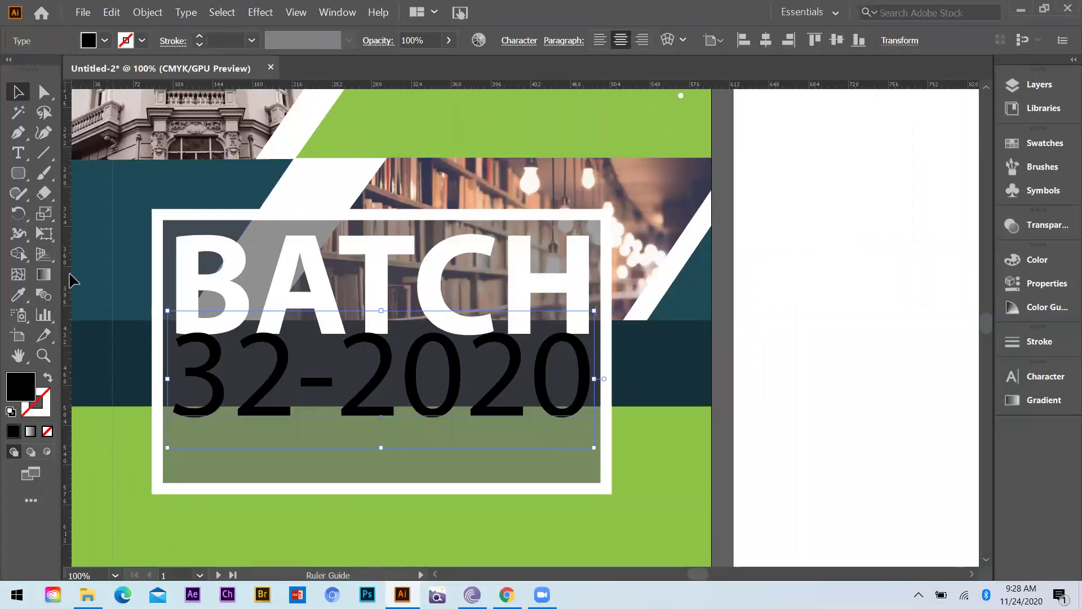
{"action": "scroll", "coordinate": [527, 338], "scroll_direction": "left", "scroll_amount": 4}
{"action": "left_click_drag", "start_coordinate": [700, 374], "coordinate": [699, 374]}
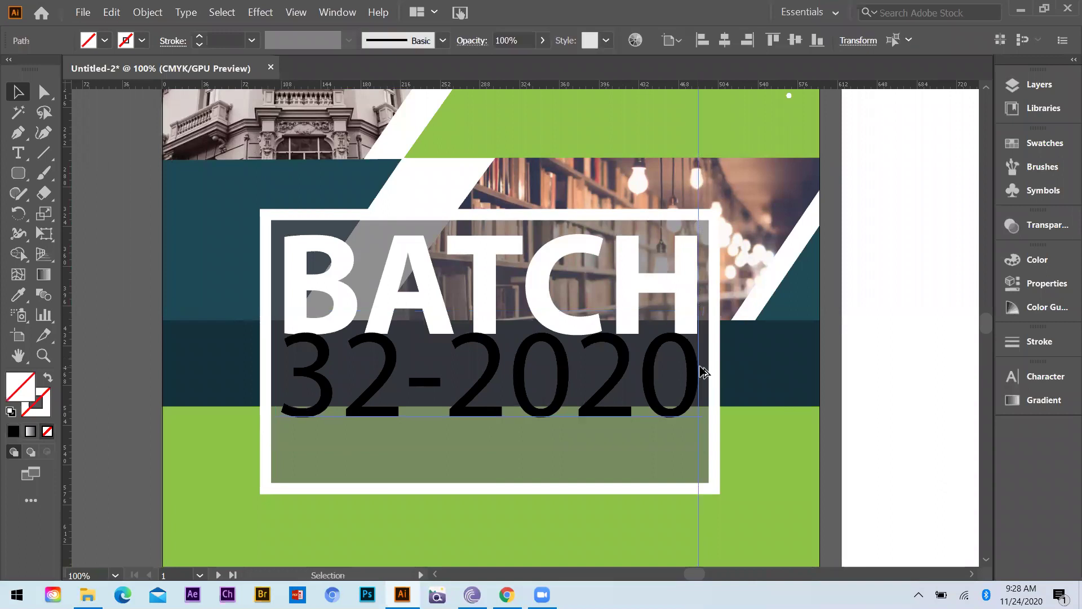
{"action": "scroll", "coordinate": [696, 272], "scroll_direction": "up", "scroll_amount": 4}
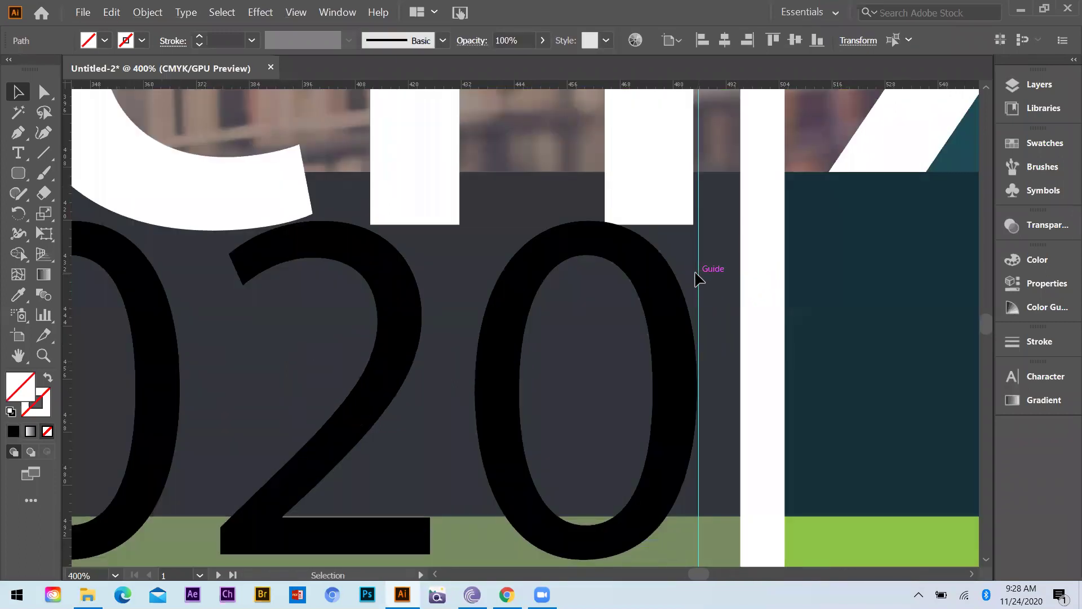
{"action": "left_click_drag", "start_coordinate": [697, 276], "coordinate": [694, 277]}
{"action": "scroll", "coordinate": [573, 347], "scroll_direction": "down", "scroll_amount": 3}
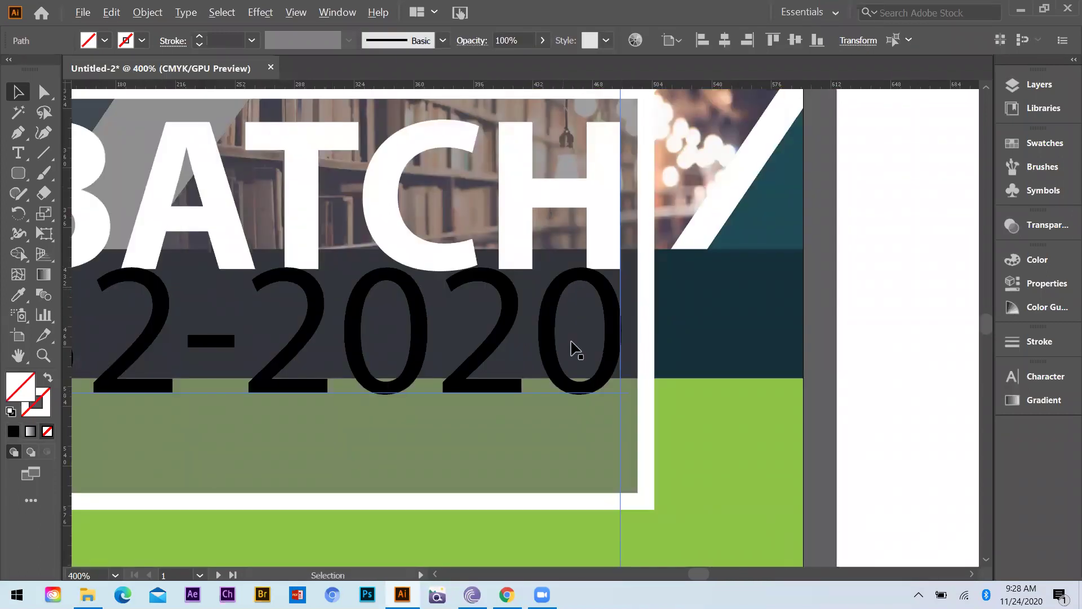
Step: Add a second vertical guide at the left edge of the "B" in "BATCH"
{"action": "scroll", "coordinate": [654, 302], "scroll_direction": "down", "scroll_amount": 2}
{"action": "scroll", "coordinate": [538, 344], "scroll_direction": "up", "scroll_amount": 2}
{"action": "scroll", "coordinate": [451, 391], "scroll_direction": "down", "scroll_amount": 1}
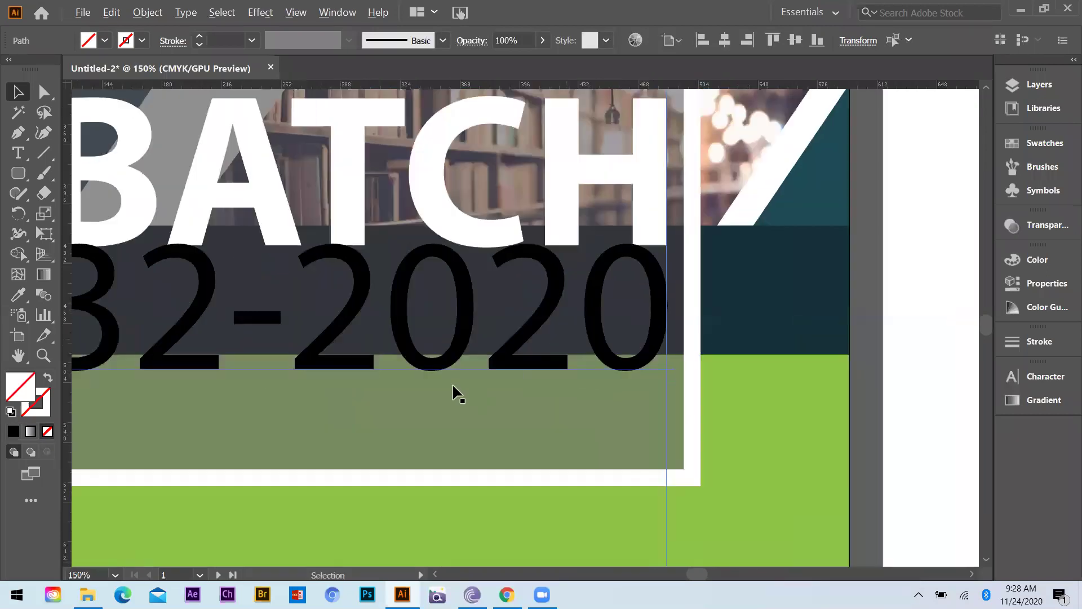
{"action": "scroll", "coordinate": [158, 324], "scroll_direction": "down", "scroll_amount": 2}
{"action": "left_click_drag", "start_coordinate": [159, 310], "coordinate": [285, 330]}
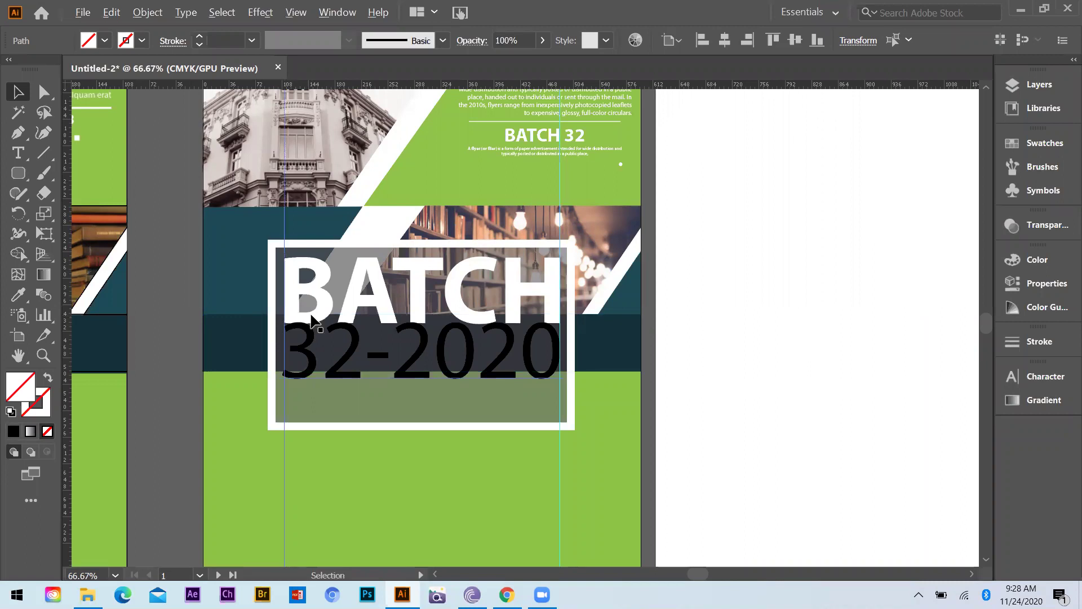
Step: Align "32-2020" with the left guide and scale it so its last digit meets the right guide
{"action": "scroll", "coordinate": [266, 355], "scroll_direction": "up", "scroll_amount": 3}
{"action": "left_click_drag", "start_coordinate": [261, 359], "coordinate": [266, 363]}
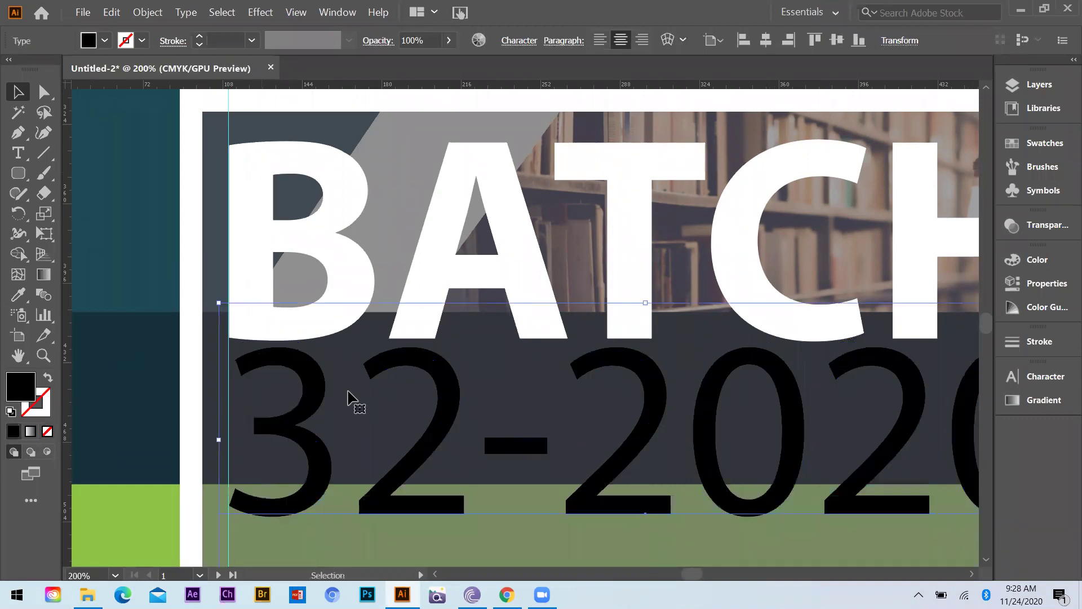
{"action": "key", "text": "ctrl+minus"}
{"action": "scroll", "coordinate": [630, 315], "scroll_direction": "up", "scroll_amount": 2}
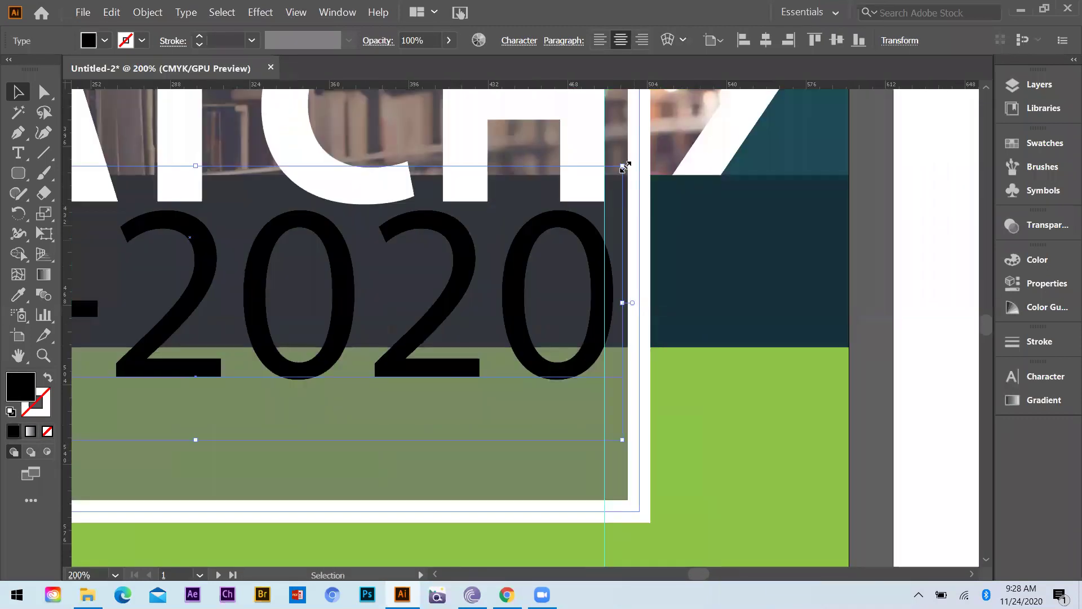
{"action": "left_click_drag", "start_coordinate": [620, 169], "coordinate": [632, 170]}
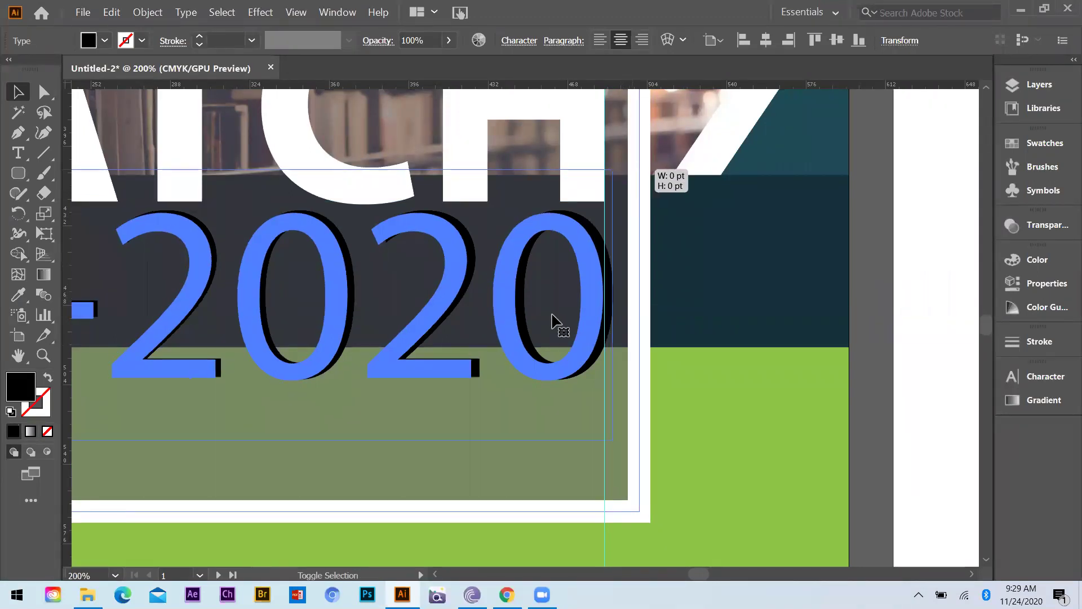
{"action": "key", "text": "ctrl+minus"}
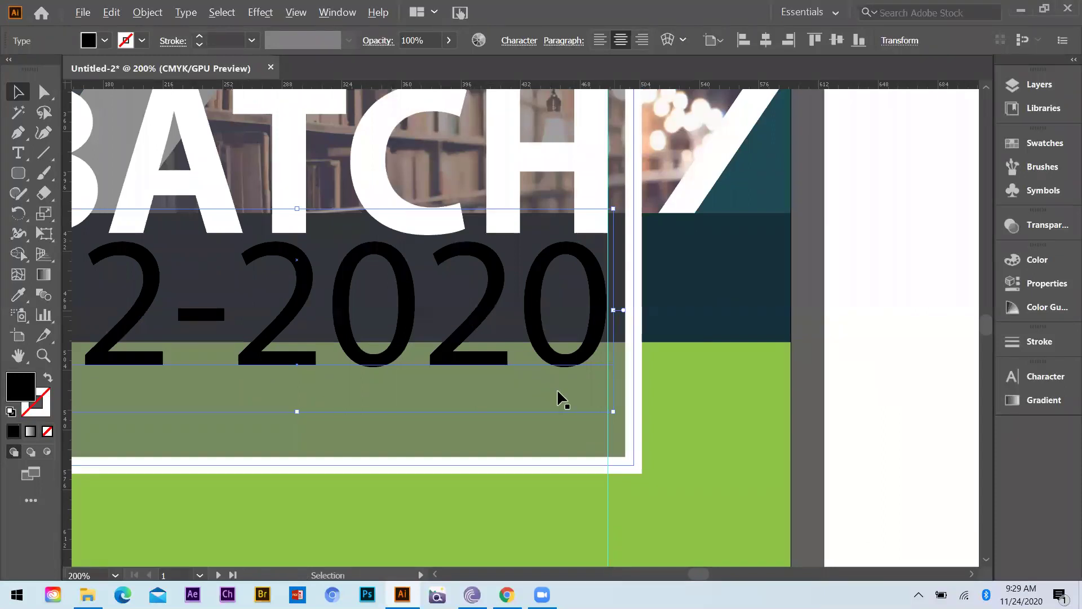
Step: Recolour "32-2020" white by sampling a white area with the Eyedropper
{"action": "key", "text": "ctrl+minus"}
{"action": "key", "text": "ctrl+minus"}
{"action": "key", "text": "ctrl+minus"}
{"action": "key", "text": "ctrl+plus"}
{"action": "key", "text": "i"}
{"action": "left_click", "coordinate": [156, 143]}
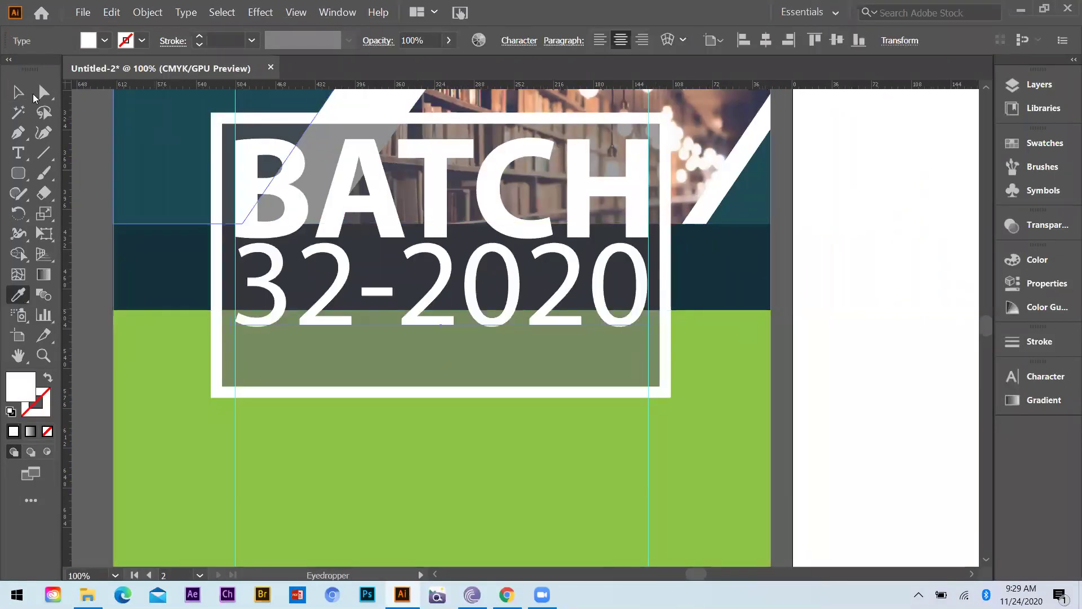
{"action": "left_click", "coordinate": [19, 93]}
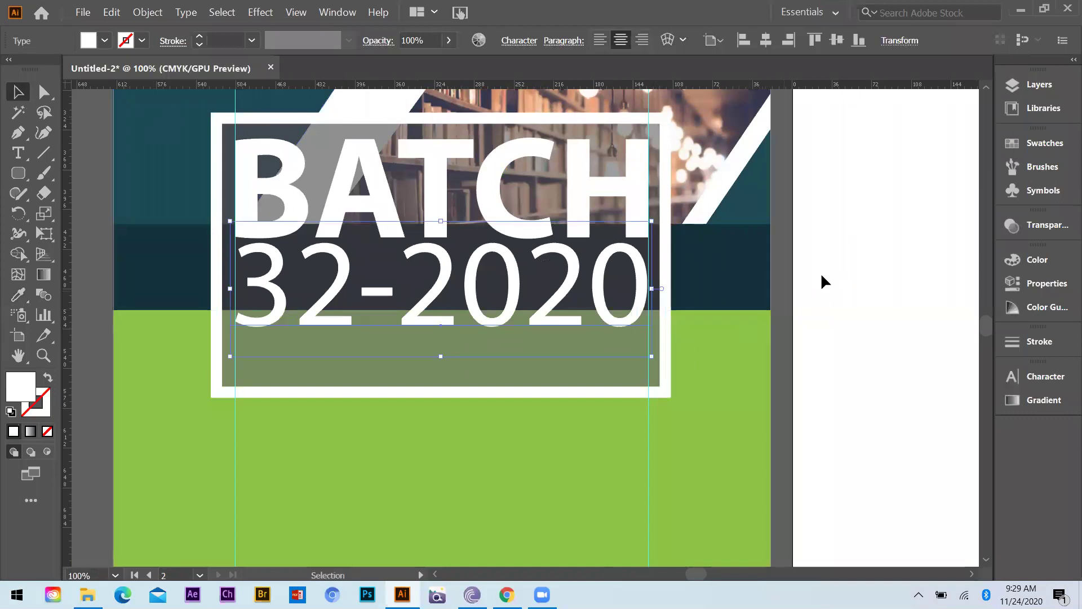
Step: Duplicate "32-2020" about 99 pt straight below and replace the copy's text with "LEARNING"
{"action": "left_click_drag", "start_coordinate": [440, 325], "coordinate": [441, 411]}
{"action": "left_click_drag", "start_coordinate": [523, 415], "coordinate": [637, 413]}
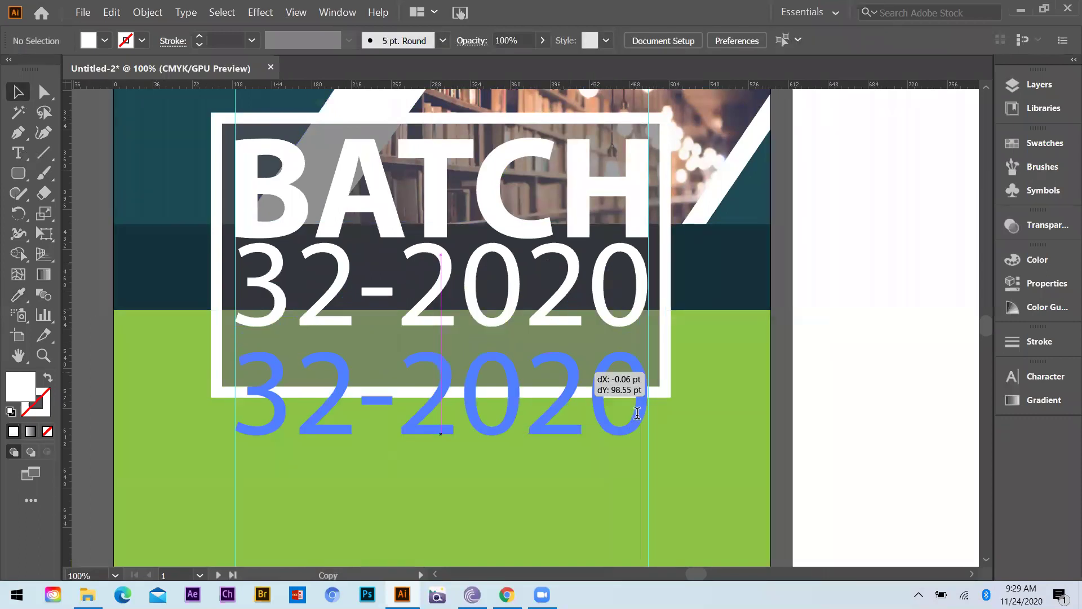
{"action": "left_click_drag", "start_coordinate": [248, 406], "coordinate": [248, 406]}
{"action": "triple_click", "coordinate": [248, 406]}
{"action": "type", "text": "L"}
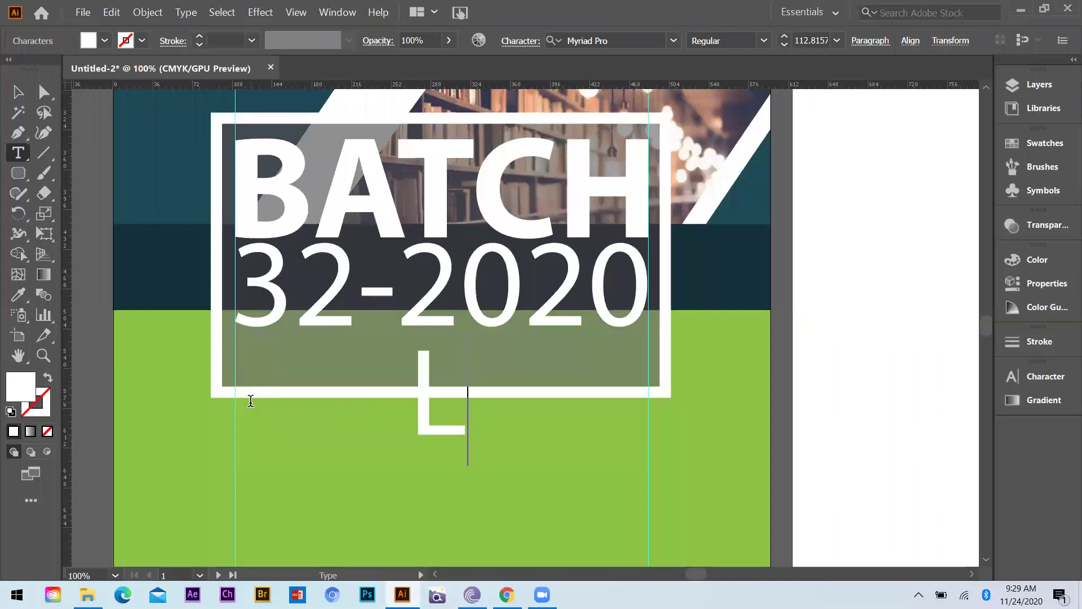
{"action": "type", "text": "EARNING"}
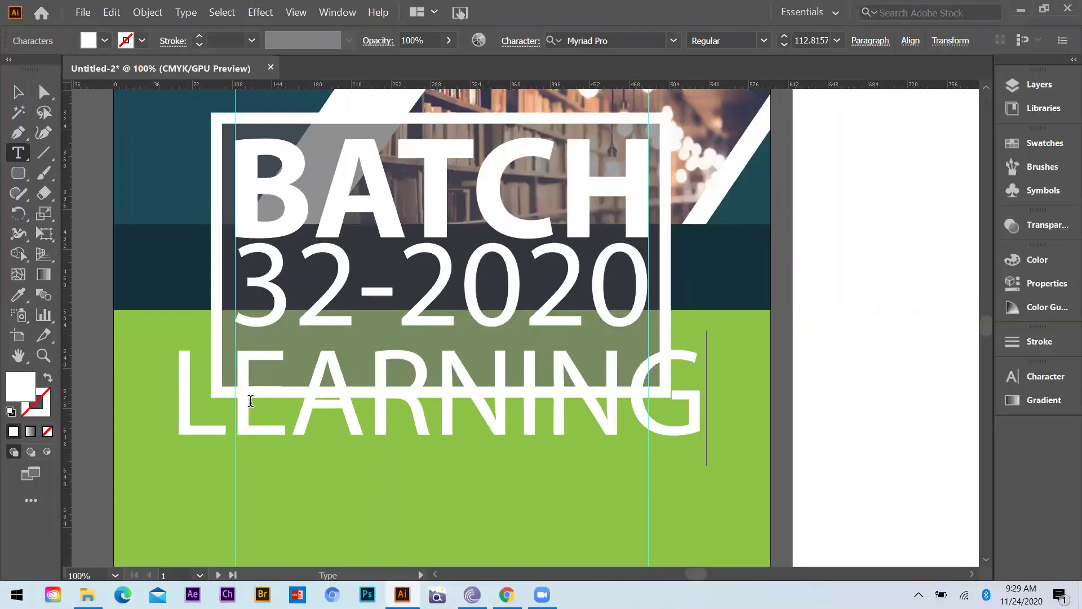
Step: Scale "LEARNING" down to about 66 pt and place it beneath "32-2020" in the frame, starting at the left guide
{"action": "left_click_drag", "start_coordinate": [180, 413], "coordinate": [704, 413]}
{"action": "key", "text": "Escape"}
{"action": "left_click_drag", "start_coordinate": [334, 367], "coordinate": [389, 340]}
{"action": "left_click_drag", "start_coordinate": [767, 442], "coordinate": [590, 394]}
{"action": "left_click_drag", "start_coordinate": [517, 348], "coordinate": [517, 356]}
{"action": "key", "text": "ctrl+plus"}
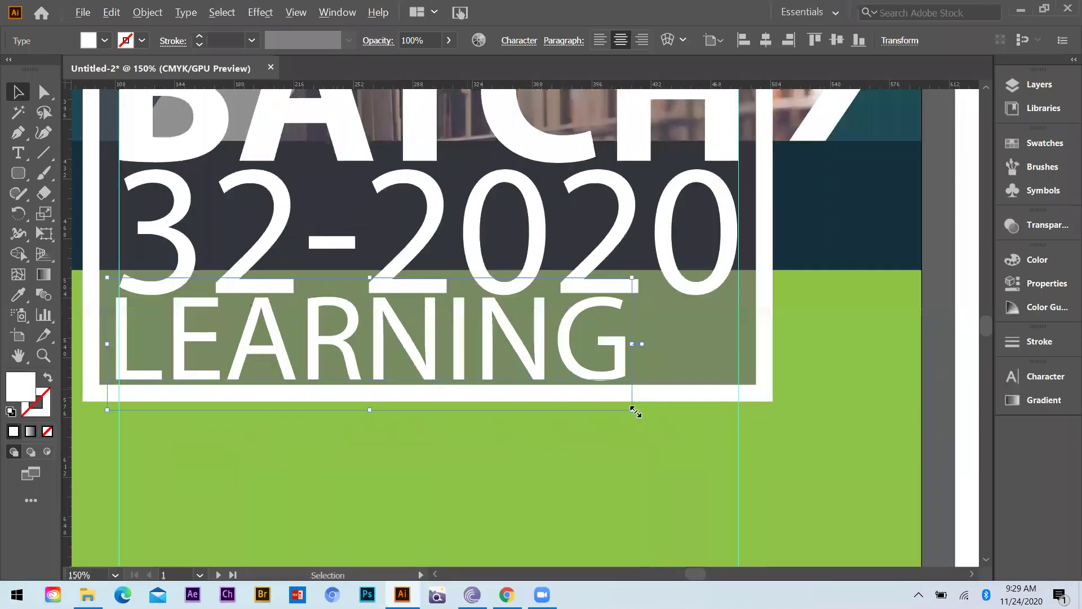
{"action": "left_click_drag", "start_coordinate": [377, 331], "coordinate": [384, 338]}
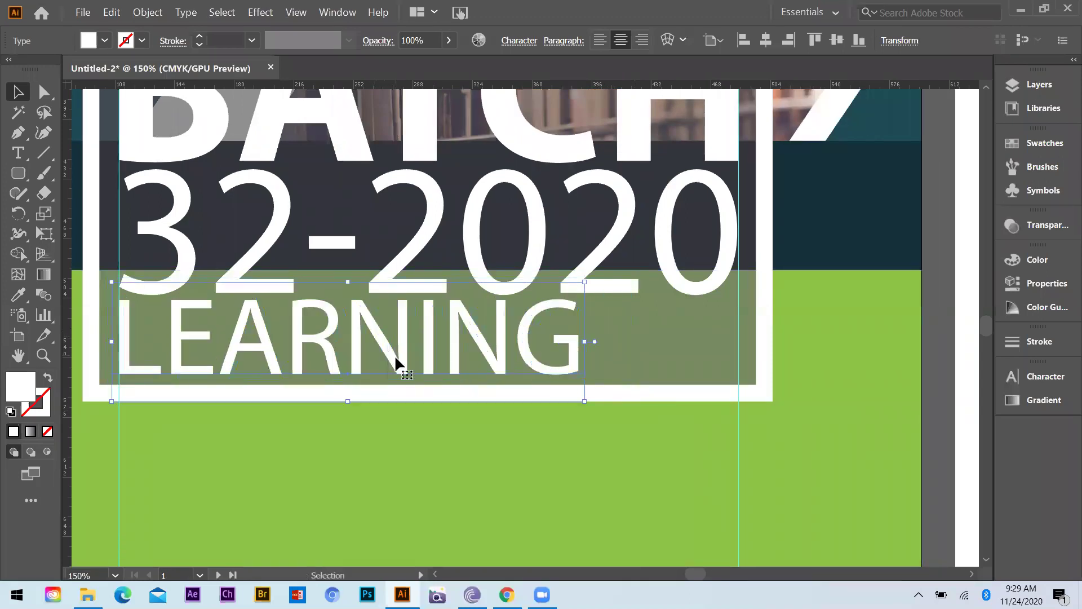
Step: Widen the letter spacing of "LEARNING" to a tracking value of 219
{"action": "key", "text": "t"}
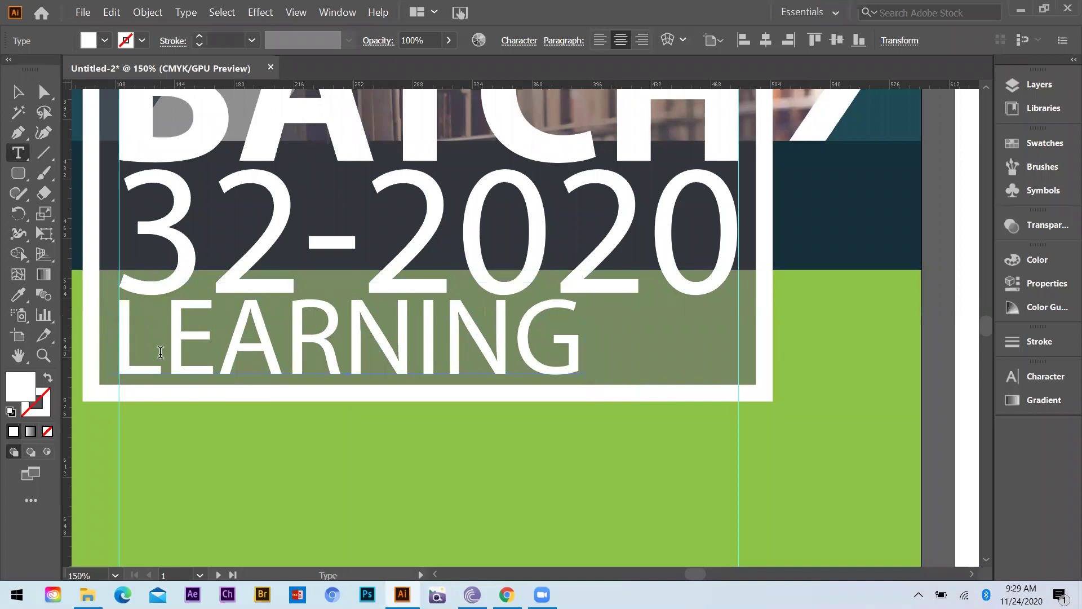
{"action": "left_click_drag", "start_coordinate": [571, 361], "coordinate": [123, 363]}
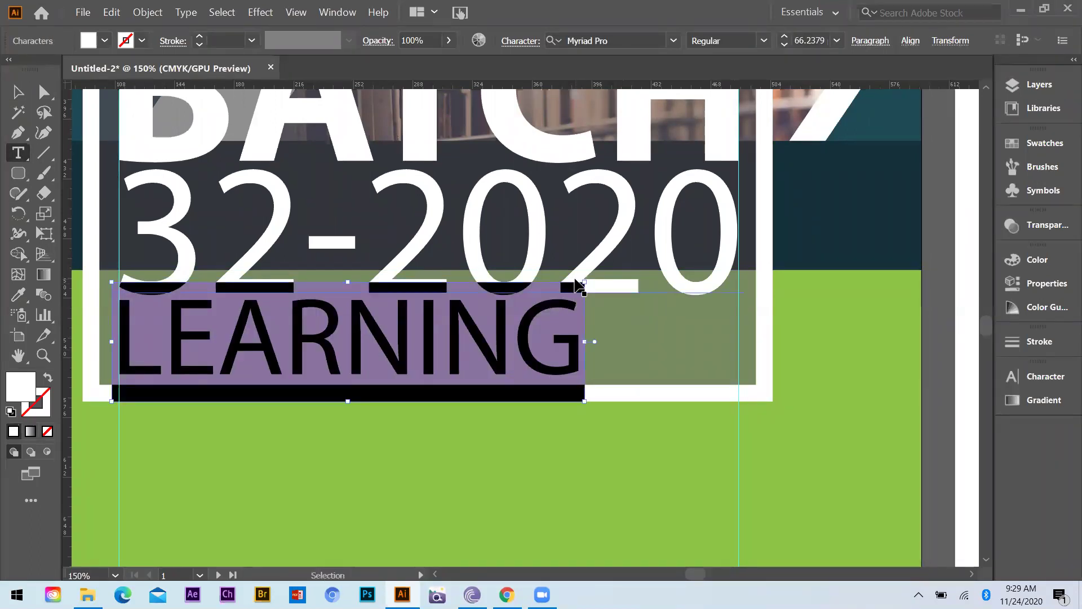
{"action": "key", "text": "ctrl+t"}
{"action": "left_click_drag", "start_coordinate": [856, 369], "coordinate": [771, 253]}
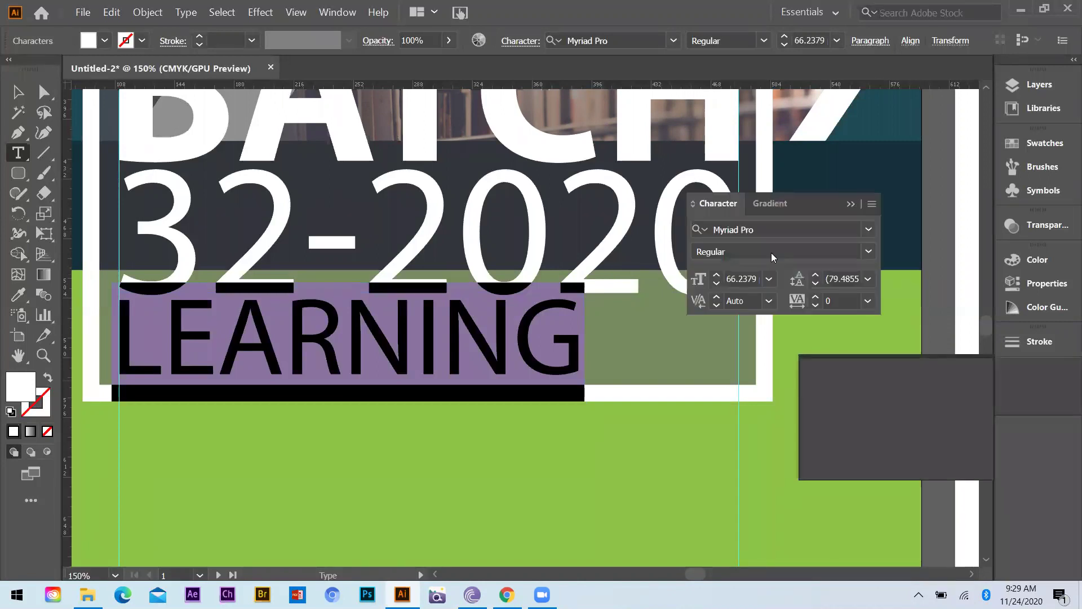
{"action": "left_click_drag", "start_coordinate": [864, 299], "coordinate": [863, 299]}
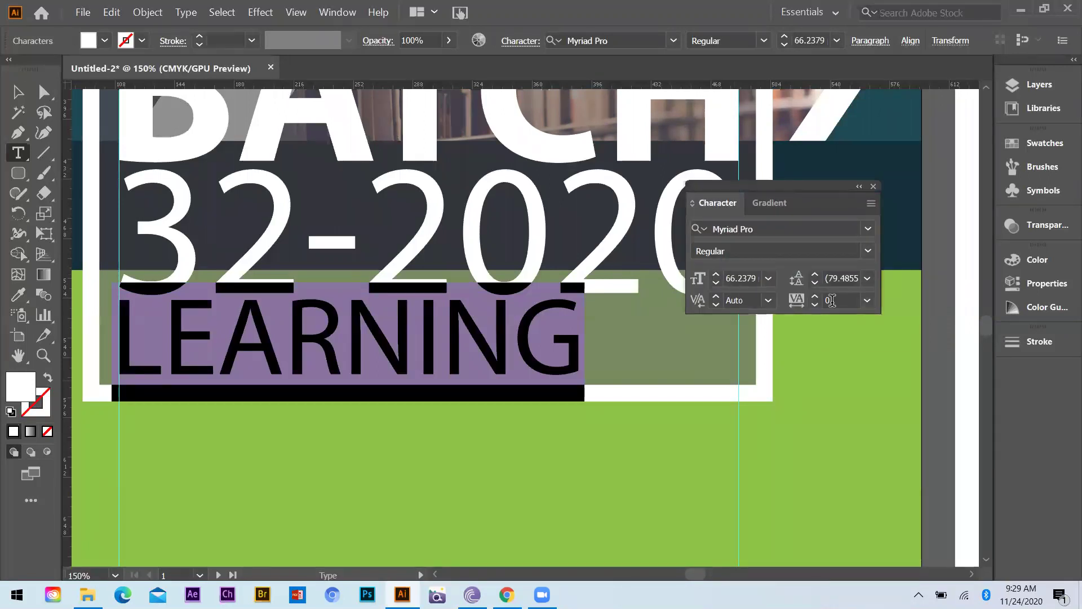
{"action": "left_click", "coordinate": [831, 300]}
{"action": "scroll", "coordinate": [833, 298], "scroll_direction": "up", "scroll_amount": 2}
{"action": "scroll", "coordinate": [835, 299], "scroll_direction": "up", "scroll_amount": 1}
{"action": "scroll", "coordinate": [840, 302], "scroll_direction": "up", "scroll_amount": 7}
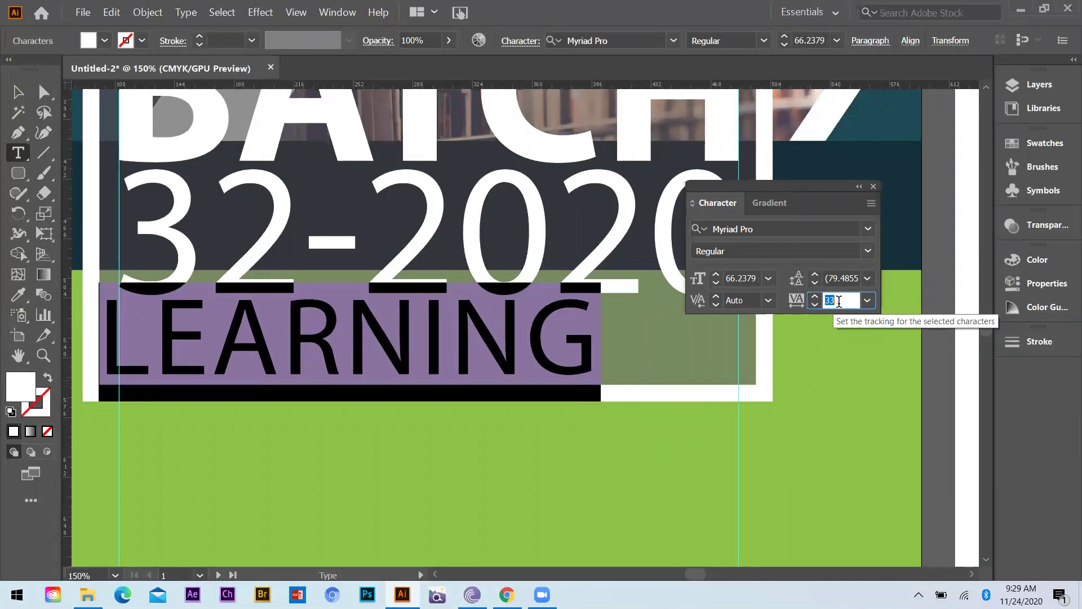
{"action": "scroll", "coordinate": [840, 305], "scroll_direction": "up", "scroll_amount": 1}
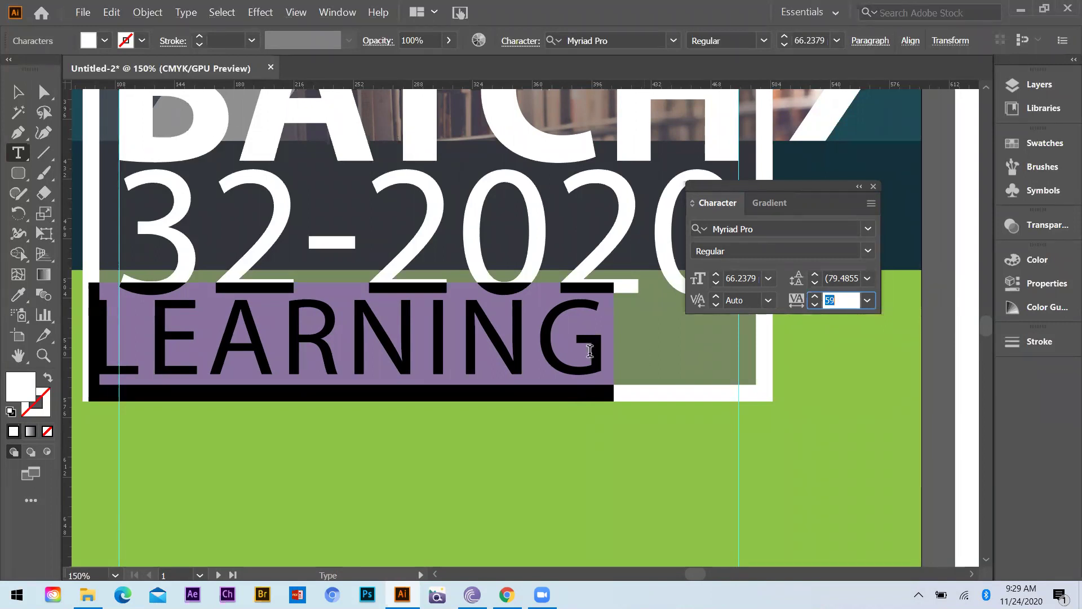
{"action": "left_click", "coordinate": [197, 352]}
{"action": "key", "text": "alt+Right"}
{"action": "key", "text": "alt+Right"}
{"action": "key", "text": "alt+Right"}
{"action": "key", "text": "alt+Right"}
{"action": "key", "text": "alt+Right"}
{"action": "key", "text": "alt+Right"}
{"action": "key", "text": "alt+Right"}
{"action": "key", "text": "alt+Right"}
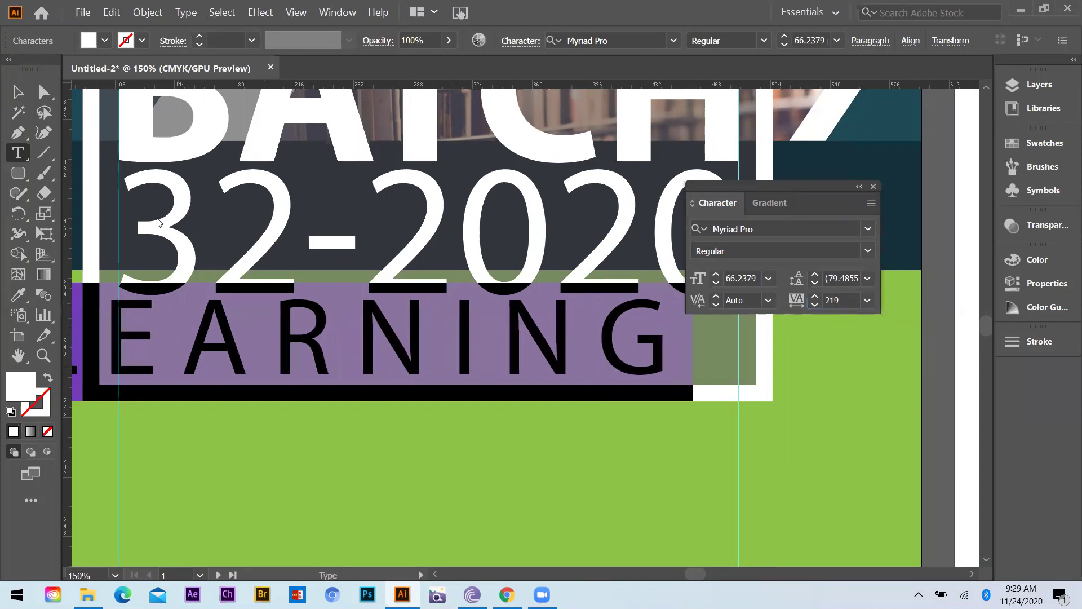
Step: Move "LEARNING" back to the left guide and scale it to about 65.3 pt so it ends at the right guide
{"action": "key", "text": "Escape"}
{"action": "left_click_drag", "start_coordinate": [314, 346], "coordinate": [397, 336]}
{"action": "left_click_drag", "start_coordinate": [874, 135], "coordinate": [875, 136]}
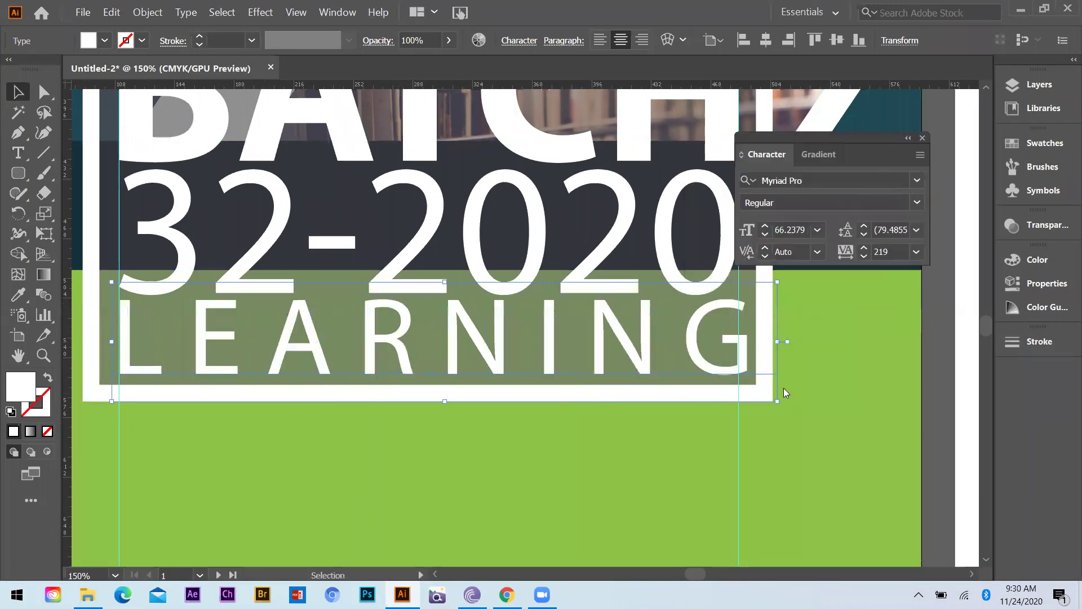
{"action": "left_click_drag", "start_coordinate": [770, 400], "coordinate": [780, 404]}
{"action": "left_click", "coordinate": [529, 353]}
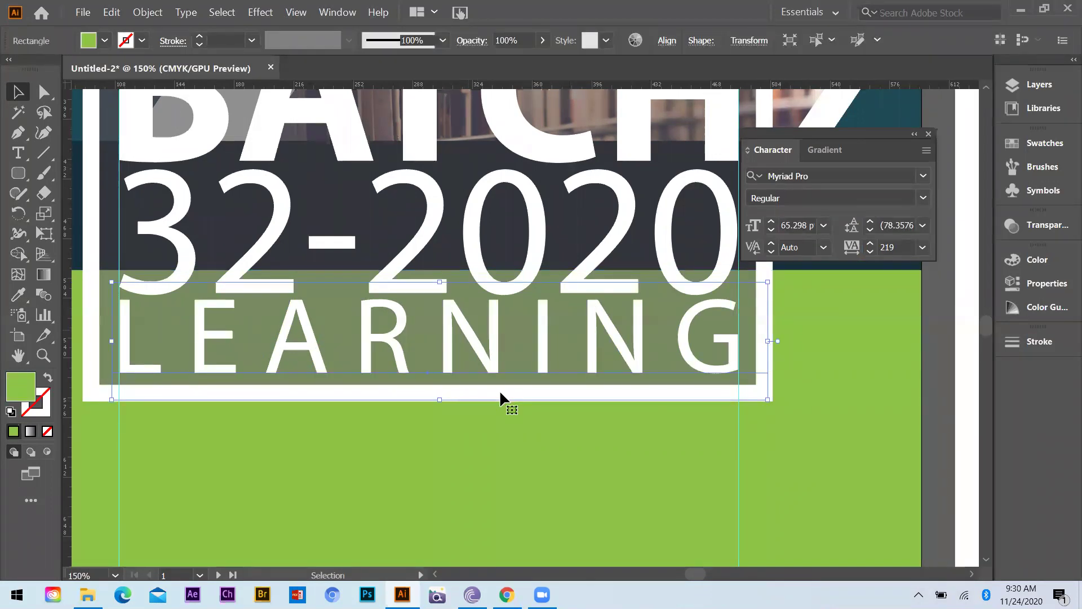
{"action": "key", "text": "ctrl+z"}
{"action": "left_click", "coordinate": [378, 379]}
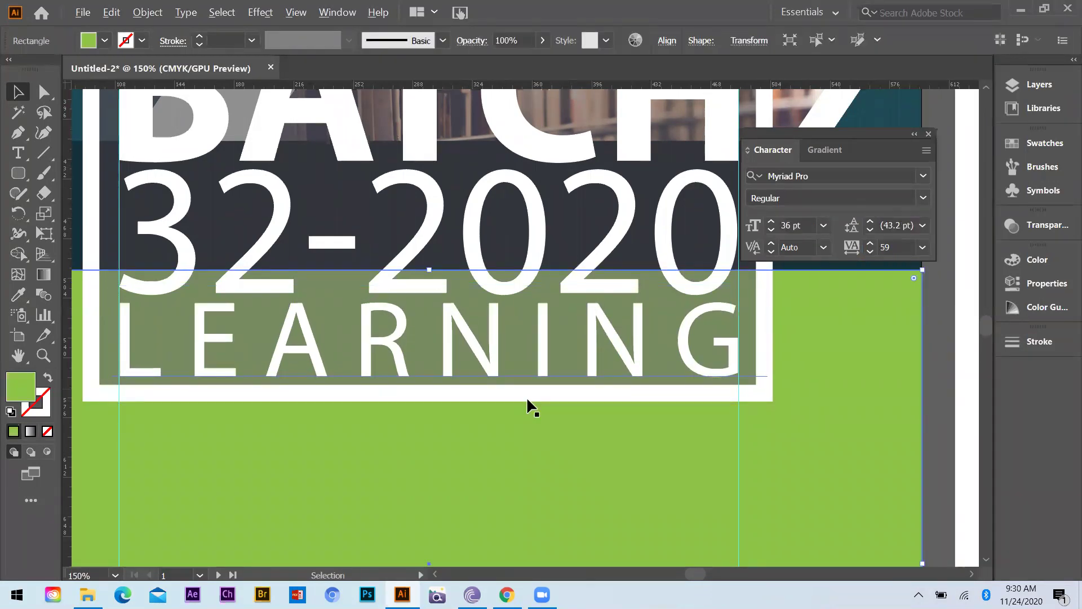
Step: Remove both vertical guides from the "BATCH 32-2020 LEARNING" block
{"action": "key", "text": "ctrl+minus"}
{"action": "key", "text": "ctrl+minus"}
{"action": "key", "text": "ctrl+minus"}
{"action": "key", "text": "ctrl+minus"}
{"action": "key", "text": "ctrl+shift+a"}
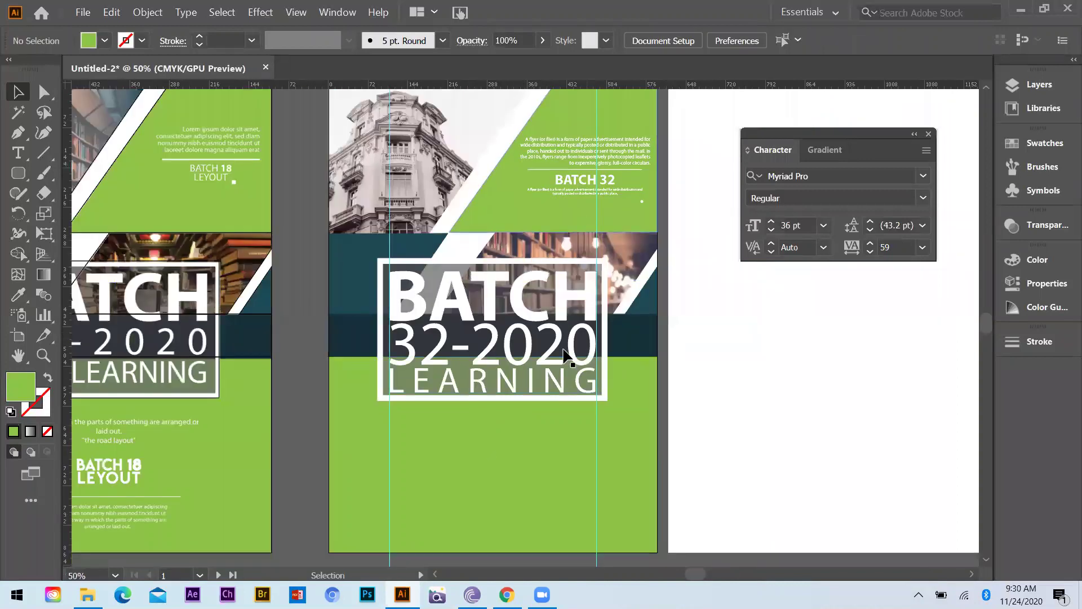
{"action": "scroll", "coordinate": [564, 349], "scroll_direction": "down", "scroll_amount": 1}
{"action": "key", "text": "ctrl+plus"}
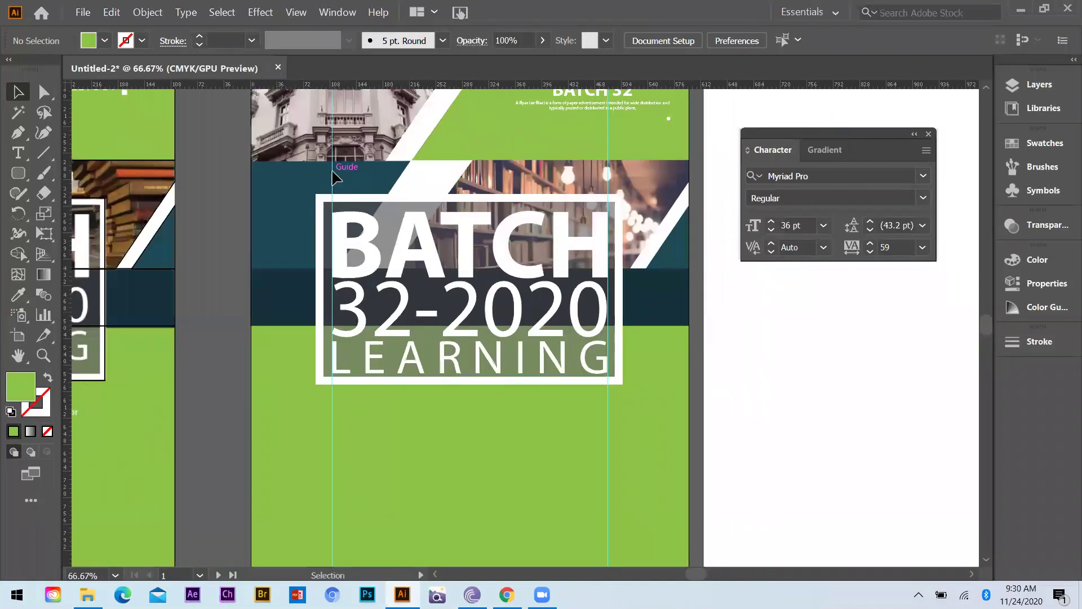
{"action": "left_click_drag", "start_coordinate": [253, 174], "coordinate": [224, 192]}
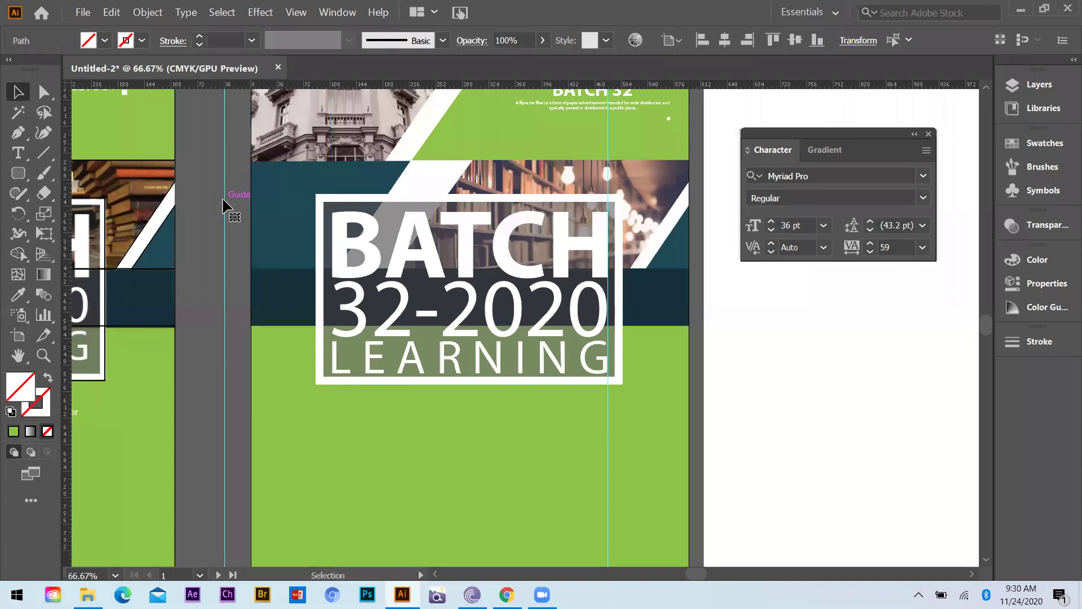
{"action": "key", "text": "ctrl+shift+a"}
{"action": "left_click_drag", "start_coordinate": [607, 171], "coordinate": [67, 225]}
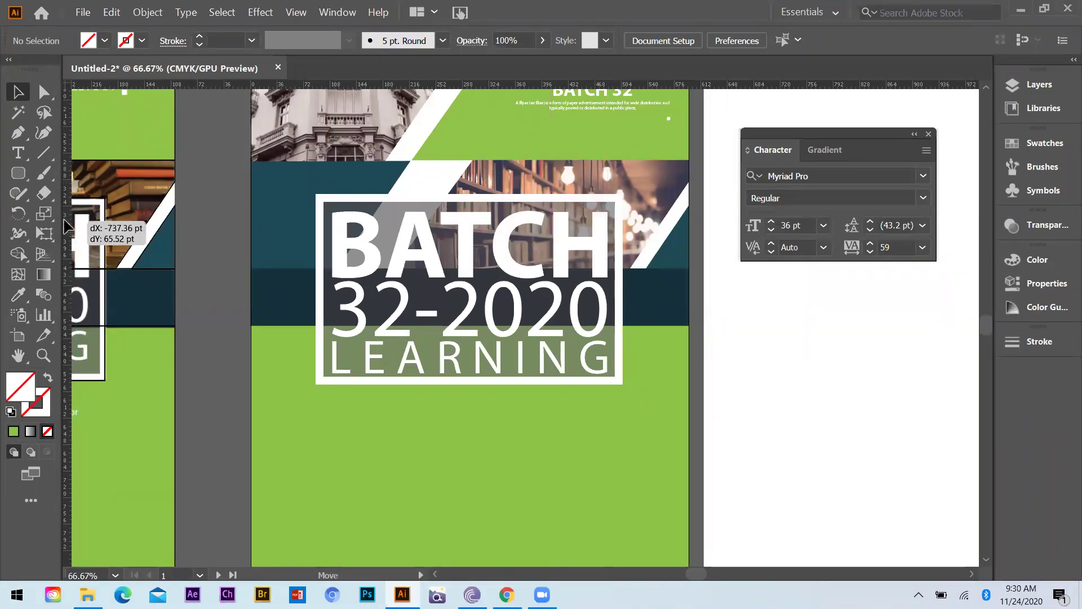
Step: Copy the flyer description paragraph to below the LEARNING title box and widen its text frame to nearly match the box's width
{"action": "left_click_drag", "start_coordinate": [308, 294], "coordinate": [234, 292]}
{"action": "scroll", "coordinate": [265, 290], "scroll_direction": "left", "scroll_amount": 1}
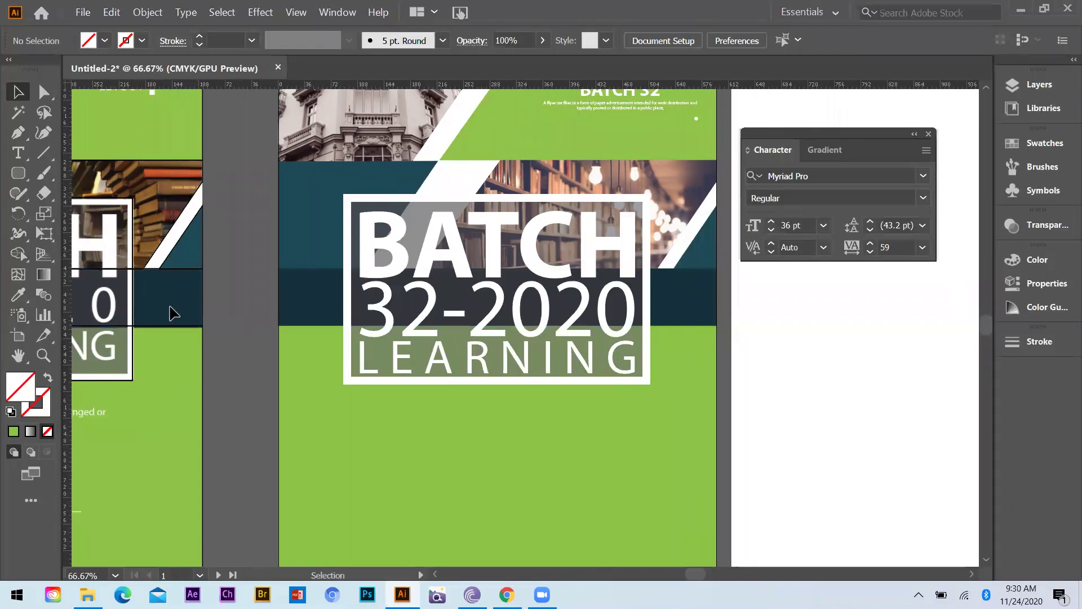
{"action": "scroll", "coordinate": [404, 374], "scroll_direction": "down", "scroll_amount": 2}
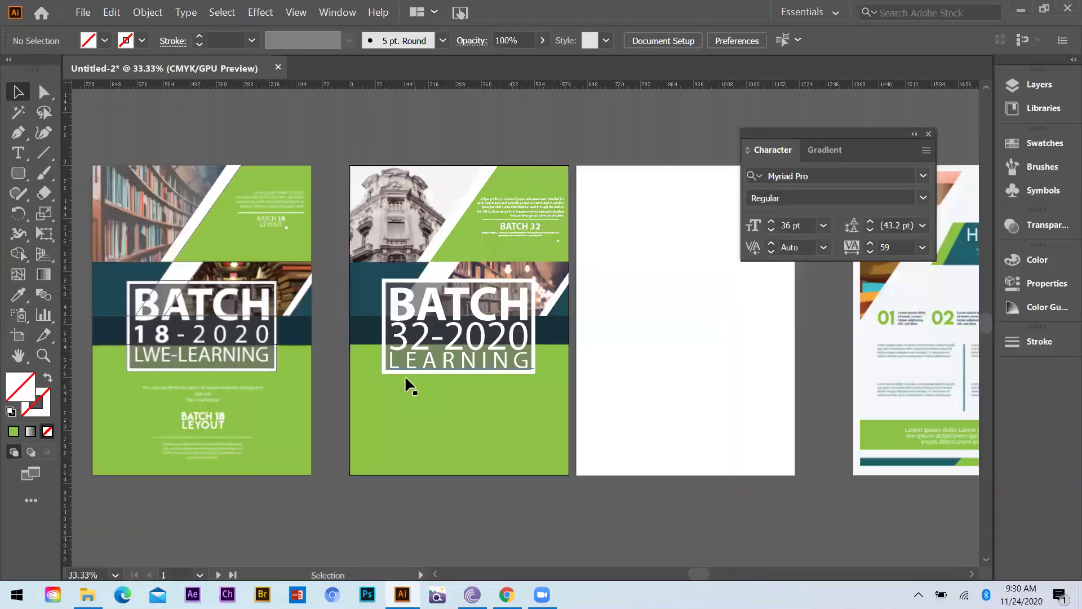
{"action": "scroll", "coordinate": [575, 191], "scroll_direction": "up", "scroll_amount": 3}
{"action": "scroll", "coordinate": [604, 198], "scroll_direction": "down", "scroll_amount": 1}
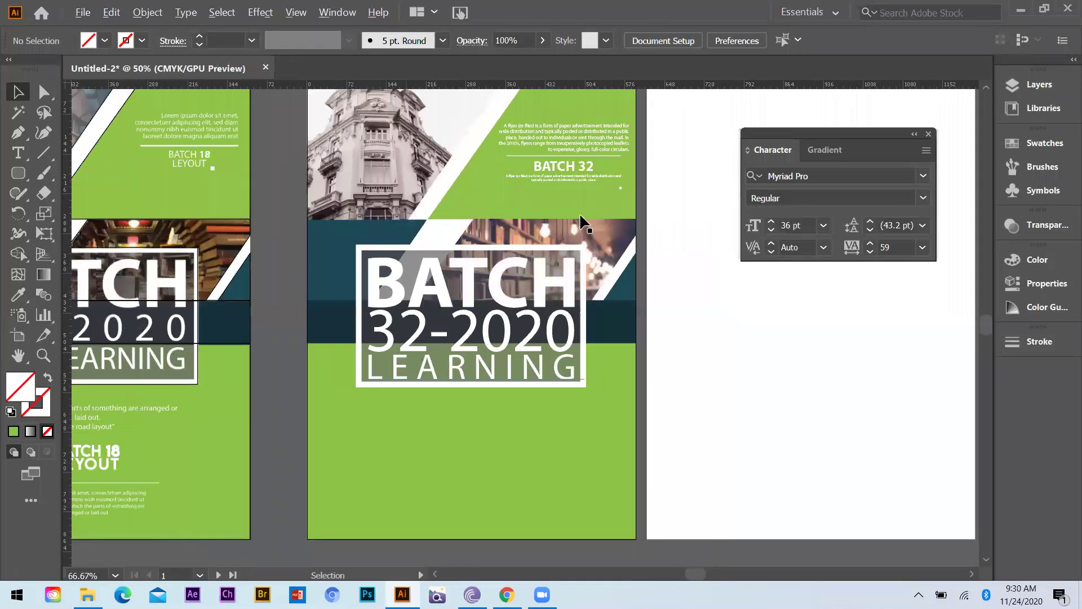
{"action": "left_click_drag", "start_coordinate": [562, 137], "coordinate": [508, 442]}
{"action": "key", "text": "ctrl+equal"}
{"action": "left_click_drag", "start_coordinate": [590, 420], "coordinate": [606, 418]}
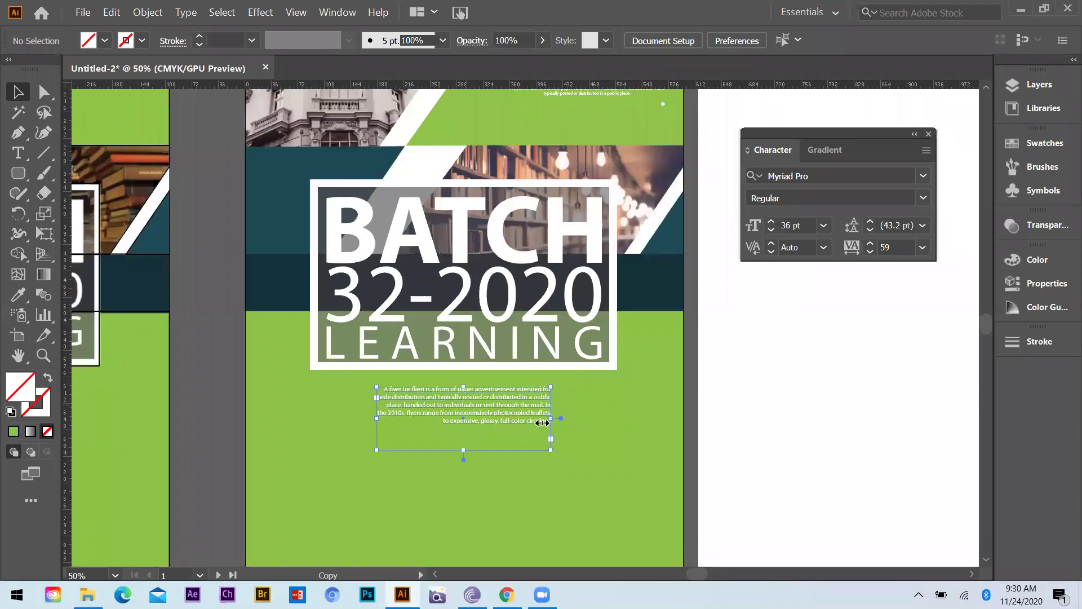
{"action": "left_click_drag", "start_coordinate": [376, 418], "coordinate": [337, 418]}
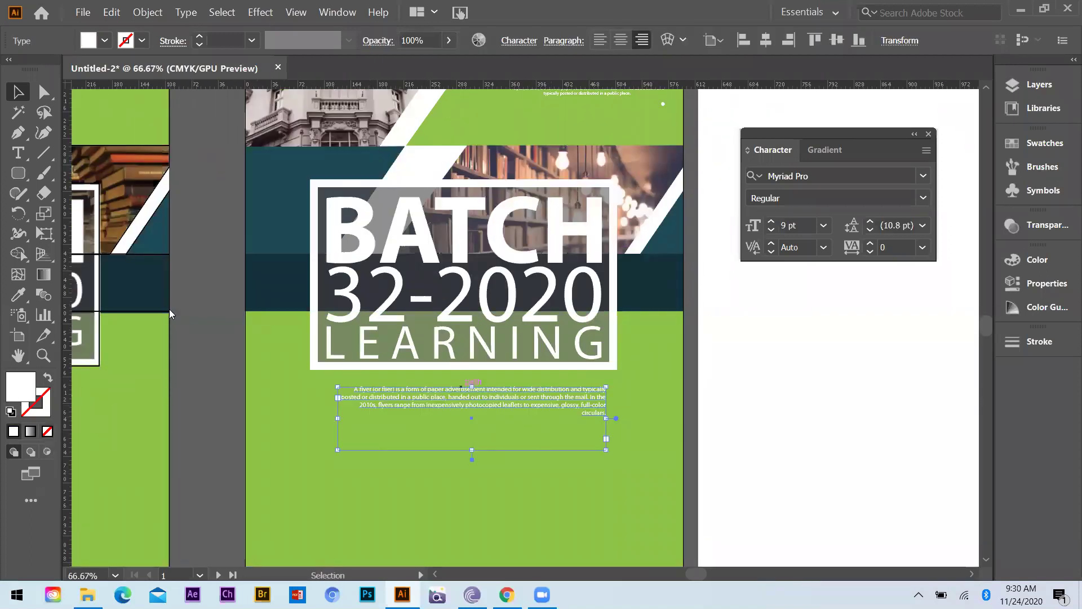
Step: Set the copied paragraph's font size to 12 pt and center its text
{"action": "key", "text": "t"}
{"action": "left_click", "coordinate": [604, 438]}
{"action": "key", "text": "ctrl+a"}
{"action": "left_click", "coordinate": [836, 40]}
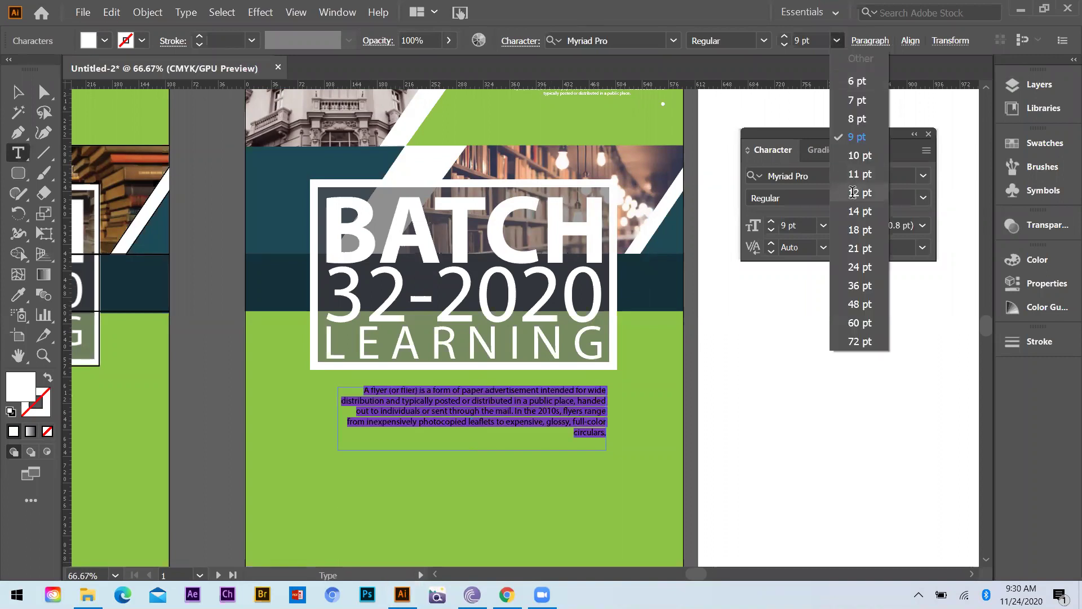
{"action": "left_click", "coordinate": [855, 192]}
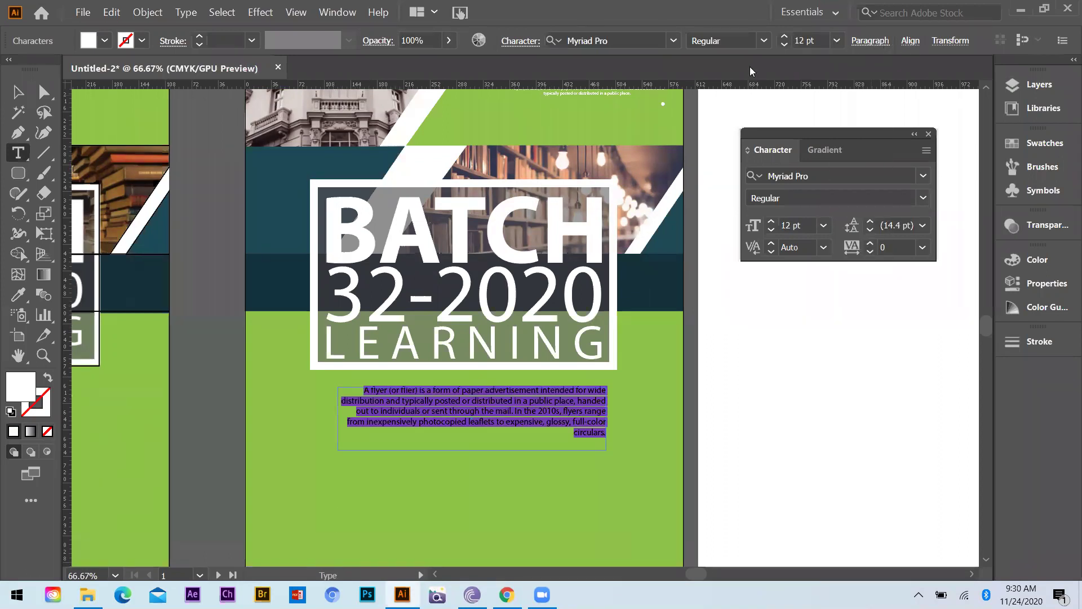
{"action": "key", "text": "ctrl+shift+c"}
Step: Insert a line break before "glossy" in the copied paragraph and finish editing the text
{"action": "left_click", "coordinate": [546, 415]}
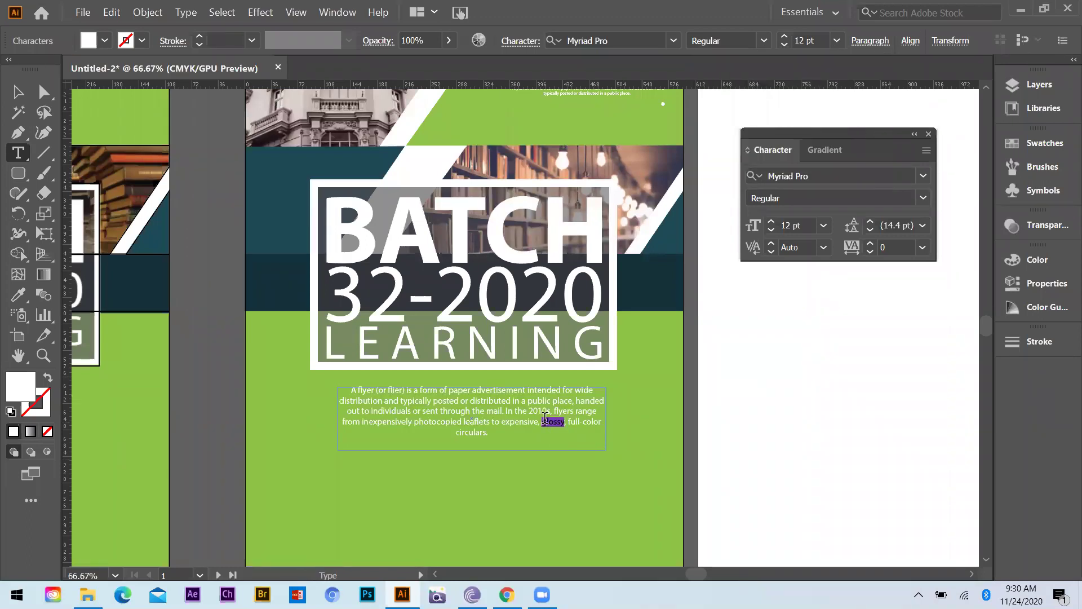
{"action": "key", "text": "Return"}
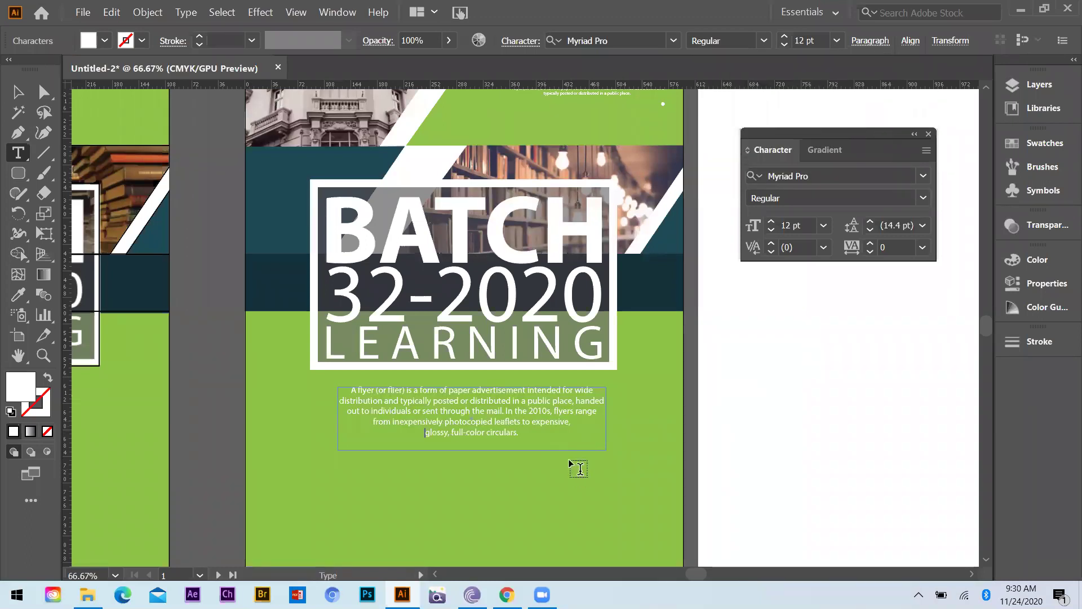
{"action": "left_click", "coordinate": [17, 93]}
{"action": "left_click", "coordinate": [771, 394]}
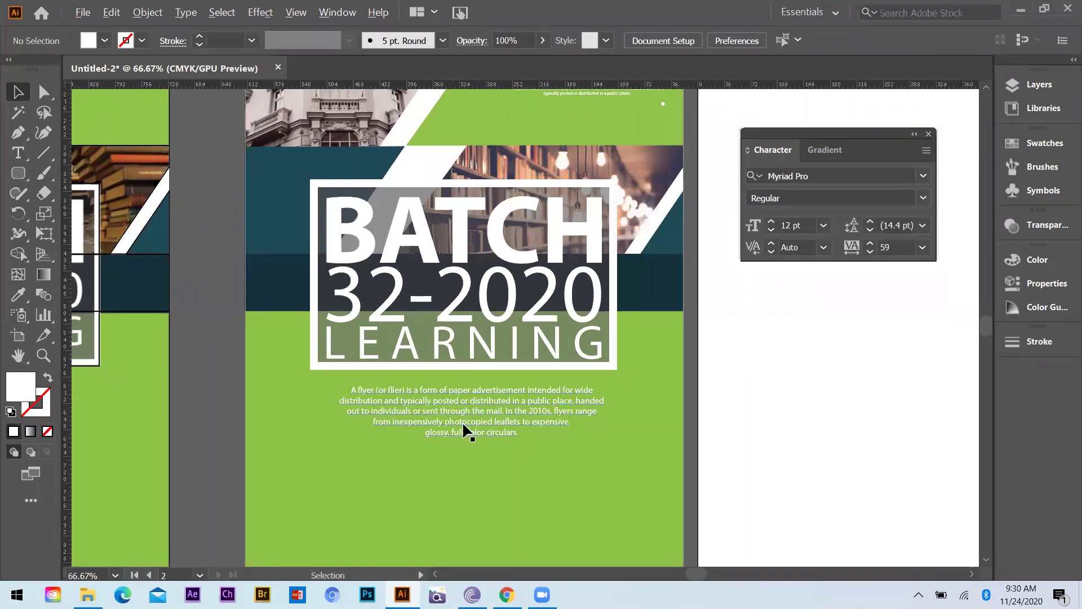
Step: Center the copied paragraph horizontally on the flyer page
{"action": "left_click", "coordinate": [454, 392]}
{"action": "key", "text": "ctrl+minus"}
{"action": "left_click", "coordinate": [767, 40]}
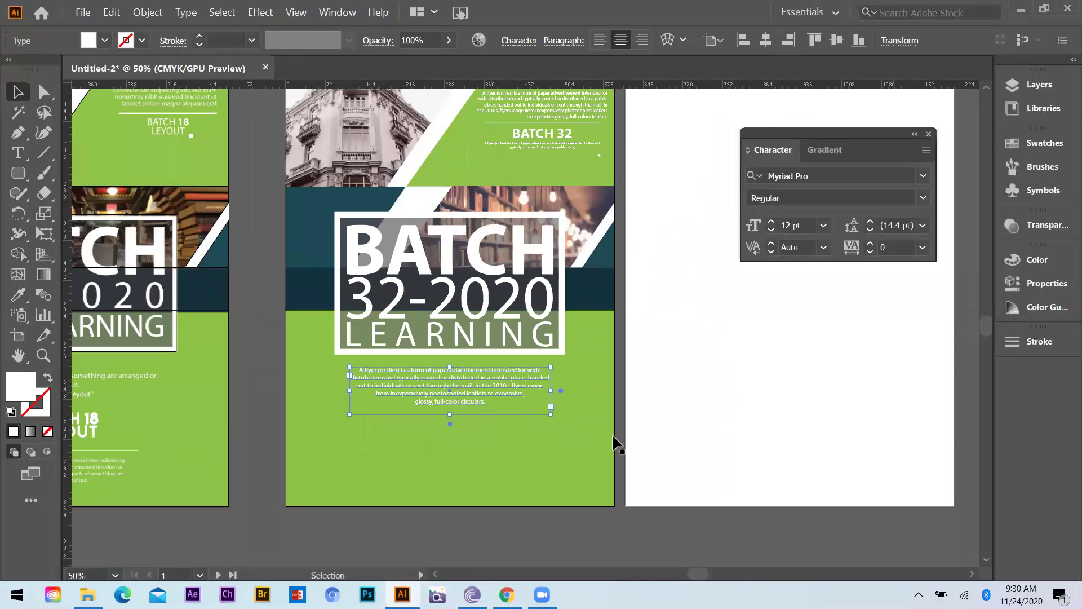
{"action": "left_click", "coordinate": [505, 404]}
Step: Copy the upper BATCH 32 heading to below the centered paragraph and enlarge it to about 35.6 pt
{"action": "scroll", "coordinate": [526, 281], "scroll_direction": "up", "scroll_amount": 2}
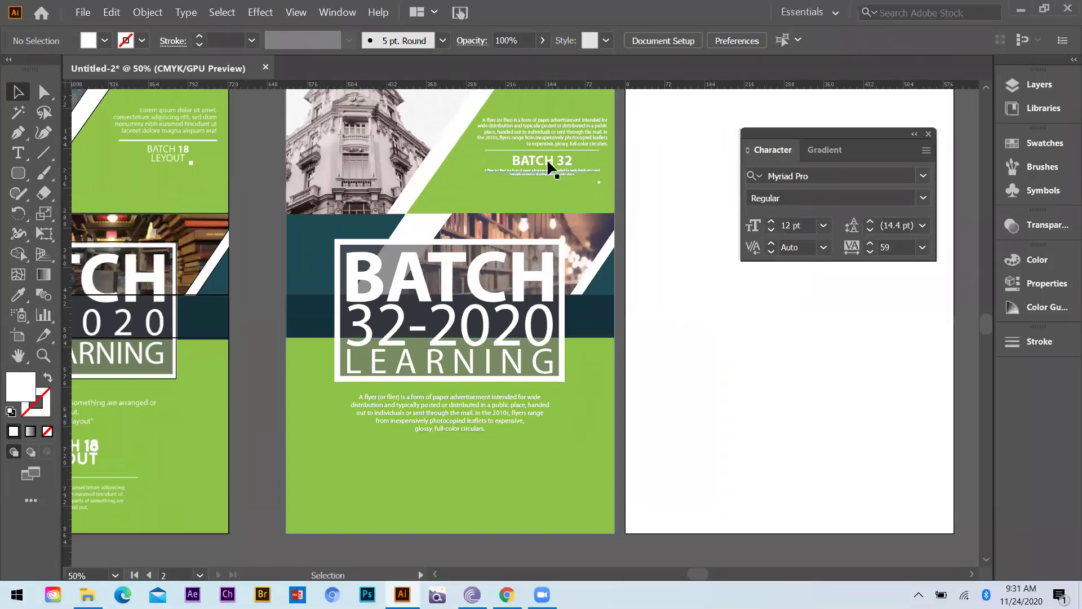
{"action": "left_click_drag", "start_coordinate": [458, 458], "coordinate": [500, 477]}
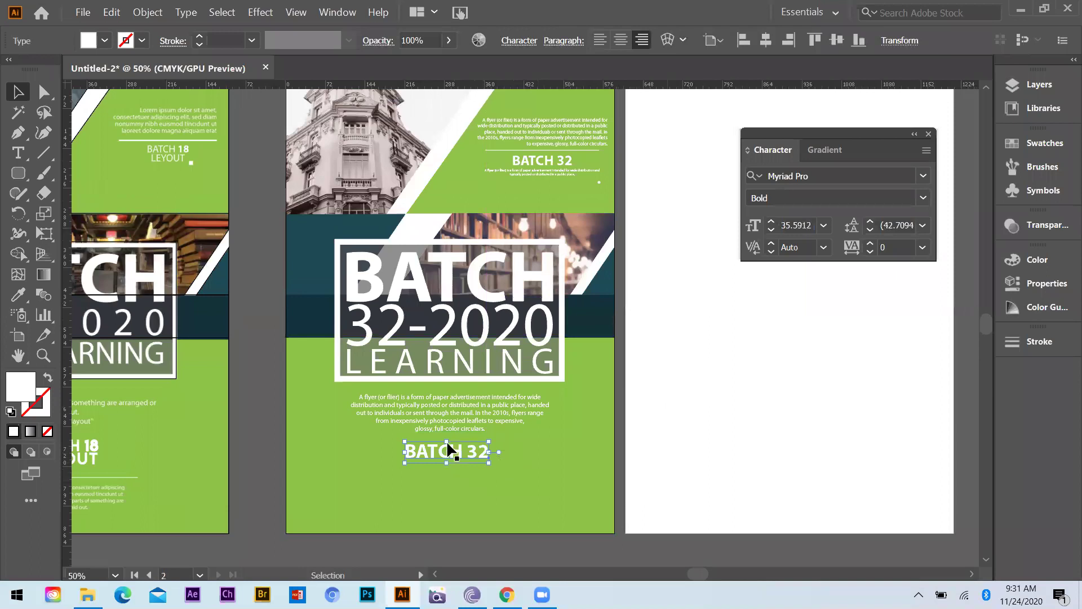
{"action": "scroll", "coordinate": [450, 401], "scroll_direction": "down", "scroll_amount": 1}
{"action": "scroll", "coordinate": [449, 430], "scroll_direction": "up", "scroll_amount": 1}
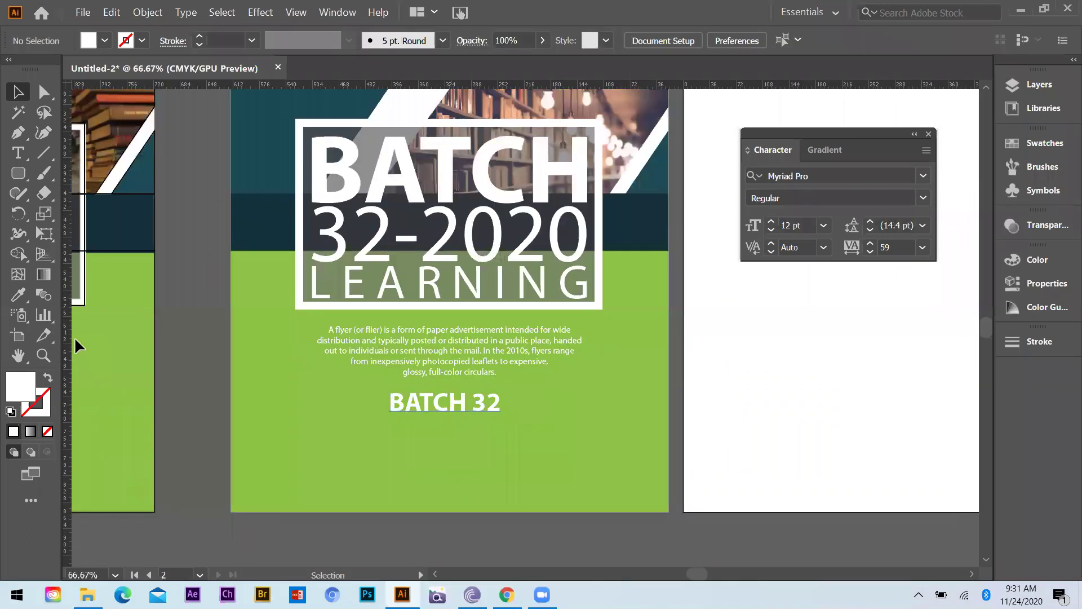
Step: Duplicate the enlarged BATCH 32 heading directly beneath itself and replace the duplicate's text with LAYOUT
{"action": "left_click", "coordinate": [17, 155]}
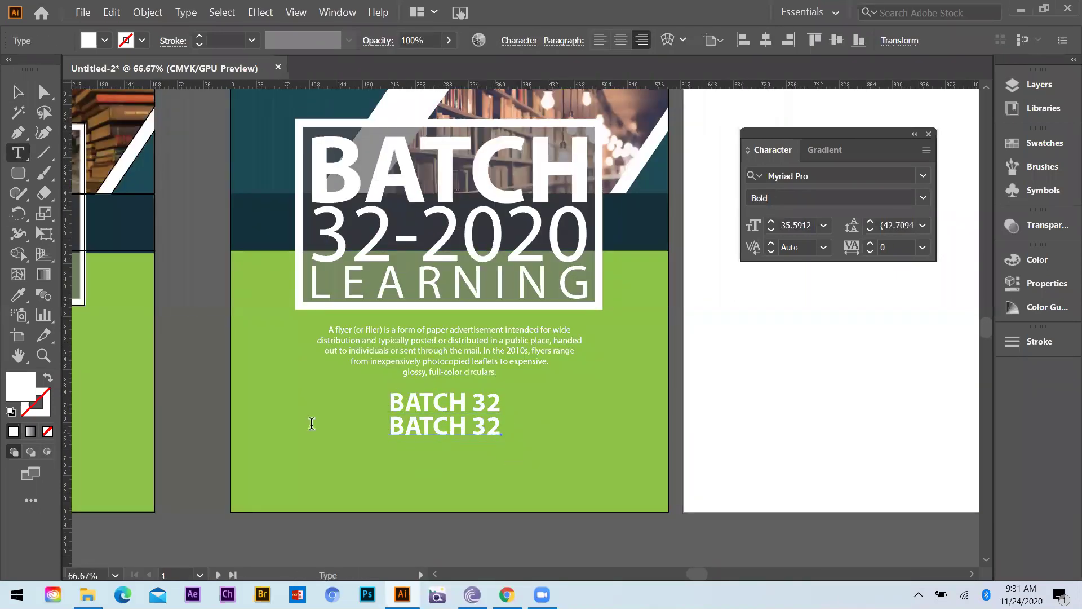
{"action": "key", "text": "ctrl+a"}
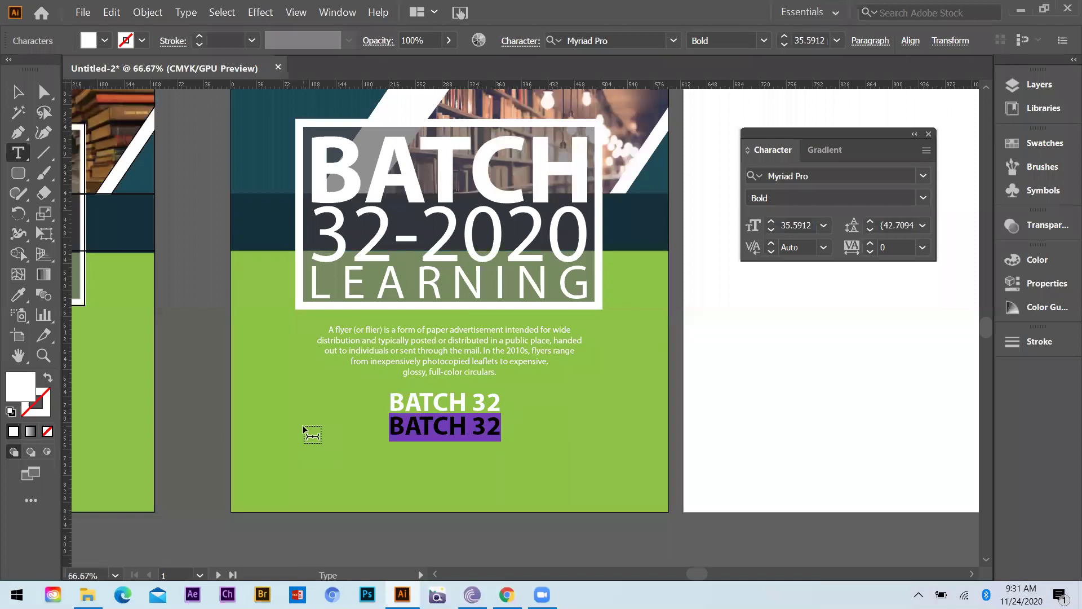
{"action": "type", "text": "LAYOUT"}
{"action": "key", "text": "Escape"}
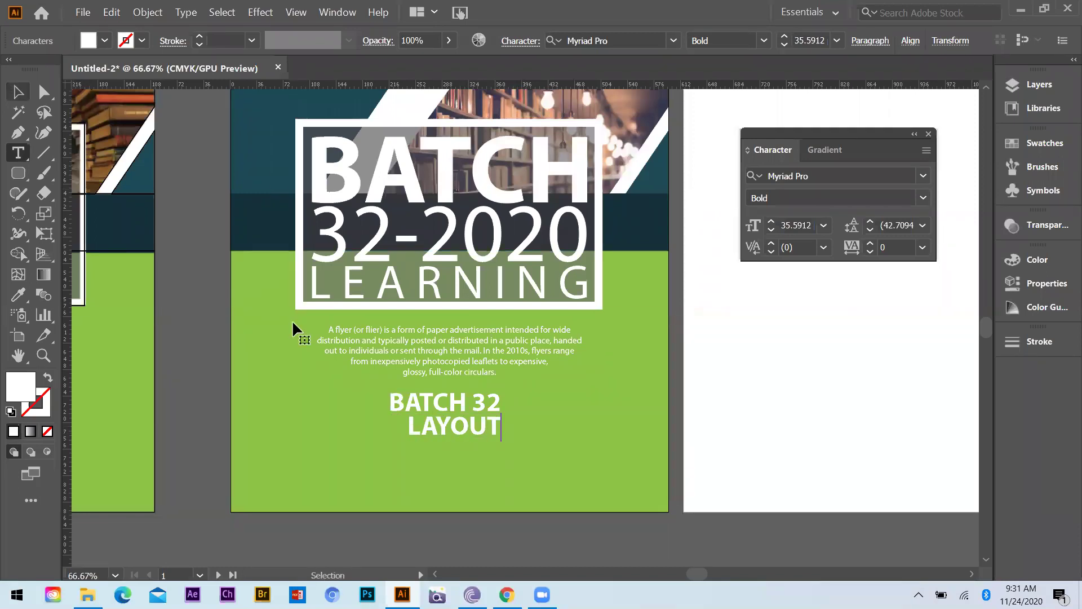
Step: Move LAYOUT so its left edge lines up with the left edge of BATCH 32 above it
{"action": "left_click", "coordinate": [446, 438]}
{"action": "scroll", "coordinate": [471, 408], "scroll_direction": "up", "scroll_amount": 2}
{"action": "left_click_drag", "start_coordinate": [431, 410], "coordinate": [392, 414]}
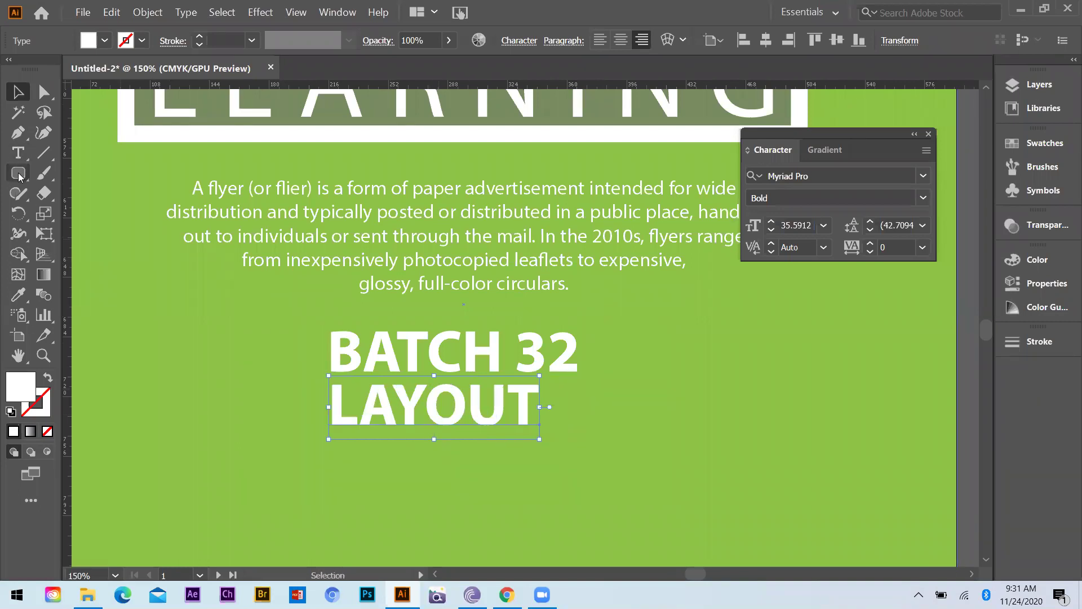
Step: Draw a white vertical bar about 6.1 by 28.6 pt after LAYOUT, ending at the right edge of BATCH 32
{"action": "left_click_drag", "start_coordinate": [59, 178], "coordinate": [67, 173]}
{"action": "left_click_drag", "start_coordinate": [567, 376], "coordinate": [575, 423]}
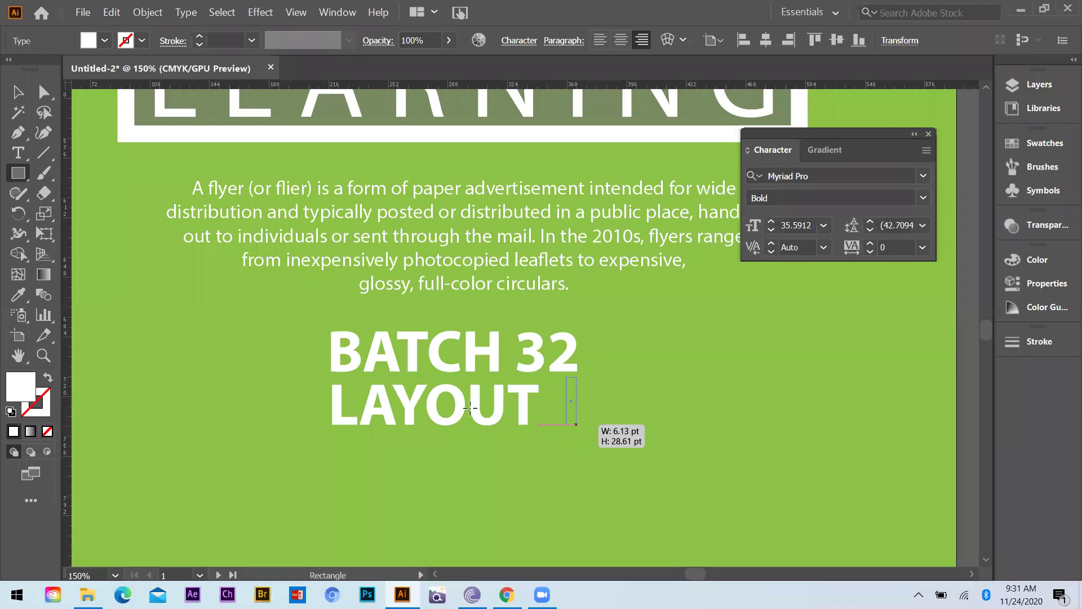
{"action": "key", "text": "v"}
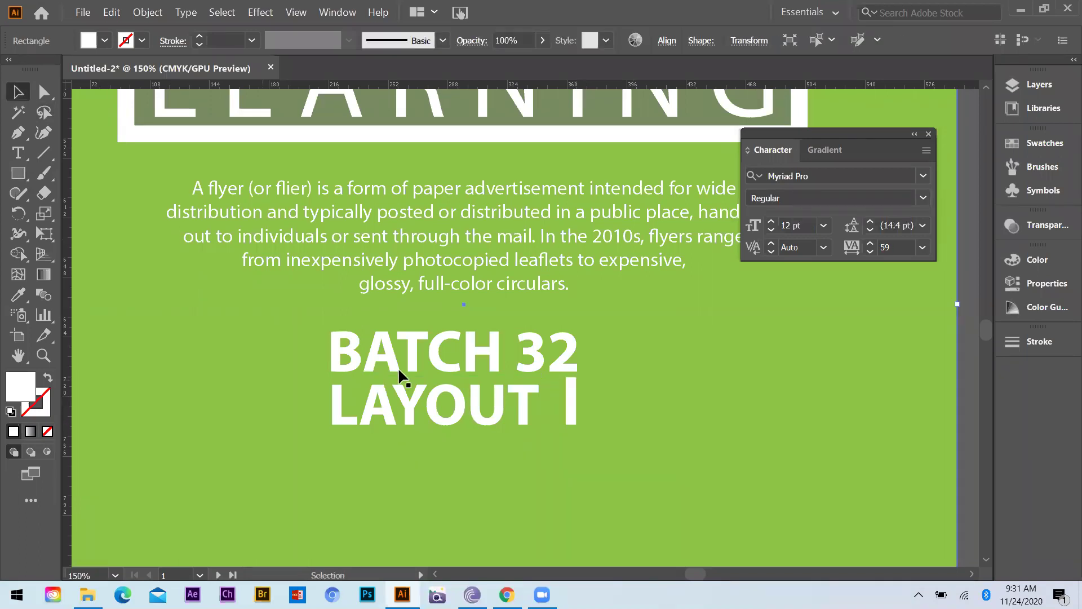
{"action": "key", "text": "ctrl+1"}
{"action": "left_click", "coordinate": [446, 424]}
{"action": "key", "text": "ctrl+minus"}
{"action": "left_click", "coordinate": [492, 489]}
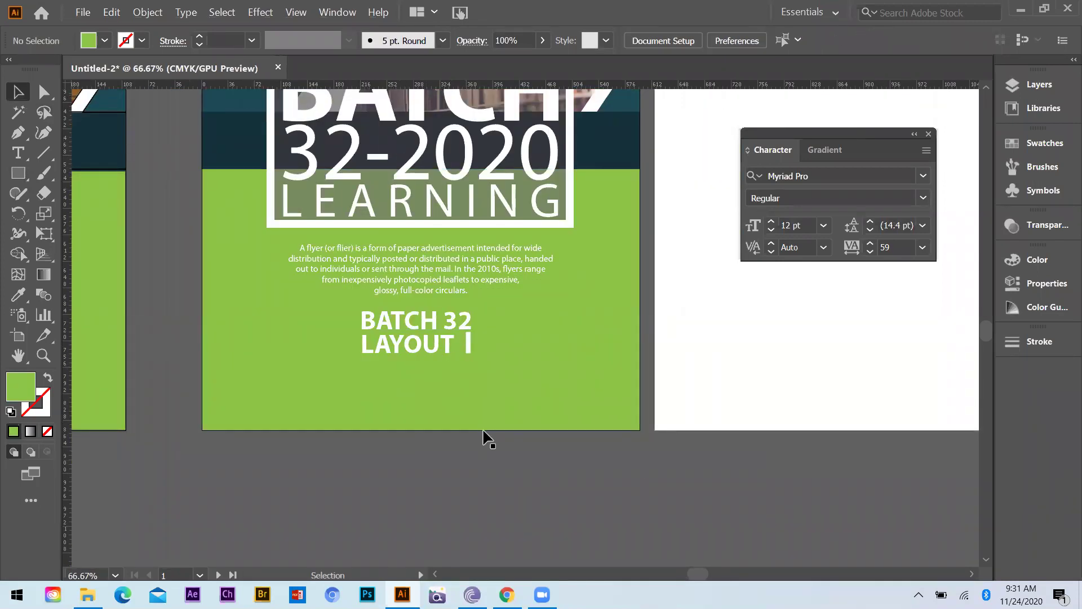
{"action": "key", "text": "ctrl+minus"}
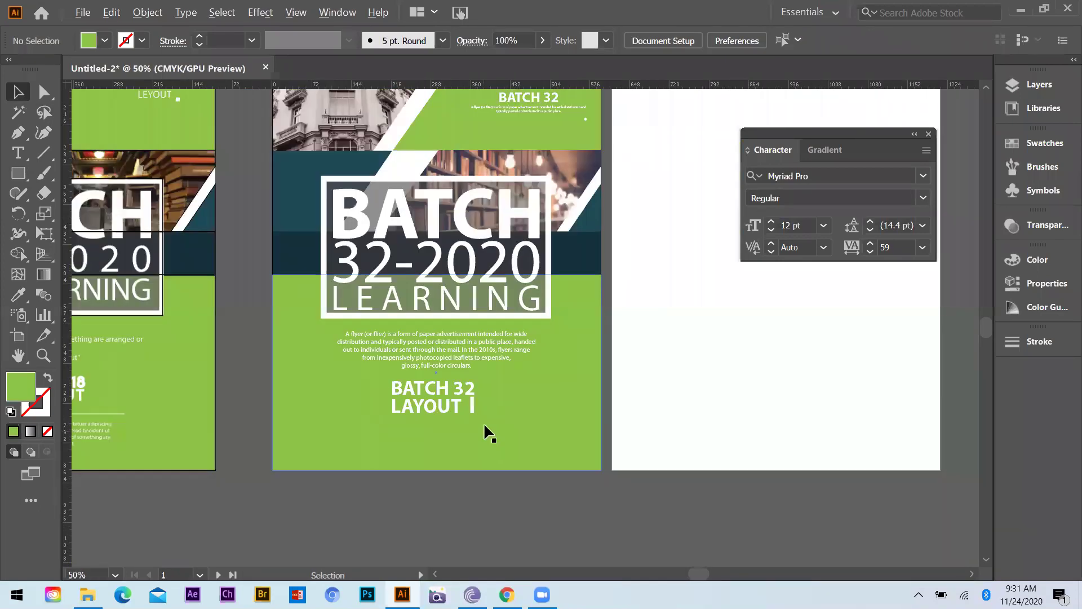
{"action": "key", "text": "ctrl+minus"}
{"action": "key", "text": "ctrl+plus"}
{"action": "key", "text": "ctrl+plus"}
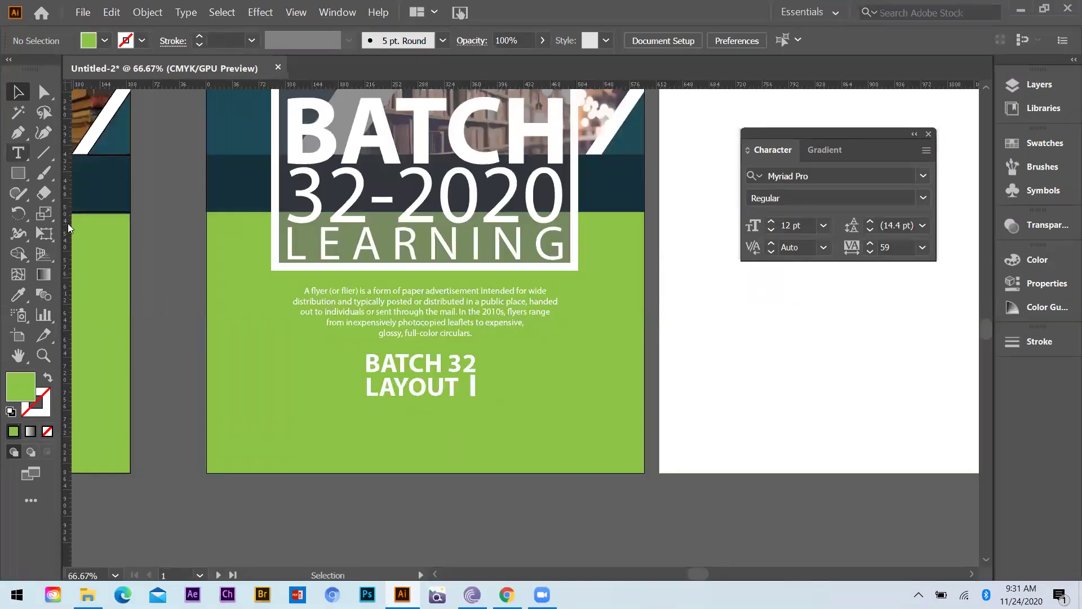
Step: Draw a thin horizontal rectangle below LAYOUT, slightly narrower than the paragraph, and fill it white
{"action": "left_click", "coordinate": [17, 174]}
{"action": "mouse_move", "coordinate": [308, 411]}
{"action": "left_mouse_down"}
{"action": "mouse_move", "coordinate": [558, 415]}
{"action": "mouse_move", "coordinate": [541, 413]}
{"action": "left_mouse_up"}
{"action": "left_click", "coordinate": [17, 92]}
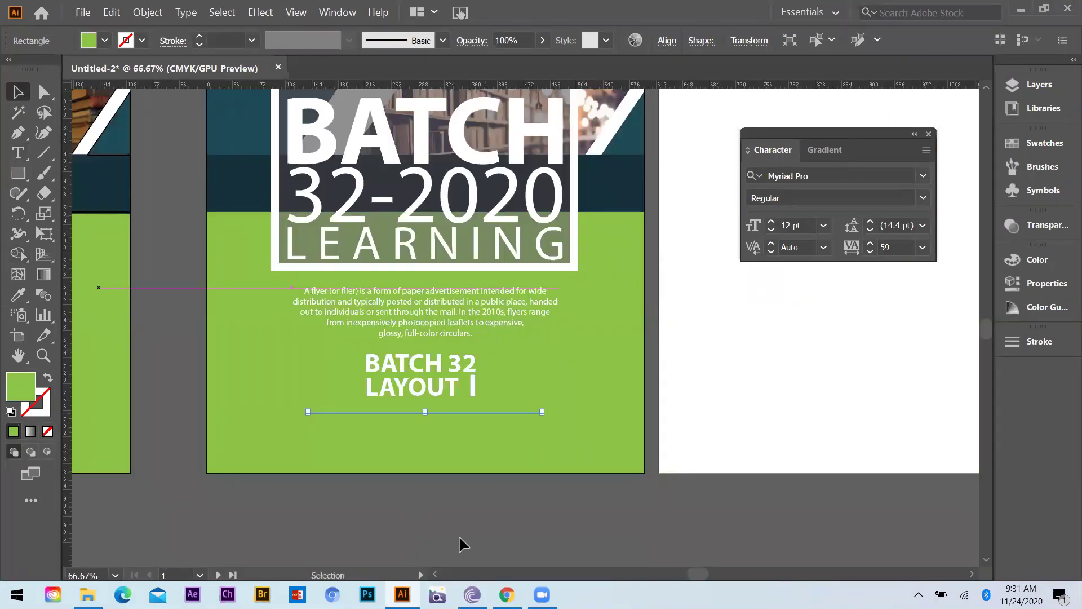
{"action": "left_click", "coordinate": [442, 421]}
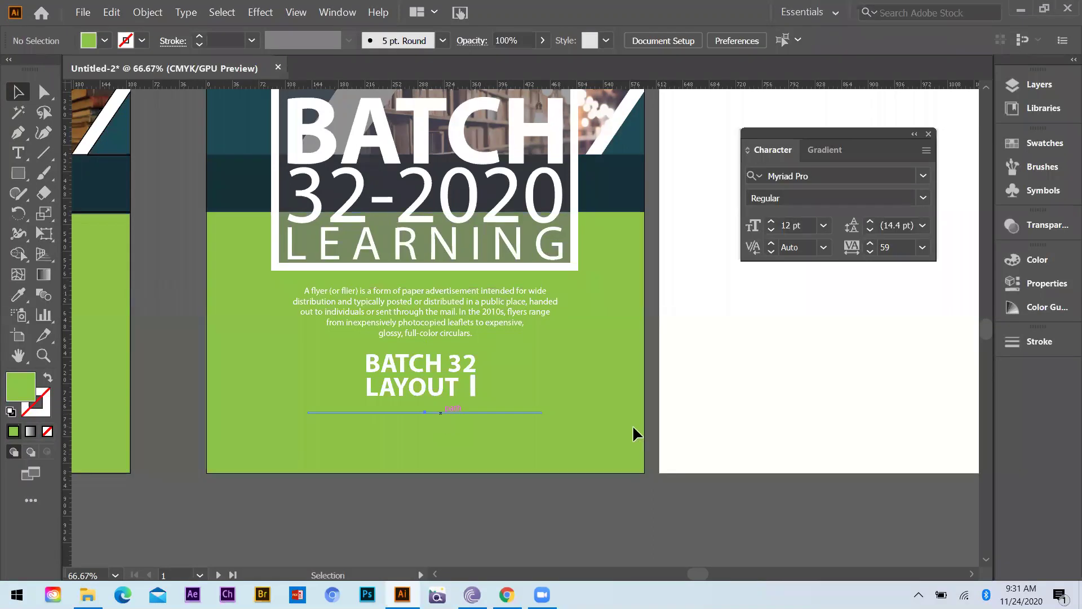
{"action": "left_click", "coordinate": [736, 406]}
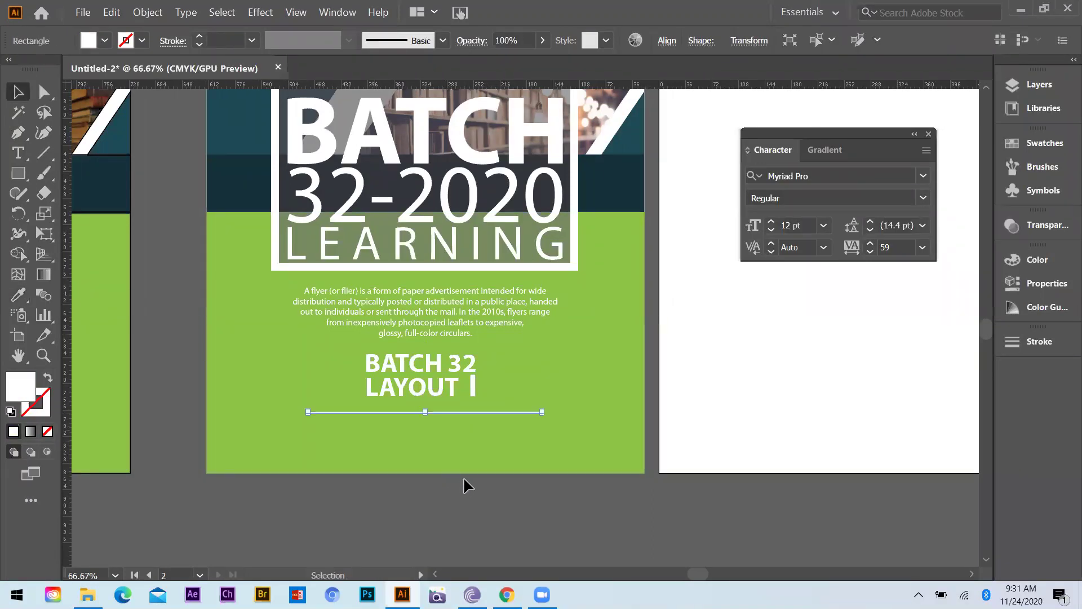
{"action": "left_click", "coordinate": [445, 409]}
{"action": "scroll", "coordinate": [429, 412], "scroll_direction": "up", "scroll_amount": 1}
{"action": "scroll", "coordinate": [413, 413], "scroll_direction": "down", "scroll_amount": 1}
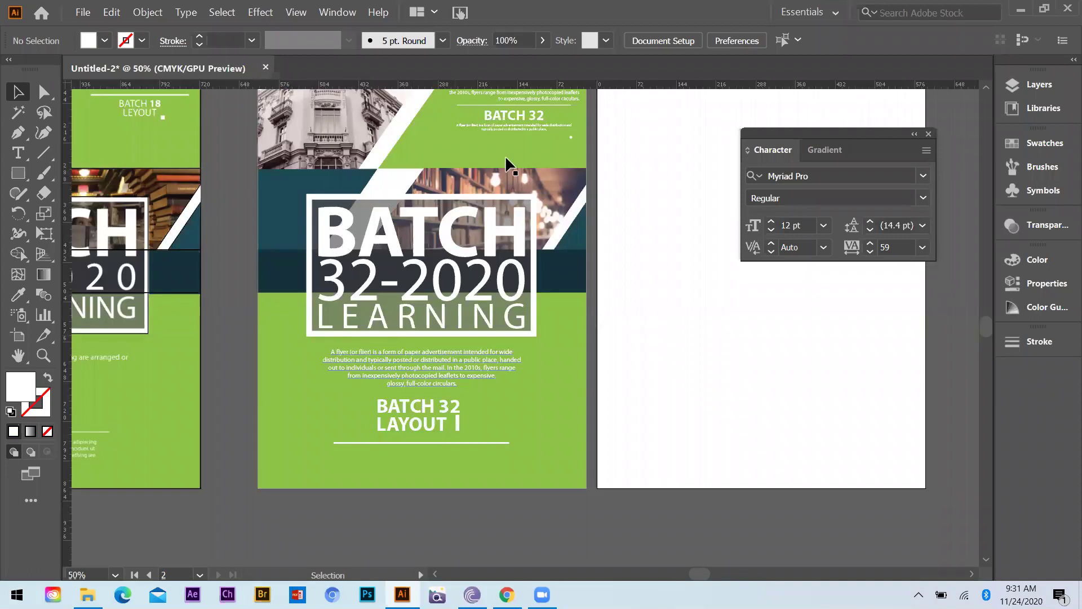
Step: Copy the small two-line description under the upper BATCH 32 heading to just below the new white line
{"action": "scroll", "coordinate": [506, 153], "scroll_direction": "up", "scroll_amount": 1}
{"action": "left_click_drag", "start_coordinate": [415, 470], "coordinate": [411, 483]}
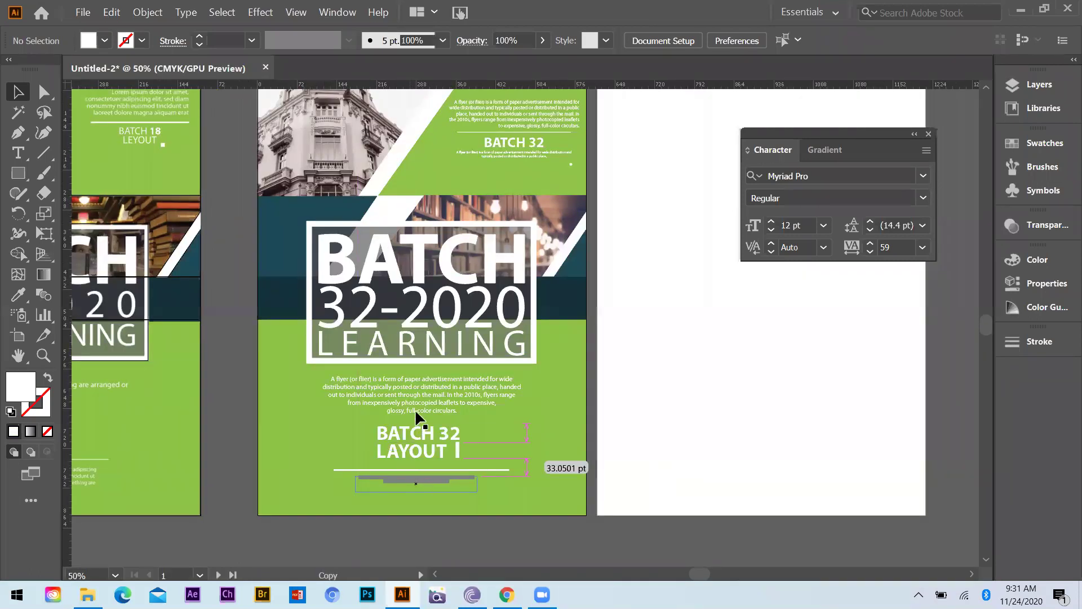
{"action": "scroll", "coordinate": [415, 412], "scroll_direction": "up", "scroll_amount": 2}
{"action": "left_click", "coordinate": [412, 357], "text": "shift"}
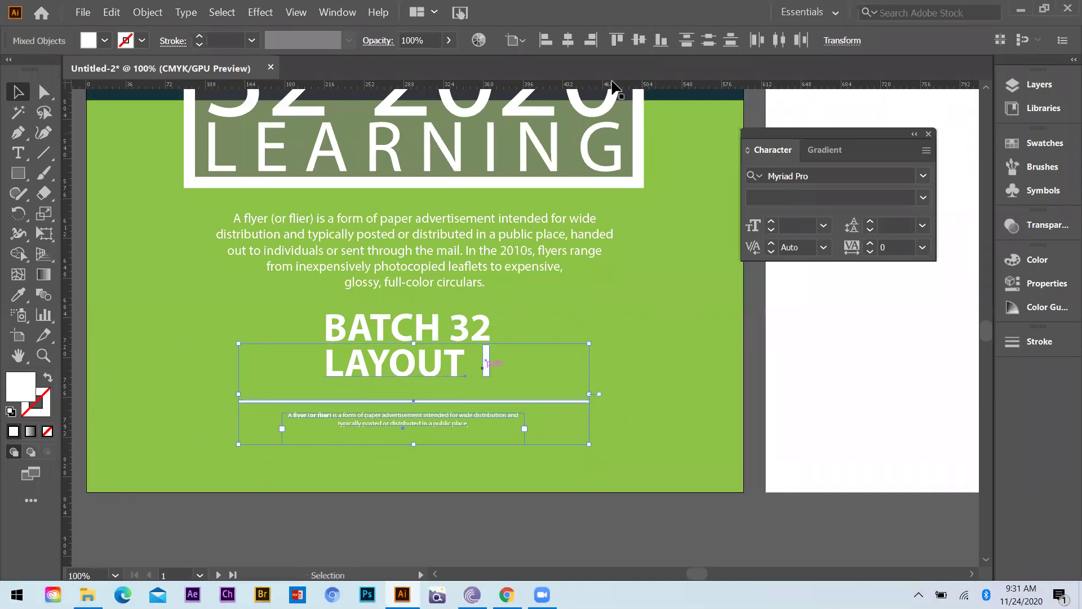
{"action": "left_click", "coordinate": [568, 40]}
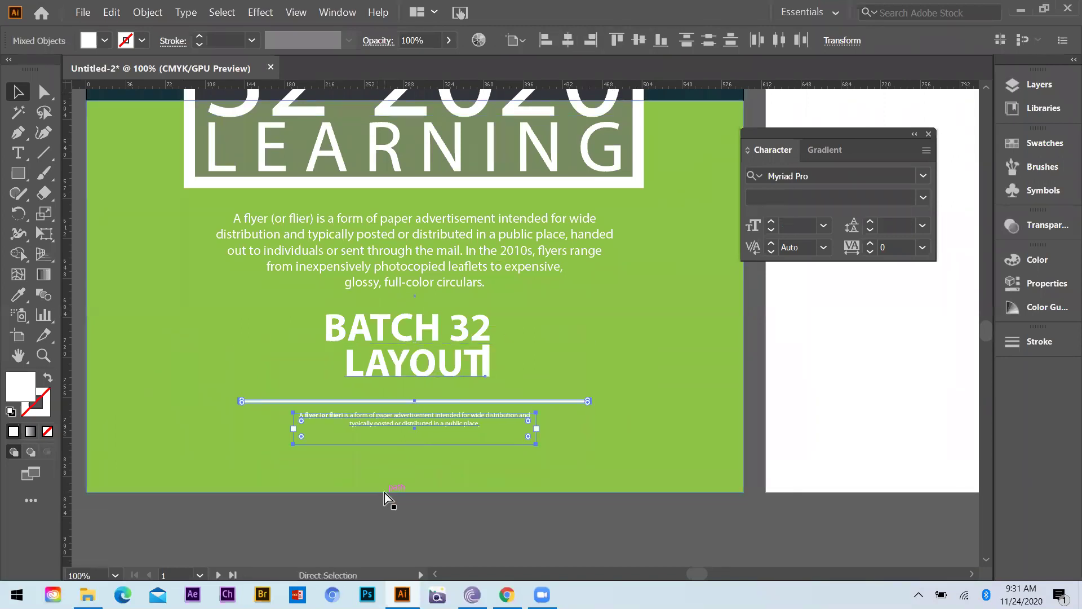
{"action": "key", "text": "ctrl+z"}
Step: Align the lower BATCH 32 heading, the white line and the small description on their horizontal centers
{"action": "left_click", "coordinate": [384, 399]}
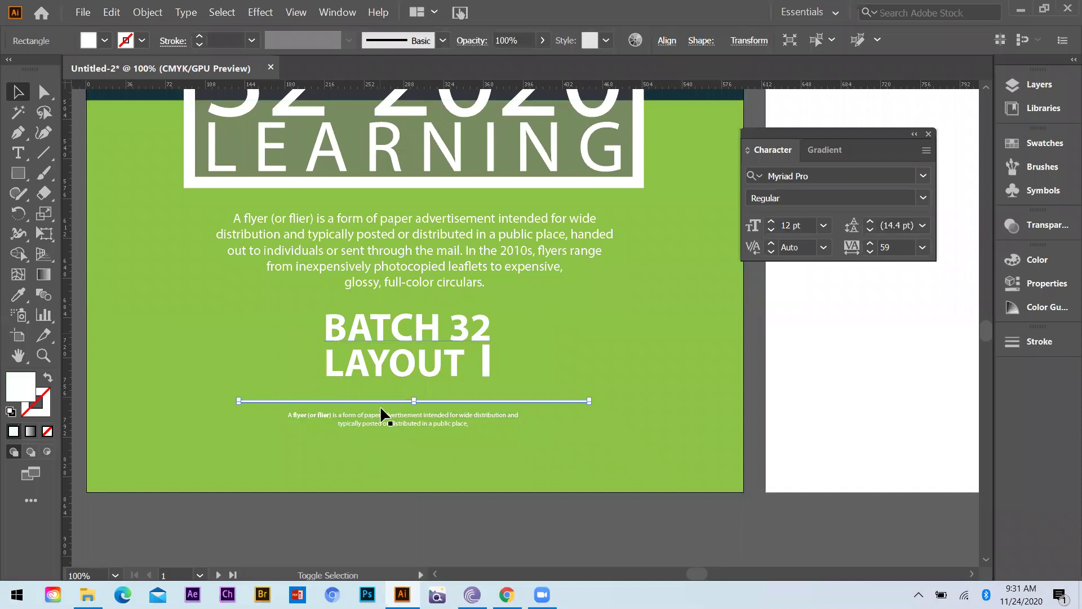
{"action": "left_click", "coordinate": [451, 327], "text": "shift"}
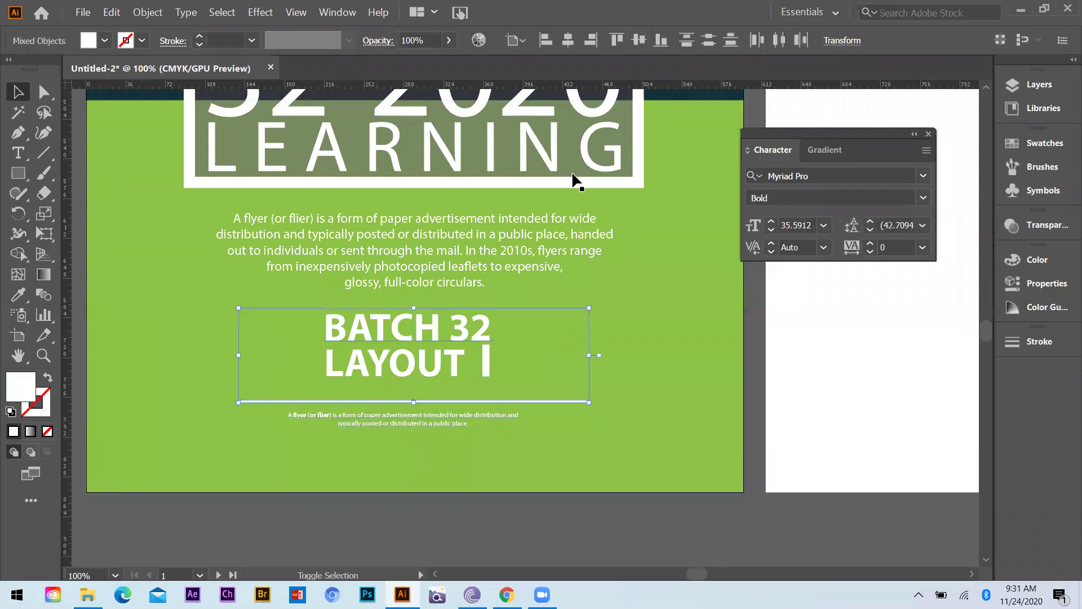
{"action": "left_click", "coordinate": [568, 40]}
Step: Nudge LAYOUT rightward until its left edge lines up with the centered BATCH 32 heading
{"action": "left_click", "coordinate": [454, 357]}
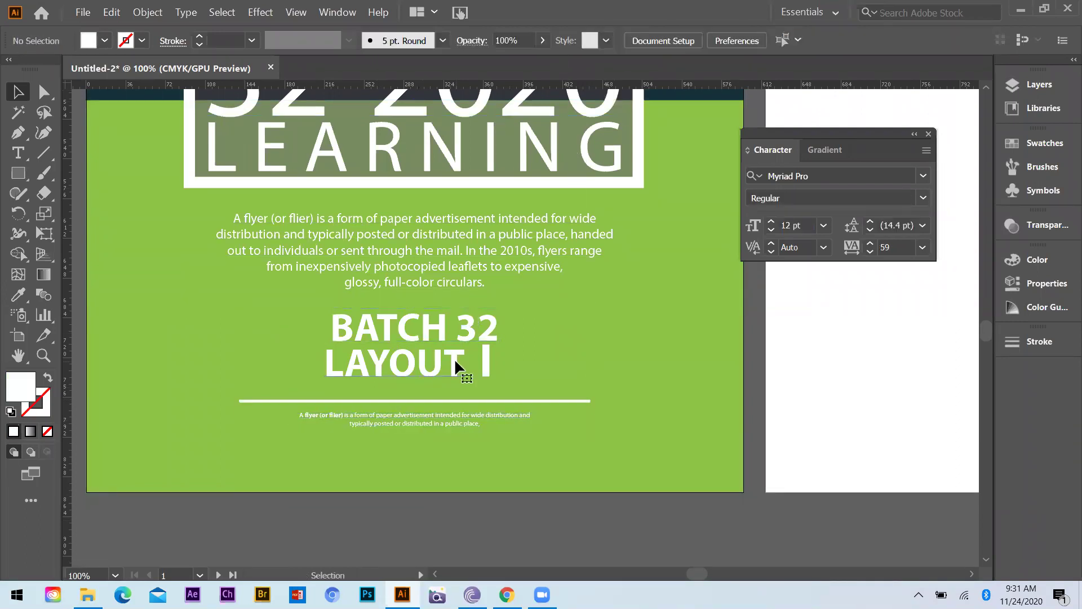
{"action": "key", "text": "Right"}
{"action": "key", "text": "Right"}
{"action": "key", "text": "Right"}
{"action": "key", "text": "Right"}
{"action": "key", "text": "Right"}
{"action": "key", "text": "Right"}
{"action": "key", "text": "Right"}
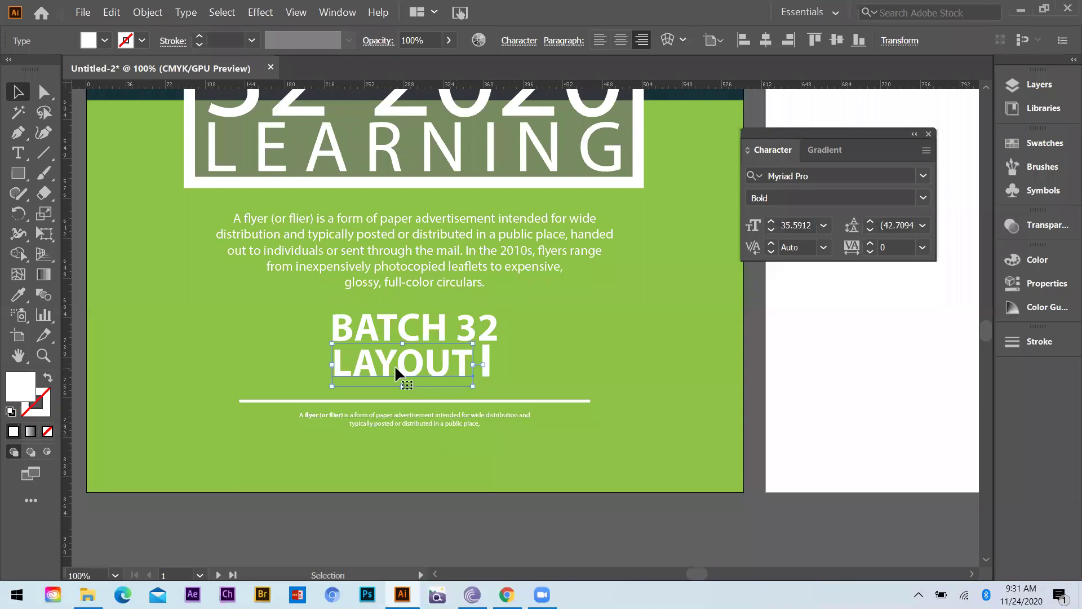
{"action": "key", "text": "Left"}
Step: Nudge the white vertical bar rightward until it lines up with the right edge of BATCH 32
{"action": "key", "text": "alt+ctrl+bracketright"}
{"action": "key", "text": "Right"}
{"action": "key", "text": "Right"}
{"action": "key", "text": "Right"}
{"action": "key", "text": "Right"}
{"action": "key", "text": "Right"}
{"action": "key", "text": "Right"}
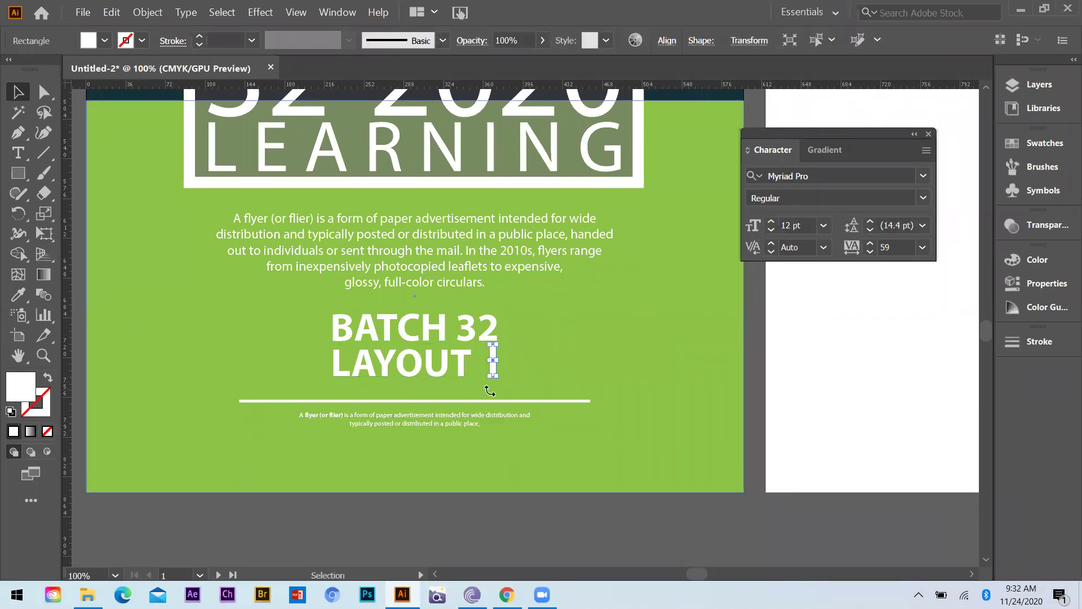
Step: Examine the whole Batch 32 flyer beside the Batch 18 reference to check its layout
{"action": "left_click", "coordinate": [244, 434]}
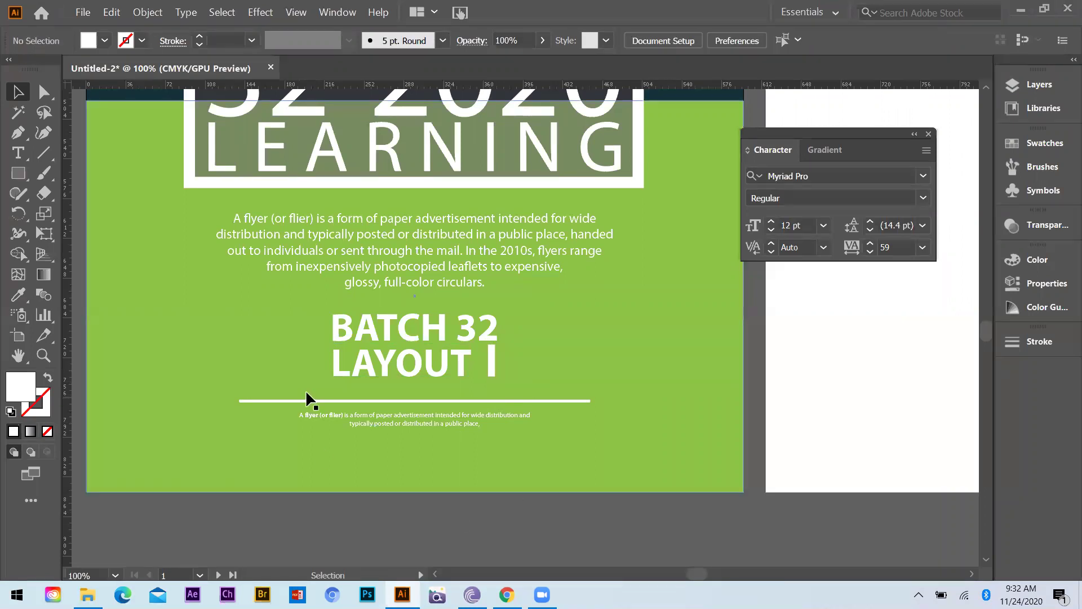
{"action": "scroll", "coordinate": [247, 323], "scroll_direction": "down", "scroll_amount": 3}
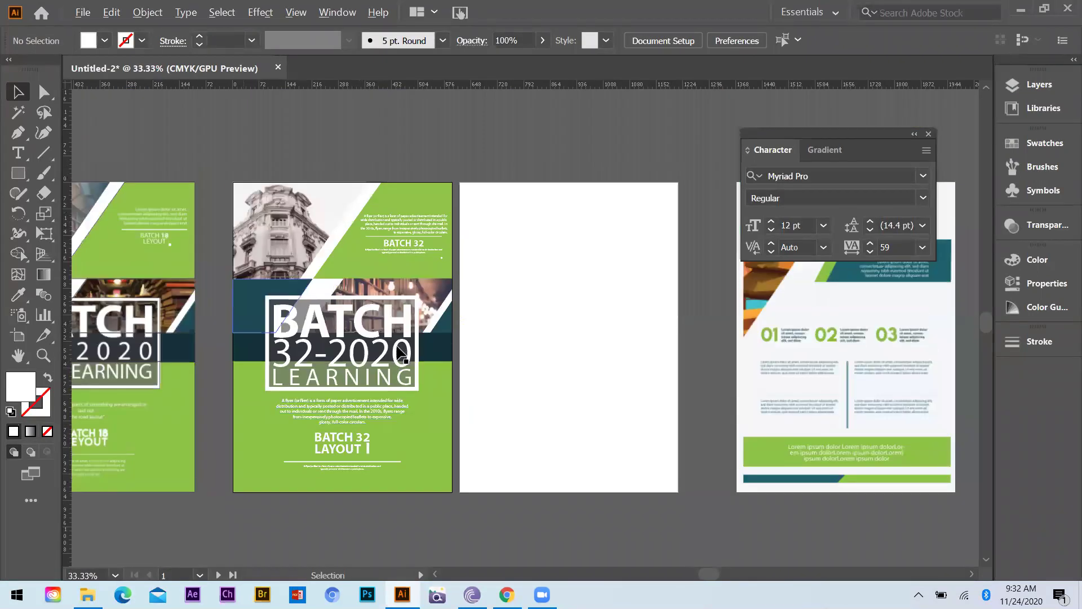
{"action": "scroll", "coordinate": [458, 417], "scroll_direction": "up", "scroll_amount": 2}
{"action": "scroll", "coordinate": [458, 417], "scroll_direction": "down", "scroll_amount": 1}
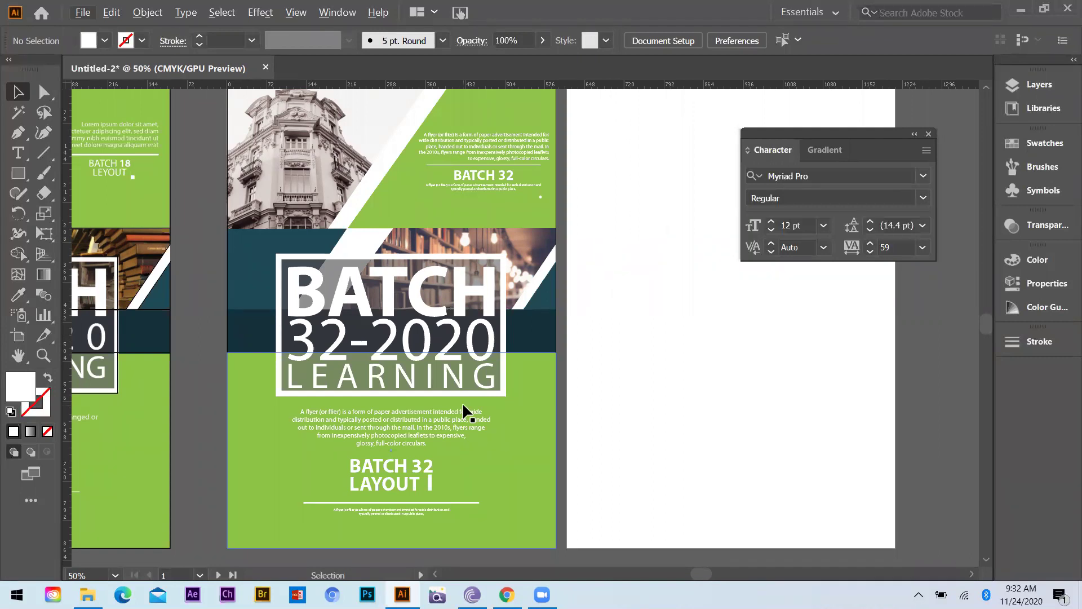
{"action": "scroll", "coordinate": [512, 386], "scroll_direction": "up", "scroll_amount": 2}
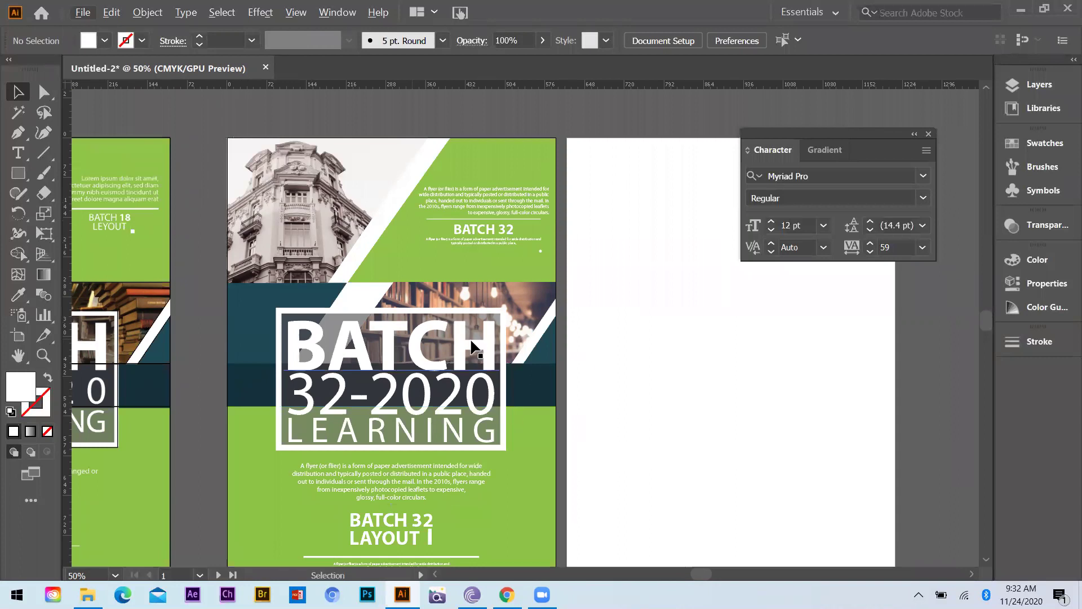
{"action": "key", "text": "ctrl+minus"}
{"action": "key", "text": "ctrl+minus"}
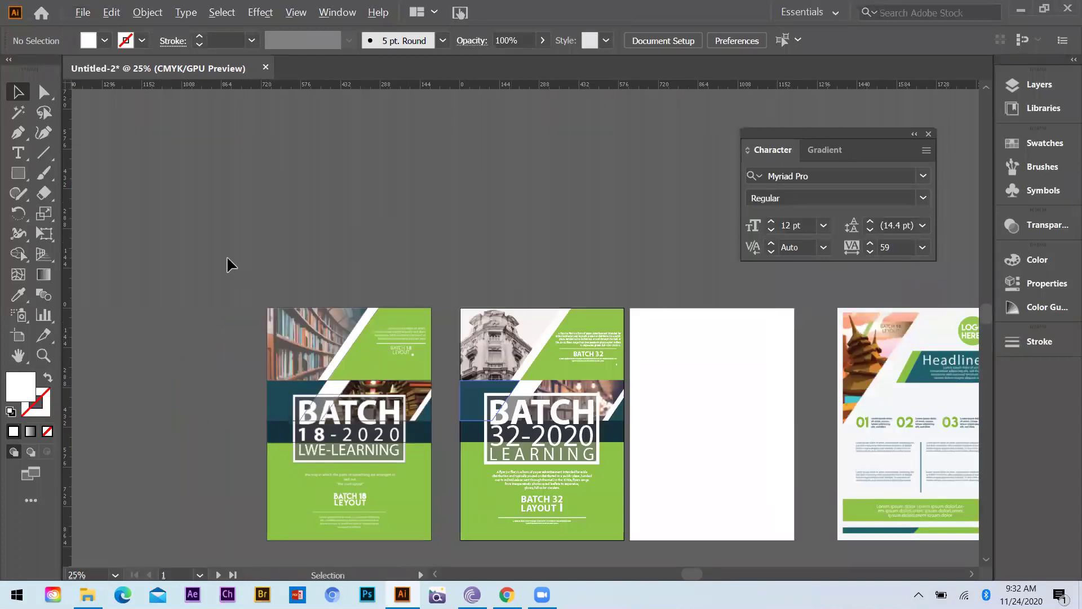
{"action": "key", "text": "ctrl+plus"}
Step: Fill the slanted outline over the building photo with the flyer's green, sampled using the Eyedropper
{"action": "left_click_drag", "start_coordinate": [299, 266], "coordinate": [568, 299]}
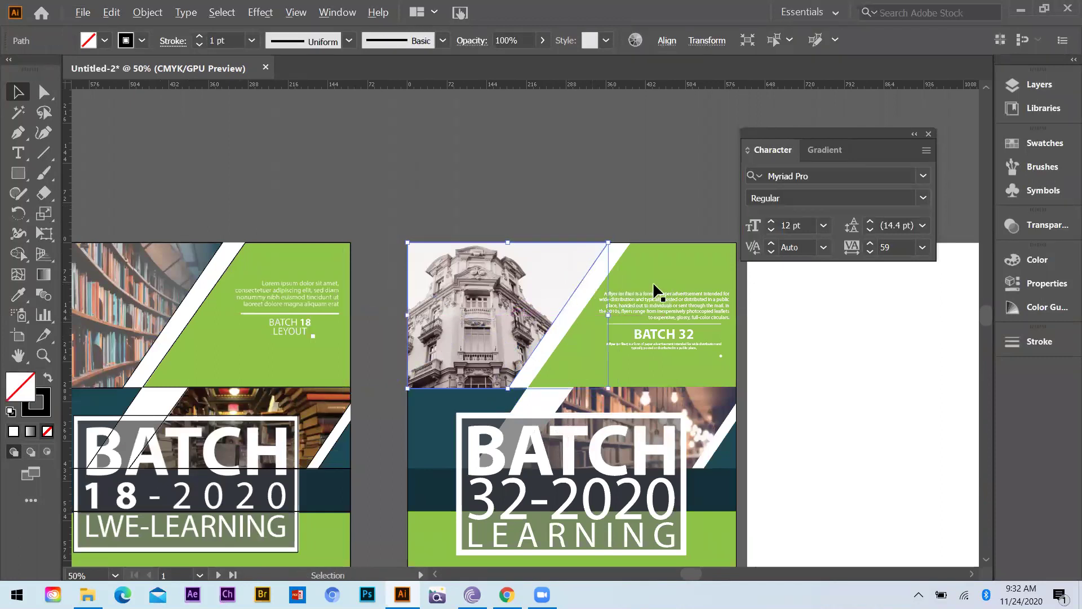
{"action": "key", "text": "i"}
{"action": "left_click", "coordinate": [656, 266]}
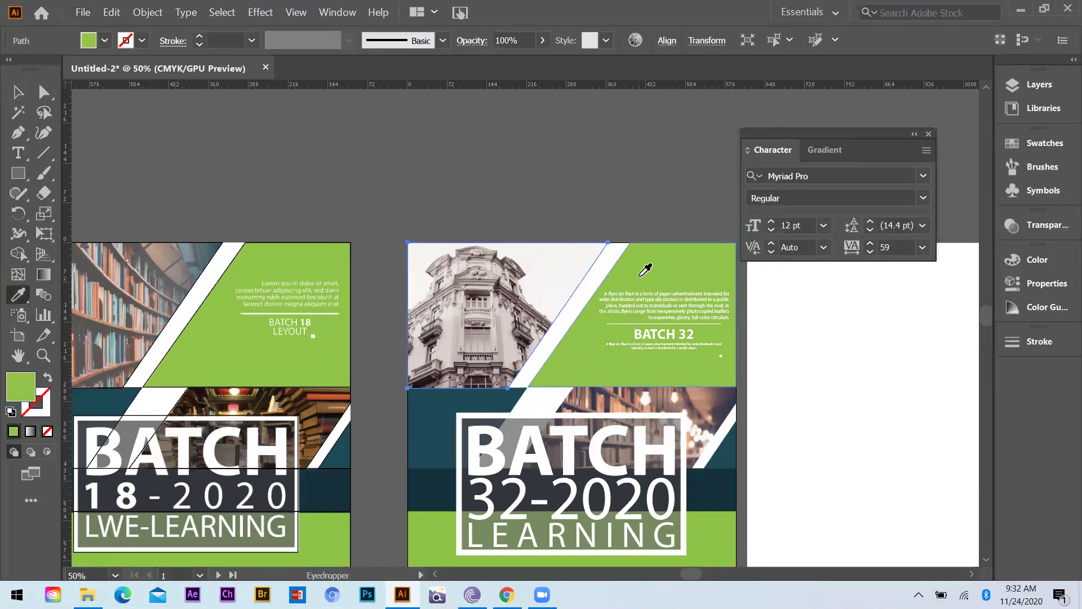
{"action": "key", "text": "ctrl"}
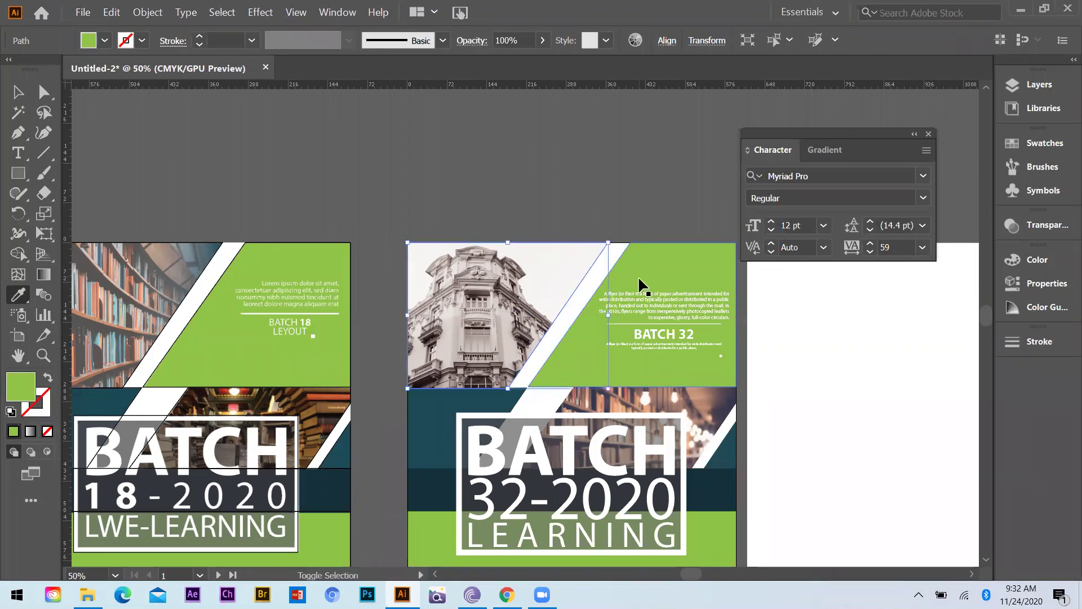
{"action": "left_click", "coordinate": [638, 276]}
{"action": "key", "text": "v"}
{"action": "key", "text": "ctrl+shift+a"}
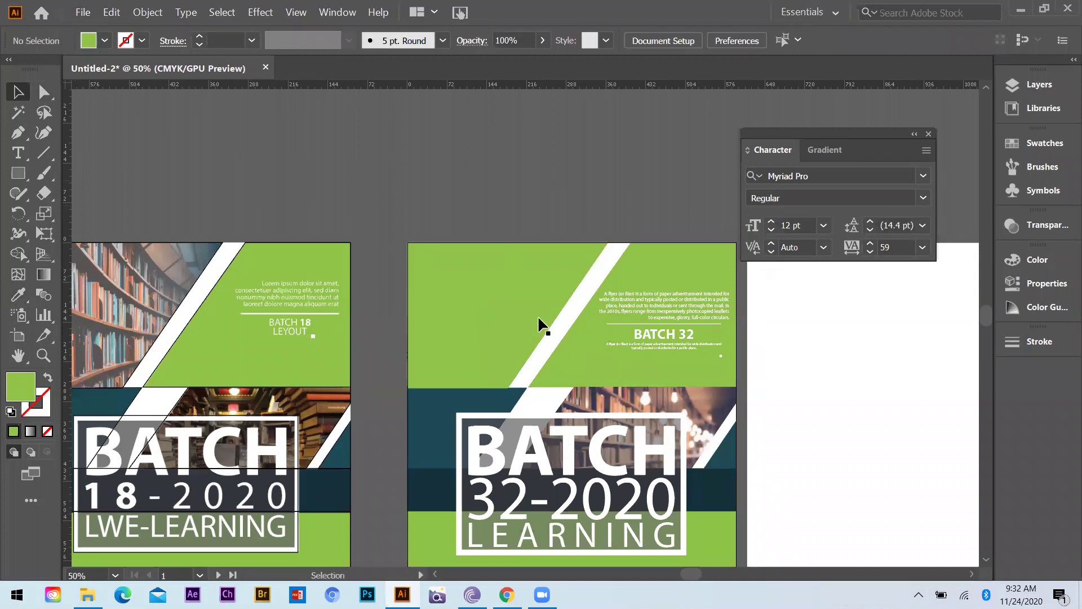
Step: Try the green overlay on the building photo at 27% opacity and restore it to 100%
{"action": "key", "text": "ctrl+plus"}
{"action": "left_click", "coordinate": [499, 306], "text": "ctrl"}
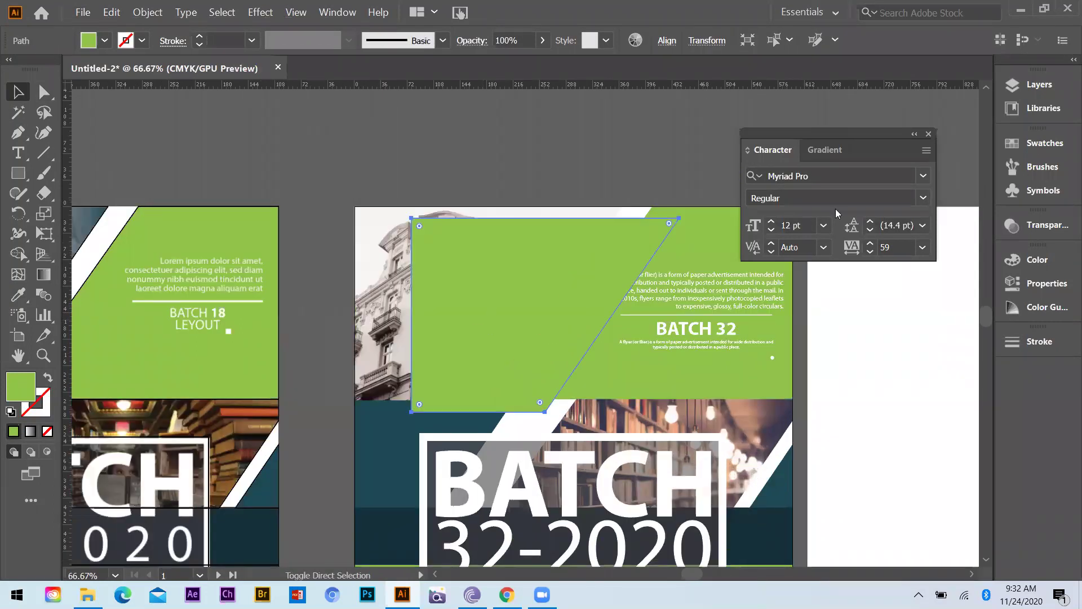
{"action": "left_click_drag", "start_coordinate": [478, 292], "coordinate": [421, 281]}
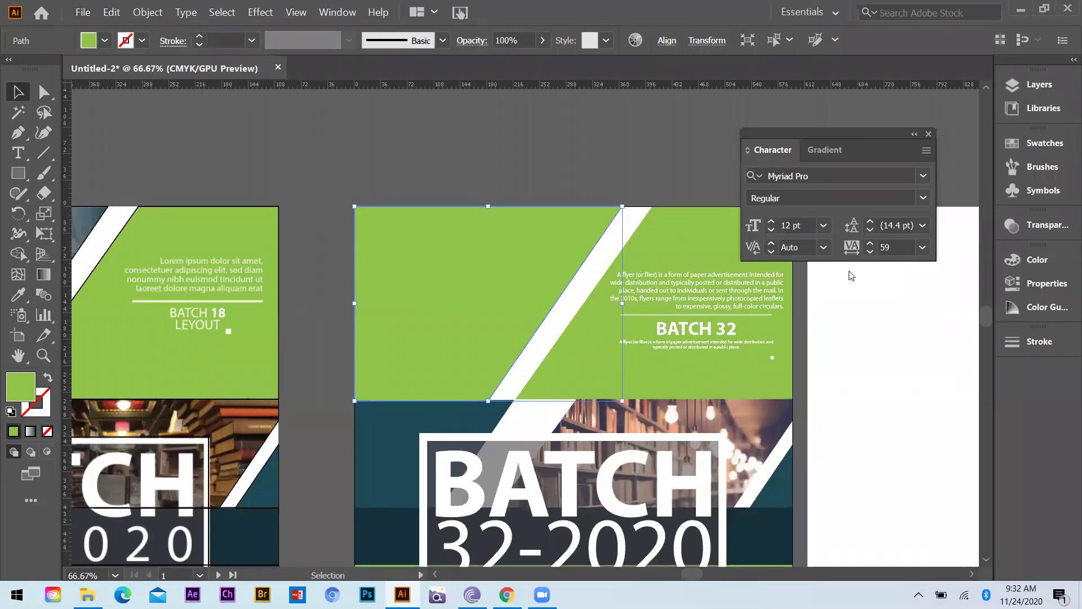
{"action": "left_click", "coordinate": [1035, 225]}
{"action": "left_click", "coordinate": [970, 243]}
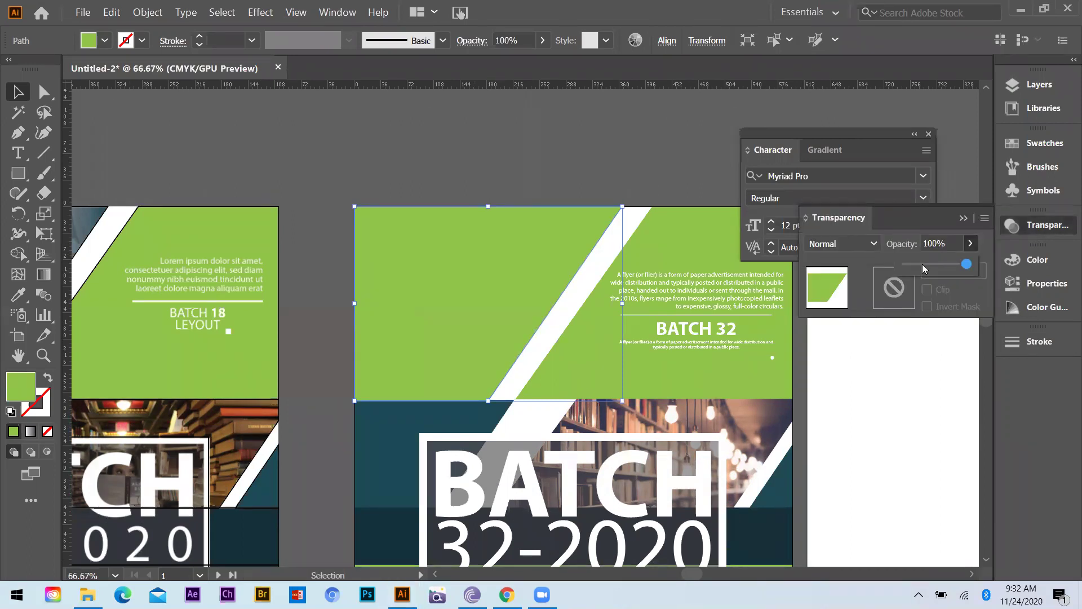
{"action": "left_click_drag", "start_coordinate": [970, 263], "coordinate": [923, 268]}
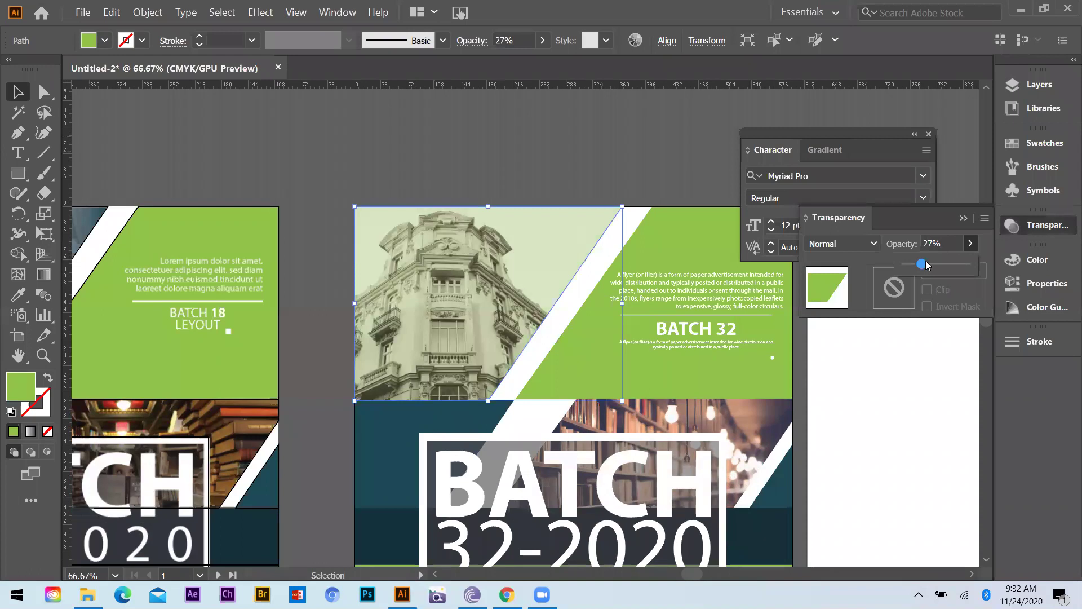
{"action": "left_click_drag", "start_coordinate": [921, 264], "coordinate": [979, 221]}
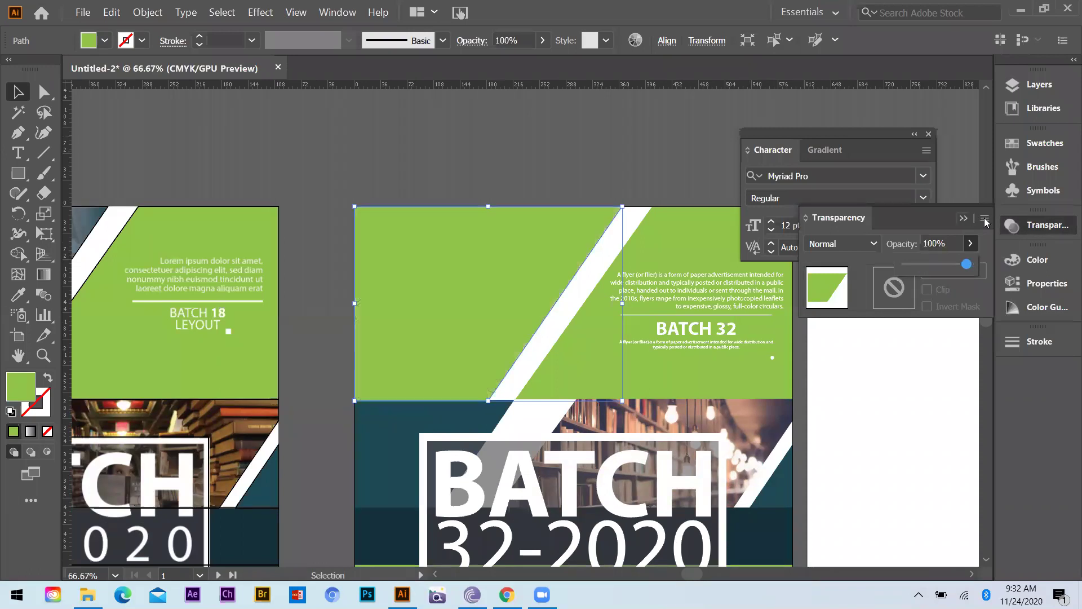
{"action": "left_click", "coordinate": [984, 218]}
{"action": "left_click", "coordinate": [316, 361]}
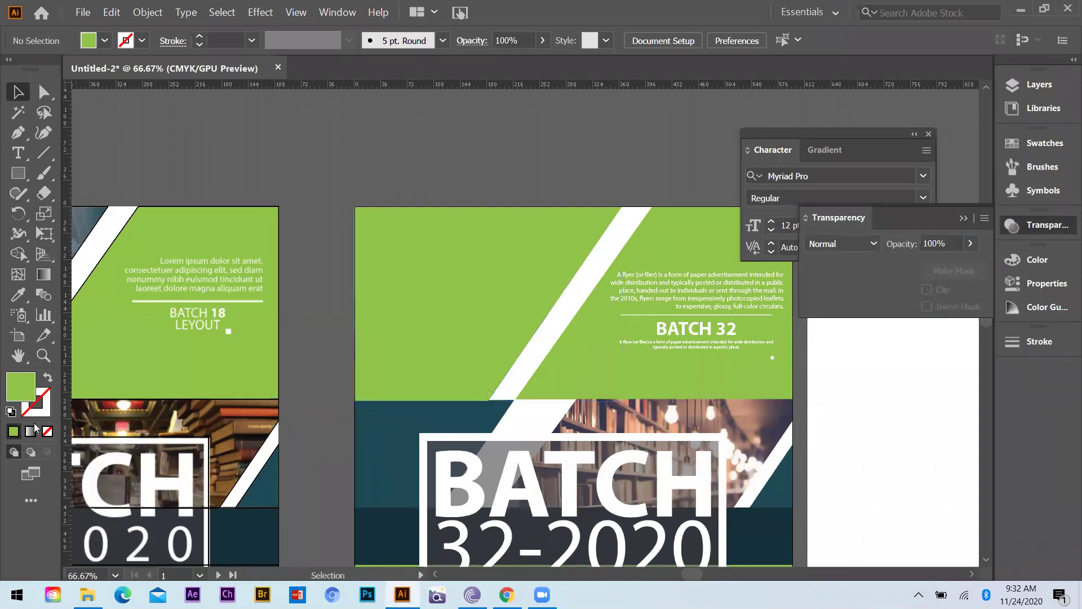
Step: Replace the green fill of the shape over the building photo with a linear white-to-black gradient
{"action": "left_click", "coordinate": [31, 432]}
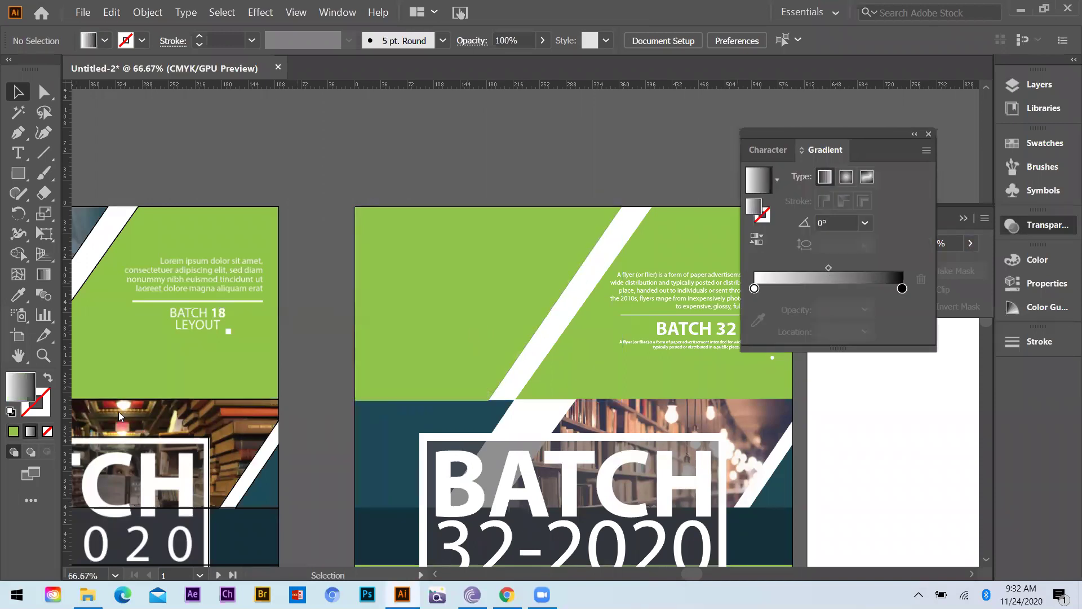
{"action": "left_click", "coordinate": [490, 279]}
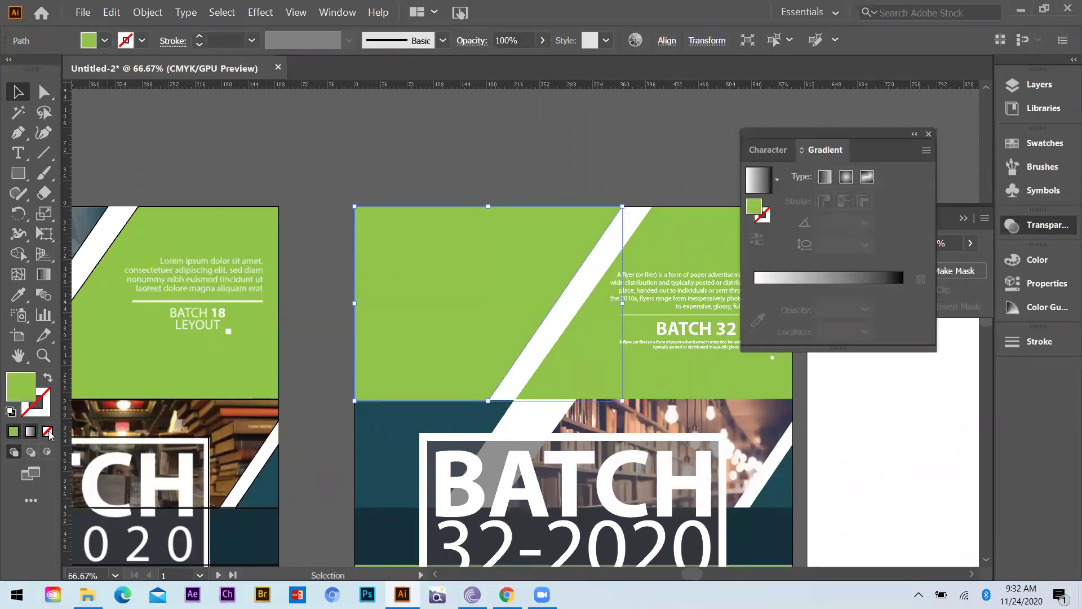
{"action": "key", "text": "period"}
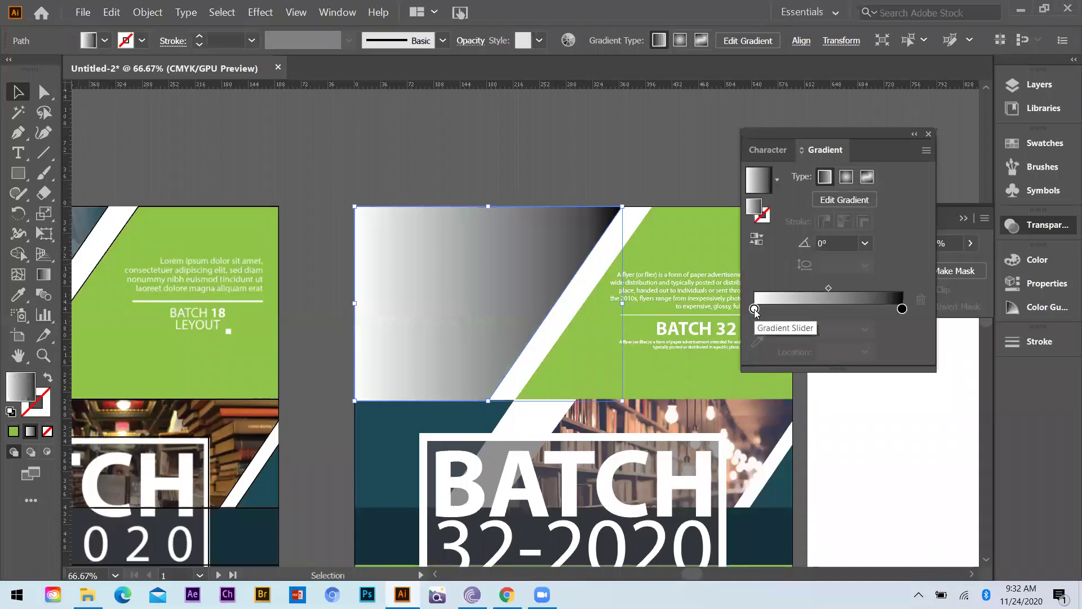
Step: Set the gradient overlay's blending mode to Multiply, trying Color Burn first
{"action": "left_click", "coordinate": [948, 219]}
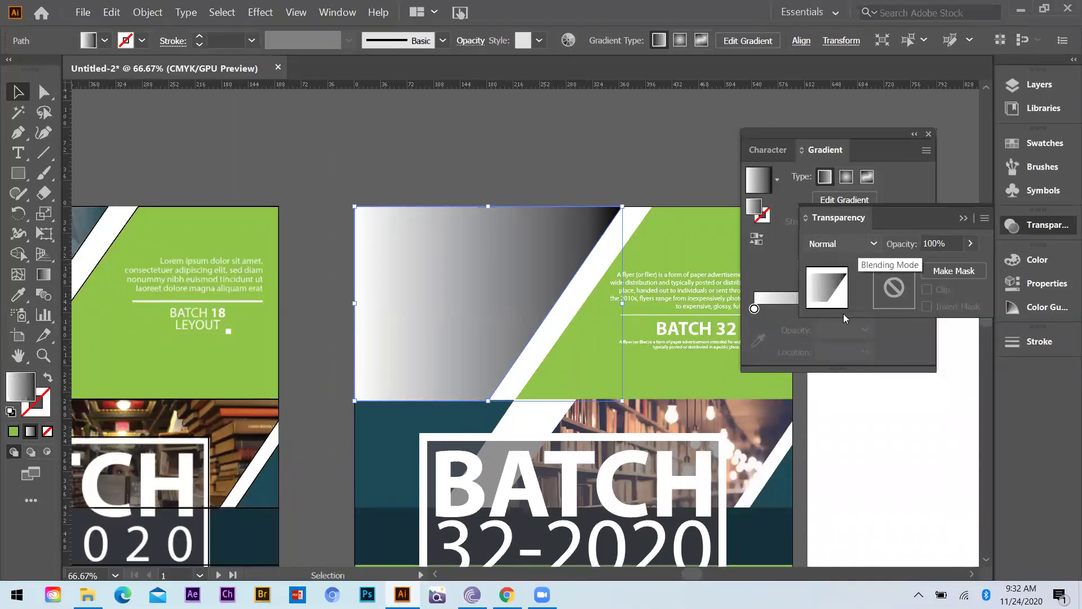
{"action": "left_click", "coordinate": [845, 244]}
{"action": "left_click", "coordinate": [843, 313]}
{"action": "left_click", "coordinate": [845, 243]}
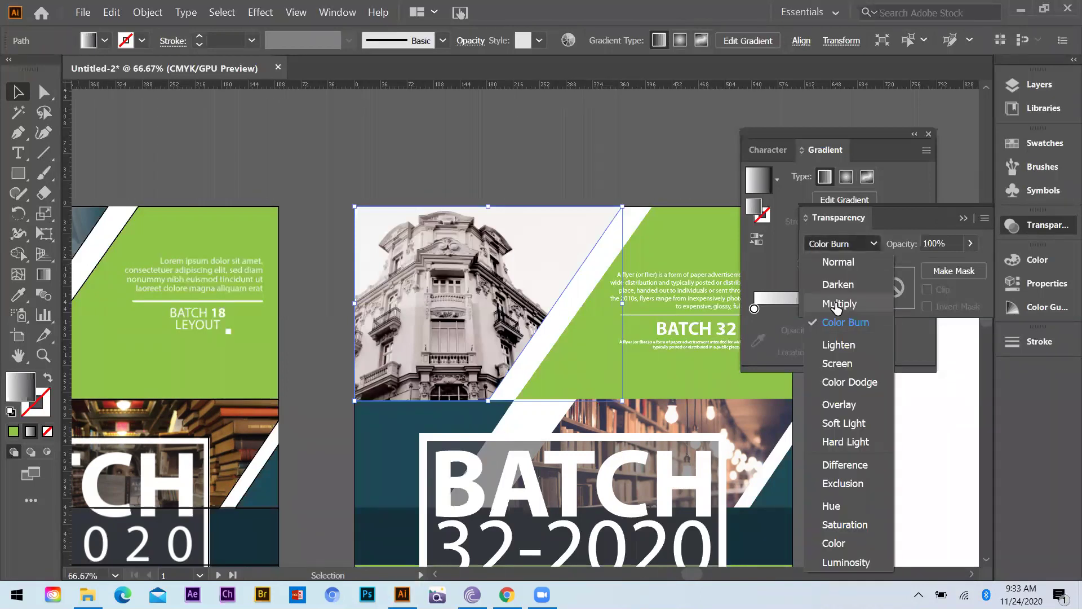
{"action": "left_click", "coordinate": [828, 300]}
{"action": "left_click", "coordinate": [558, 160]}
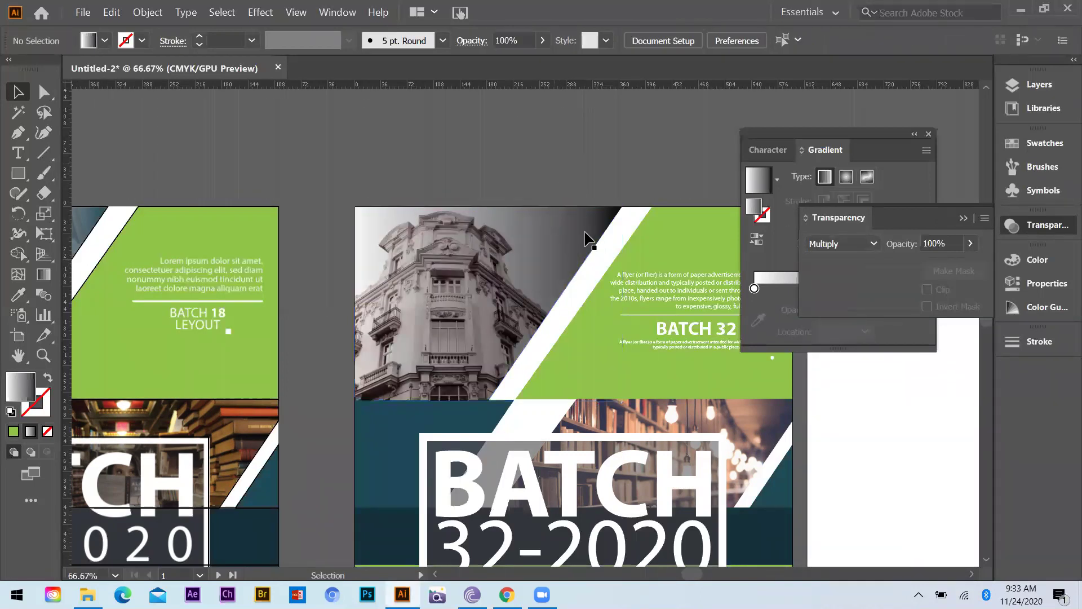
Step: Try recoloring the gradient's black end stop with the flyer's green while nothing is selected
{"action": "left_click", "coordinate": [902, 288]}
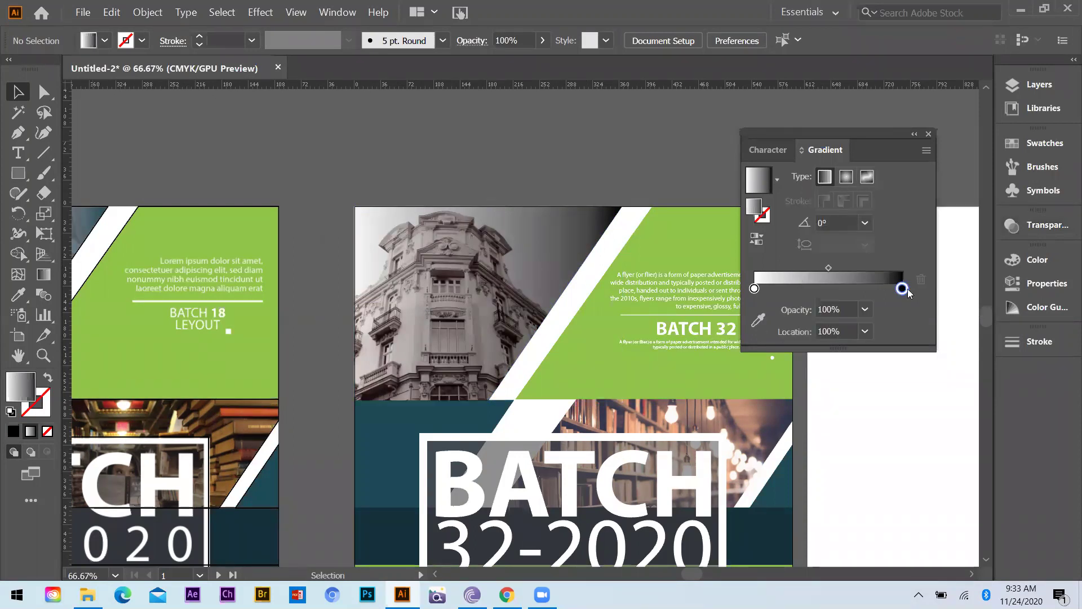
{"action": "left_click", "coordinate": [759, 323]}
{"action": "left_click", "coordinate": [655, 236]}
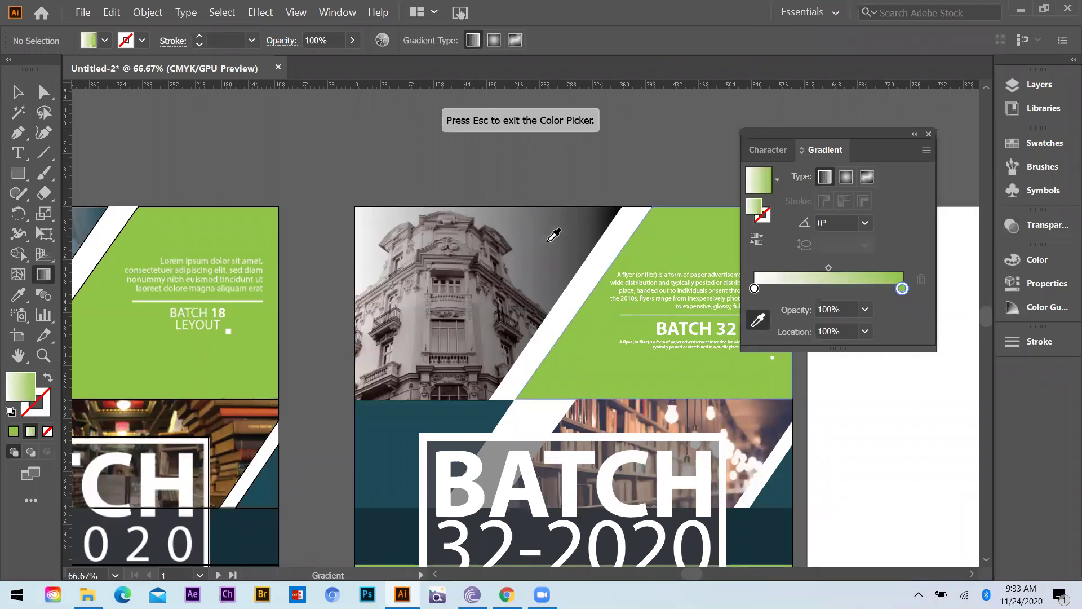
{"action": "key", "text": "Escape"}
{"action": "left_click", "coordinate": [12, 91]}
Step: Recolor the photo overlay's gradient end stop, trying the flyer's green before sampling the middle band's dark teal
{"action": "left_click", "coordinate": [462, 210]}
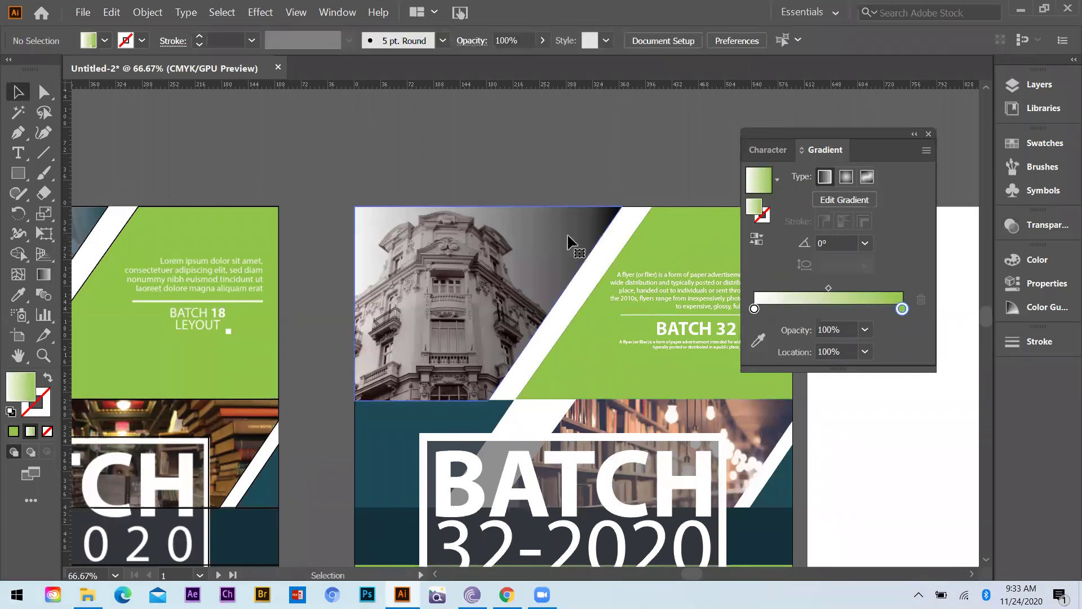
{"action": "left_click", "coordinate": [758, 340]}
{"action": "left_click", "coordinate": [672, 254]}
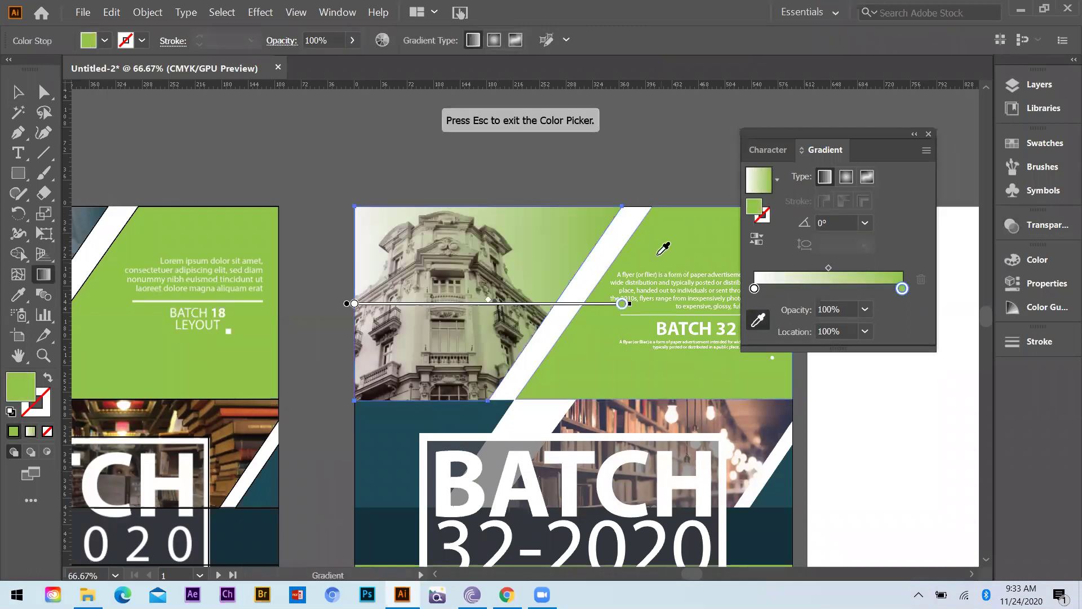
{"action": "key", "text": "Escape"}
{"action": "left_click", "coordinate": [472, 412]}
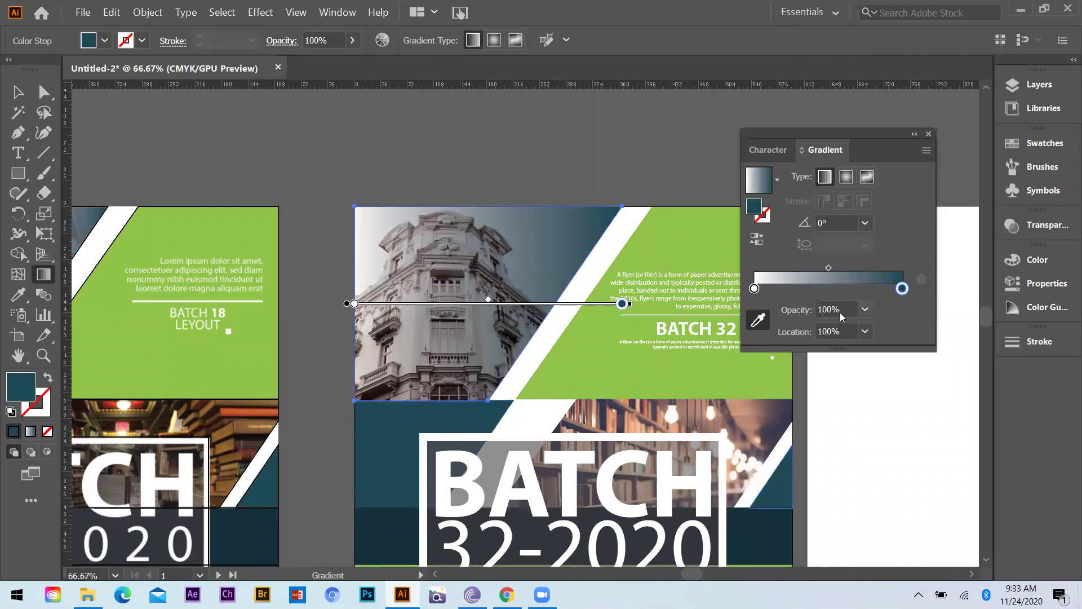
Step: Shift the overlay gradient's midpoint toward the teal end, to about 82%, and deselect the shape
{"action": "left_click", "coordinate": [864, 309]}
{"action": "left_click", "coordinate": [888, 447]}
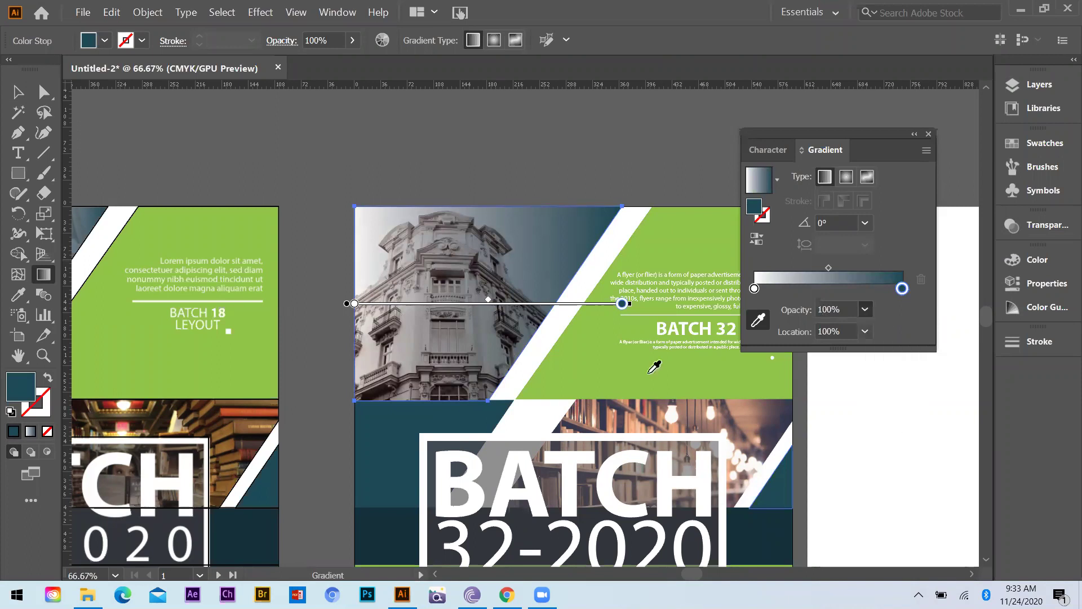
{"action": "left_click", "coordinate": [902, 288]}
{"action": "left_click_drag", "start_coordinate": [828, 268], "coordinate": [875, 272]}
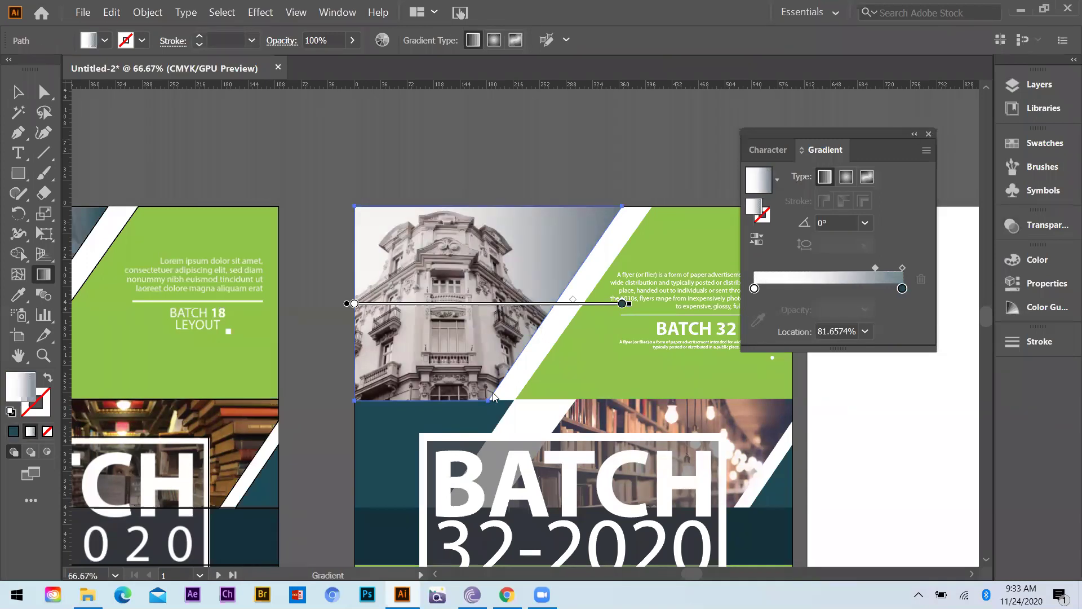
{"action": "left_click", "coordinate": [928, 133]}
{"action": "key", "text": "ctrl+shift+a"}
{"action": "key", "text": "v"}
Step: Examine the Batch 32 flyer at several magnifications and compare it with both reference flyers
{"action": "scroll", "coordinate": [298, 346], "scroll_direction": "down", "scroll_amount": 1}
{"action": "scroll", "coordinate": [339, 366], "scroll_direction": "down", "scroll_amount": 1}
{"action": "scroll", "coordinate": [374, 401], "scroll_direction": "down", "scroll_amount": 1}
{"action": "scroll", "coordinate": [342, 354], "scroll_direction": "up", "scroll_amount": 2}
{"action": "scroll", "coordinate": [318, 381], "scroll_direction": "down", "scroll_amount": 1}
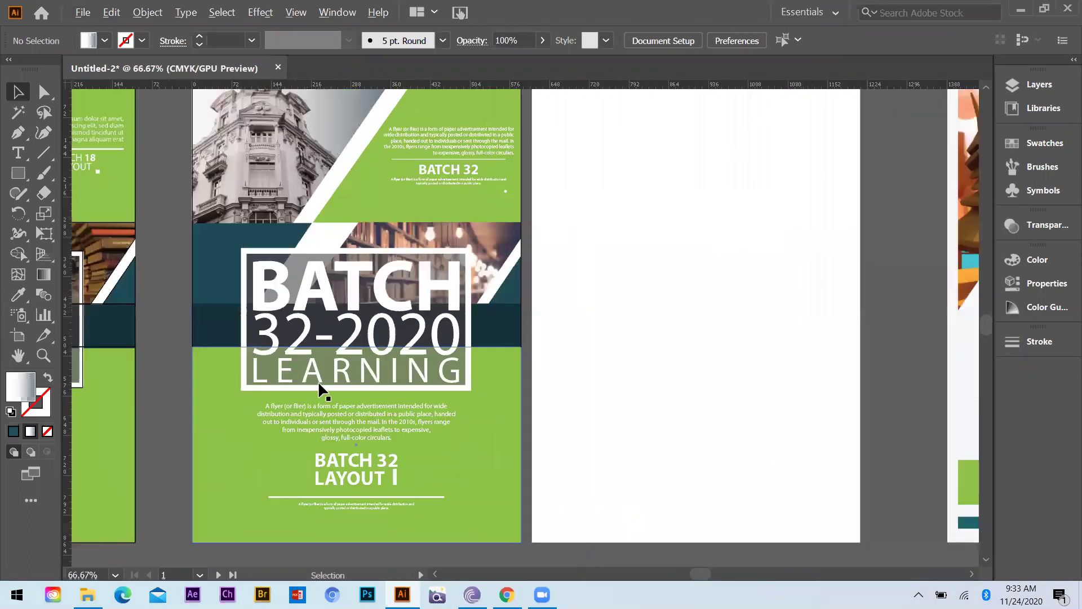
{"action": "scroll", "coordinate": [443, 391], "scroll_direction": "down", "scroll_amount": 1}
{"action": "scroll", "coordinate": [389, 372], "scroll_direction": "up", "scroll_amount": 1}
{"action": "scroll", "coordinate": [389, 372], "scroll_direction": "down", "scroll_amount": 1}
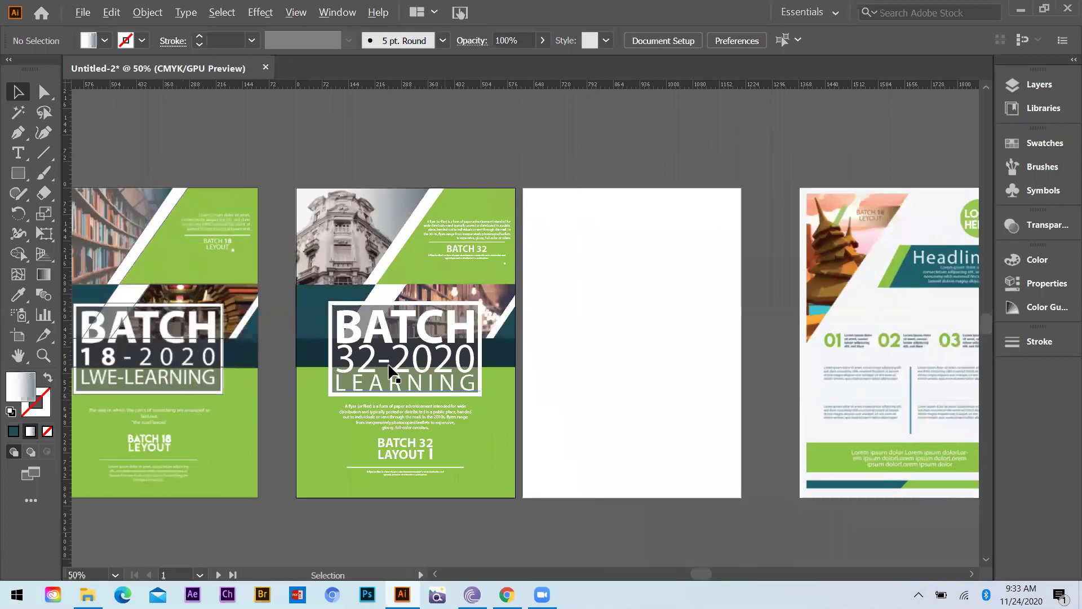
{"action": "scroll", "coordinate": [275, 355], "scroll_direction": "down", "scroll_amount": 1}
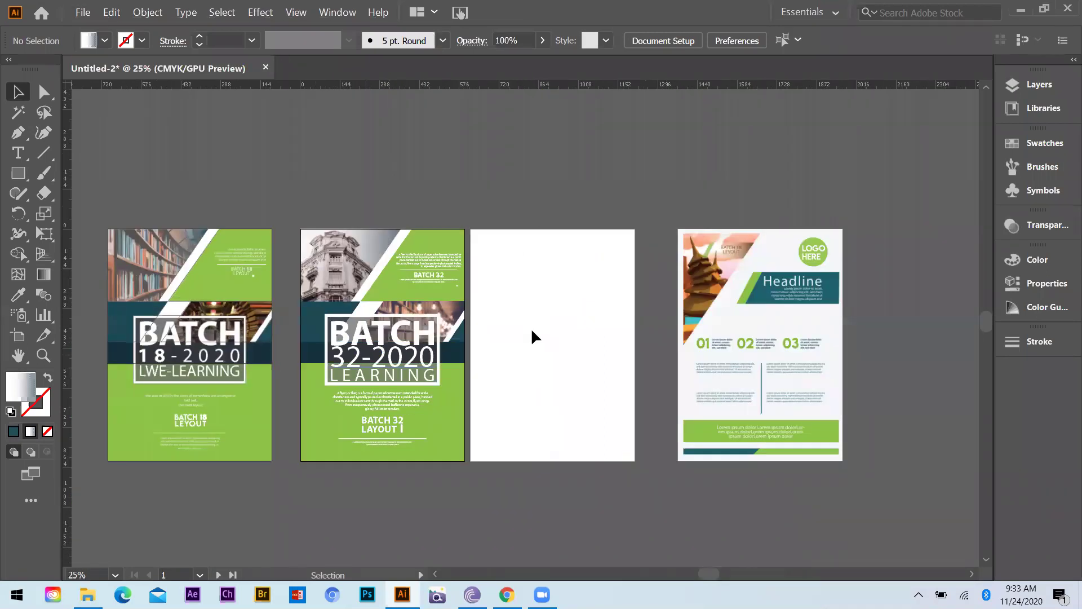
{"action": "scroll", "coordinate": [368, 354], "scroll_direction": "up", "scroll_amount": 1}
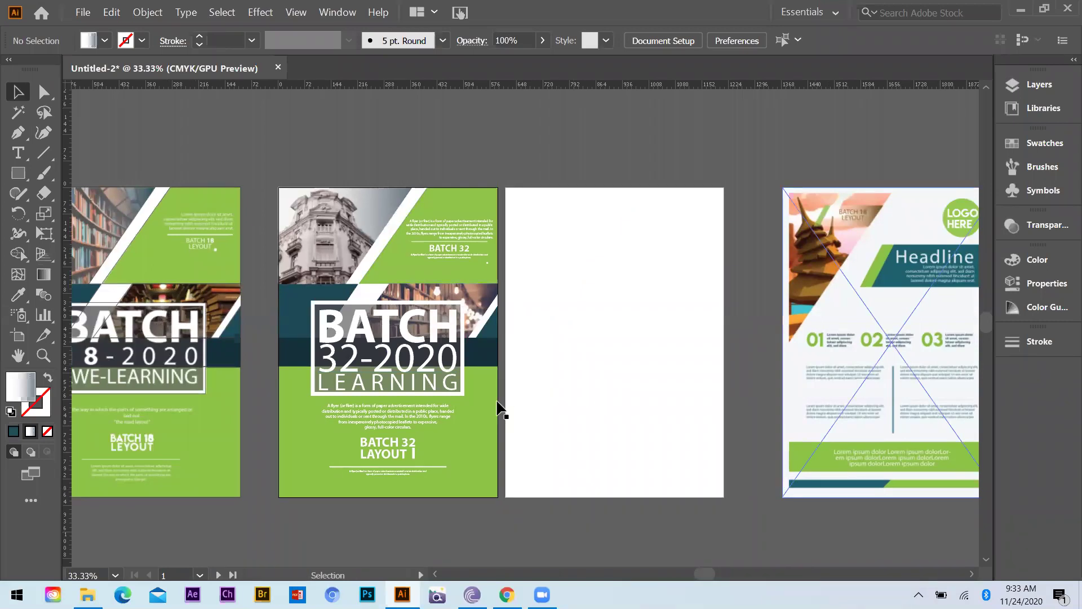
{"action": "scroll", "coordinate": [637, 394], "scroll_direction": "down", "scroll_amount": 1}
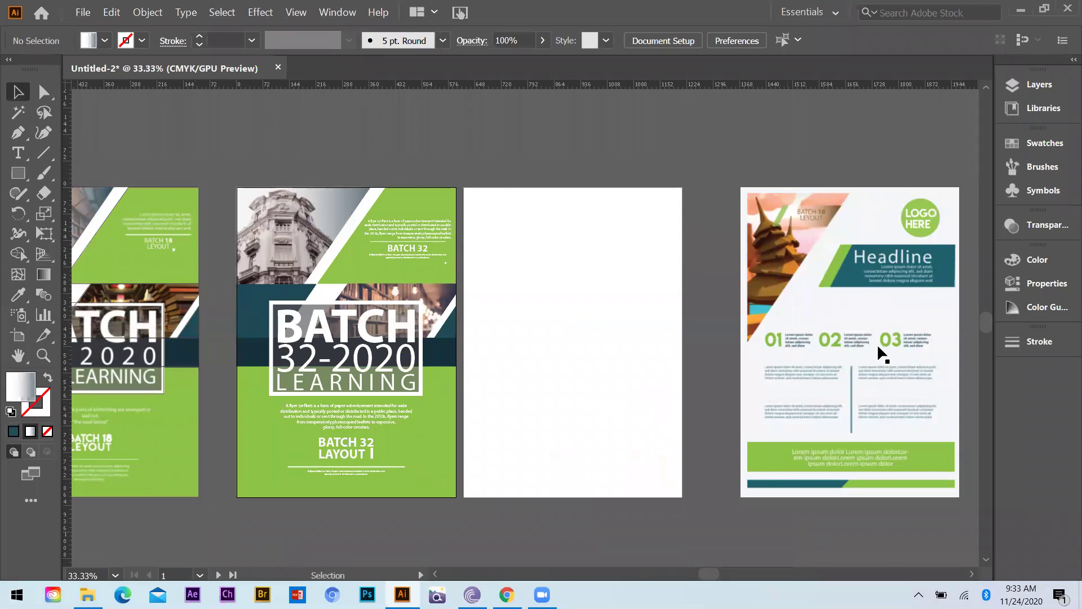
Step: Move the Headline reference flyer slightly closer to the blank page and switch to Chrome
{"action": "left_click_drag", "start_coordinate": [803, 319], "coordinate": [889, 264]}
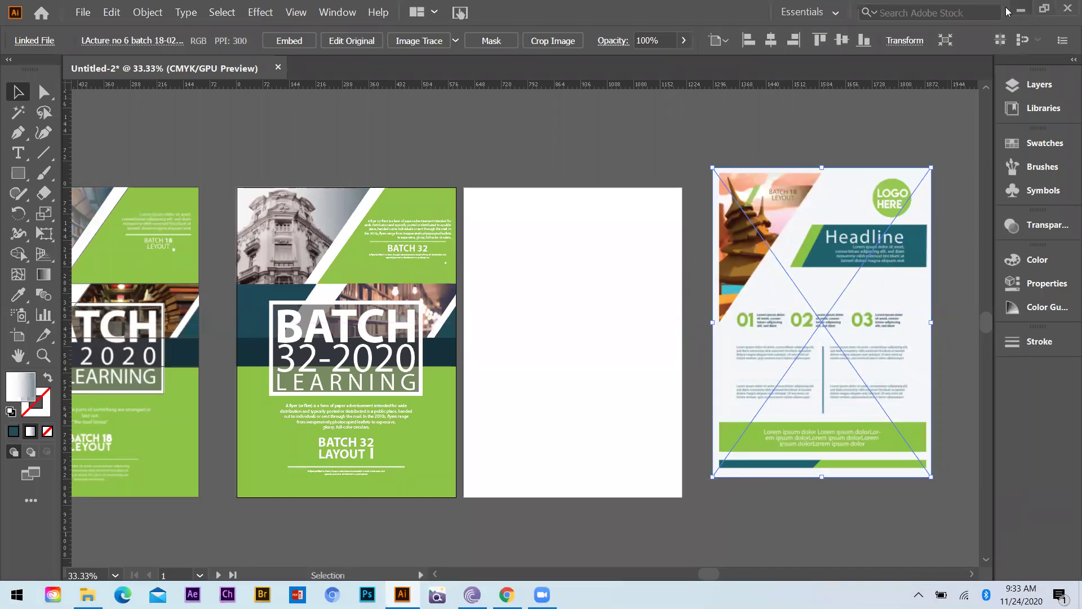
{"action": "left_click", "coordinate": [1021, 10]}
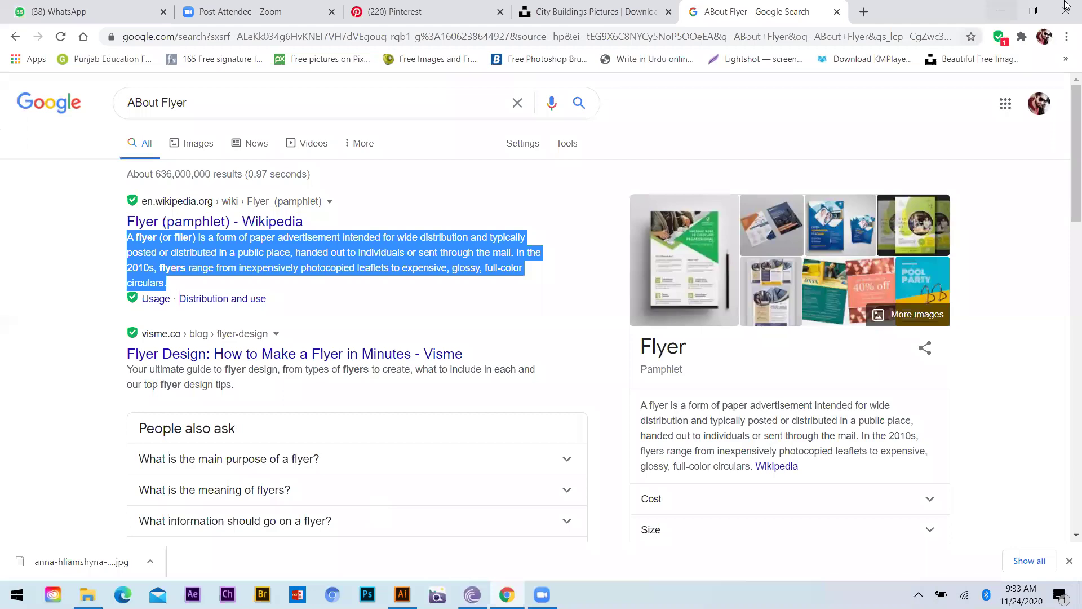
Step: Open the Class references folder on the desktop and select the yellow Creative Business flyer image
{"action": "left_click", "coordinate": [1001, 11]}
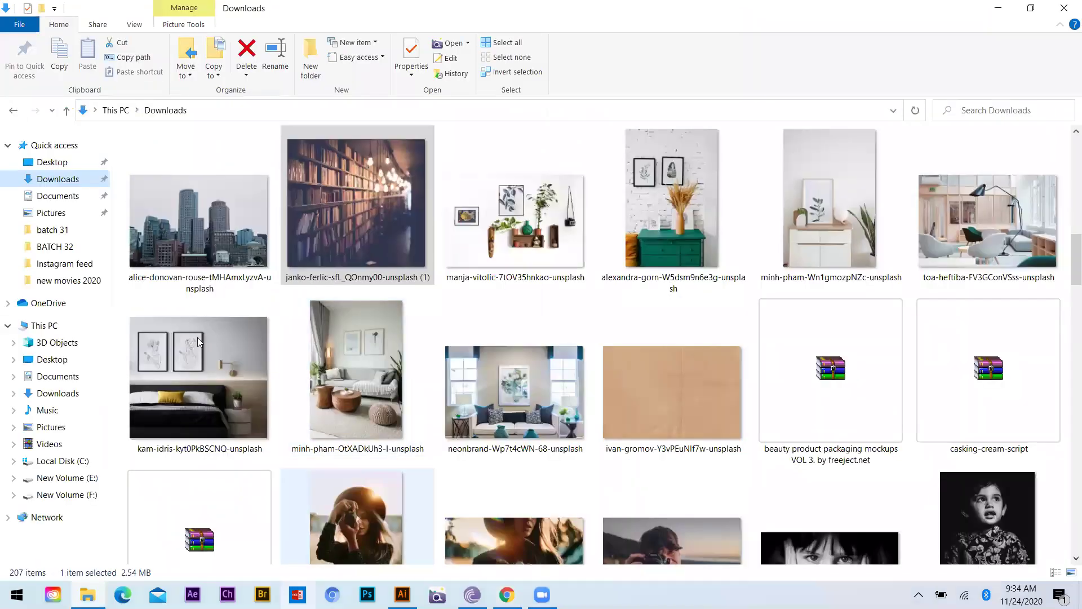
{"action": "key", "text": "super+d"}
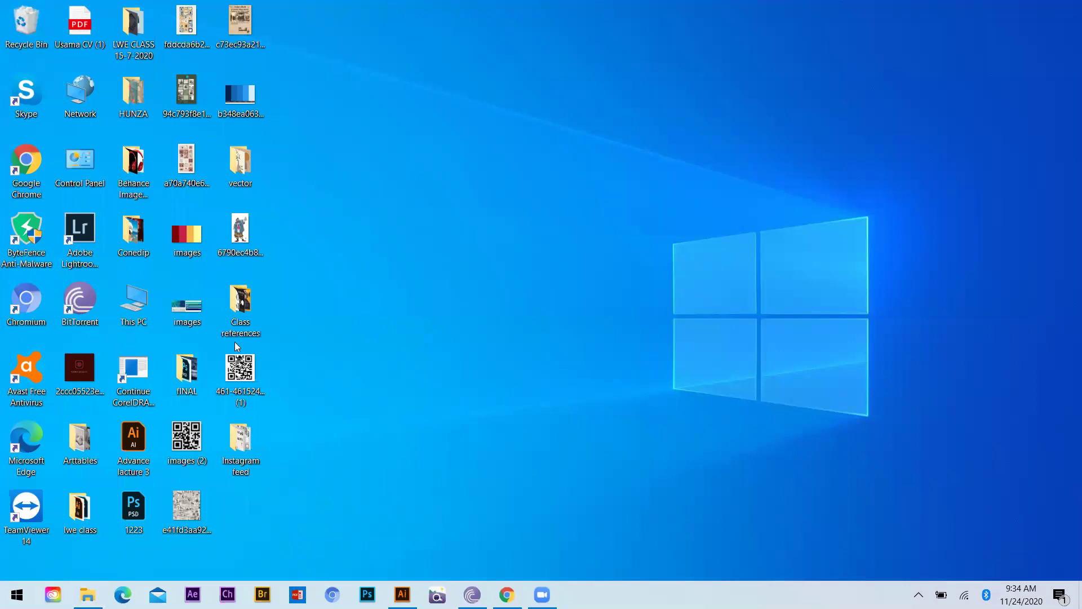
{"action": "double_click", "coordinate": [235, 321]}
{"action": "key", "text": "super+d"}
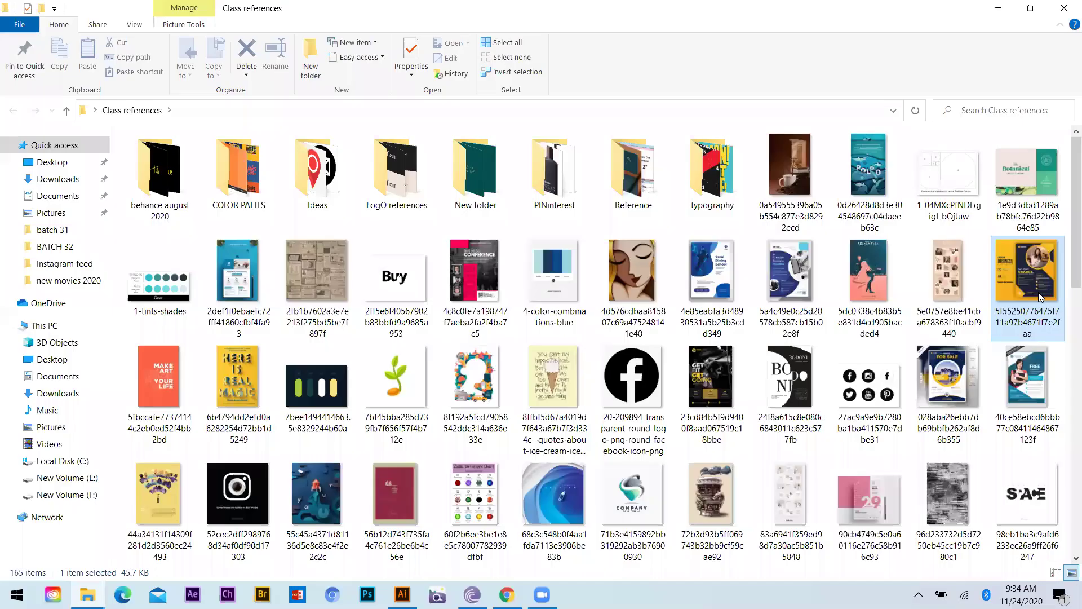
{"action": "left_click", "coordinate": [1039, 292]}
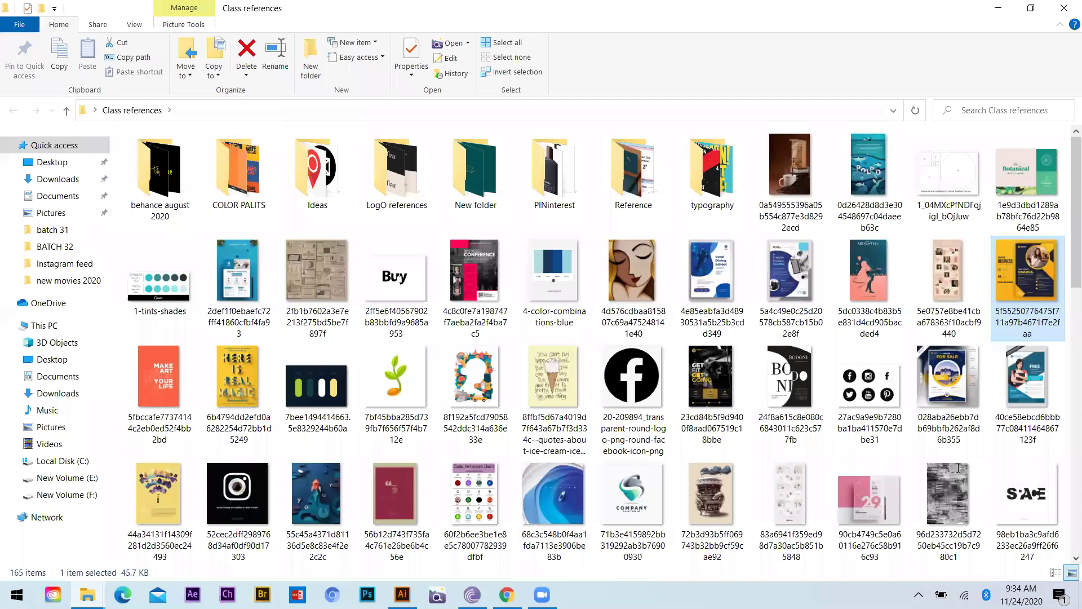
{"action": "double_click", "coordinate": [1026, 494]}
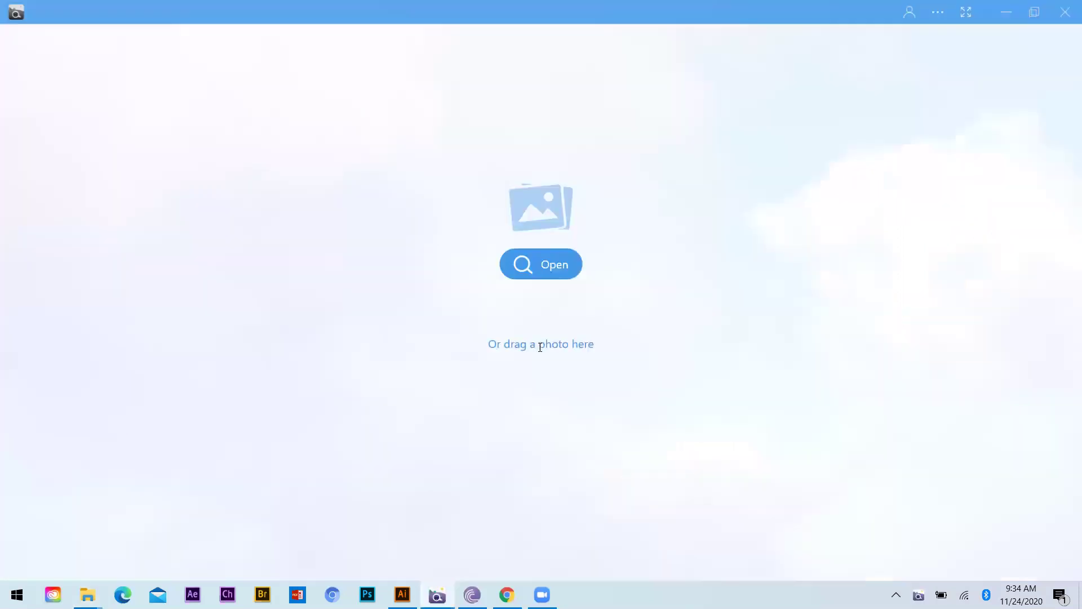
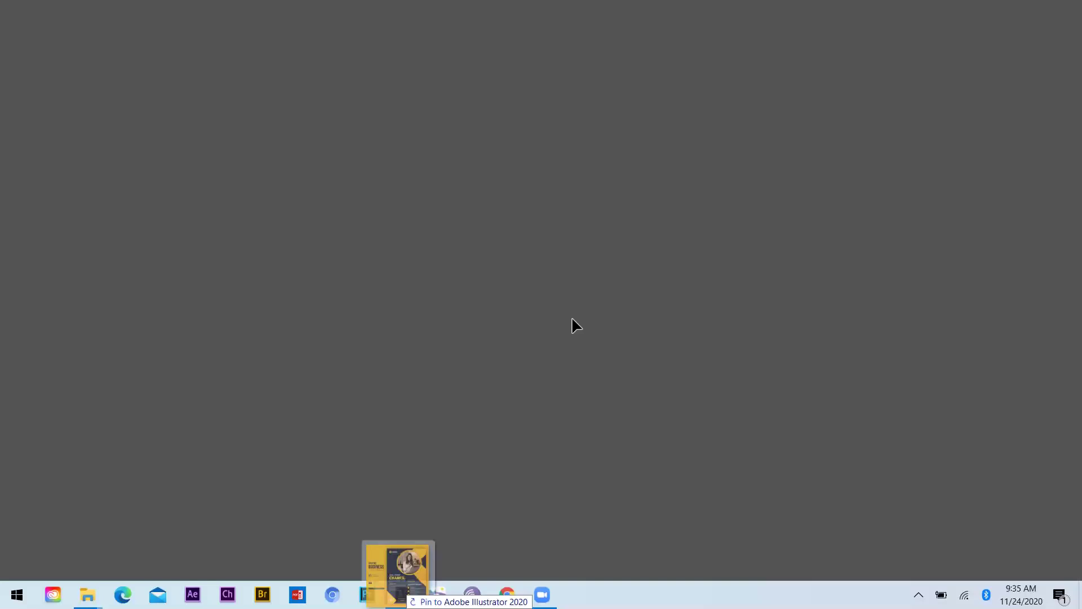
Step: Place the Creative Business flyer image on the blank page in Illustrator and delete the Headline reference flyer
{"action": "left_click_drag", "start_coordinate": [572, 319], "coordinate": [597, 378]}
{"action": "left_click_drag", "start_coordinate": [589, 341], "coordinate": [589, 341]}
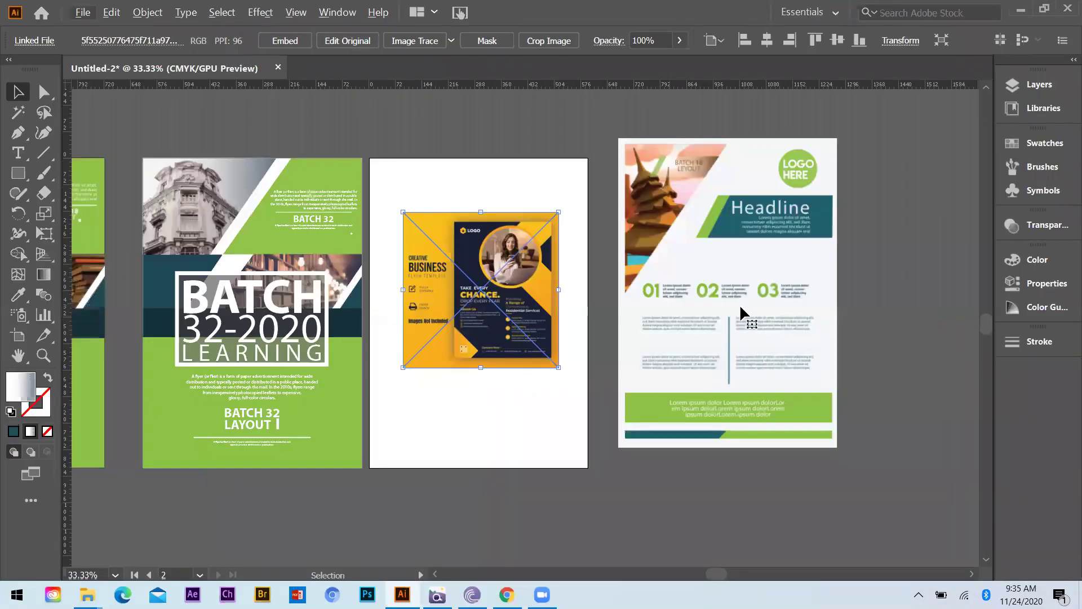
{"action": "left_click", "coordinate": [738, 300]}
{"action": "key", "text": "Delete"}
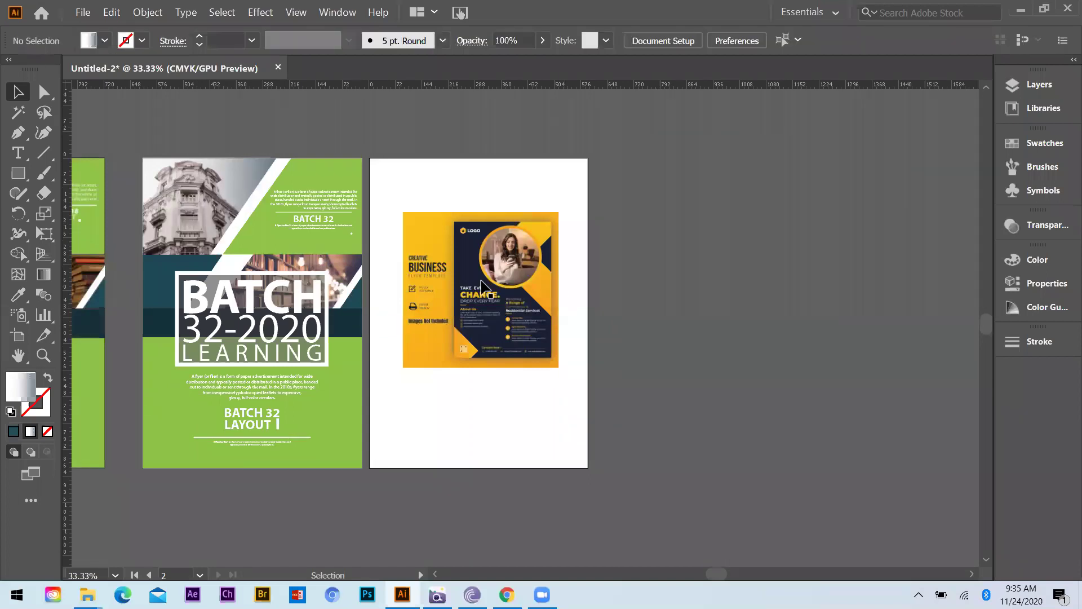
Step: Move the Creative Business image so its navy flyer's upper-left corner sits on the blank page's upper-left corner
{"action": "left_click_drag", "start_coordinate": [502, 292], "coordinate": [451, 257]}
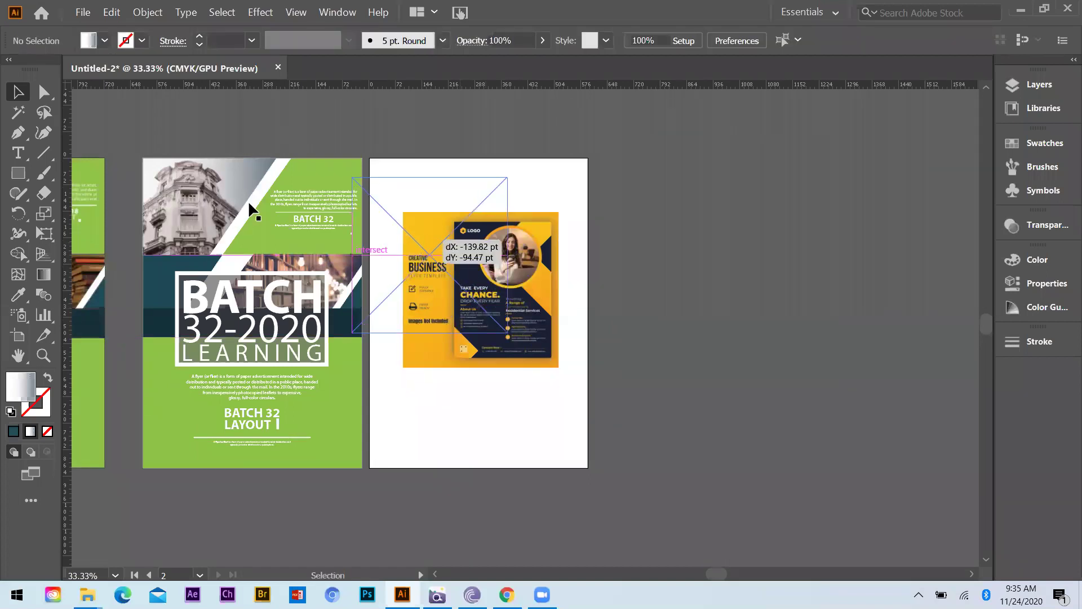
{"action": "left_click_drag", "start_coordinate": [248, 204], "coordinate": [453, 262]}
{"action": "scroll", "coordinate": [454, 262], "scroll_direction": "up", "scroll_amount": 1}
{"action": "scroll", "coordinate": [364, 169], "scroll_direction": "down", "scroll_amount": 1}
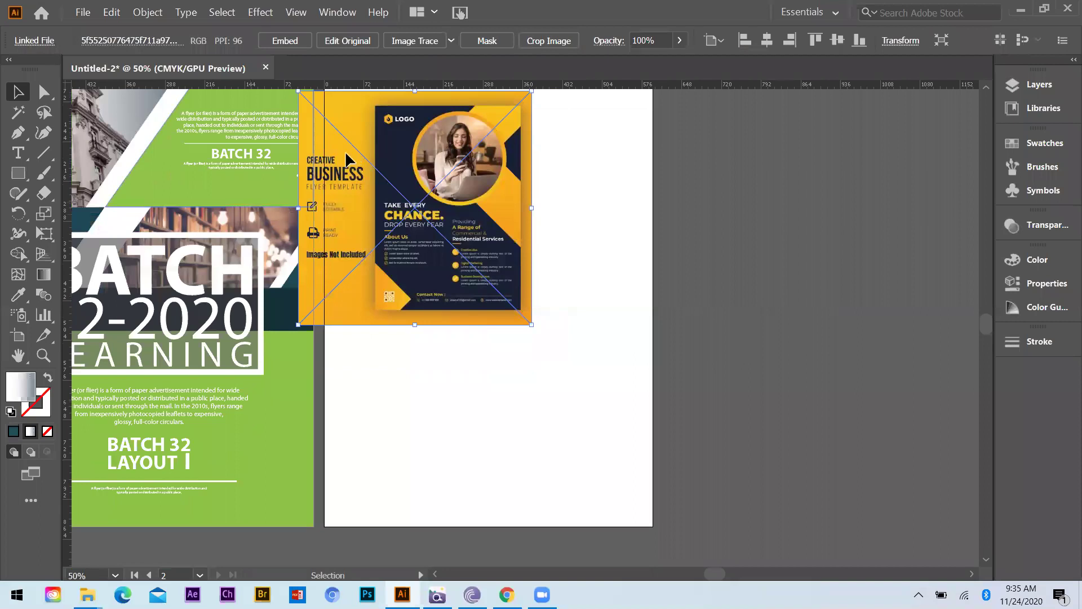
{"action": "scroll", "coordinate": [343, 137], "scroll_direction": "down", "scroll_amount": 1}
{"action": "scroll", "coordinate": [338, 131], "scroll_direction": "up", "scroll_amount": 1}
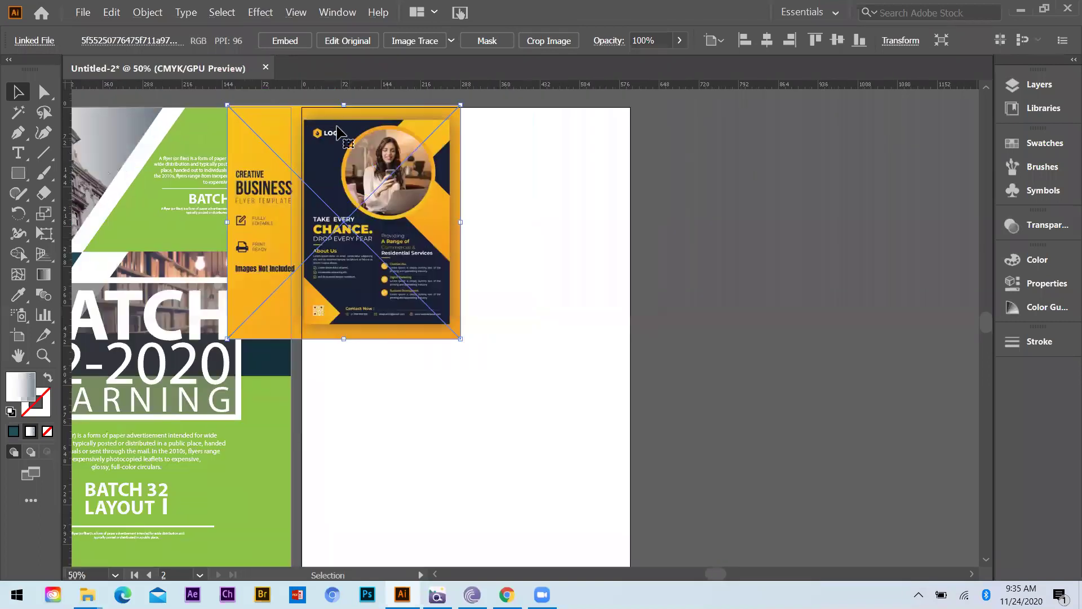
{"action": "key", "text": "shift+Up"}
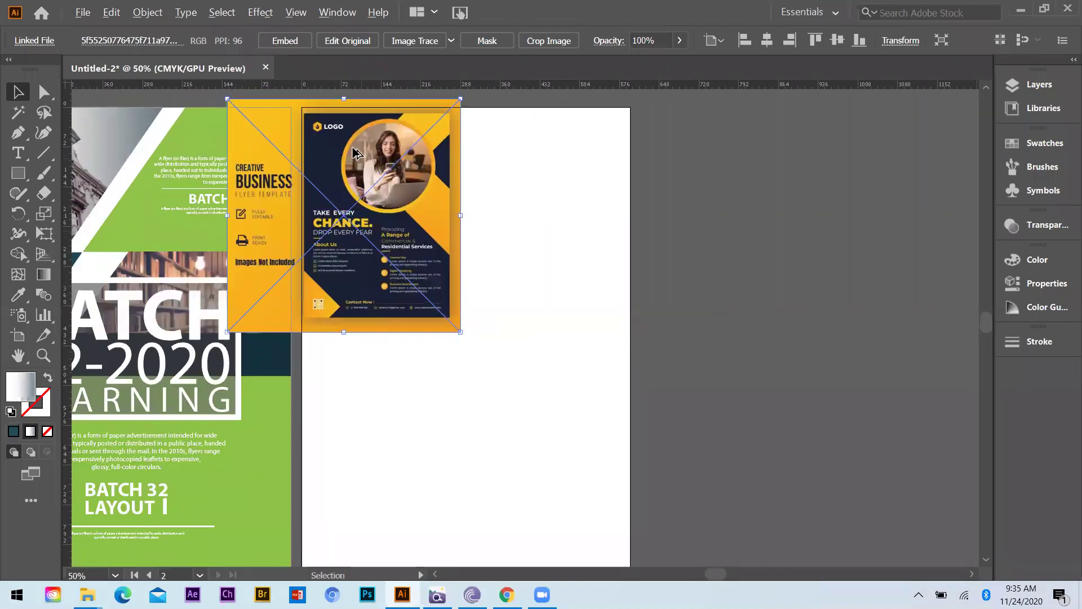
{"action": "scroll", "coordinate": [334, 138], "scroll_direction": "up", "scroll_amount": 2}
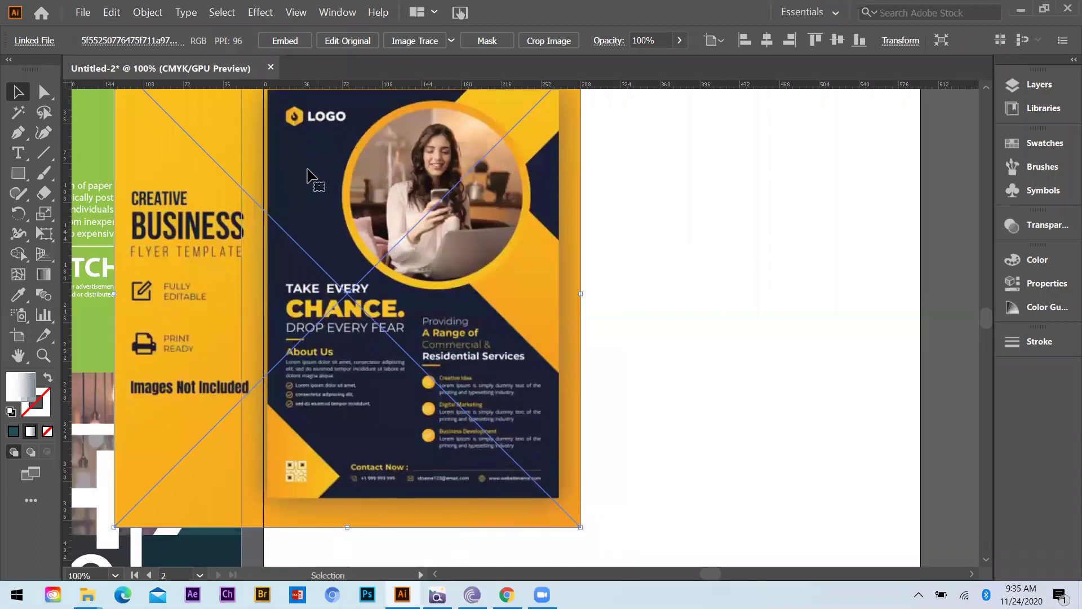
{"action": "scroll", "coordinate": [308, 169], "scroll_direction": "up", "scroll_amount": 2}
{"action": "left_click_drag", "start_coordinate": [307, 169], "coordinate": [296, 166]}
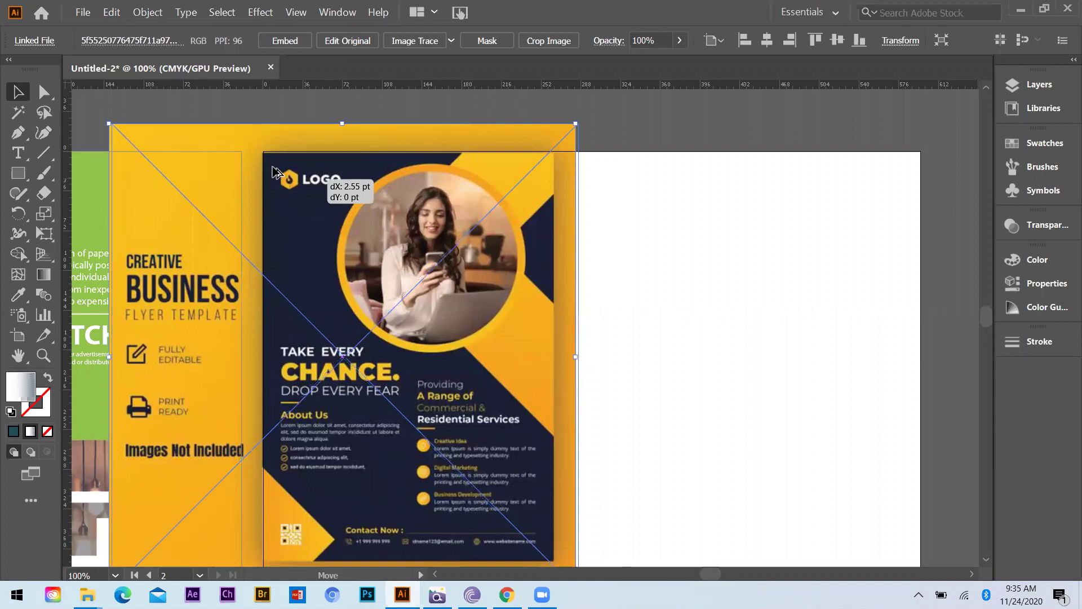
Step: Enlarge and reposition the Creative Business image until its navy flyer covers the blank page, then deselect it
{"action": "scroll", "coordinate": [307, 183], "scroll_direction": "down", "scroll_amount": 2}
{"action": "left_click_drag", "start_coordinate": [432, 342], "coordinate": [600, 530]}
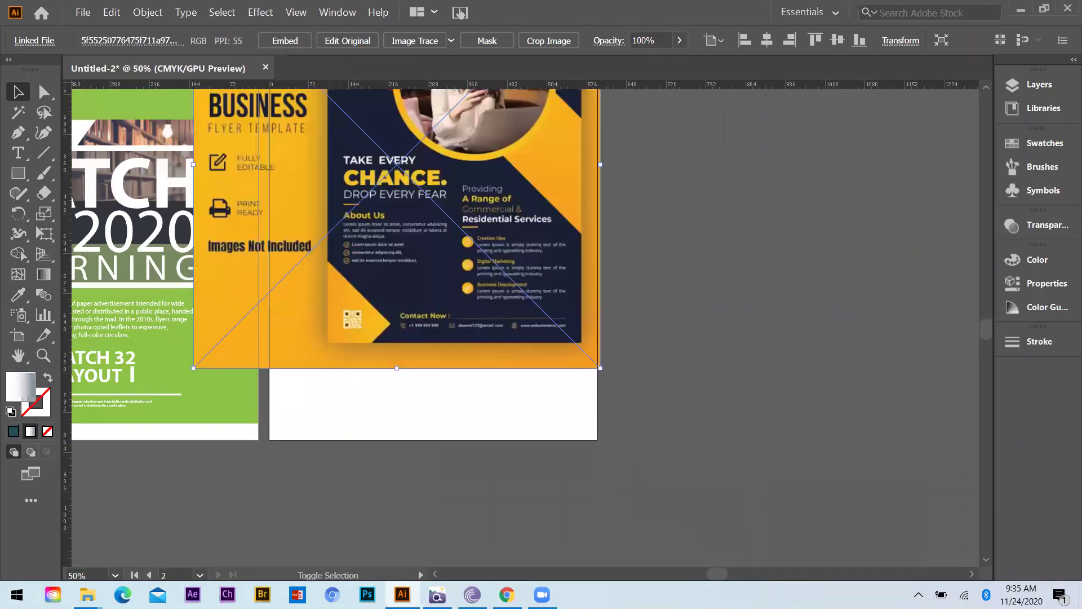
{"action": "scroll", "coordinate": [512, 347], "scroll_direction": "down", "scroll_amount": 1}
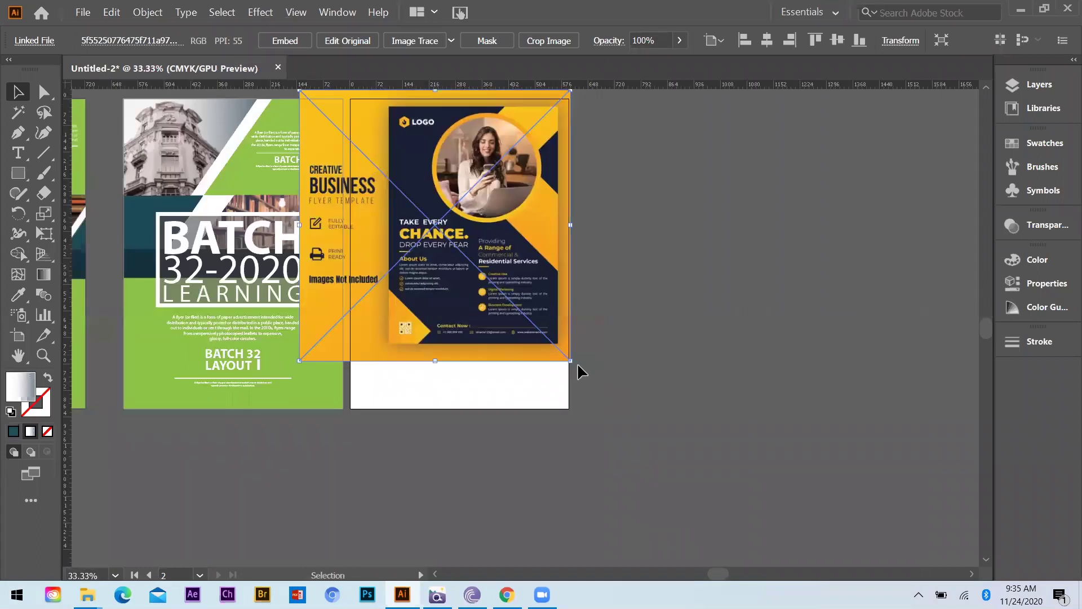
{"action": "left_click_drag", "start_coordinate": [571, 363], "coordinate": [665, 454]}
{"action": "left_click_drag", "start_coordinate": [495, 231], "coordinate": [429, 149]}
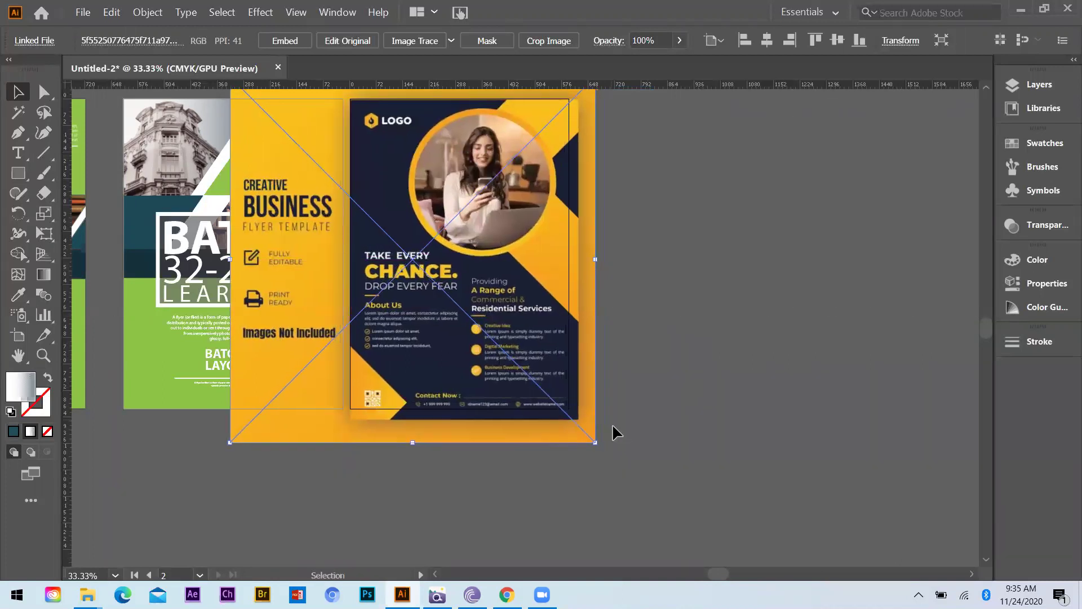
{"action": "left_click_drag", "start_coordinate": [588, 426], "coordinate": [585, 433]}
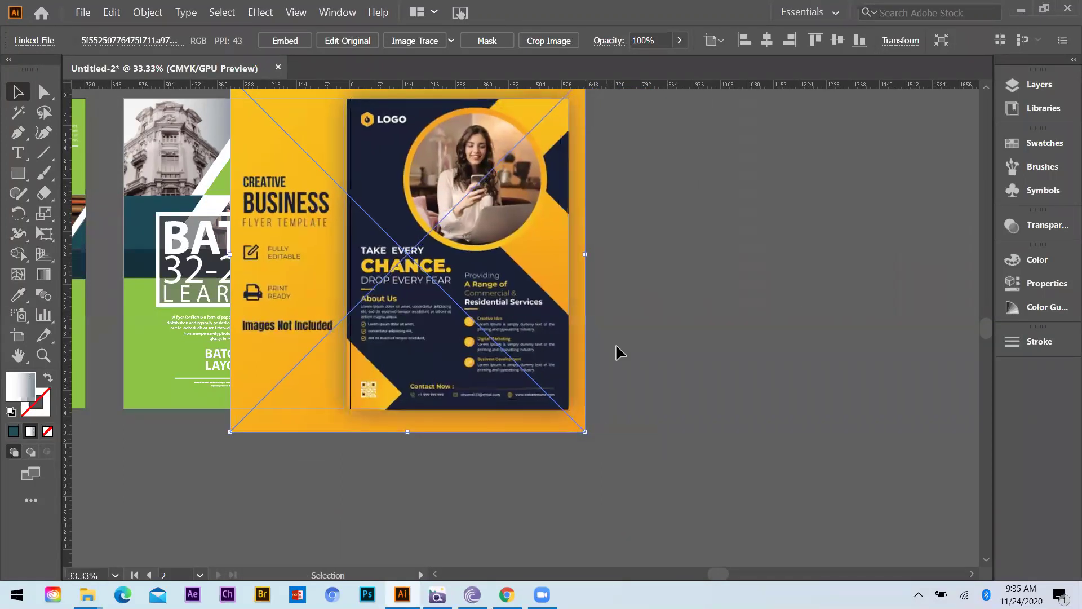
{"action": "key", "text": "ctrl+shift+a"}
Step: Fine-tune the Creative Business image's size and position so the navy flyer's edges match the page borders
{"action": "scroll", "coordinate": [431, 383], "scroll_direction": "up", "scroll_amount": 2}
{"action": "scroll", "coordinate": [430, 367], "scroll_direction": "up", "scroll_amount": 1}
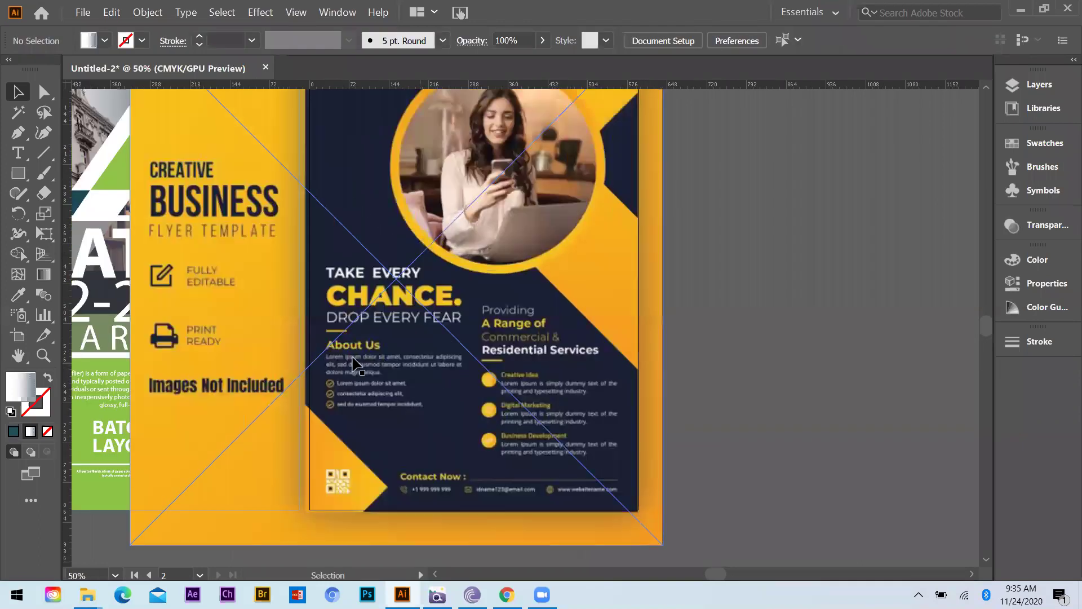
{"action": "key", "text": "ctrl+minus"}
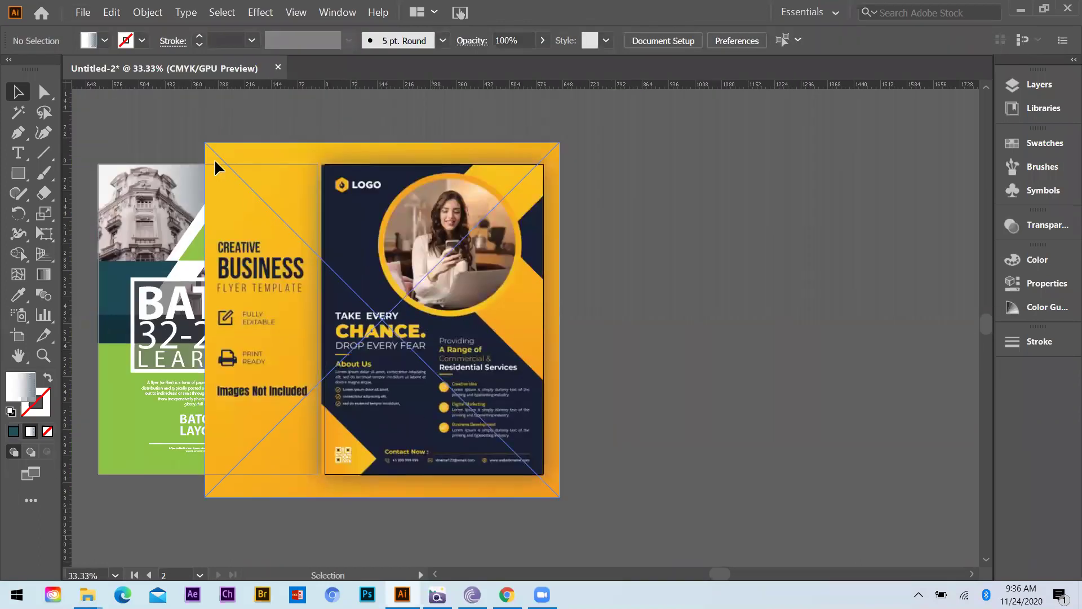
{"action": "left_click", "coordinate": [204, 142]}
{"action": "left_click_drag", "start_coordinate": [204, 142], "coordinate": [208, 145]}
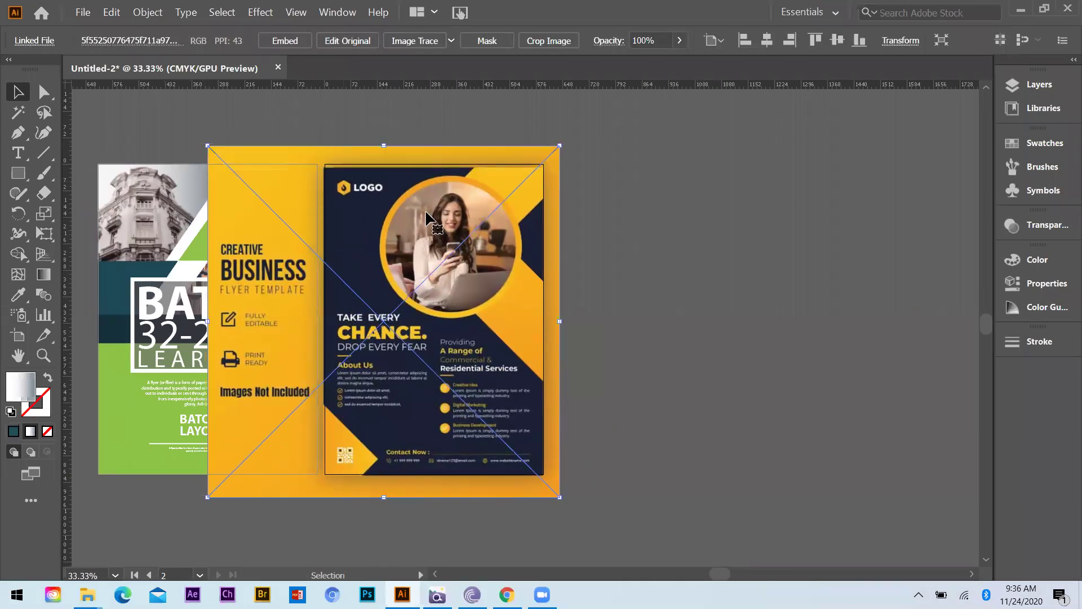
{"action": "key", "text": "ctrl+plus"}
{"action": "left_click_drag", "start_coordinate": [630, 110], "coordinate": [633, 110]}
{"action": "key", "text": "ctrl+minus"}
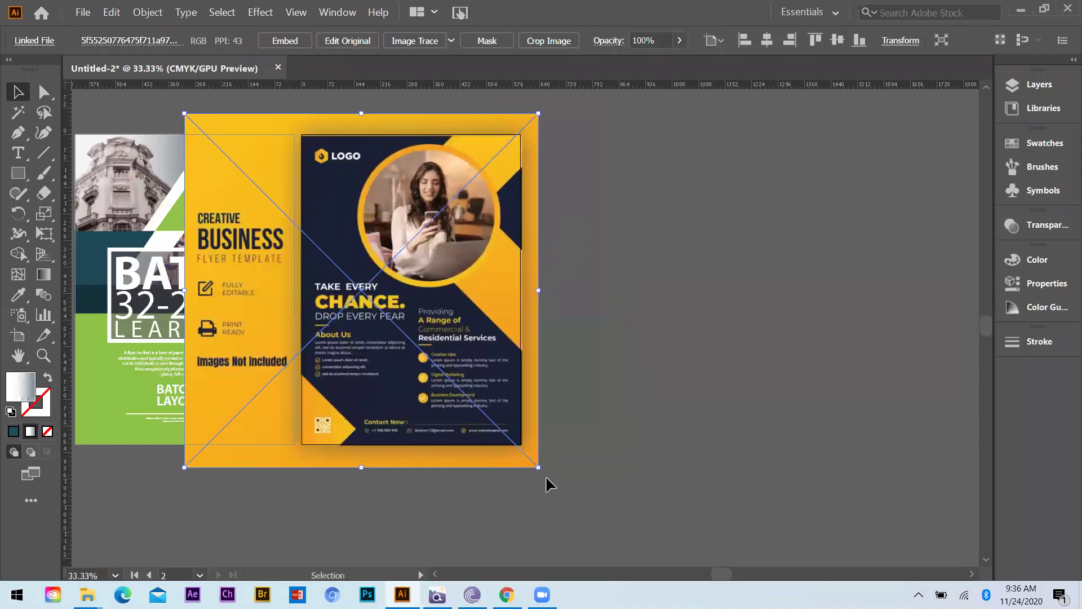
{"action": "left_click_drag", "start_coordinate": [538, 467], "coordinate": [538, 467]}
Step: Move the scaled Creative Business reference off the page into the empty space beside it and deselect it
{"action": "scroll", "coordinate": [395, 169], "scroll_direction": "up", "scroll_amount": 3}
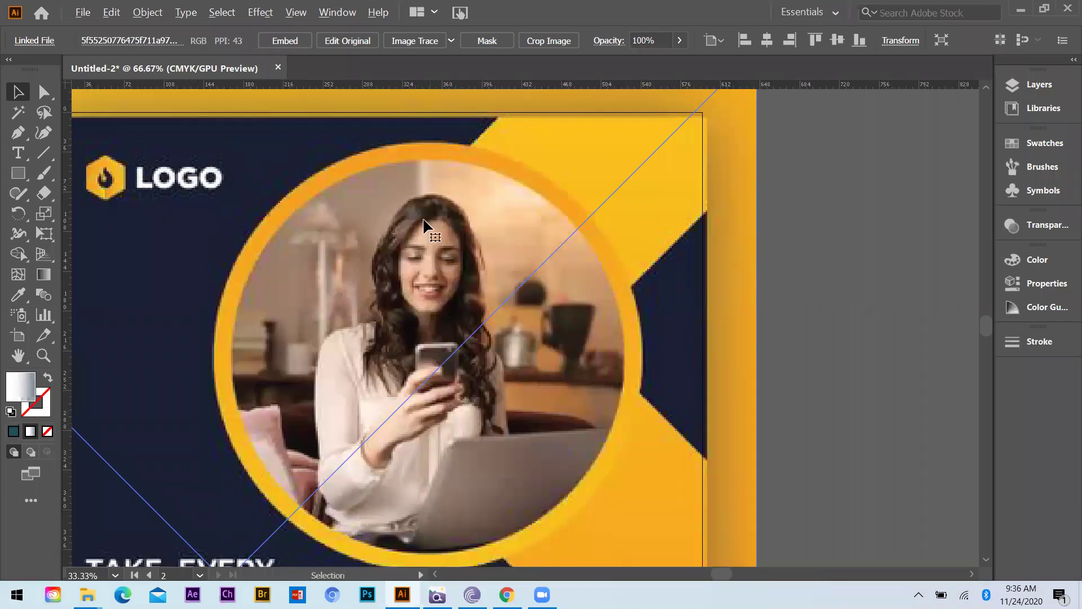
{"action": "scroll", "coordinate": [422, 218], "scroll_direction": "down", "scroll_amount": 1}
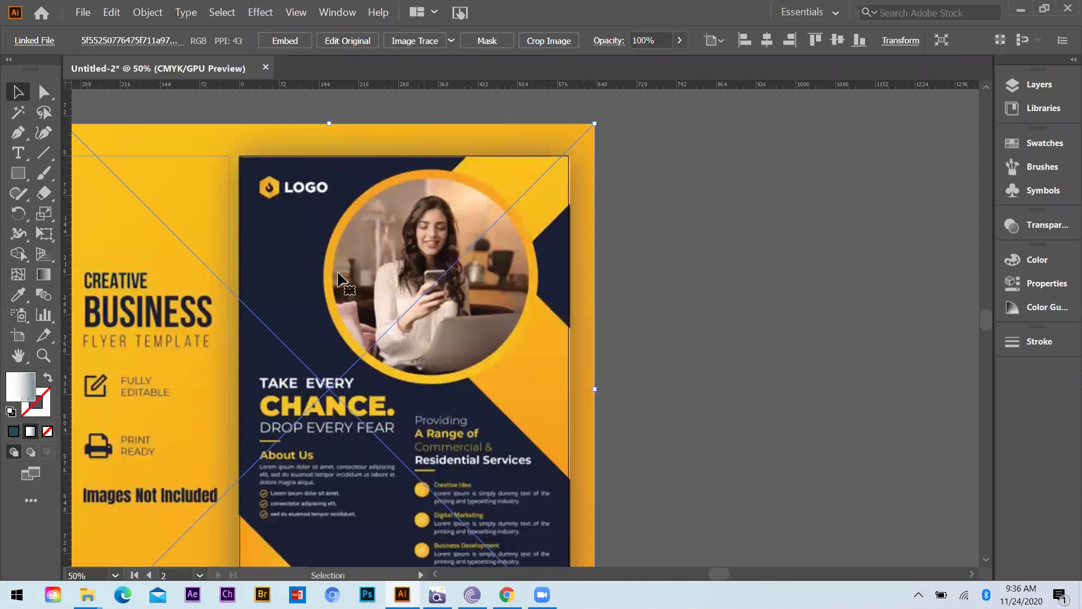
{"action": "scroll", "coordinate": [319, 295], "scroll_direction": "down", "scroll_amount": 2}
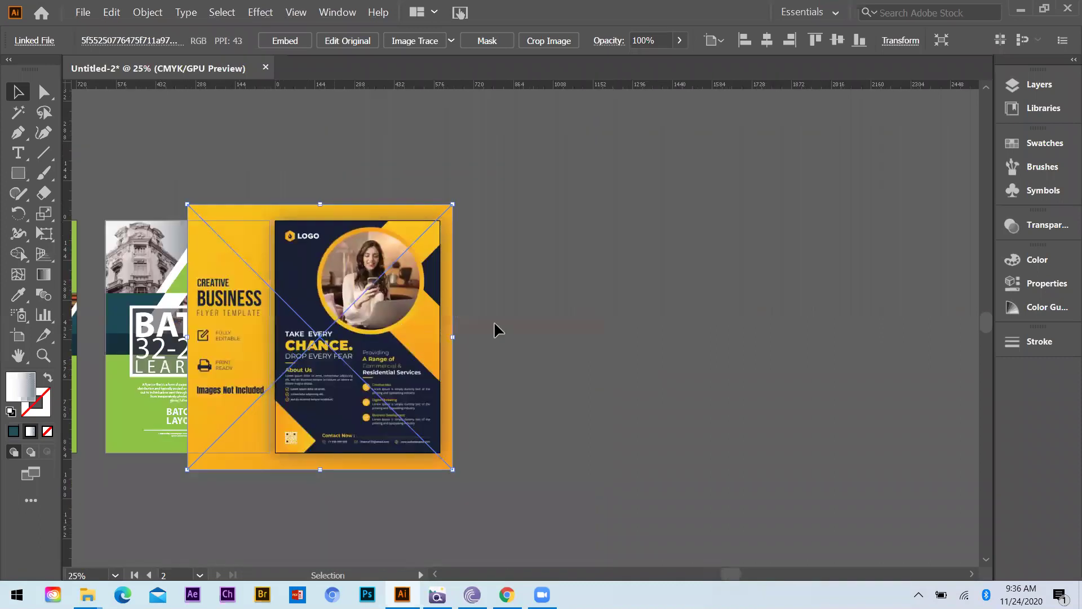
{"action": "left_click_drag", "start_coordinate": [569, 320], "coordinate": [588, 320]}
{"action": "key", "text": "ctrl+shift+a"}
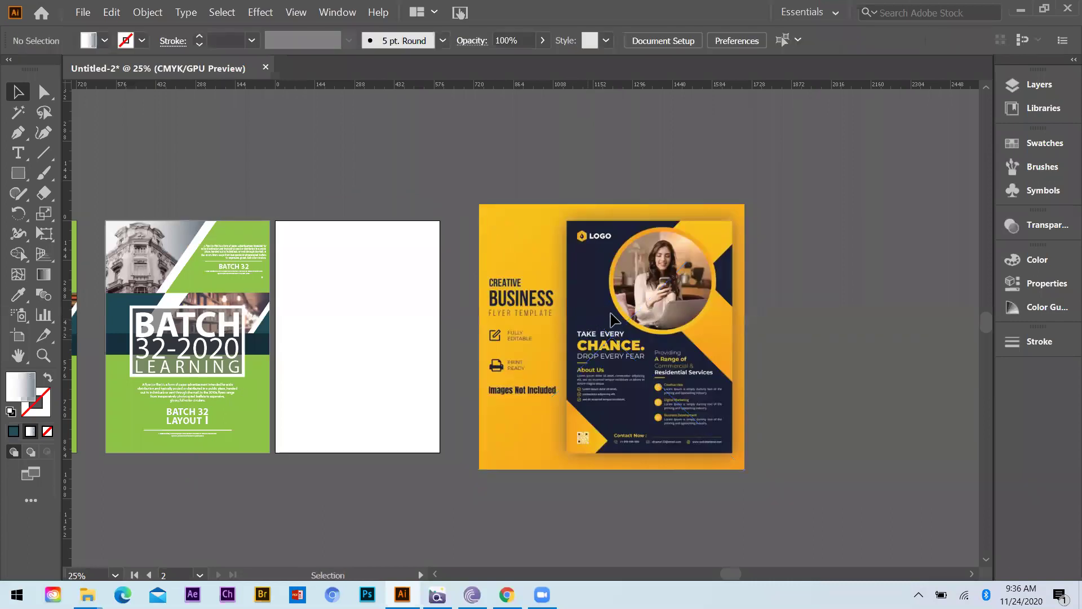
Step: Try to cover the reference's navy flyer with a gradient-filled rectangle, then undo it
{"action": "scroll", "coordinate": [718, 321], "scroll_direction": "up", "scroll_amount": 3}
{"action": "scroll", "coordinate": [234, 228], "scroll_direction": "down", "scroll_amount": 2}
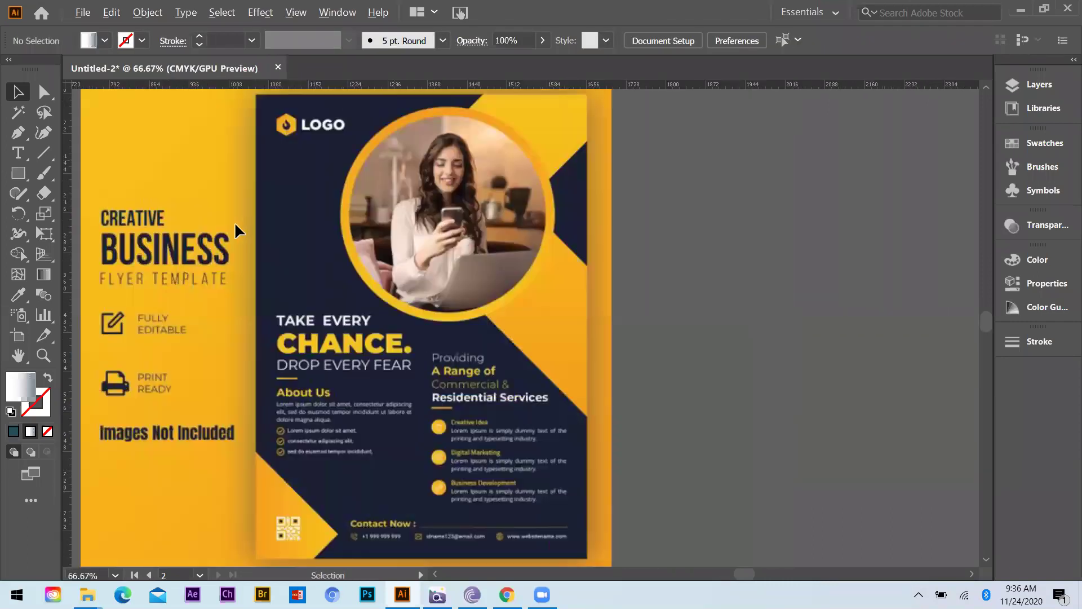
{"action": "scroll", "coordinate": [242, 266], "scroll_direction": "up", "scroll_amount": 1}
{"action": "key", "text": "m"}
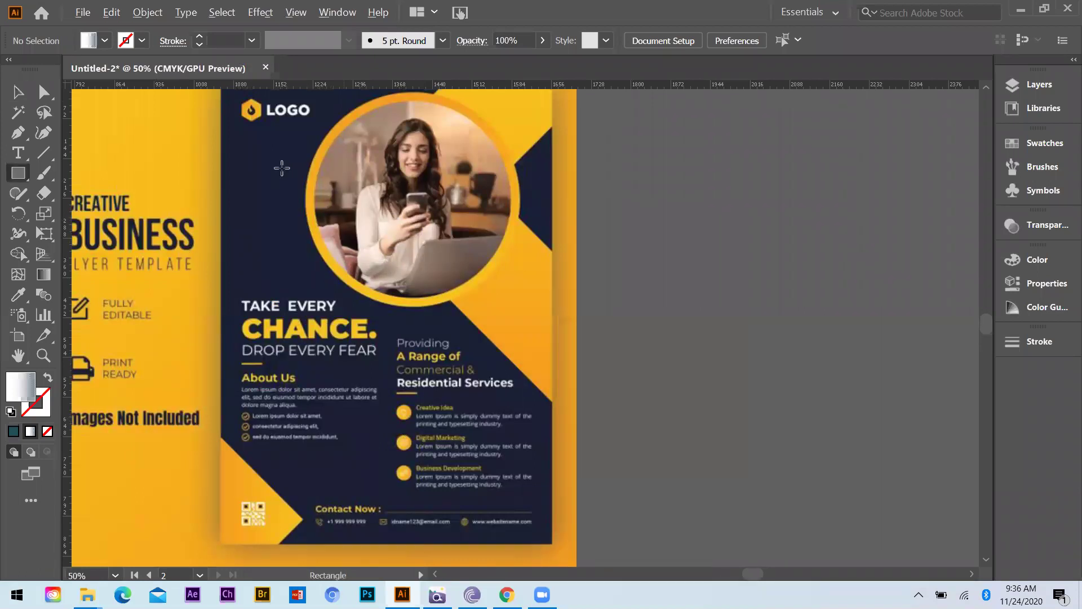
{"action": "scroll", "coordinate": [263, 138], "scroll_direction": "down", "scroll_amount": 1}
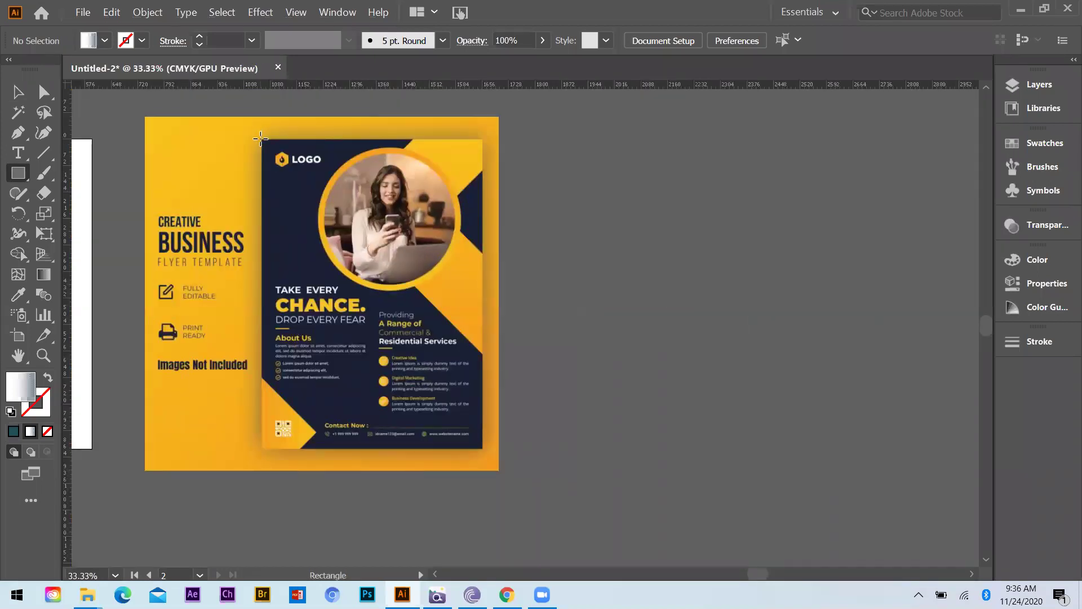
{"action": "left_click_drag", "start_coordinate": [479, 443], "coordinate": [481, 448]}
{"action": "left_click_drag", "start_coordinate": [485, 378], "coordinate": [484, 379]}
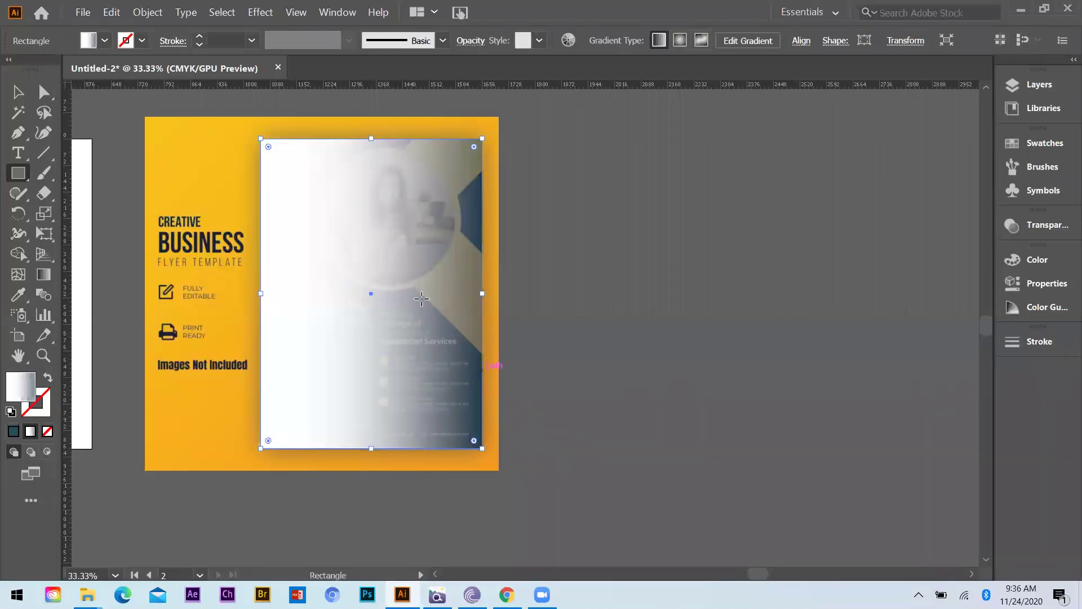
{"action": "key", "text": "ctrl+z"}
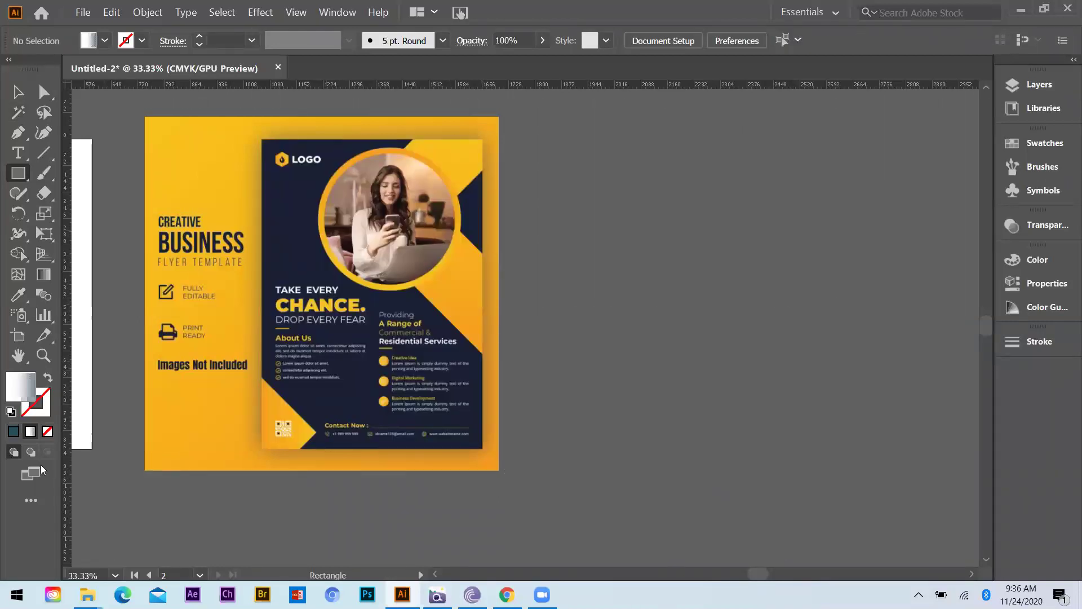
Step: Draw an unfilled circle with a 1 pt teal outline over the reference's round photo frame, centre it on the photo, and deselect it
{"action": "left_click", "coordinate": [13, 432]}
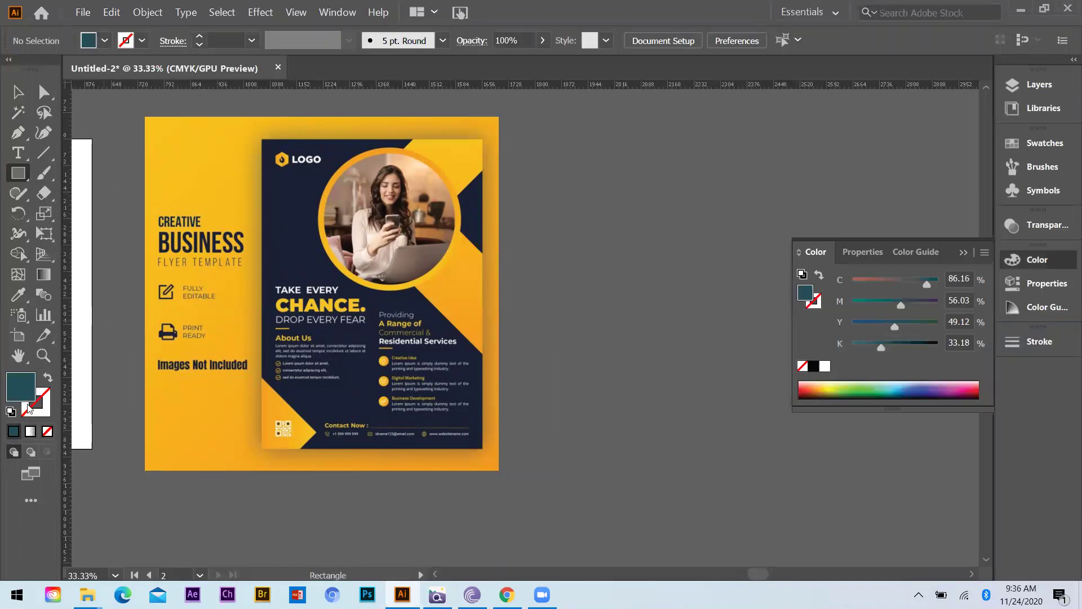
{"action": "key", "text": "shift+x"}
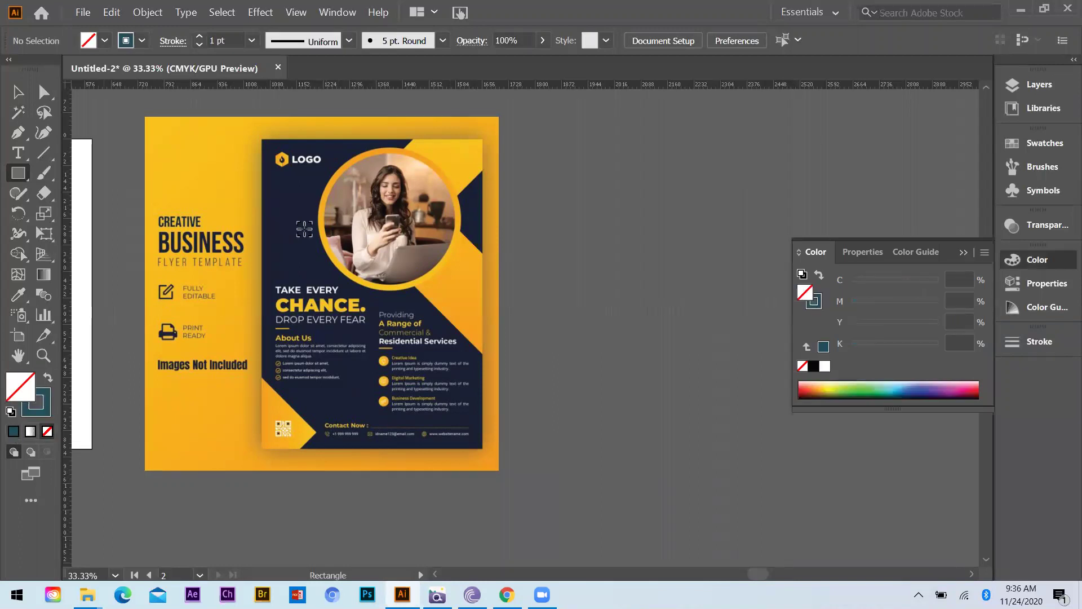
{"action": "key", "text": "ctrl+equal"}
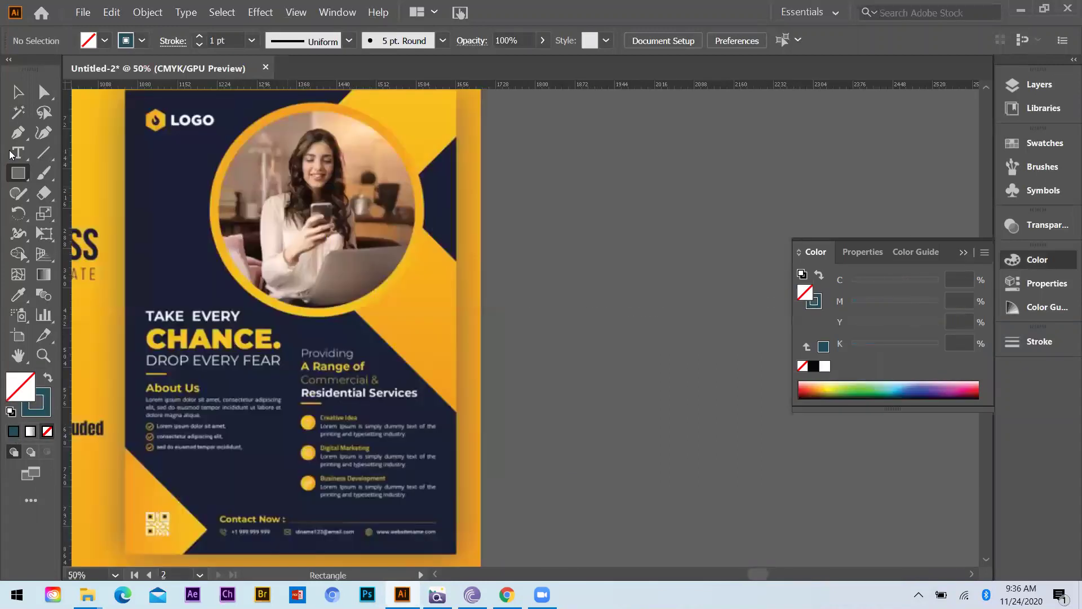
{"action": "left_click_drag", "start_coordinate": [18, 173], "coordinate": [76, 215]}
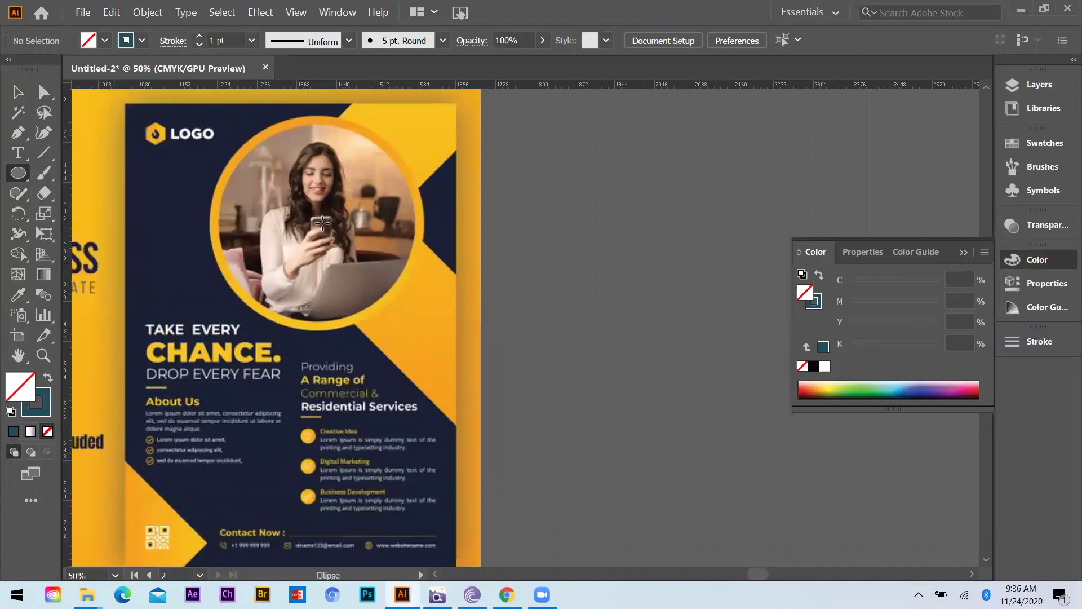
{"action": "left_click_drag", "start_coordinate": [312, 214], "coordinate": [361, 264]}
{"action": "left_click_drag", "start_coordinate": [413, 310], "coordinate": [416, 333]}
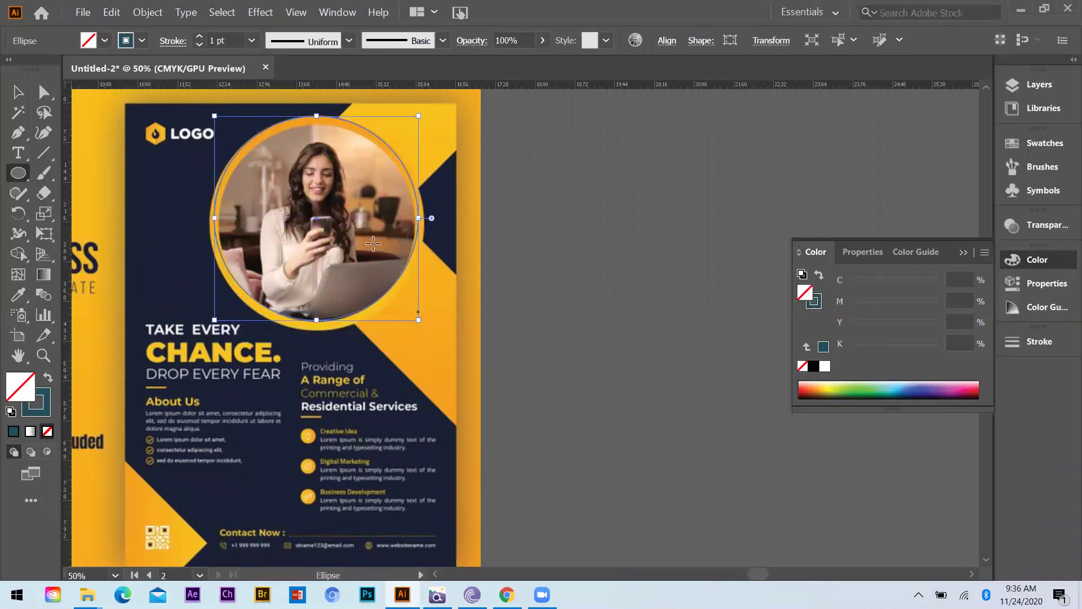
{"action": "left_click_drag", "start_coordinate": [315, 228], "coordinate": [314, 220]}
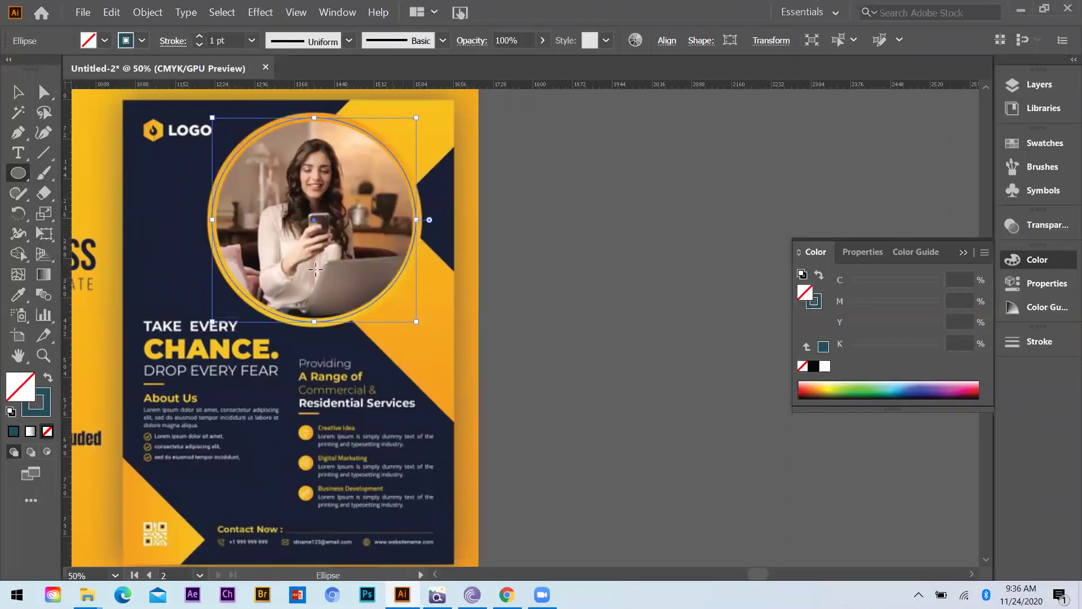
{"action": "key", "text": "v"}
{"action": "left_click", "coordinate": [627, 249]}
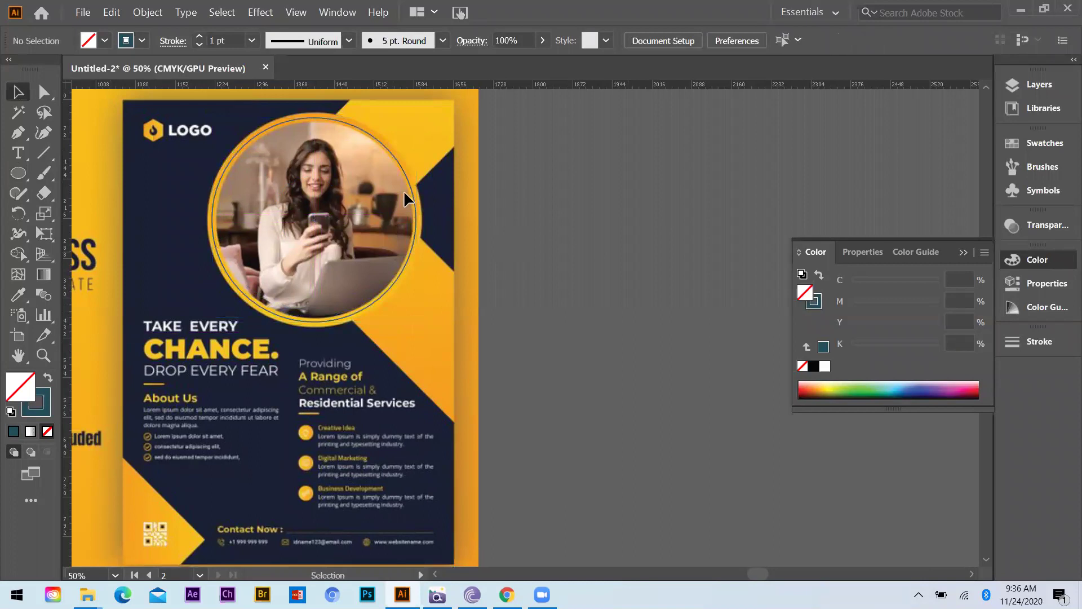
Step: Begin a Pen outline of the reference's large yellow shape, following its top edge, upper corner and the navy notch beside the photo
{"action": "scroll", "coordinate": [206, 171], "scroll_direction": "up", "scroll_amount": 2}
{"action": "key", "text": "p"}
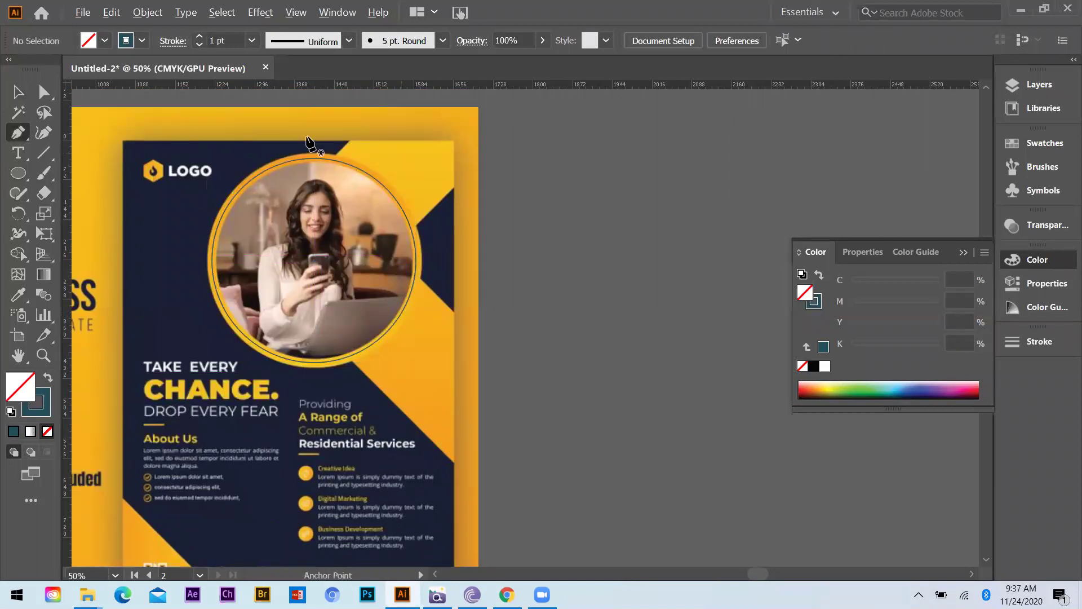
{"action": "scroll", "coordinate": [398, 156], "scroll_direction": "up", "scroll_amount": 2}
{"action": "left_click", "coordinate": [302, 128]}
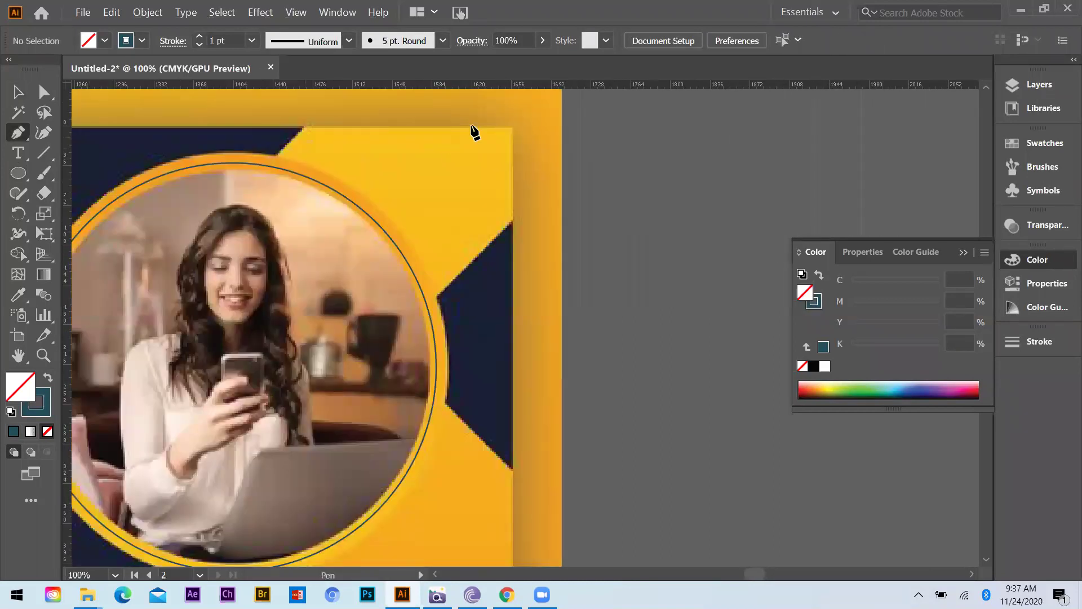
{"action": "left_click", "coordinate": [512, 128]}
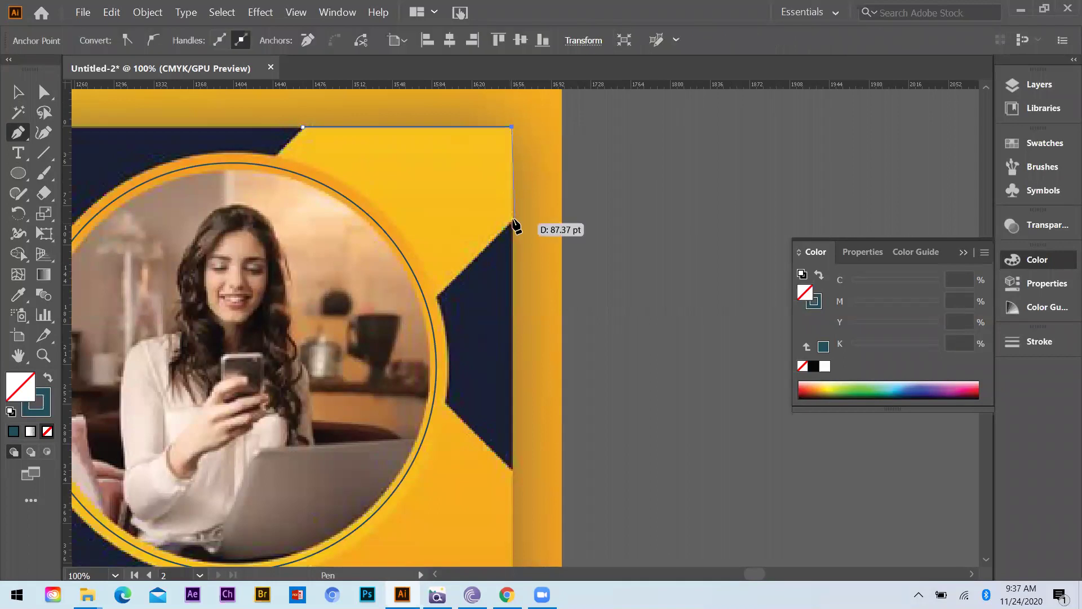
{"action": "left_click", "coordinate": [514, 222]}
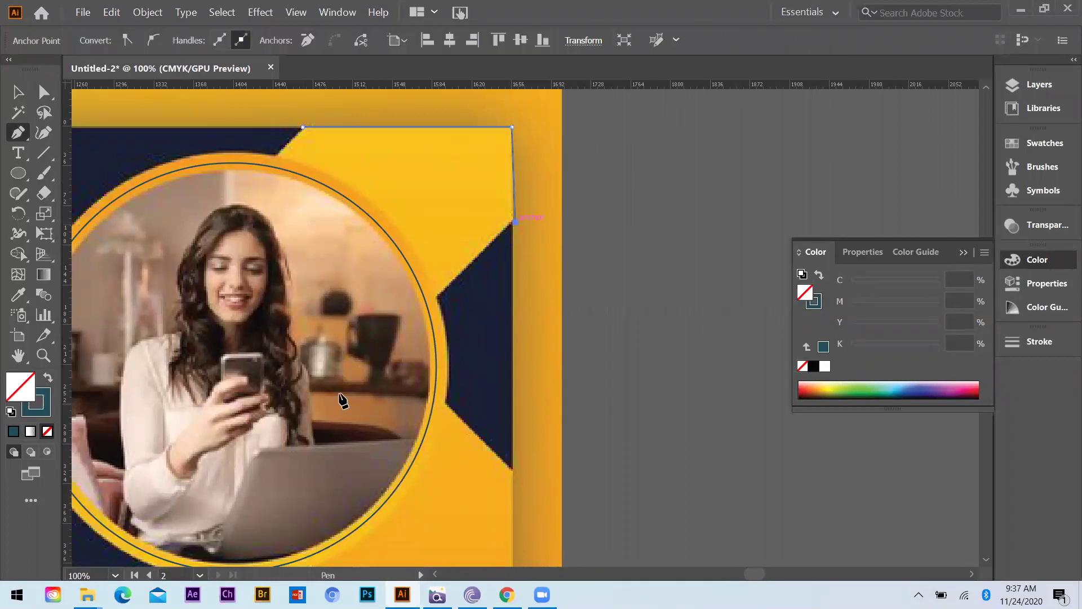
{"action": "left_click", "coordinate": [364, 367]}
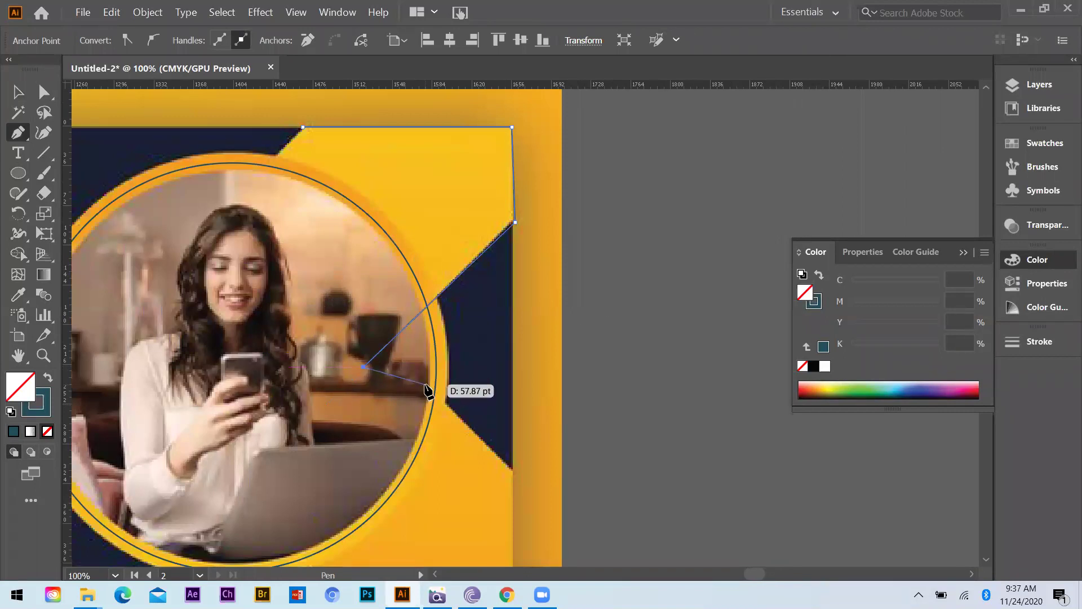
{"action": "left_click", "coordinate": [425, 384]}
{"action": "left_click", "coordinate": [513, 472]}
Step: Finish and close the large yellow shape's outline along its lower diagonal, passing behind the photo and back to the top edge
{"action": "scroll", "coordinate": [508, 366], "scroll_direction": "down", "scroll_amount": 3}
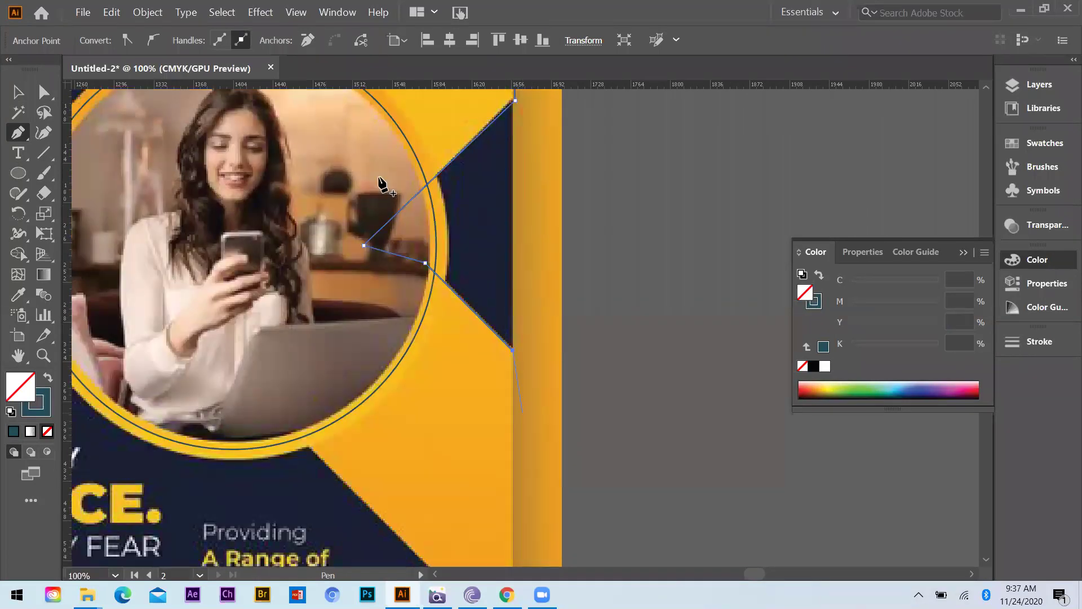
{"action": "scroll", "coordinate": [493, 502], "scroll_direction": "down", "scroll_amount": 3}
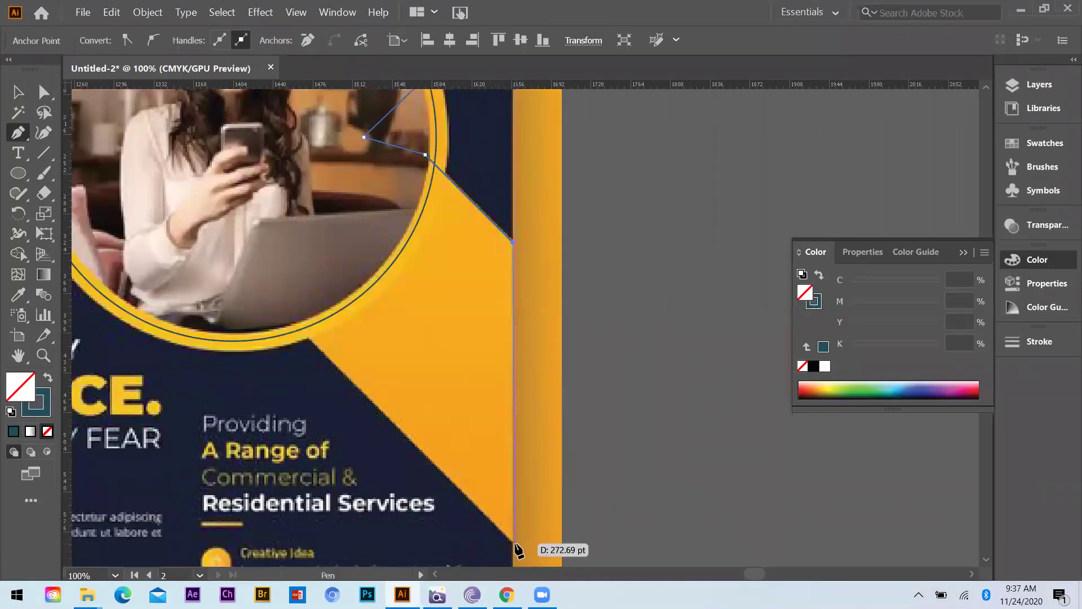
{"action": "left_click", "coordinate": [514, 542]}
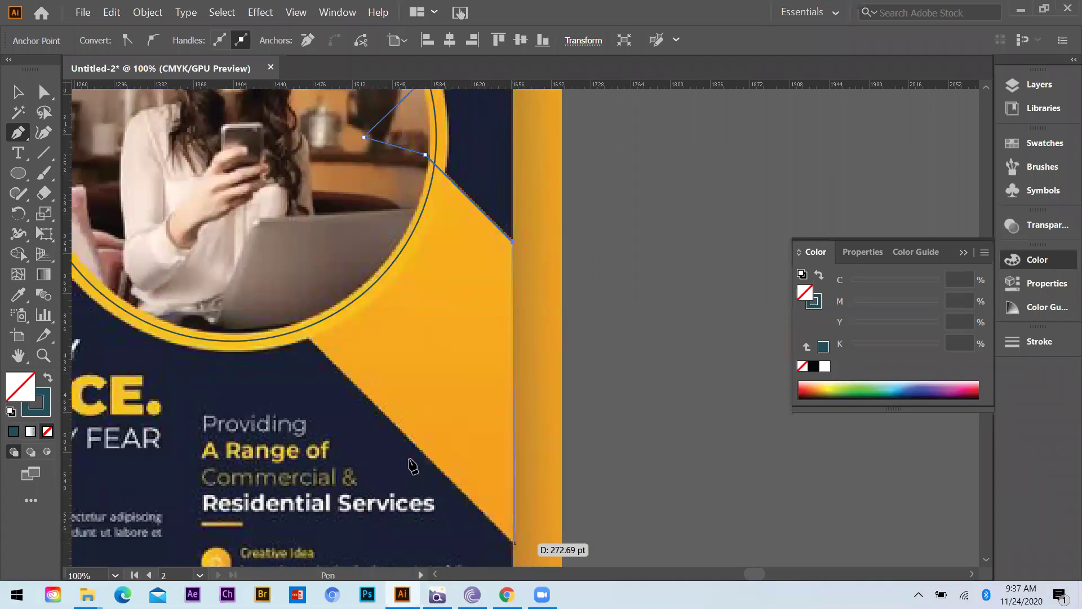
{"action": "left_click", "coordinate": [275, 306]}
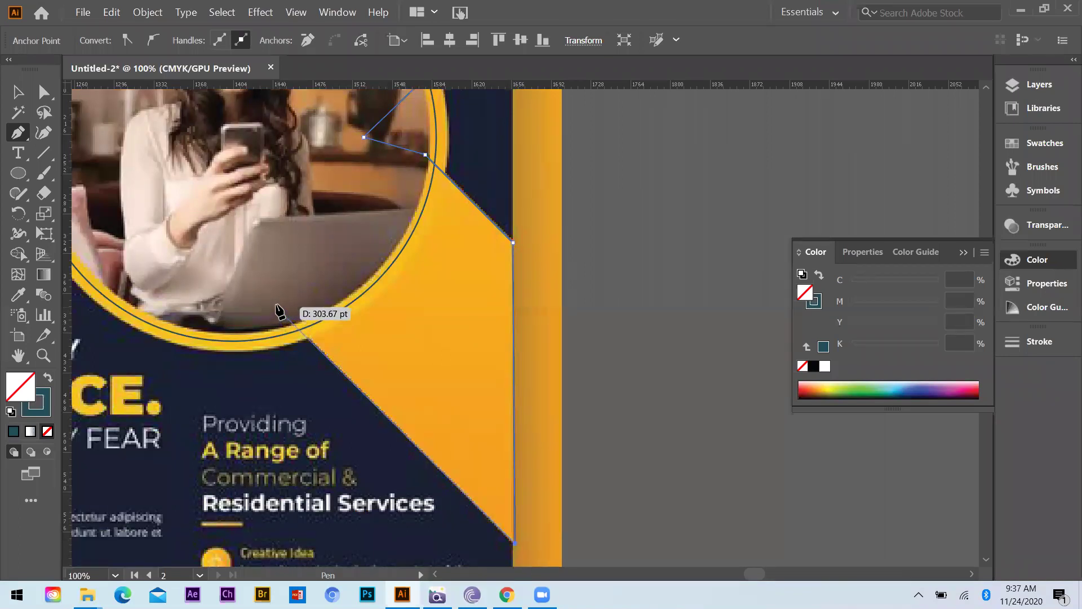
{"action": "scroll", "coordinate": [314, 295], "scroll_direction": "down", "scroll_amount": 2}
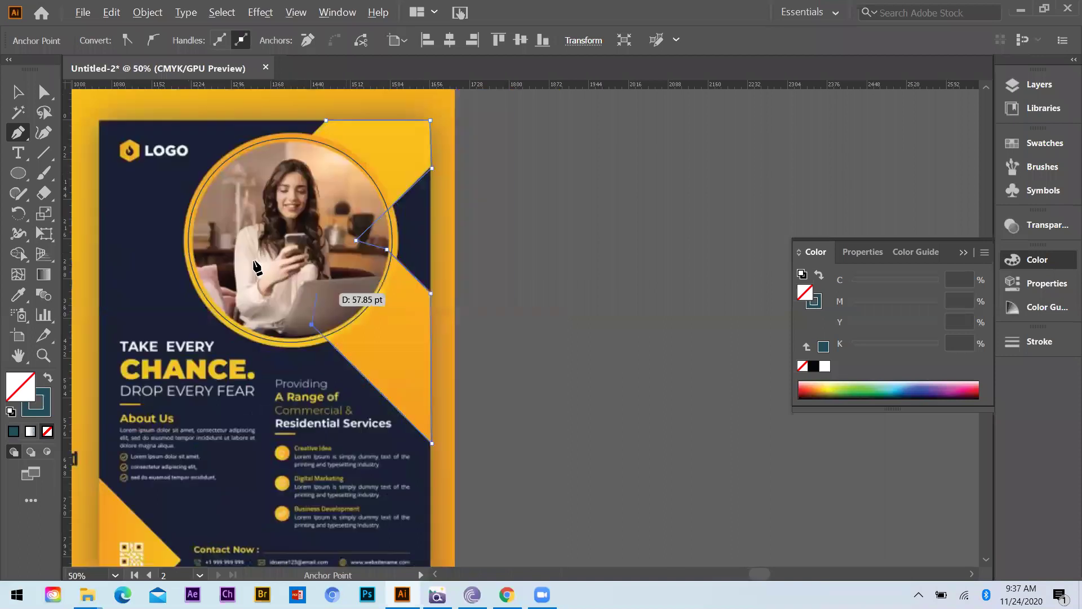
{"action": "scroll", "coordinate": [333, 293], "scroll_direction": "up", "scroll_amount": 1}
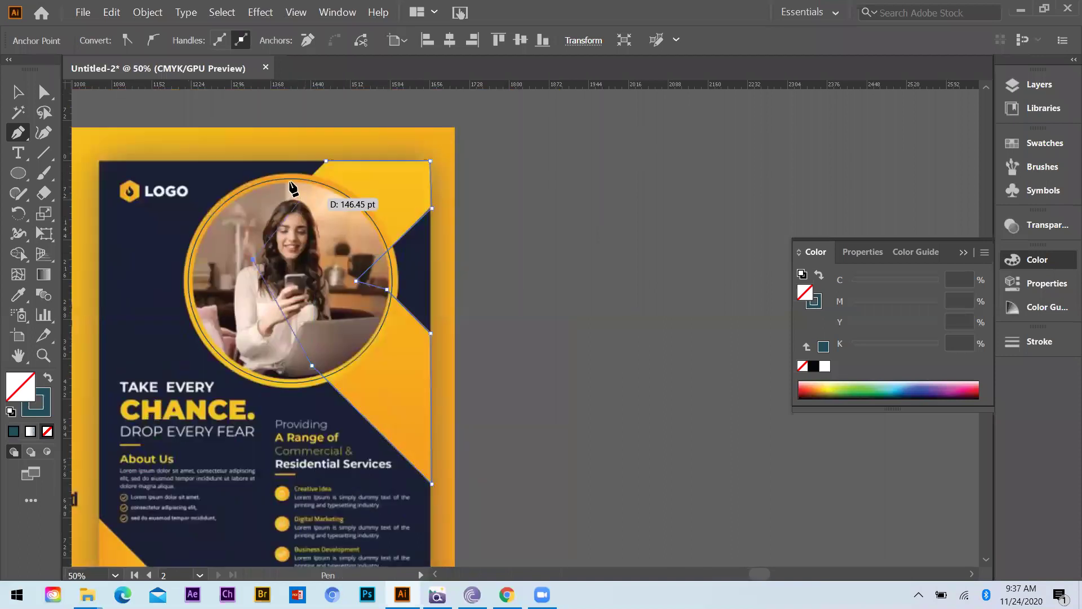
{"action": "scroll", "coordinate": [304, 189], "scroll_direction": "up", "scroll_amount": 3}
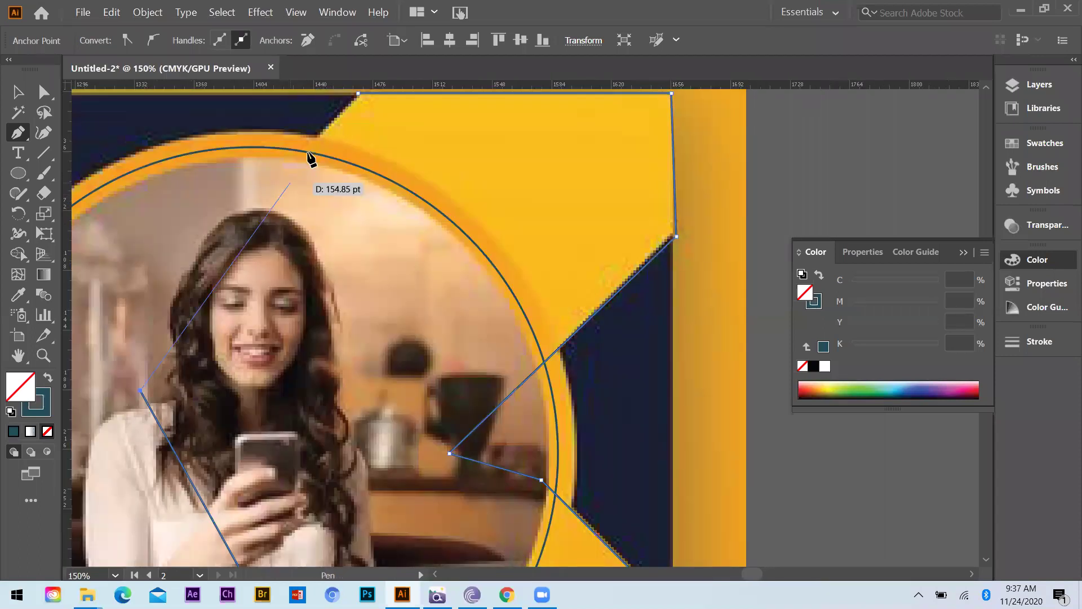
{"action": "left_click_drag", "start_coordinate": [291, 182], "coordinate": [297, 163]}
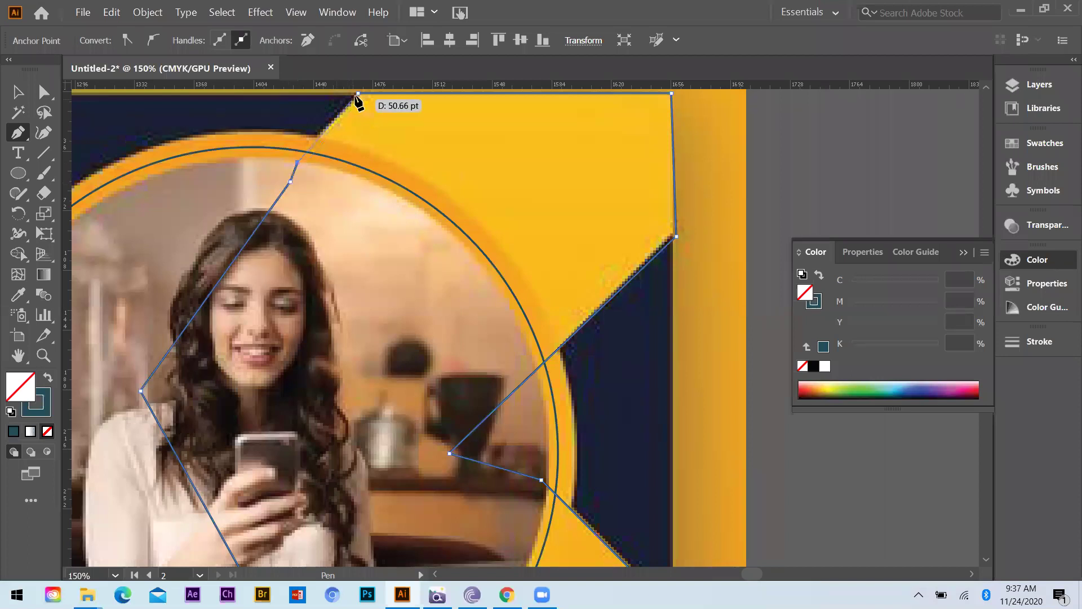
{"action": "key", "text": "ctrl+z"}
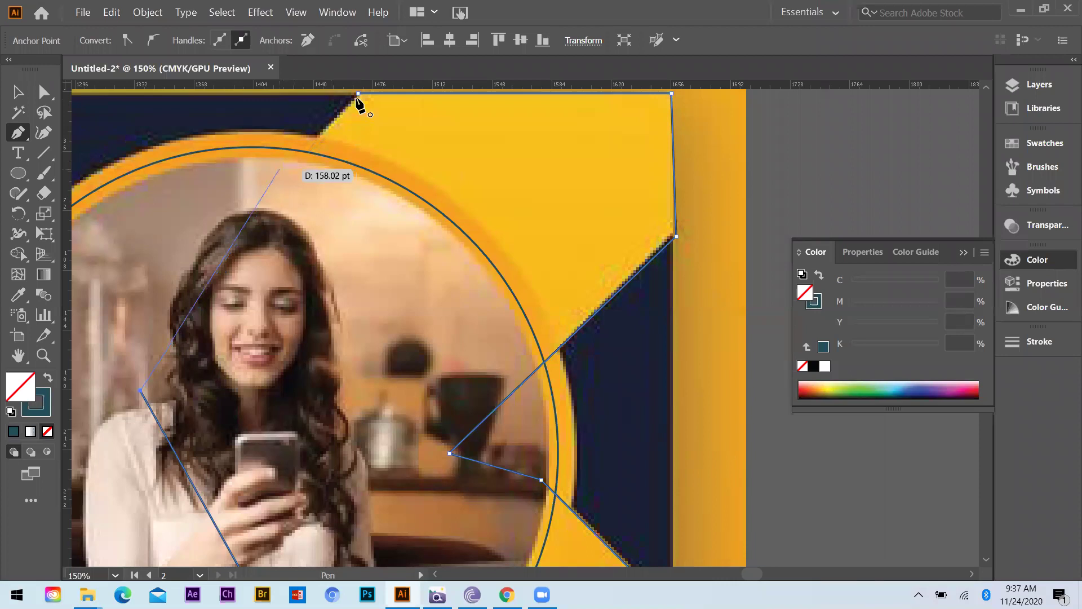
{"action": "left_click", "coordinate": [284, 165]}
{"action": "left_click", "coordinate": [358, 95]}
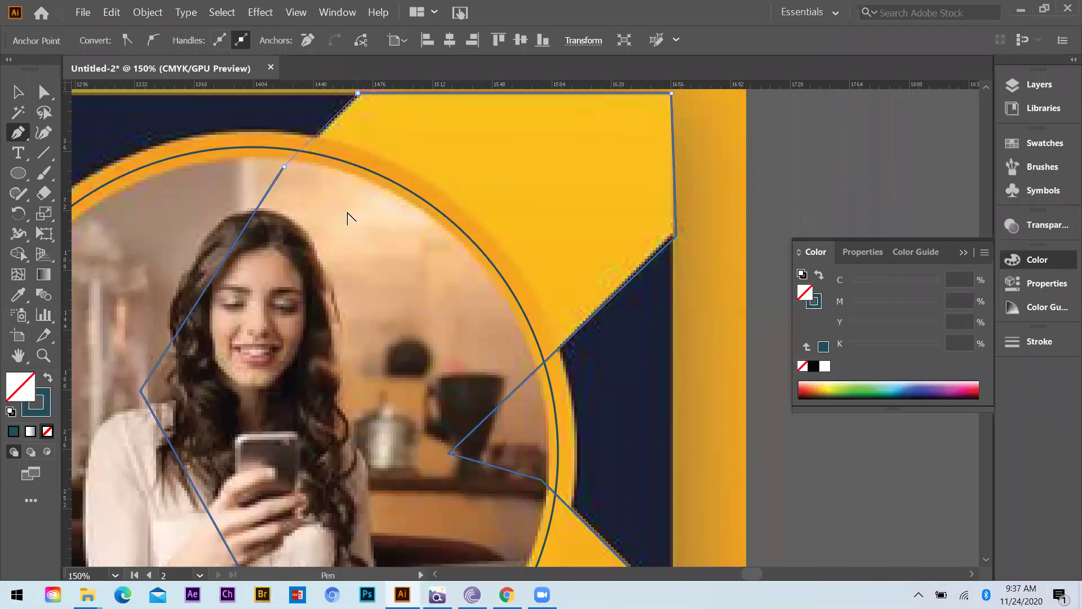
Step: Trace the yellow corner shape around the QR code with the Pen tool as a closed outline
{"action": "key", "text": "ctrl+minus"}
{"action": "key", "text": "ctrl+minus"}
{"action": "key", "text": "ctrl+minus"}
{"action": "key", "text": "ctrl+minus"}
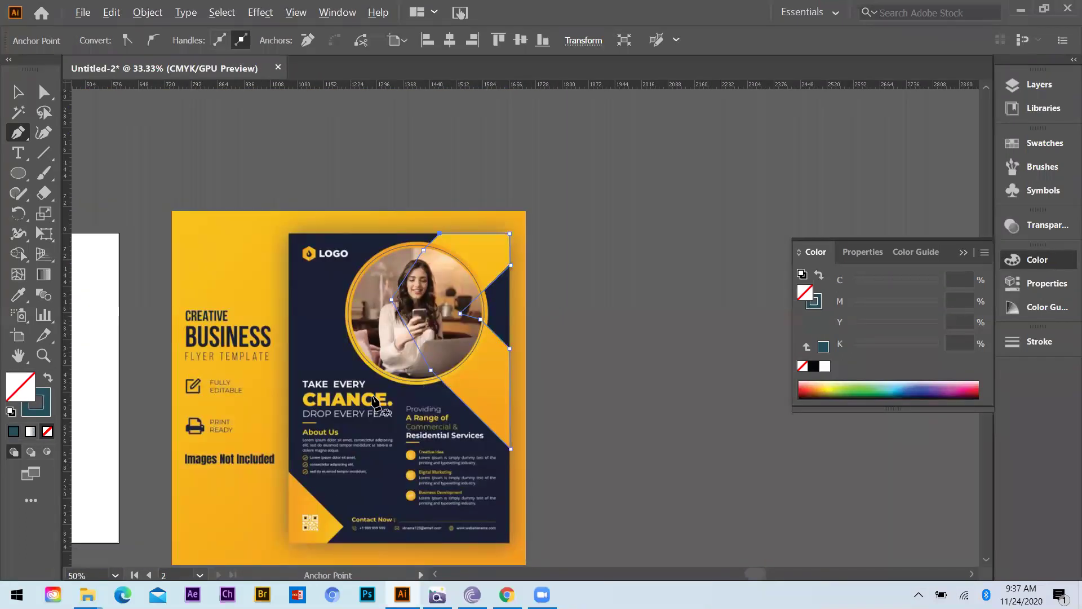
{"action": "key", "text": "ctrl+plus"}
{"action": "scroll", "coordinate": [244, 410], "scroll_direction": "down", "scroll_amount": 2}
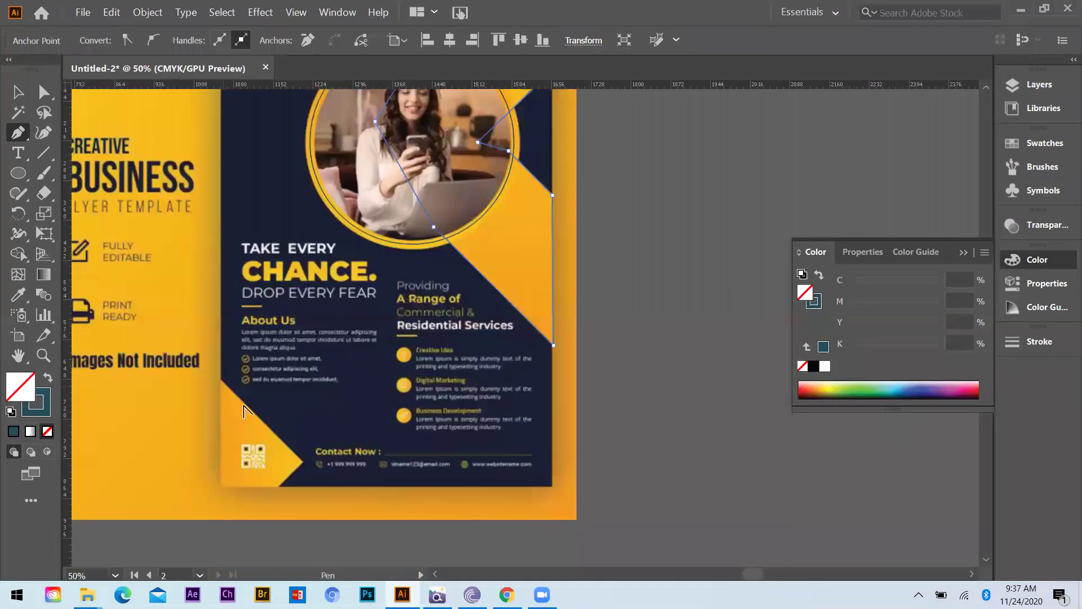
{"action": "scroll", "coordinate": [210, 336], "scroll_direction": "down", "scroll_amount": 1}
{"action": "key", "text": "ctrl+plus"}
{"action": "left_click", "coordinate": [213, 338]}
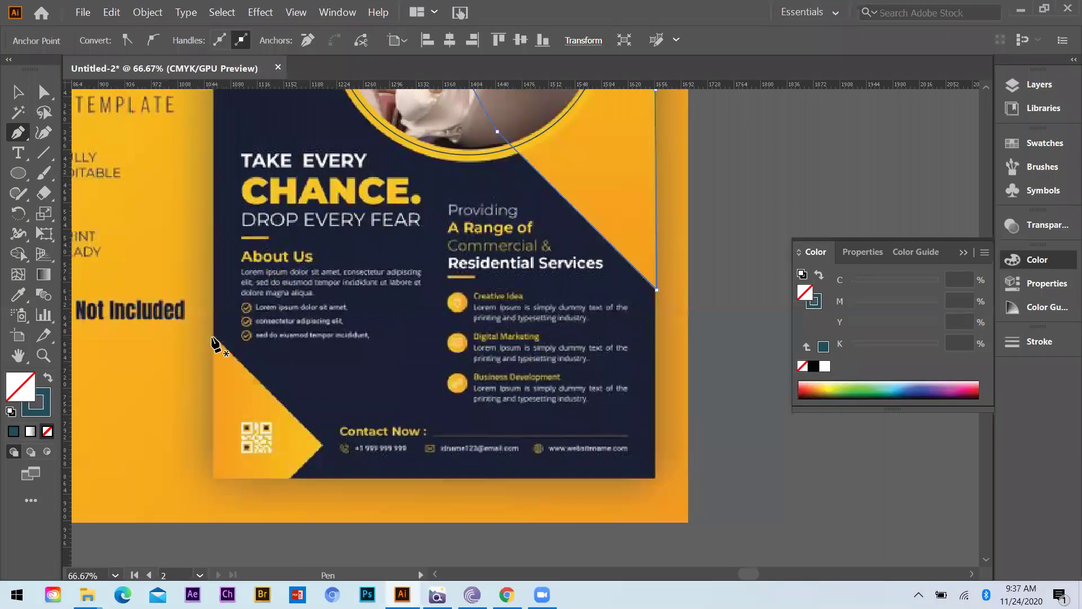
{"action": "left_click", "coordinate": [324, 447]}
{"action": "left_click", "coordinate": [290, 479]}
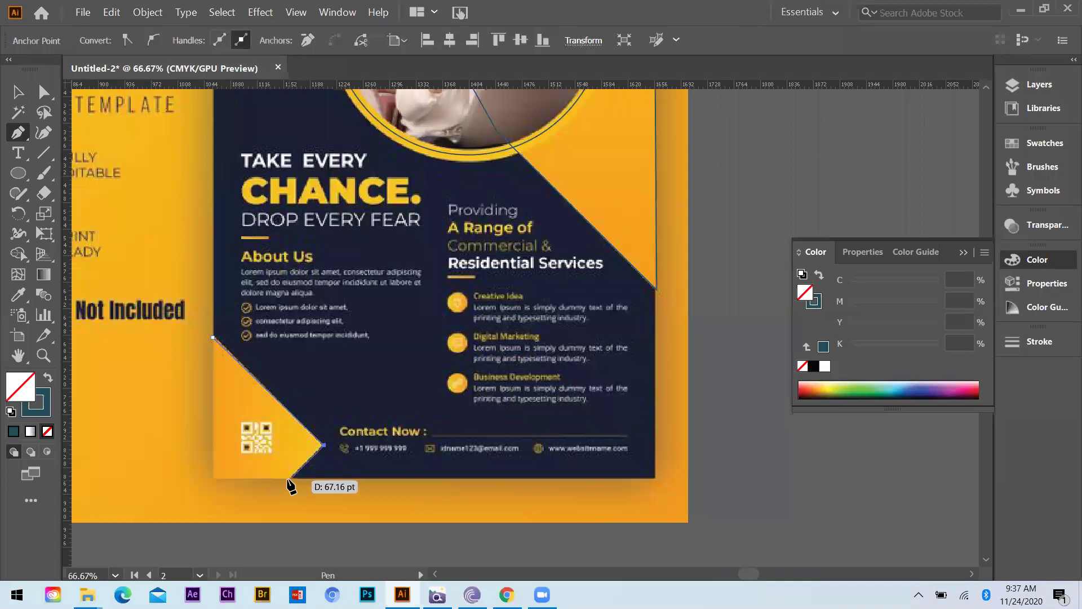
{"action": "left_click", "coordinate": [213, 479]}
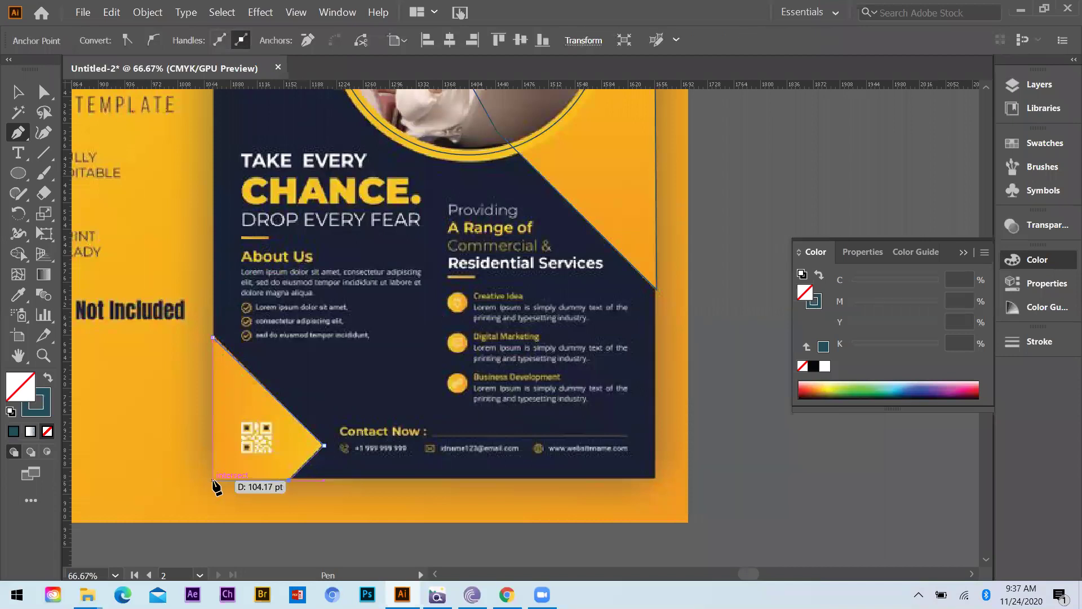
{"action": "left_click", "coordinate": [213, 338]}
Step: Outline the small yellow accent bars under DROP EVERY FEAR and Residential Services with matching rectangles
{"action": "key", "text": "ctrl+minus"}
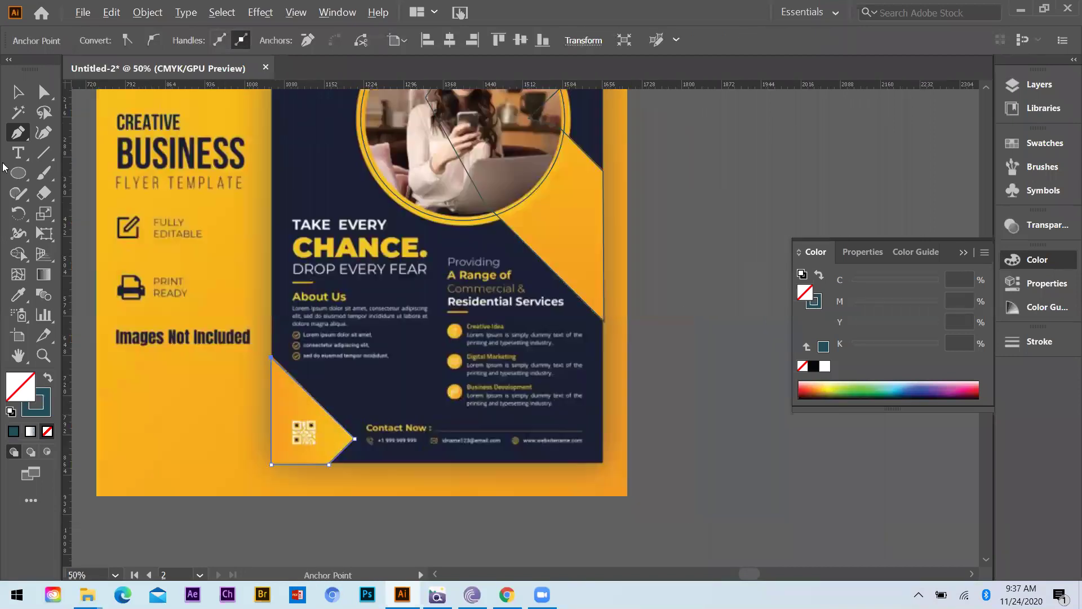
{"action": "scroll", "coordinate": [64, 177], "scroll_direction": "up", "scroll_amount": 2}
{"action": "key", "text": "m"}
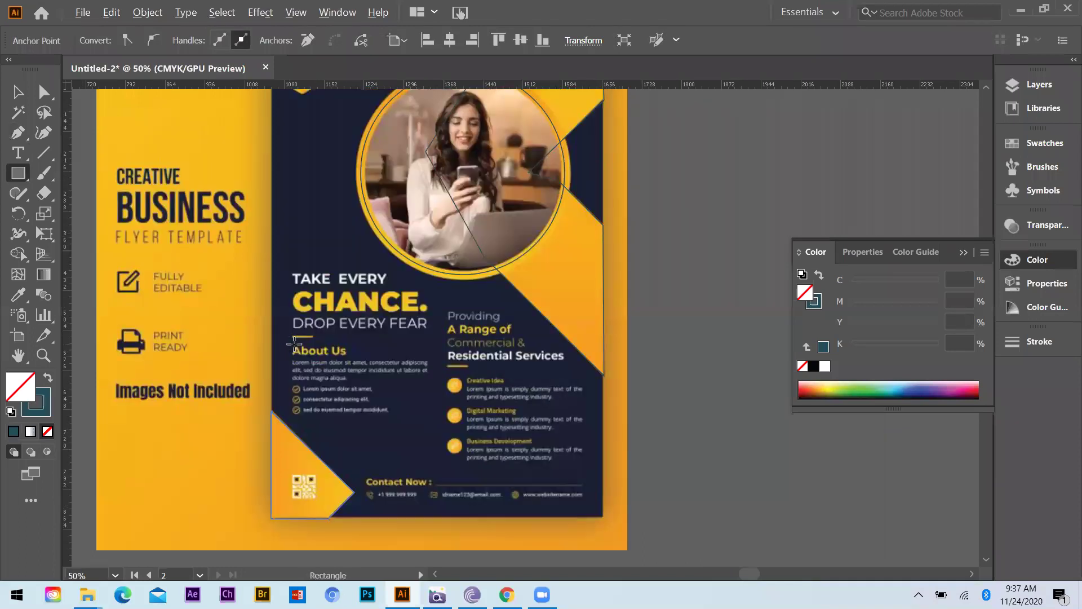
{"action": "scroll", "coordinate": [302, 318], "scroll_direction": "up", "scroll_amount": 3}
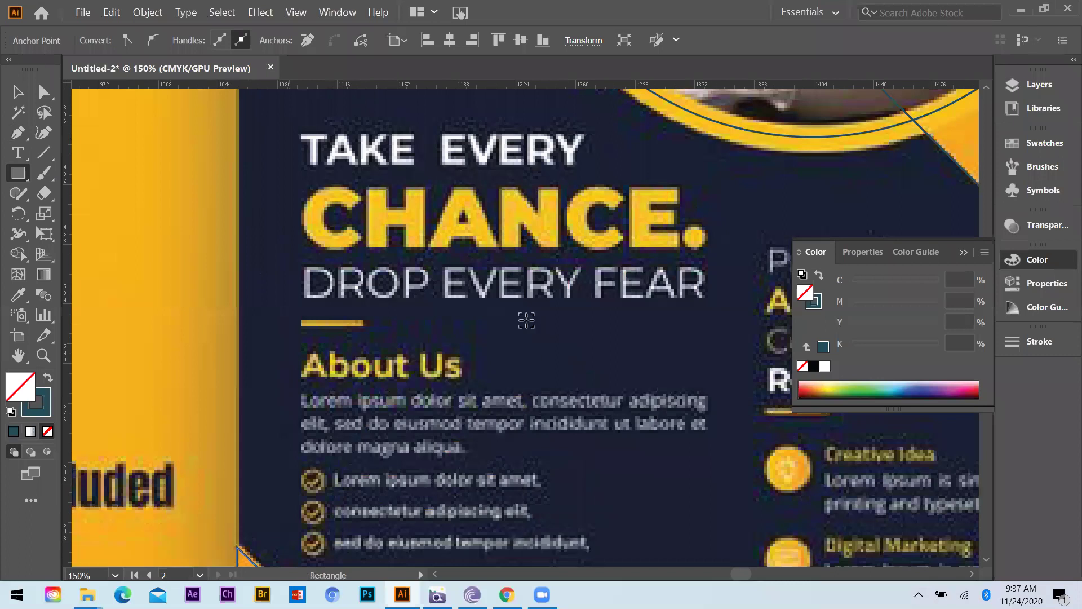
{"action": "scroll", "coordinate": [496, 290], "scroll_direction": "down", "scroll_amount": 2}
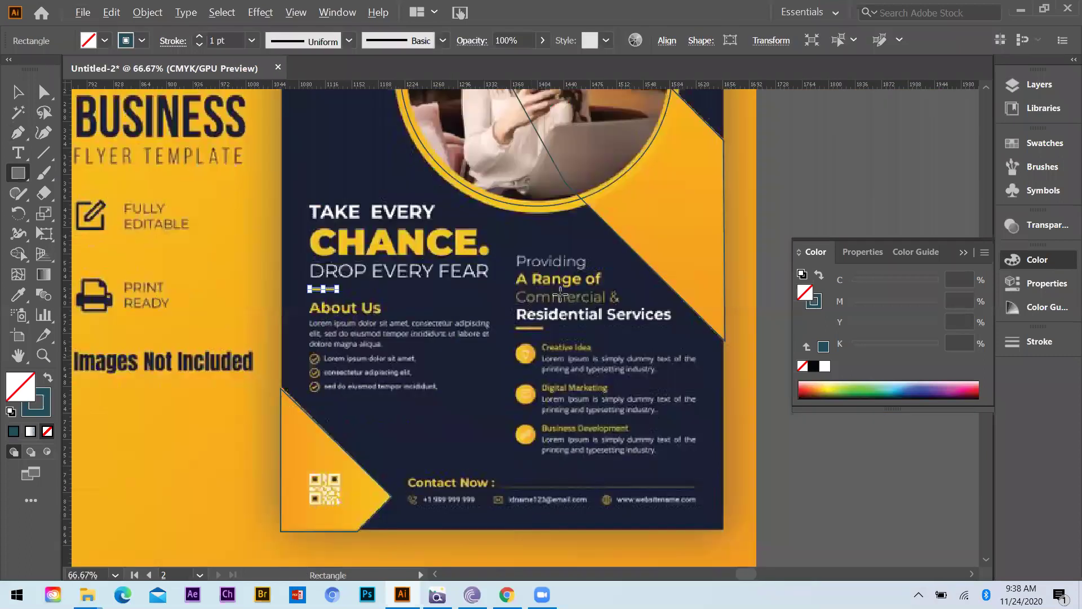
{"action": "scroll", "coordinate": [558, 297], "scroll_direction": "up", "scroll_amount": 2}
{"action": "key", "text": "ctrl+v"}
Step: Draw a circle around the Creative Idea icon and duplicate it down over the Digital Marketing and Business Development icons
{"action": "left_click_drag", "start_coordinate": [24, 175], "coordinate": [84, 215]}
{"action": "mouse_move", "coordinate": [517, 352]}
{"action": "left_mouse_down"}
{"action": "mouse_move", "coordinate": [540, 374]}
{"action": "mouse_move", "coordinate": [517, 350]}
{"action": "mouse_move", "coordinate": [519, 441]}
{"action": "left_mouse_up"}
{"action": "key", "text": "v"}
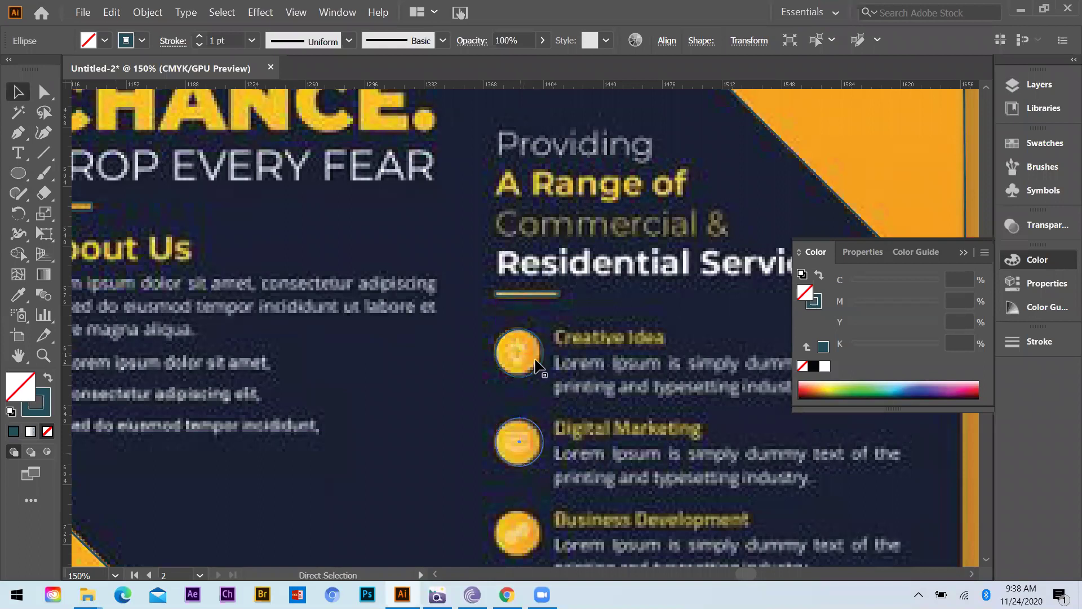
{"action": "key", "text": "ctrl+d"}
Step: Move the complete set of traced outlines off the reference flyer and onto the blank page, aligned to the page
{"action": "scroll", "coordinate": [567, 378], "scroll_direction": "down", "scroll_amount": 2}
{"action": "key", "text": "ctrl+minus"}
{"action": "key", "text": "ctrl+minus"}
{"action": "key", "text": "ctrl+minus"}
{"action": "key", "text": "ctrl+minus"}
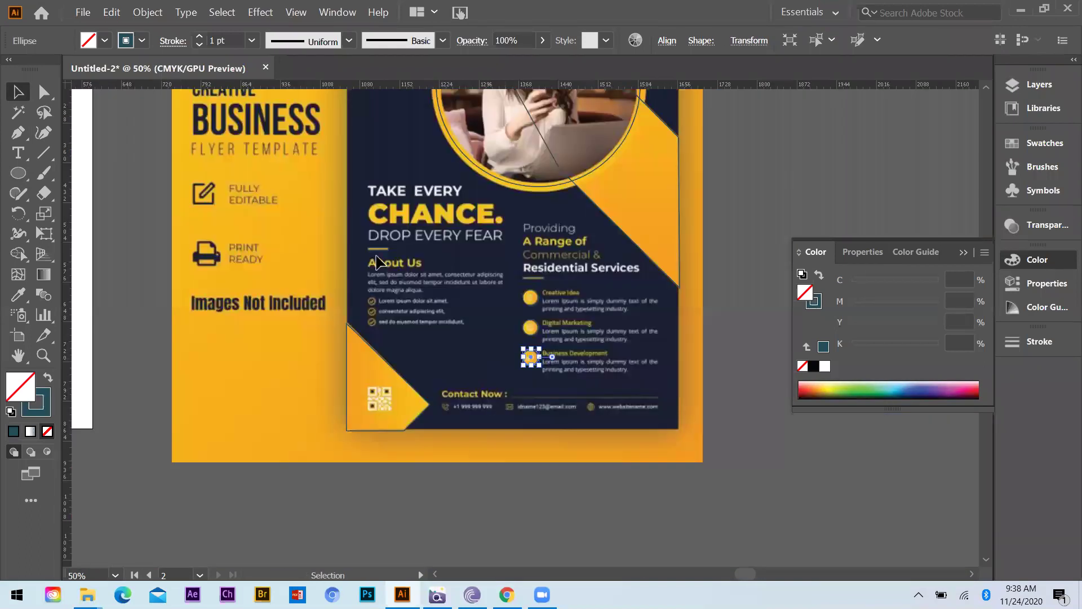
{"action": "key", "text": "ctrl+minus"}
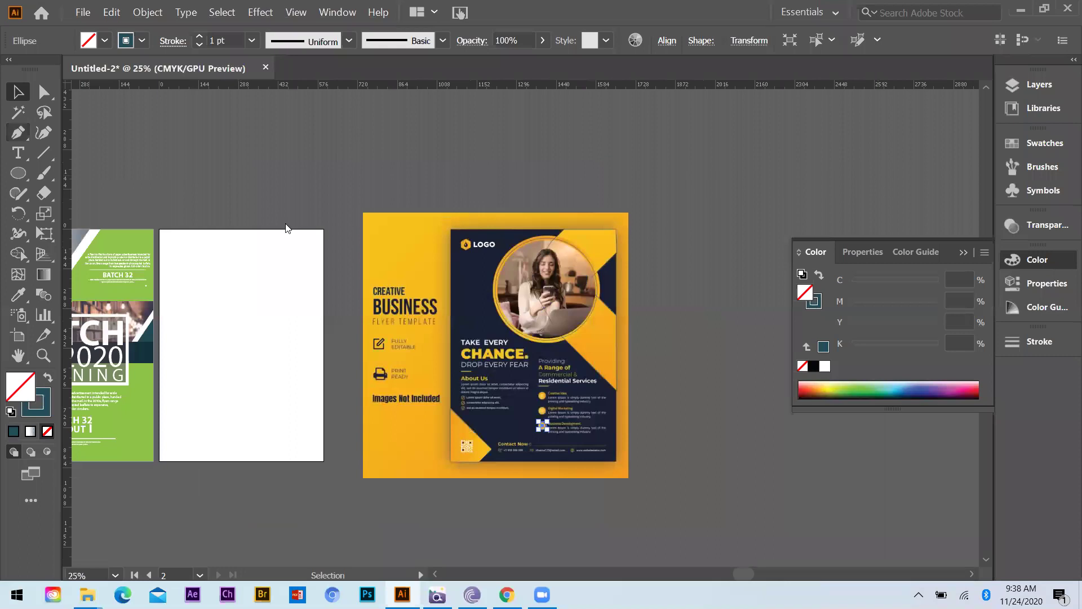
{"action": "left_click", "coordinate": [16, 92]}
{"action": "left_click", "coordinate": [626, 454]}
{"action": "left_click", "coordinate": [631, 452]}
{"action": "scroll", "coordinate": [702, 384], "scroll_direction": "down", "scroll_amount": 1}
{"action": "scroll", "coordinate": [660, 350], "scroll_direction": "down", "scroll_amount": 1}
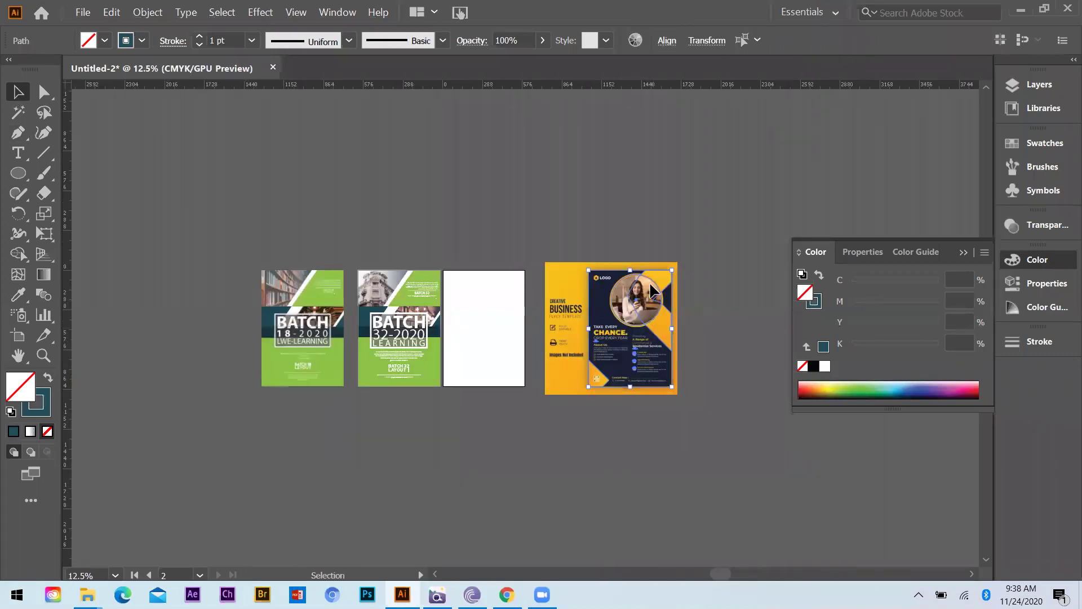
{"action": "scroll", "coordinate": [651, 291], "scroll_direction": "up", "scroll_amount": 1}
{"action": "left_click_drag", "start_coordinate": [347, 301], "coordinate": [362, 304]}
{"action": "key", "text": "ctrl+plus"}
{"action": "key", "text": "ctrl+plus"}
{"action": "key", "text": "ctrl+plus"}
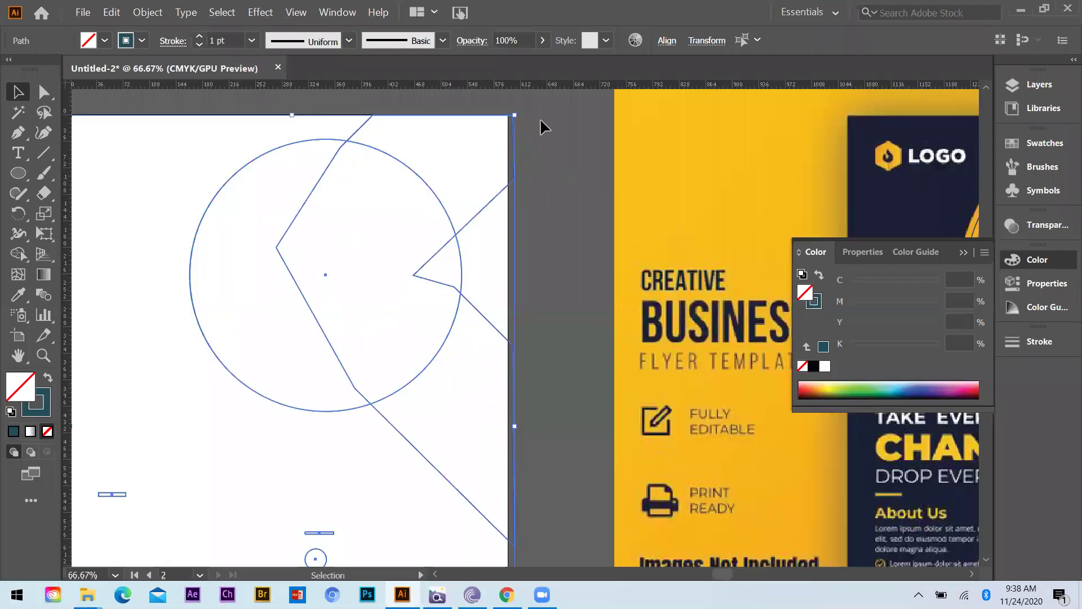
Step: Align the large shape's top outer corner and the anchor below it with the page's right edge
{"action": "left_click", "coordinate": [535, 112]}
{"action": "scroll", "coordinate": [530, 116], "scroll_direction": "up", "scroll_amount": 2}
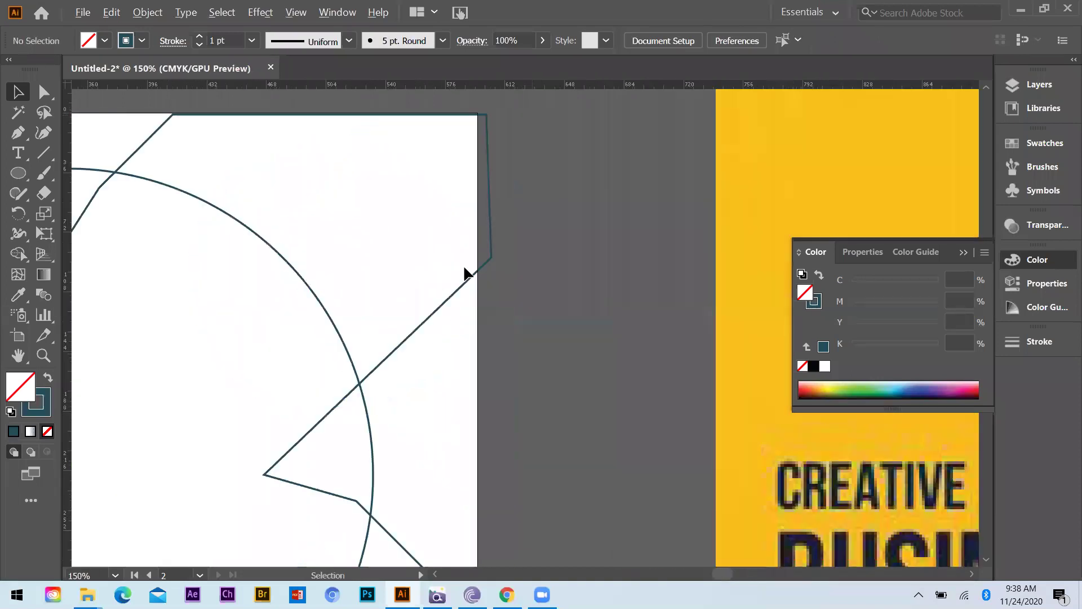
{"action": "left_click", "coordinate": [41, 100]}
{"action": "left_click", "coordinate": [489, 121]}
{"action": "left_click_drag", "start_coordinate": [485, 116], "coordinate": [478, 115]}
{"action": "mouse_move", "coordinate": [491, 259]}
{"action": "left_mouse_down"}
{"action": "mouse_move", "coordinate": [478, 259]}
{"action": "mouse_move", "coordinate": [478, 271]}
{"action": "left_mouse_up"}
{"action": "scroll", "coordinate": [539, 261], "scroll_direction": "down", "scroll_amount": 2}
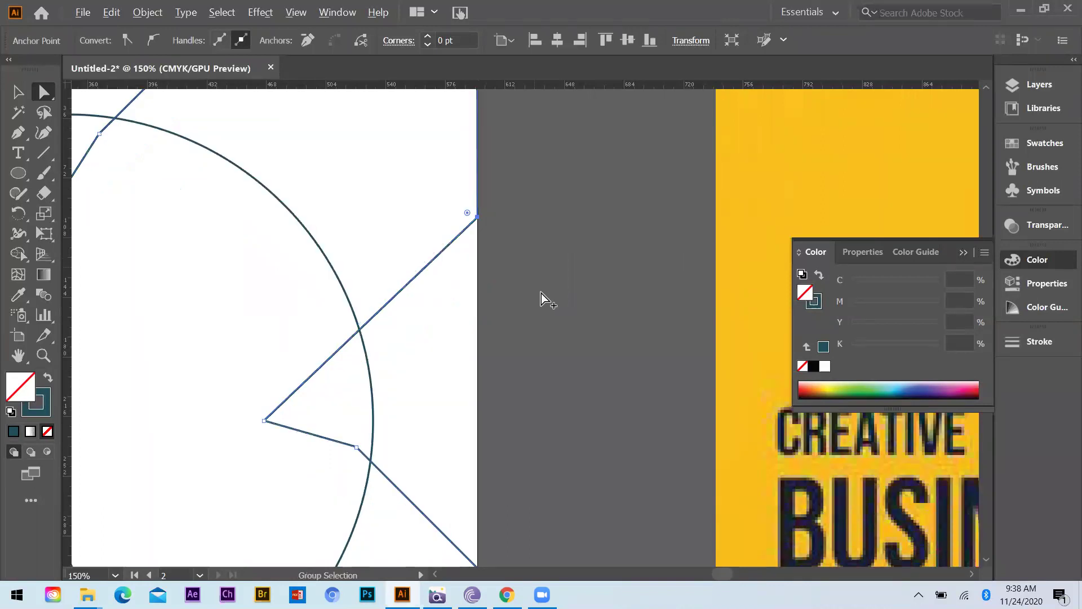
Step: Pull the large shape's two lower outer anchors in to the page's right edge
{"action": "scroll", "coordinate": [541, 293], "scroll_direction": "down", "scroll_amount": 3}
{"action": "scroll", "coordinate": [510, 282], "scroll_direction": "up", "scroll_amount": 3}
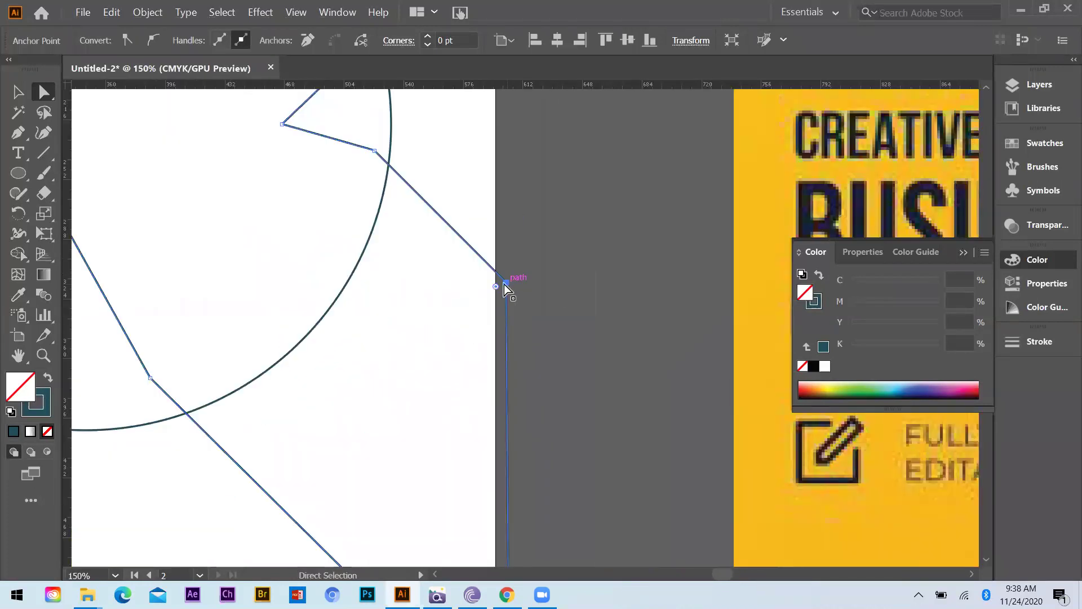
{"action": "left_click", "coordinate": [498, 285]}
{"action": "left_click_drag", "start_coordinate": [505, 284], "coordinate": [515, 263]}
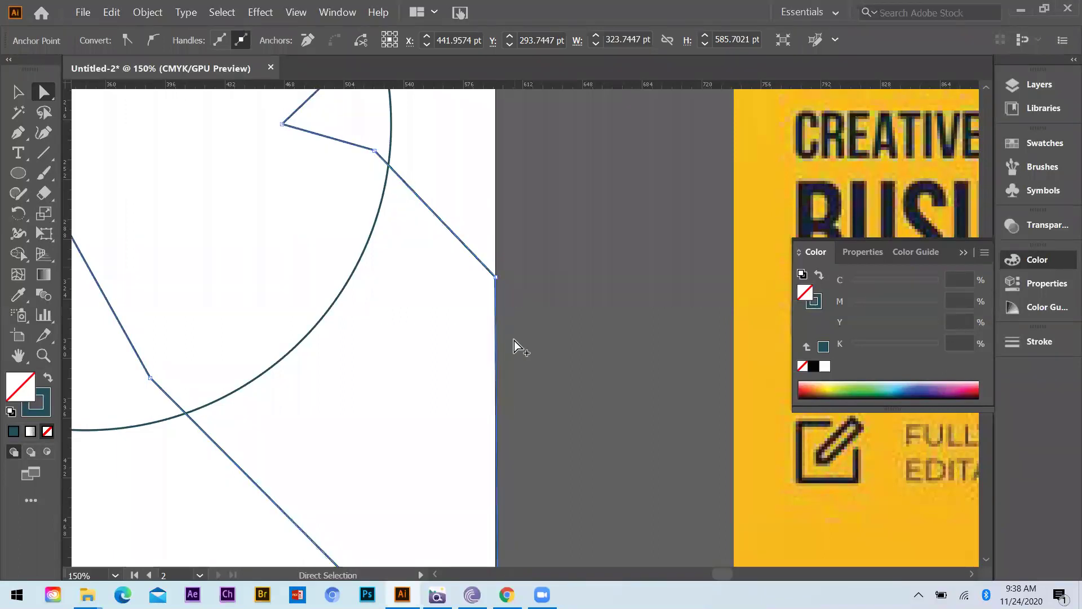
{"action": "scroll", "coordinate": [514, 299], "scroll_direction": "down", "scroll_amount": 4}
{"action": "scroll", "coordinate": [510, 311], "scroll_direction": "up", "scroll_amount": 2}
{"action": "scroll", "coordinate": [510, 313], "scroll_direction": "up", "scroll_amount": 3}
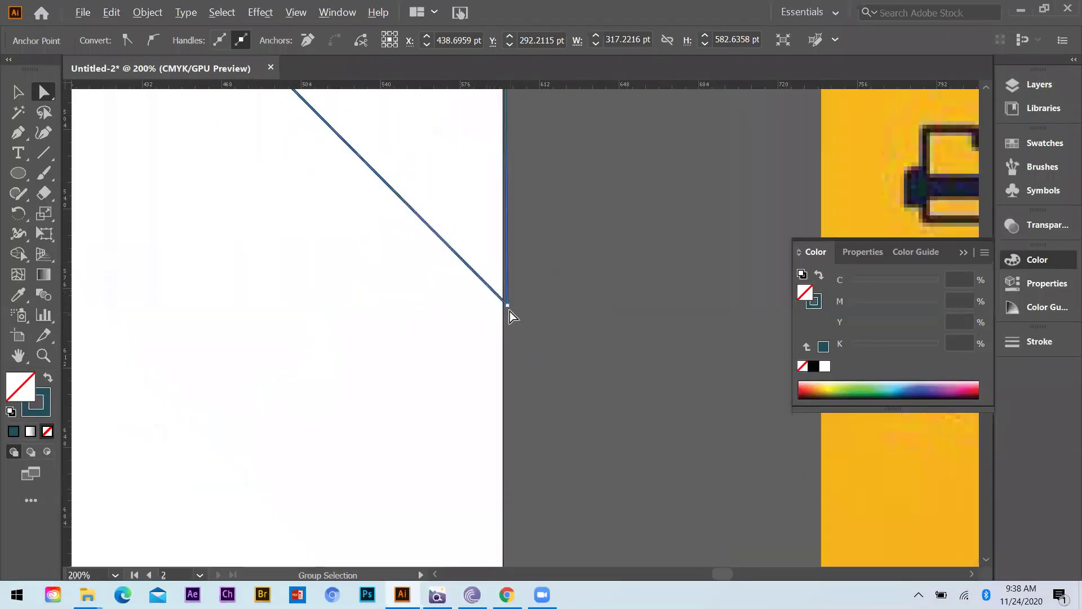
{"action": "left_click_drag", "start_coordinate": [509, 308], "coordinate": [505, 307]}
{"action": "left_click", "coordinate": [496, 317]}
{"action": "scroll", "coordinate": [496, 319], "scroll_direction": "down", "scroll_amount": 3}
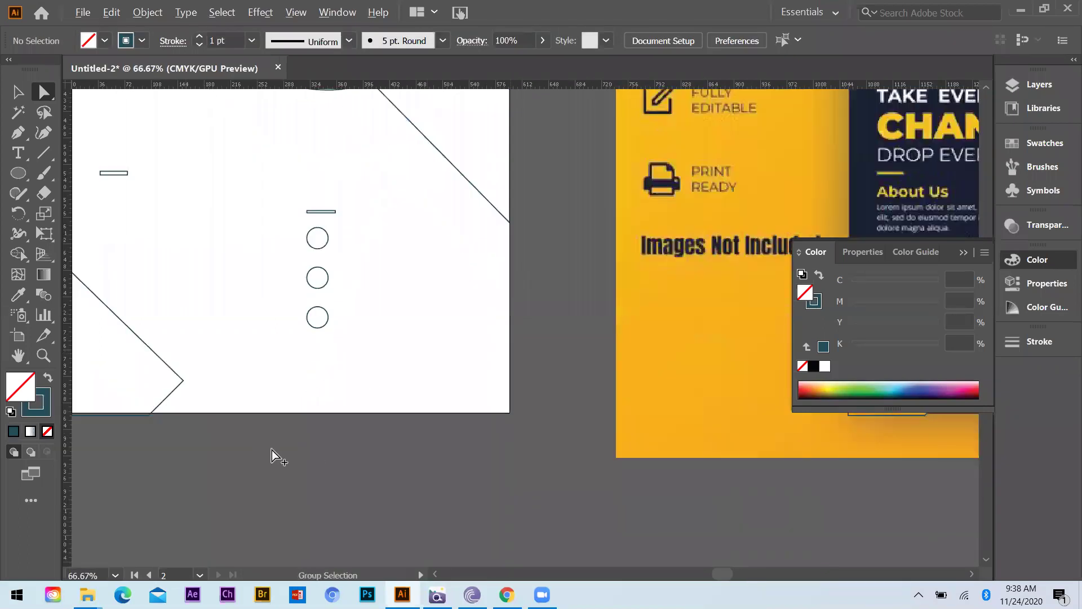
Step: Raise the bottom edge of the lower-left corner shape so that it sits on the page's bottom edge
{"action": "scroll", "coordinate": [238, 442], "scroll_direction": "down", "scroll_amount": 2}
{"action": "scroll", "coordinate": [205, 392], "scroll_direction": "up", "scroll_amount": 6}
{"action": "left_click_drag", "start_coordinate": [173, 373], "coordinate": [174, 356]}
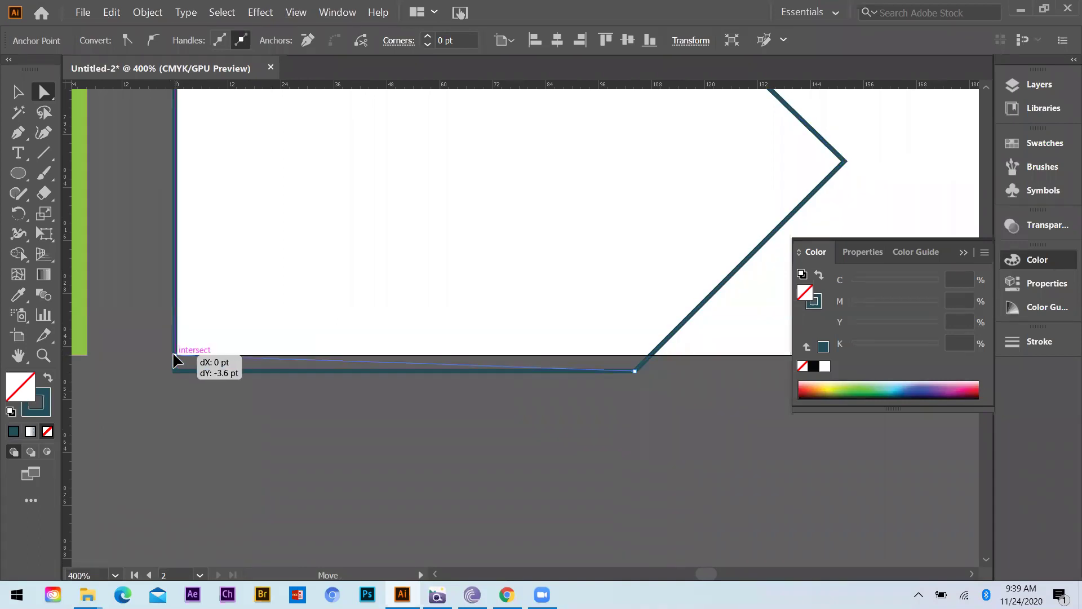
{"action": "left_click_drag", "start_coordinate": [571, 373], "coordinate": [612, 385]}
{"action": "left_click", "coordinate": [344, 360]}
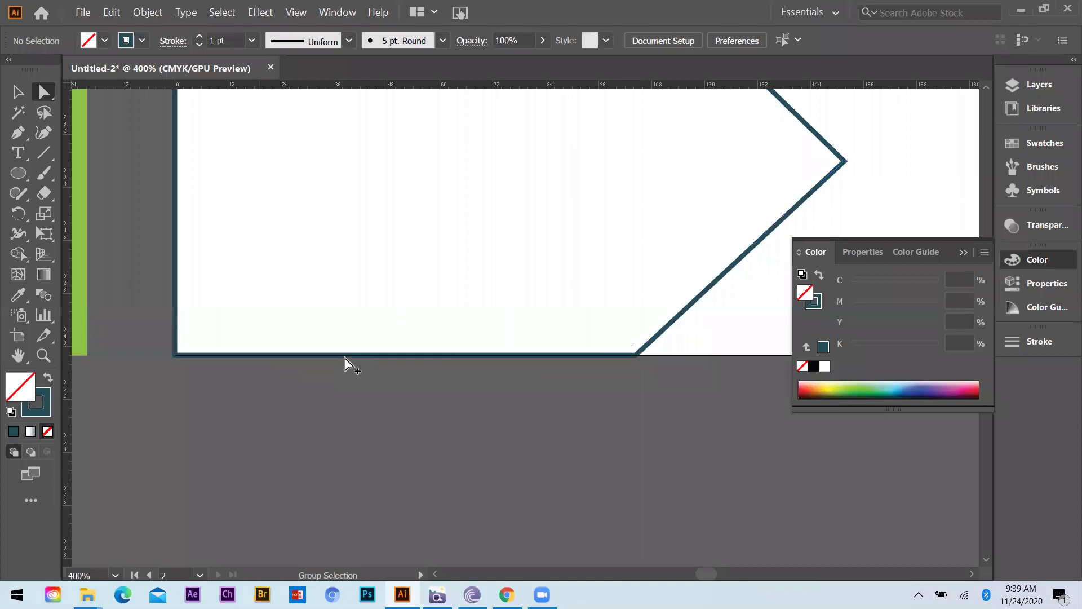
Step: Fill the large angular shape on the page with the yellow sampled from the reference flyer, without a stroke
{"action": "key", "text": "ctrl+minus"}
{"action": "key", "text": "ctrl+minus"}
{"action": "key", "text": "ctrl+minus"}
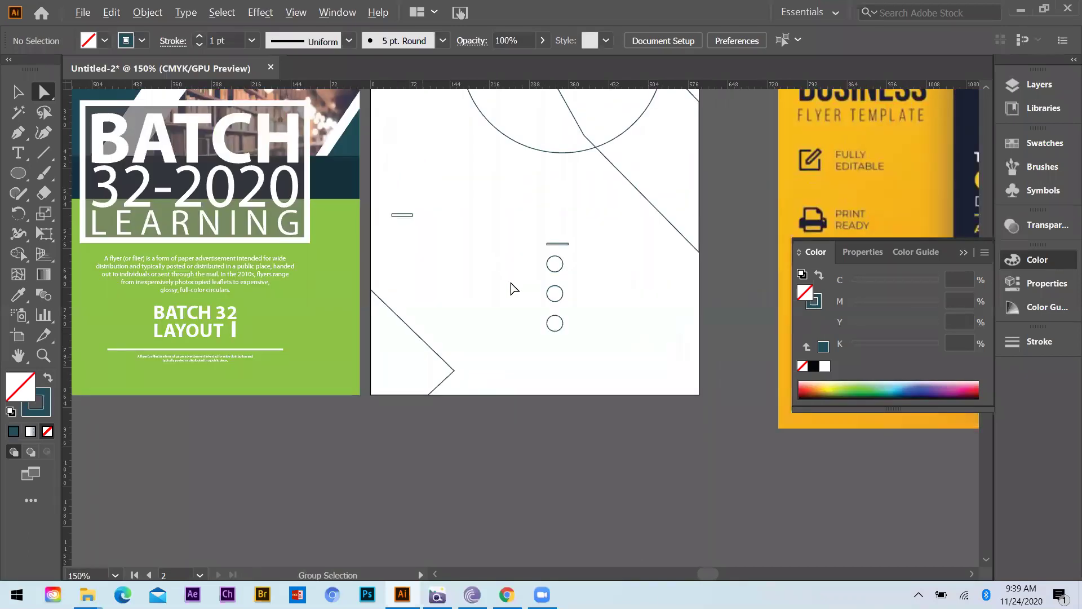
{"action": "key", "text": "ctrl+minus"}
{"action": "key", "text": "ctrl+minus"}
{"action": "key", "text": "ctrl+plus"}
{"action": "key", "text": "ctrl+plus"}
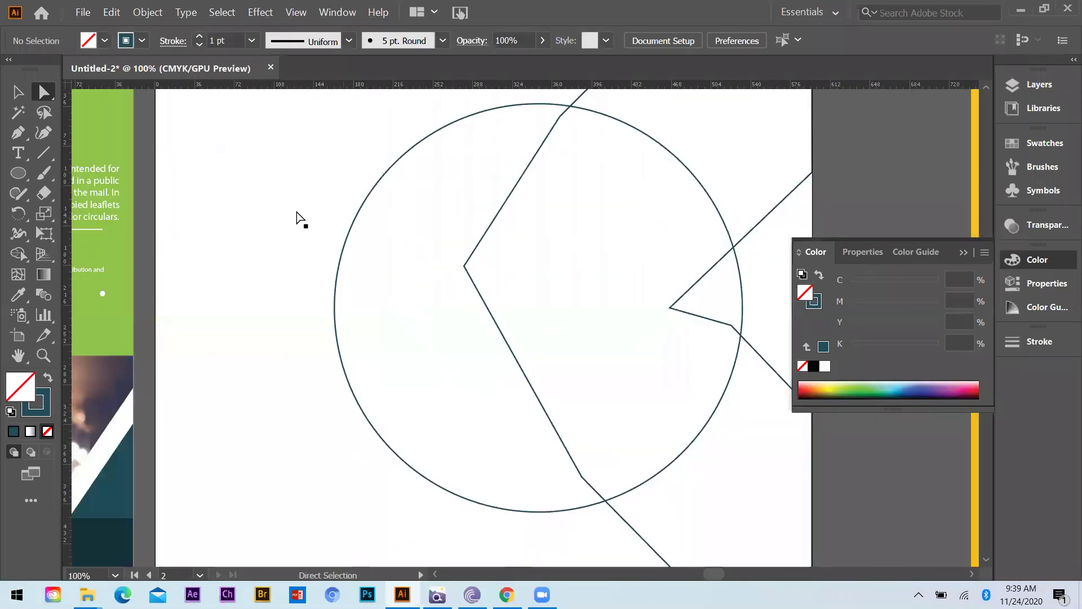
{"action": "key", "text": "ctrl+minus"}
{"action": "key", "text": "ctrl+minus"}
{"action": "key", "text": "v"}
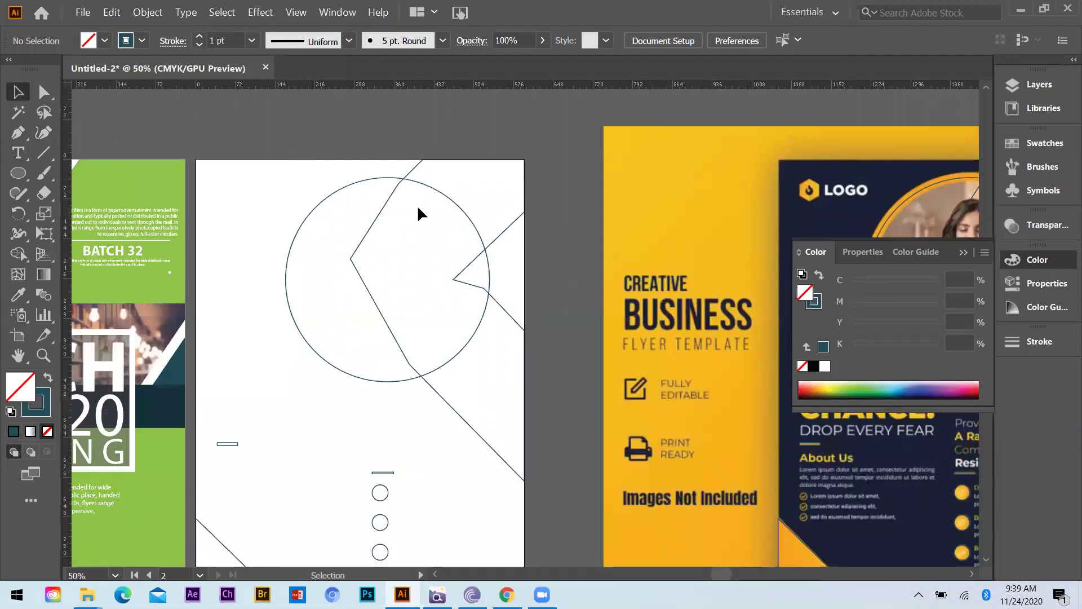
{"action": "key", "text": "ctrl+minus"}
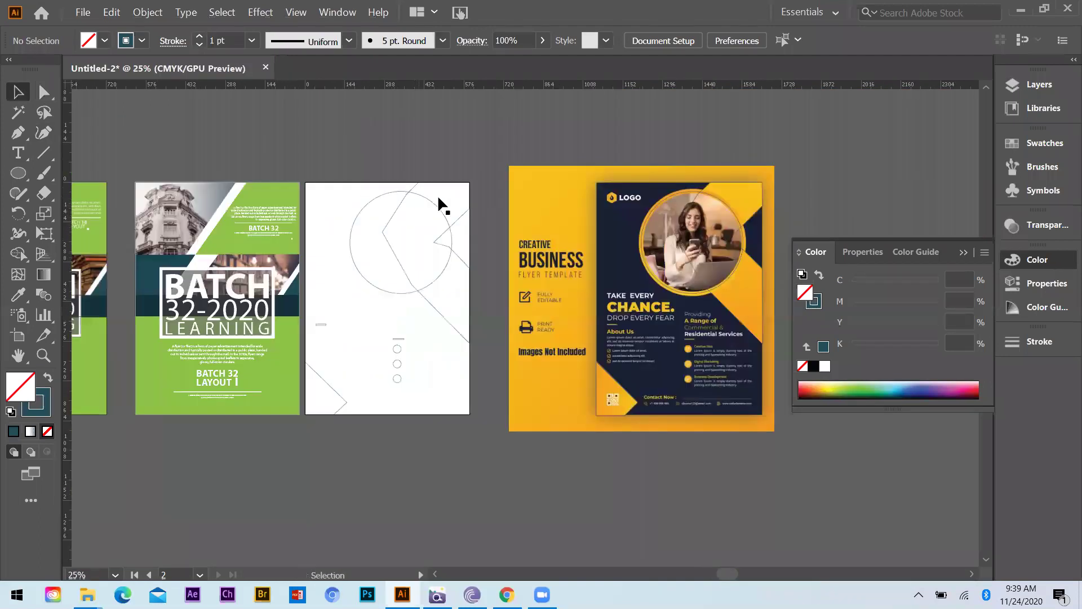
{"action": "scroll", "coordinate": [437, 194], "scroll_direction": "up", "scroll_amount": 1}
{"action": "left_click", "coordinate": [867, 173]}
{"action": "left_click", "coordinate": [17, 92]}
{"action": "left_click", "coordinate": [393, 228]}
{"action": "left_click", "coordinate": [345, 239]}
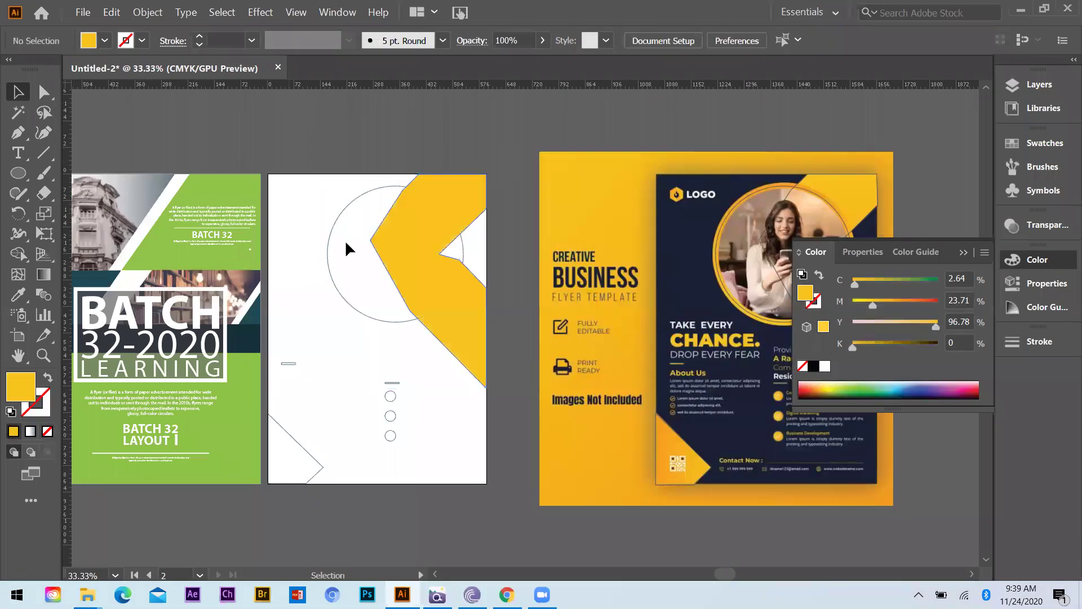
Step: Place the black-and-white portrait of a child holding their cheeks from the Downloads folder into the Illustrator document
{"action": "left_click", "coordinate": [358, 272]}
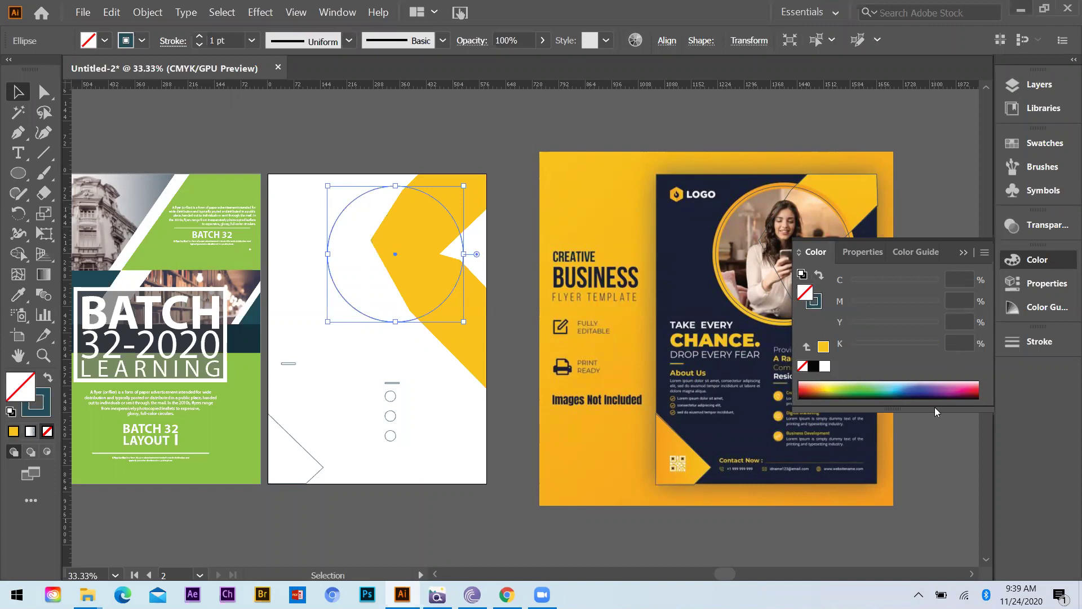
{"action": "key", "text": "alt+Tab"}
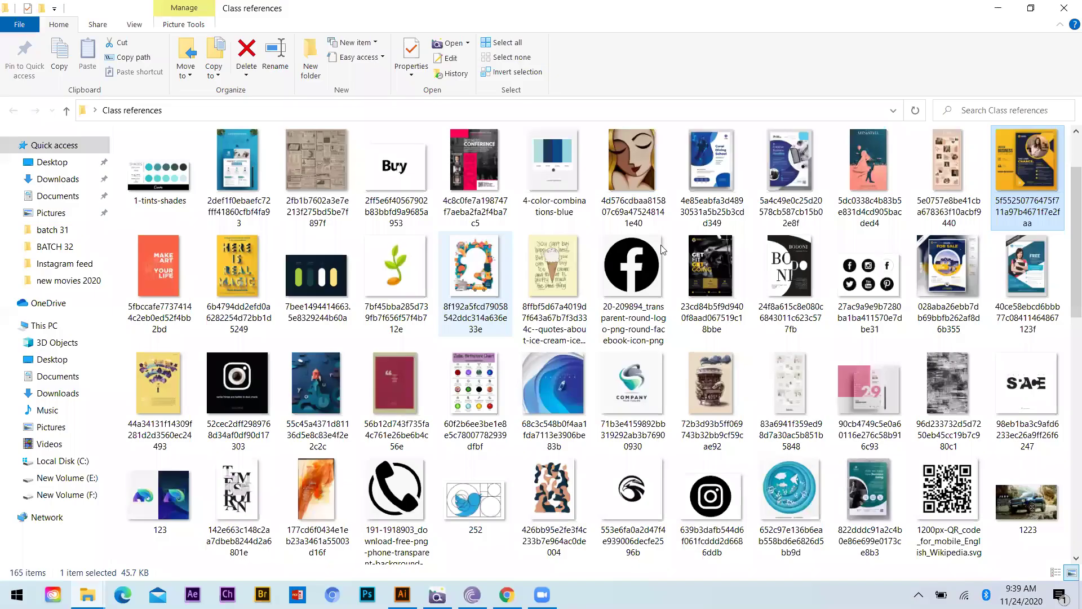
{"action": "left_click", "coordinate": [947, 496]}
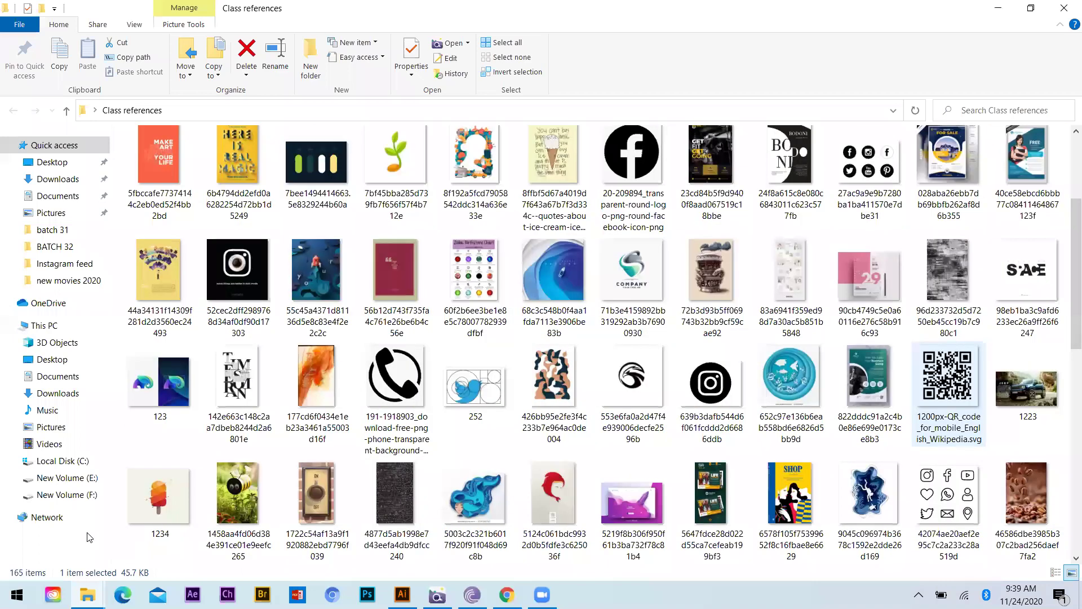
{"action": "key", "text": "super+d"}
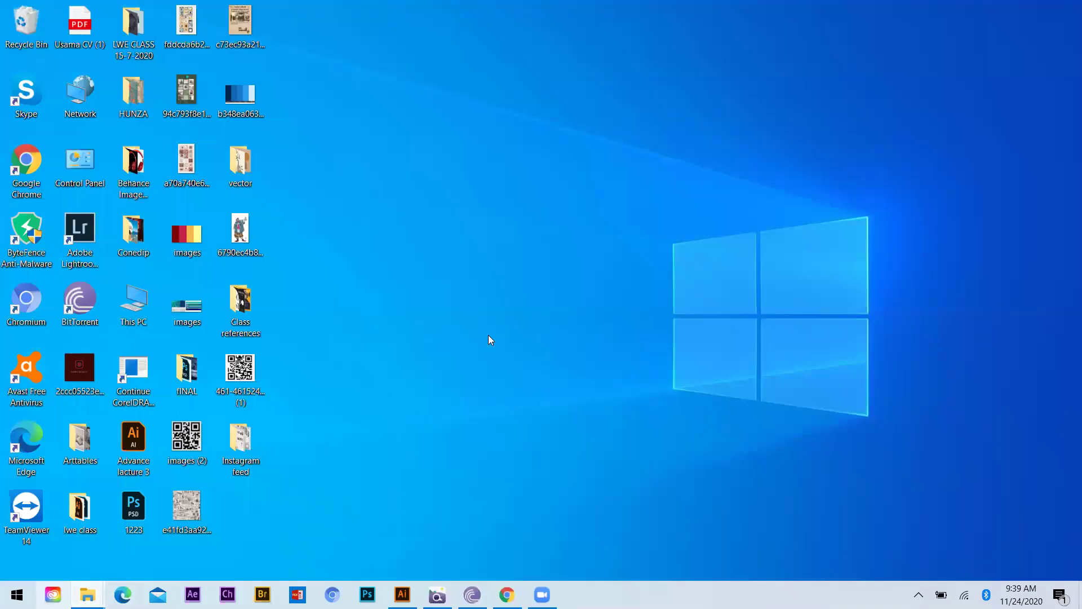
{"action": "key", "text": "alt+Tab"}
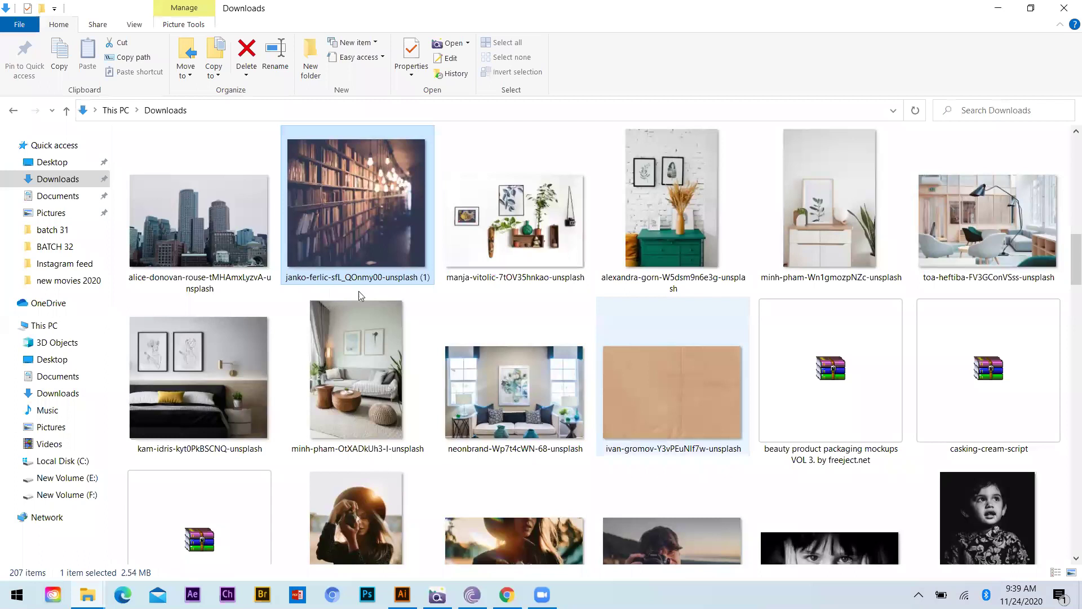
{"action": "scroll", "coordinate": [274, 327], "scroll_direction": "down", "scroll_amount": 3}
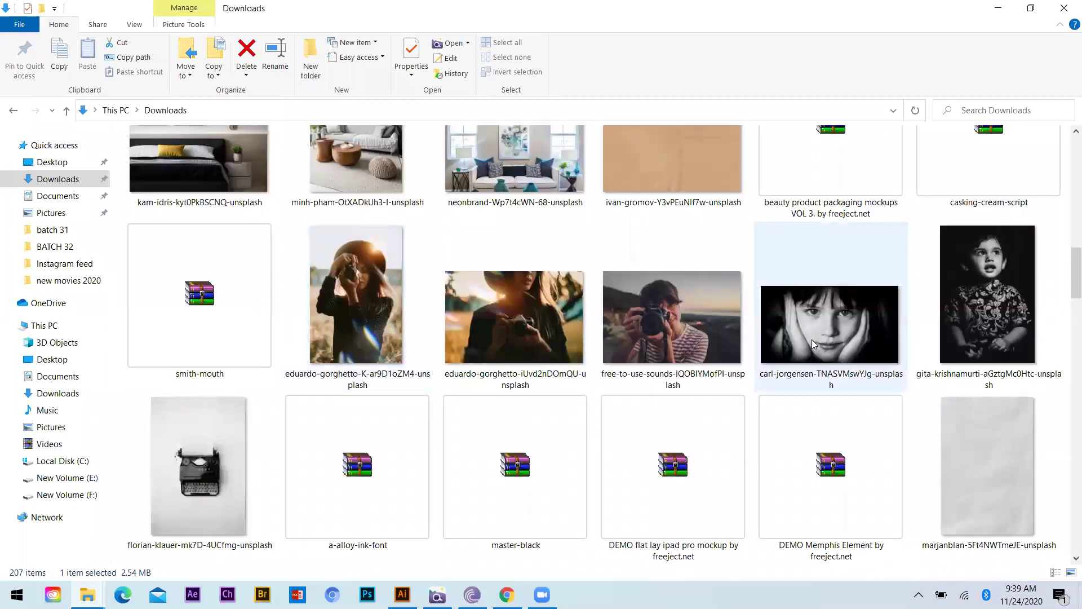
{"action": "left_click", "coordinate": [823, 304]}
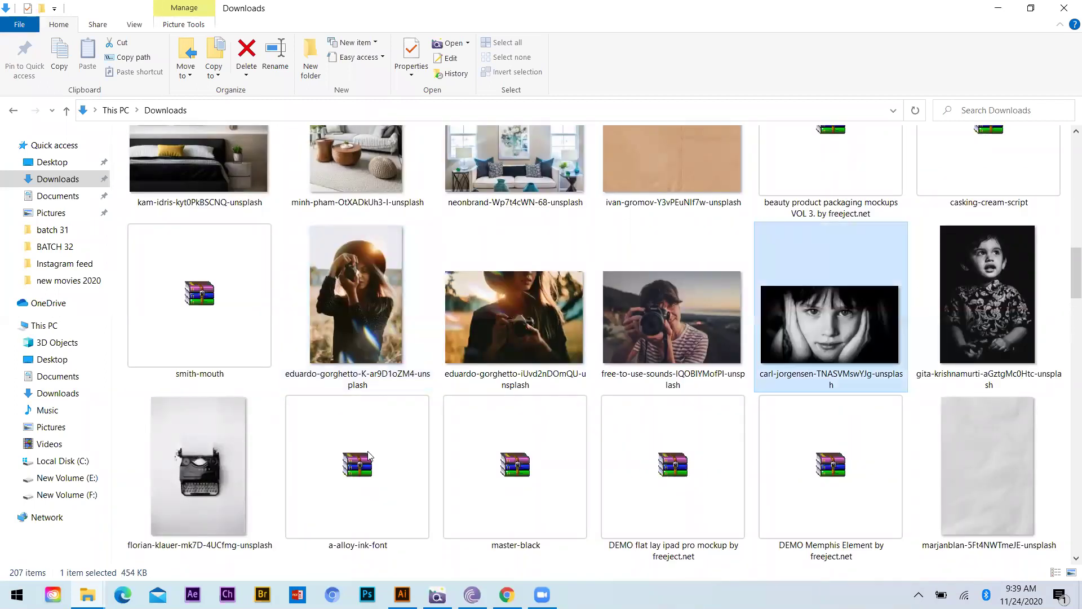
{"action": "left_click_drag", "start_coordinate": [430, 568], "coordinate": [405, 295]}
{"action": "left_click_drag", "start_coordinate": [413, 345], "coordinate": [414, 345]}
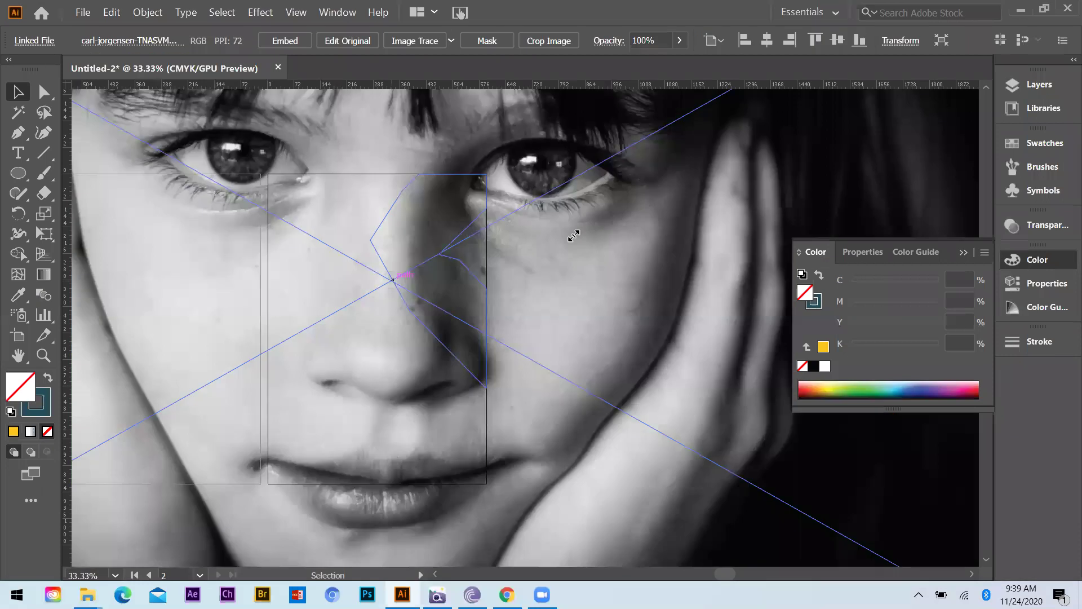
Step: Scale the portrait down to about 718 pt wide and position it over the large circle on the page
{"action": "scroll", "coordinate": [413, 345], "scroll_direction": "down", "scroll_amount": 4}
{"action": "mouse_move", "coordinate": [438, 289]}
{"action": "left_mouse_down"}
{"action": "mouse_move", "coordinate": [446, 281]}
{"action": "mouse_move", "coordinate": [454, 301]}
{"action": "left_mouse_up"}
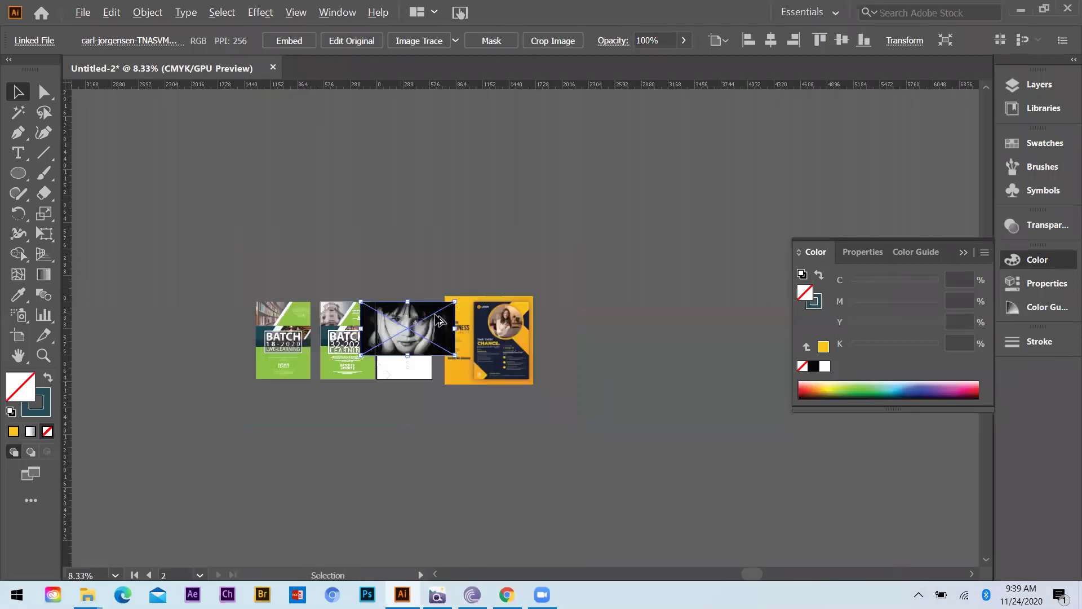
{"action": "key", "text": "ctrl+plus"}
{"action": "key", "text": "ctrl+plus"}
{"action": "key", "text": "ctrl+plus"}
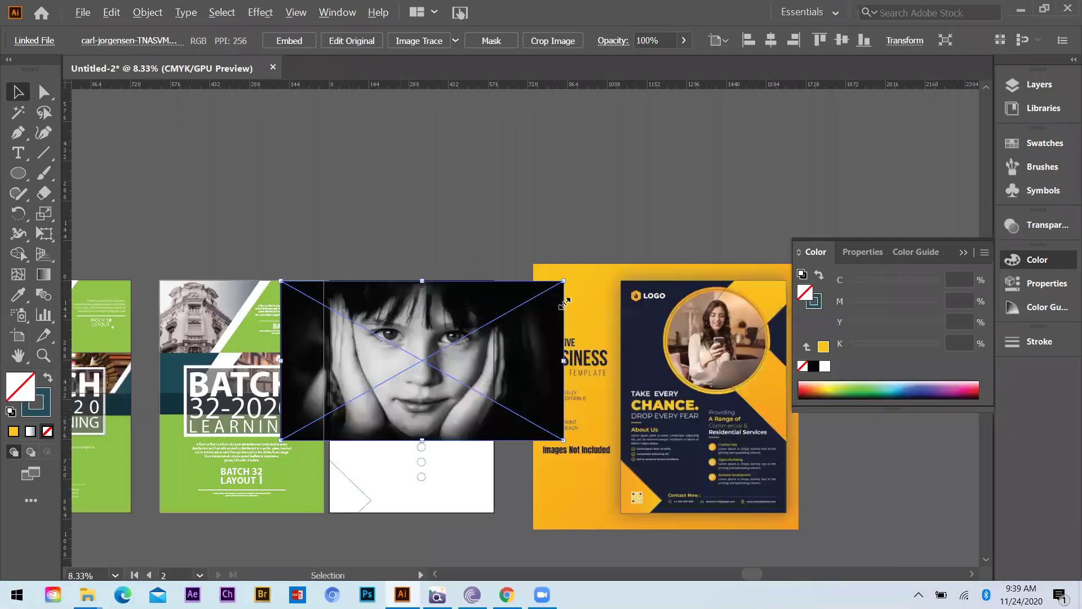
{"action": "key", "text": "ctrl+plus"}
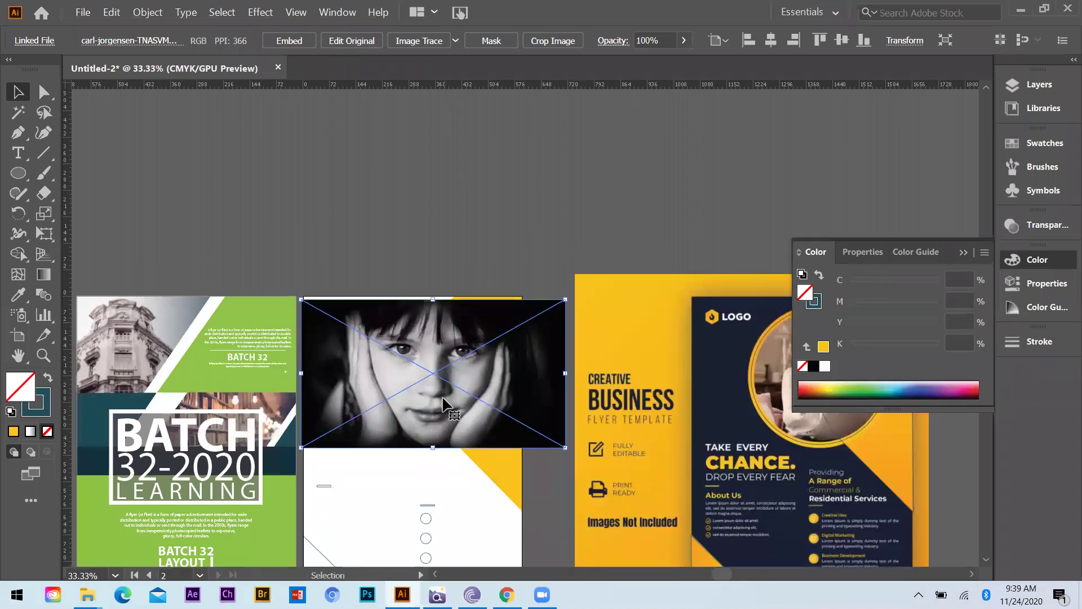
{"action": "key", "text": "ctrl+plus"}
Step: Send the portrait behind the large circle and clip it to the circle with a clipping mask
{"action": "key", "text": "ctrl+bracketleft"}
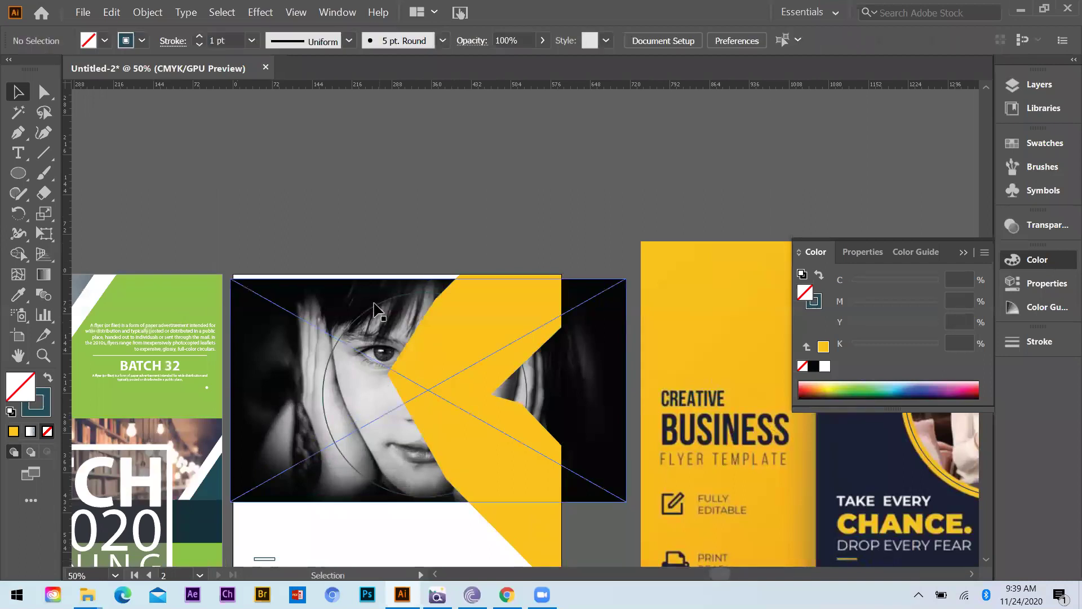
{"action": "left_click", "coordinate": [413, 340], "text": "shift"}
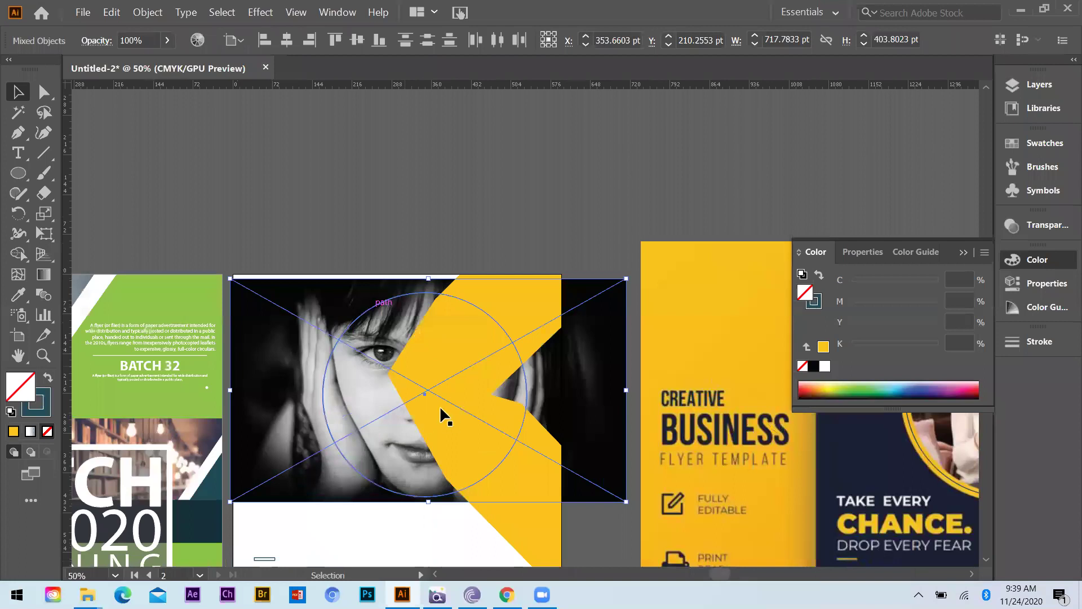
{"action": "key", "text": "ctrl+7"}
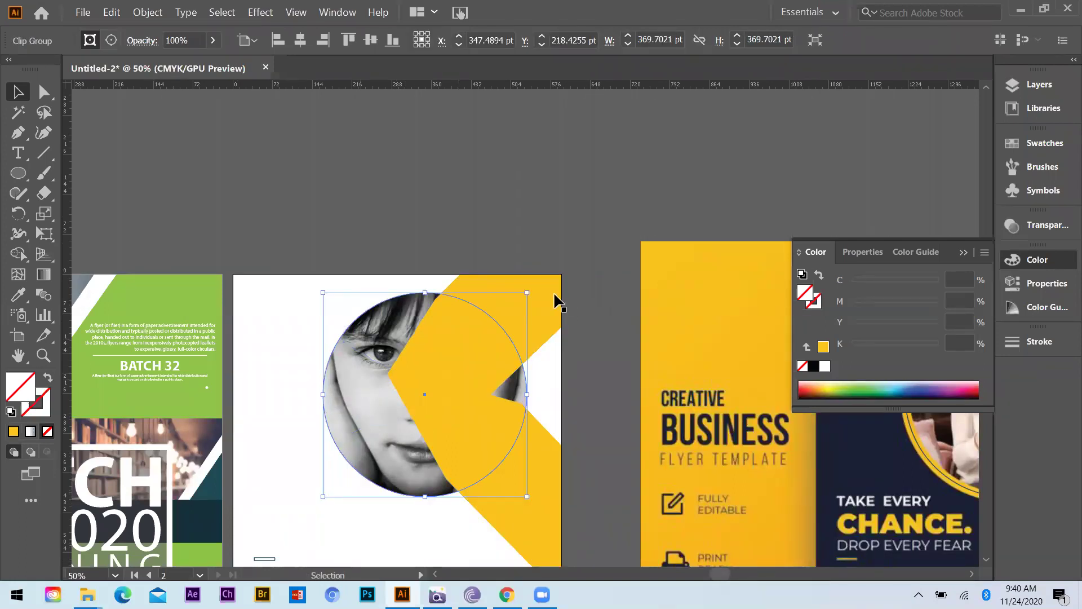
Step: Send the large yellow shape behind the circular portrait
{"action": "left_click", "coordinate": [512, 310]}
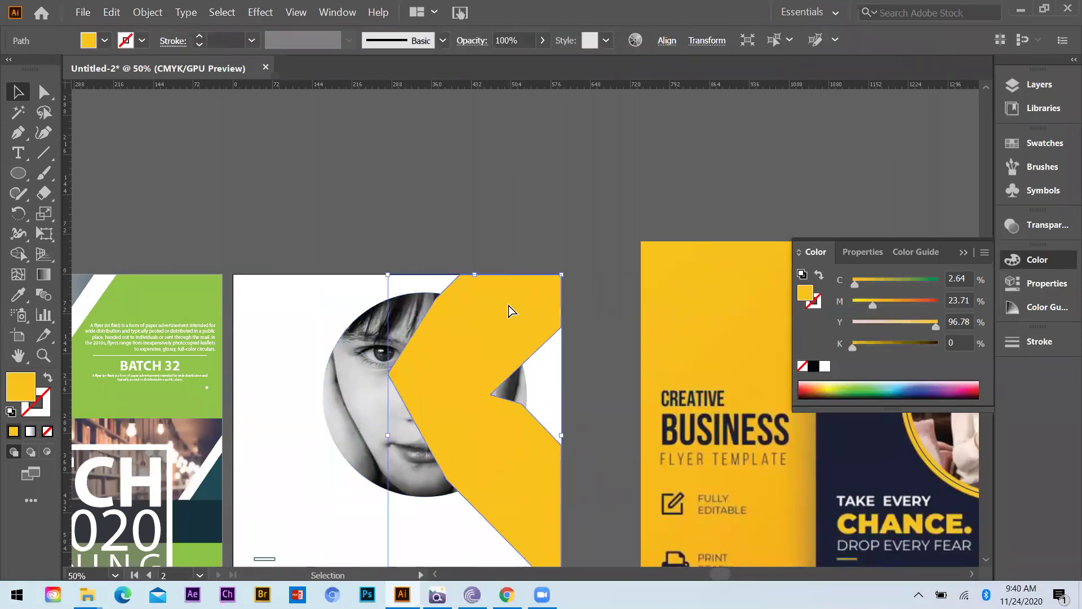
{"action": "key", "text": "a"}
{"action": "key", "text": "ctrl+bracketleft"}
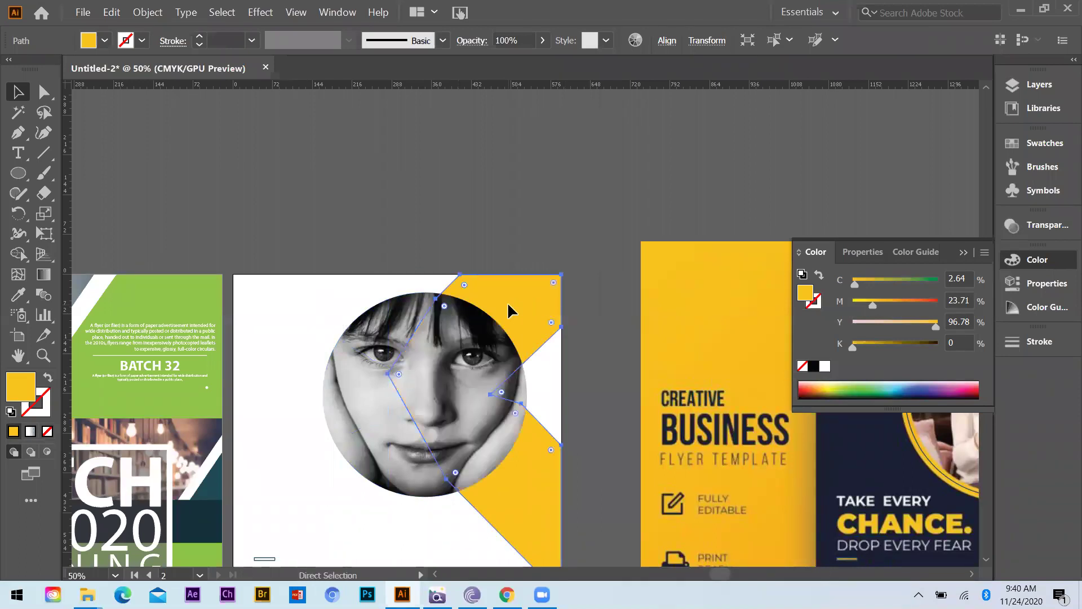
Step: Set the clipped portrait's stroke to the same yellow as the large shape
{"action": "key", "text": "v"}
{"action": "left_click", "coordinate": [444, 444]}
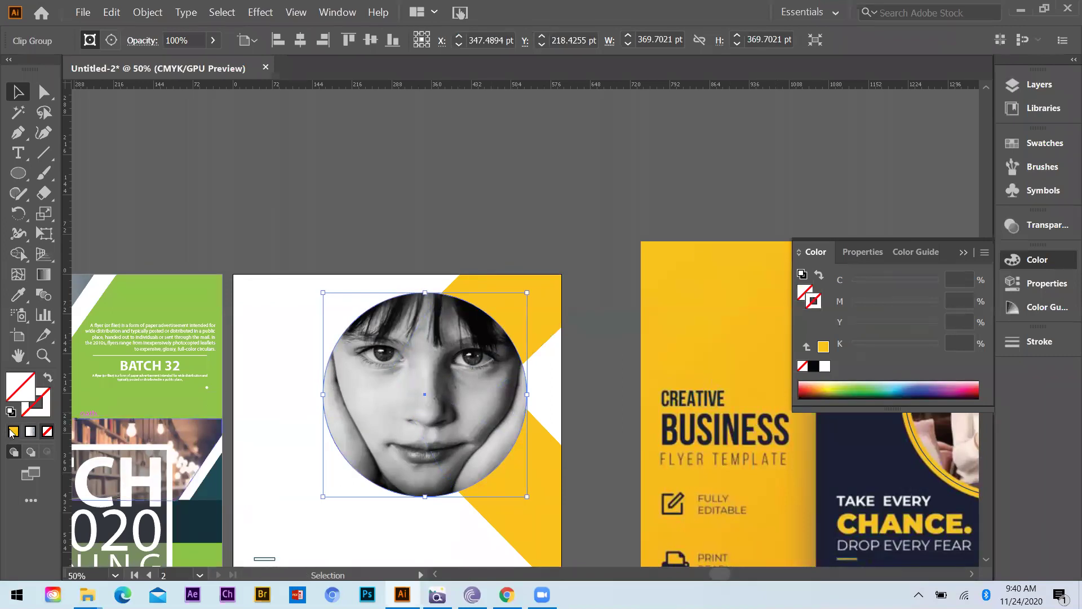
{"action": "left_click", "coordinate": [34, 413]}
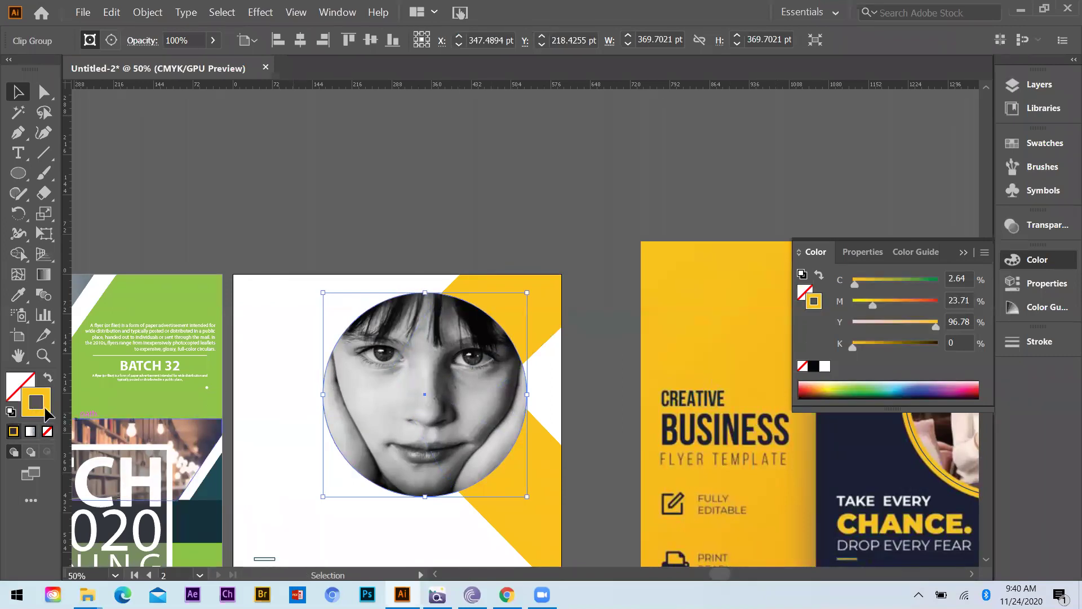
Step: Set the circular portrait's yellow stroke weight to 16 pt and deselect it
{"action": "left_click", "coordinate": [213, 40]}
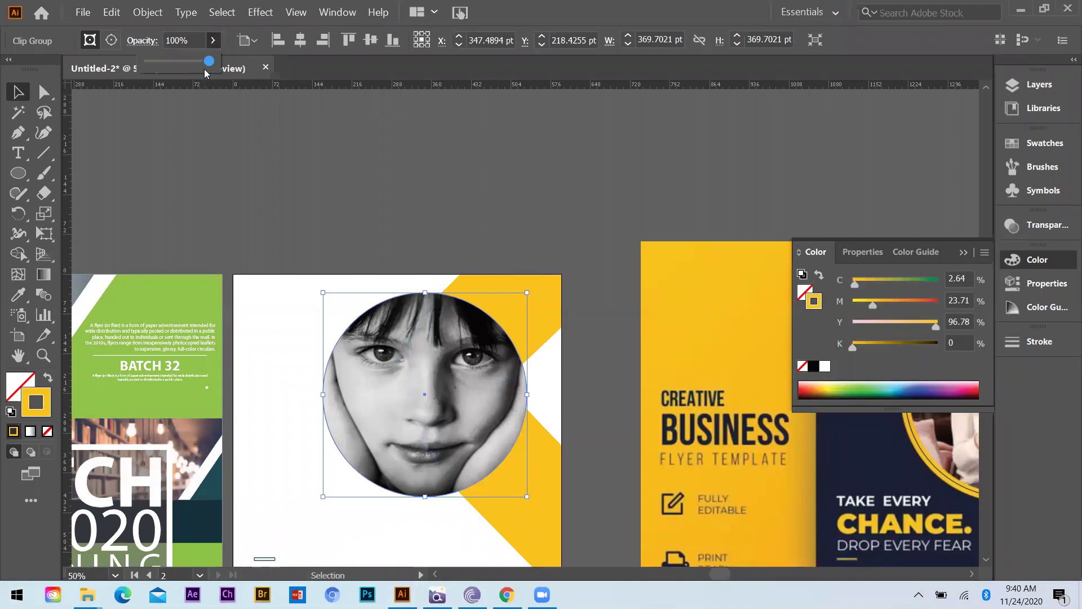
{"action": "left_click", "coordinate": [1039, 341]}
{"action": "left_click", "coordinate": [1039, 341]}
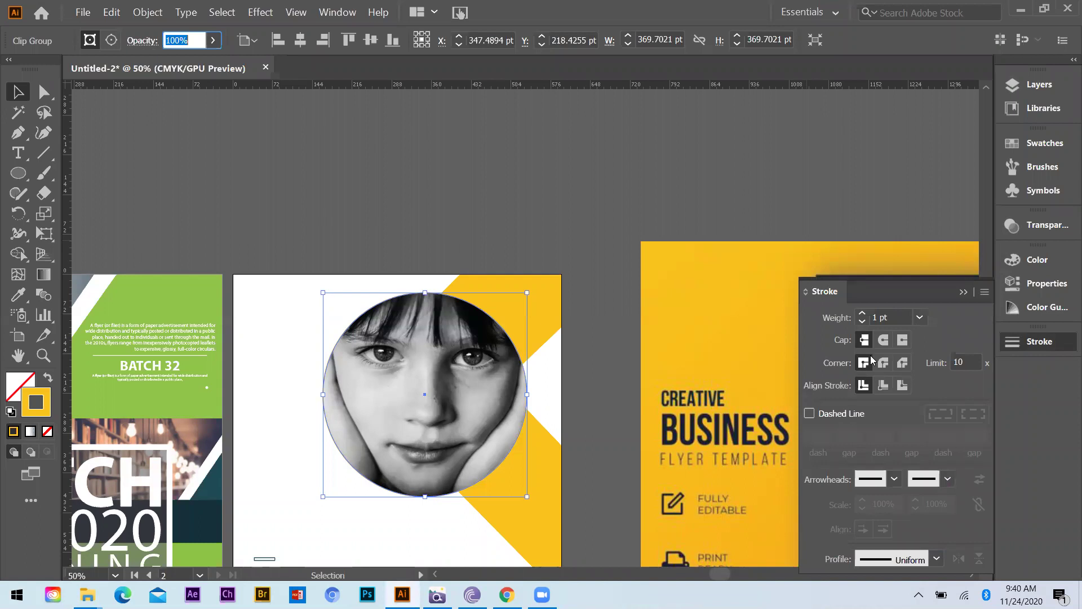
{"action": "left_click", "coordinate": [919, 317]}
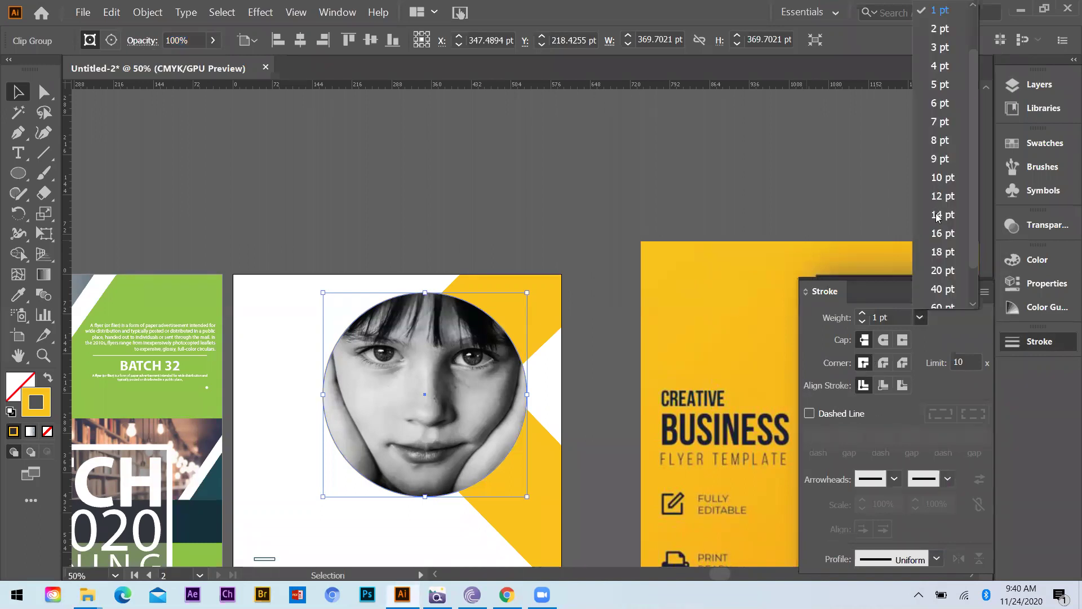
{"action": "left_click", "coordinate": [940, 233]}
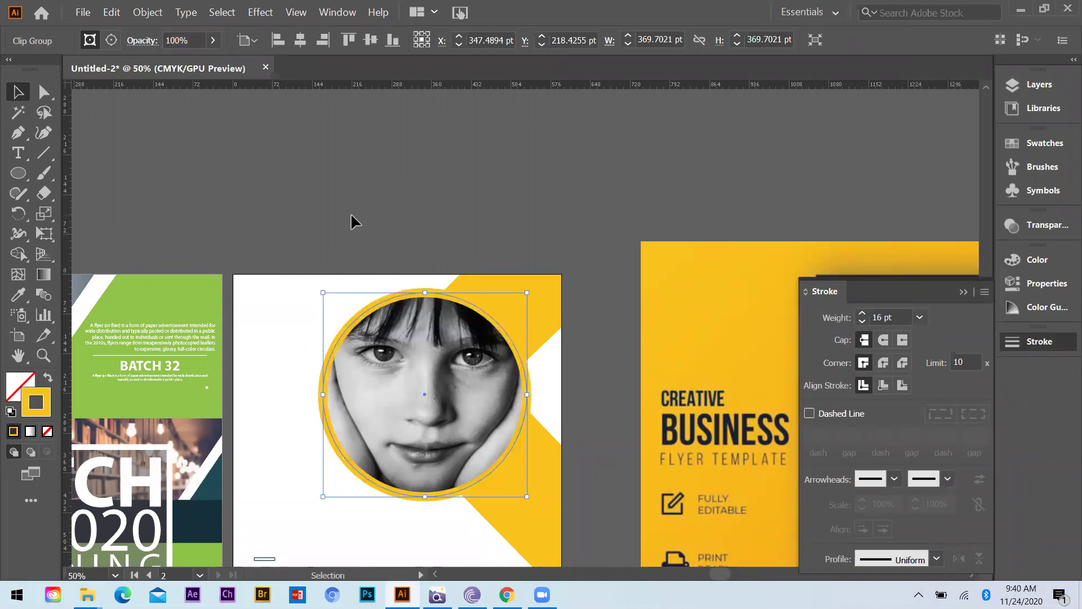
{"action": "key", "text": "ctrl+shift+a"}
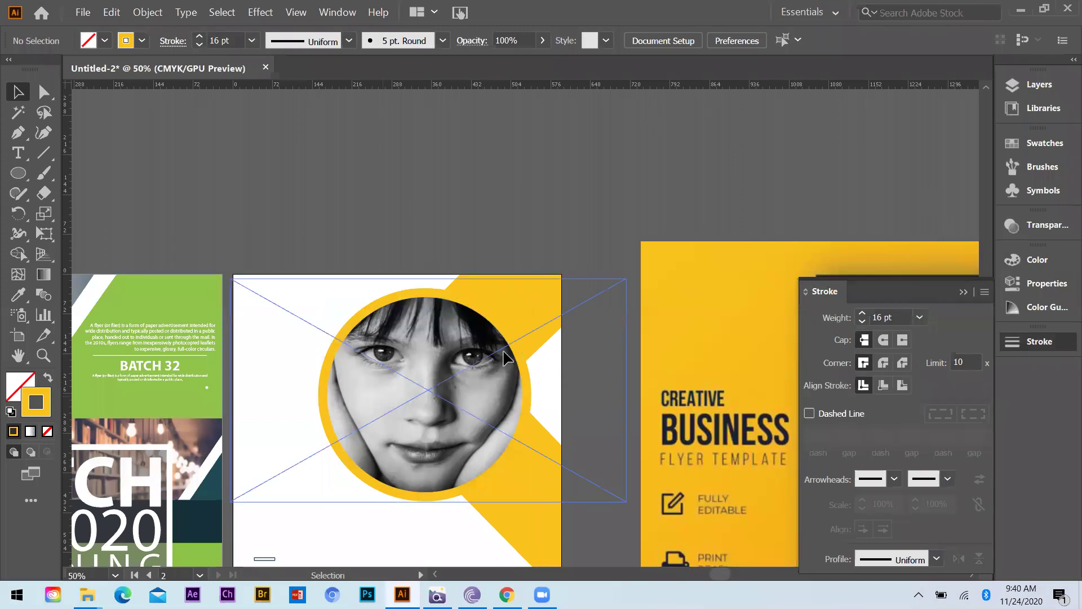
Step: Draw a rectangle covering the whole flyer page and remove its stroke
{"action": "scroll", "coordinate": [369, 385], "scroll_direction": "down", "scroll_amount": 1}
{"action": "scroll", "coordinate": [335, 276], "scroll_direction": "down", "scroll_amount": 1}
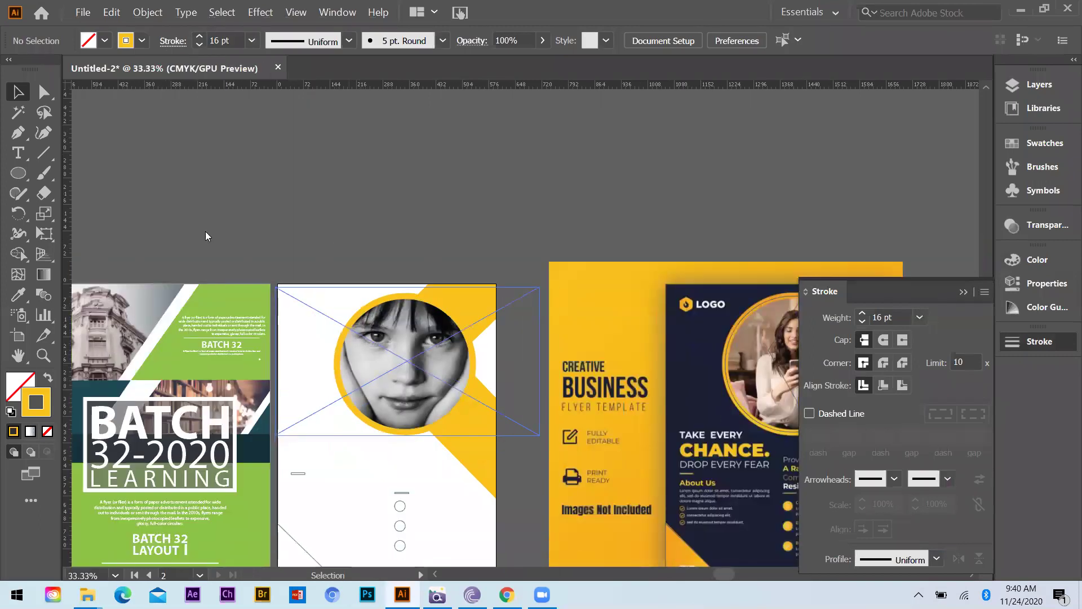
{"action": "scroll", "coordinate": [113, 205], "scroll_direction": "down", "scroll_amount": 1}
{"action": "left_click_drag", "start_coordinate": [19, 173], "coordinate": [67, 174]}
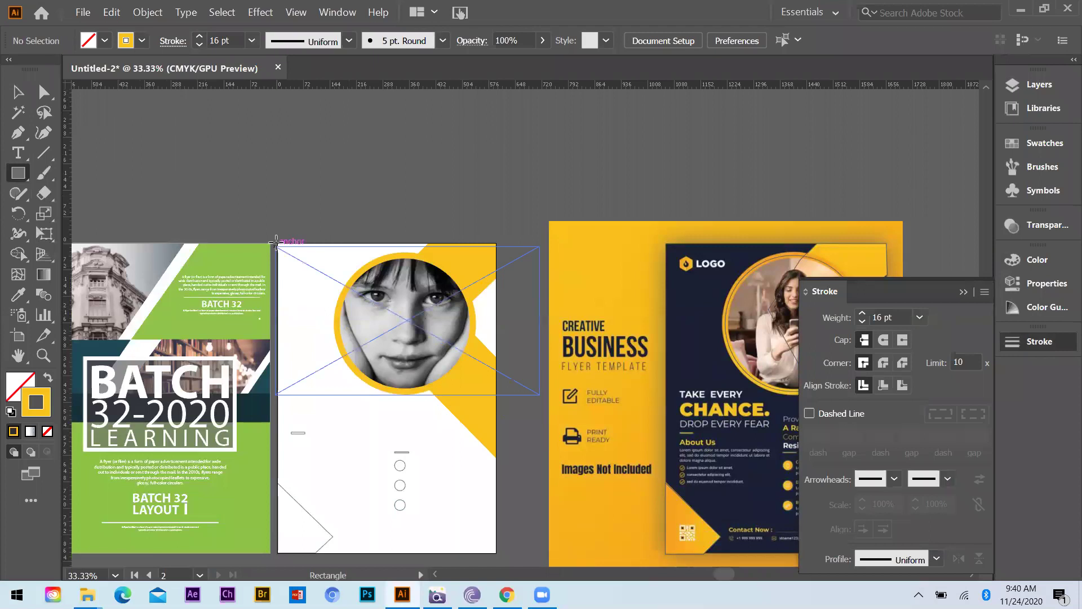
{"action": "left_click_drag", "start_coordinate": [277, 243], "coordinate": [518, 485]}
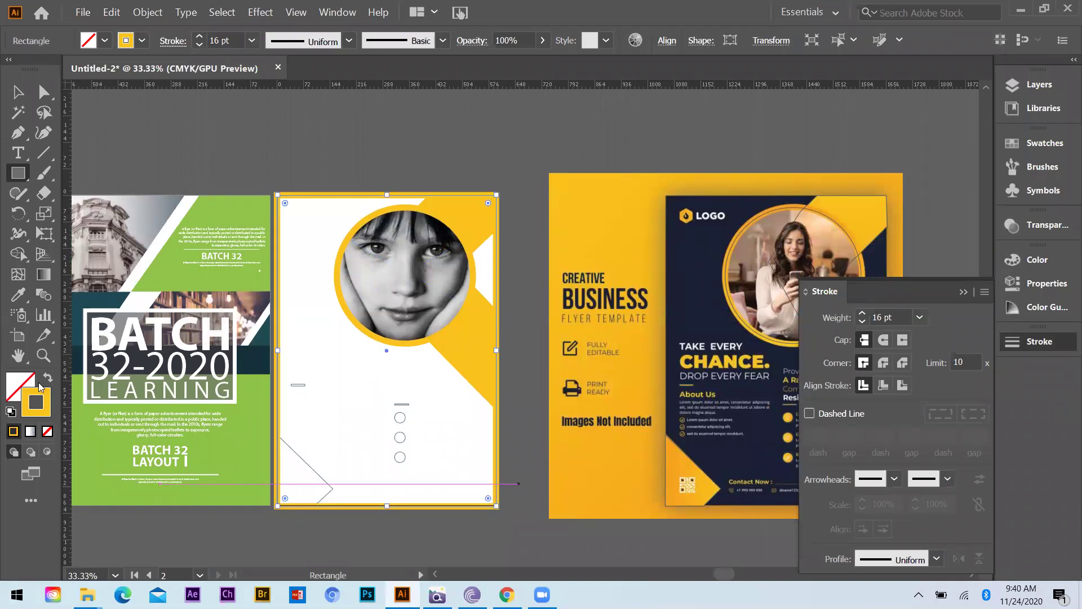
{"action": "key", "text": "ctrl+plus"}
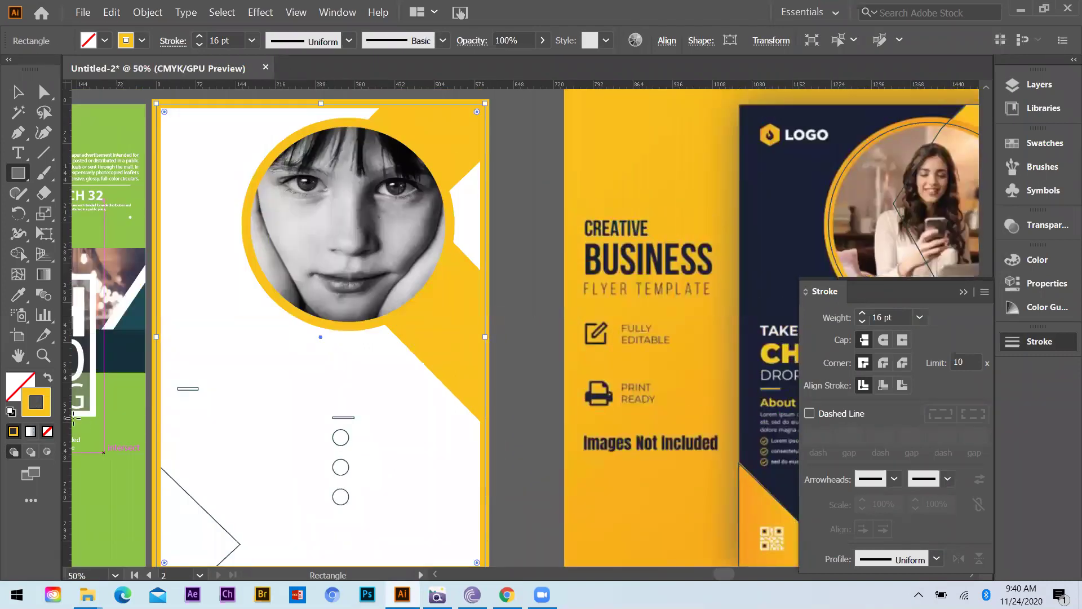
{"action": "left_click", "coordinate": [49, 433]}
Step: Fill the page-sized rectangle with the navy sampled from the reference flyer and place it behind the other artwork
{"action": "key", "text": "ctrl+minus"}
{"action": "key", "text": "ctrl+minus"}
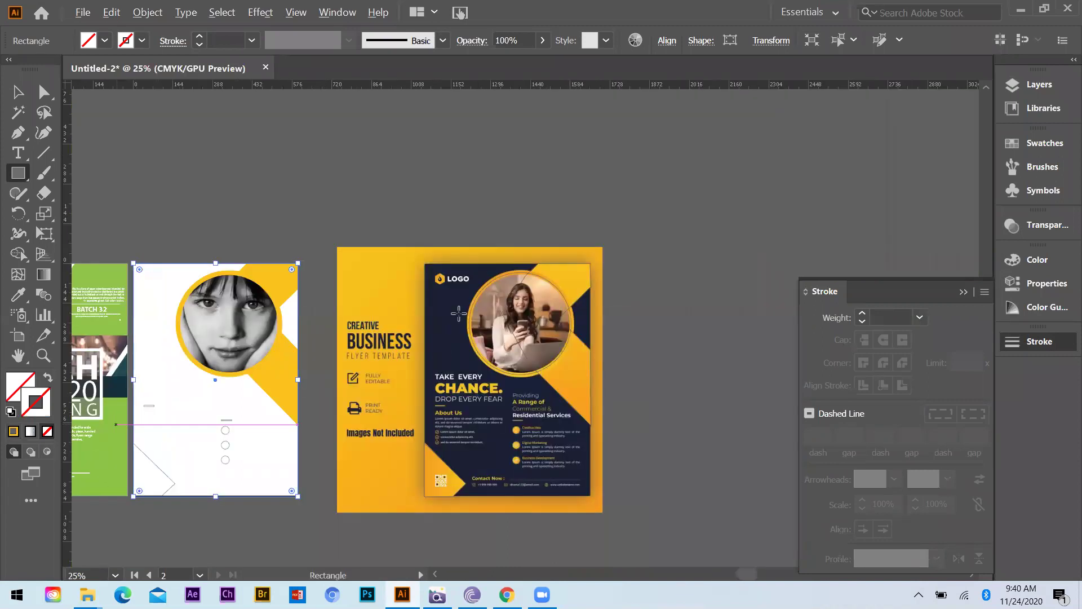
{"action": "key", "text": "ctrl+plus"}
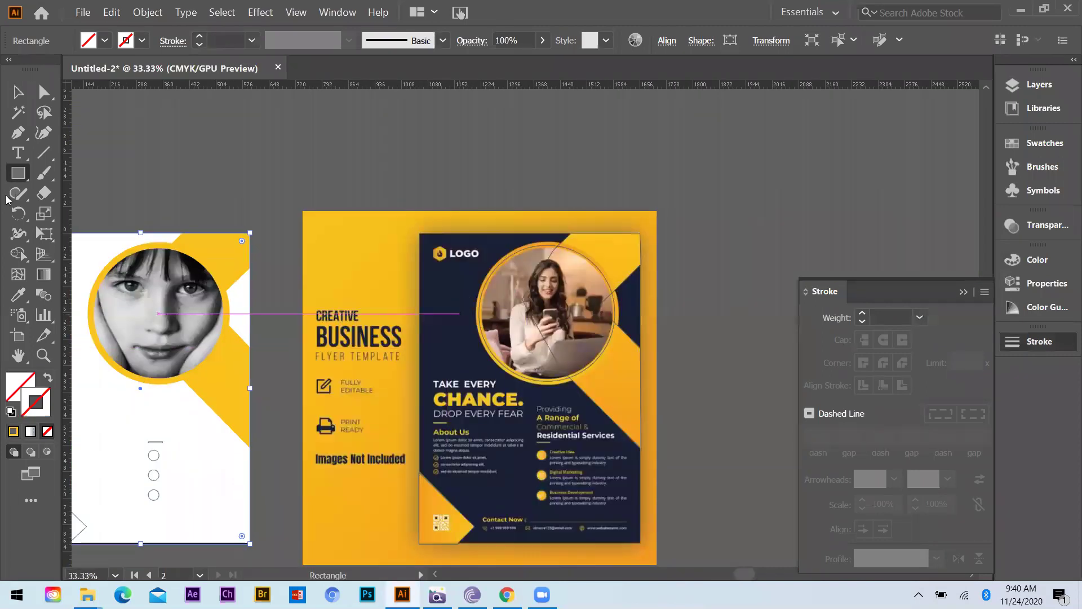
{"action": "key", "text": "i"}
{"action": "left_click", "coordinate": [333, 337]}
{"action": "key", "text": "ctrl+minus"}
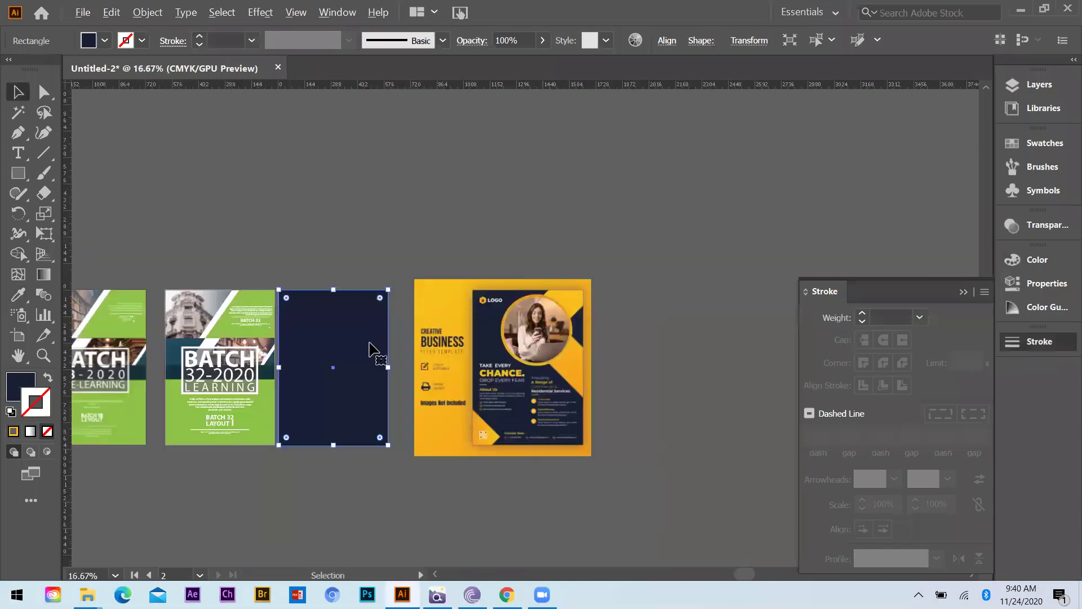
{"action": "key", "text": "ctrl+plus"}
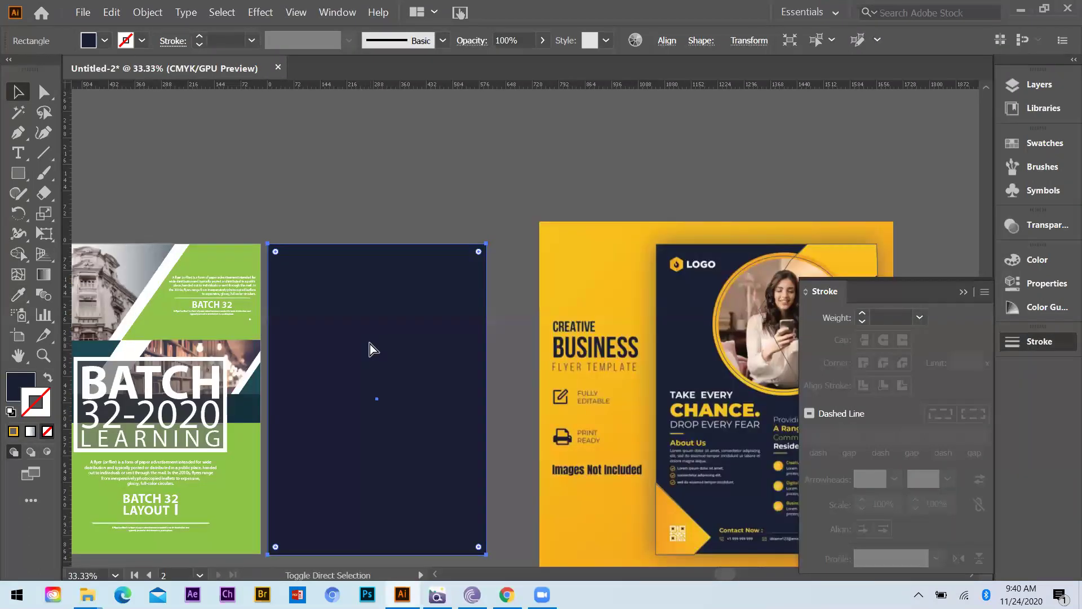
{"action": "key", "text": "ctrl+f"}
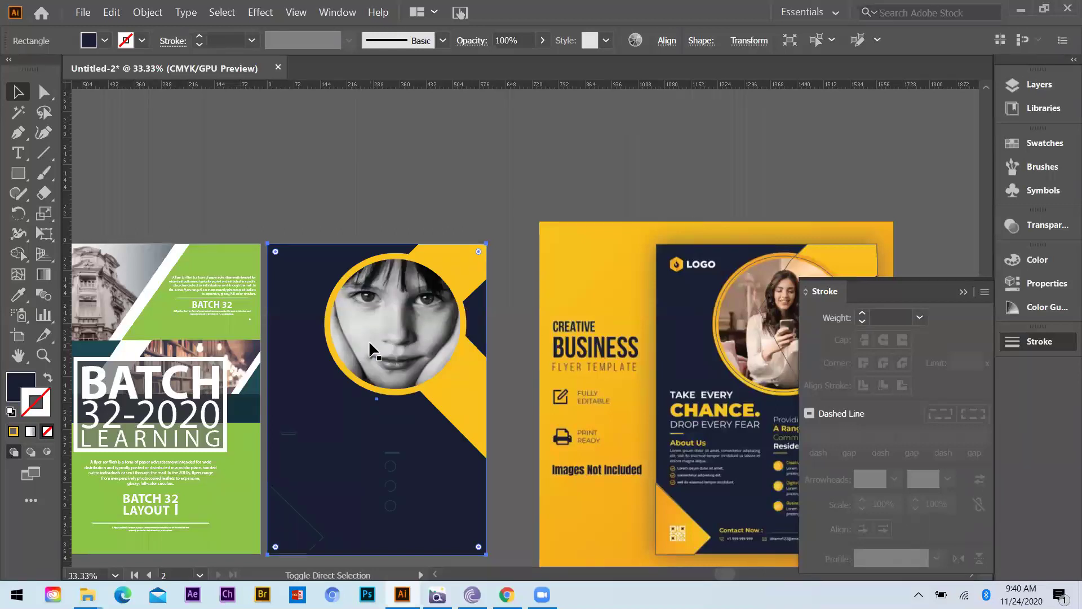
Step: Fill the two short bars and three small circles with orange sampled from the reference flyer, without a stroke
{"action": "left_click", "coordinate": [292, 440]}
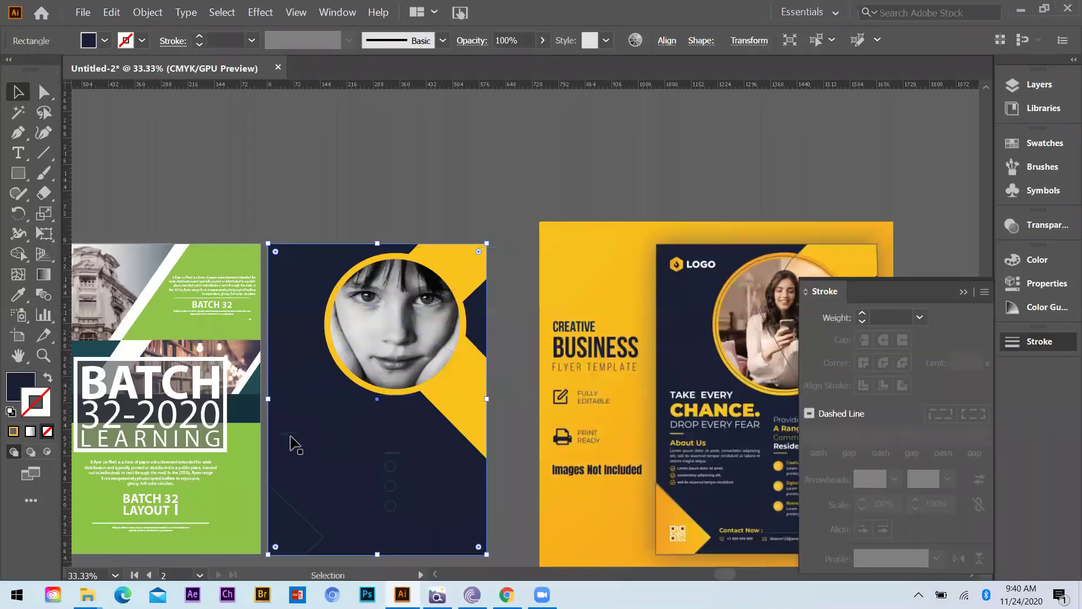
{"action": "left_click", "coordinate": [389, 452]}
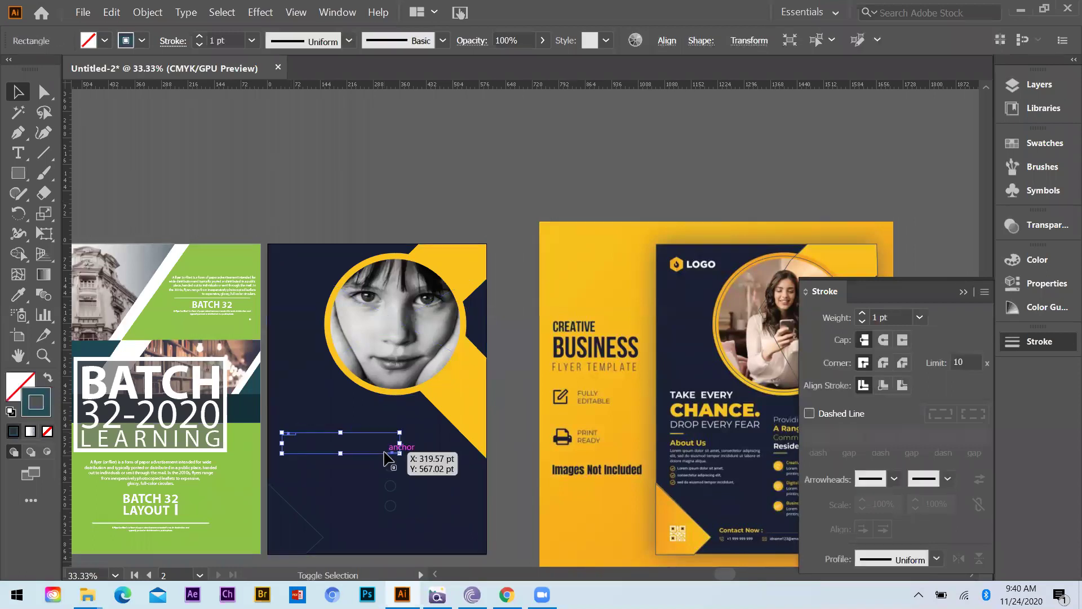
{"action": "left_click", "coordinate": [394, 506], "text": "shift"}
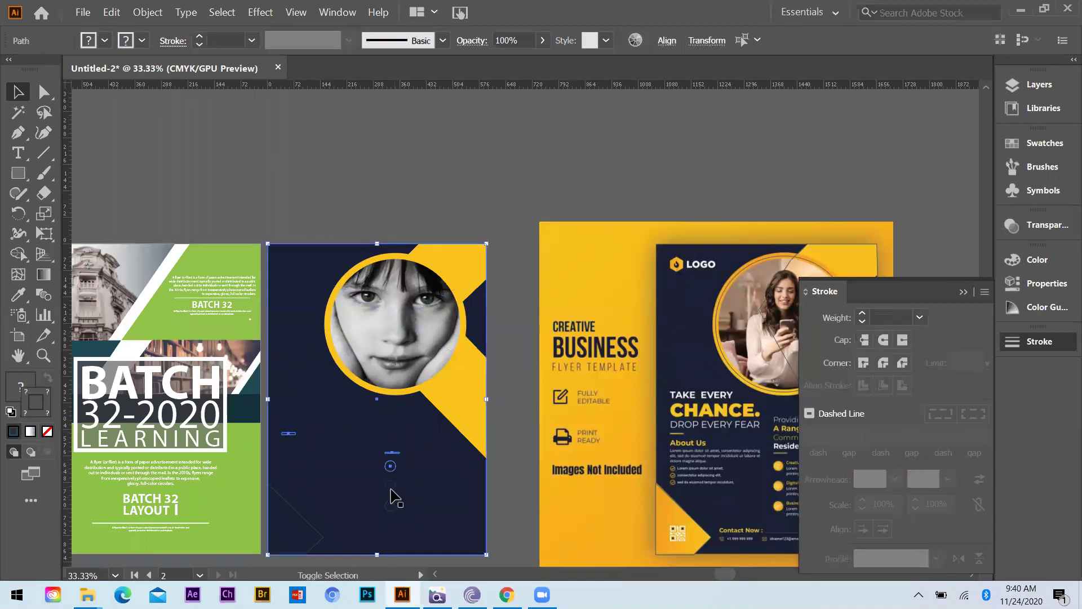
{"action": "left_click", "coordinate": [443, 496], "text": "shift"}
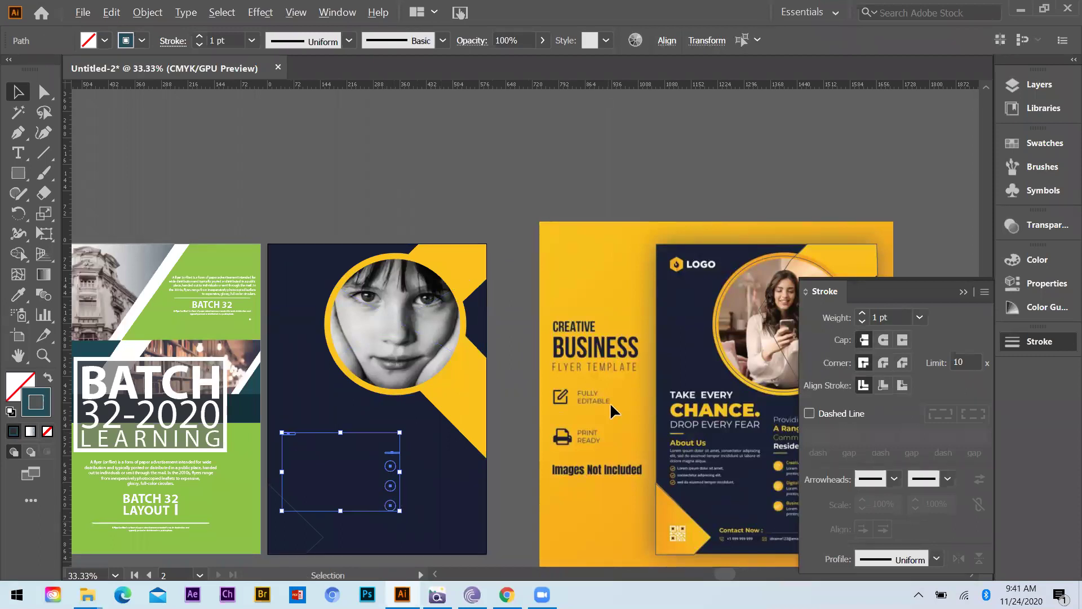
{"action": "scroll", "coordinate": [629, 413], "scroll_direction": "up", "scroll_amount": 3}
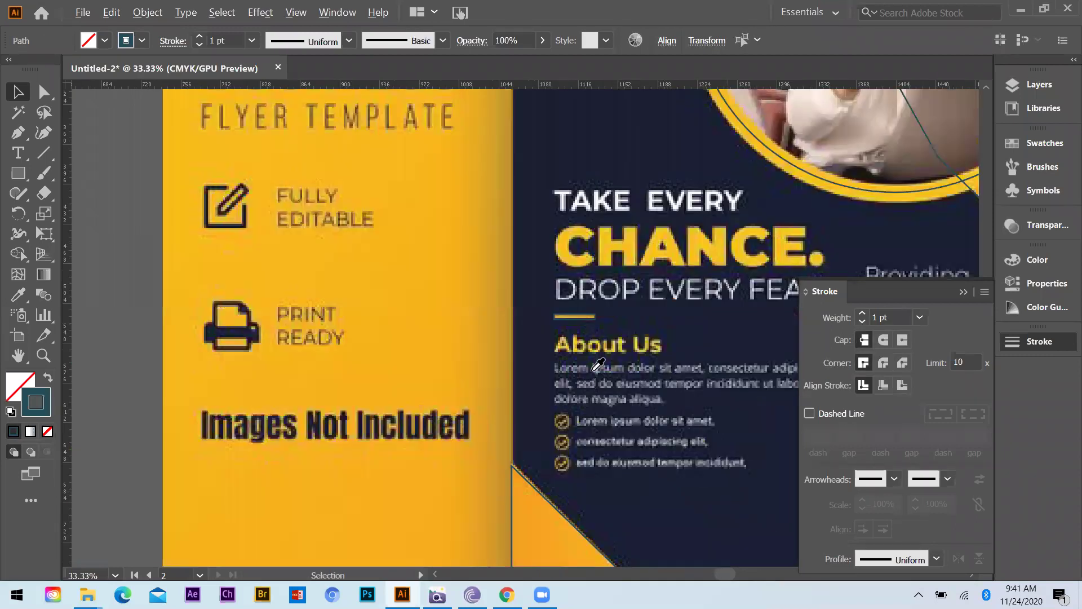
{"action": "key", "text": "i"}
{"action": "left_click", "coordinate": [418, 321]}
{"action": "scroll", "coordinate": [417, 322], "scroll_direction": "up", "scroll_amount": 2}
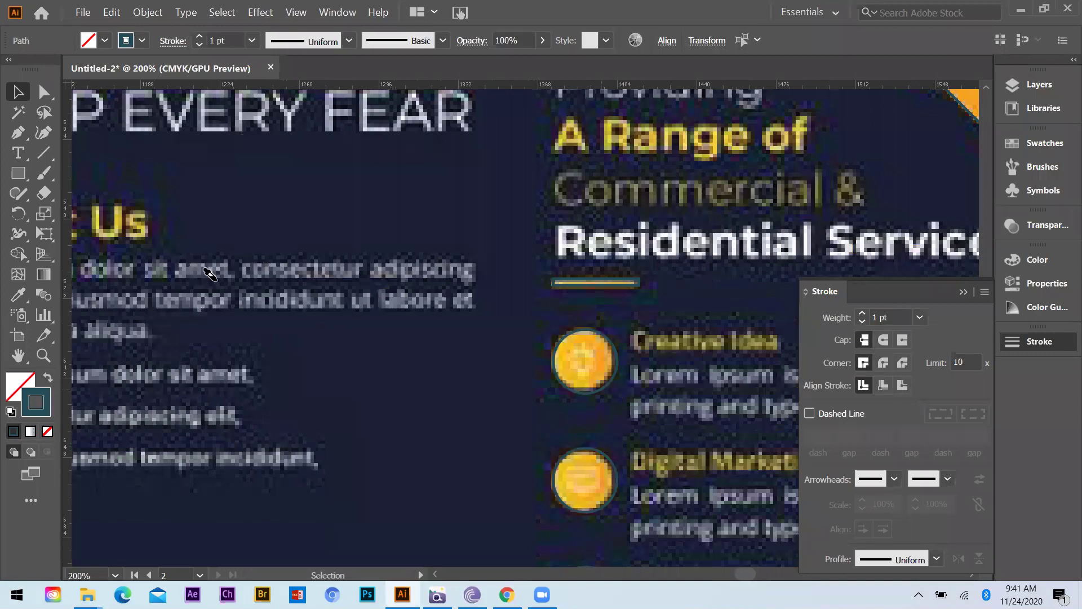
{"action": "scroll", "coordinate": [273, 374], "scroll_direction": "down", "scroll_amount": 4}
{"action": "key", "text": "ctrl+minus"}
{"action": "left_click", "coordinate": [18, 92]}
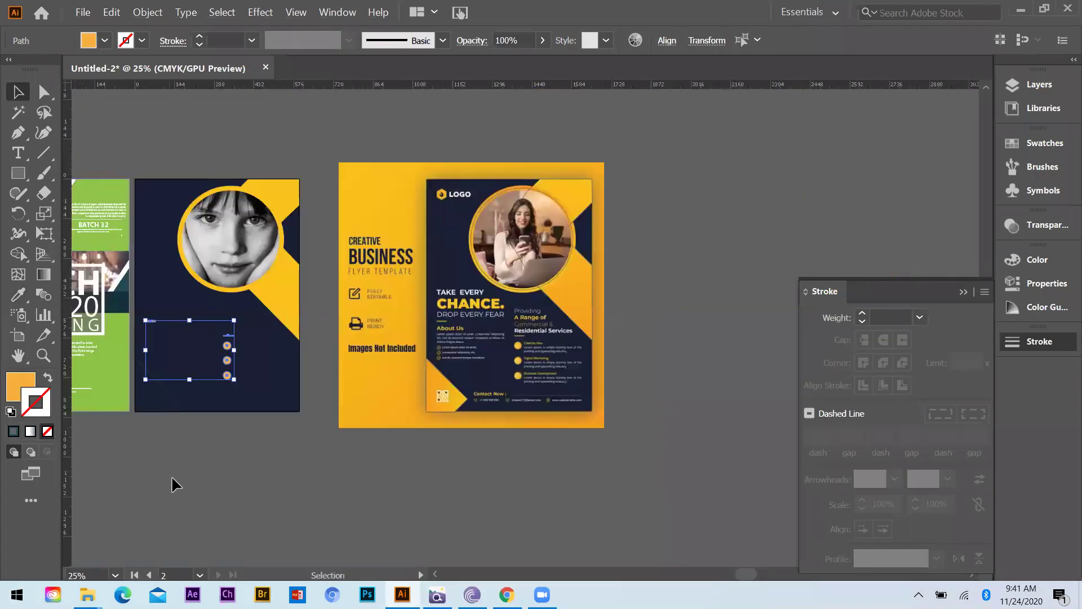
{"action": "left_click", "coordinate": [171, 476]}
Step: Fill the angular shape in the page's lower-left corner with the reference flyer's orange, without a stroke
{"action": "left_click", "coordinate": [168, 394]}
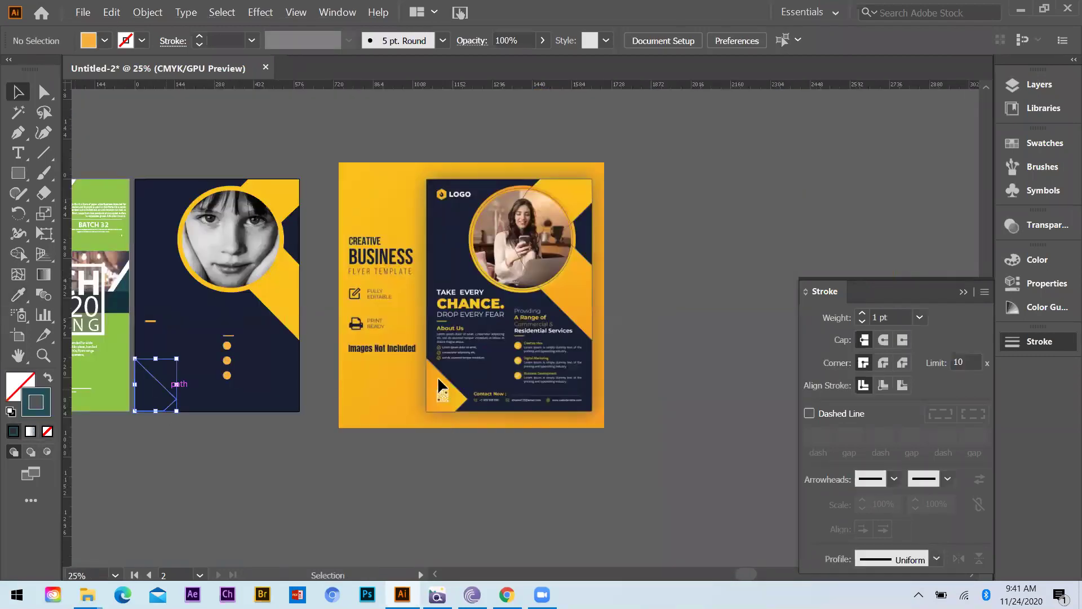
{"action": "key", "text": "i"}
{"action": "left_click", "coordinate": [297, 327]}
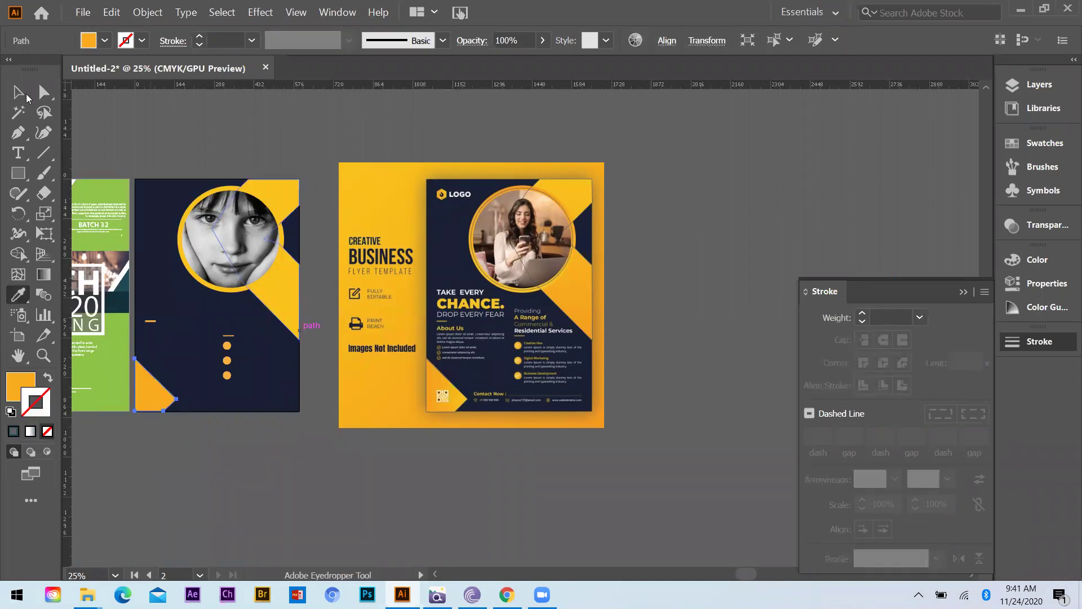
{"action": "left_click", "coordinate": [26, 95]}
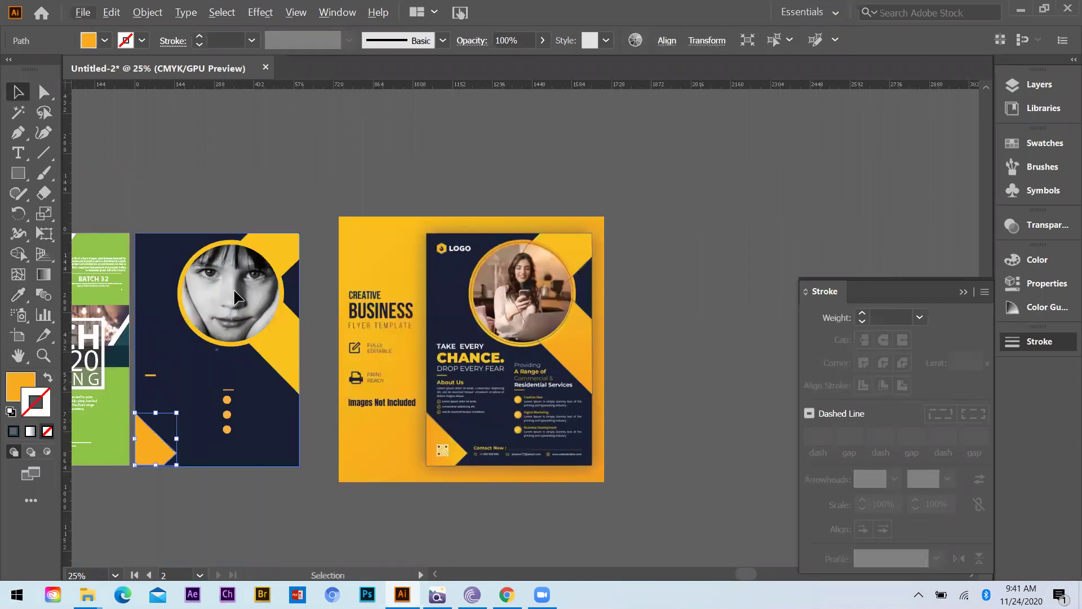
Step: Copy the BATCH 32 heading and its small caption from the green flyer to the navy page, just below the portrait
{"action": "key", "text": "ctrl+minus"}
{"action": "key", "text": "ctrl+minus"}
{"action": "key", "text": "ctrl+minus"}
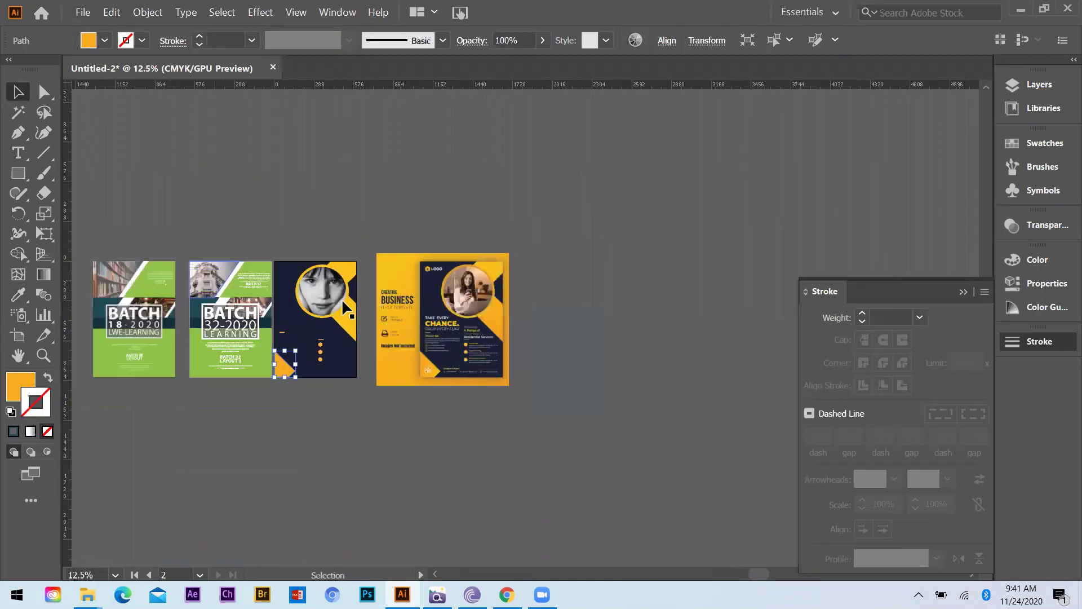
{"action": "key", "text": "ctrl+plus"}
{"action": "key", "text": "ctrl+plus"}
{"action": "left_click", "coordinate": [307, 298]}
{"action": "left_click_drag", "start_coordinate": [308, 304], "coordinate": [271, 446]}
{"action": "key", "text": "ctrl+minus"}
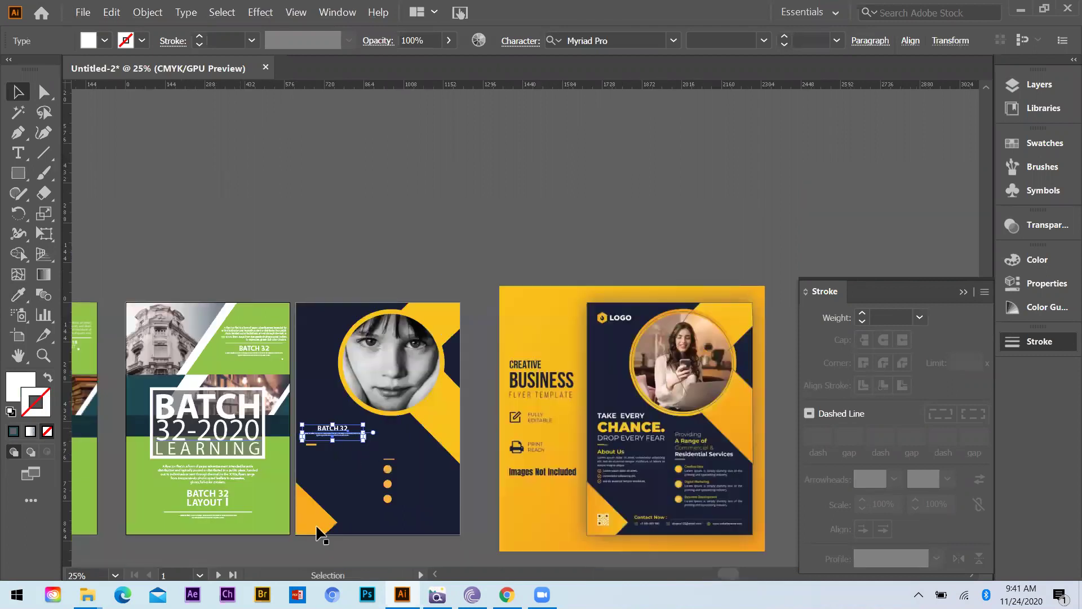
{"action": "scroll", "coordinate": [366, 400], "scroll_direction": "down", "scroll_amount": 1}
{"action": "key", "text": "ctrl+plus"}
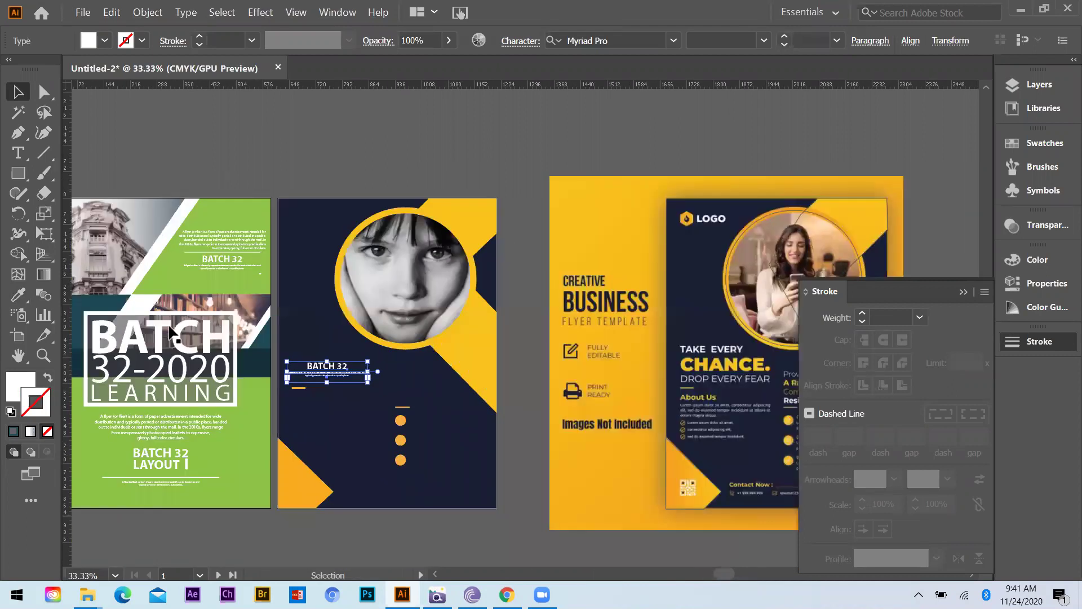
{"action": "key", "text": "ctrl+plus"}
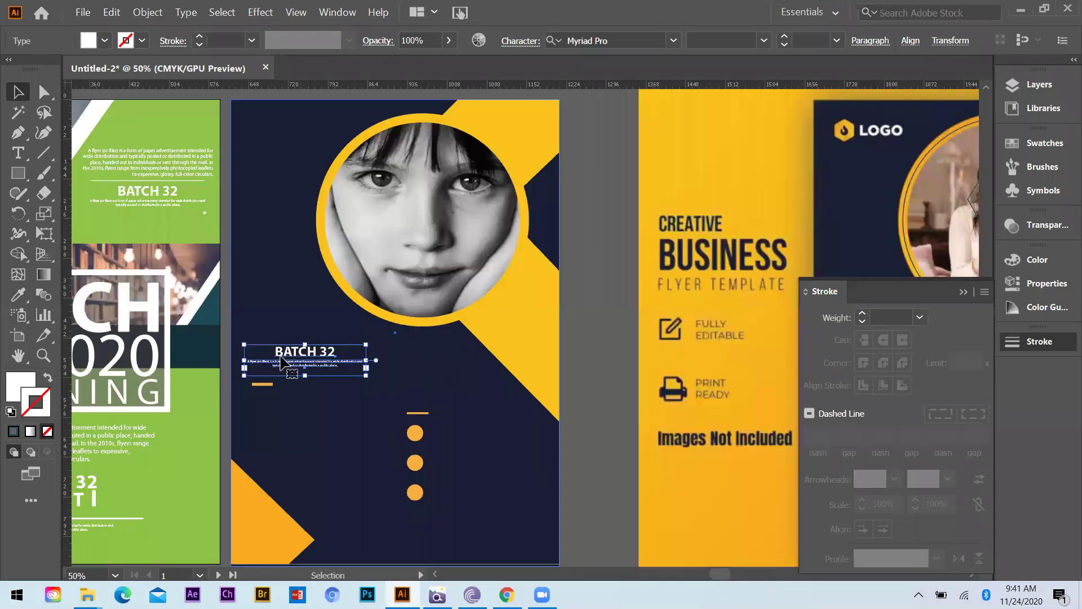
Step: Duplicate the BATCH 32 heading just above itself and change the copy's text to TAKE EVERY
{"action": "left_click_drag", "start_coordinate": [280, 348], "coordinate": [242, 318]}
{"action": "double_click", "coordinate": [263, 319]}
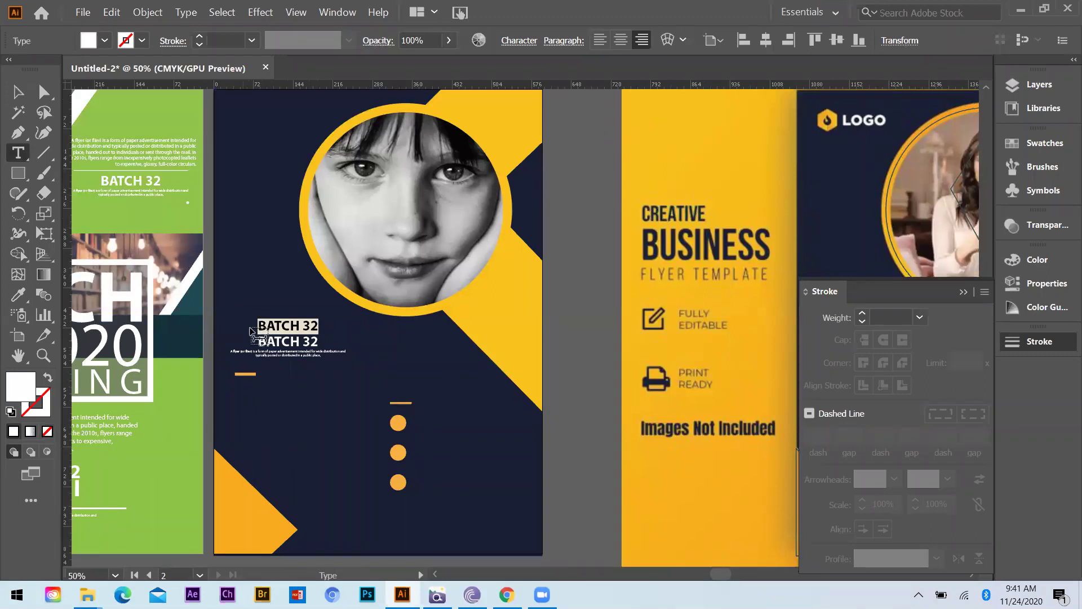
{"action": "type", "text": "TAKE"}
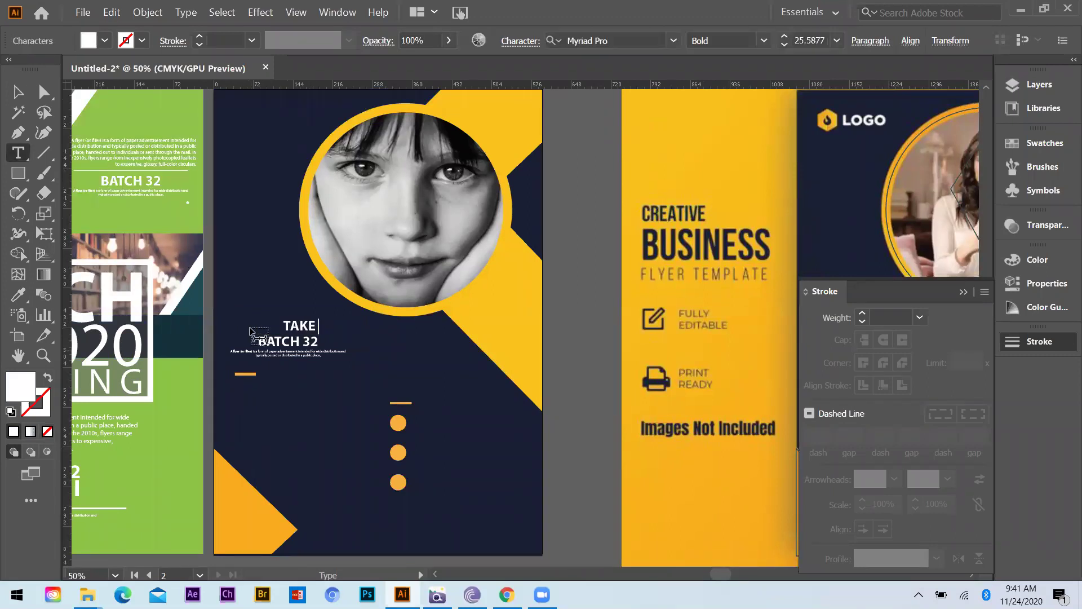
{"action": "type", "text": " EVERY"}
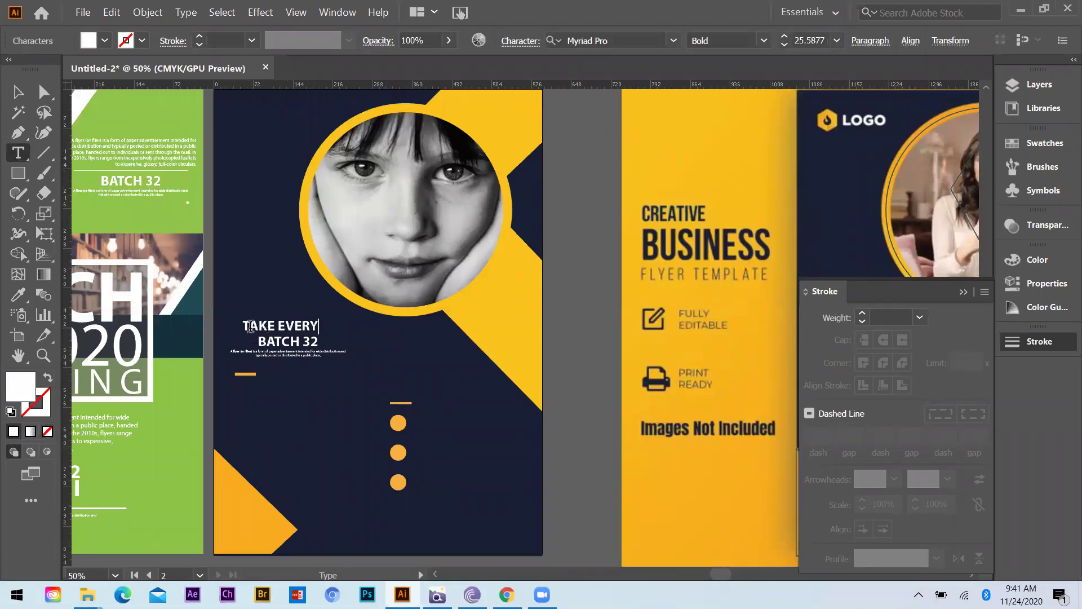
{"action": "key", "text": "Escape"}
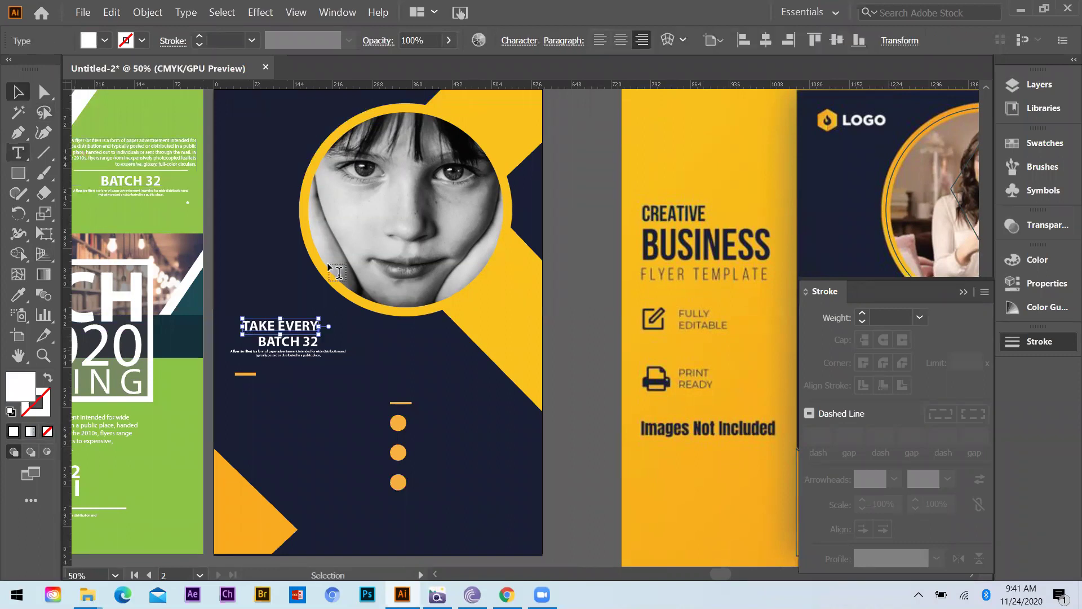
Step: Replace the remaining BATCH 32 heading on the navy page with CHANCE and select the word
{"action": "left_click_drag", "start_coordinate": [317, 340], "coordinate": [166, 366]}
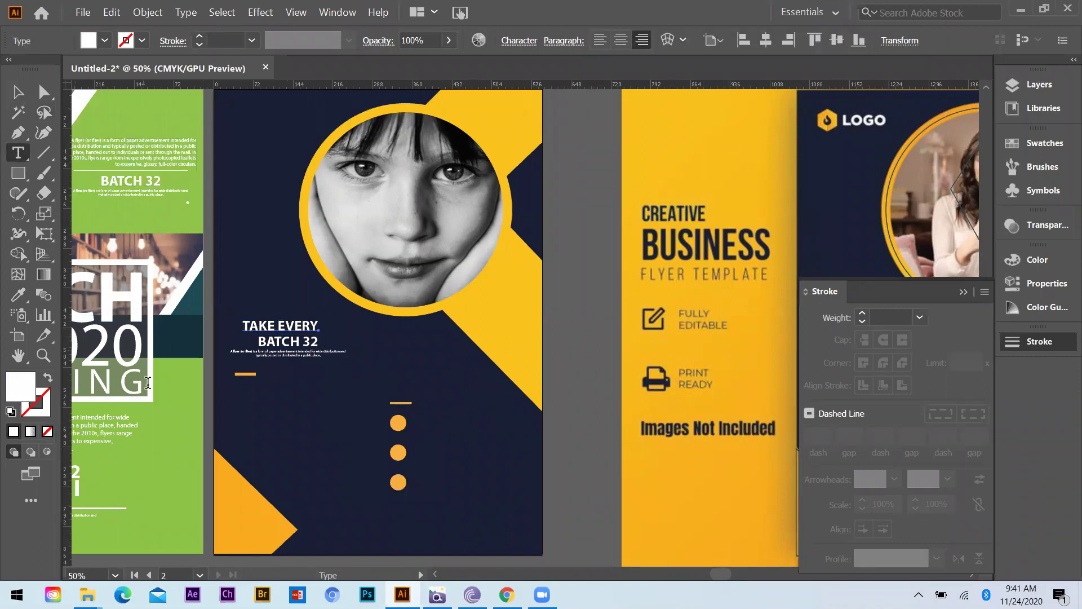
{"action": "key", "text": "ctrl+minus"}
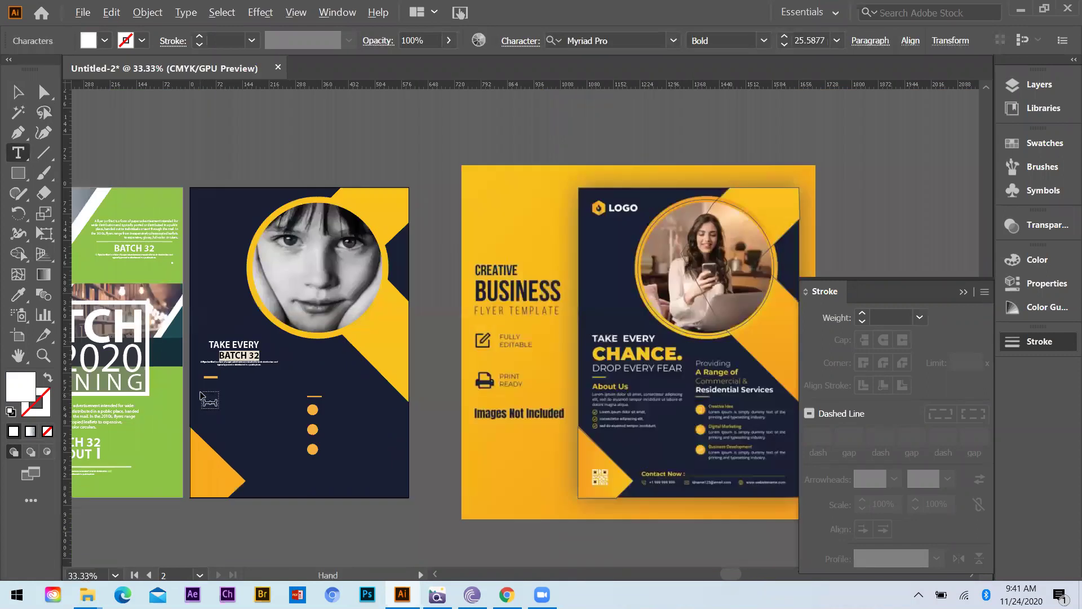
{"action": "scroll", "coordinate": [201, 396], "scroll_direction": "up", "scroll_amount": 1}
{"action": "type", "text": "CHANCE"}
{"action": "left_click_drag", "start_coordinate": [288, 337], "coordinate": [234, 337]}
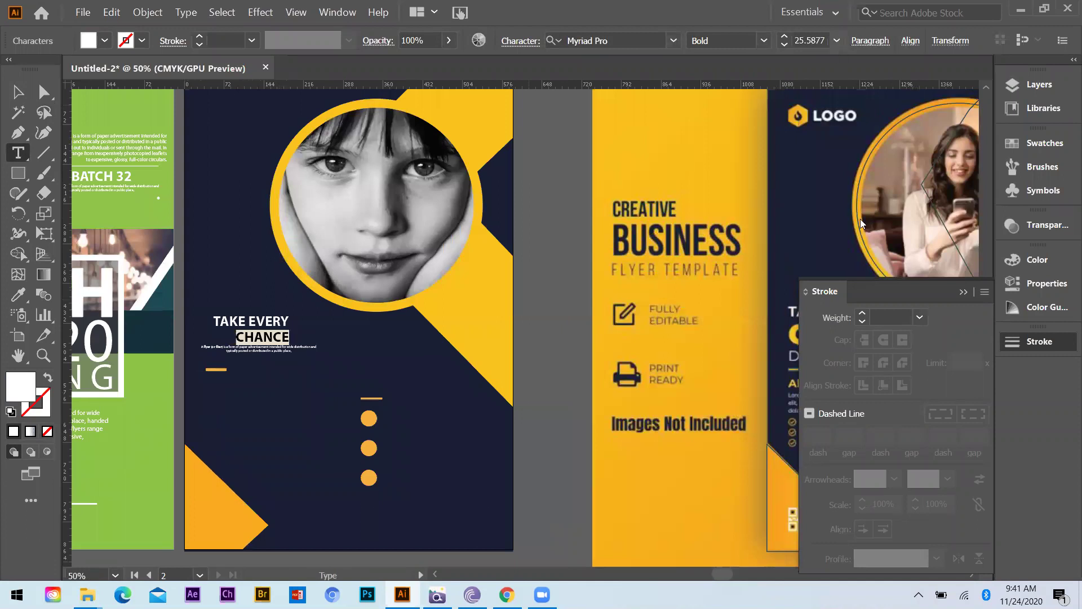
Step: Enlarge the word CHANCE below TAKE EVERY and colour it with the yellow-orange sampled from the reference flyer's CHANCE headline
{"action": "left_click", "coordinate": [836, 41]}
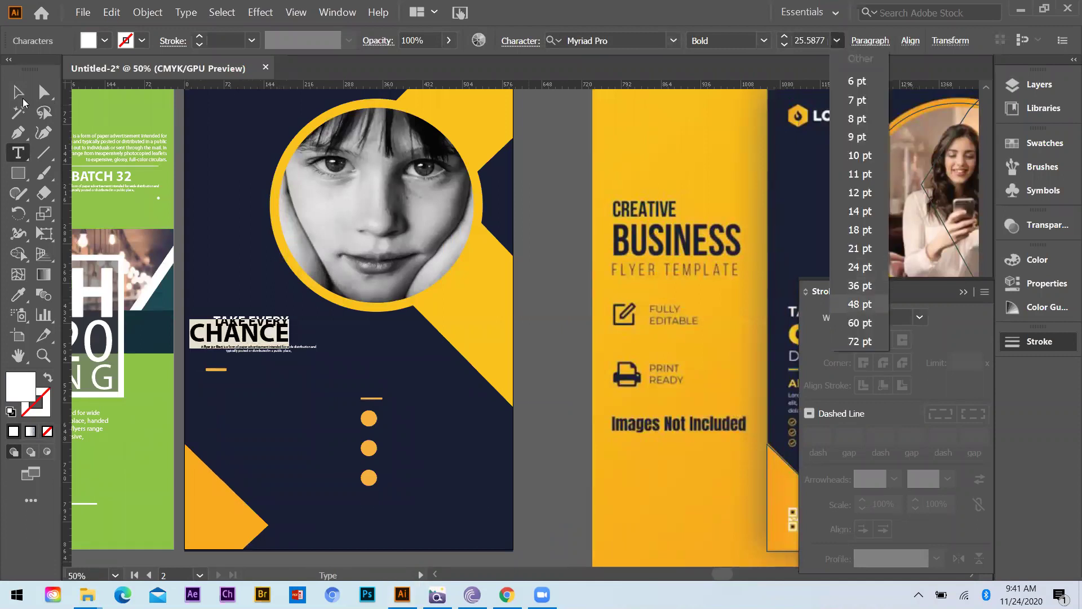
{"action": "key", "text": "Escape"}
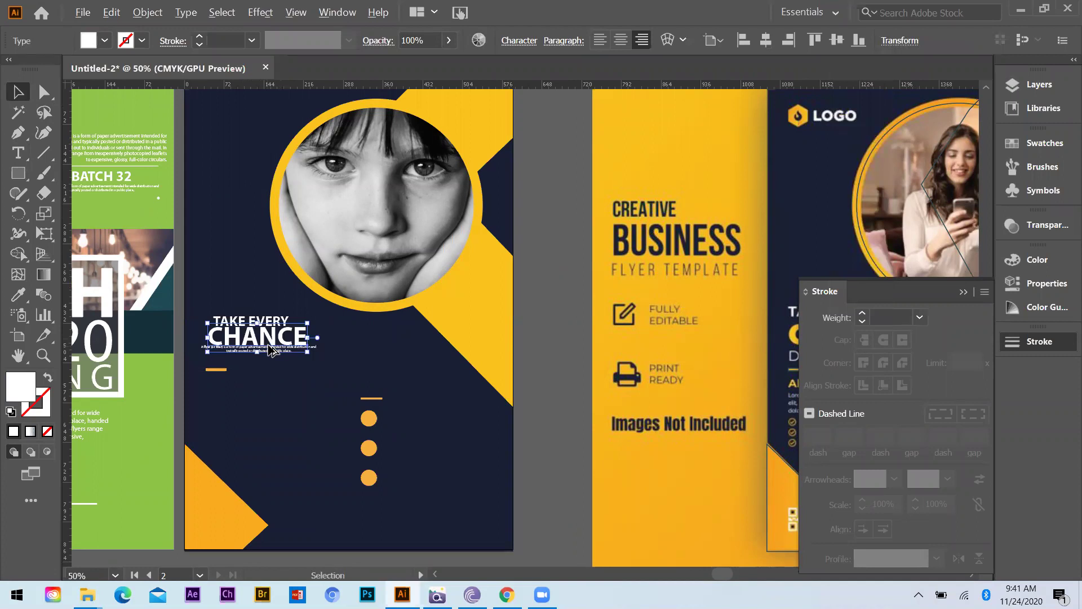
{"action": "scroll", "coordinate": [209, 328], "scroll_direction": "up", "scroll_amount": 3}
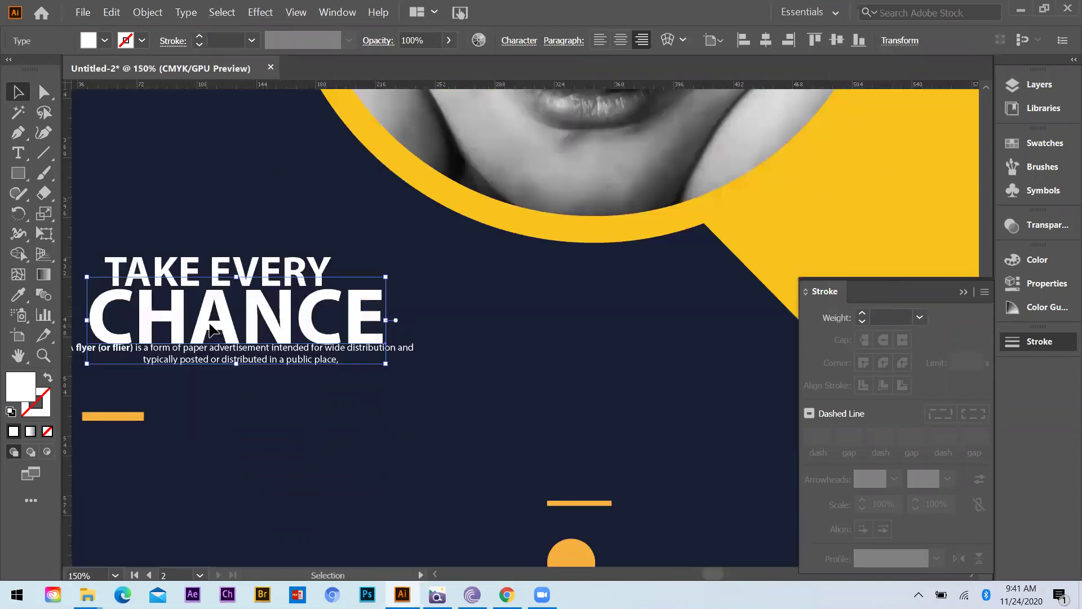
{"action": "scroll", "coordinate": [423, 411], "scroll_direction": "down", "scroll_amount": 1}
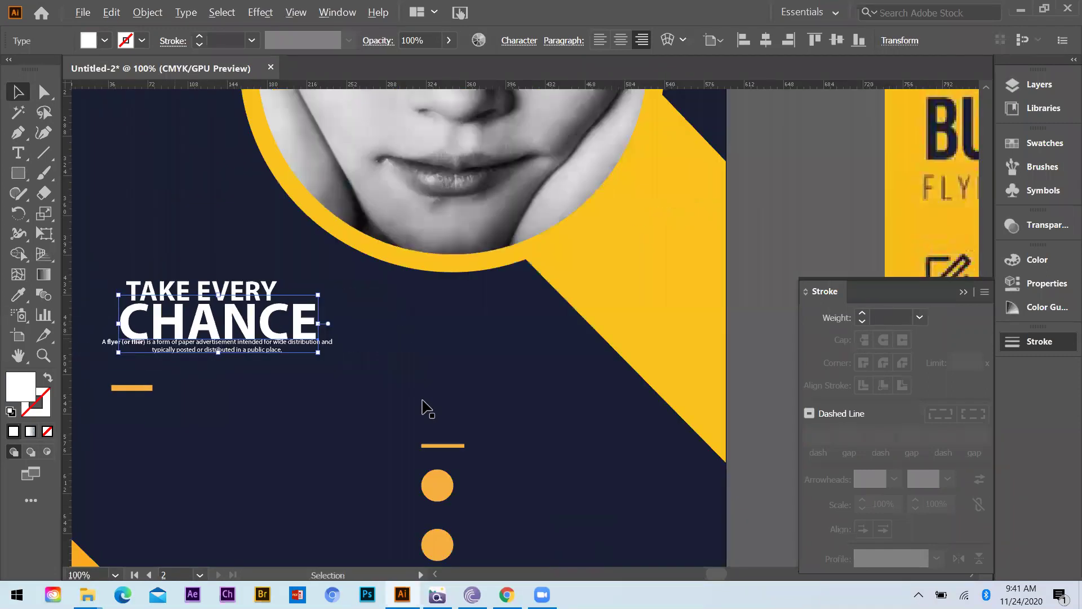
{"action": "scroll", "coordinate": [423, 400], "scroll_direction": "down", "scroll_amount": 1}
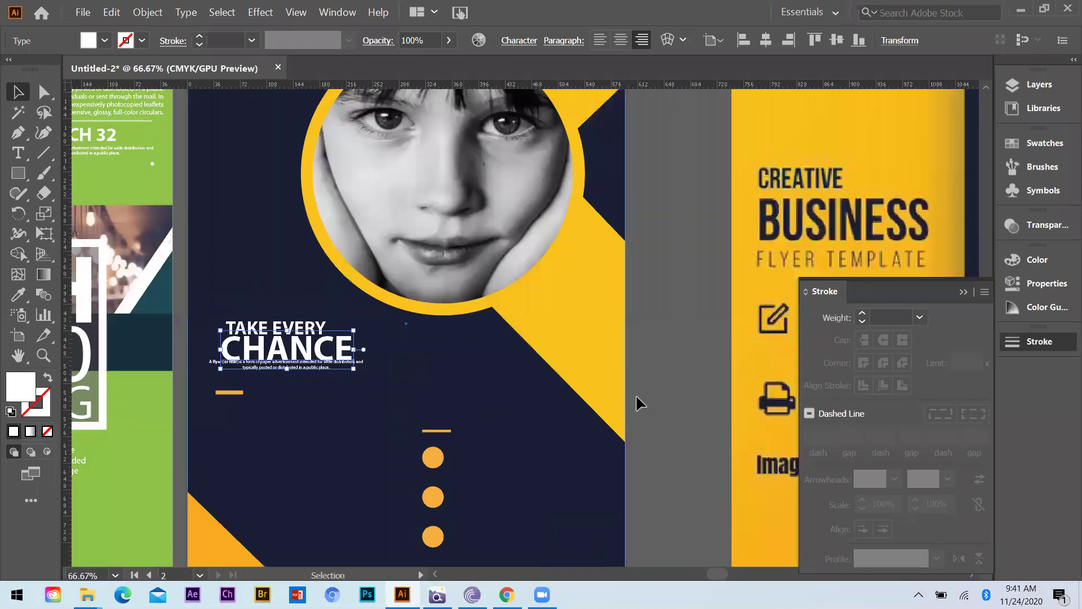
{"action": "scroll", "coordinate": [696, 369], "scroll_direction": "down", "scroll_amount": 1}
{"action": "scroll", "coordinate": [333, 327], "scroll_direction": "down", "scroll_amount": 1}
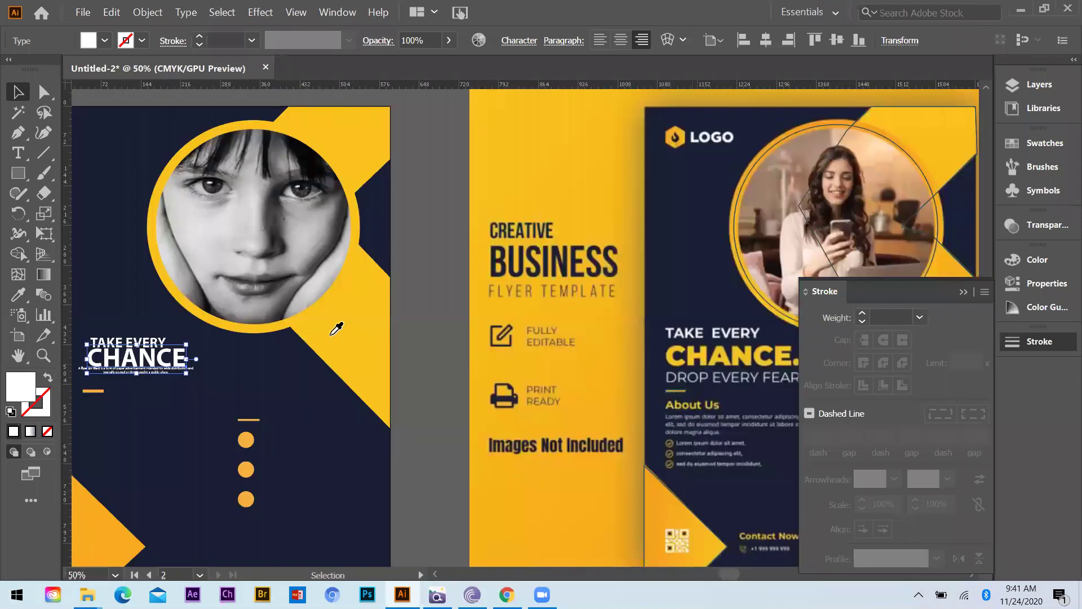
{"action": "key", "text": "i"}
{"action": "left_click", "coordinate": [543, 360]}
{"action": "scroll", "coordinate": [285, 315], "scroll_direction": "down", "scroll_amount": 1}
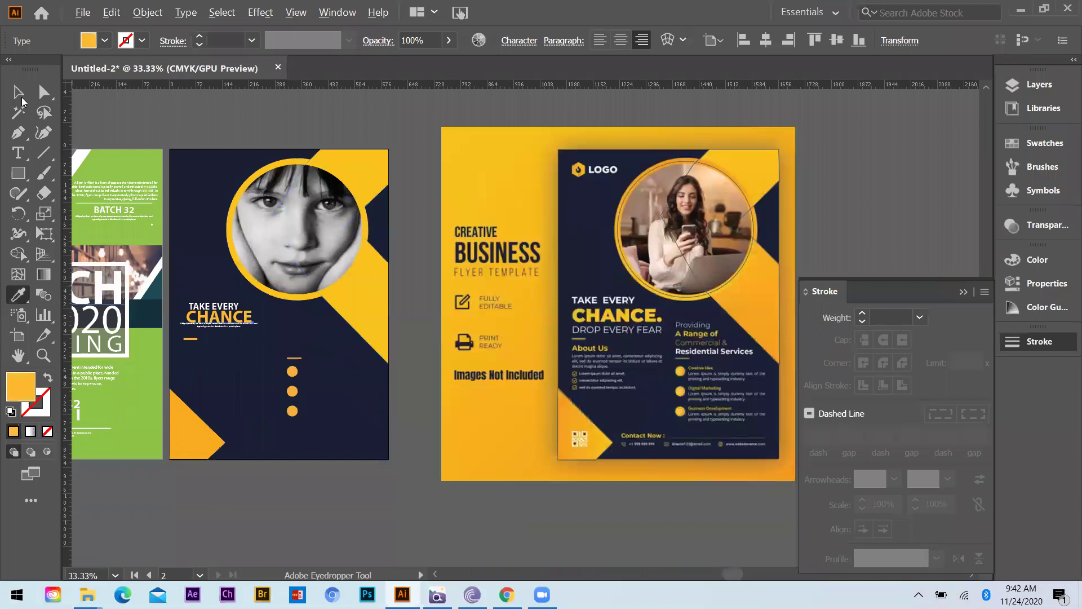
Step: Left-align the small flyer caption below CHANCE
{"action": "key", "text": "ctrl+plus"}
{"action": "key", "text": "ctrl+plus"}
{"action": "key", "text": "ctrl+plus"}
{"action": "key", "text": "ctrl+plus"}
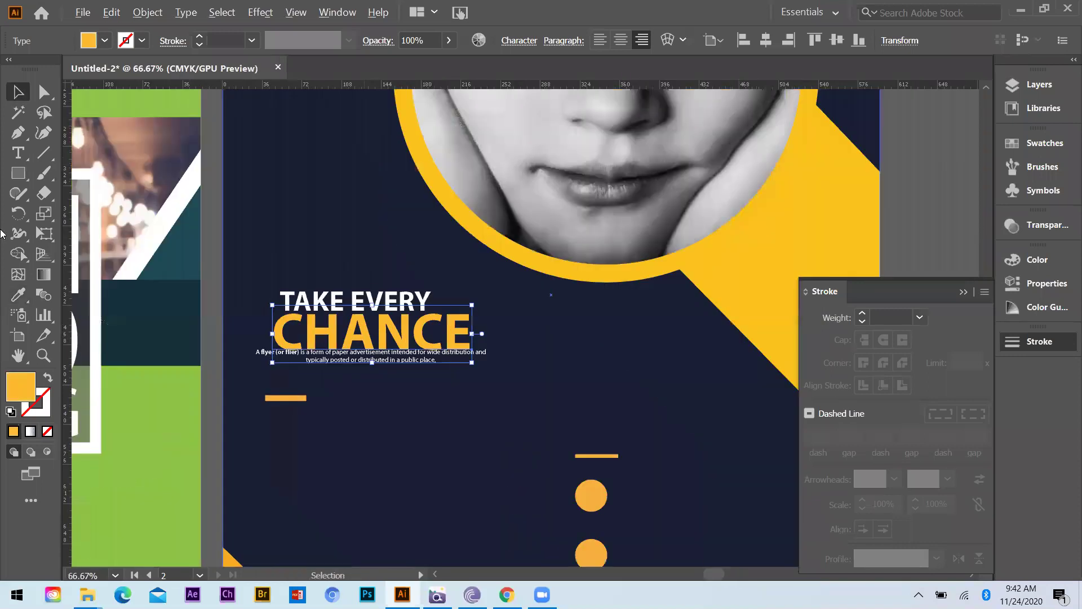
{"action": "left_click", "coordinate": [203, 357]}
{"action": "key", "text": "t"}
{"action": "left_click_drag", "start_coordinate": [201, 356], "coordinate": [572, 389]}
{"action": "left_click", "coordinate": [871, 41]}
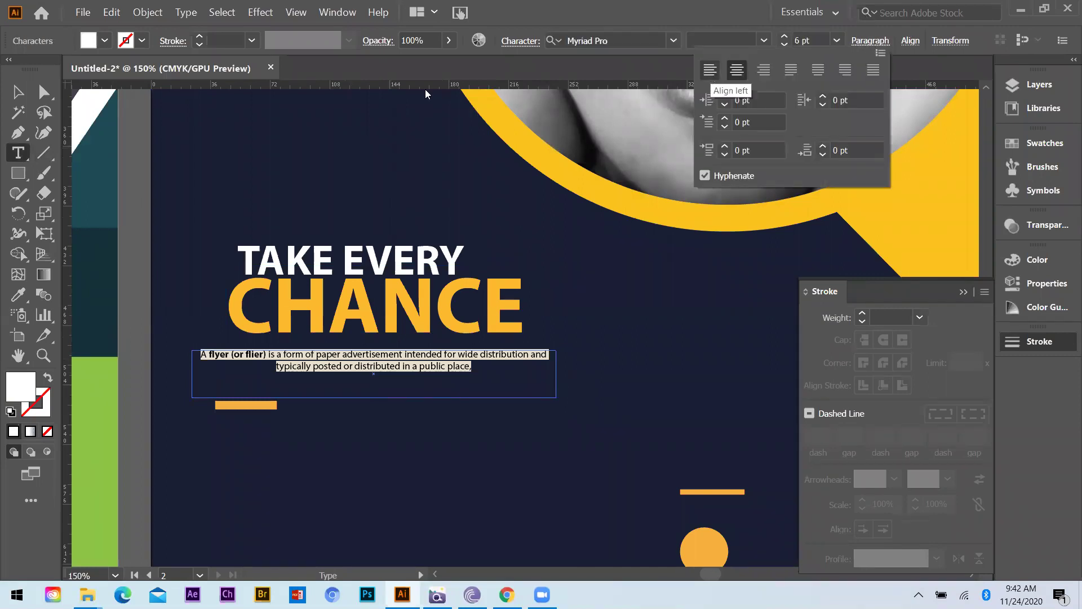
{"action": "left_click", "coordinate": [710, 70]}
{"action": "left_click", "coordinate": [329, 393]}
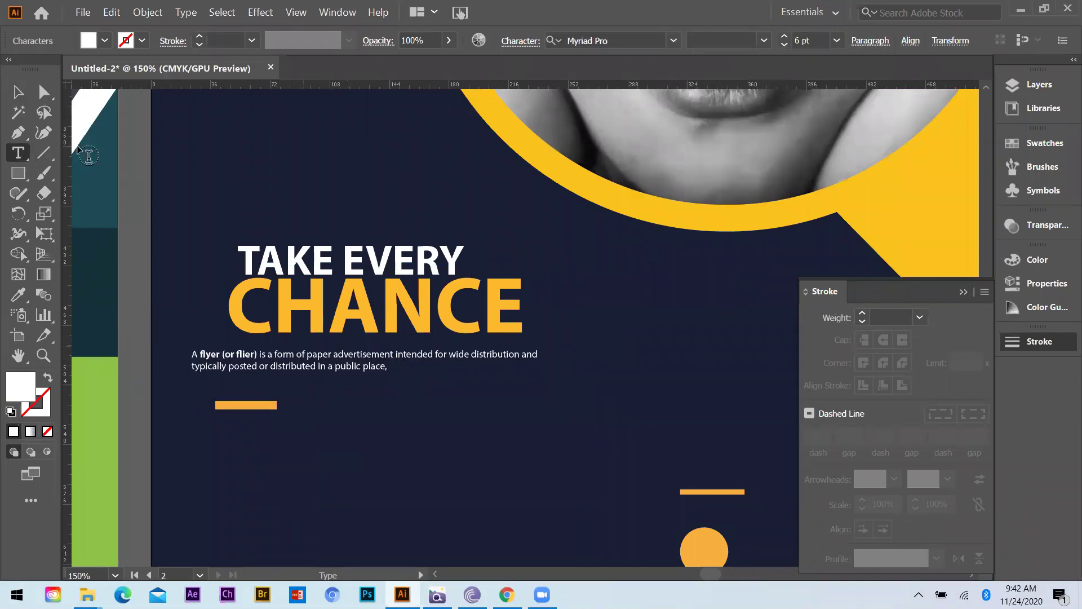
{"action": "key", "text": "Escape"}
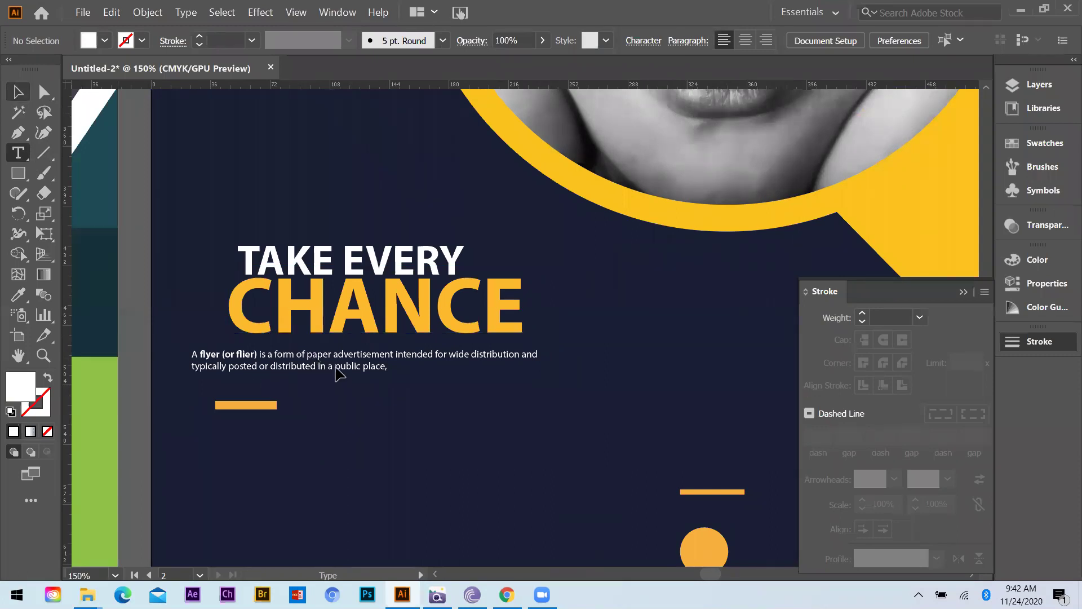
Step: Move the caption, CHANCE and TAKE EVERY into a stack just above the short orange bar
{"action": "left_click_drag", "start_coordinate": [338, 372], "coordinate": [362, 395]}
{"action": "left_click_drag", "start_coordinate": [289, 329], "coordinate": [276, 352]}
{"action": "left_click_drag", "start_coordinate": [261, 283], "coordinate": [232, 331]}
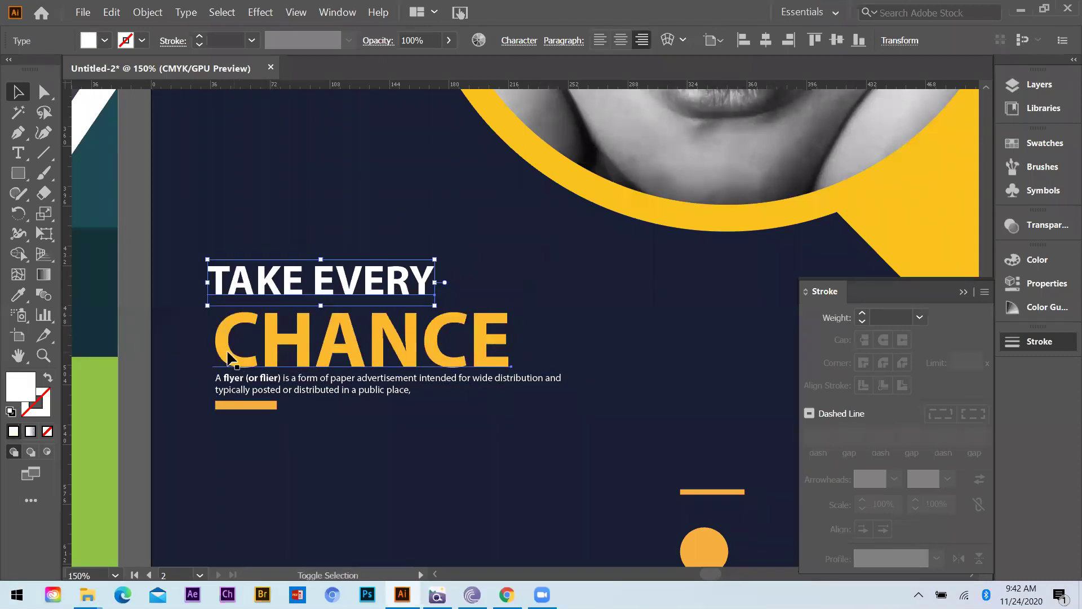
Step: Left-align TAKE EVERY, CHANCE and the caption, and shift them together horizontally to the short orange bar's left edge
{"action": "left_click", "coordinate": [226, 357], "text": "shift"}
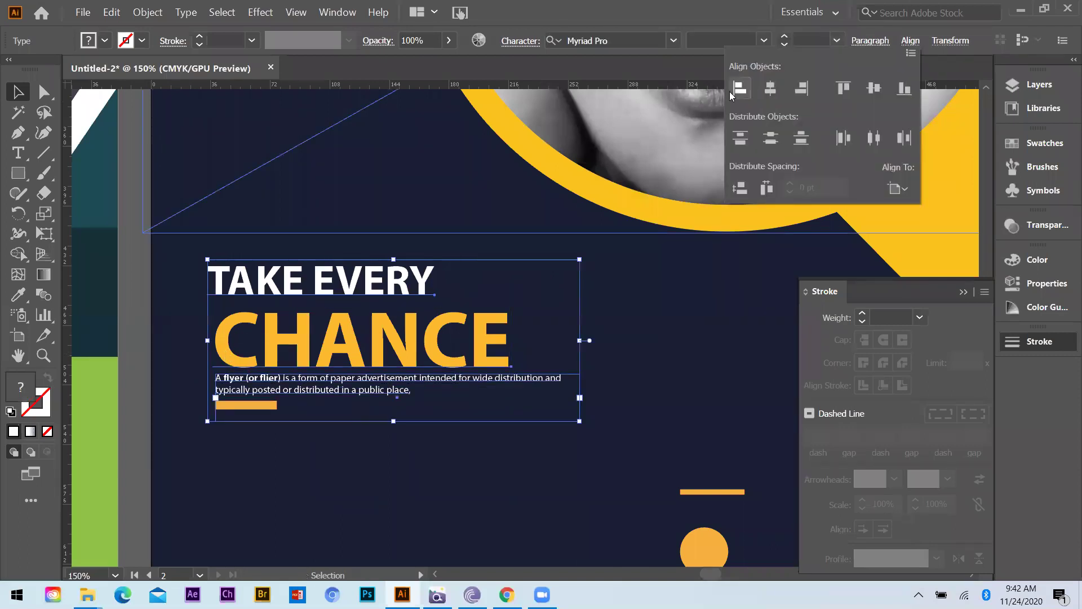
{"action": "left_click", "coordinate": [732, 91]}
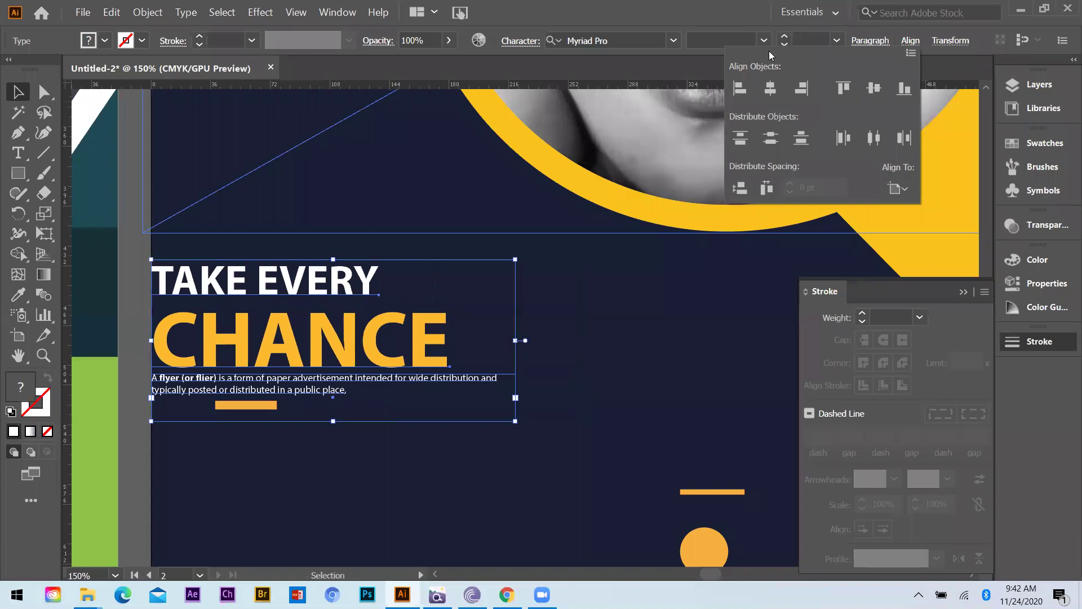
{"action": "left_click", "coordinate": [271, 284]}
{"action": "left_click_drag", "start_coordinate": [359, 285], "coordinate": [424, 287]}
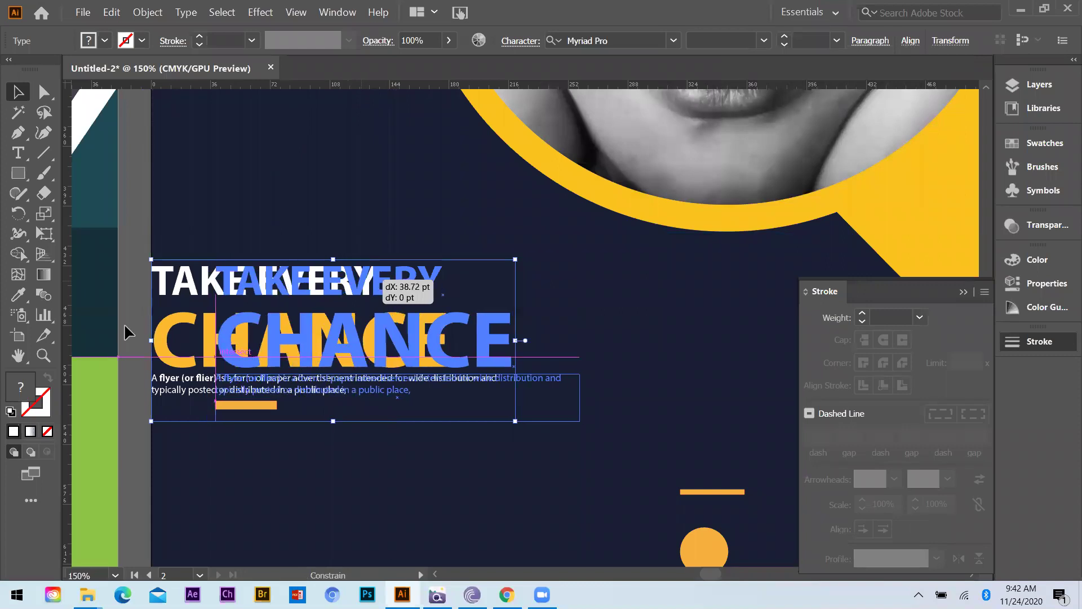
Step: Move TAKE EVERY down slightly so it sits closer to CHANCE
{"action": "left_click", "coordinate": [281, 438]}
{"action": "left_click_drag", "start_coordinate": [341, 290], "coordinate": [341, 297]}
{"action": "left_click", "coordinate": [164, 277]}
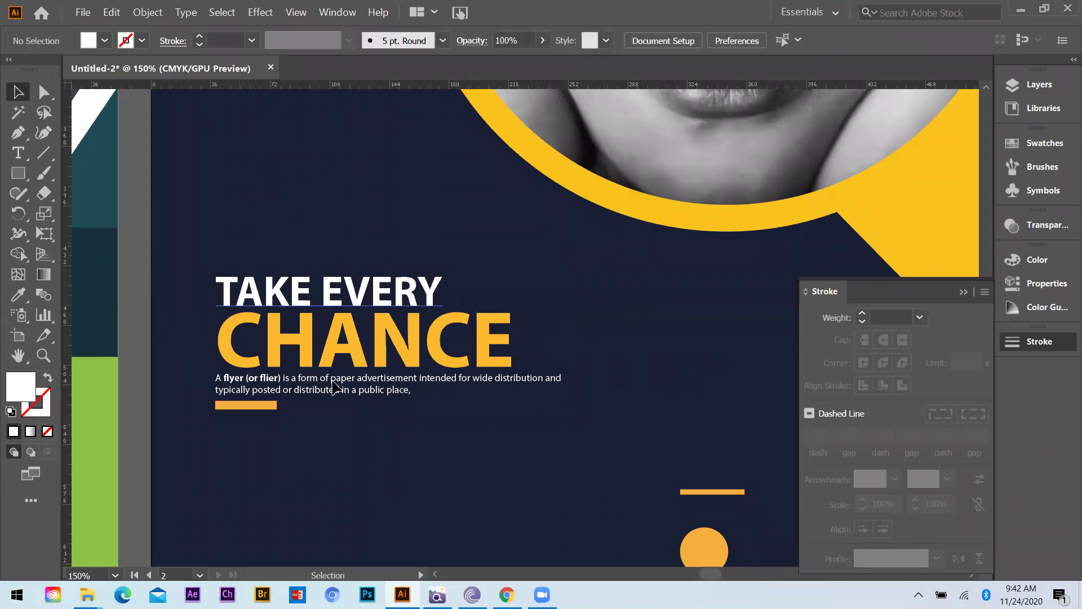
Step: Try to widen the caption's text frame below CHANCE
{"action": "key", "text": "ctrl+minus"}
{"action": "key", "text": "ctrl+minus"}
{"action": "key", "text": "ctrl+minus"}
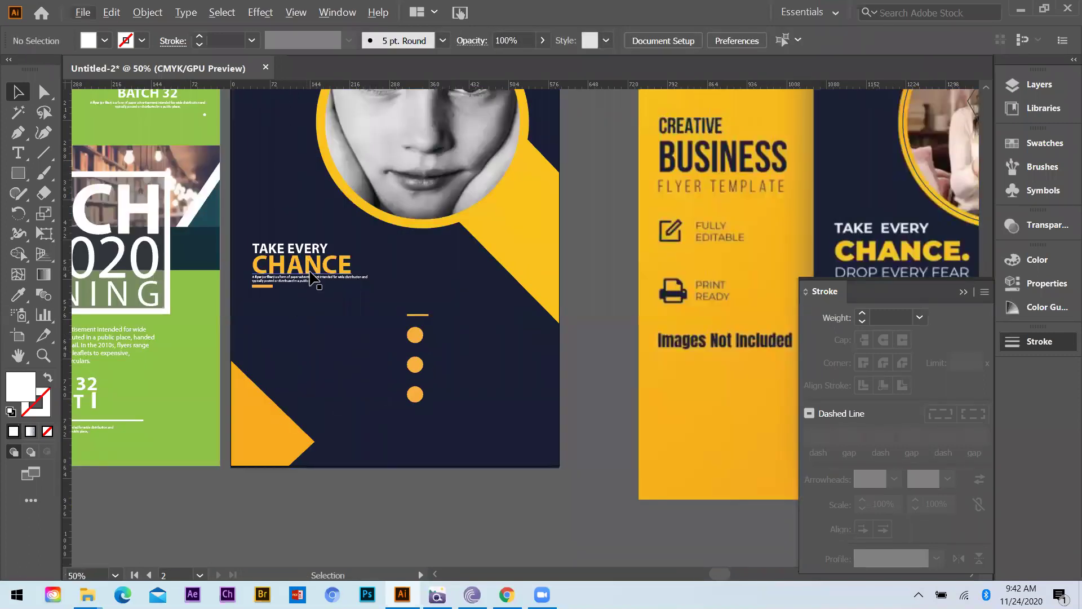
{"action": "scroll", "coordinate": [310, 275], "scroll_direction": "up", "scroll_amount": 1}
{"action": "left_click_drag", "start_coordinate": [393, 303], "coordinate": [435, 327]}
{"action": "scroll", "coordinate": [370, 298], "scroll_direction": "up", "scroll_amount": 3}
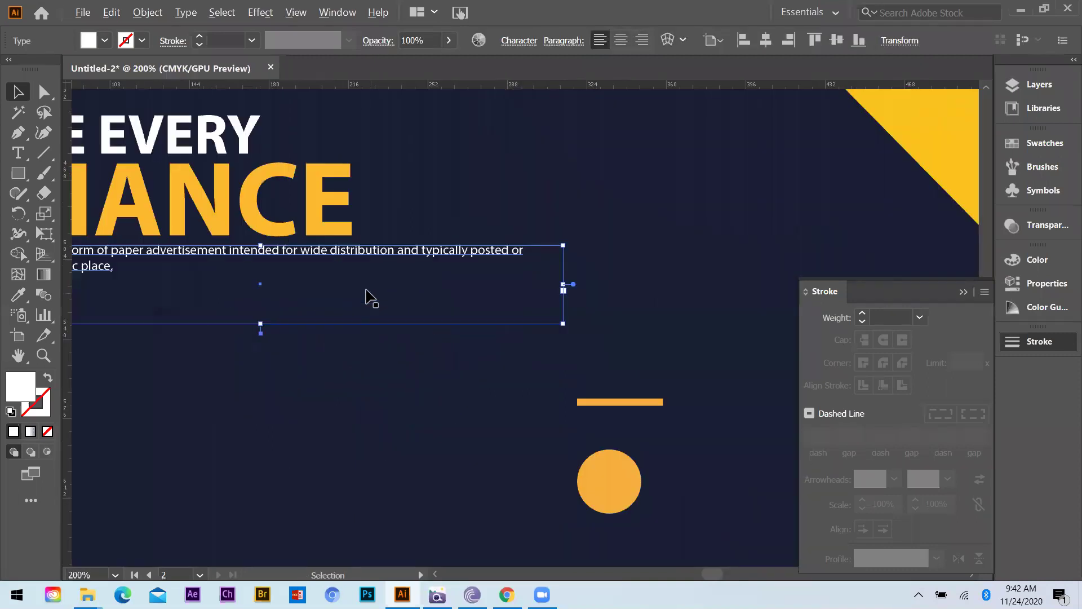
{"action": "scroll", "coordinate": [386, 297], "scroll_direction": "down", "scroll_amount": 2}
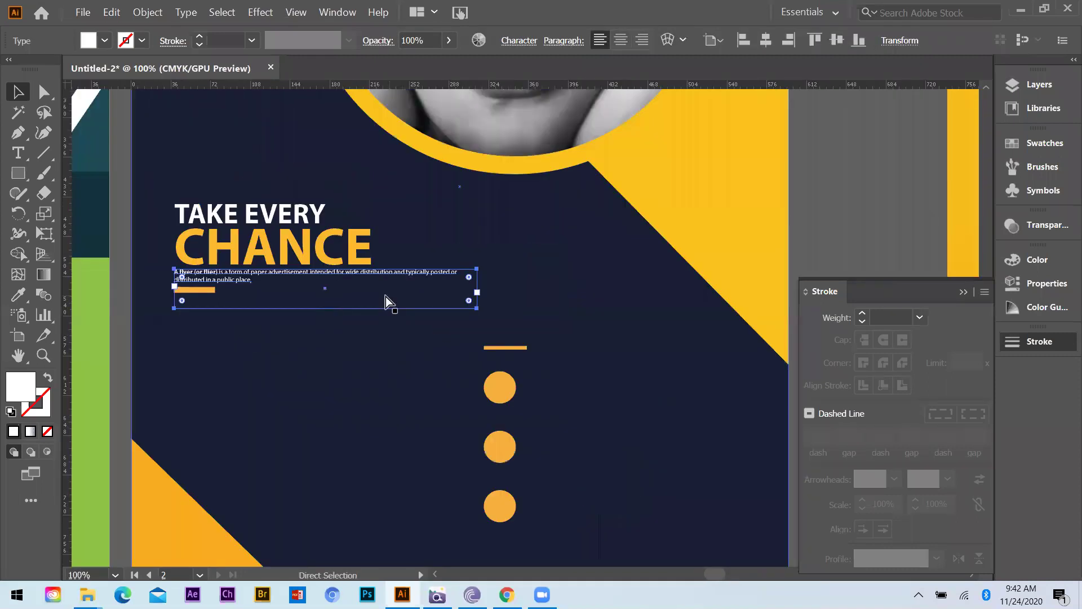
{"action": "key", "text": "ctrl+z"}
Step: Set the font size of the caption below CHANCE to 10 pt
{"action": "left_click", "coordinate": [18, 153]}
{"action": "left_click_drag", "start_coordinate": [303, 280], "coordinate": [165, 257]}
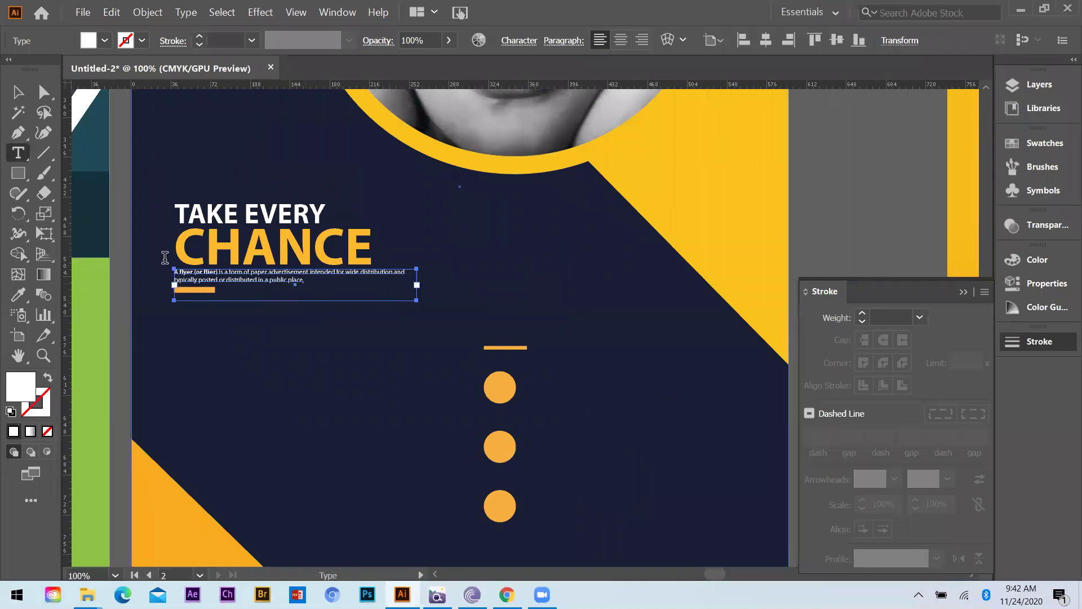
{"action": "left_click", "coordinate": [837, 41]}
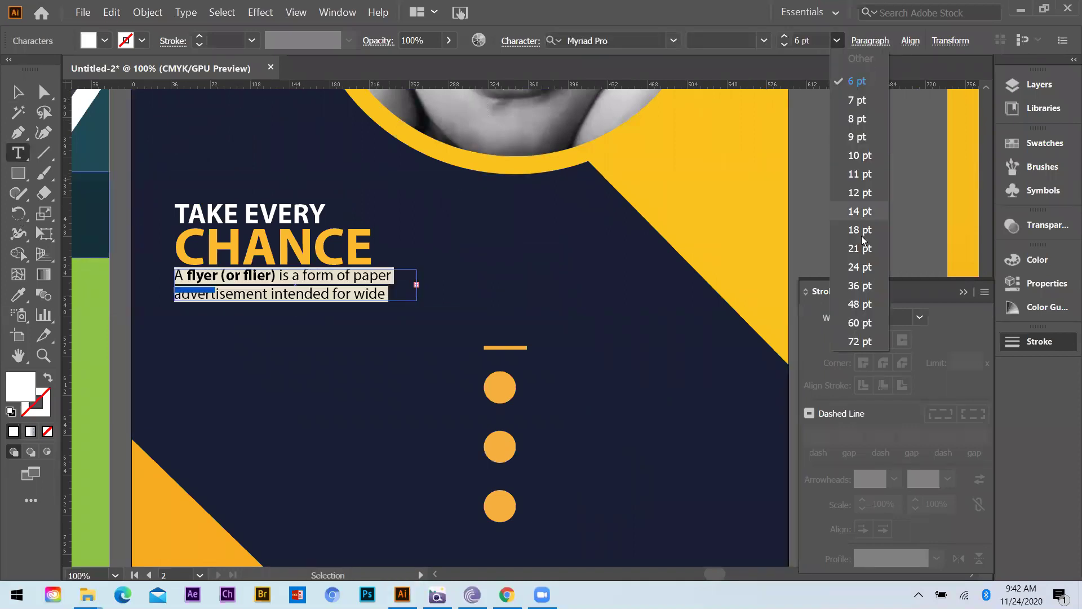
{"action": "left_click", "coordinate": [860, 155]}
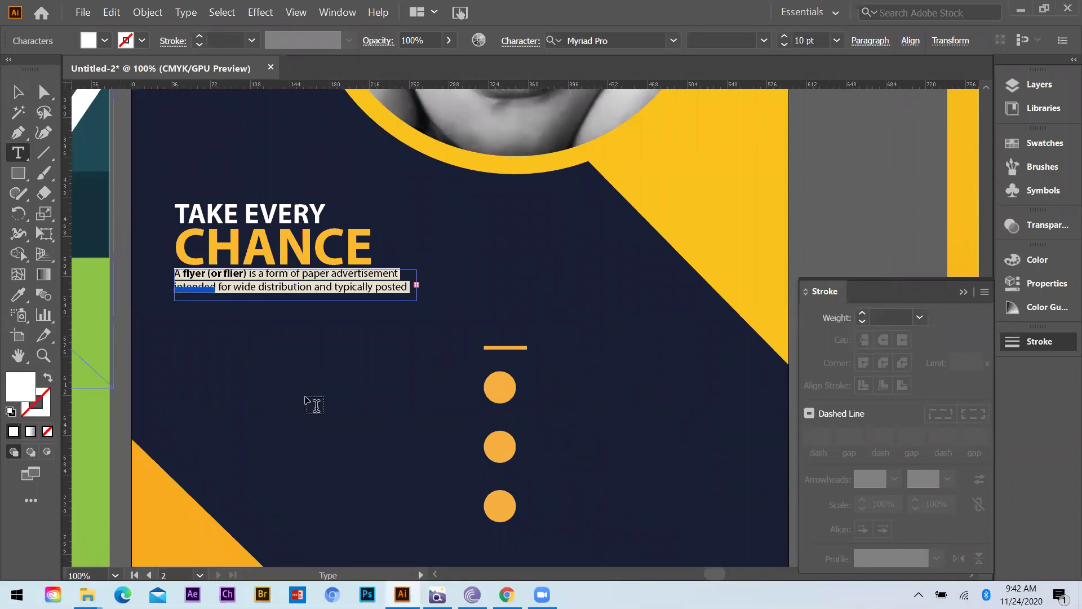
{"action": "left_click", "coordinate": [315, 407], "text": "ctrl"}
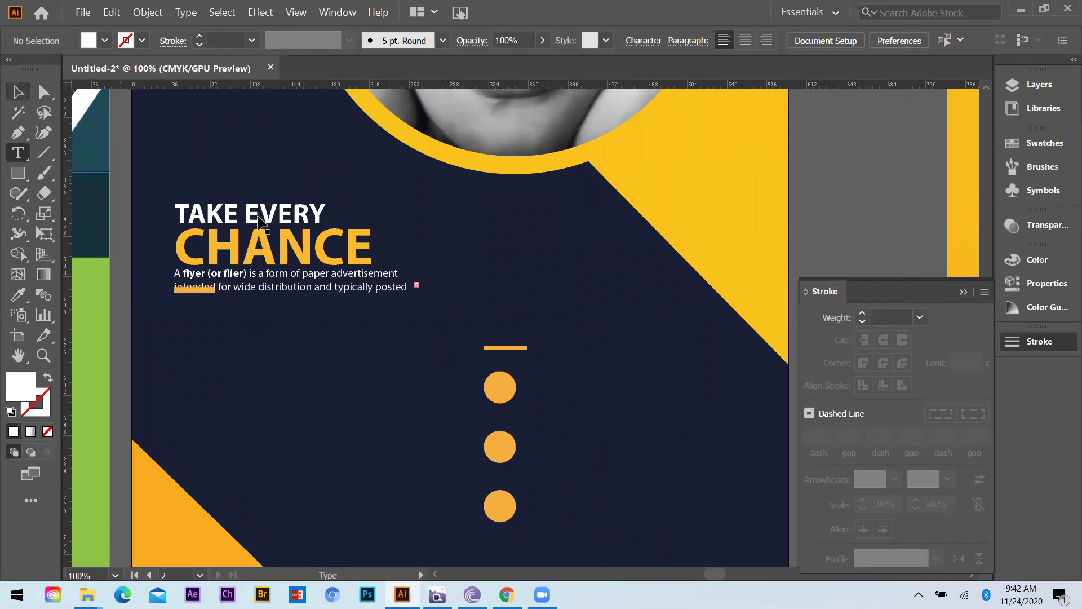
Step: Nudge TAKE EVERY and CHANCE up together to leave space above the caption
{"action": "left_click", "coordinate": [237, 254], "text": "ctrl"}
{"action": "key", "text": "Up"}
{"action": "key", "text": "Up"}
{"action": "key", "text": "Up"}
{"action": "key", "text": "Up"}
{"action": "key", "text": "Up"}
{"action": "key", "text": "Up"}
{"action": "key", "text": "Up"}
{"action": "key", "text": "Up"}
{"action": "key", "text": "Up"}
{"action": "key", "text": "Up"}
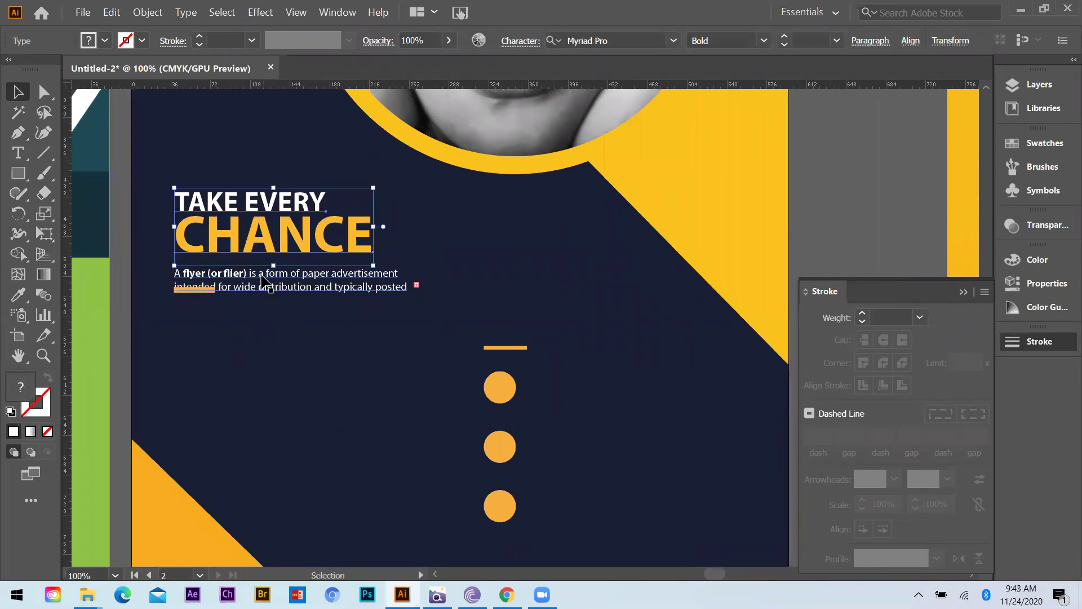
Step: Nudge the caption up towards CHANCE and widen its text frame until the whole text fits on two lines
{"action": "left_click", "coordinate": [288, 326], "text": "ctrl"}
{"action": "key", "text": "Up"}
{"action": "key", "text": "Up"}
{"action": "key", "text": "Up"}
{"action": "key", "text": "Up"}
{"action": "key", "text": "Up"}
{"action": "key", "text": "Up"}
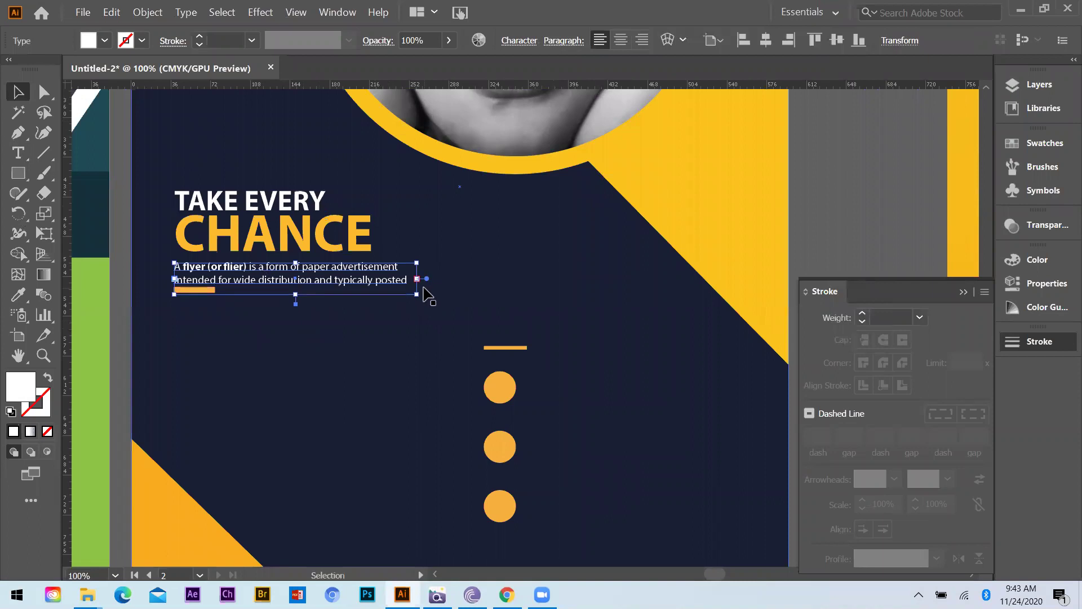
{"action": "left_click_drag", "start_coordinate": [418, 280], "coordinate": [490, 280]}
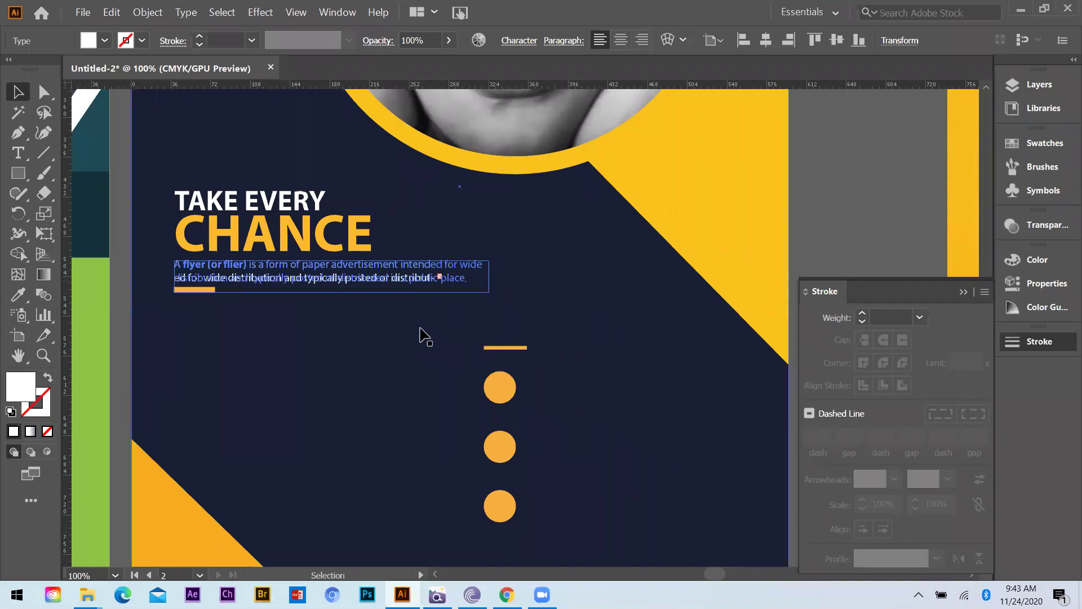
{"action": "left_click", "coordinate": [273, 355]}
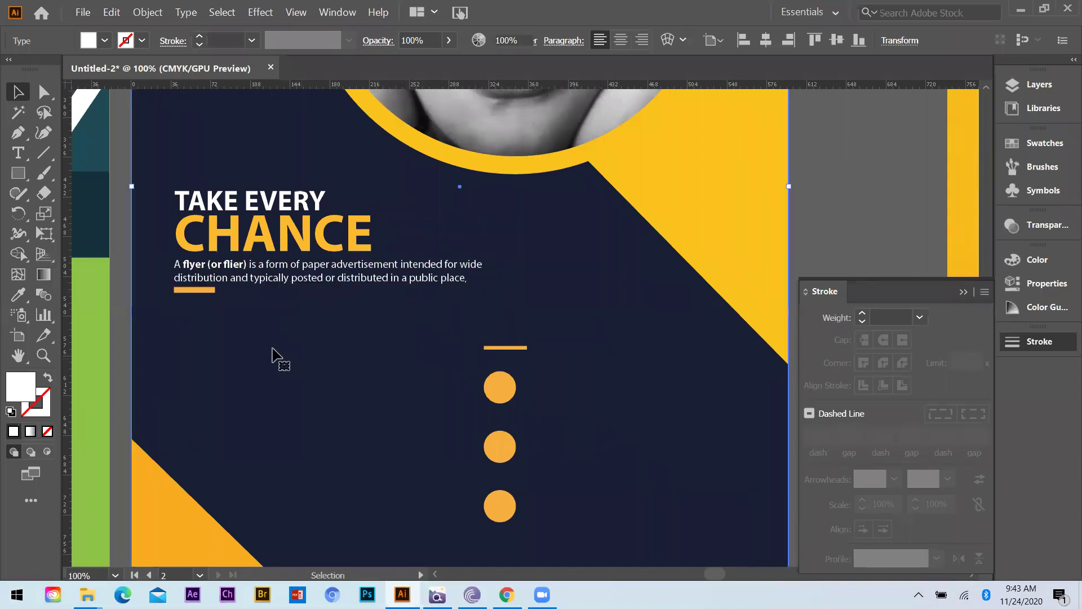
Step: Paste a copy of the BATCH 32 heading onto the navy page and place it just below the short orange bar
{"action": "scroll", "coordinate": [169, 332], "scroll_direction": "down", "scroll_amount": 1}
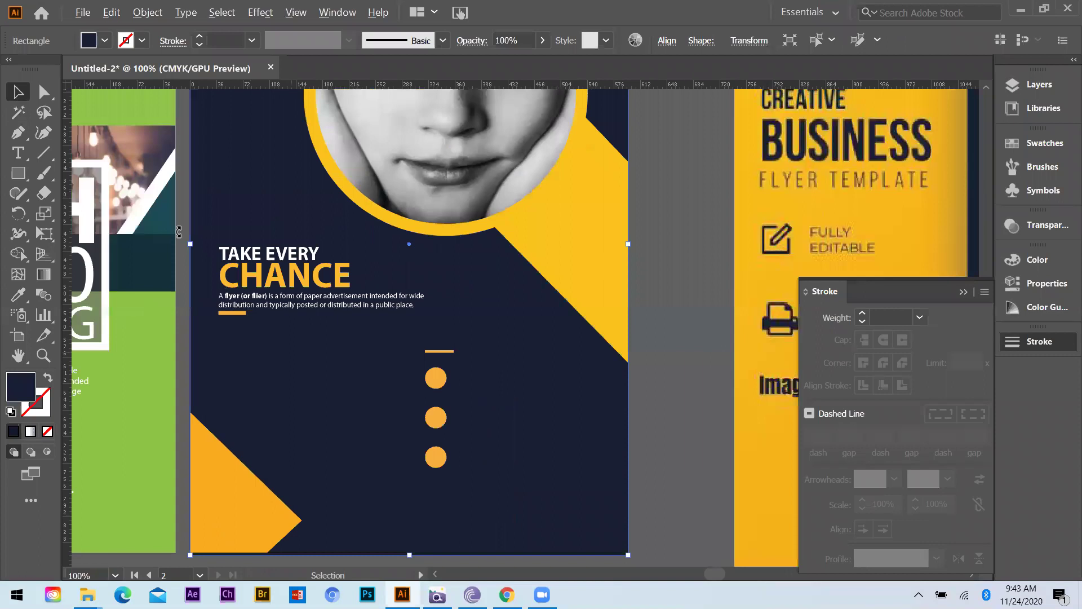
{"action": "scroll", "coordinate": [178, 231], "scroll_direction": "down", "scroll_amount": 1}
{"action": "scroll", "coordinate": [230, 298], "scroll_direction": "down", "scroll_amount": 1}
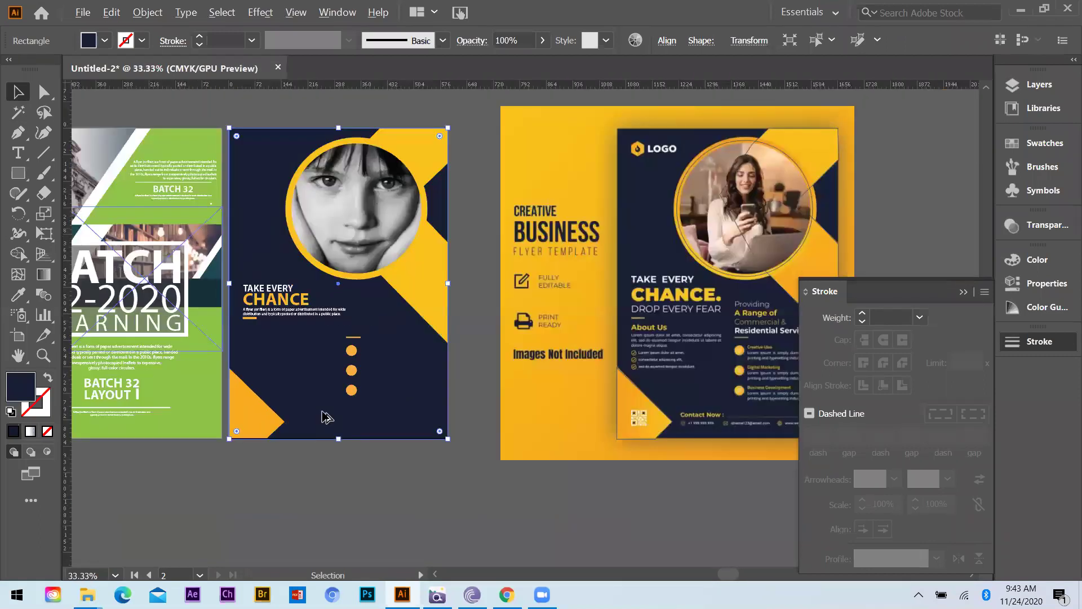
{"action": "scroll", "coordinate": [345, 430], "scroll_direction": "up", "scroll_amount": 1}
{"action": "key", "text": "ctrl+v"}
{"action": "left_click_drag", "start_coordinate": [345, 426], "coordinate": [301, 423]}
Step: Change the pasted heading's text to ABOUT and line up its left edge with the orange bar
{"action": "left_click", "coordinate": [14, 154]}
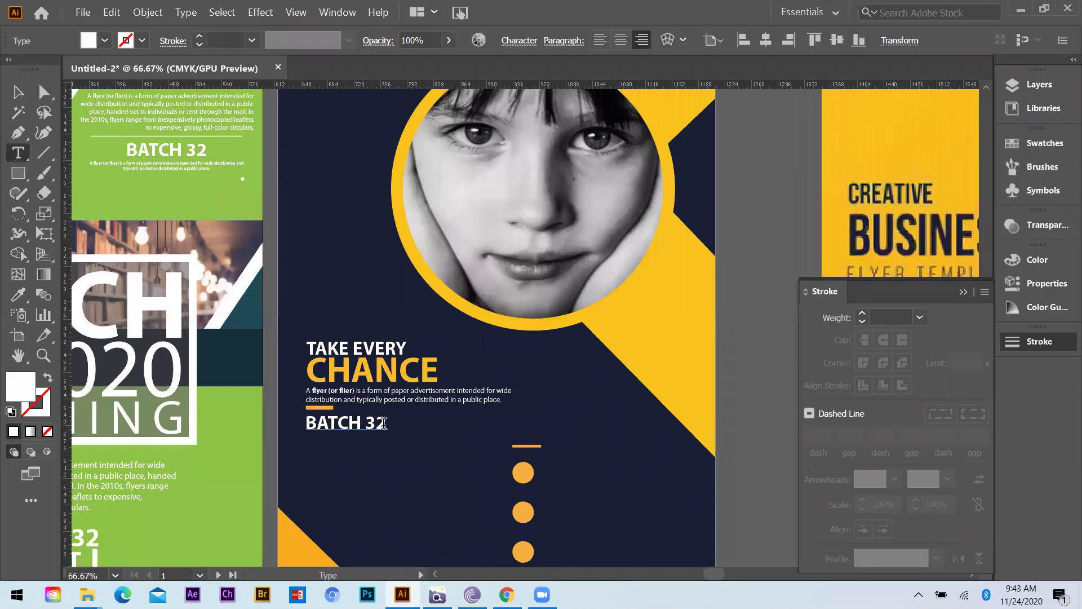
{"action": "triple_click", "coordinate": [346, 423]}
{"action": "type", "text": "AB"}
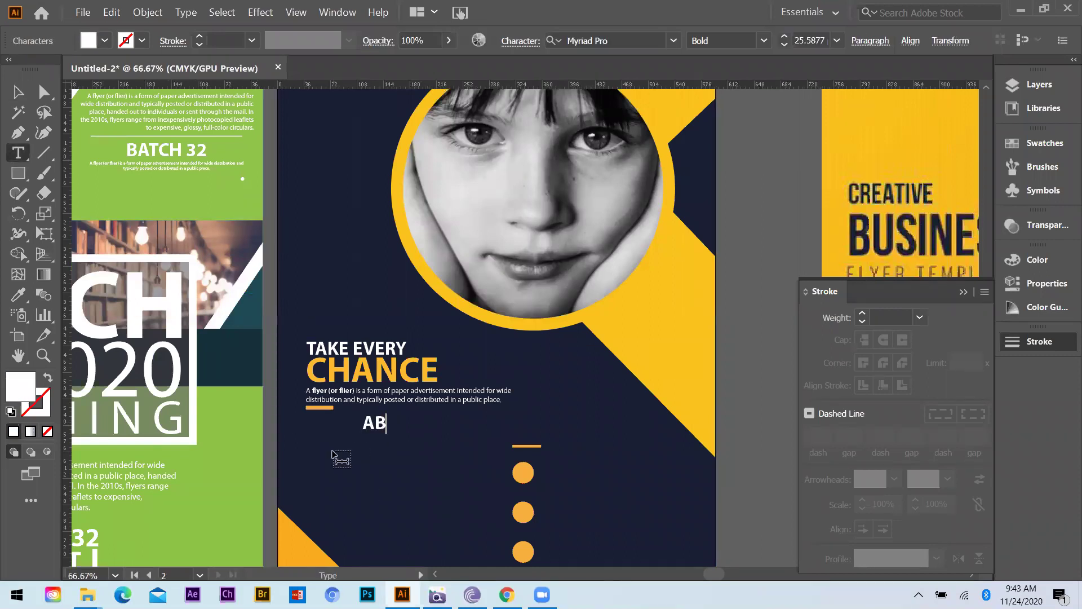
{"action": "type", "text": "OUT"}
{"action": "left_click", "coordinate": [16, 93]}
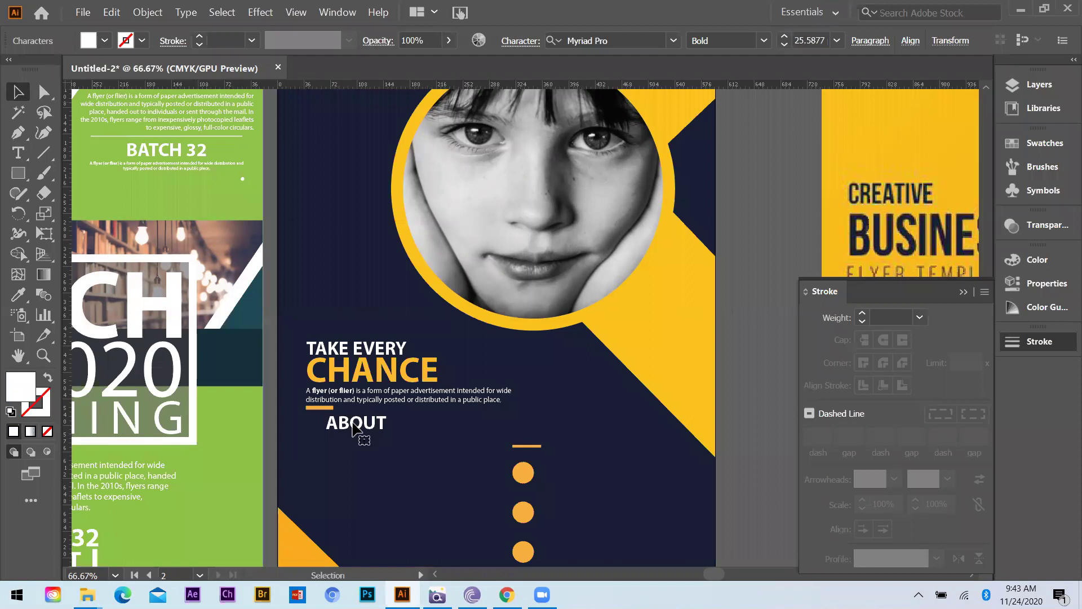
{"action": "left_click", "coordinate": [360, 429]}
{"action": "left_click_drag", "start_coordinate": [348, 434], "coordinate": [327, 434]}
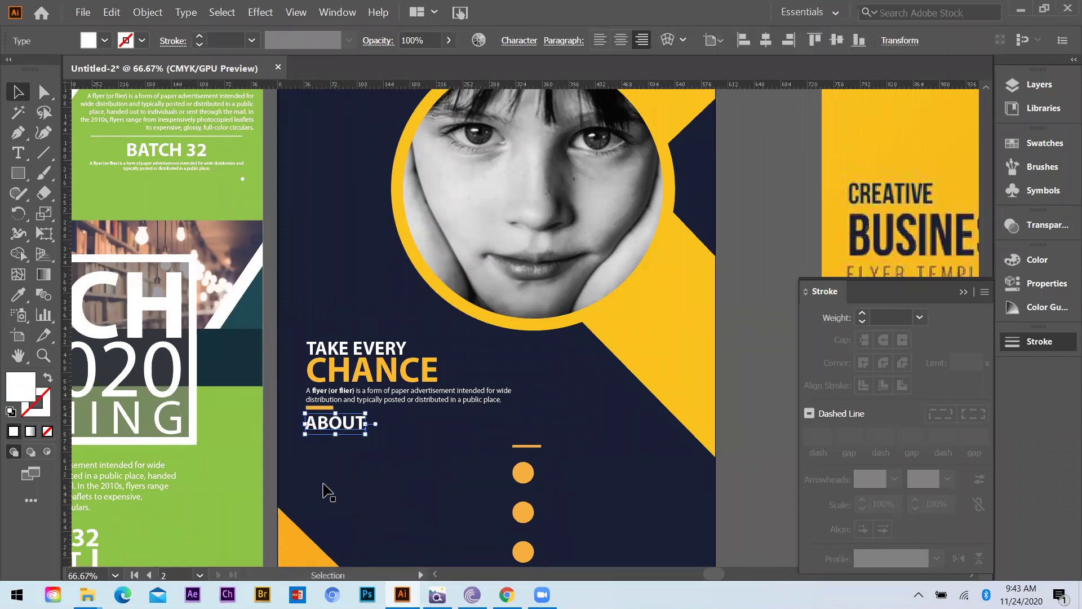
Step: Duplicate the caption under the ABOUT heading, narrow the copy's text frame to three lines and extend it downwards
{"action": "scroll", "coordinate": [285, 350], "scroll_direction": "down", "scroll_amount": 2}
{"action": "left_click_drag", "start_coordinate": [357, 348], "coordinate": [358, 407]}
{"action": "left_click_drag", "start_coordinate": [514, 414], "coordinate": [452, 425]}
{"action": "left_click_drag", "start_coordinate": [378, 427], "coordinate": [375, 485]}
Step: Replace the copied caption with the longer flyer definition paragraph ending in "expensive, glossy, full-color circulars."
{"action": "key", "text": "t"}
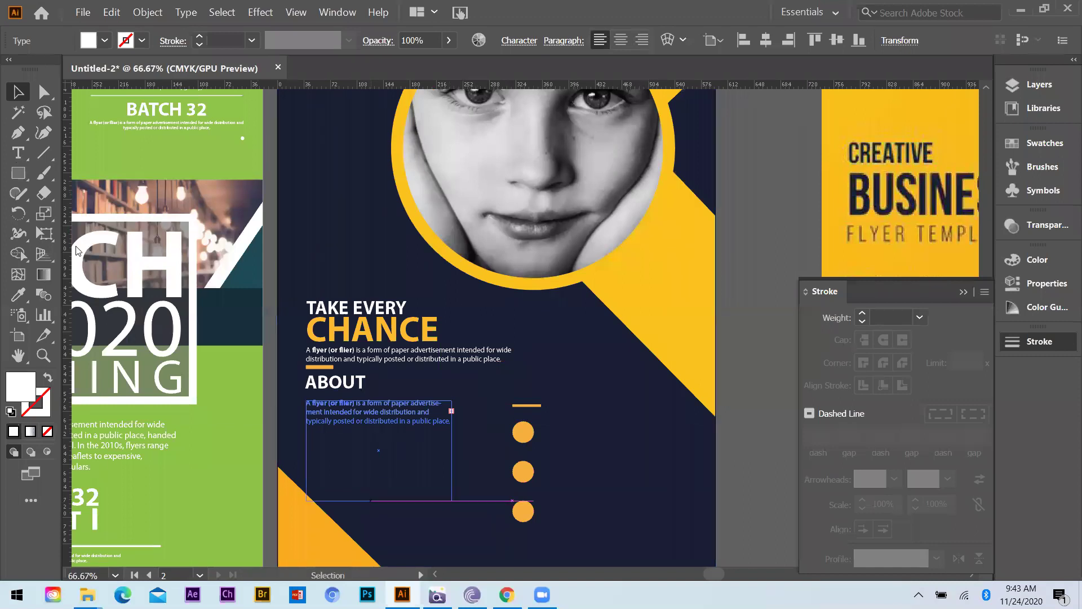
{"action": "triple_click", "coordinate": [433, 423]}
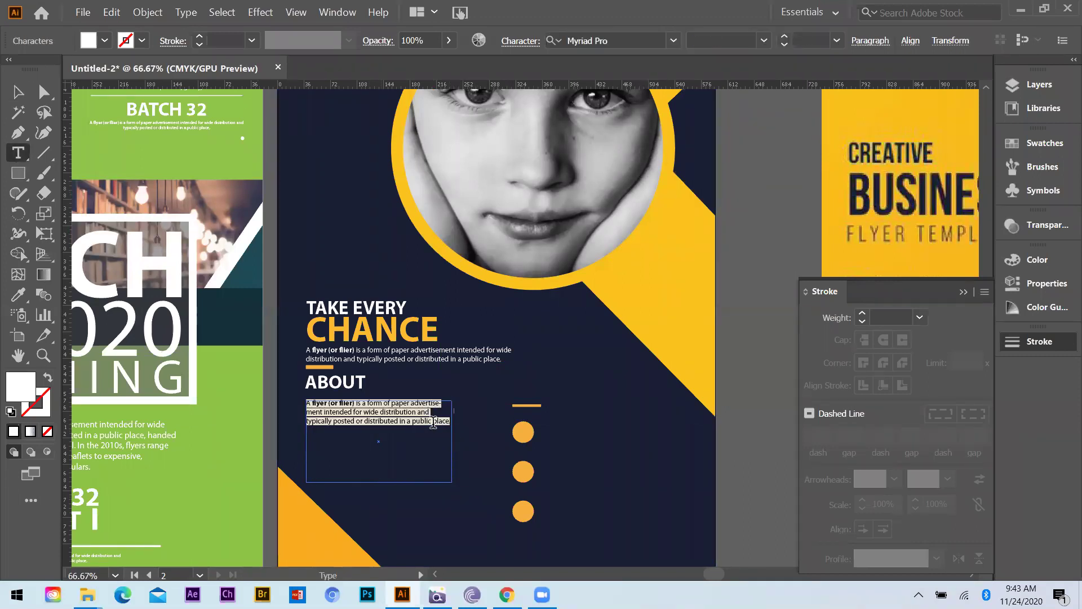
{"action": "type", "text": "A flyer (or flier) is a form of paper advertisement intended for wide distribution and typically posted or distributed in a public place, handed out to individuals or sent through the mail. In the 2010s, flyers range from inexpensively photocopied leaflets to expensive, glossy, full-color circulars."}
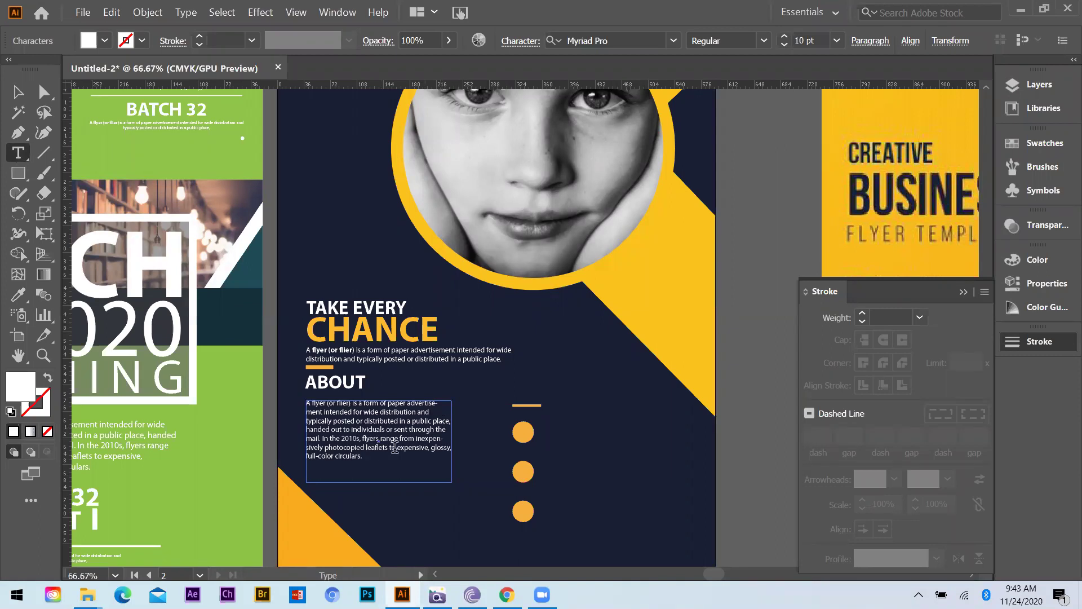
{"action": "key", "text": "ctrl+a"}
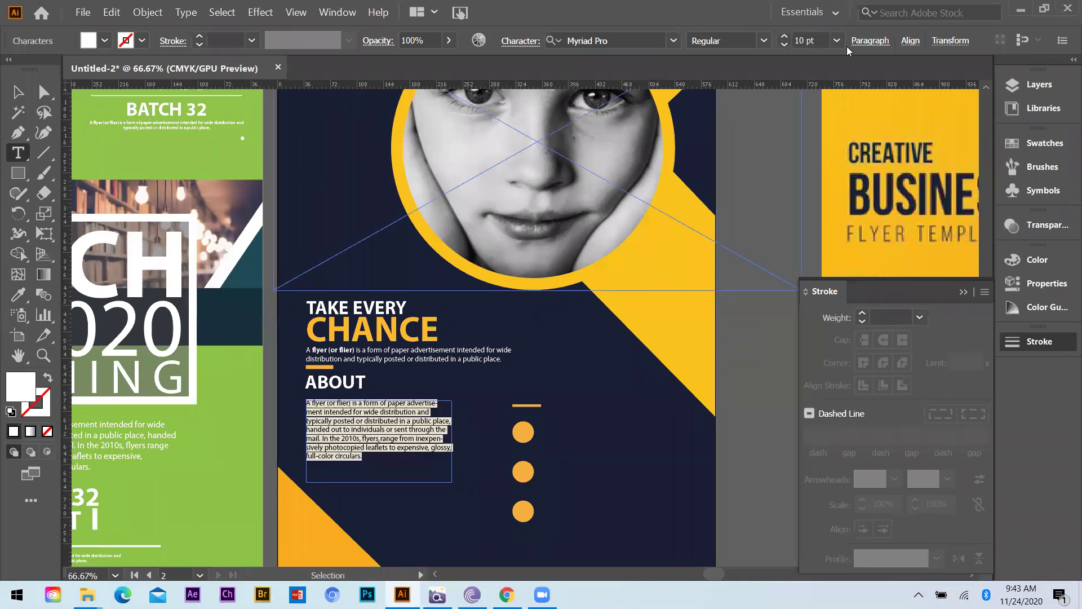
{"action": "key", "text": "Escape"}
Step: Move the new paragraph straight up by about 10 pt to sit closer to the ABOUT heading
{"action": "left_click", "coordinate": [339, 394]}
{"action": "left_click_drag", "start_coordinate": [364, 414], "coordinate": [366, 408]}
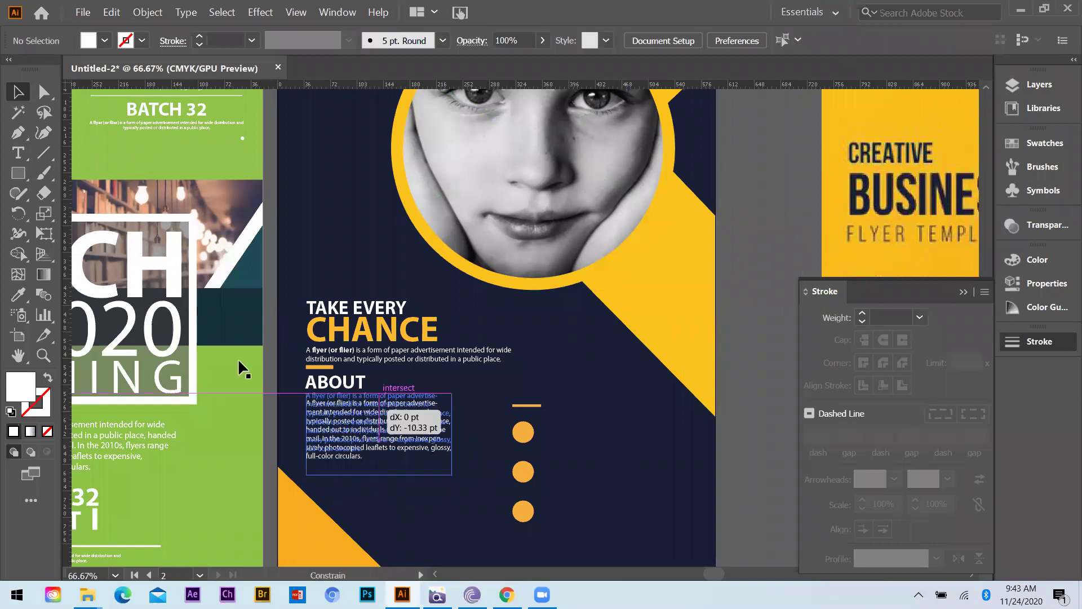
{"action": "left_click", "coordinate": [270, 355]}
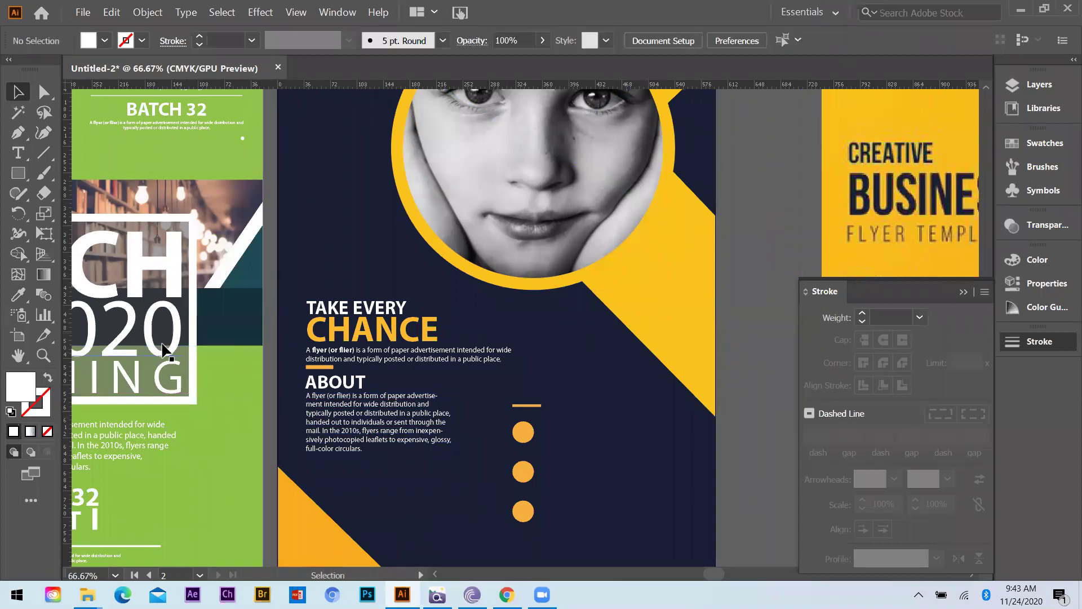
Step: Duplicate the ABOUT heading and place the copy beside the topmost small orange circle
{"action": "key", "text": "ctrl+minus"}
{"action": "key", "text": "ctrl+minus"}
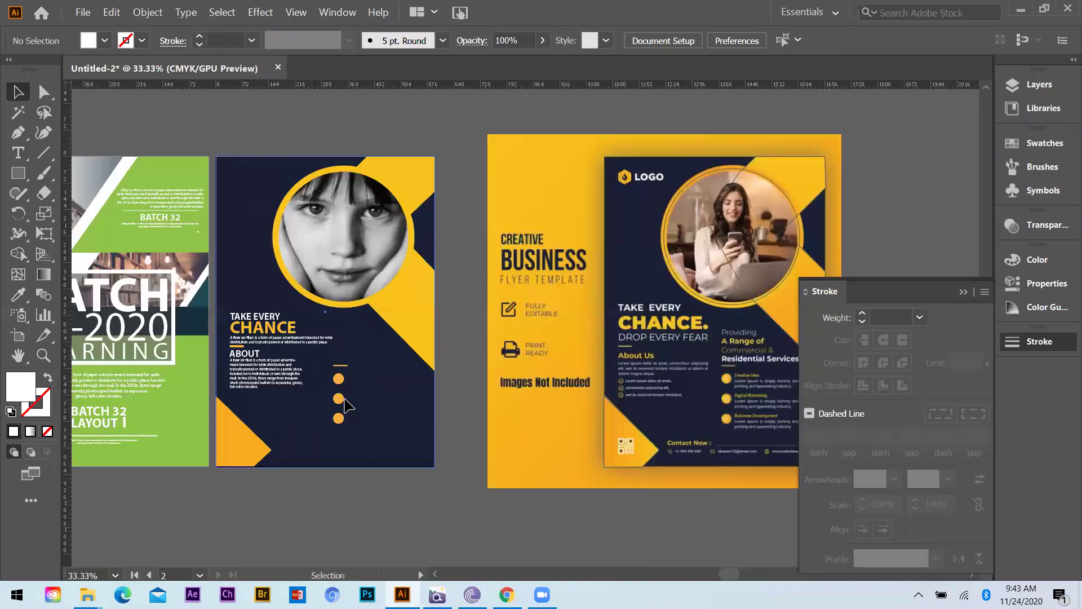
{"action": "scroll", "coordinate": [363, 409], "scroll_direction": "up", "scroll_amount": 1}
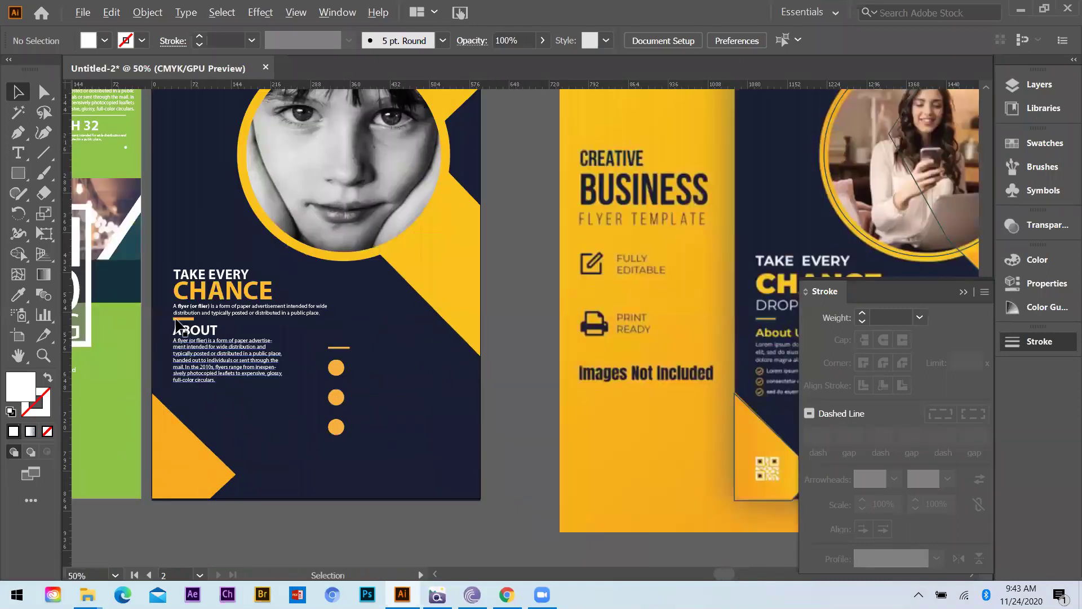
{"action": "scroll", "coordinate": [204, 385], "scroll_direction": "down", "scroll_amount": 1}
{"action": "scroll", "coordinate": [285, 372], "scroll_direction": "up", "scroll_amount": 1}
{"action": "scroll", "coordinate": [180, 372], "scroll_direction": "down", "scroll_amount": 1}
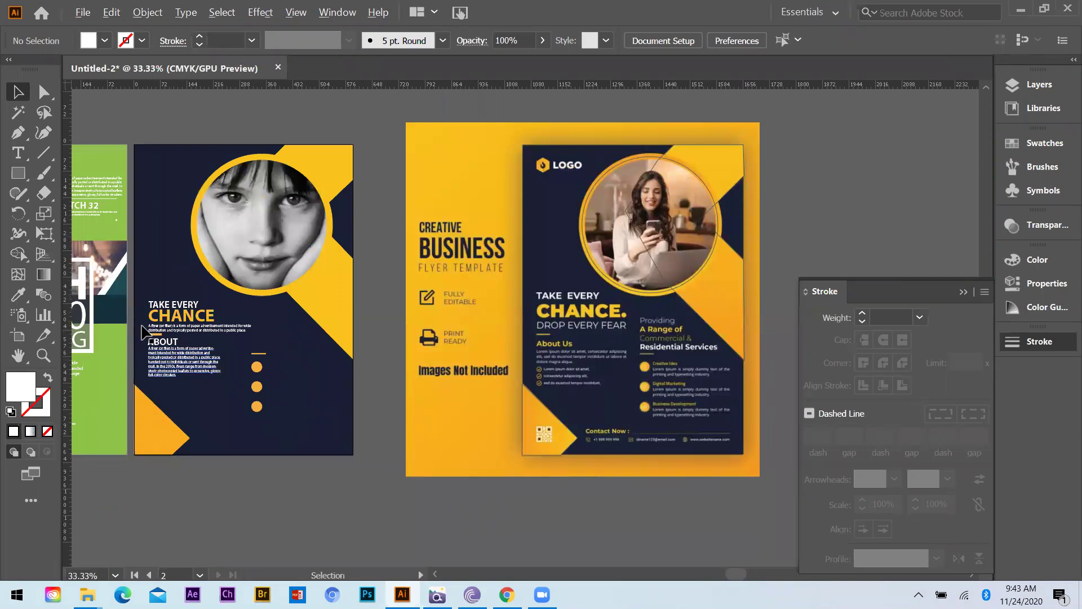
{"action": "scroll", "coordinate": [145, 338], "scroll_direction": "up", "scroll_amount": 1}
{"action": "left_click_drag", "start_coordinate": [140, 337], "coordinate": [326, 376]}
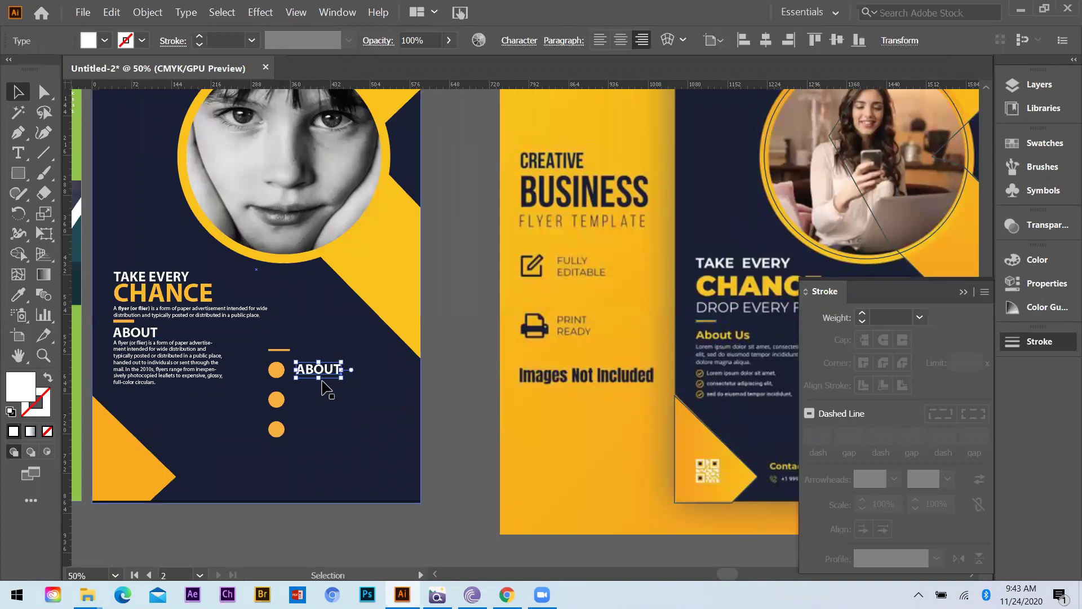
Step: Copy the ABOUT label straight down and repeat the copy so the second and third orange circles each have one
{"action": "scroll", "coordinate": [324, 361], "scroll_direction": "down", "scroll_amount": 1}
{"action": "scroll", "coordinate": [320, 339], "scroll_direction": "up", "scroll_amount": 2}
{"action": "left_click_drag", "start_coordinate": [318, 317], "coordinate": [300, 396]}
{"action": "key", "text": "ctrl+d"}
Step: Change the middle label's text to LEARNING and shift it right, clear of its orange circle
{"action": "left_click", "coordinate": [18, 152]}
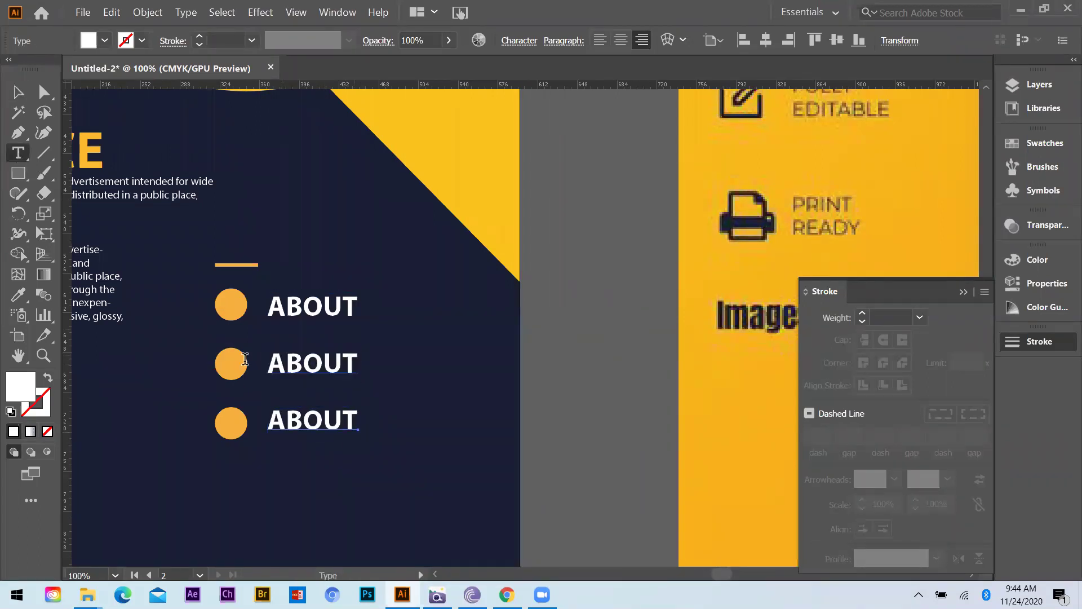
{"action": "double_click", "coordinate": [271, 358]}
{"action": "type", "text": "LEA"}
{"action": "type", "text": "RNING"}
{"action": "key", "text": "Escape"}
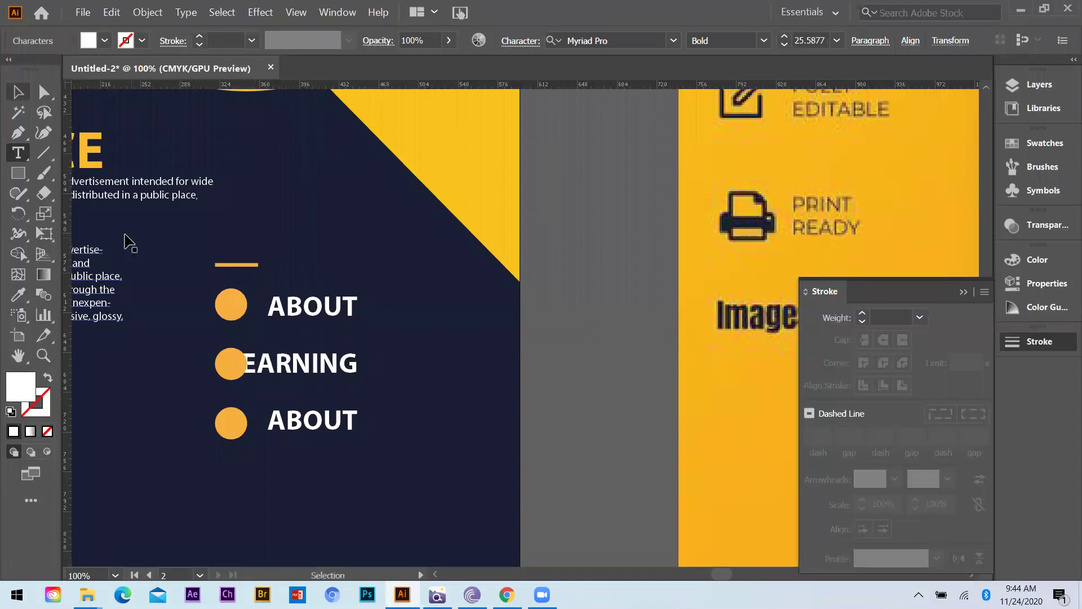
{"action": "key", "text": "Escape"}
{"action": "left_click_drag", "start_coordinate": [302, 363], "coordinate": [341, 362]}
Step: Change the text of the label beside the lowest orange circle to STORY
{"action": "key", "text": "t"}
{"action": "left_click_drag", "start_coordinate": [356, 416], "coordinate": [245, 413]}
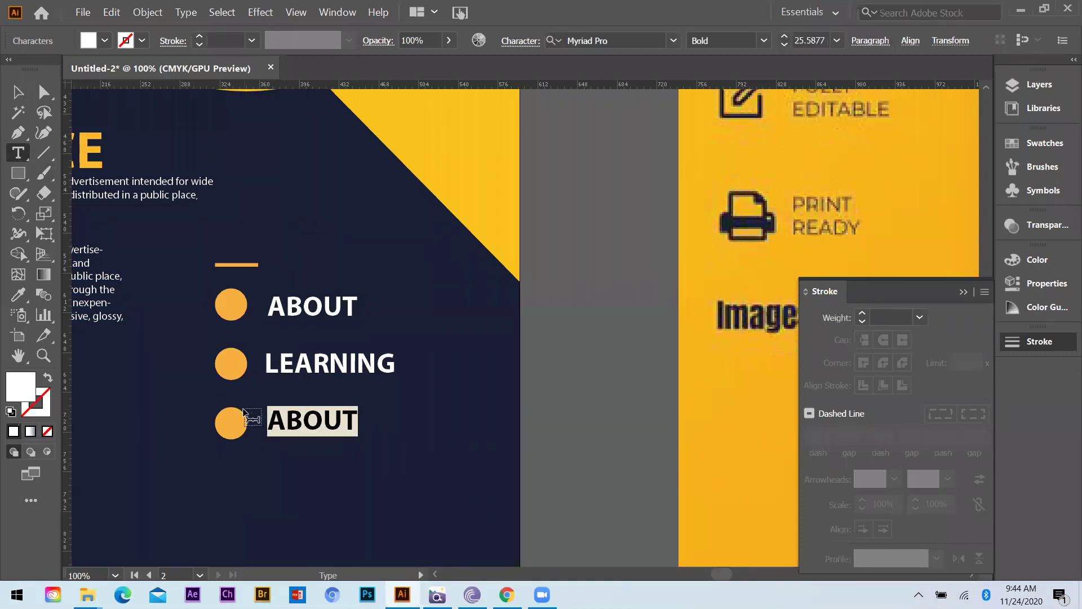
{"action": "type", "text": "STORY"}
{"action": "key", "text": "Escape"}
Step: Set the ABOUT, LEARNING and STORY labels beside the circles to the Regular font style
{"action": "left_click", "coordinate": [304, 314]}
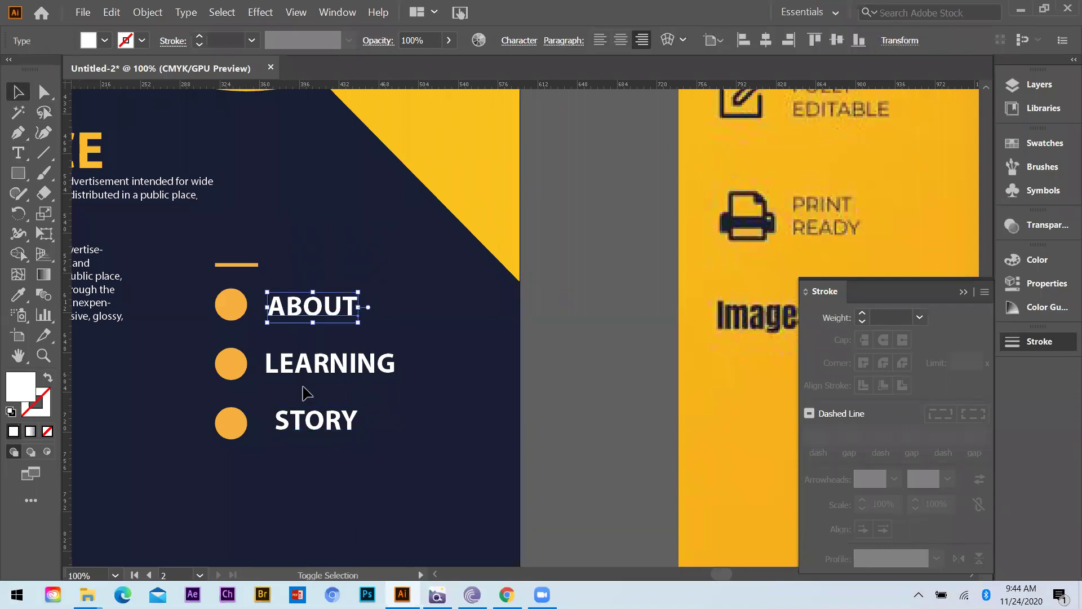
{"action": "left_click", "coordinate": [308, 367], "text": "shift"}
{"action": "left_click", "coordinate": [315, 420], "text": "shift"}
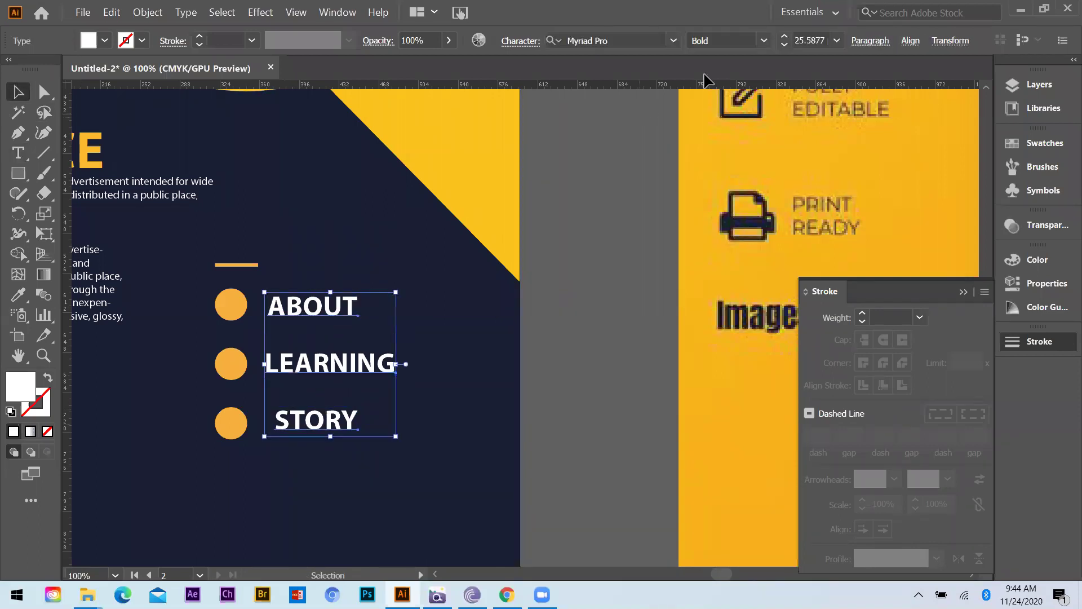
{"action": "left_click", "coordinate": [764, 45]}
{"action": "left_click", "coordinate": [720, 135]}
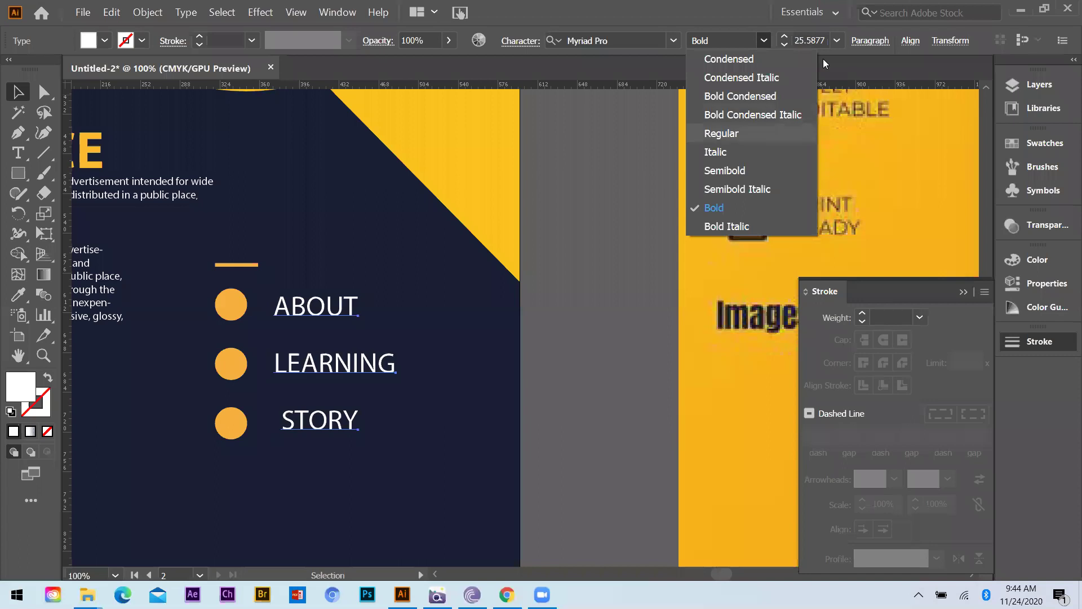
Step: Align the left edges of the three labels and move them horizontally back beside the orange circles
{"action": "left_click", "coordinate": [911, 40]}
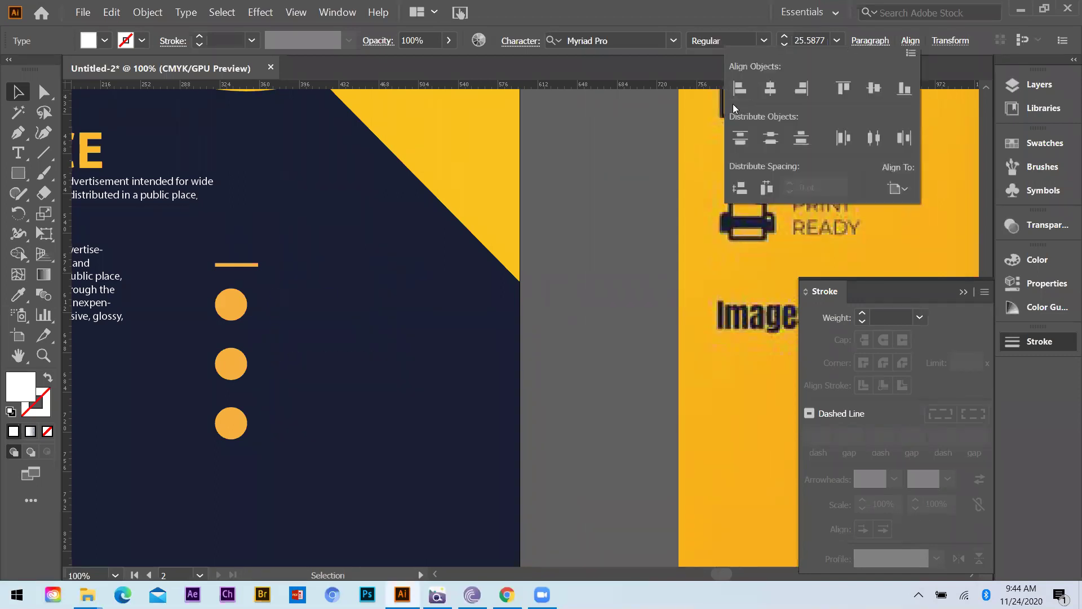
{"action": "left_click", "coordinate": [910, 41]}
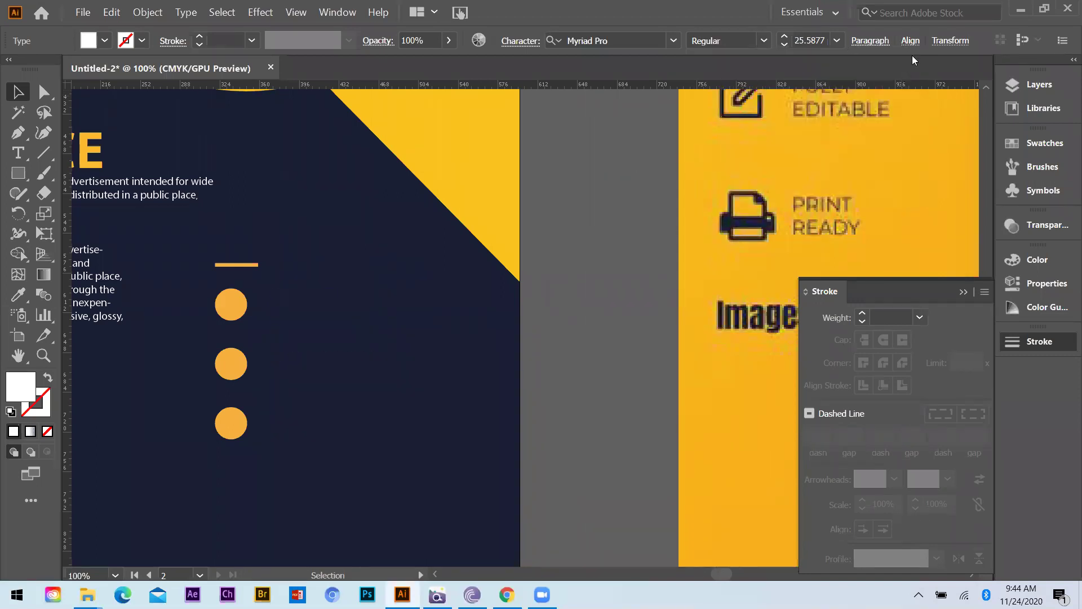
{"action": "key", "text": "ctrl+minus"}
{"action": "key", "text": "ctrl+minus"}
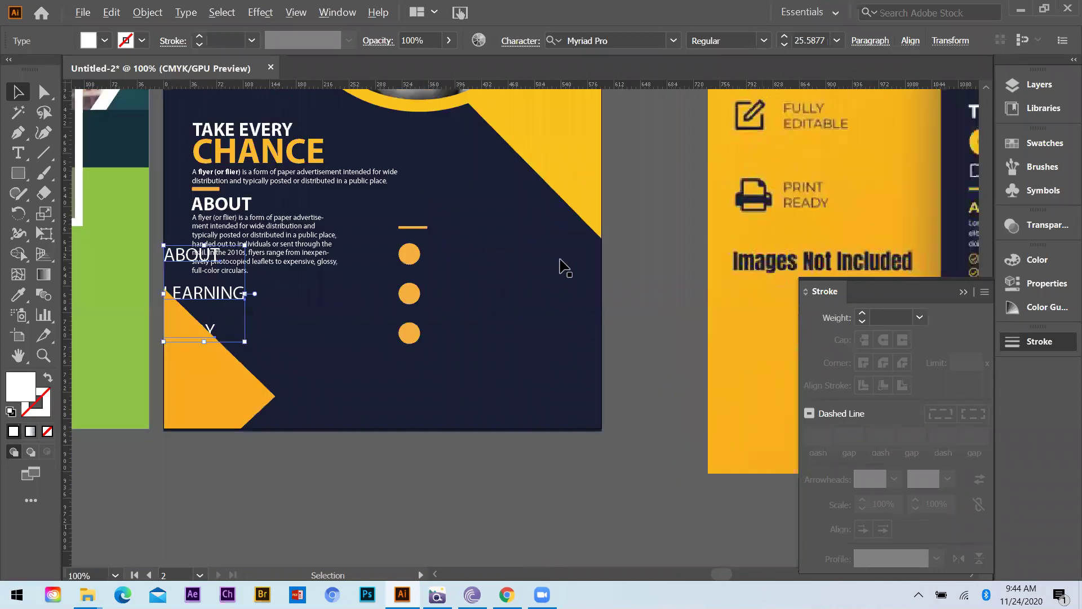
{"action": "key", "text": "ctrl+plus"}
{"action": "left_click_drag", "start_coordinate": [566, 283], "coordinate": [559, 283]}
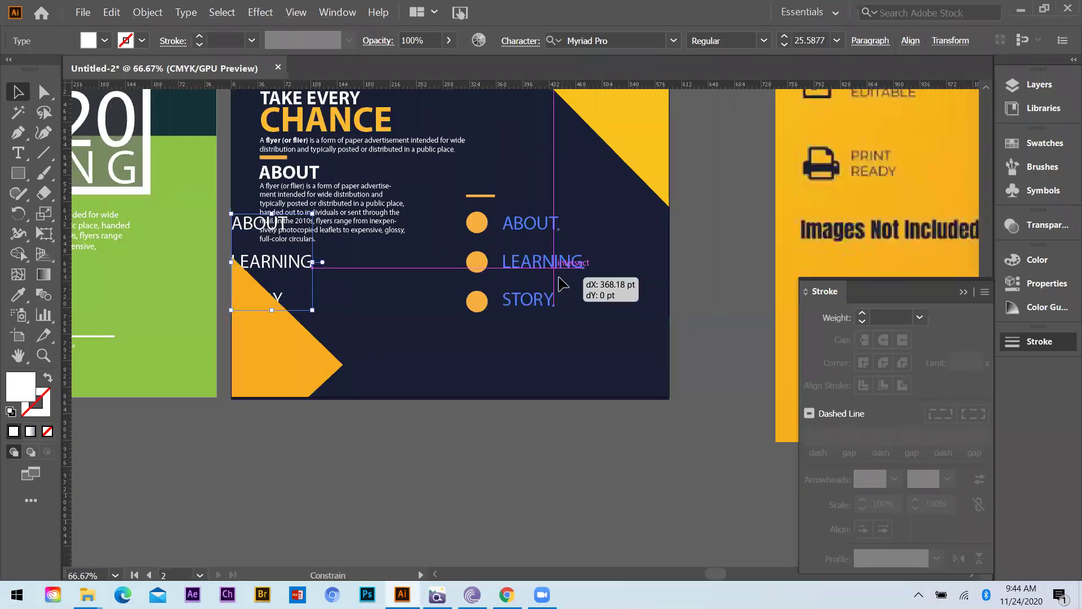
{"action": "left_click", "coordinate": [672, 304]}
Step: Adjust the labels' heights individually so that each is vertically centred on its orange circle
{"action": "left_click", "coordinate": [549, 304]}
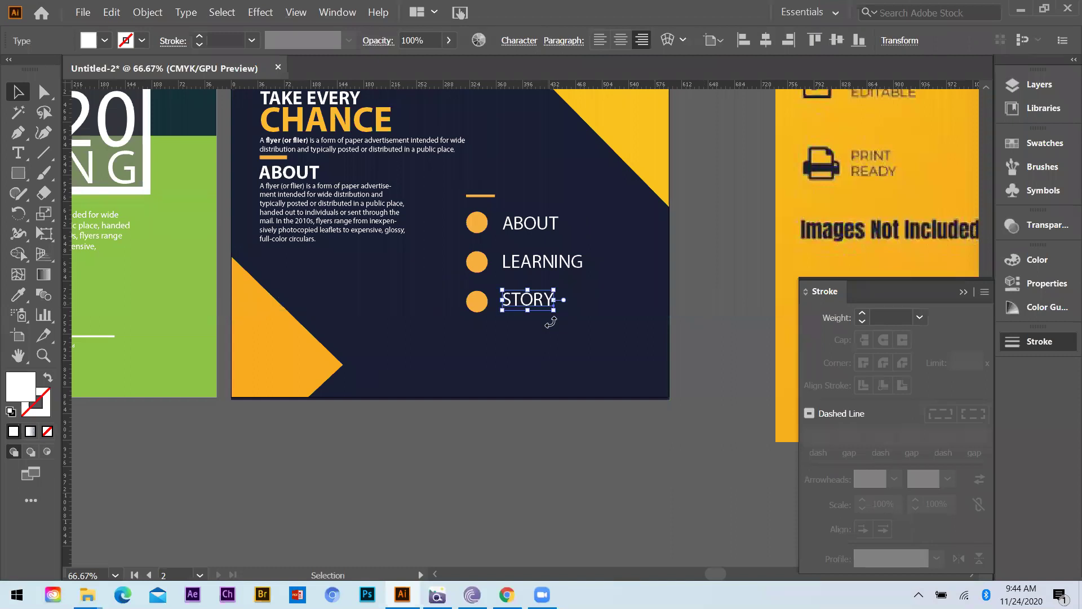
{"action": "left_click_drag", "start_coordinate": [541, 300], "coordinate": [541, 302]}
{"action": "left_click", "coordinate": [532, 254]}
{"action": "left_click_drag", "start_coordinate": [533, 254], "coordinate": [529, 222]}
{"action": "left_click", "coordinate": [714, 400]}
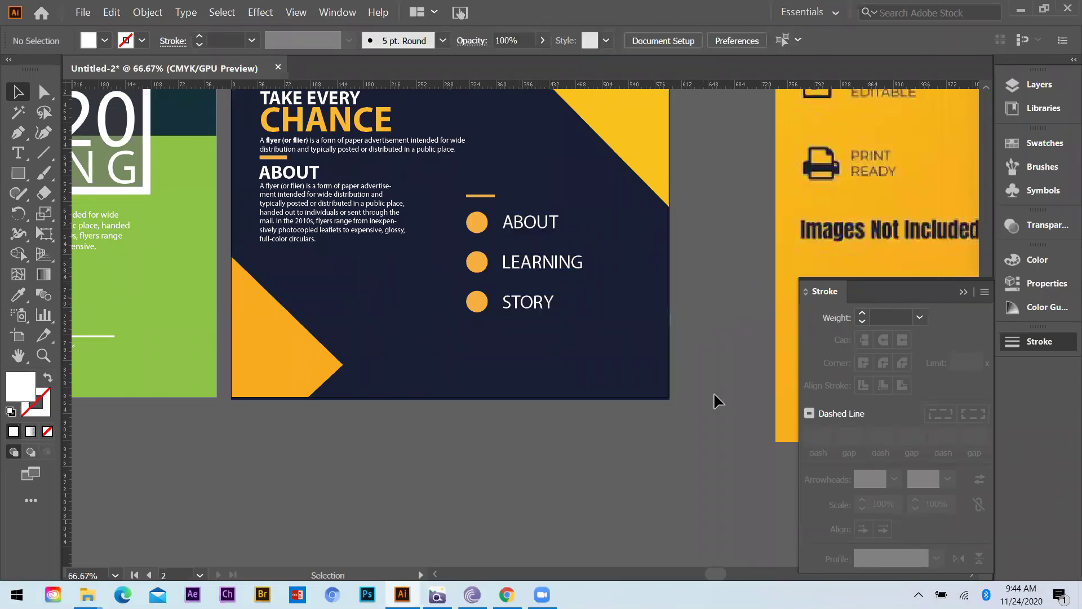
Step: Set the font size of the ABOUT, LEARNING and STORY labels beside the circles to 18 pt
{"action": "left_click", "coordinate": [18, 153]}
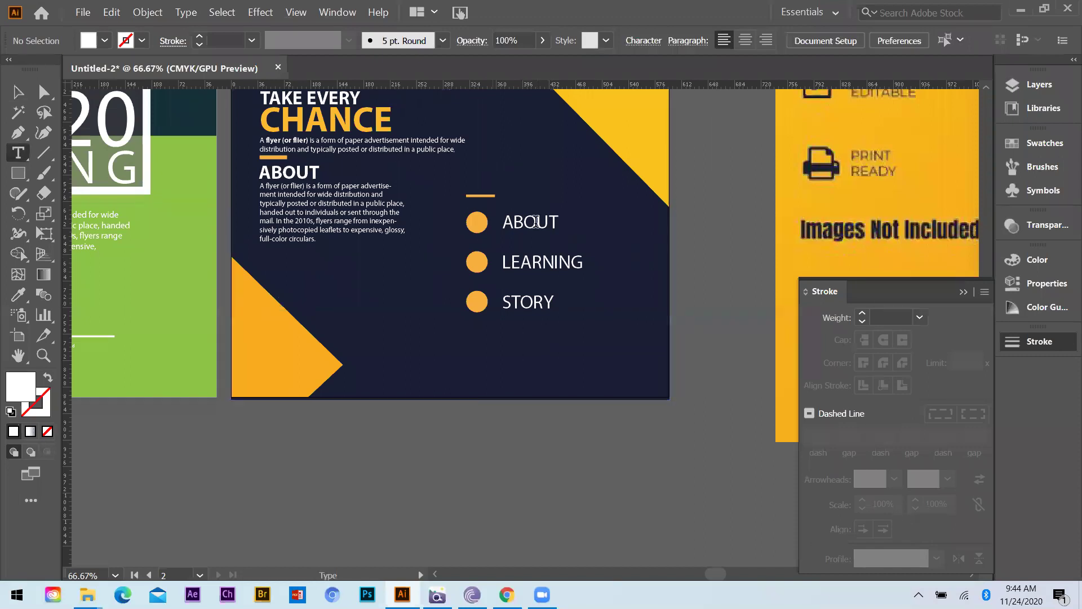
{"action": "left_click", "coordinate": [14, 94]}
{"action": "left_click", "coordinate": [519, 237]}
{"action": "left_click", "coordinate": [524, 313], "text": "shift"}
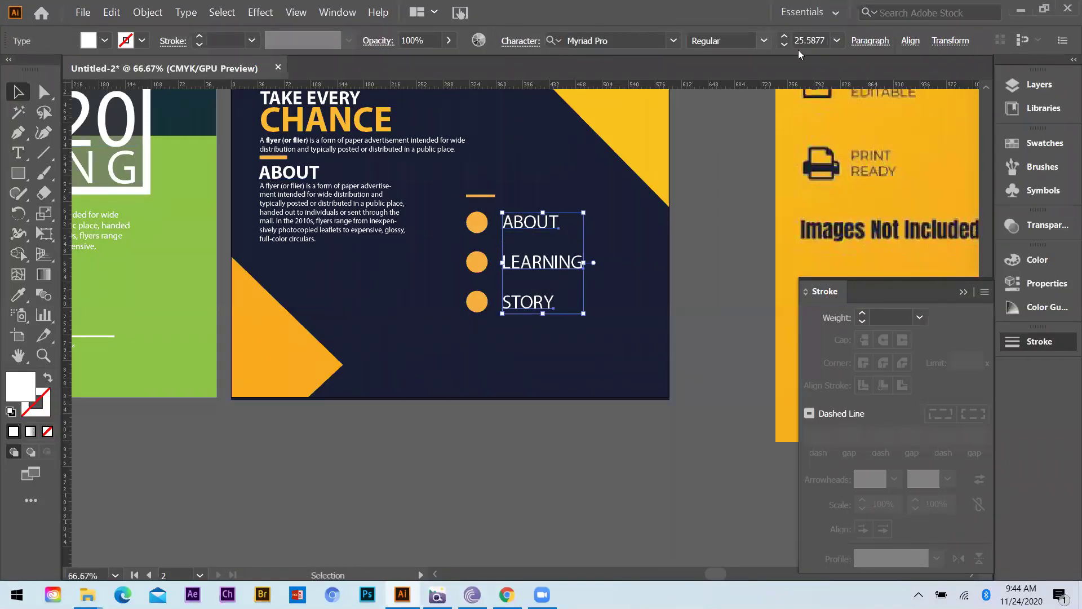
{"action": "left_click", "coordinate": [836, 41]}
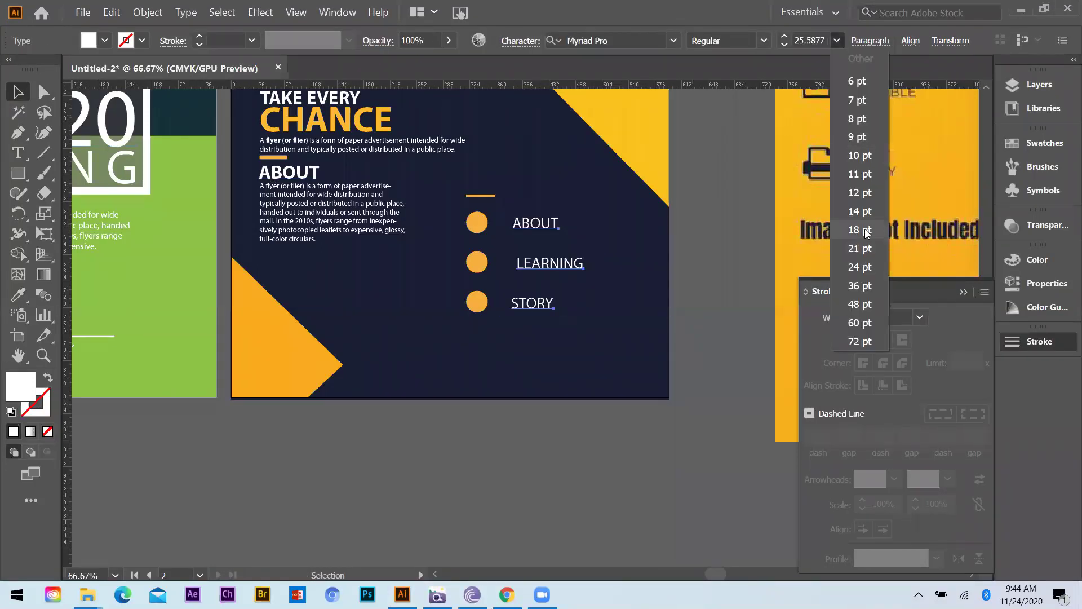
{"action": "left_click", "coordinate": [22, 224]}
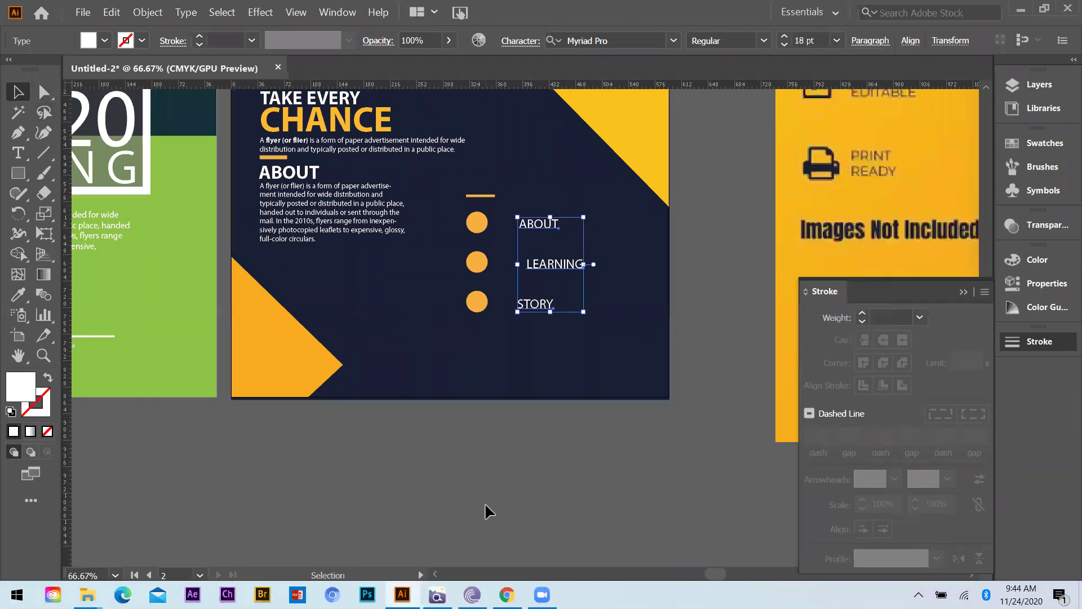
Step: Try to left-align the resized ABOUT, LEARNING and STORY labels, and undo the alignment
{"action": "left_click", "coordinate": [547, 232]}
{"action": "left_click", "coordinate": [547, 232]}
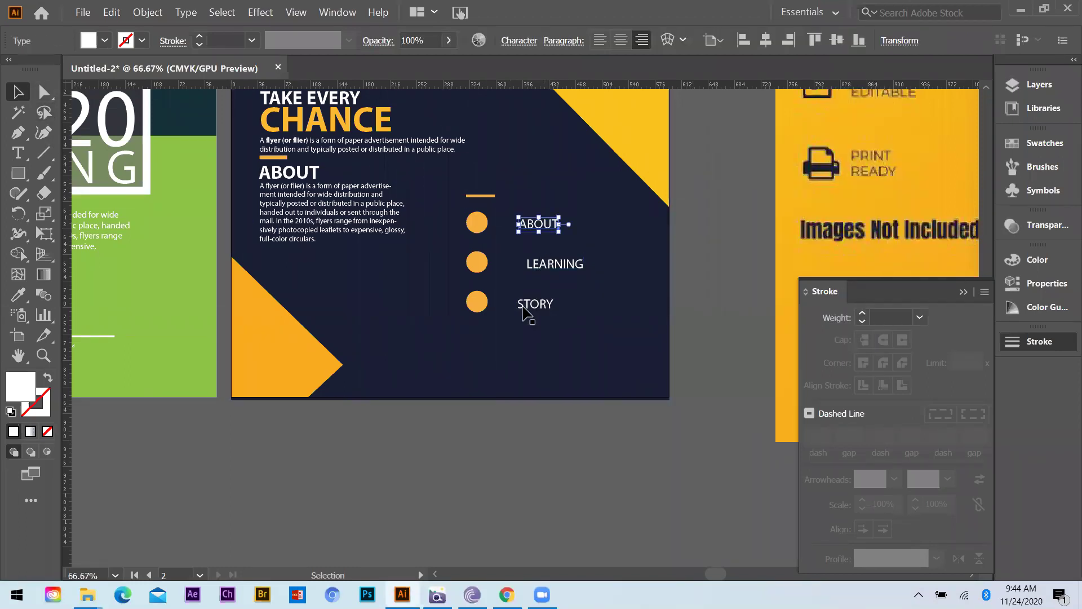
{"action": "left_click", "coordinate": [556, 264], "text": "shift"}
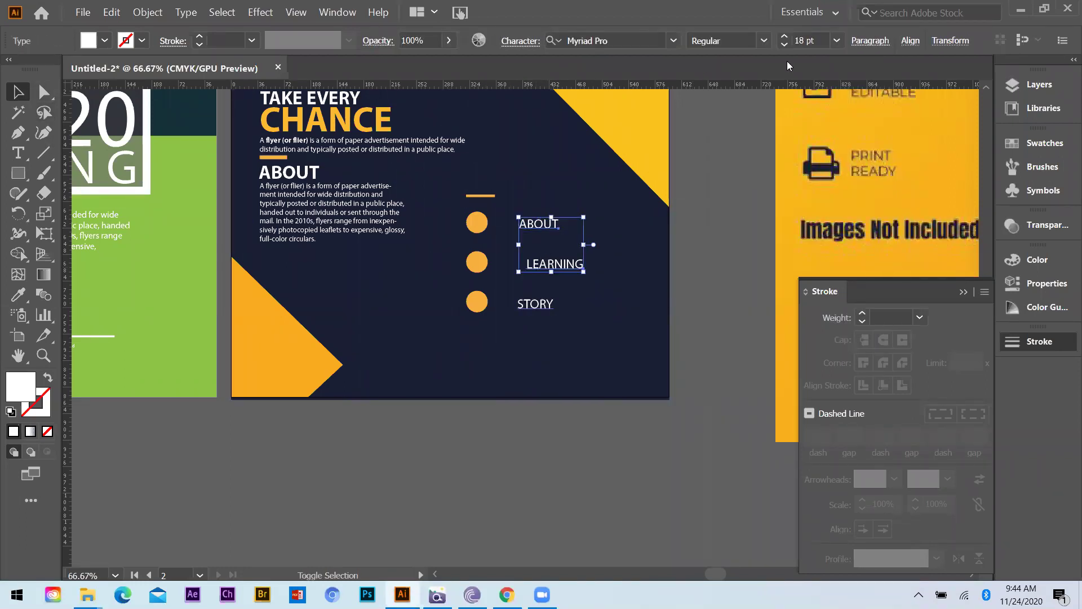
{"action": "left_click", "coordinate": [909, 42]}
{"action": "left_click", "coordinate": [741, 92]}
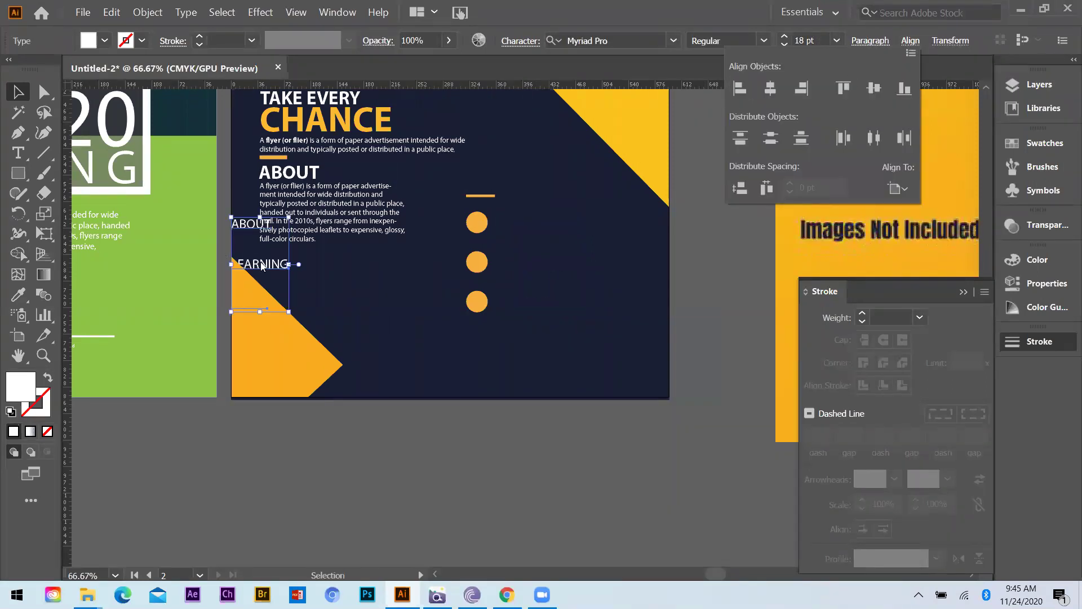
{"action": "key", "text": "Escape"}
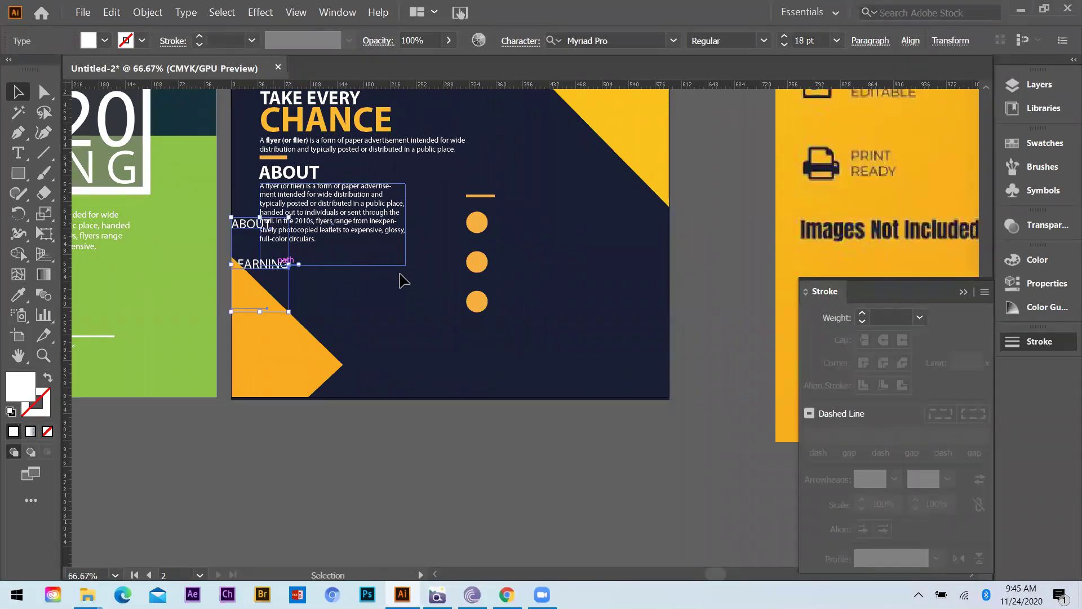
{"action": "left_click", "coordinate": [374, 508]}
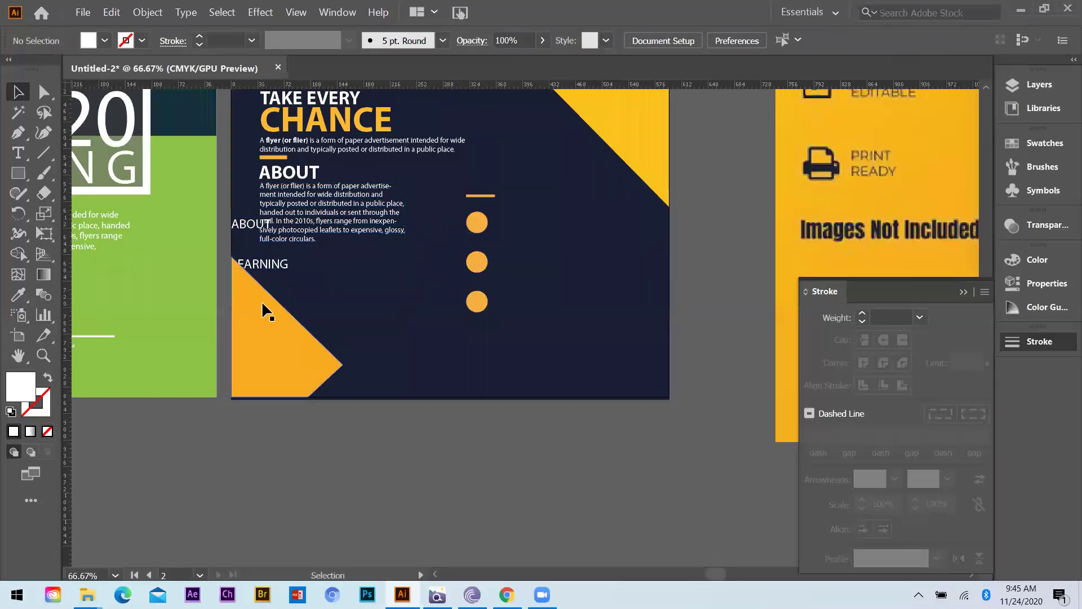
{"action": "key", "text": "ctrl+z"}
{"action": "key", "text": "ctrl+z"}
Step: Align the ABOUT, LEARNING and STORY labels on a common horizontal centre
{"action": "left_click", "coordinate": [556, 264]}
{"action": "left_click", "coordinate": [542, 226]}
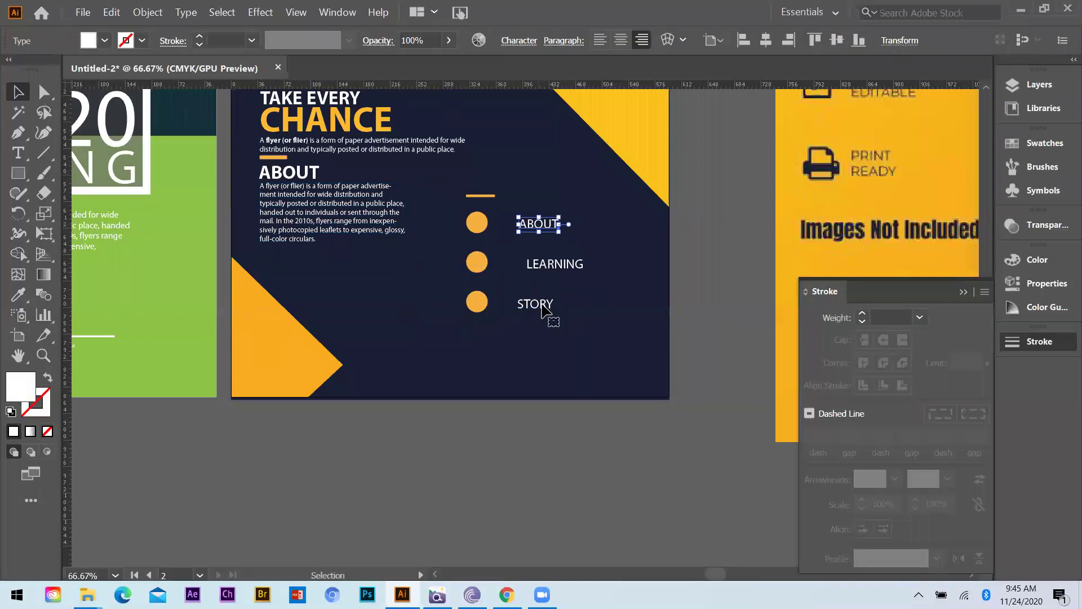
{"action": "left_click", "coordinate": [544, 307], "text": "shift"}
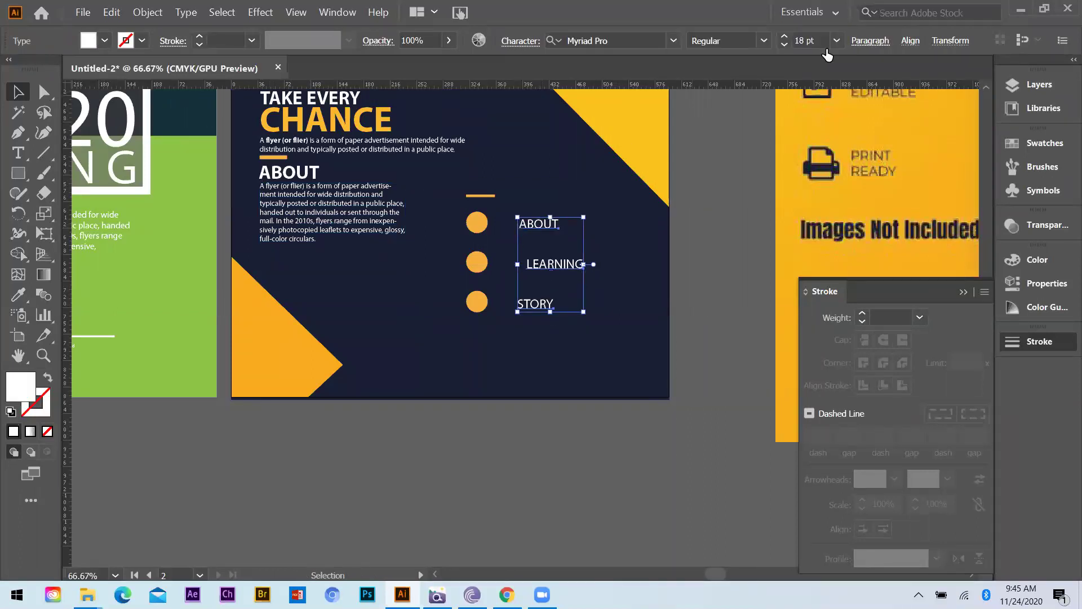
{"action": "left_click", "coordinate": [909, 42]}
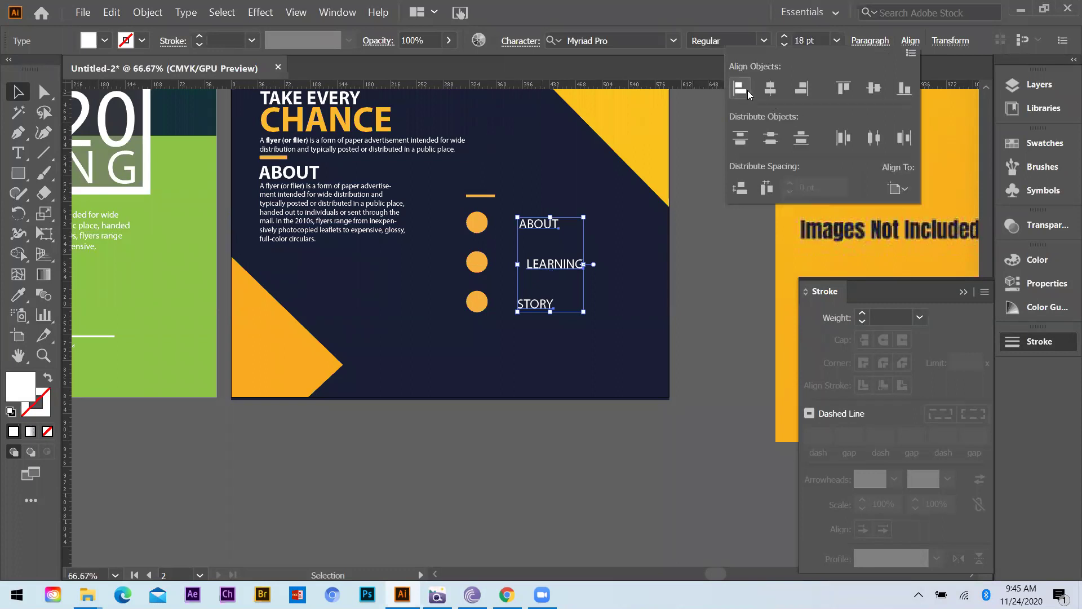
{"action": "left_click", "coordinate": [769, 90]}
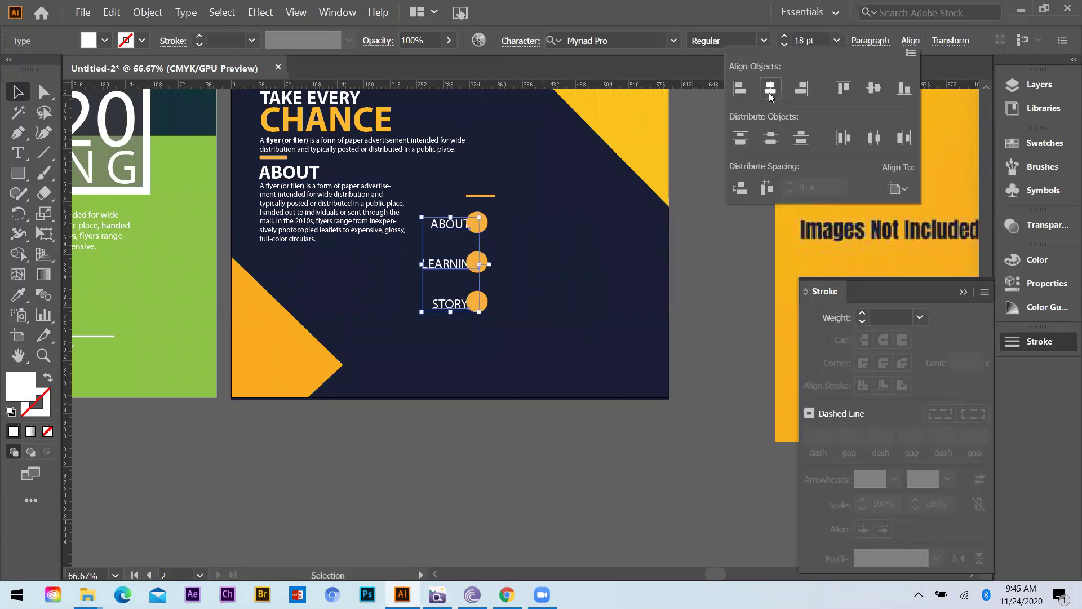
Step: Left-align the ABOUT, LEARNING and STORY labels and move them together beside the orange circles
{"action": "left_click", "coordinate": [739, 88]}
{"action": "left_click_drag", "start_coordinate": [269, 271], "coordinate": [546, 267]}
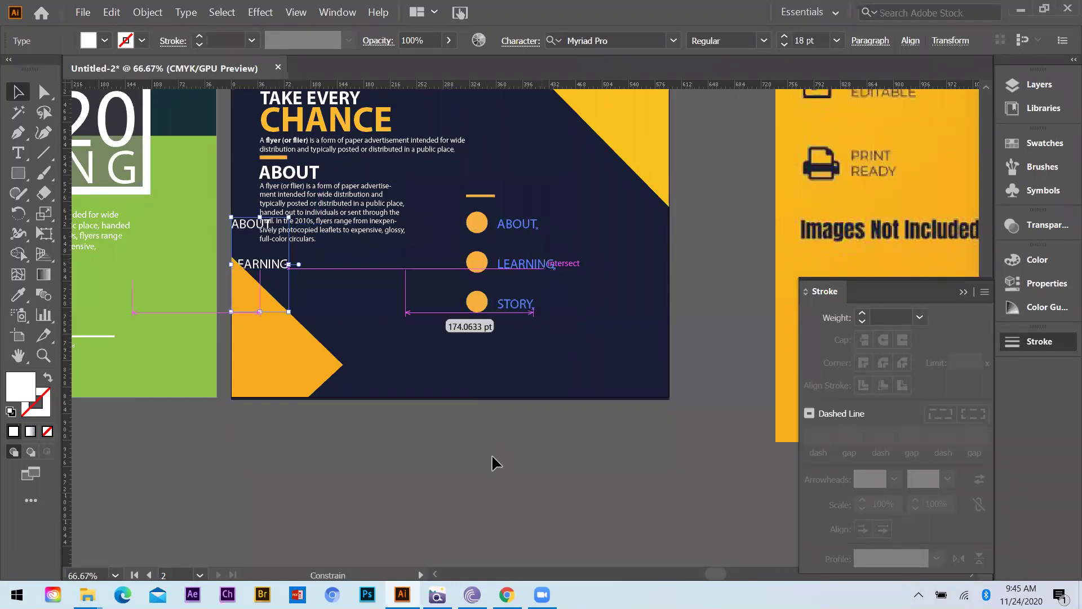
{"action": "left_click_drag", "start_coordinate": [511, 420], "coordinate": [560, 338]}
{"action": "scroll", "coordinate": [561, 338], "scroll_direction": "up", "scroll_amount": 1}
{"action": "key", "text": "ctrl+shift+a"}
Step: Add an area text box under the ABOUT label, set it to 9 pt and paste the flyer description into it
{"action": "key", "text": "t"}
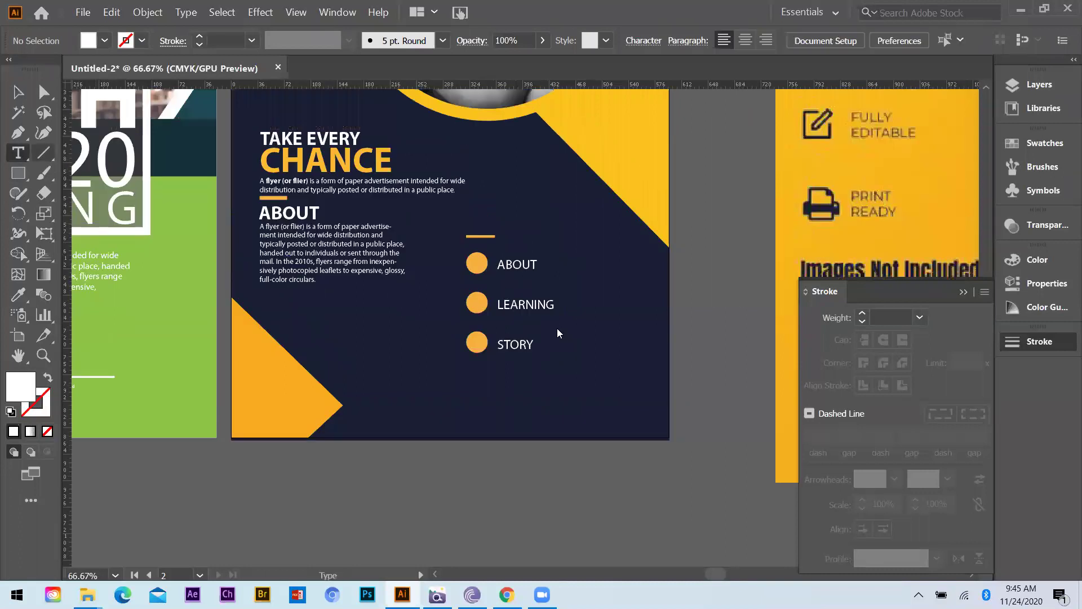
{"action": "key", "text": "ctrl+equal"}
{"action": "key", "text": "ctrl+equal"}
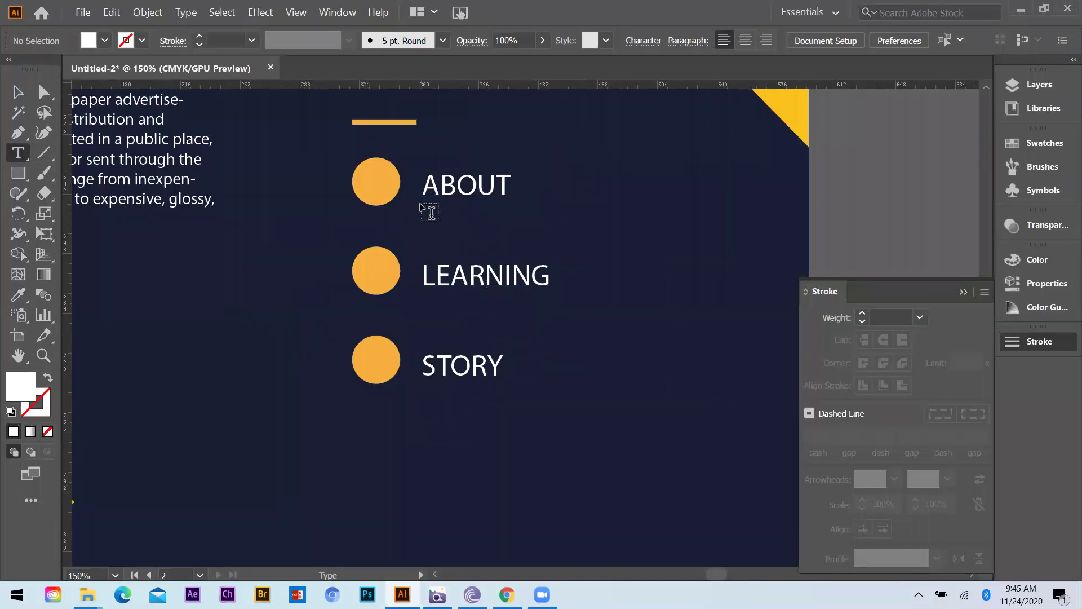
{"action": "left_click_drag", "start_coordinate": [422, 204], "coordinate": [654, 236]}
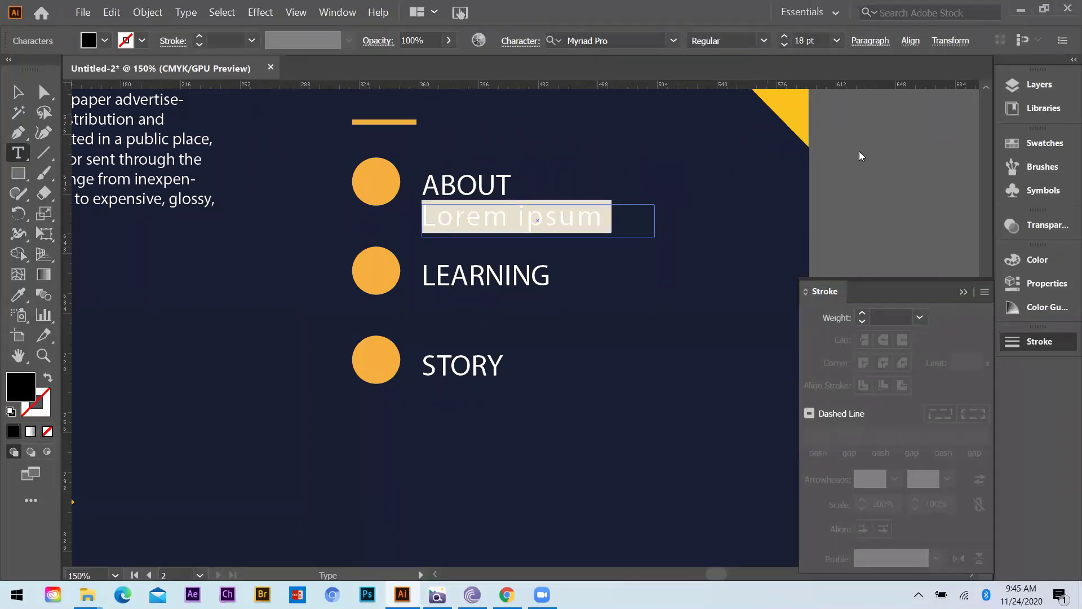
{"action": "left_click", "coordinate": [837, 41]}
{"action": "left_click", "coordinate": [860, 140]}
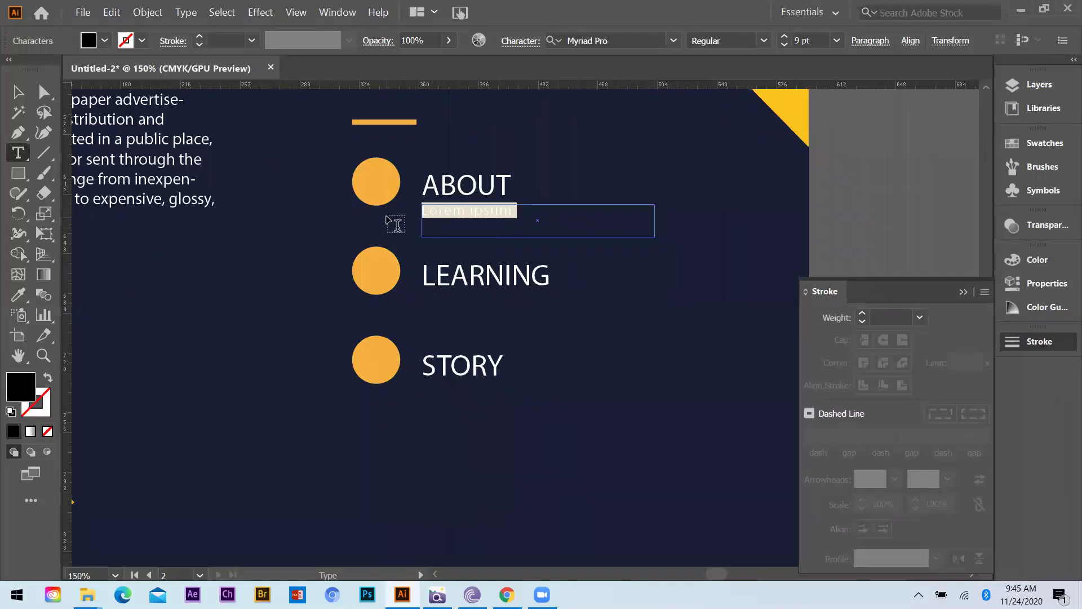
{"action": "key", "text": "ctrl+v"}
{"action": "key", "text": "Escape"}
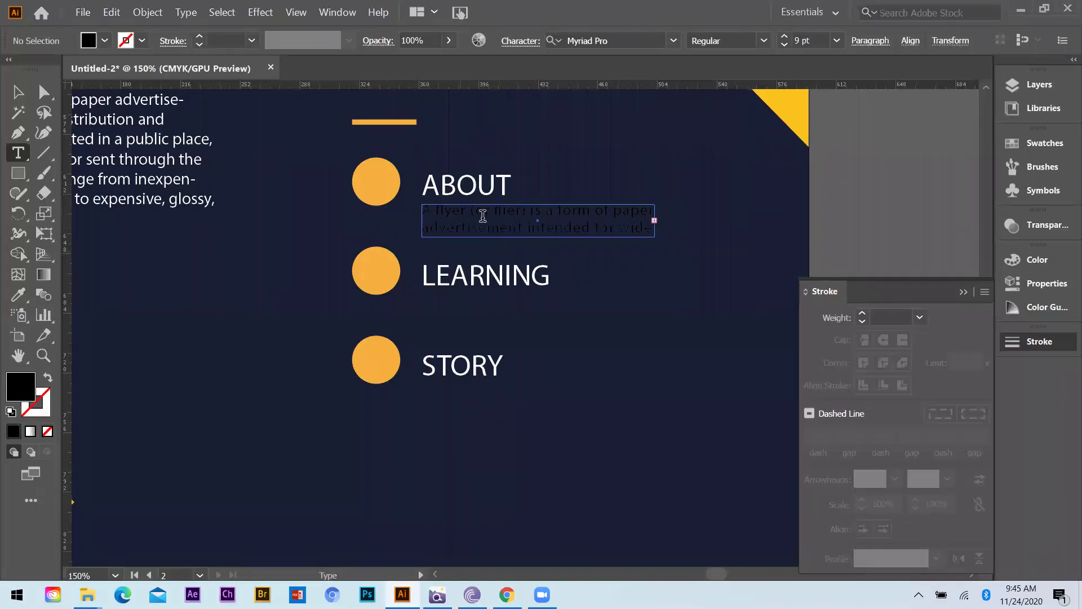
Step: Make the description's text frame slightly taller and colour its text with the yellow sampled from the flyer's corner shape
{"action": "key", "text": "ctrl+1"}
{"action": "key", "text": "v"}
{"action": "left_click", "coordinate": [429, 227]}
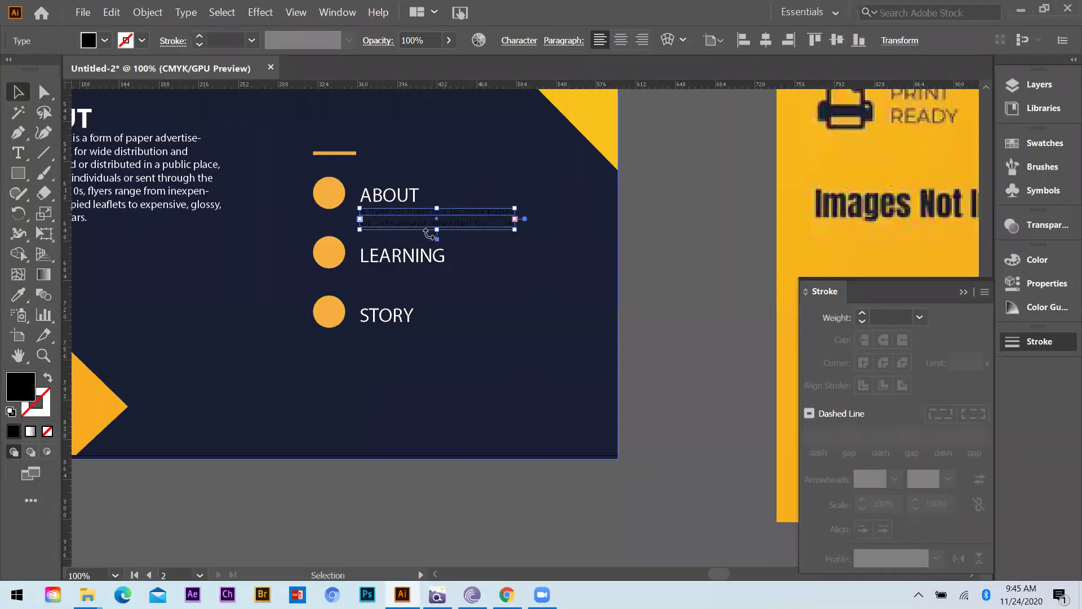
{"action": "left_click_drag", "start_coordinate": [431, 236], "coordinate": [459, 236]}
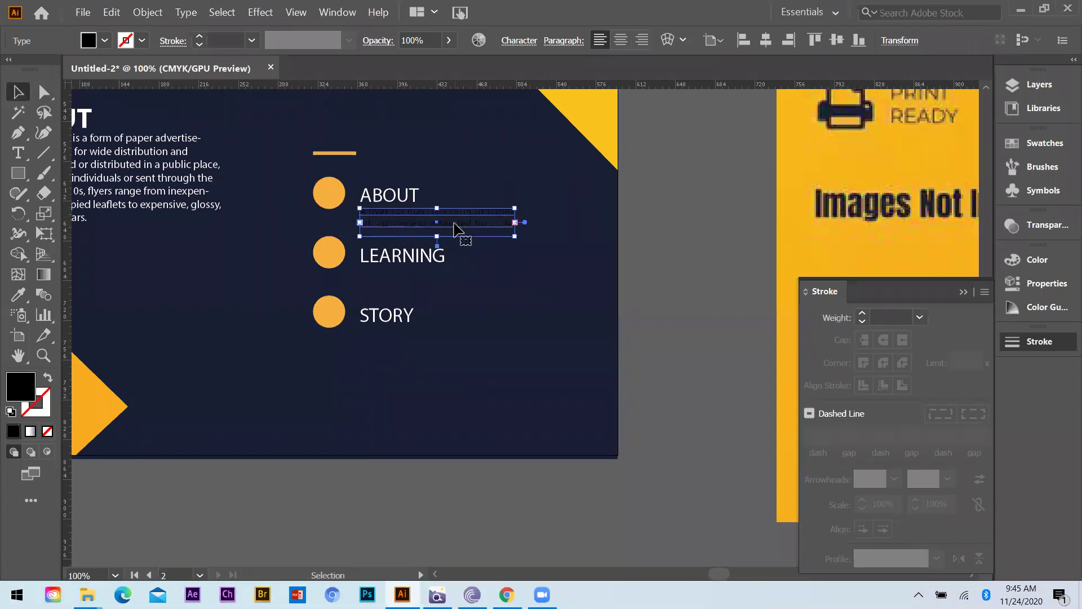
{"action": "key", "text": "u"}
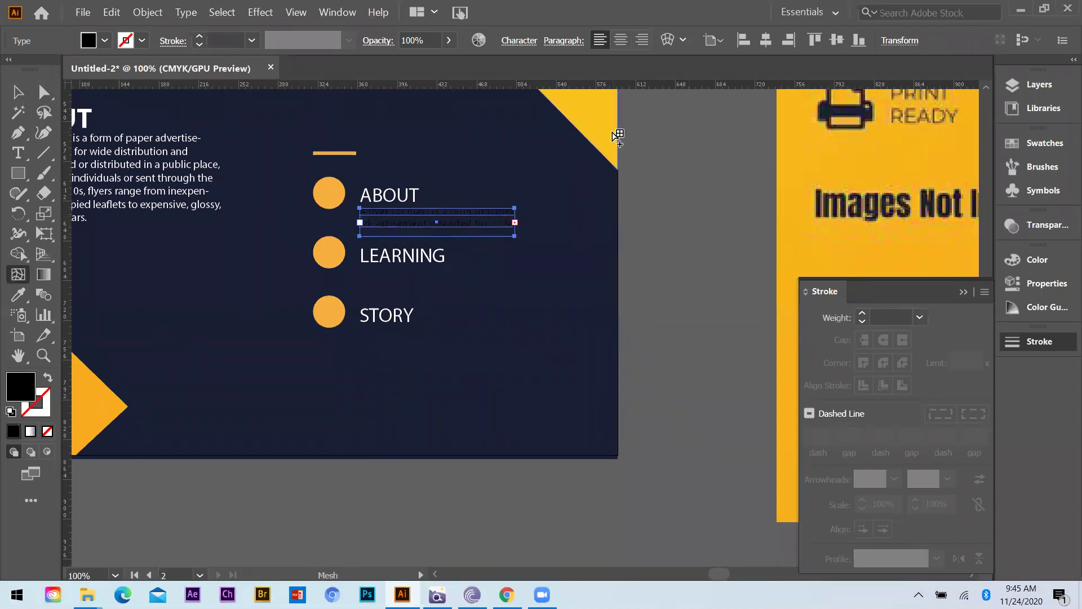
{"action": "key", "text": "i"}
{"action": "left_click", "coordinate": [615, 133]}
{"action": "left_click", "coordinate": [19, 91]}
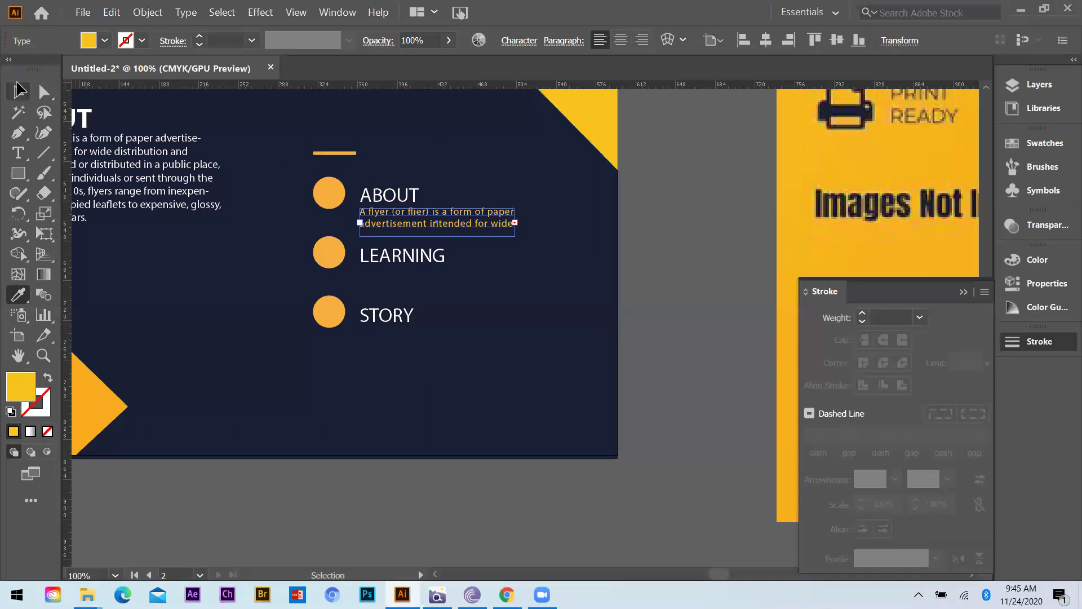
Step: Nudge the ABOUT label and its description up together so they sit level with the first orange circle
{"action": "left_click", "coordinate": [506, 248]}
{"action": "left_click", "coordinate": [409, 201]}
{"action": "left_click", "coordinate": [398, 220], "text": "shift"}
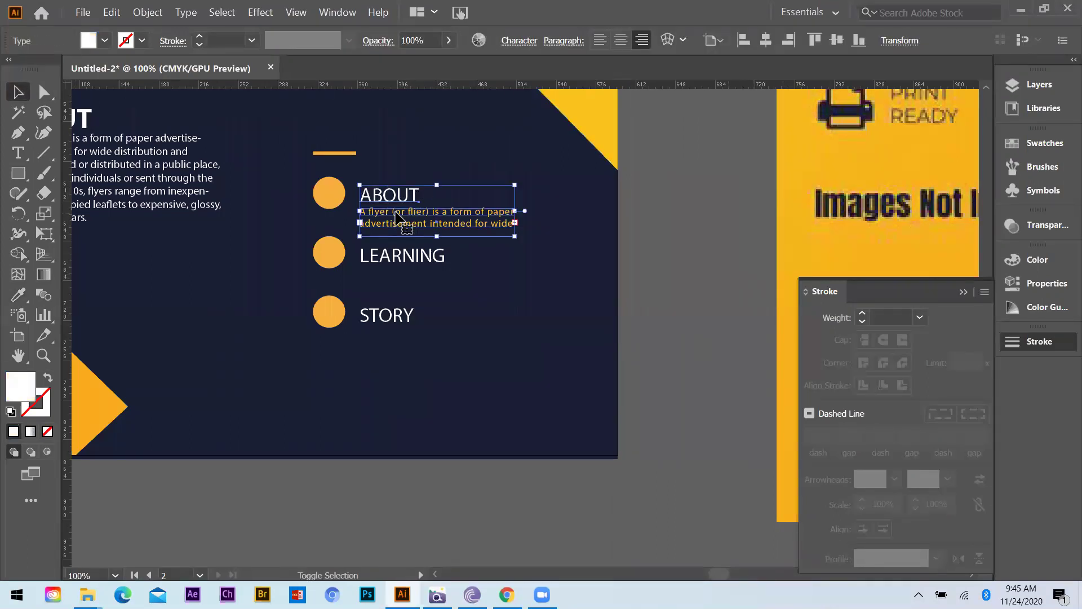
{"action": "key", "text": "Up"}
{"action": "key", "text": "Up"}
{"action": "key", "text": "Up"}
{"action": "key", "text": "Up"}
{"action": "key", "text": "Up"}
{"action": "key", "text": "Up"}
{"action": "key", "text": "Down"}
{"action": "key", "text": "Down"}
{"action": "key", "text": "Down"}
{"action": "key", "text": "Down"}
{"action": "key", "text": "Down"}
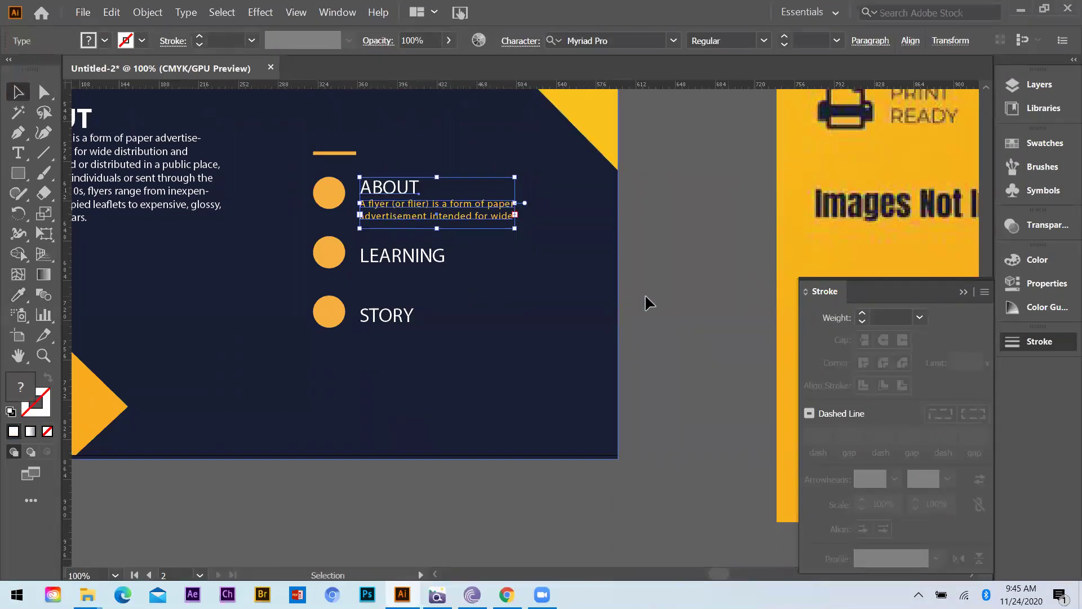
Step: Duplicate the yellow description under the LEARNING and STORY labels
{"action": "left_click", "coordinate": [364, 240]}
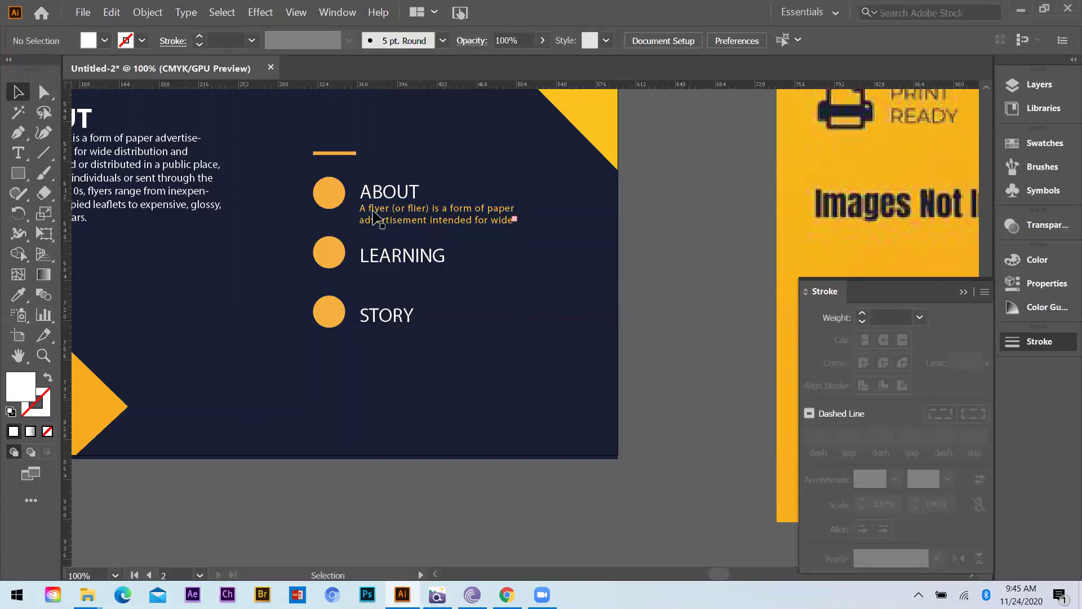
{"action": "left_click_drag", "start_coordinate": [391, 220], "coordinate": [407, 360]}
{"action": "left_click", "coordinate": [544, 290]}
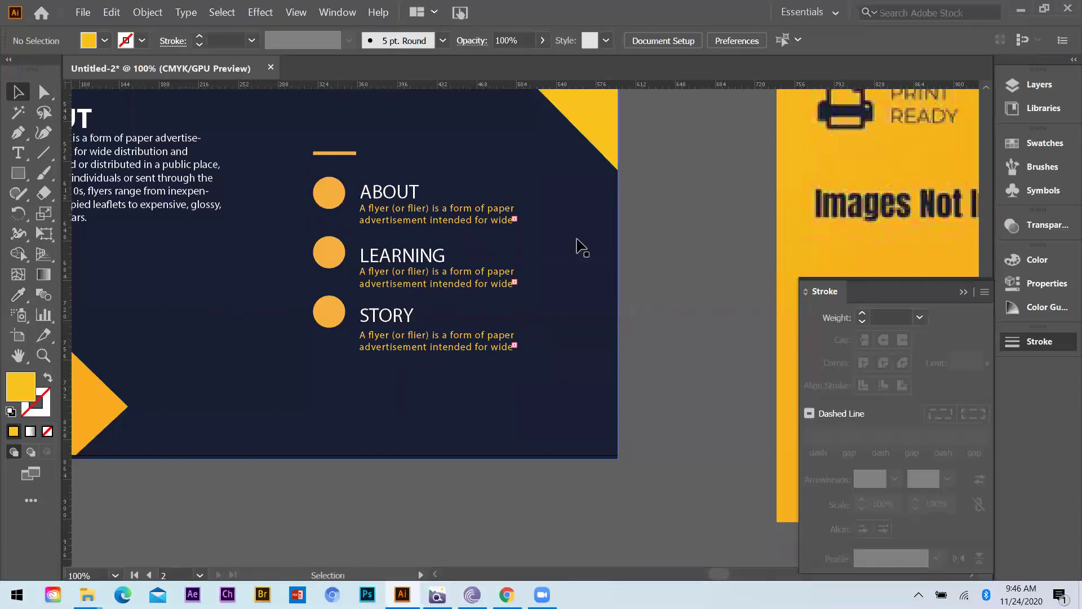
Step: Copy the BATCH 32 LAYOUT heading from the green flyer to above the bullet list, scaled to about 30 pt
{"action": "scroll", "coordinate": [575, 244], "scroll_direction": "down", "scroll_amount": 2}
{"action": "scroll", "coordinate": [395, 242], "scroll_direction": "up", "scroll_amount": 1}
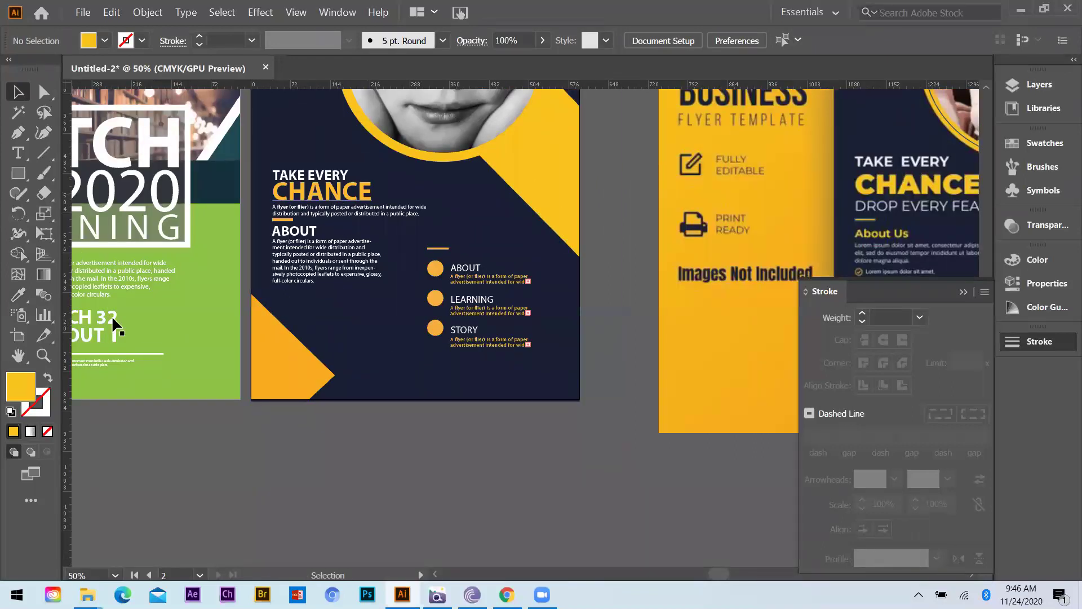
{"action": "left_click_drag", "start_coordinate": [96, 320], "coordinate": [505, 233]}
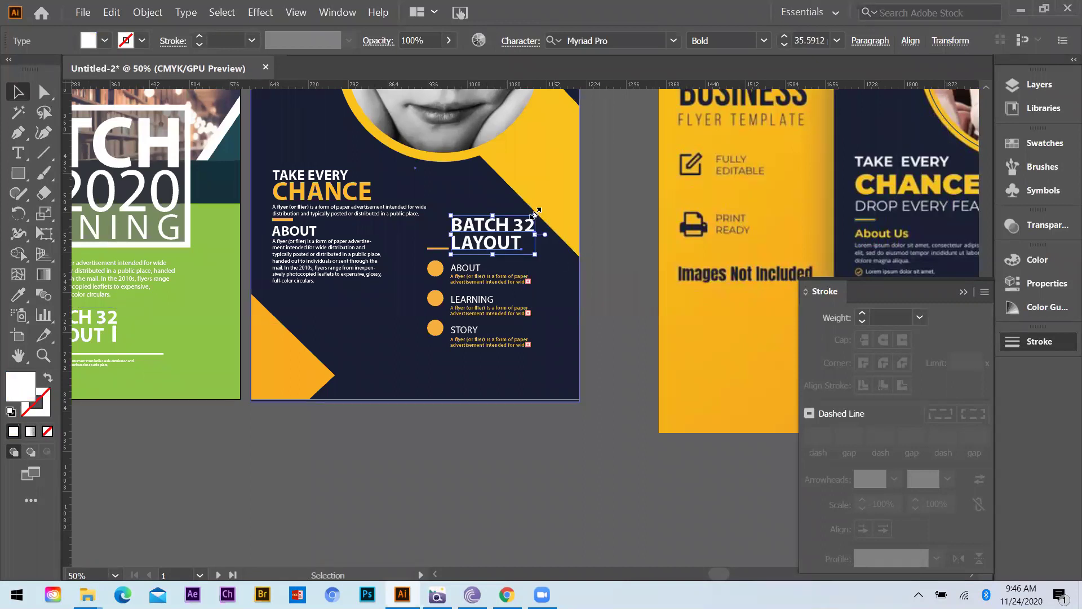
{"action": "left_click", "coordinate": [558, 231], "text": "shift"}
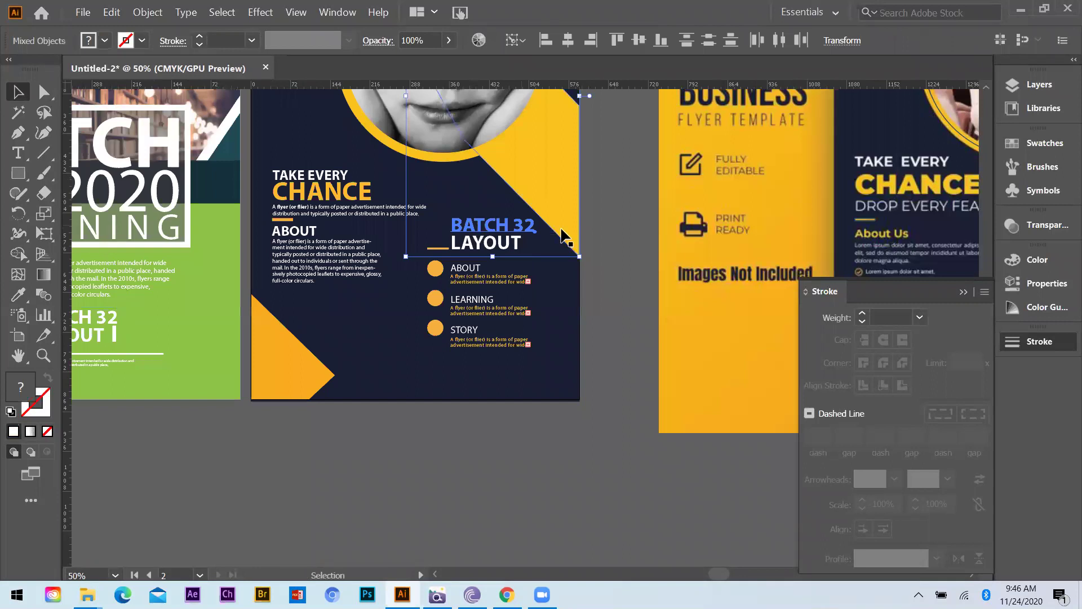
{"action": "scroll", "coordinate": [513, 236], "scroll_direction": "up", "scroll_amount": 1}
{"action": "left_click", "coordinate": [514, 248]}
{"action": "left_click_drag", "start_coordinate": [544, 257], "coordinate": [532, 252]}
{"action": "left_click_drag", "start_coordinate": [472, 229], "coordinate": [461, 227]}
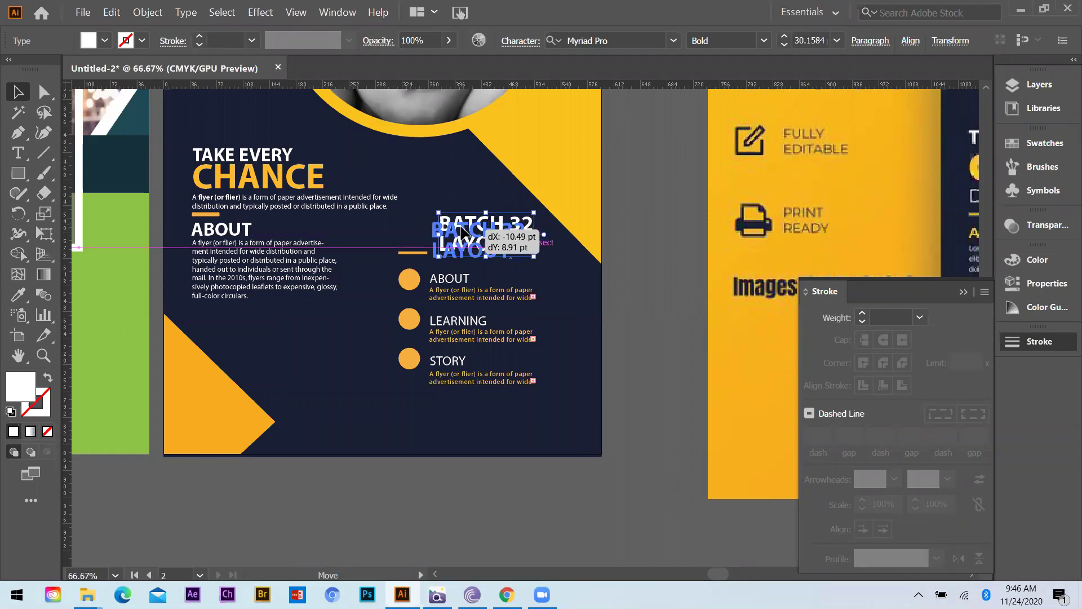
Step: Colour the BATCH 32 LAYOUT heading with the orange-yellow sampled from the reference flyer's background
{"action": "key", "text": "i"}
{"action": "left_click", "coordinate": [730, 266]}
{"action": "key", "text": "a"}
{"action": "key", "text": "v"}
{"action": "left_click", "coordinate": [363, 395]}
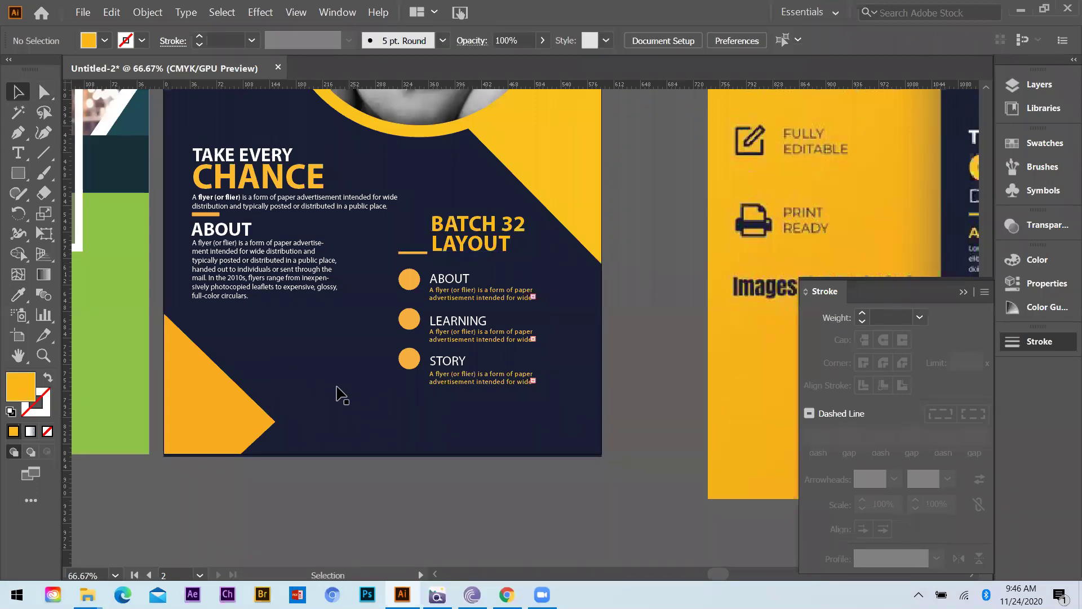
Step: Place a yellow BATCH 32 title in the upper-left corner of the navy flyer
{"action": "scroll", "coordinate": [341, 394], "scroll_direction": "down", "scroll_amount": 1, "text": "alt"}
{"action": "scroll", "coordinate": [379, 393], "scroll_direction": "down", "scroll_amount": 1, "text": "alt"}
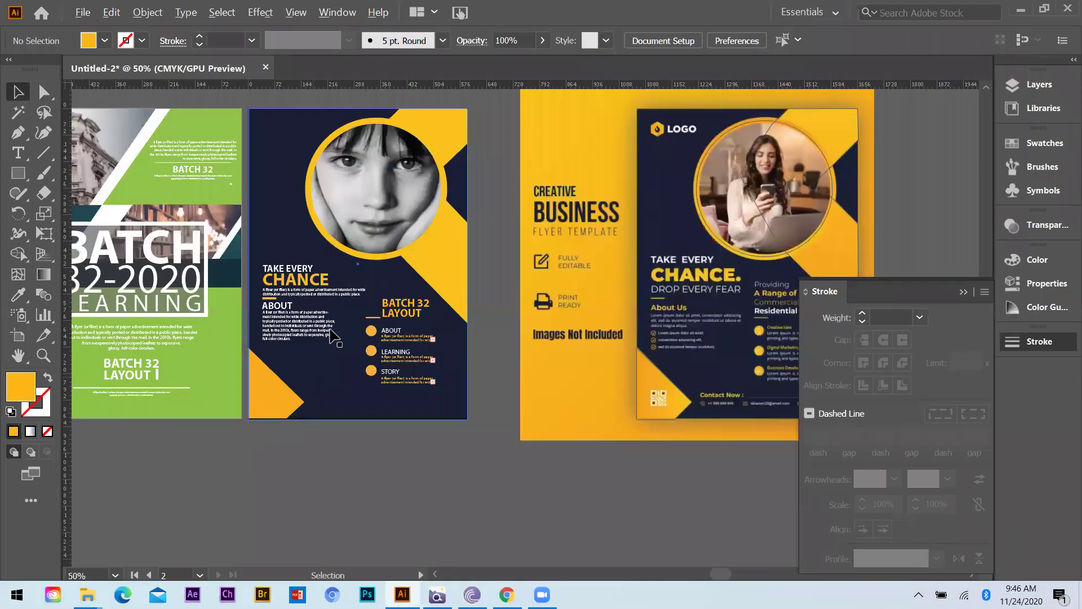
{"action": "scroll", "coordinate": [403, 381], "scroll_direction": "down", "scroll_amount": 2, "text": "alt"}
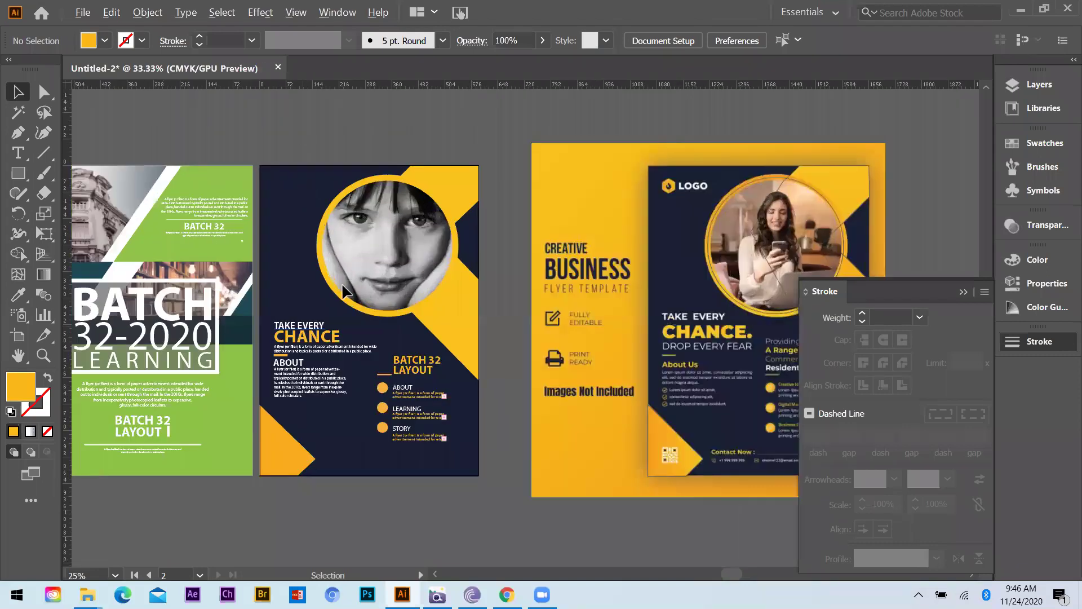
{"action": "key", "text": "ctrl+z"}
{"action": "key", "text": "ctrl+z"}
{"action": "key", "text": "alt"}
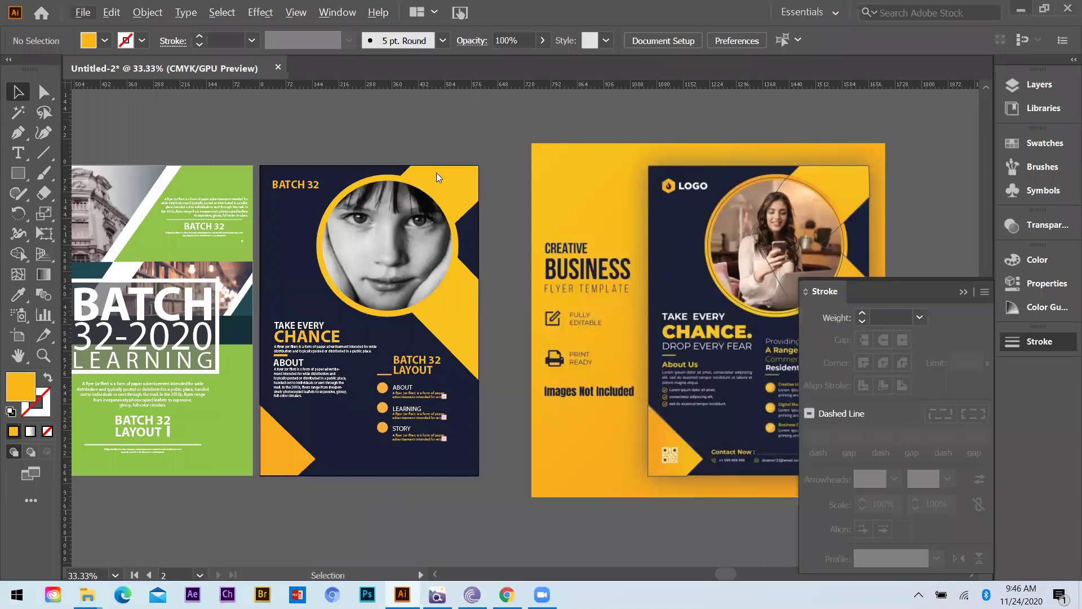
{"action": "key", "text": "alt+Tab"}
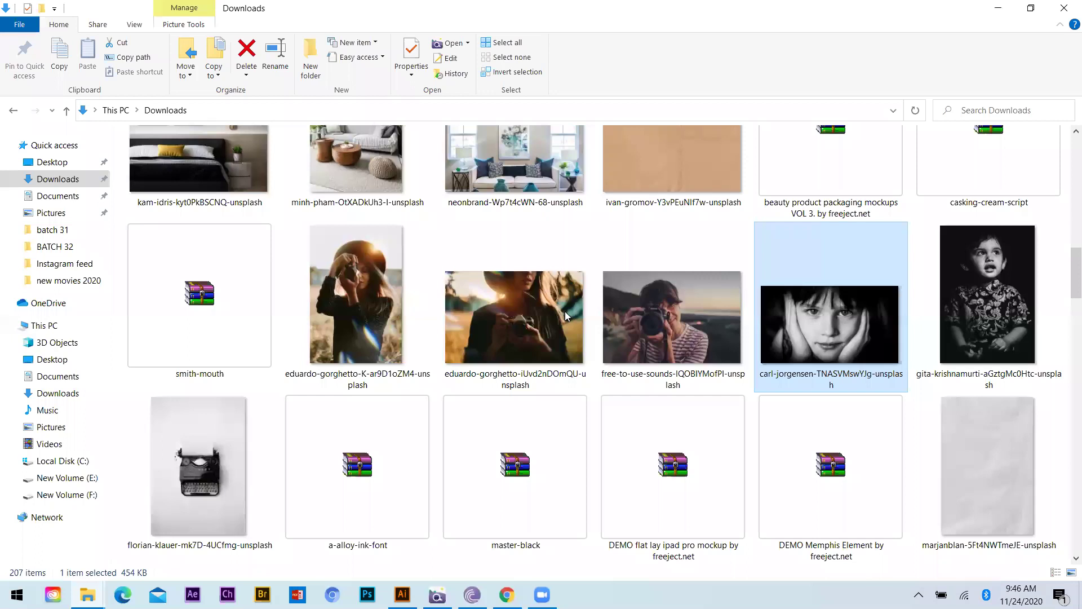
{"action": "key", "text": "alt+Tab"}
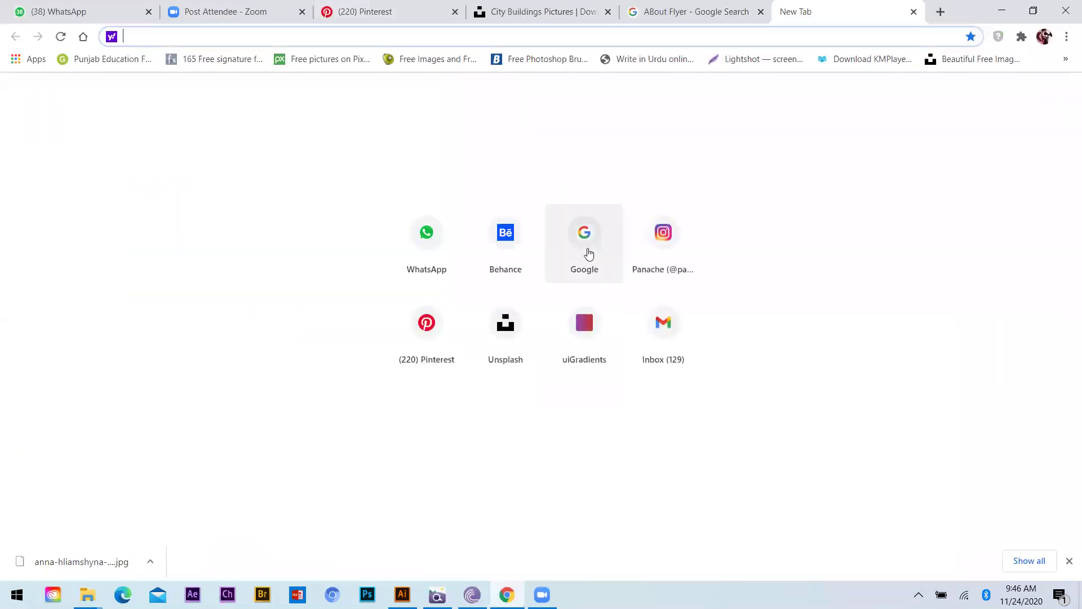
{"action": "left_click", "coordinate": [589, 254]}
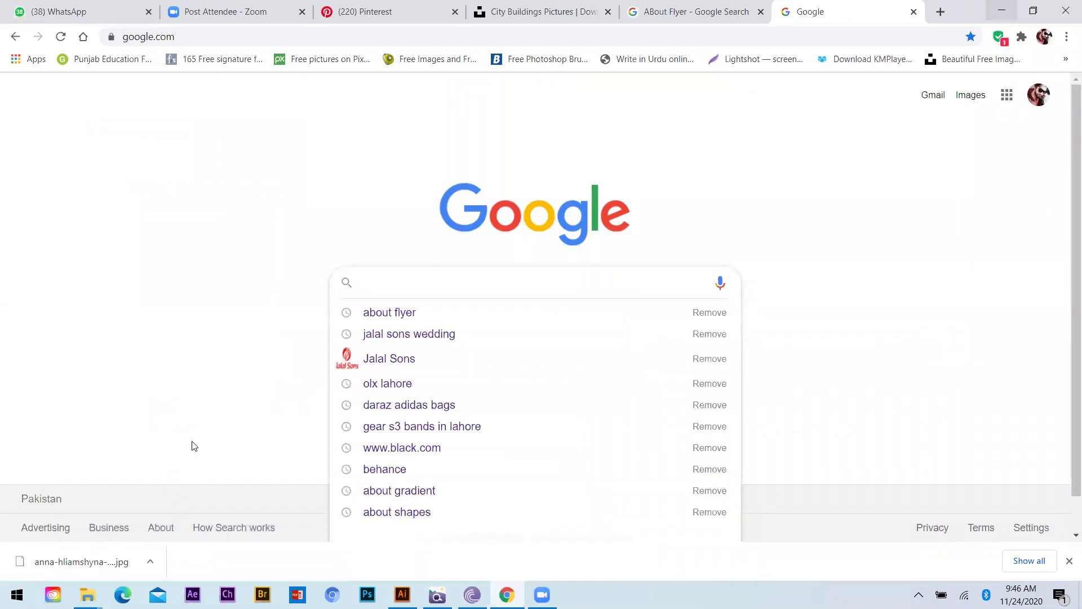
{"action": "key", "text": "super+Down"}
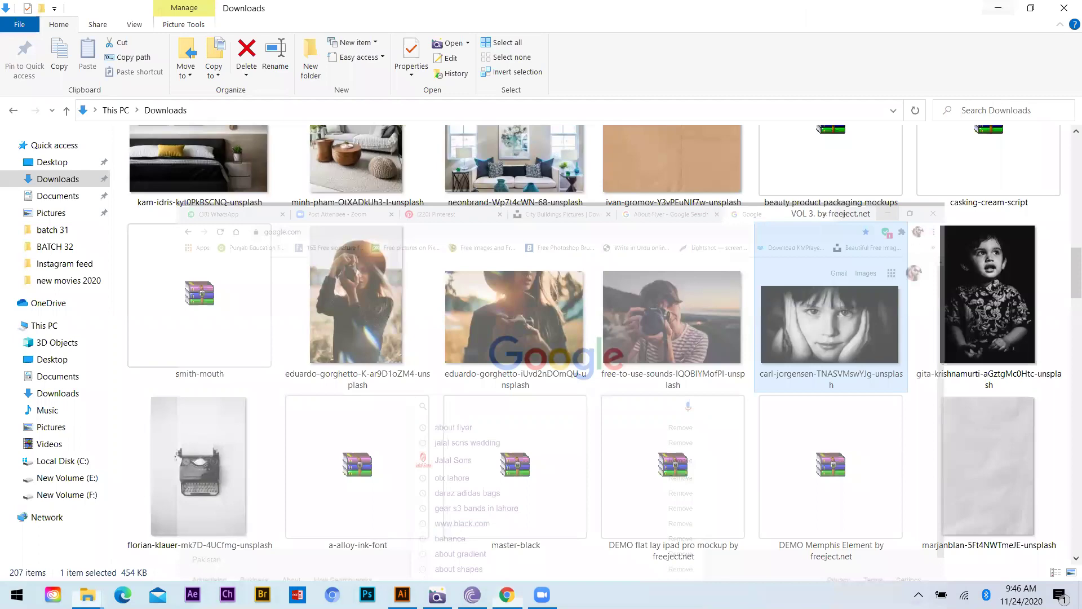
Step: Place the QR code image images (2).png from the desktop into the Illustrator document, on the empty canvas below the flyer
{"action": "key", "text": "super+d"}
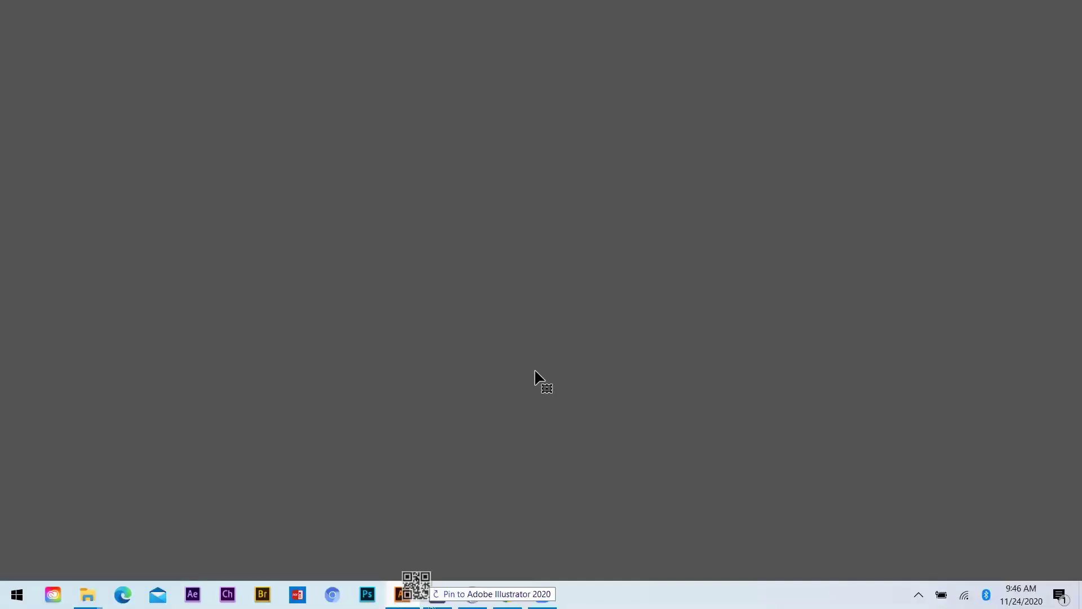
{"action": "left_click_drag", "start_coordinate": [569, 417], "coordinate": [358, 454]}
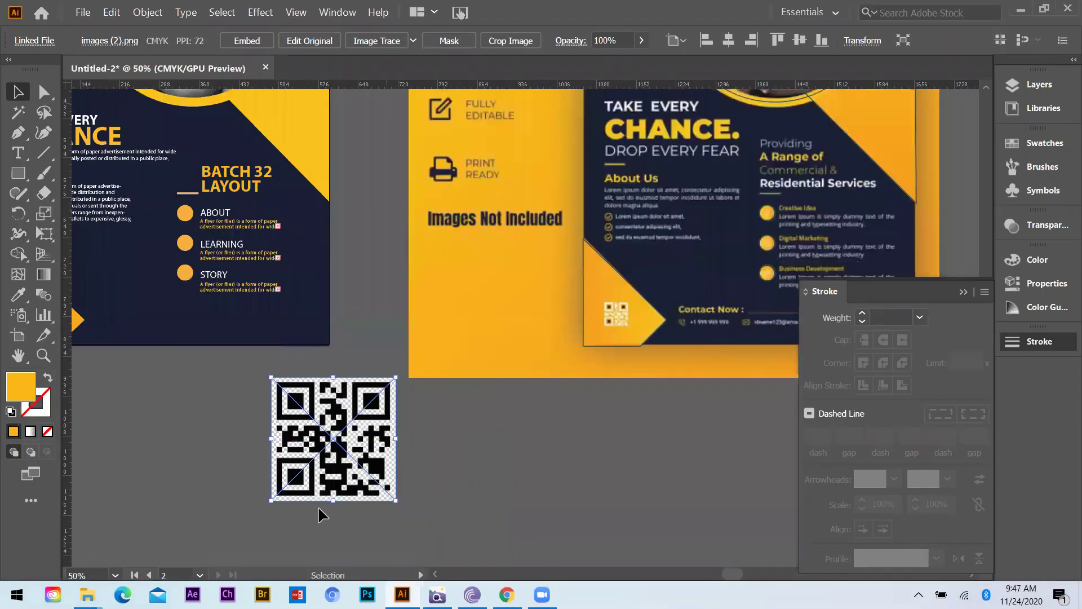
{"action": "scroll", "coordinate": [318, 507], "scroll_direction": "up", "scroll_amount": 1}
{"action": "left_click_drag", "start_coordinate": [465, 426], "coordinate": [279, 381]}
Step: Convert the QR code image into separate vector shapes with Image Trace, expanded and ungrouped
{"action": "right_click", "coordinate": [279, 380]}
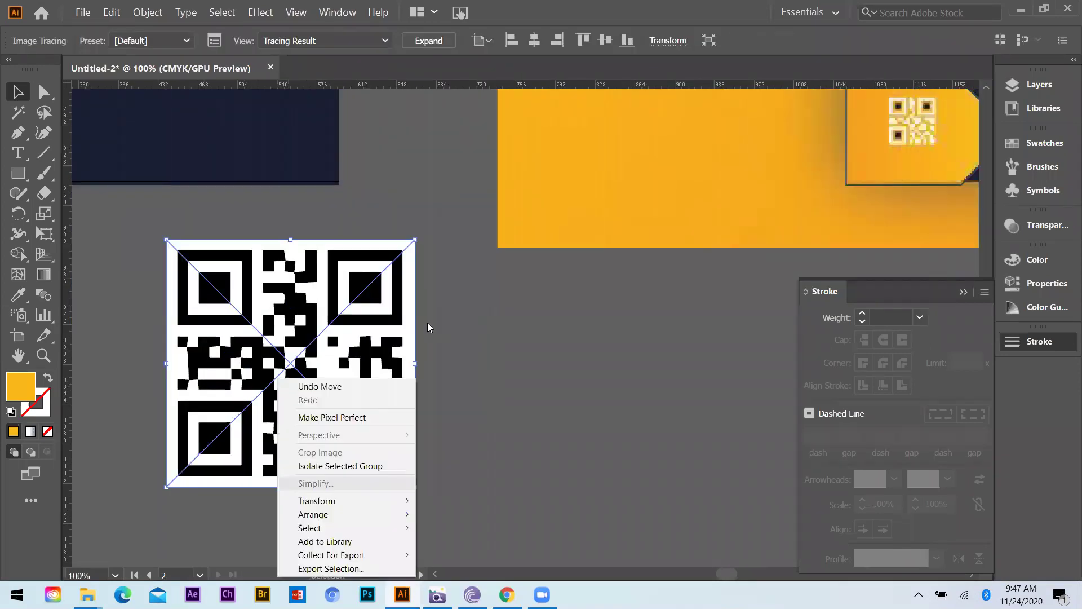
{"action": "left_click", "coordinate": [429, 40]}
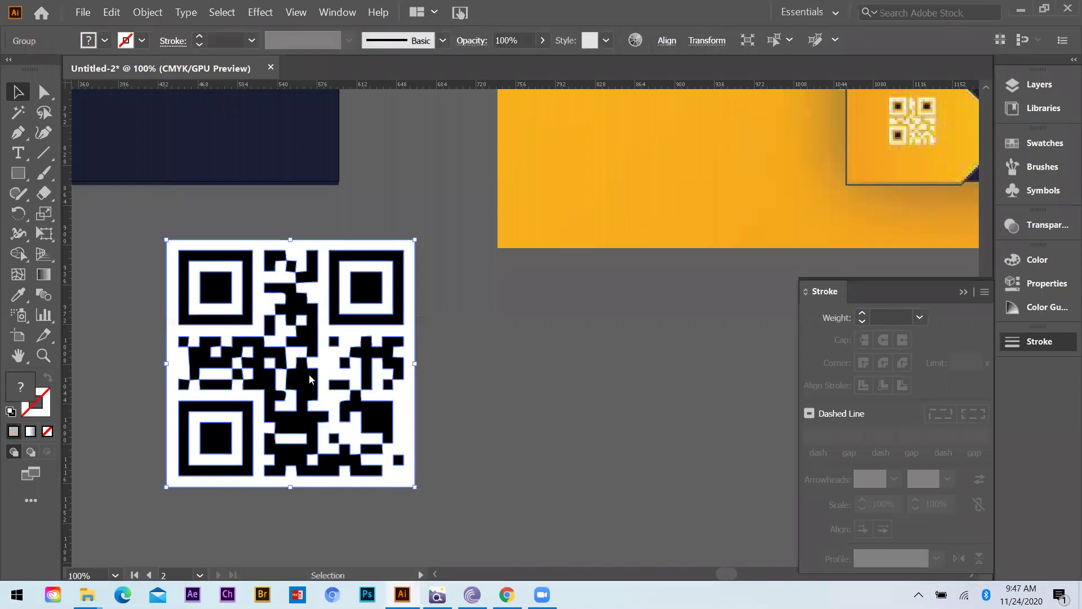
{"action": "right_click", "coordinate": [288, 361]}
{"action": "left_click", "coordinate": [556, 476]}
Step: Delete the QR code's white background shape, the white rings in its upper corner squares and the small white square between them
{"action": "left_click_drag", "start_coordinate": [407, 328], "coordinate": [695, 361]}
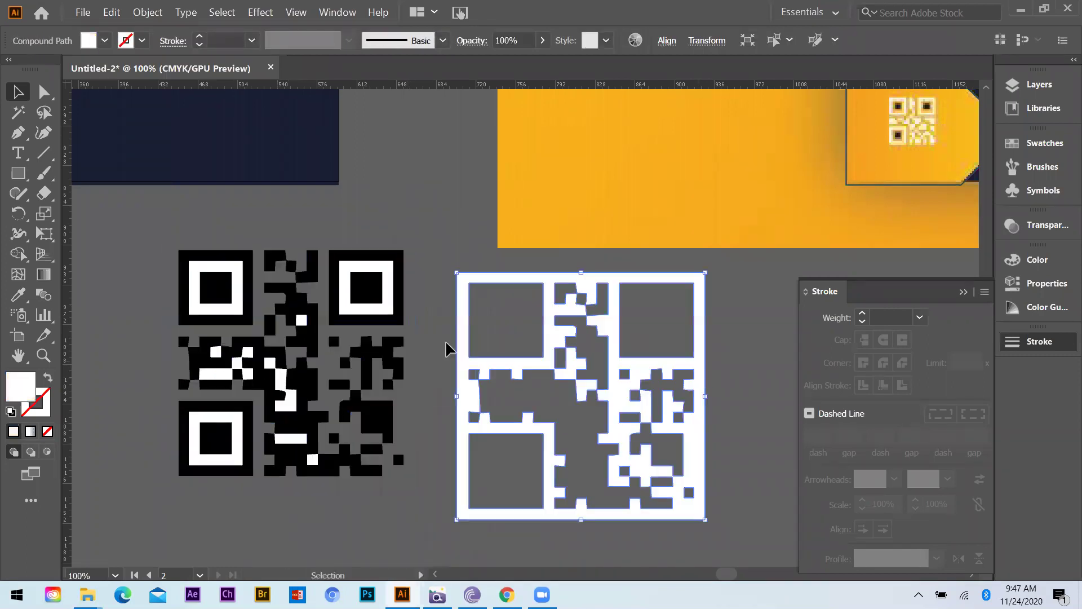
{"action": "key", "text": "Delete"}
{"action": "left_click", "coordinate": [237, 277]}
{"action": "key", "text": "Delete"}
{"action": "left_click", "coordinate": [301, 319]}
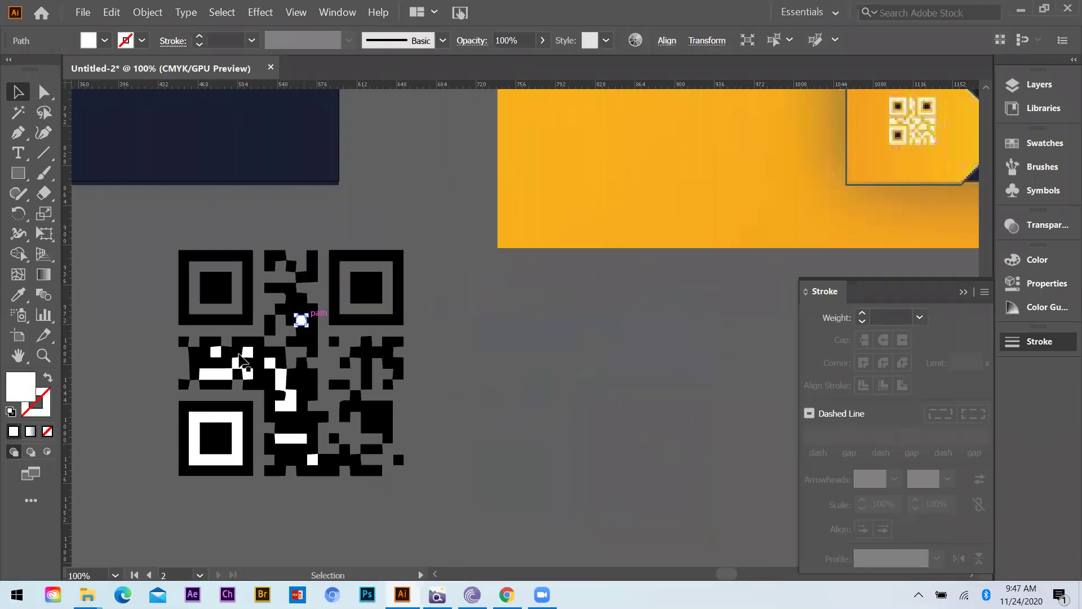
{"action": "key", "text": "Delete"}
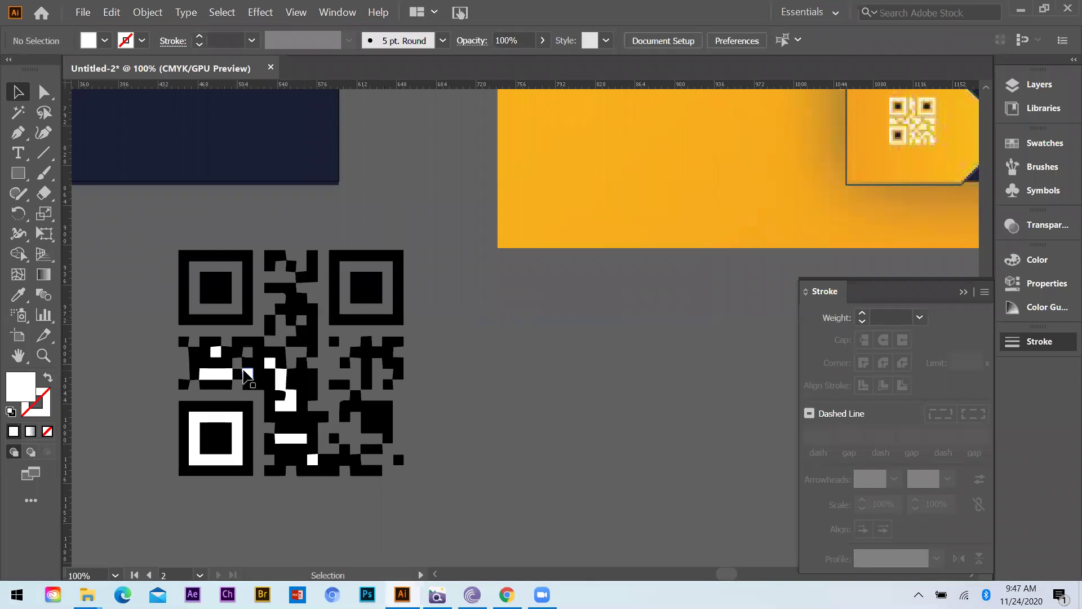
Step: Delete the remaining white pieces from the QR code and select all of its black shapes
{"action": "left_click", "coordinate": [243, 369]}
{"action": "key", "text": "Delete"}
{"action": "left_click", "coordinate": [270, 366]}
{"action": "key", "text": "Delete"}
{"action": "left_click", "coordinate": [282, 379]}
{"action": "key", "text": "Delete"}
{"action": "left_click", "coordinate": [237, 429]}
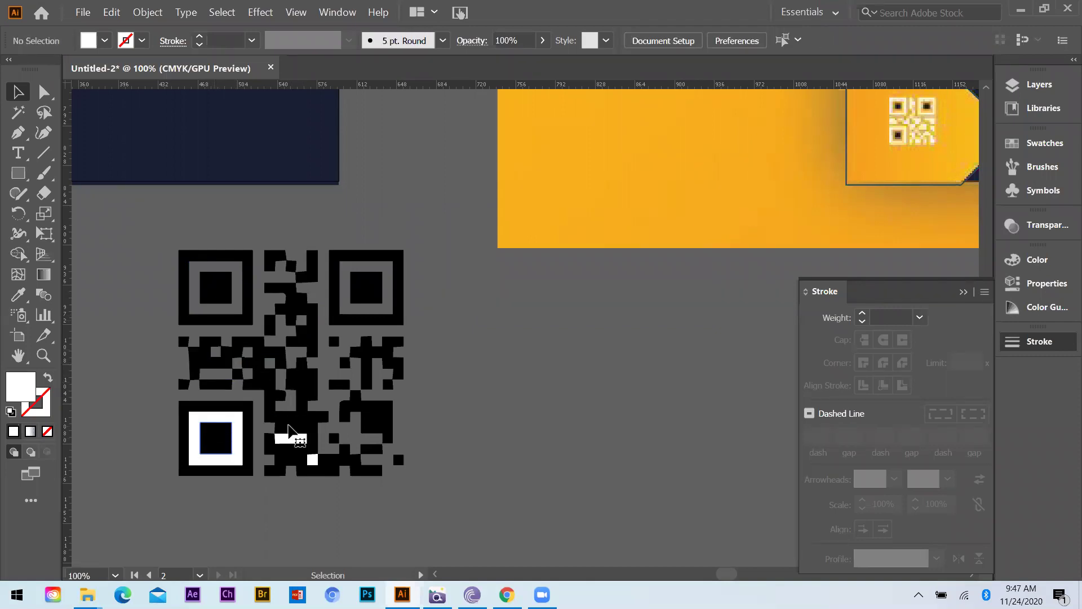
{"action": "key", "text": "Delete"}
{"action": "left_click", "coordinate": [290, 437]}
{"action": "key", "text": "Delete"}
{"action": "left_click", "coordinate": [232, 343]}
{"action": "key", "text": "Delete"}
{"action": "key", "text": "ctrl+a"}
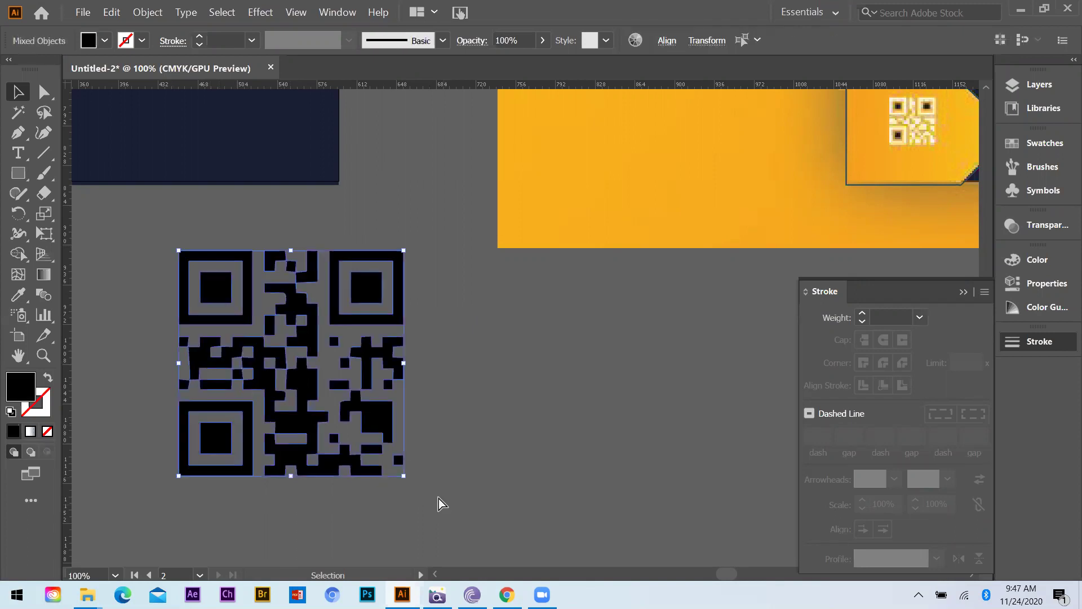
Step: Group the QR code shapes and place the code, scaled down, on the orange corner shape at the navy flyer's lower left
{"action": "key", "text": "a"}
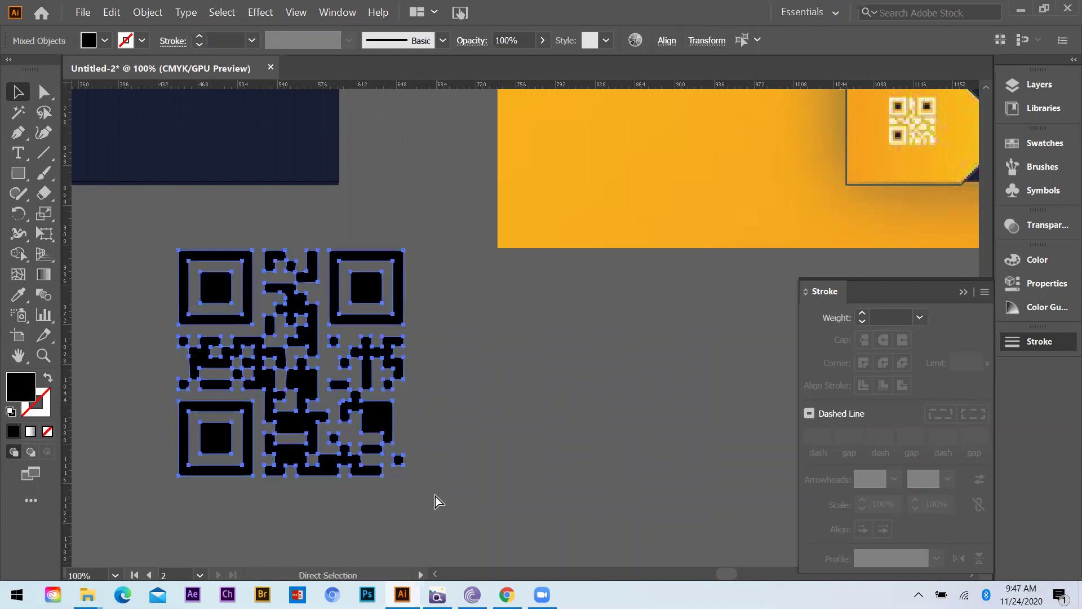
{"action": "key", "text": "ctrl+g"}
{"action": "key", "text": "v"}
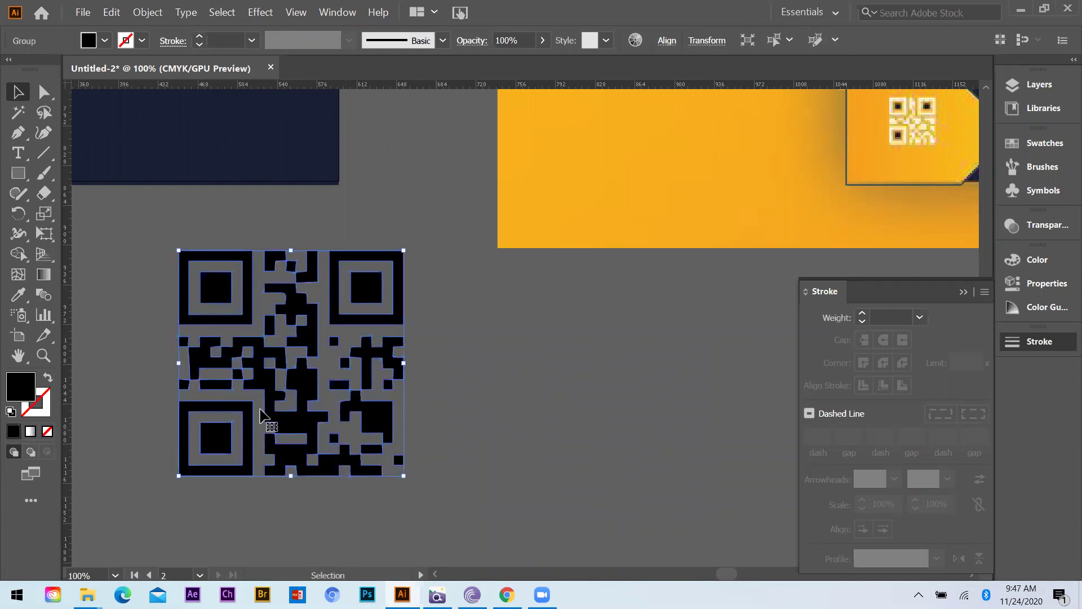
{"action": "key", "text": "ctrl+minus"}
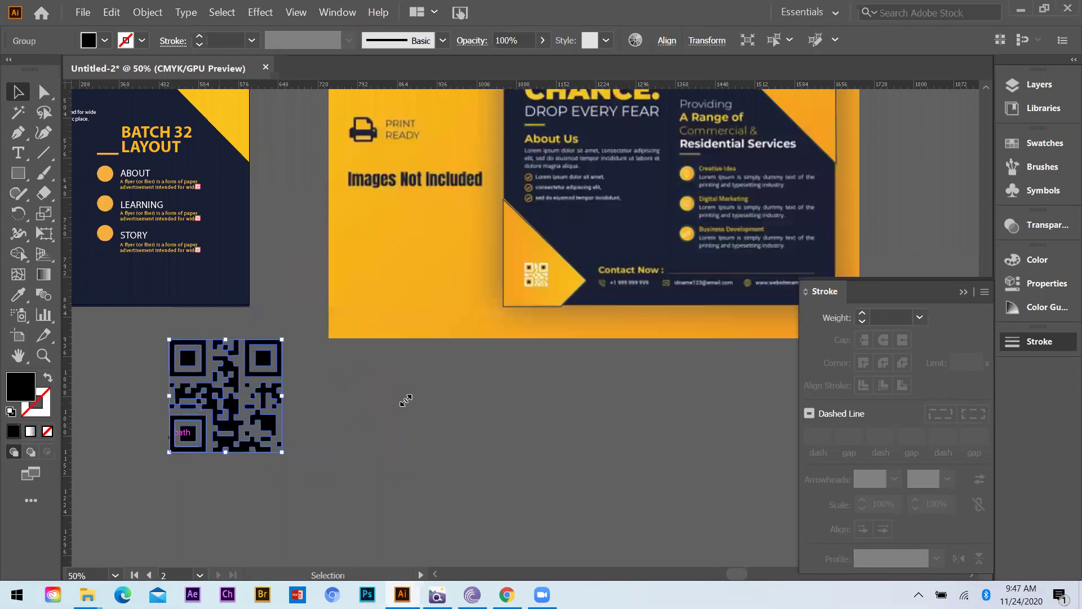
{"action": "key", "text": "ctrl+minus"}
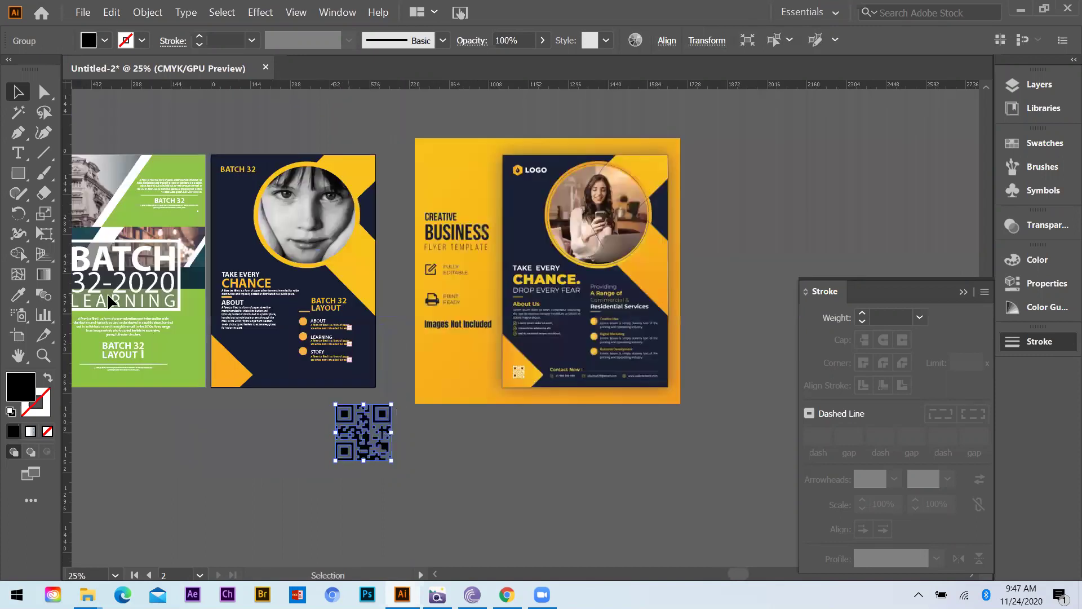
{"action": "left_click_drag", "start_coordinate": [364, 432], "coordinate": [123, 293]}
{"action": "key", "text": "ctrl+plus"}
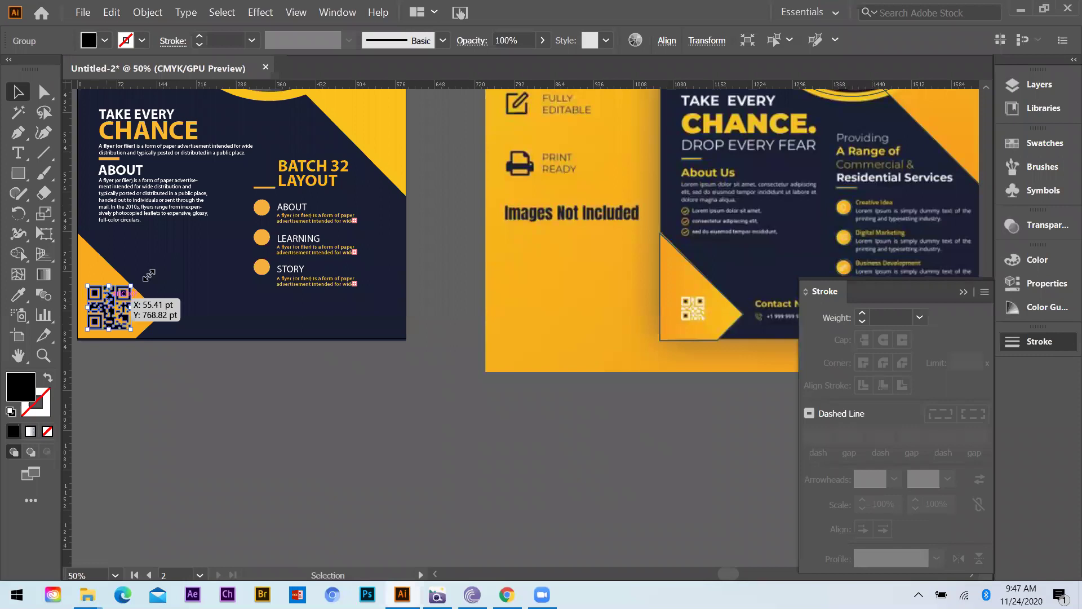
{"action": "key", "text": "ctrl+plus"}
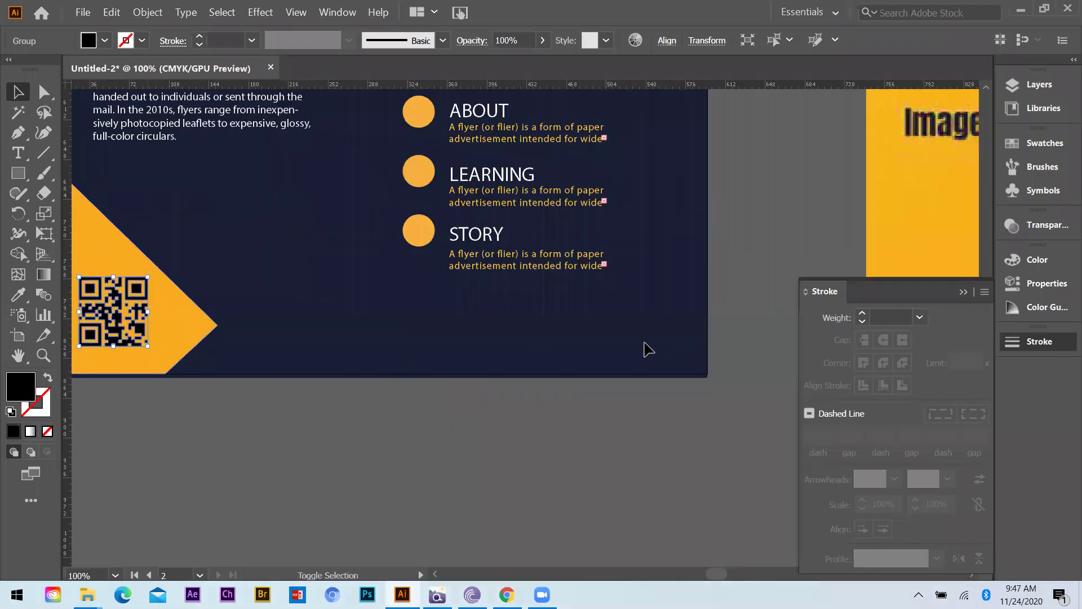
Step: Recolour the QR code on the navy flyer white with the Eyedropper and deselect it
{"action": "key", "text": "ctrl+minus"}
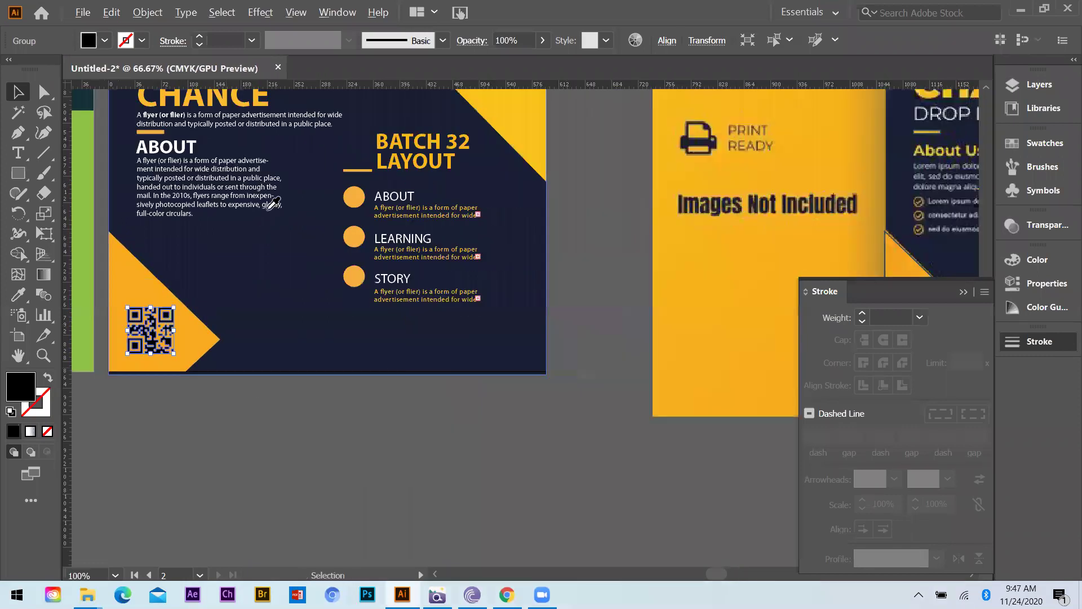
{"action": "key", "text": "i"}
{"action": "key", "text": "ctrl+minus"}
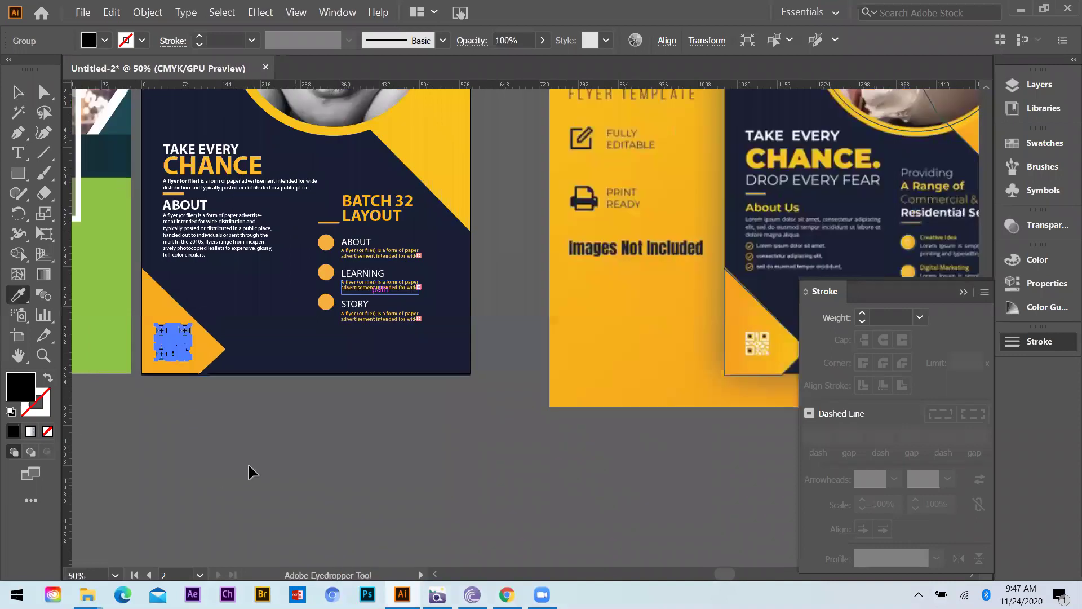
{"action": "scroll", "coordinate": [237, 462], "scroll_direction": "up", "scroll_amount": 3}
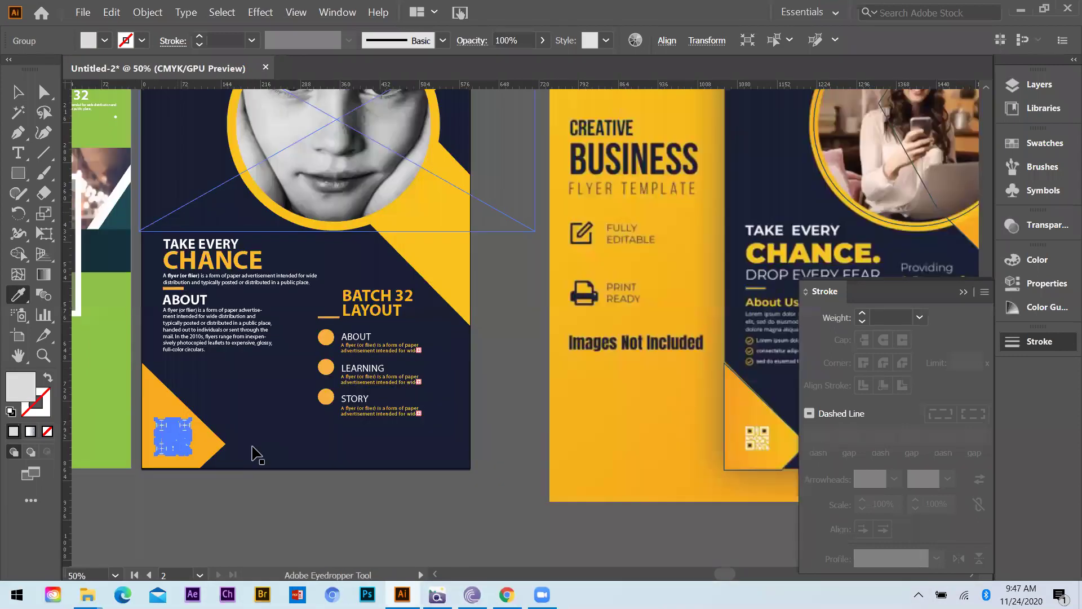
{"action": "key", "text": "v"}
{"action": "key", "text": "ctrl+minus"}
{"action": "key", "text": "ctrl+minus"}
{"action": "key", "text": "ctrl+minus"}
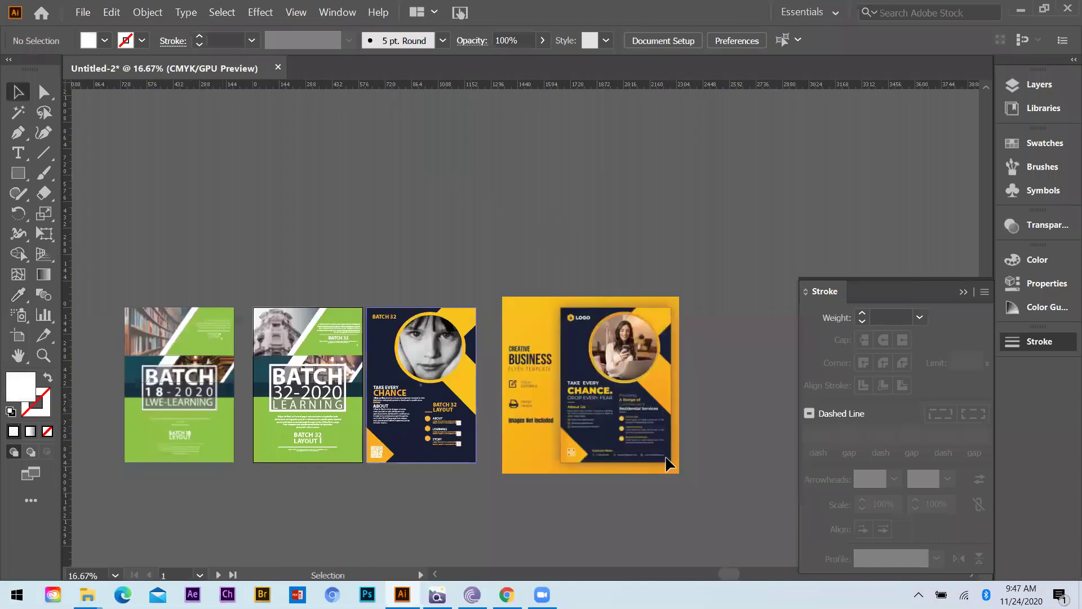
Step: Delete the Creative Business reference image and the BATCH 18-2020 flyer beside the two finished flyers
{"action": "key", "text": "ctrl+plus"}
{"action": "key", "text": "ctrl+plus"}
{"action": "key", "text": "ctrl+plus"}
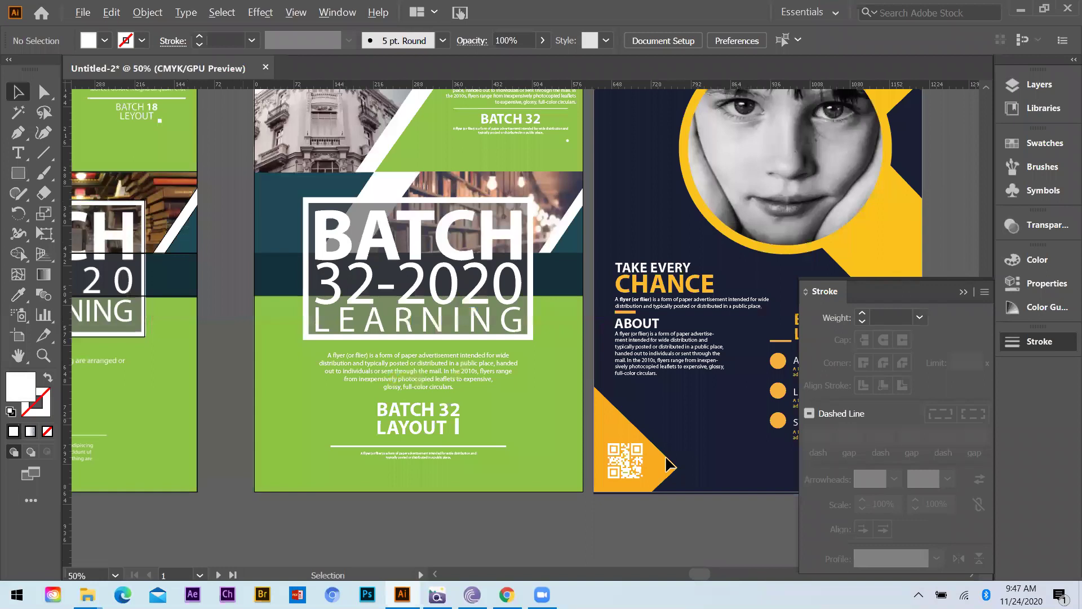
{"action": "key", "text": "ctrl+minus"}
{"action": "key", "text": "ctrl+minus"}
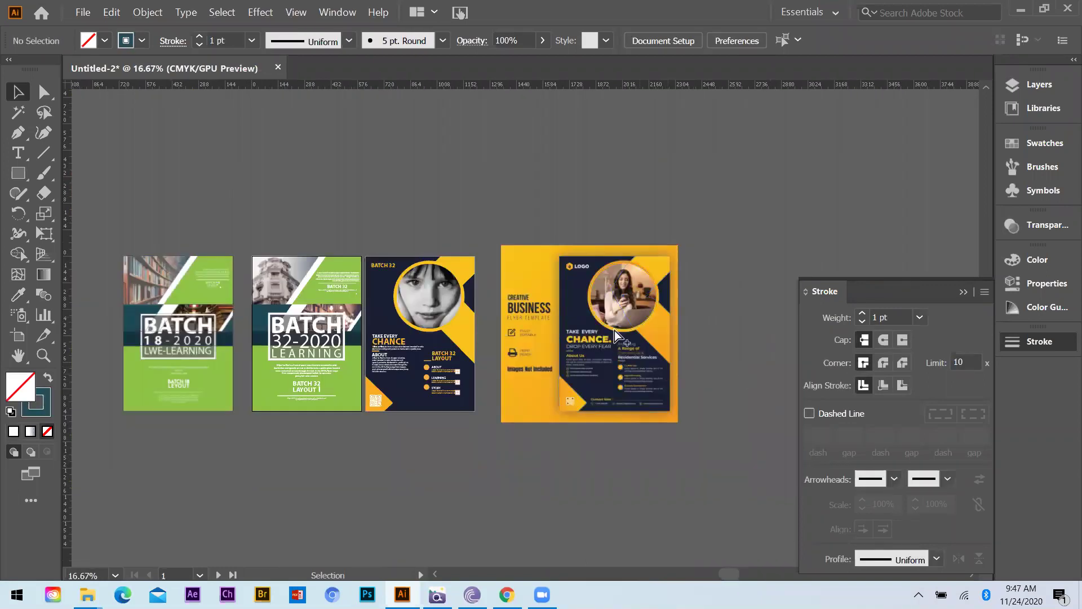
{"action": "key", "text": "ctrl+a"}
{"action": "left_click", "coordinate": [620, 394]}
{"action": "key", "text": "Delete"}
{"action": "left_click", "coordinate": [230, 350]}
{"action": "key", "text": "Delete"}
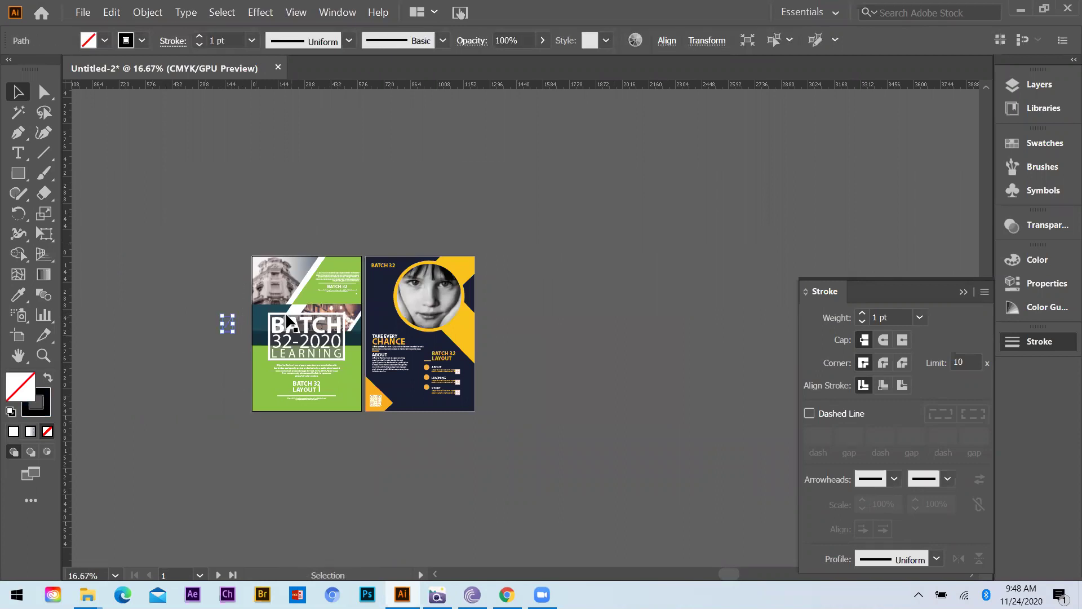
Step: Save the document as the Illustrator file Flyer Assignment in the BATCH 32 folder, with the default Illustrator 2020 options
{"action": "scroll", "coordinate": [420, 316], "scroll_direction": "down", "scroll_amount": 2}
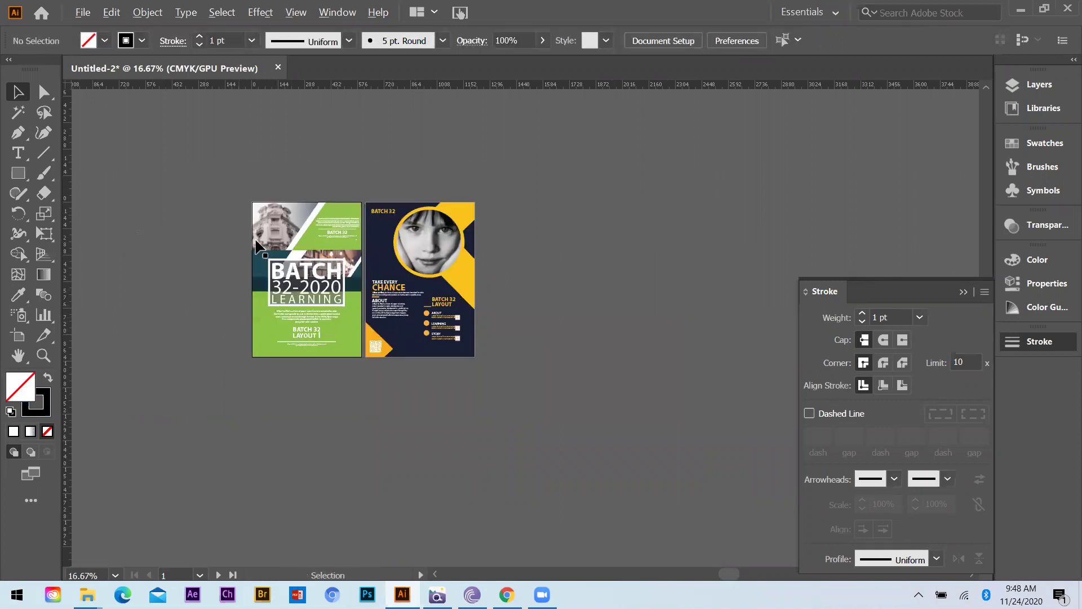
{"action": "key", "text": "ctrl+plus"}
{"action": "left_click", "coordinate": [83, 11]}
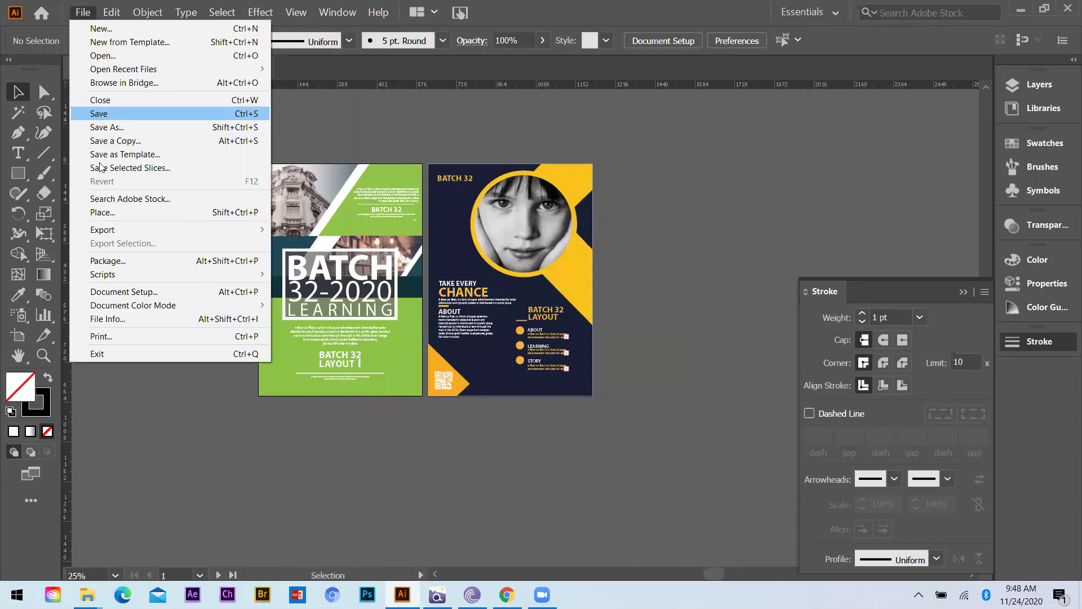
{"action": "key", "text": "Return"}
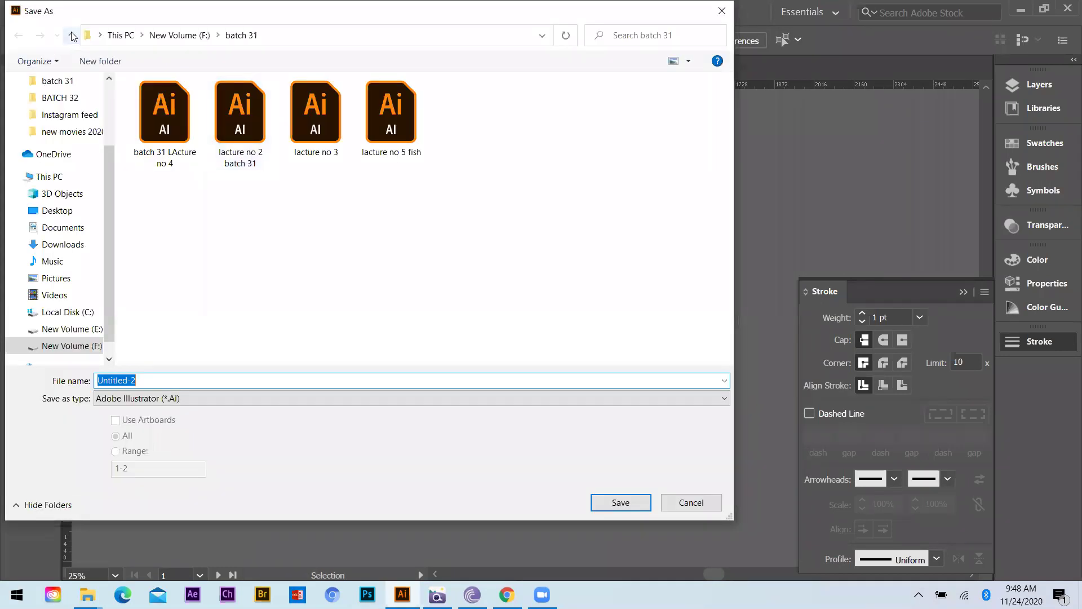
{"action": "left_click", "coordinate": [78, 98]}
{"action": "type", "text": "Flyer Assignment"}
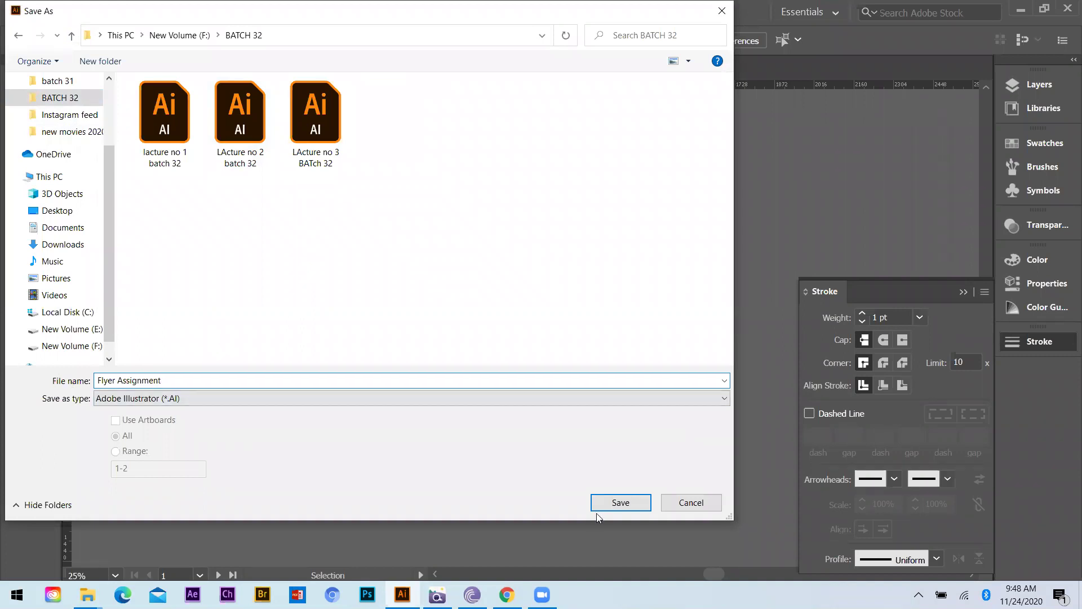
{"action": "left_click", "coordinate": [635, 502]}
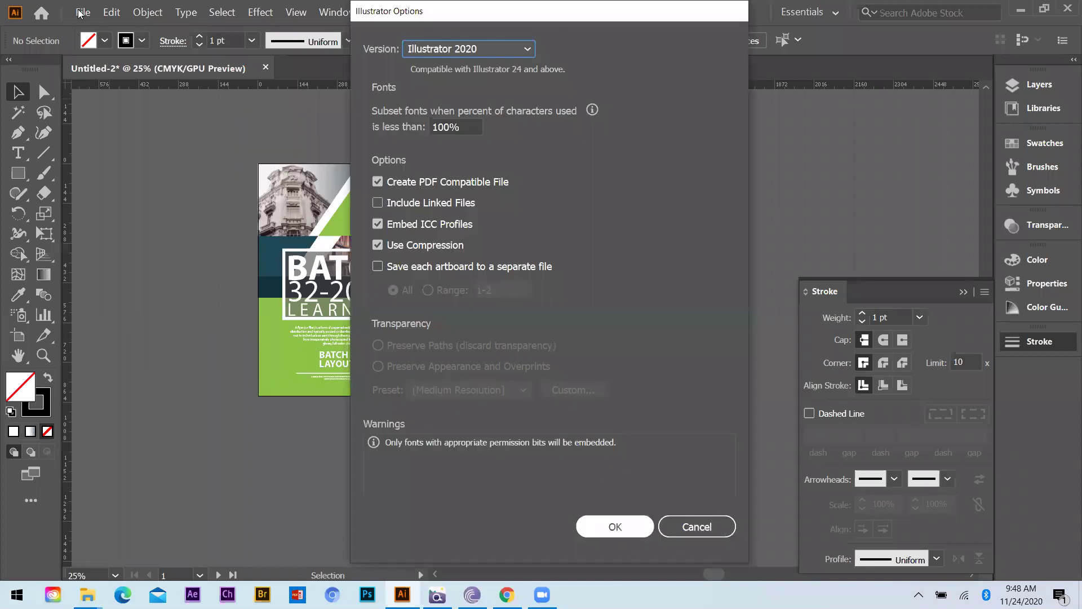
{"action": "key", "text": "Return"}
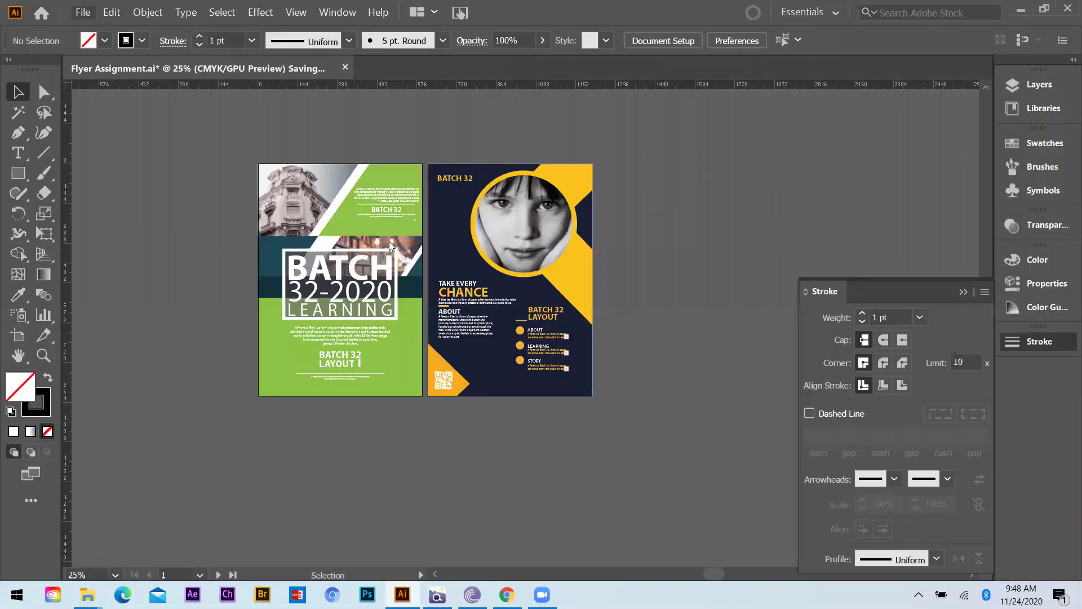
Step: Export both flyers together as the JPEG Flyer Assignment in the BATCH 32 folder, using RGB colour and Medium (150 ppi) resolution
{"action": "key", "text": "alt+f"}
{"action": "key", "text": "e"}
{"action": "key", "text": "Down"}
{"action": "key", "text": "Return"}
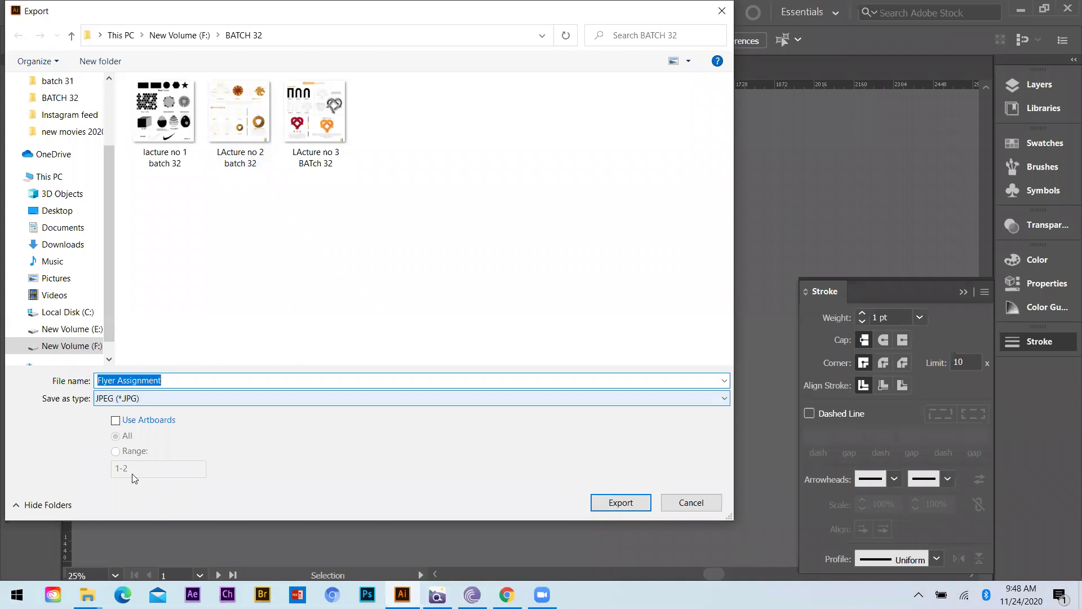
{"action": "left_click", "coordinate": [501, 475]}
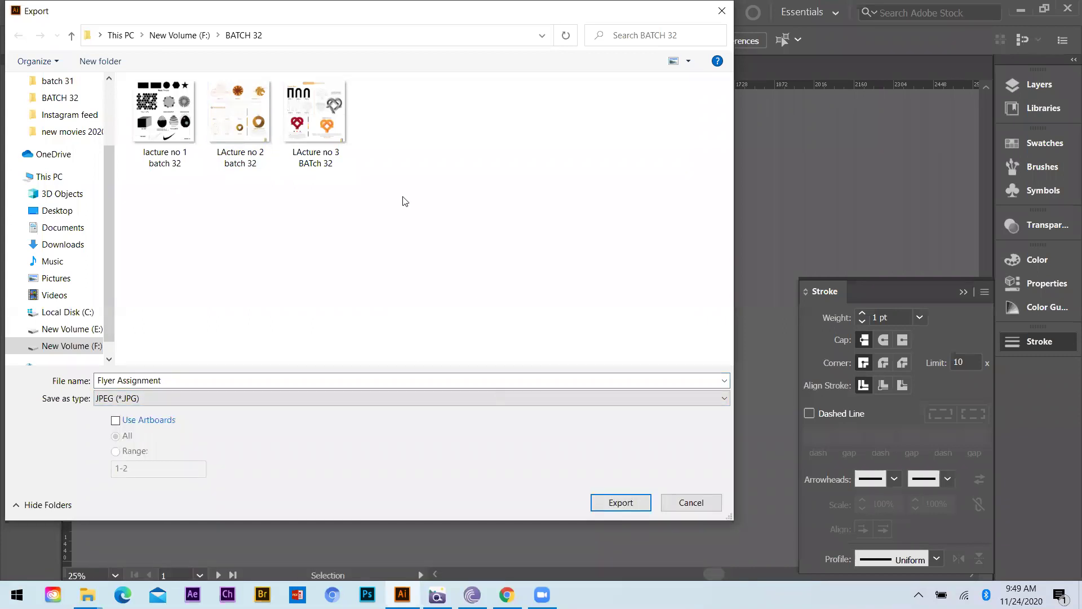
{"action": "key", "text": "Return"}
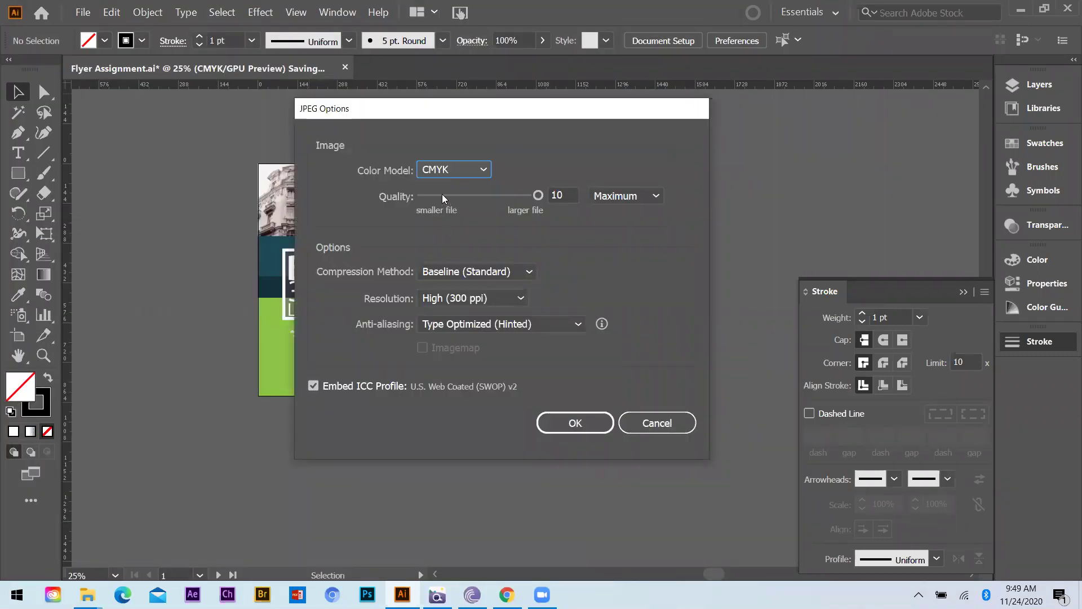
{"action": "left_click", "coordinate": [431, 180]}
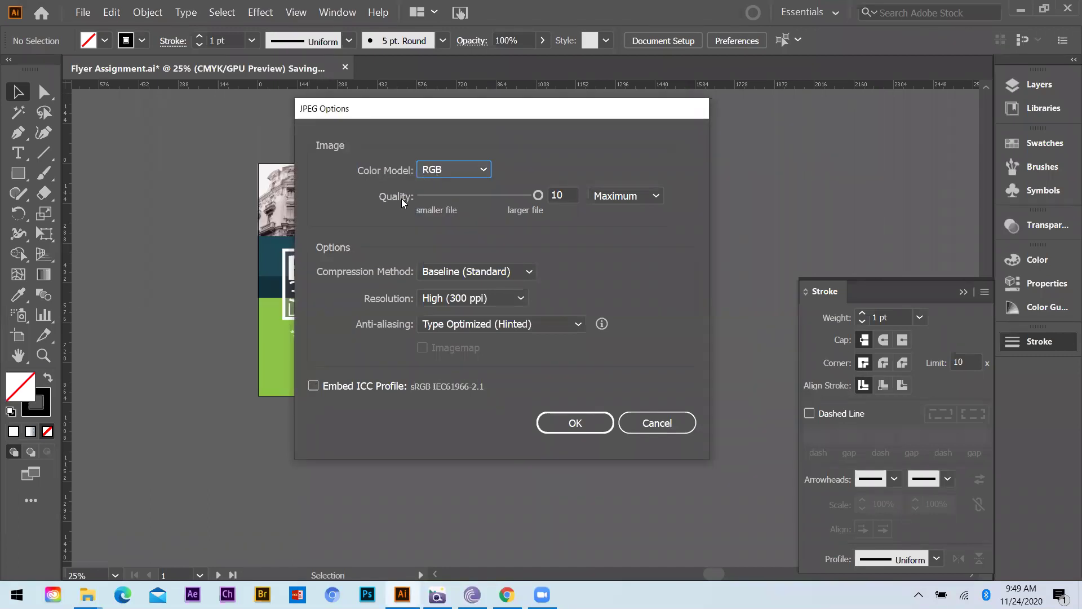
{"action": "left_click", "coordinate": [511, 299]}
{"action": "left_click", "coordinate": [476, 333]}
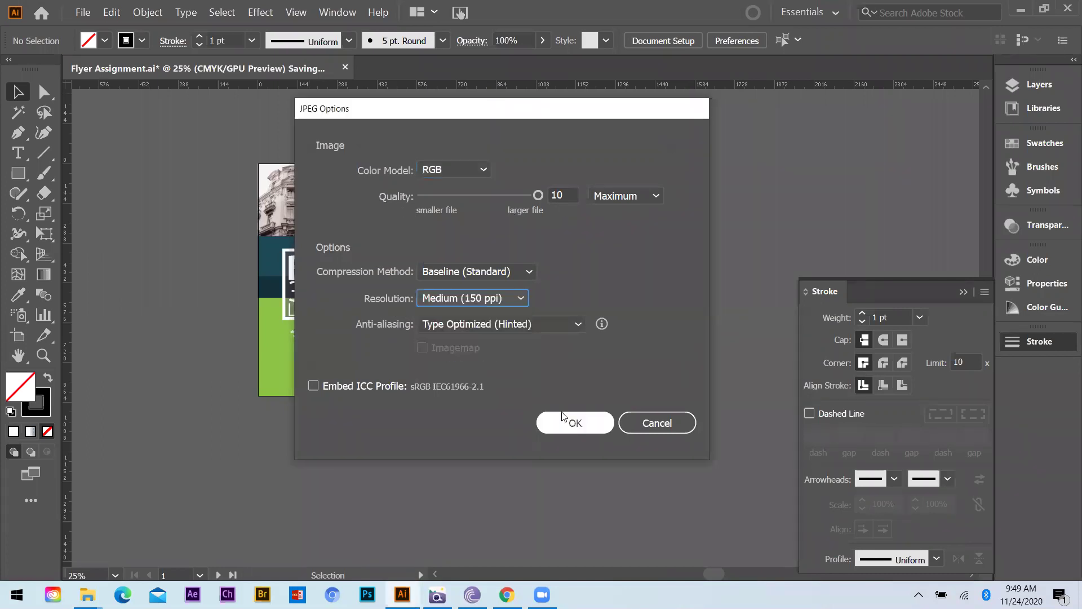
{"action": "left_click", "coordinate": [562, 416]}
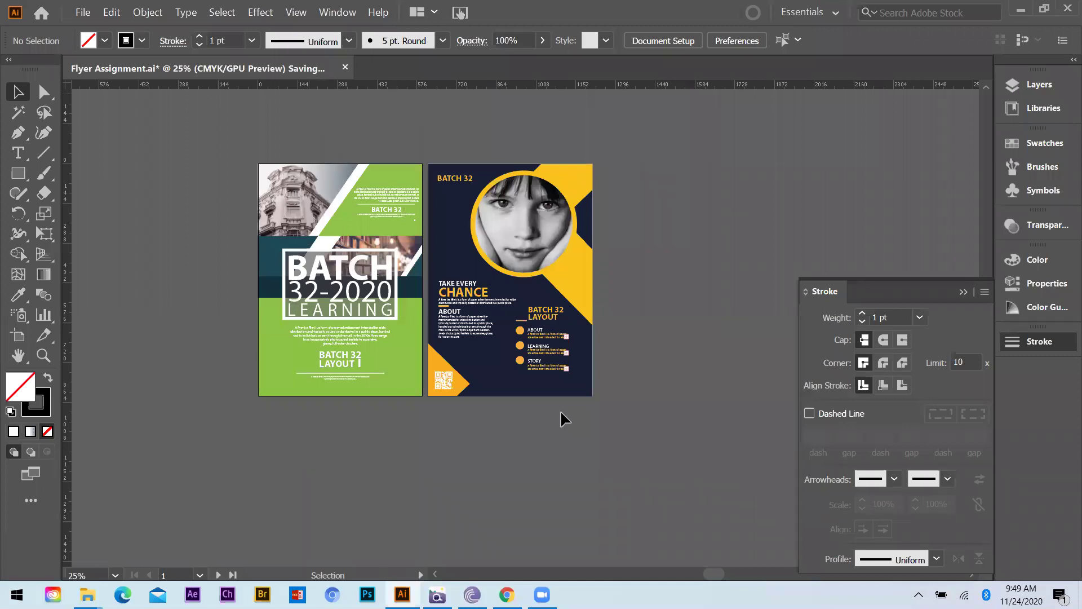
Step: Export all artboards as separate JPEGs named Flyer Assignment, using the RGB colour model at Medium (150 ppi) resolution
{"action": "left_click", "coordinate": [82, 13]}
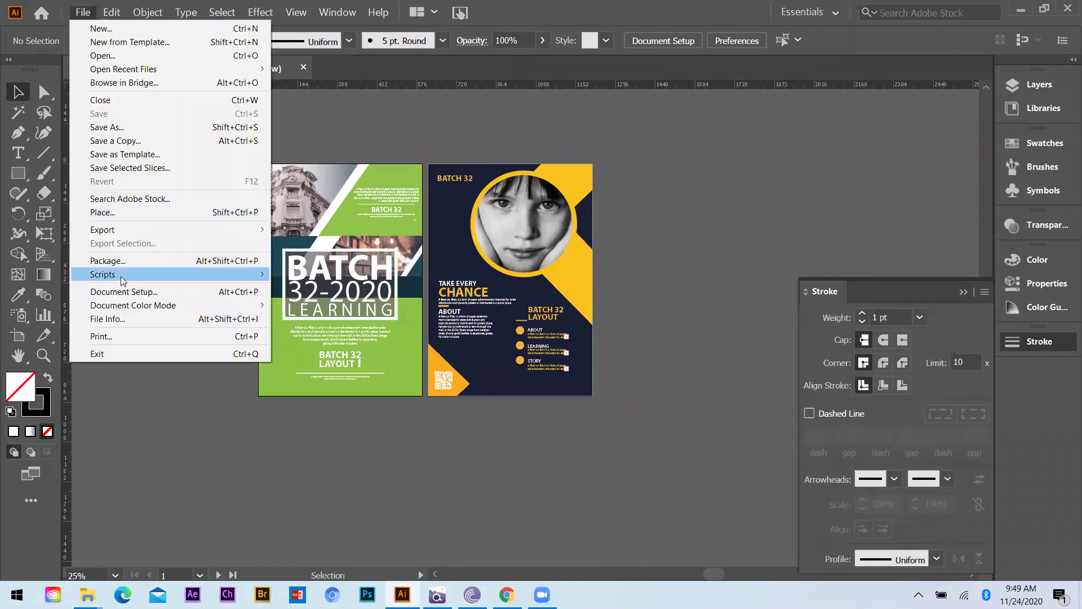
{"action": "mouse_move", "coordinate": [112, 229]}
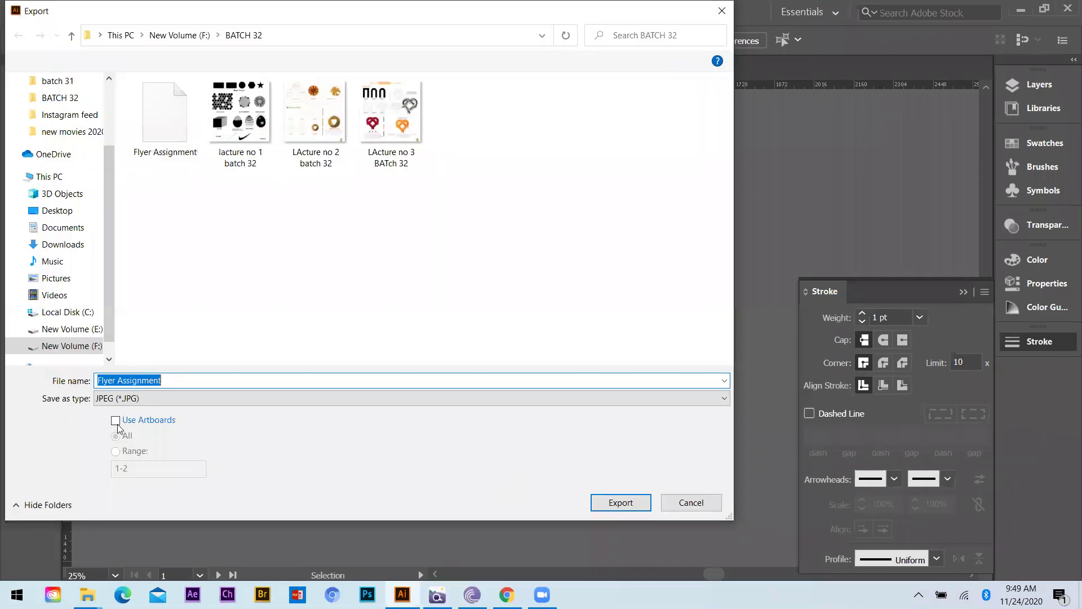
{"action": "left_click", "coordinate": [115, 419]}
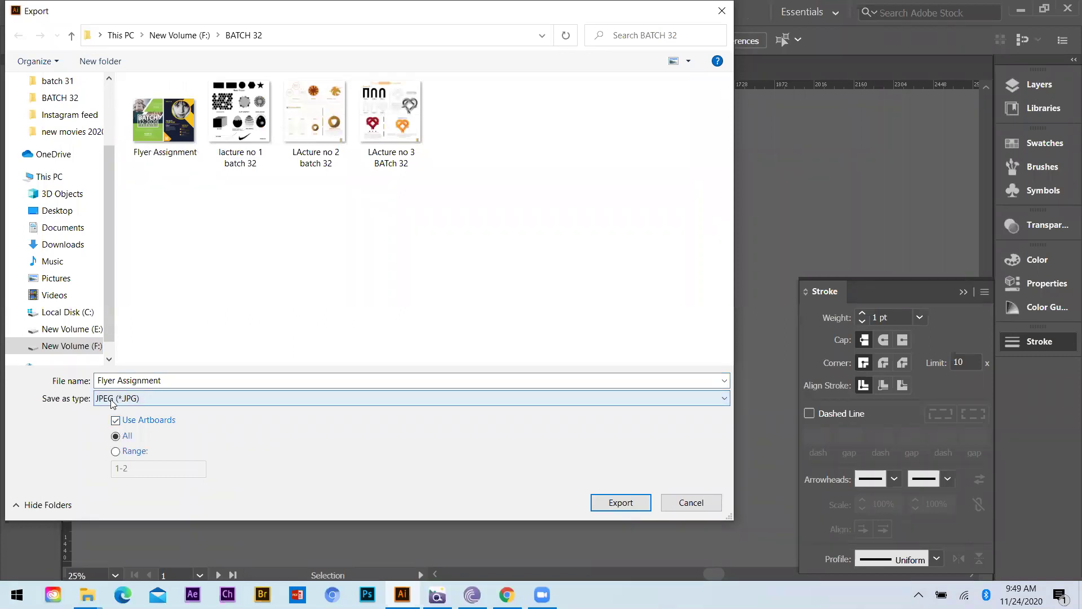
{"action": "left_click", "coordinate": [621, 503]}
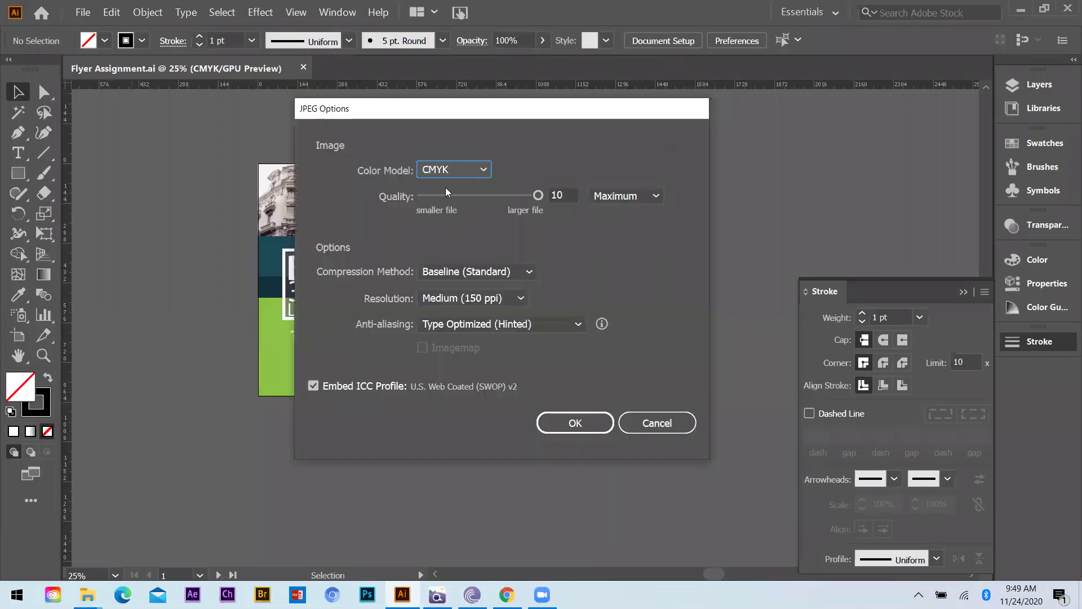
{"action": "key", "text": "Up"}
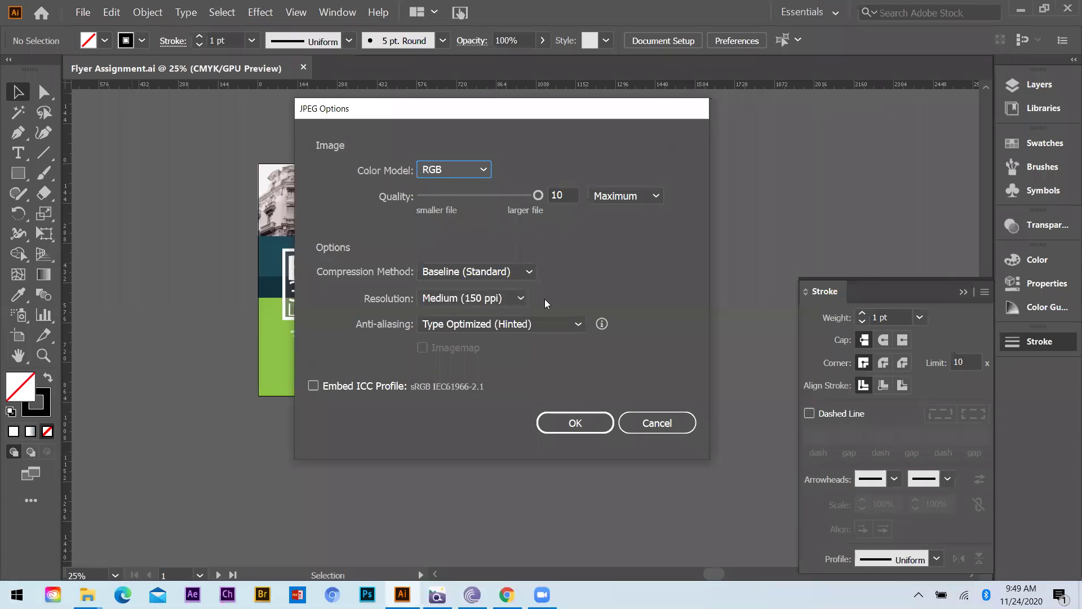
{"action": "left_click", "coordinate": [561, 422]}
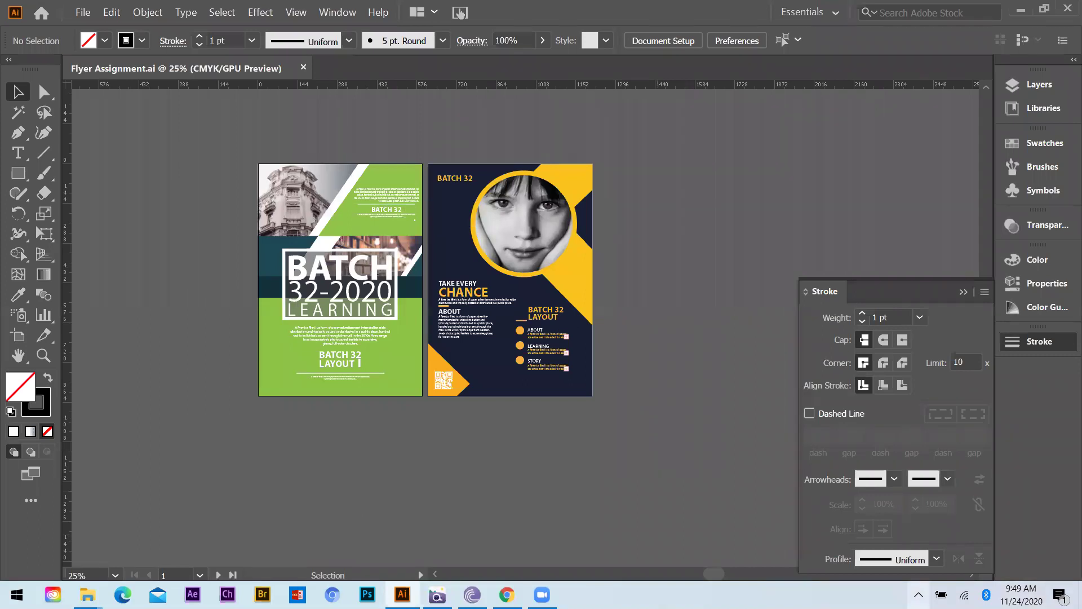
Step: Collapse the floating Stroke options to clear the canvas beside the flyers
{"action": "left_click", "coordinate": [963, 291]}
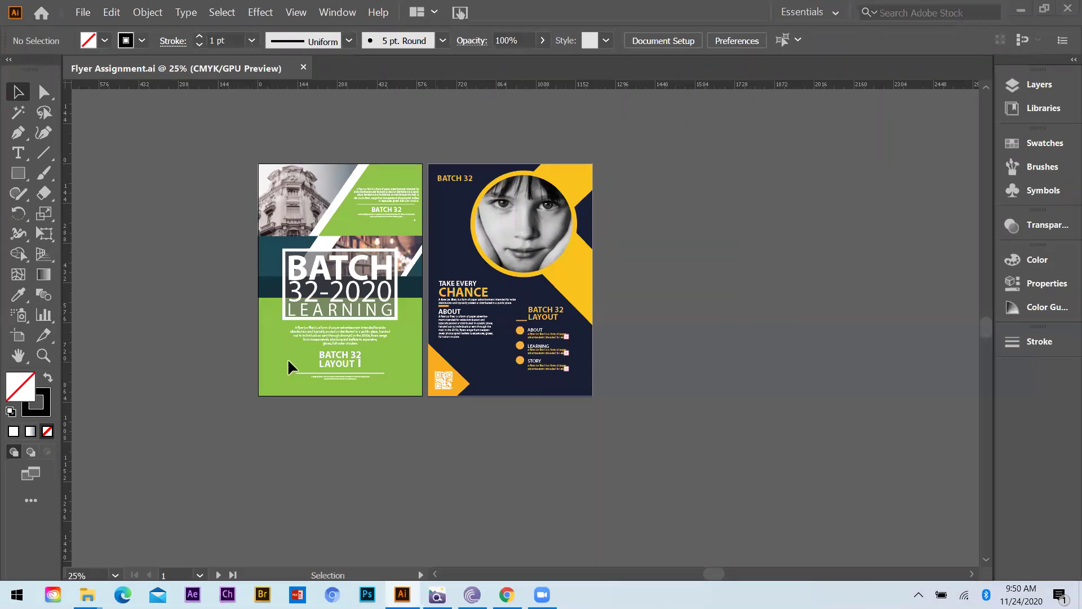
{"action": "key", "text": "ctrl+z"}
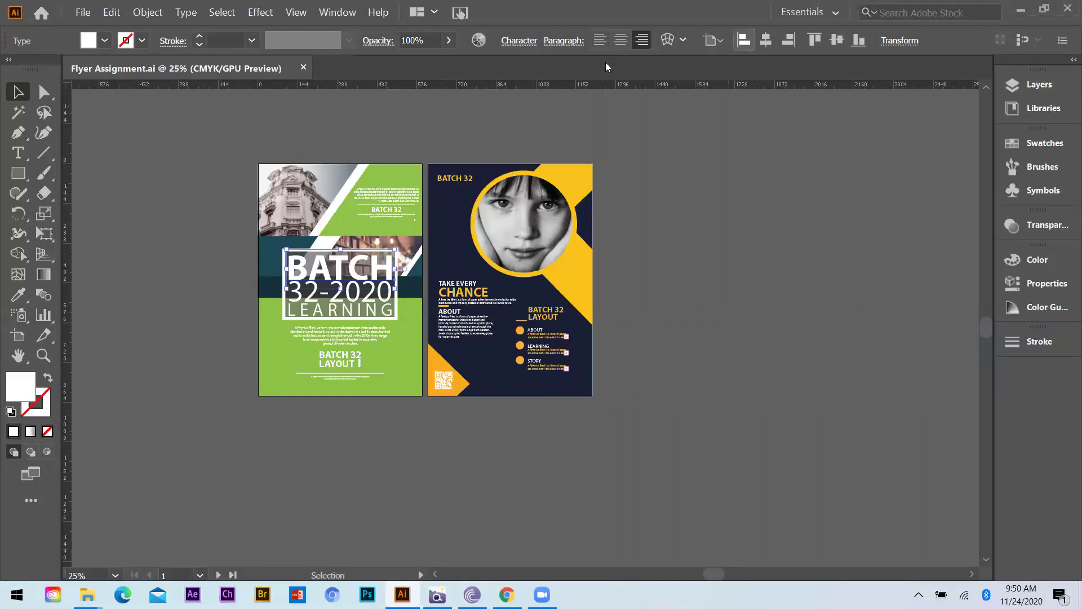